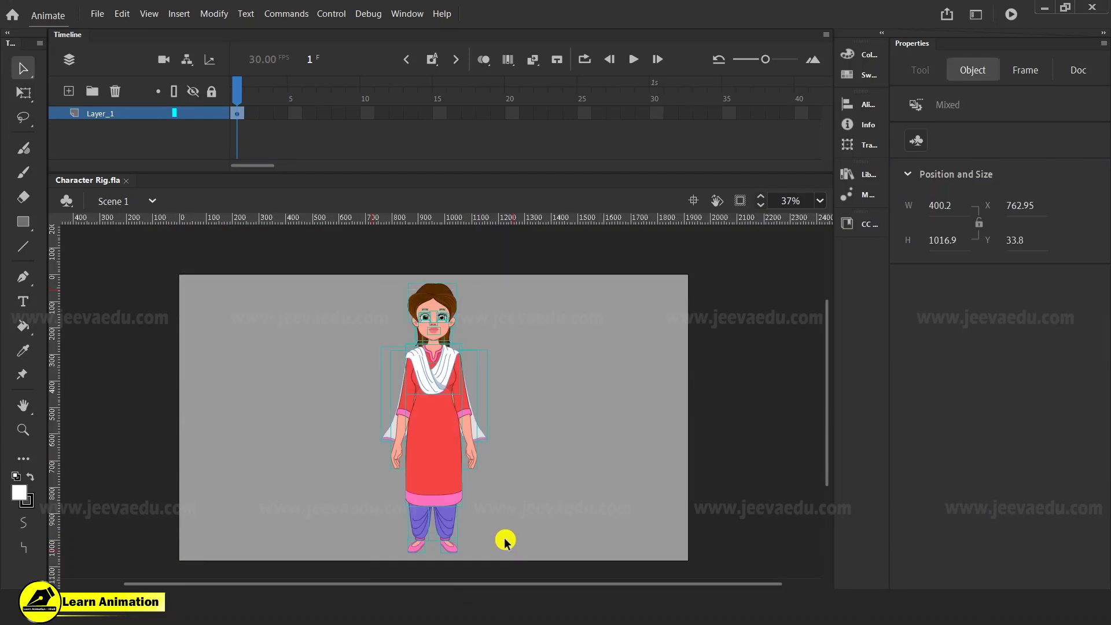
# - Try to move the front hair group away from the head, and undo the move
pyautogui.press('z')
pyautogui.click(433, 385)
pyautogui.doubleClick(441, 304)
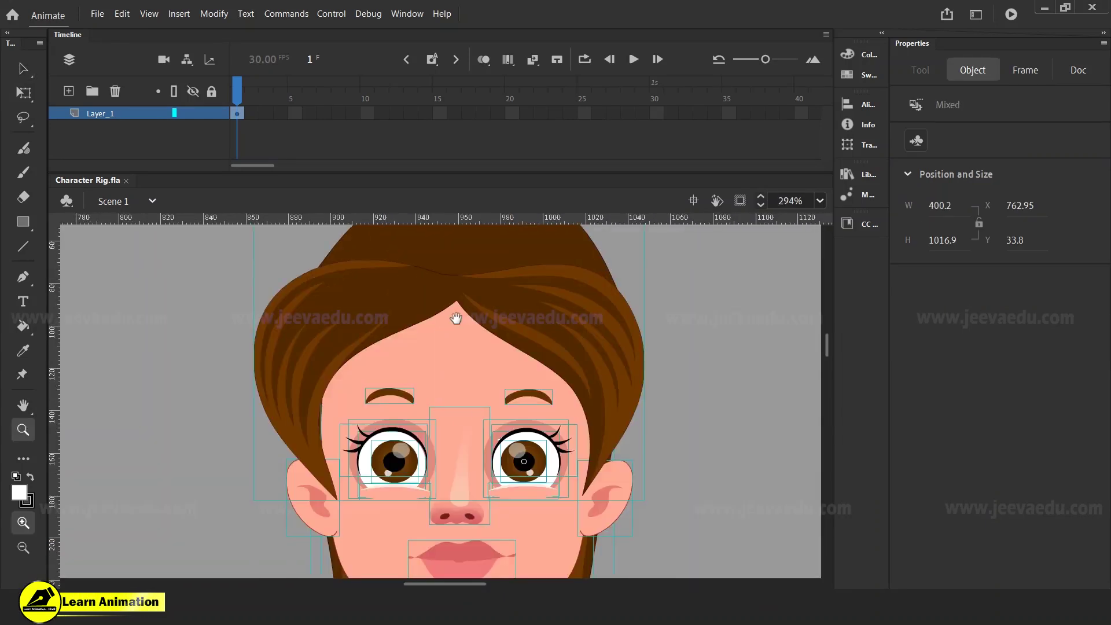
pyautogui.press('v')
pyautogui.click(682, 422)
pyautogui.click(626, 338)
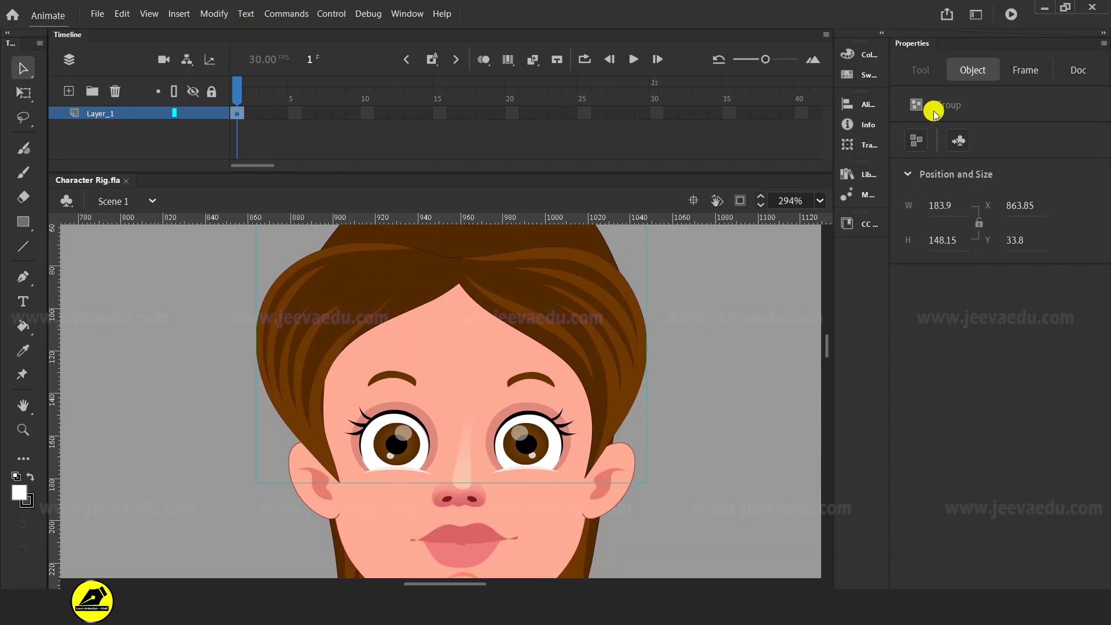
pyautogui.moveTo(476, 307); pyautogui.dragTo(608, 341)
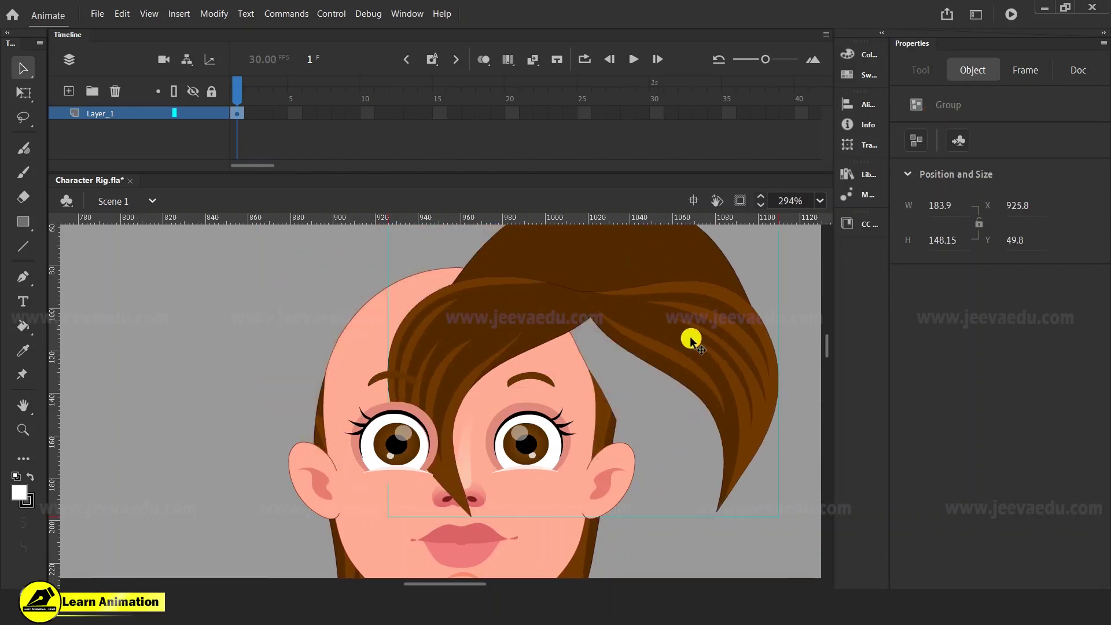
pyautogui.hotkey('ctrl', 'z')
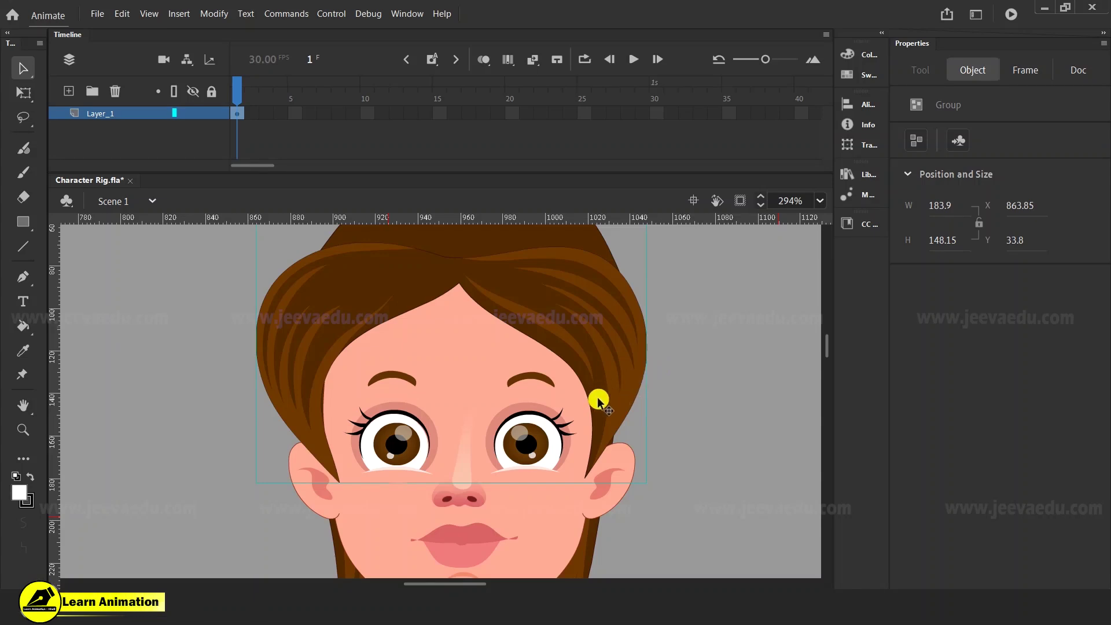
# - Inspect the parts of the eyes up close, selecting the iris symbol and the lower eyelid group
pyautogui.moveTo(529, 447); pyautogui.dragTo(565, 436)
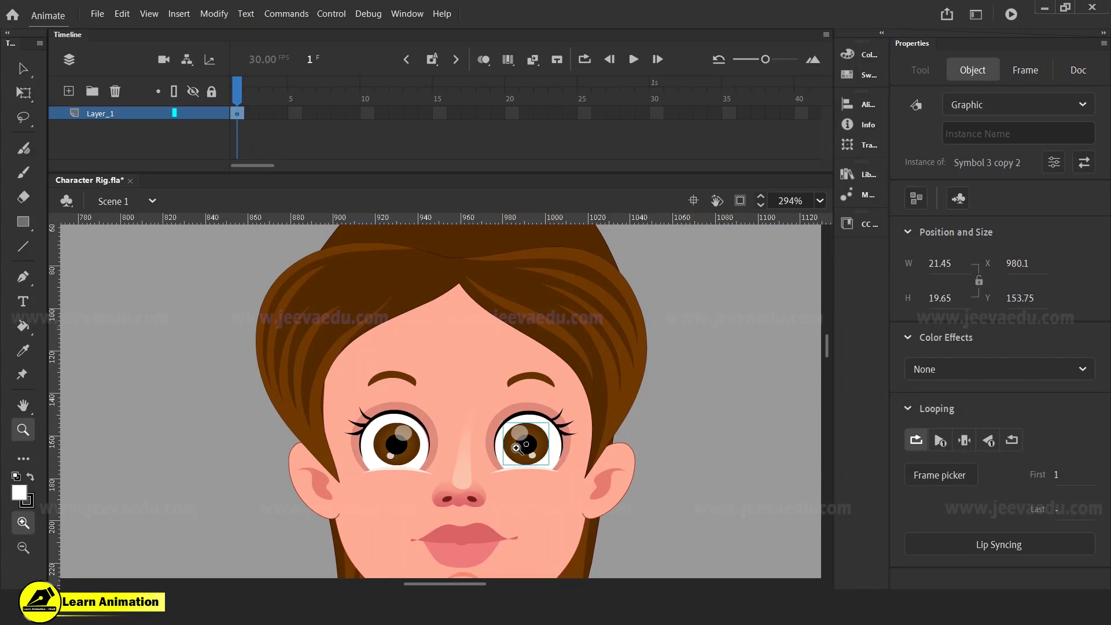
pyautogui.press('z')
pyautogui.click(520, 447)
pyautogui.click(361, 417)
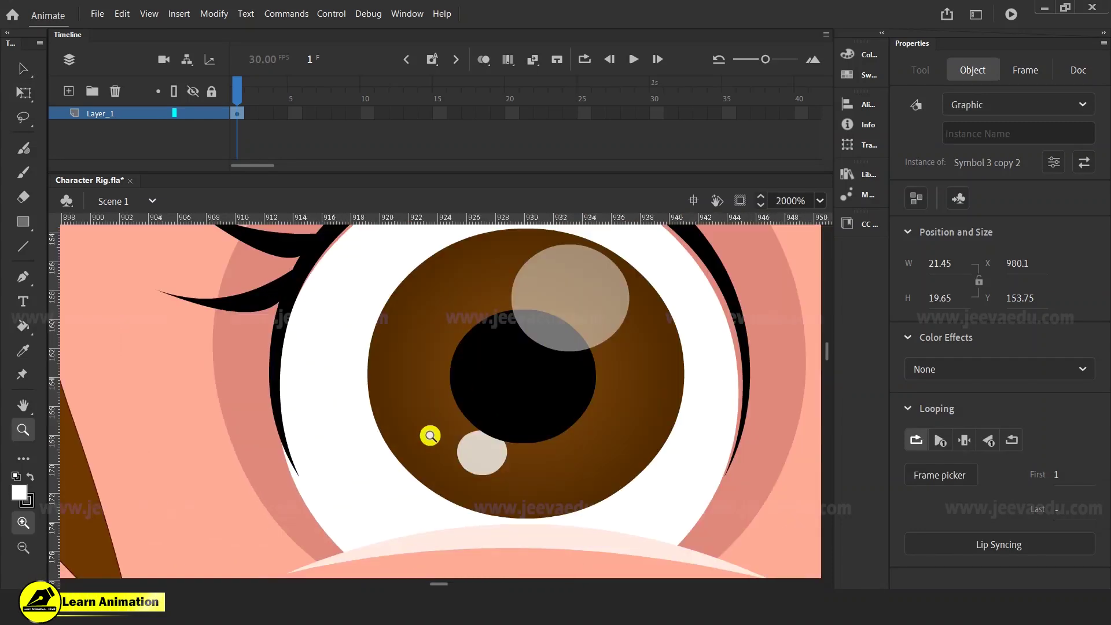
pyautogui.keyDown('alt'); pyautogui.click(446, 453); pyautogui.keyUp('alt')
pyautogui.keyDown('alt'); pyautogui.click(457, 444); pyautogui.keyUp('alt')
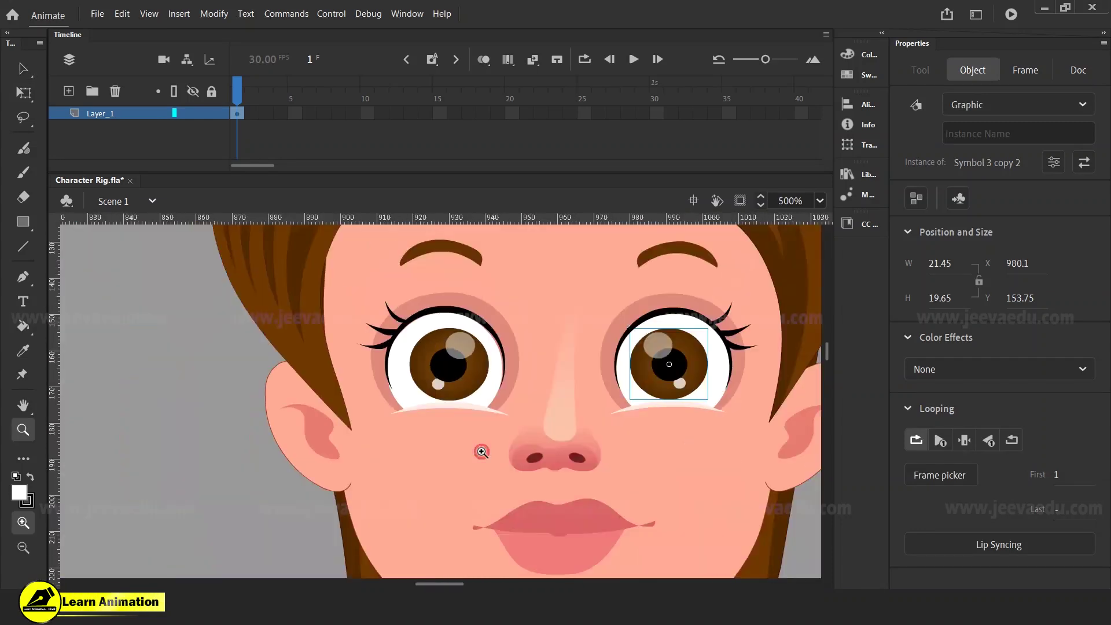
pyautogui.press('v')
pyautogui.click(426, 406)
pyautogui.moveTo(426, 406)
pyautogui.mouseDown()
pyautogui.moveTo(283, 407)
pyautogui.moveTo(439, 414)
pyautogui.mouseUp()
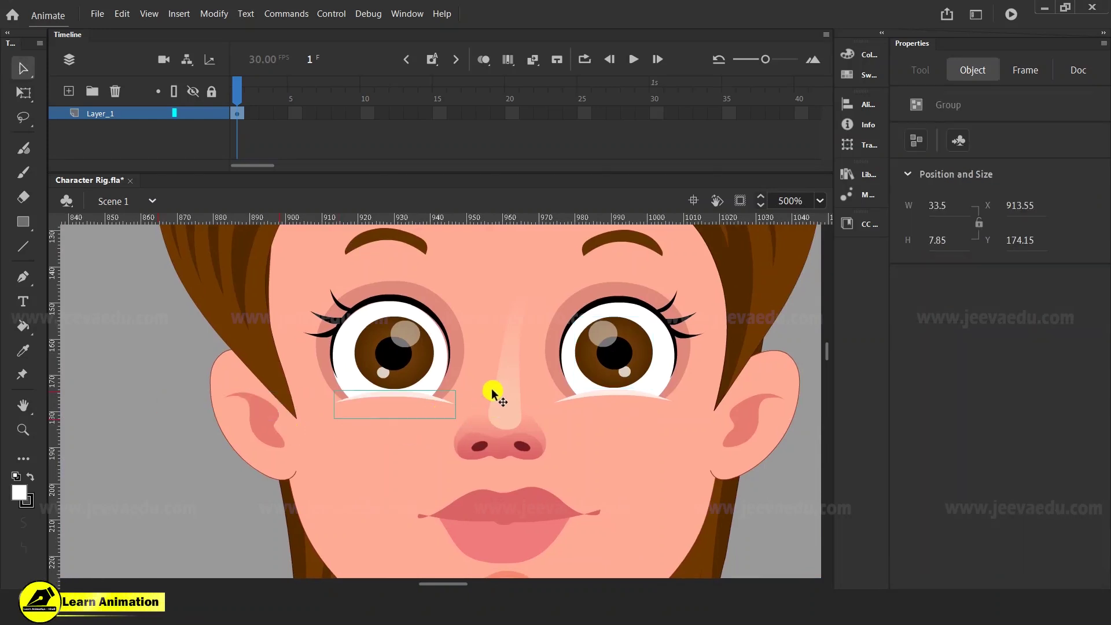
# - Examine the full figure from head to feet with all its separate body parts selected
pyautogui.press('z')
pyautogui.keyDown('alt'); pyautogui.click(463, 445); pyautogui.keyUp('alt')
pyautogui.keyDown('alt'); pyautogui.click(463, 446); pyautogui.keyUp('alt')
pyautogui.keyDown('alt'); pyautogui.click(466, 454); pyautogui.keyUp('alt')
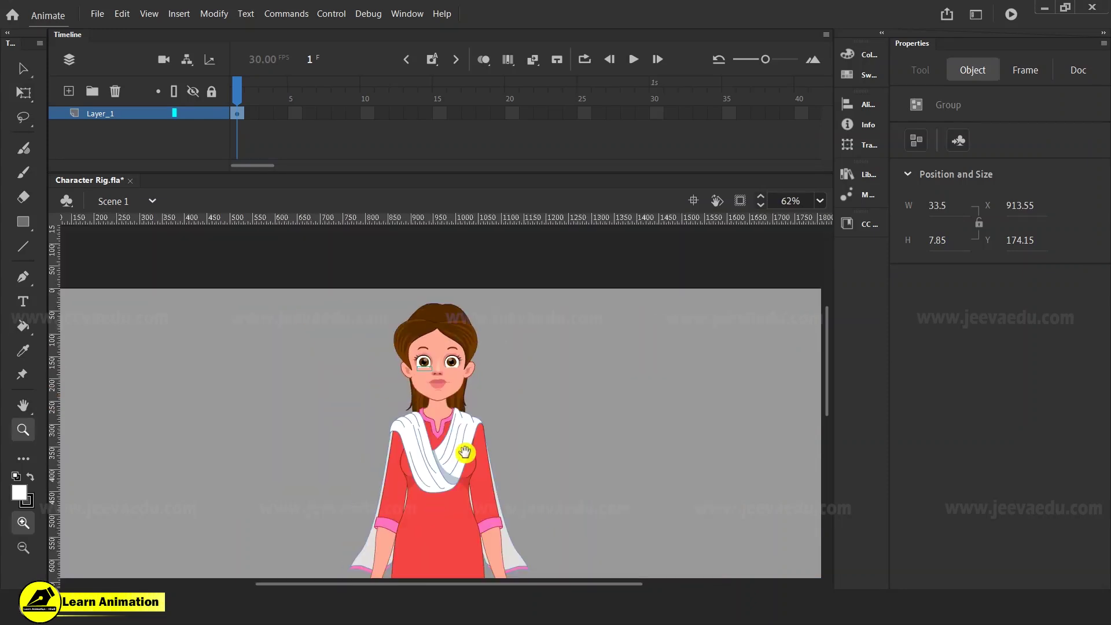
pyautogui.keyDown('alt'); pyautogui.click(425, 415); pyautogui.keyUp('alt')
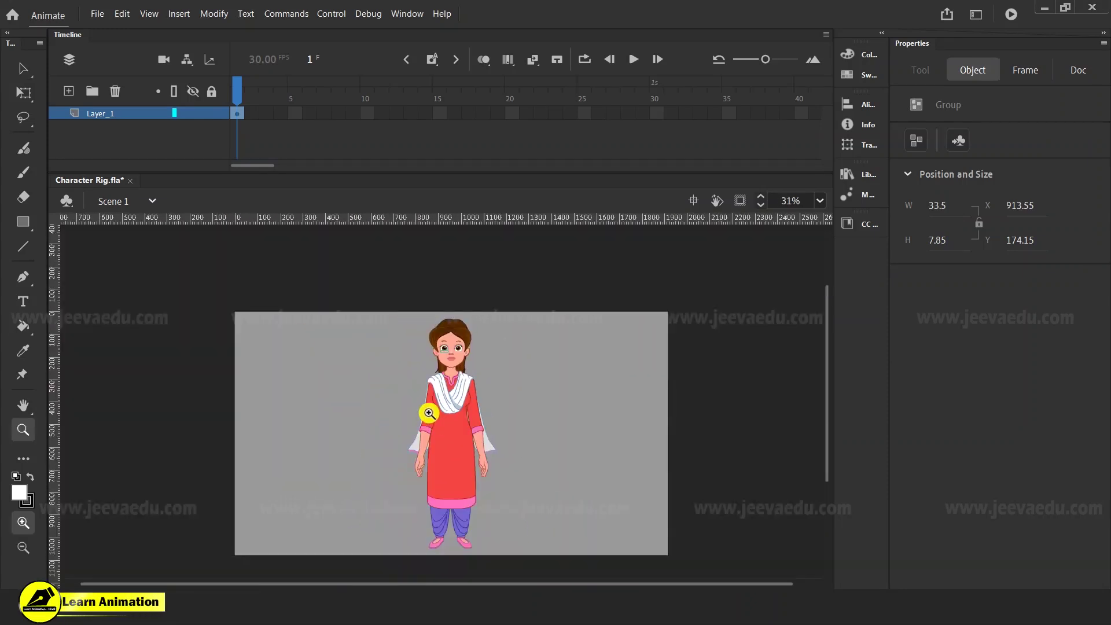
pyautogui.press('v')
pyautogui.moveTo(396, 322); pyautogui.dragTo(521, 549)
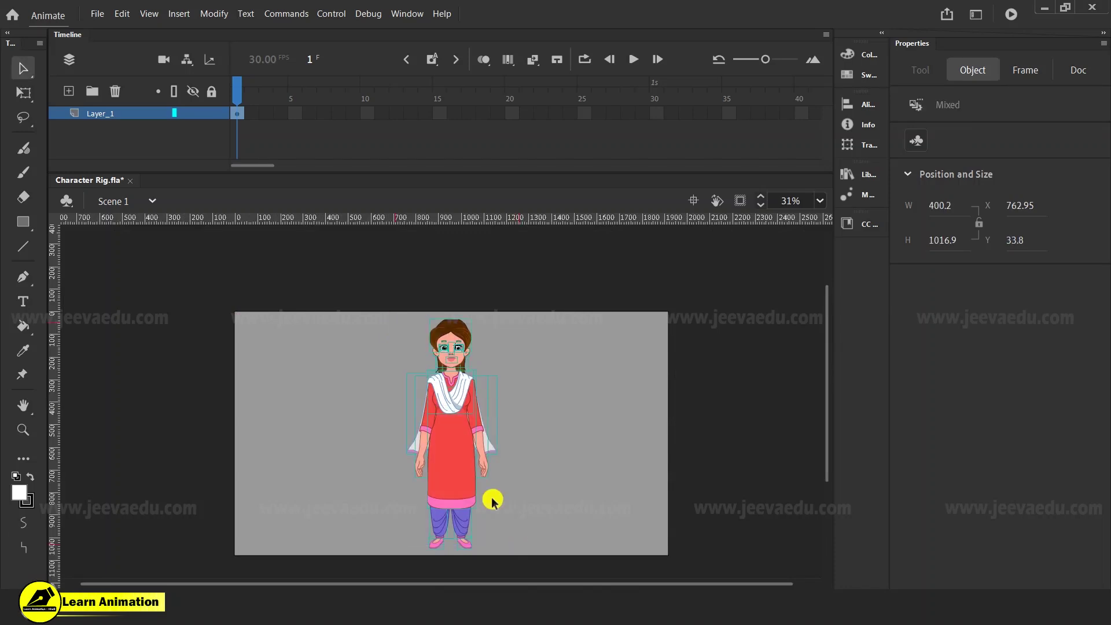
pyautogui.press('z')
pyautogui.click(471, 449)
pyautogui.moveTo(503, 442); pyautogui.dragTo(516, 519)
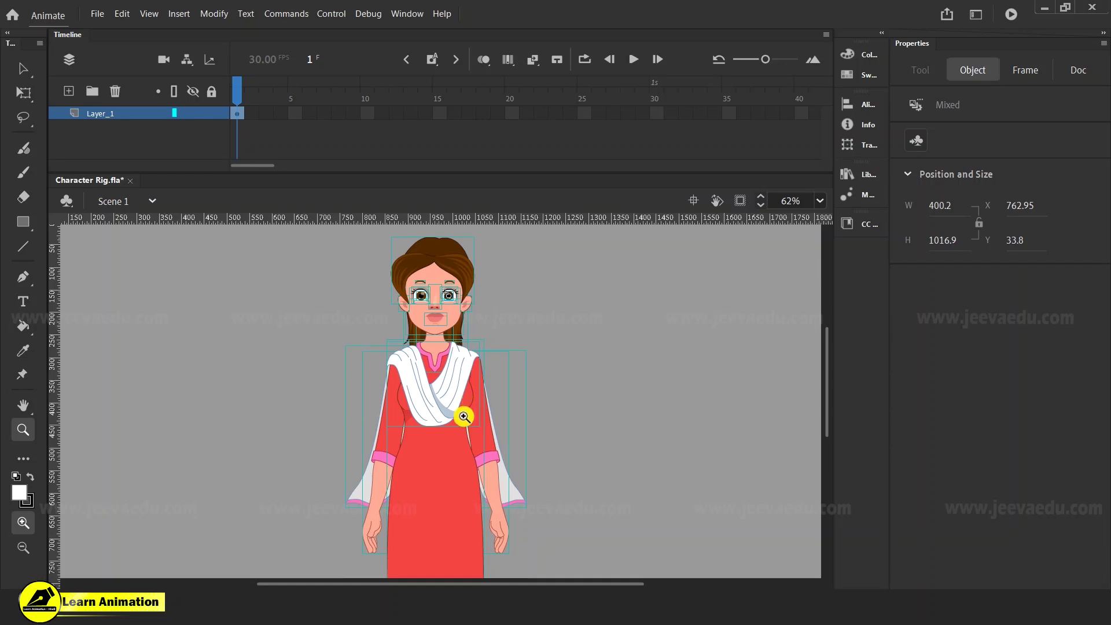
pyautogui.keyDown('alt'); pyautogui.click(466, 443); pyautogui.keyUp('alt')
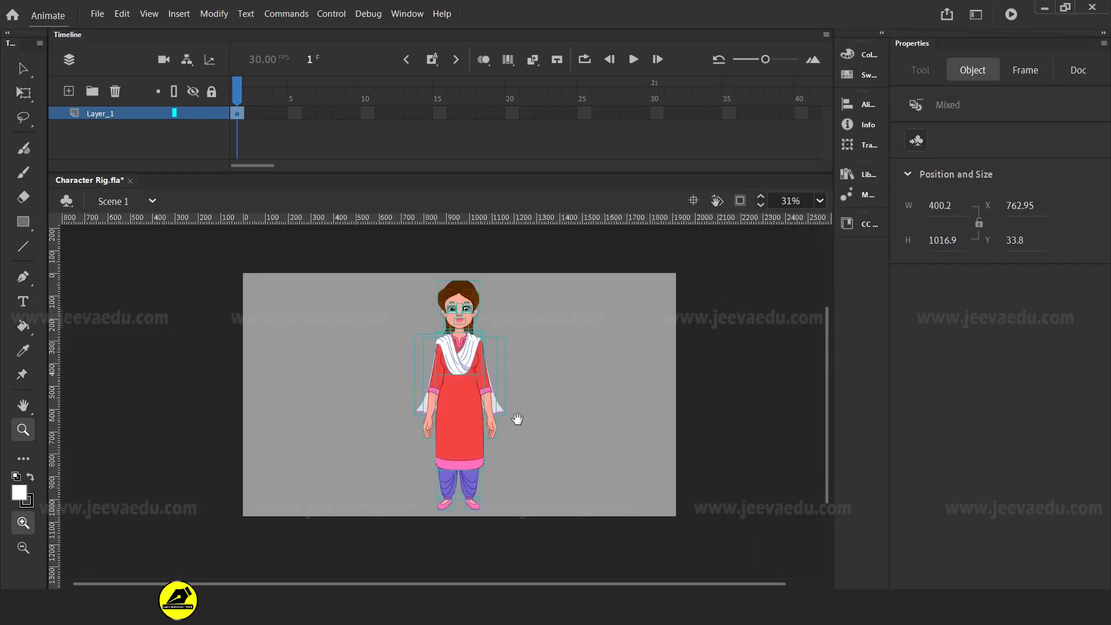
pyautogui.press('v')
pyautogui.click(433, 338)
pyautogui.moveTo(460, 372); pyautogui.dragTo(521, 495)
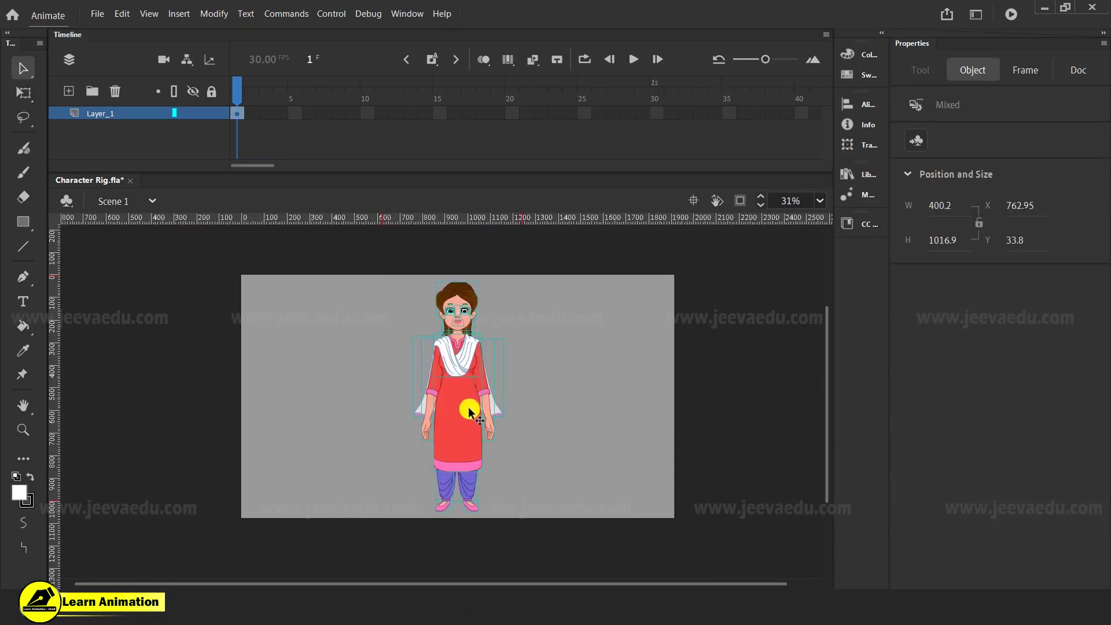
# - Try to move the red dress aside from the body, and undo the move
pyautogui.click(535, 387)
pyautogui.click(449, 429)
pyautogui.moveTo(450, 432); pyautogui.dragTo(508, 449)
pyautogui.hotkey('ctrl', 'z')
# - Select every part of the character and convert the selection to a Graphic symbol with the default name
pyautogui.moveTo(389, 272); pyautogui.dragTo(522, 525)
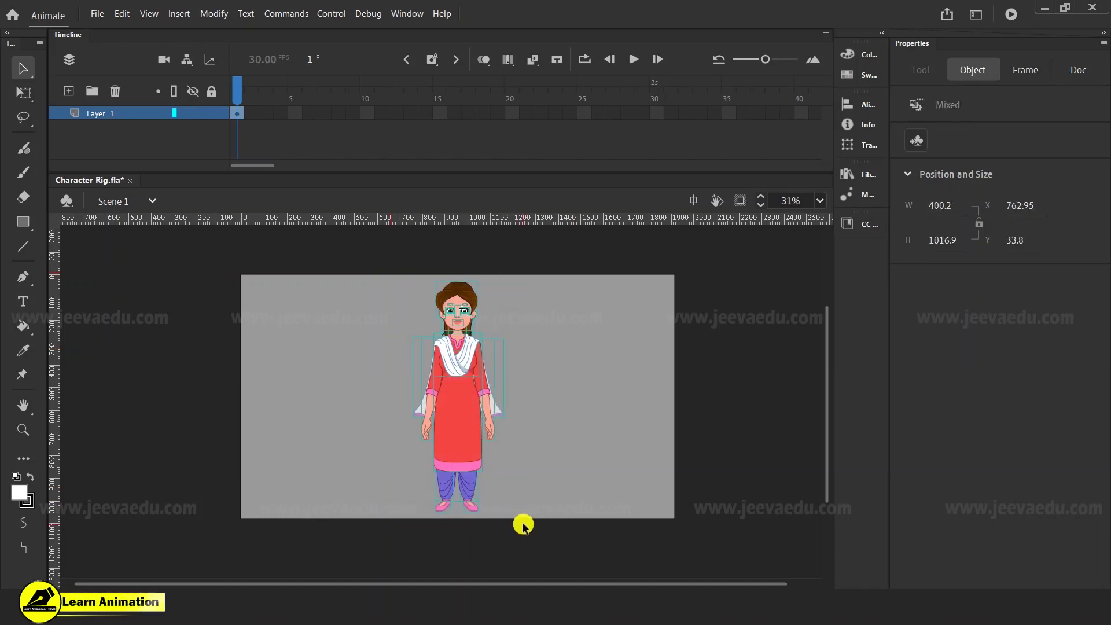
pyautogui.press('F8')
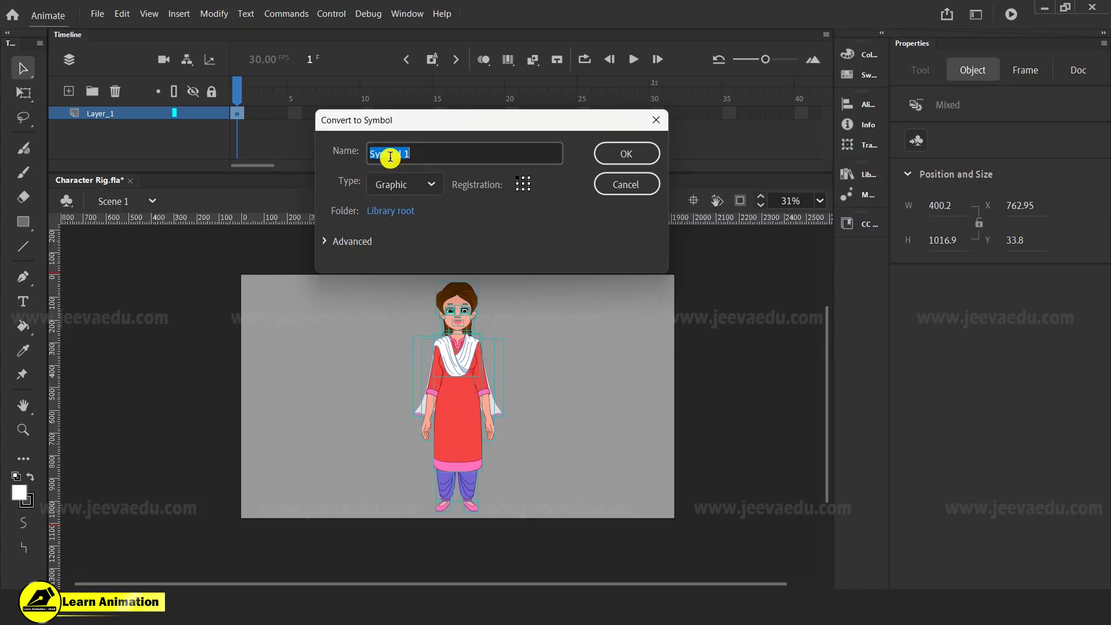
pyautogui.click(426, 184)
pyautogui.click(416, 210)
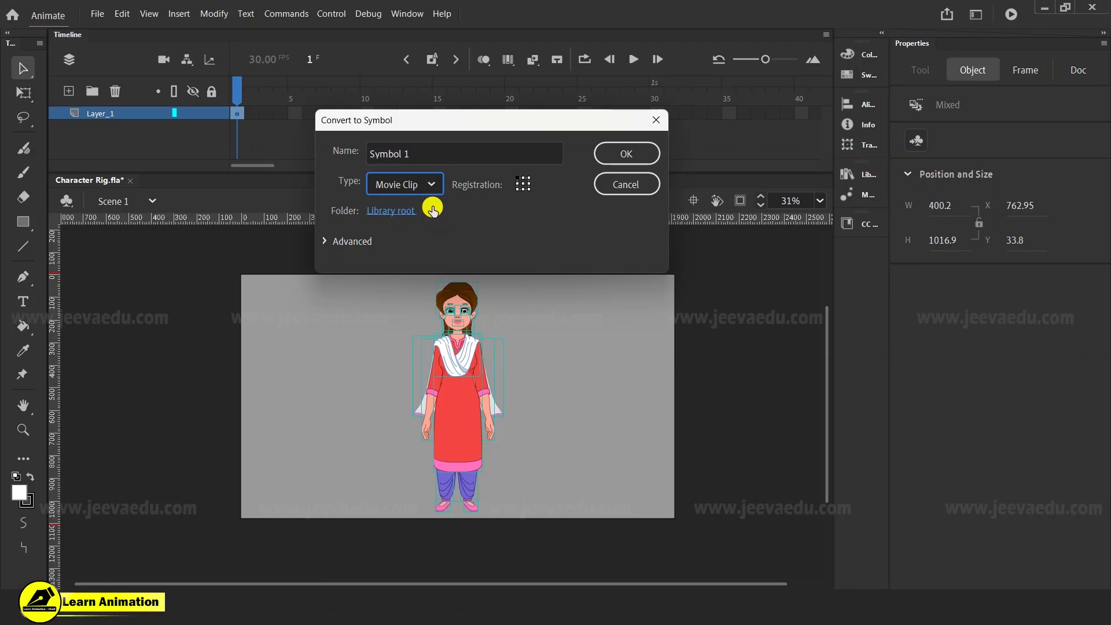
pyautogui.click(431, 184)
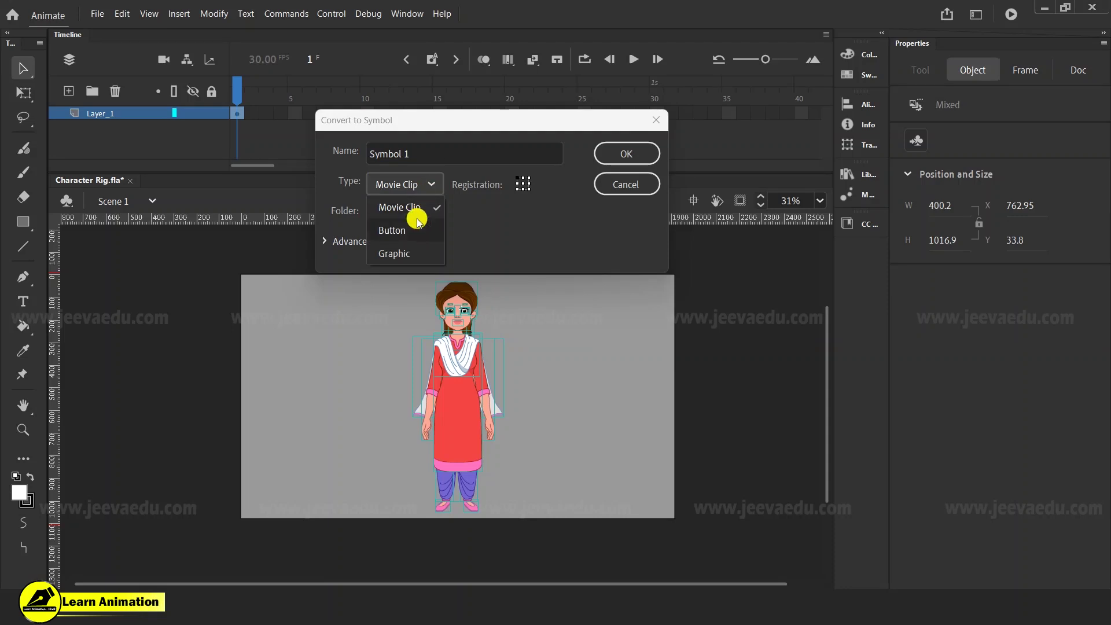
pyautogui.click(404, 255)
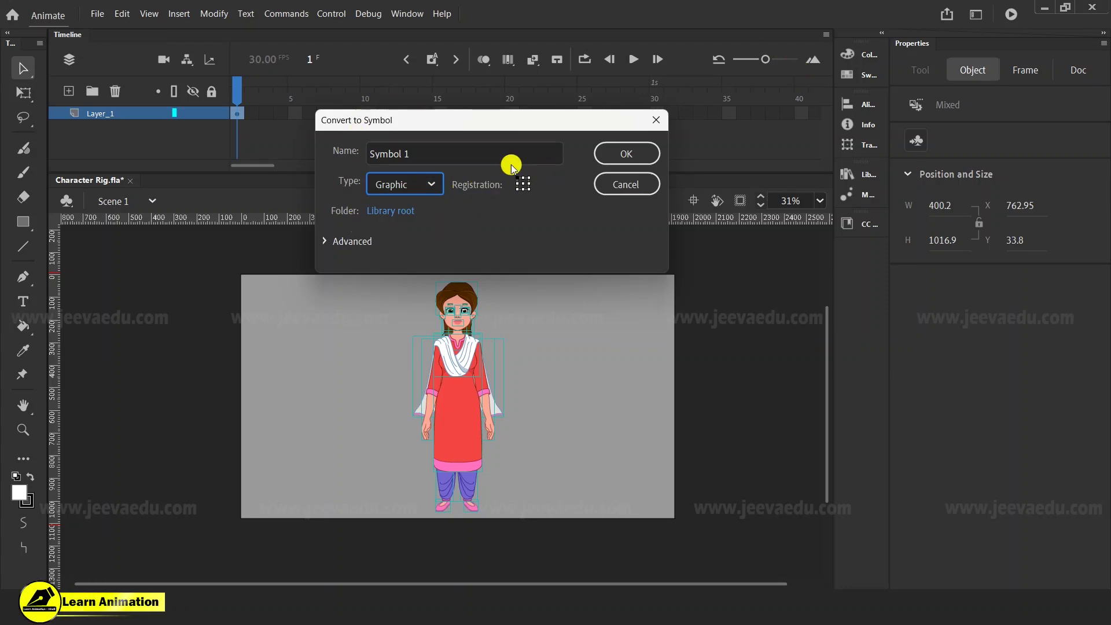
pyautogui.click(624, 155)
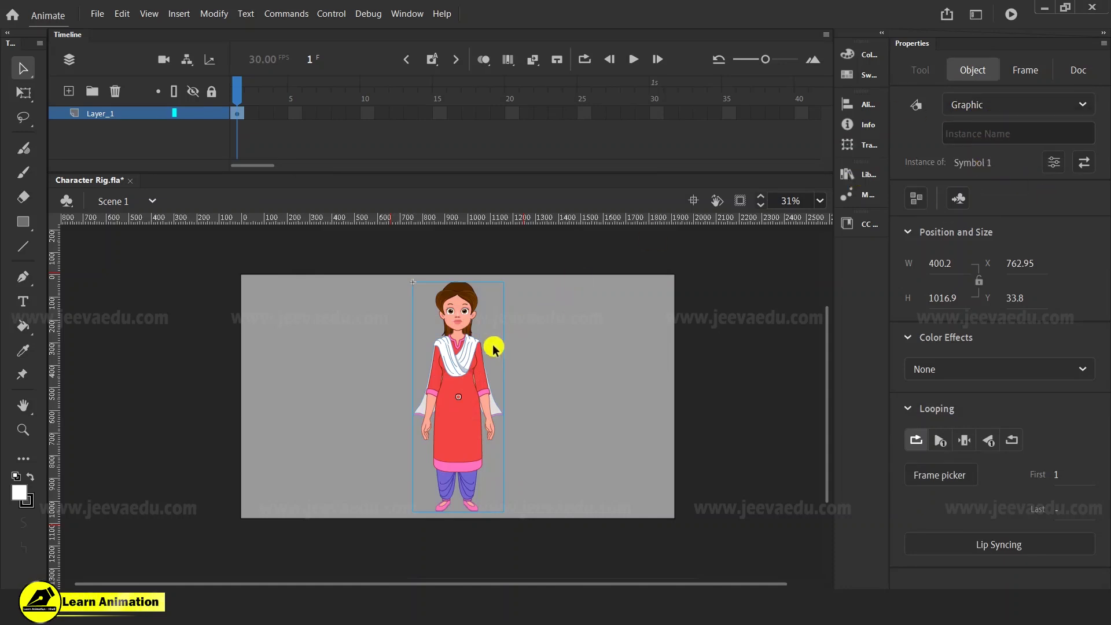
# - Check the instance's symbol type options, shift the character symbol slightly and undo the shift
pyautogui.click(1019, 108)
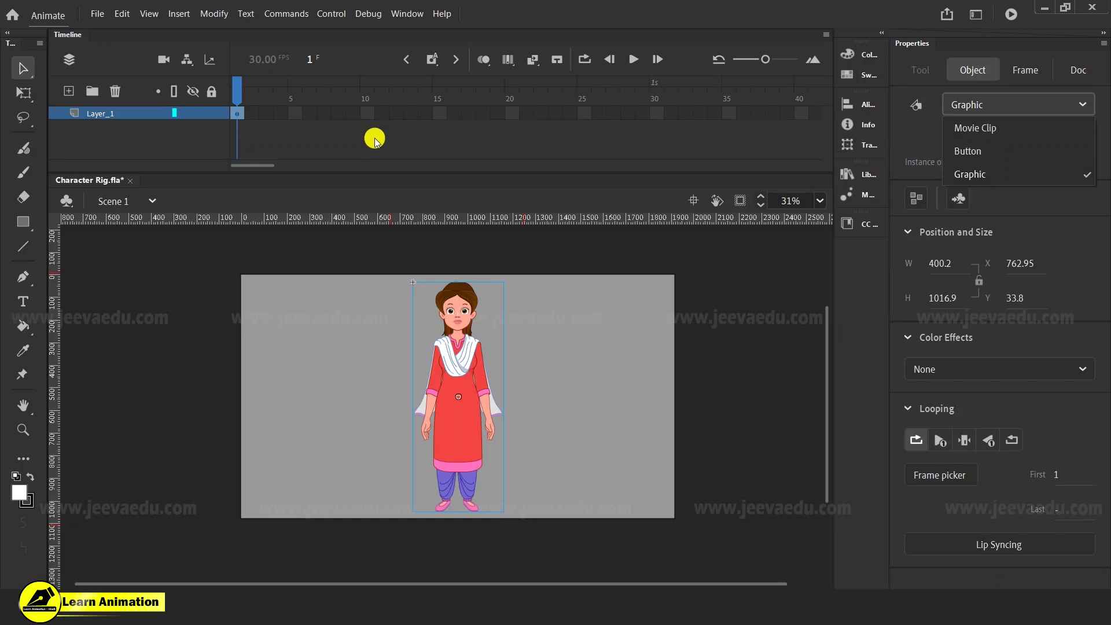
pyautogui.click(505, 408)
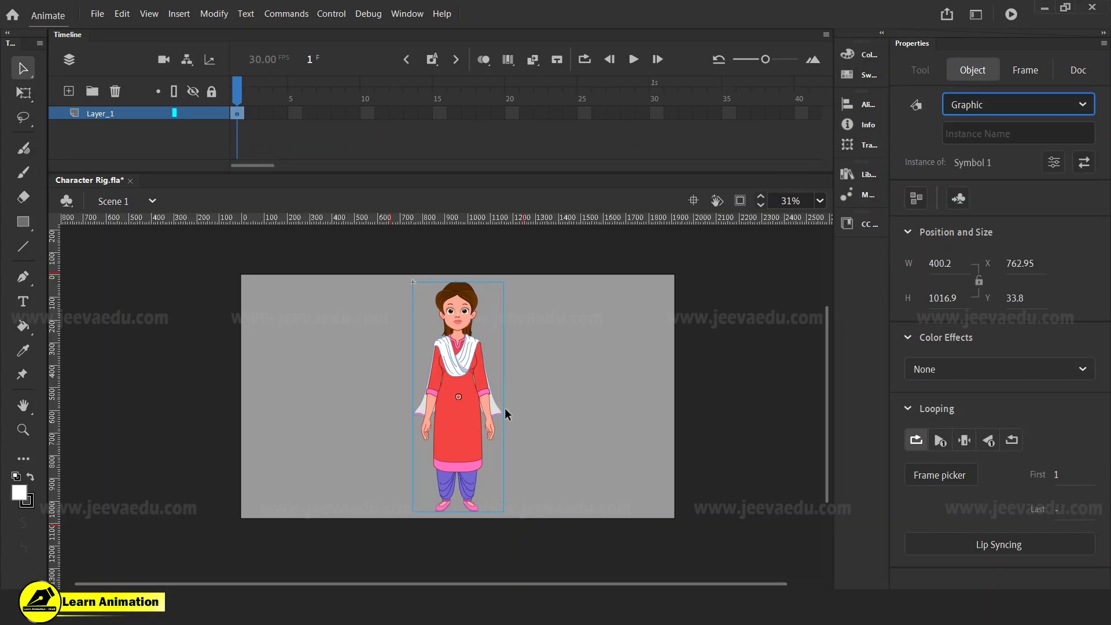
pyautogui.moveTo(459, 363); pyautogui.dragTo(456, 361)
pyautogui.hotkey('ctrl', 'z')
# - Open the character symbol for editing and clear the selection of its inner parts
pyautogui.press('z')
pyautogui.click(463, 391)
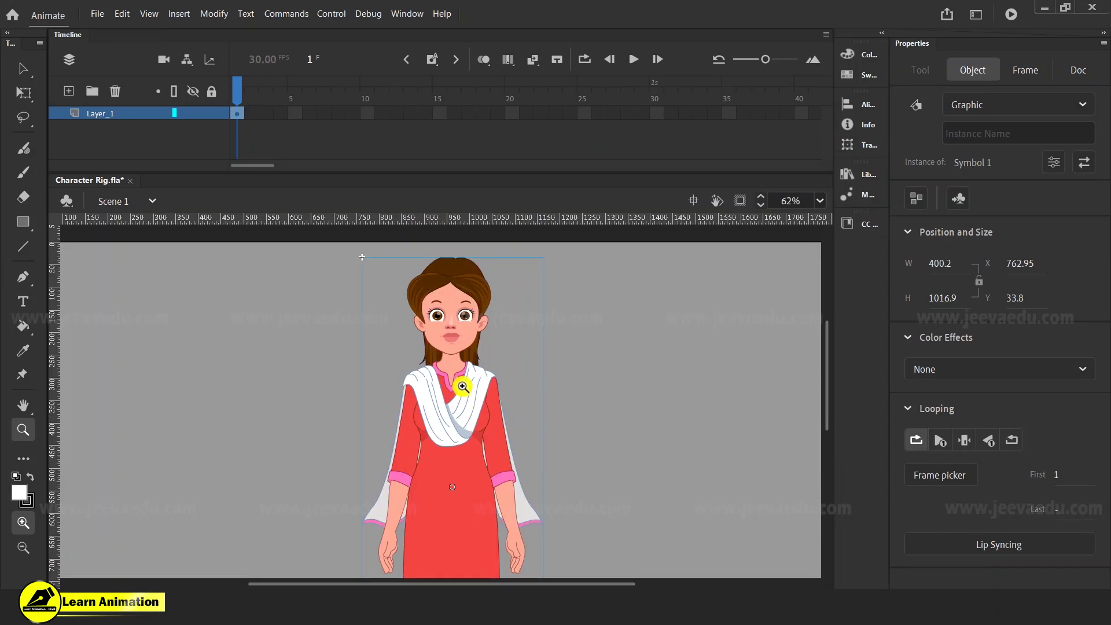
pyautogui.press('v')
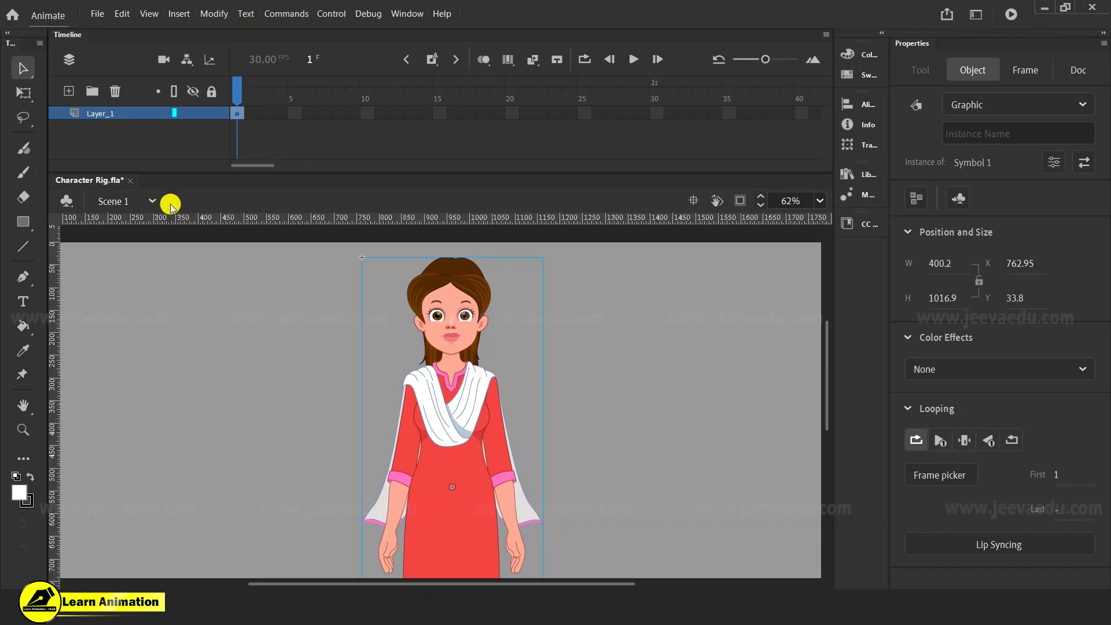
pyautogui.doubleClick(458, 406)
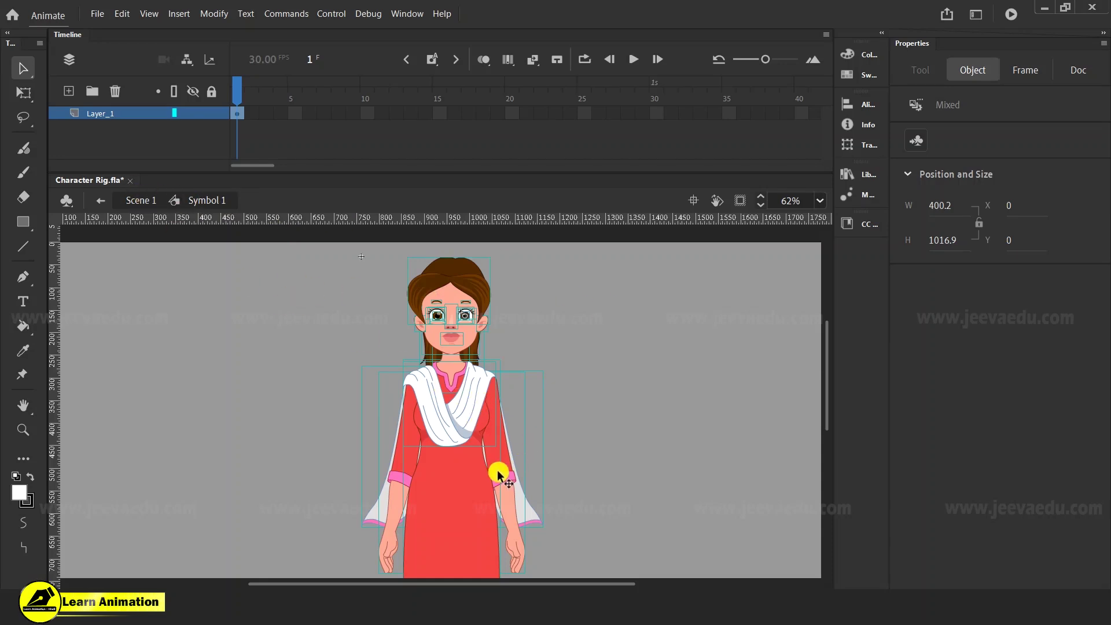
pyautogui.press('z')
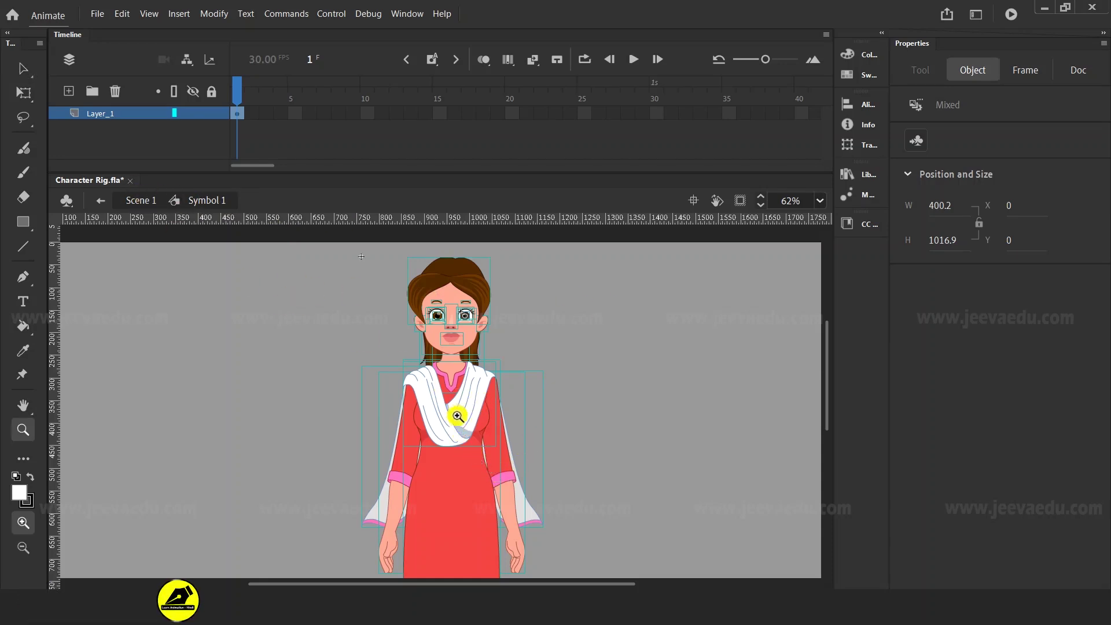
pyautogui.click(467, 356)
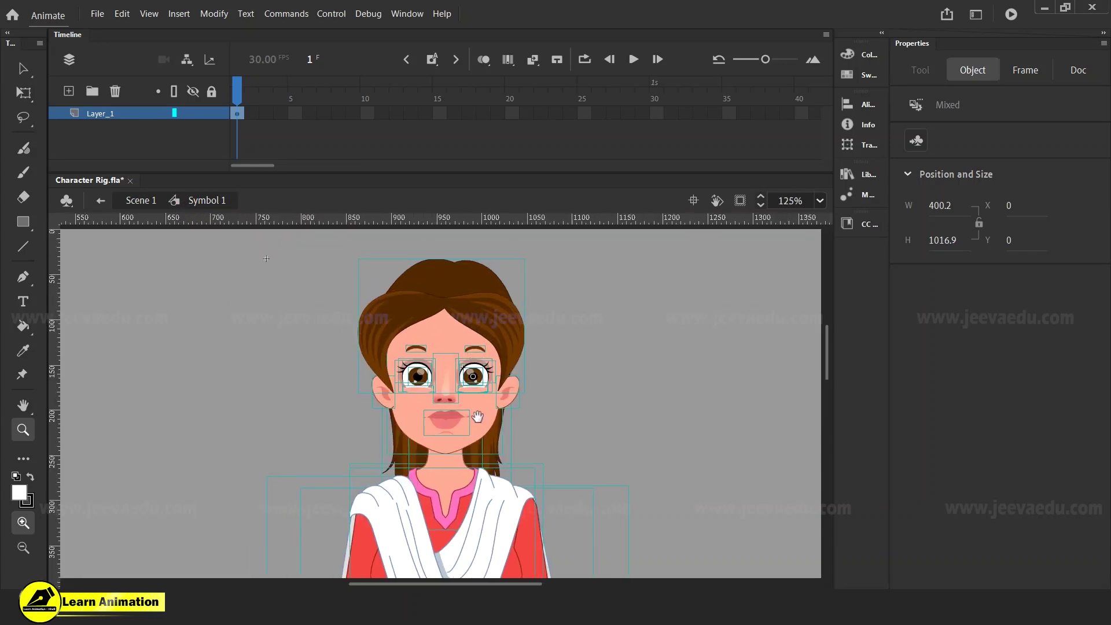
pyautogui.press('v')
pyautogui.click(595, 410)
# - Try to pull the lips, nose, face shape and front hair apart as separate groups
pyautogui.press('z')
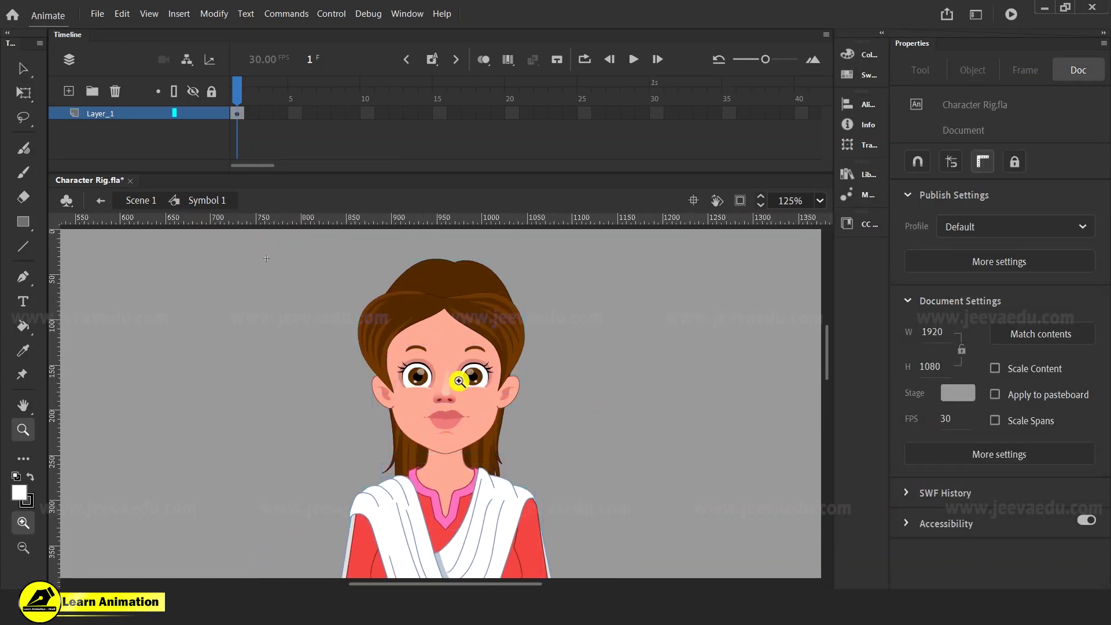
pyautogui.click(459, 395)
pyautogui.press('v')
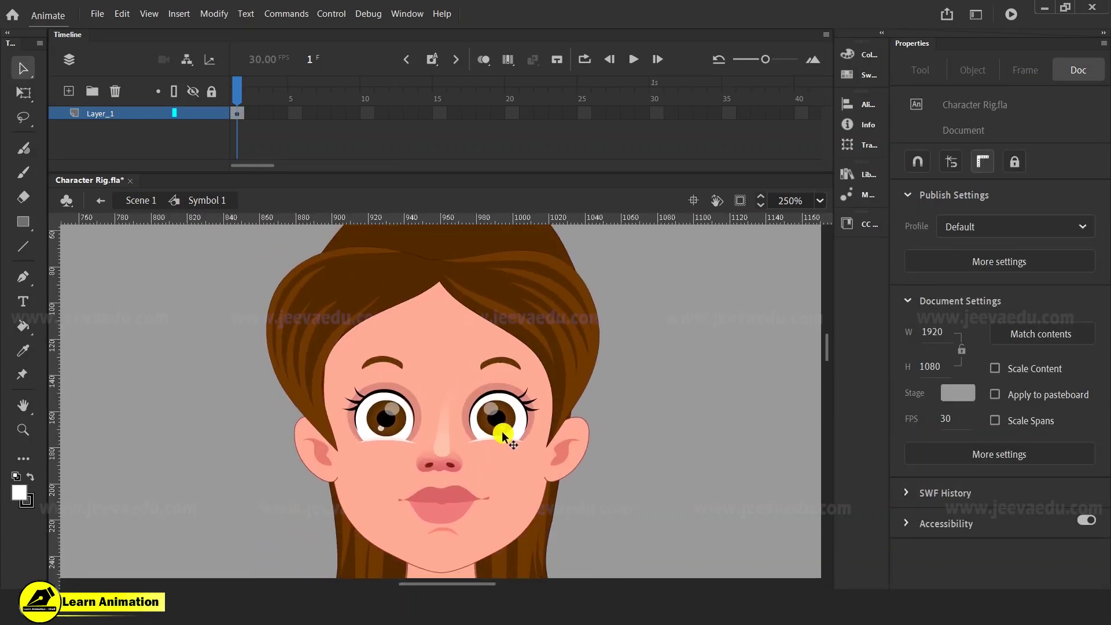
pyautogui.moveTo(457, 504); pyautogui.dragTo(263, 478)
pyautogui.moveTo(434, 452); pyautogui.dragTo(589, 450)
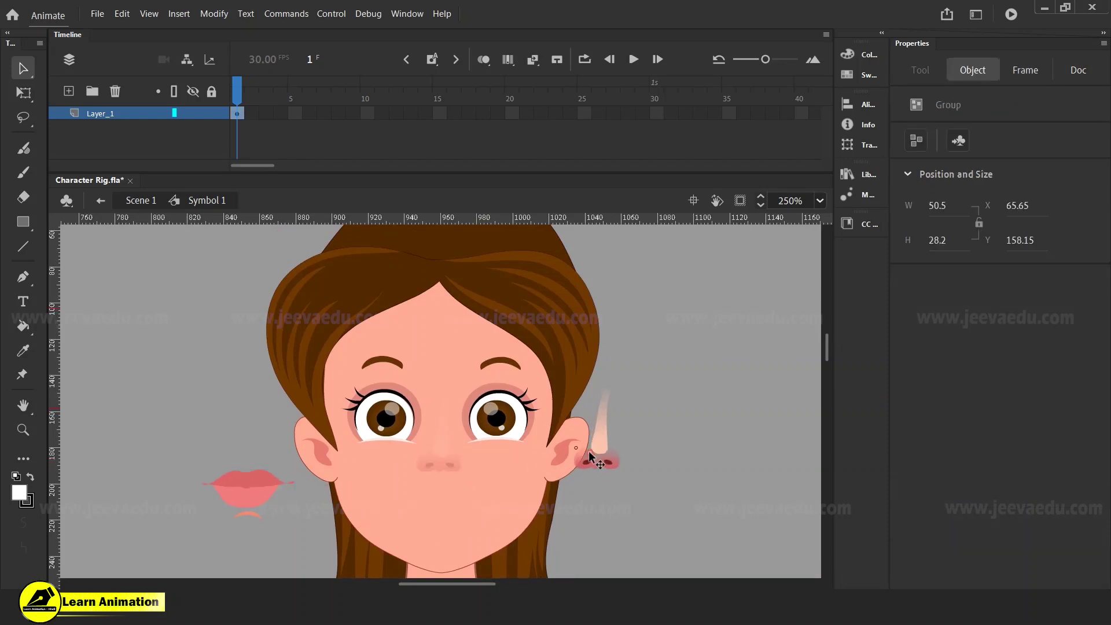
pyautogui.moveTo(461, 486); pyautogui.dragTo(657, 404)
pyautogui.moveTo(571, 335); pyautogui.dragTo(654, 346)
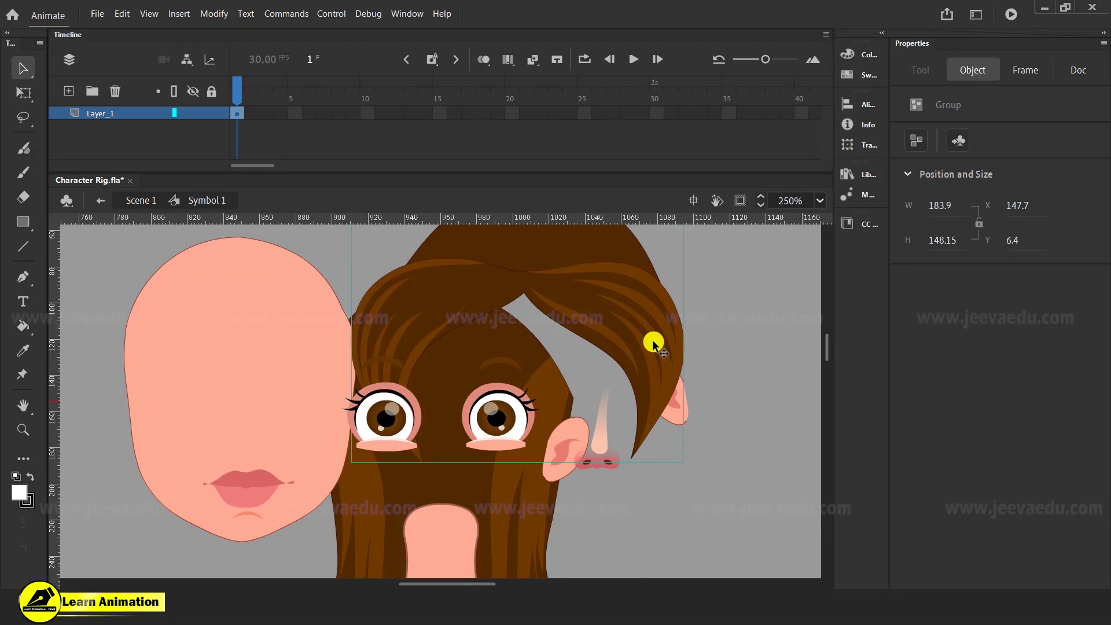
# - Undo all the moves of the hair, face, nose and lips, and deselect everything
pyautogui.hotkey('ctrl', 'z')
pyautogui.hotkey('ctrl', 'z')
pyautogui.hotkey('ctrl', 'z')
pyautogui.hotkey('ctrl', 'z')
pyautogui.hotkey('ctrl', 'z')
pyautogui.hotkey('ctrl', 'z')
pyautogui.hotkey('ctrl', 'z')
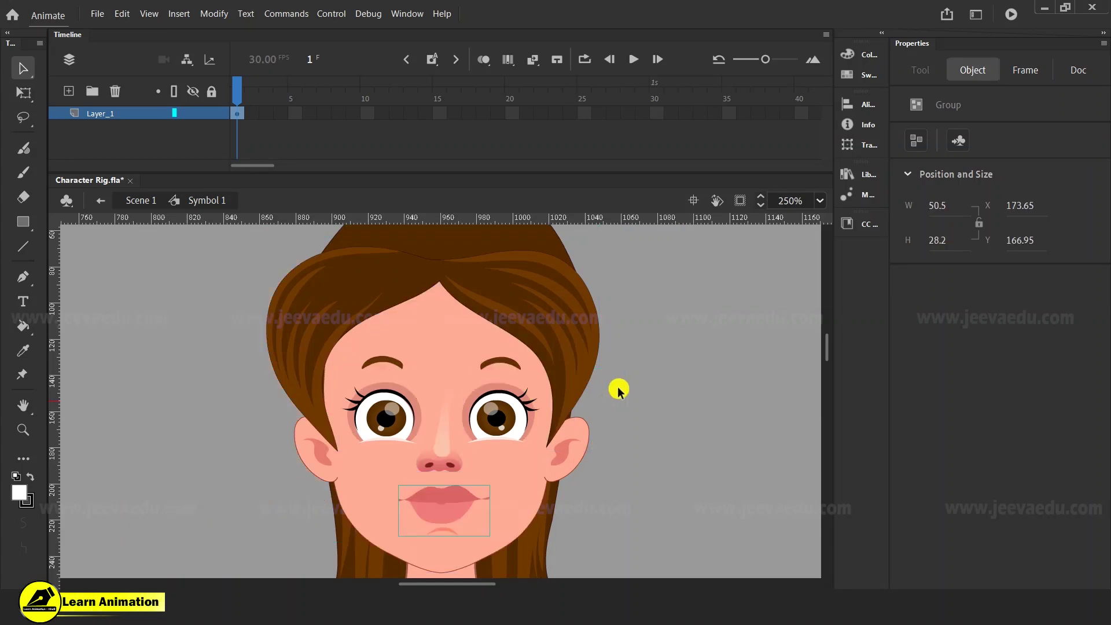
pyautogui.click(618, 390)
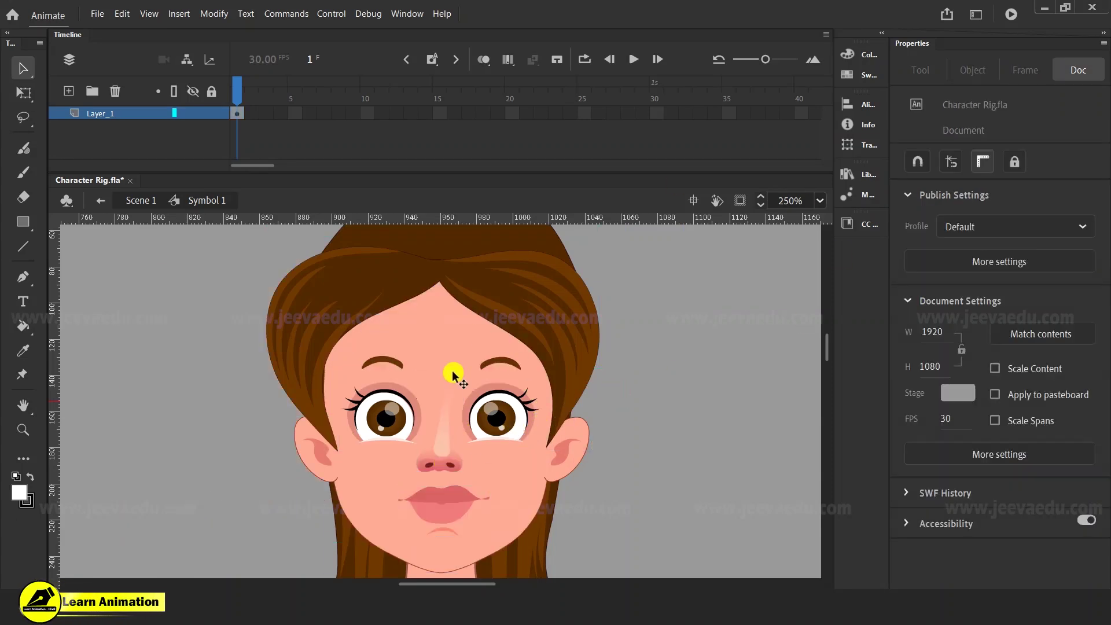
# - Try to move the back hair group out from behind the neck, and undo the move
pyautogui.press('z')
pyautogui.keyDown('alt'); pyautogui.click(442, 449); pyautogui.keyUp('alt')
pyautogui.moveTo(485, 451); pyautogui.dragTo(475, 435)
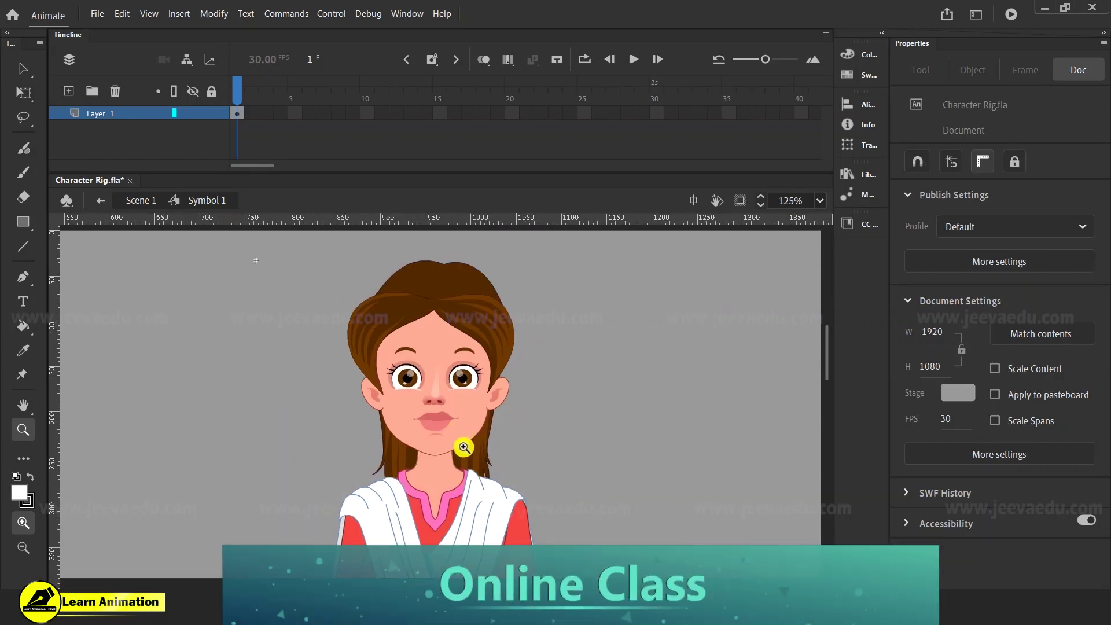
pyautogui.press('v')
pyautogui.click(489, 461)
pyautogui.moveTo(490, 461); pyautogui.dragTo(676, 470)
pyautogui.hotkey('ctrl', 'z')
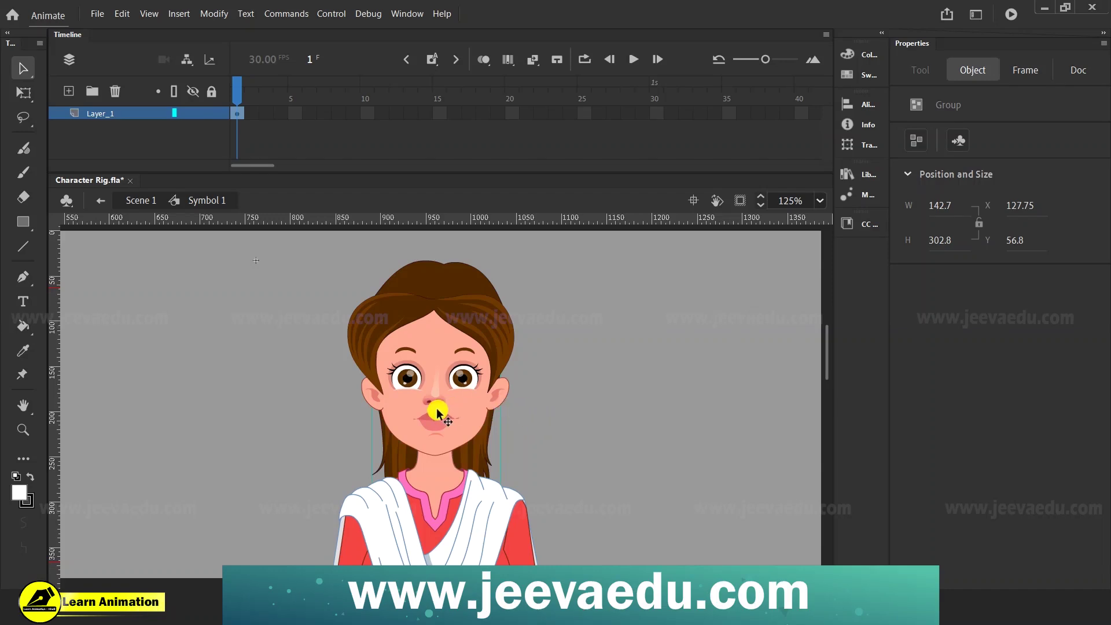
# - Try to move the whole head together with the back hair off the body, undo the move and deselect everything
pyautogui.moveTo(305, 280); pyautogui.dragTo(665, 443)
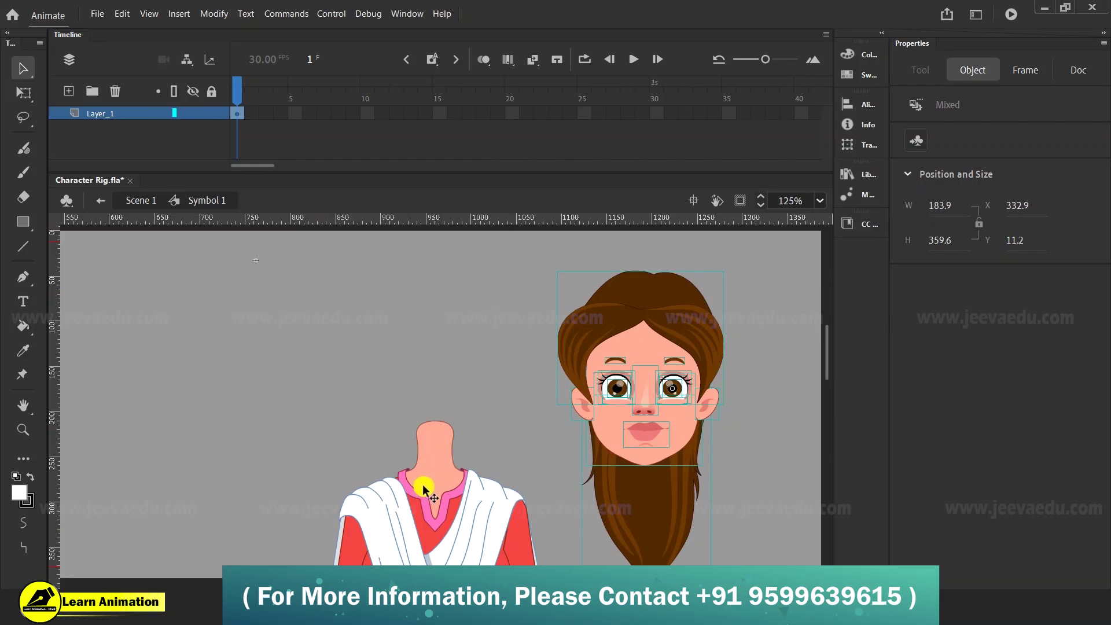
pyautogui.hotkey('ctrl', 'z')
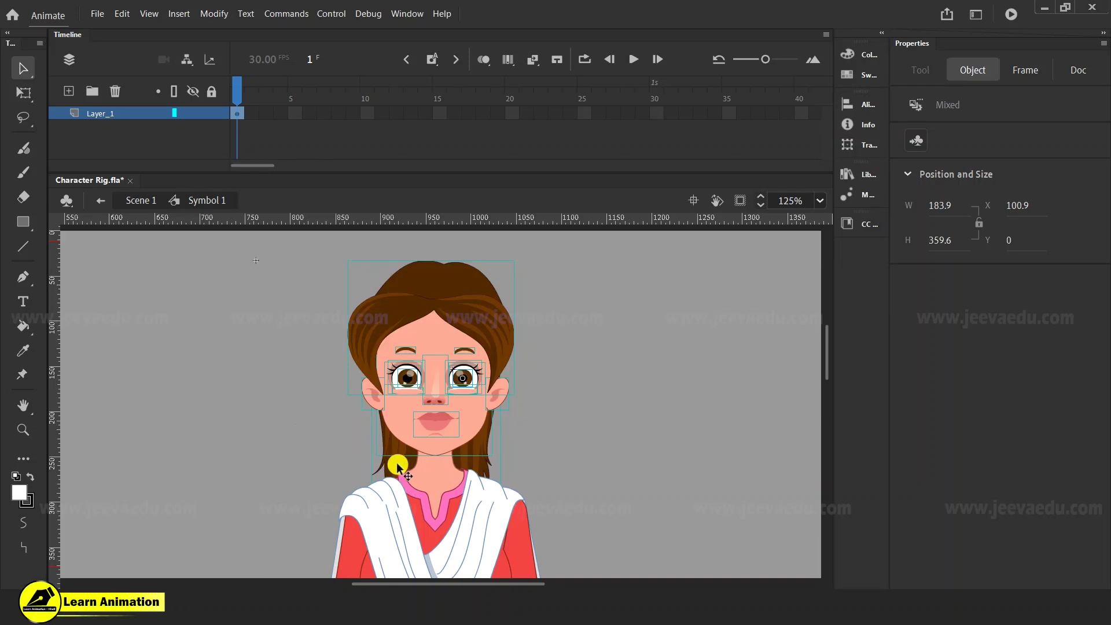
pyautogui.click(322, 434)
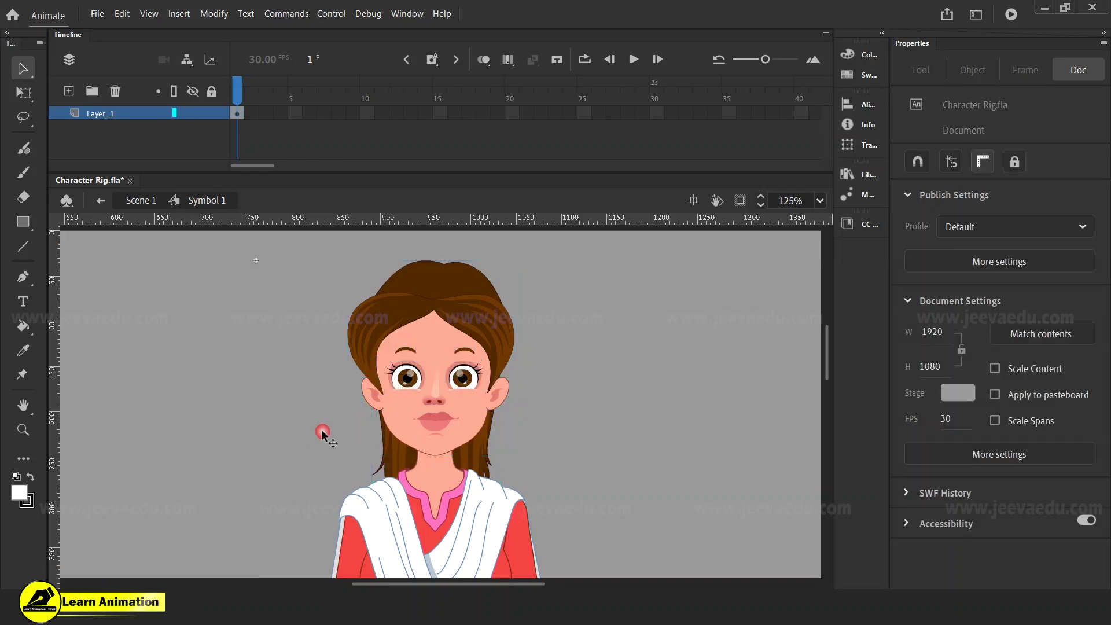
# - Select all the head parts together and clear the selection
pyautogui.moveTo(588, 269); pyautogui.dragTo(317, 410)
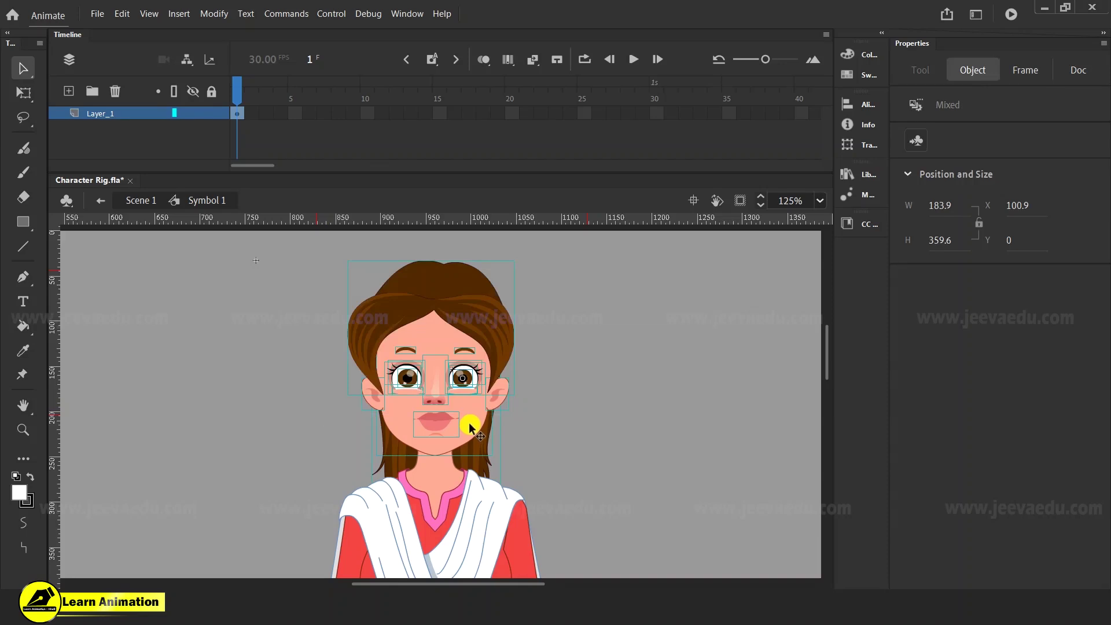
pyautogui.click(573, 307)
pyautogui.moveTo(588, 289); pyautogui.dragTo(304, 418)
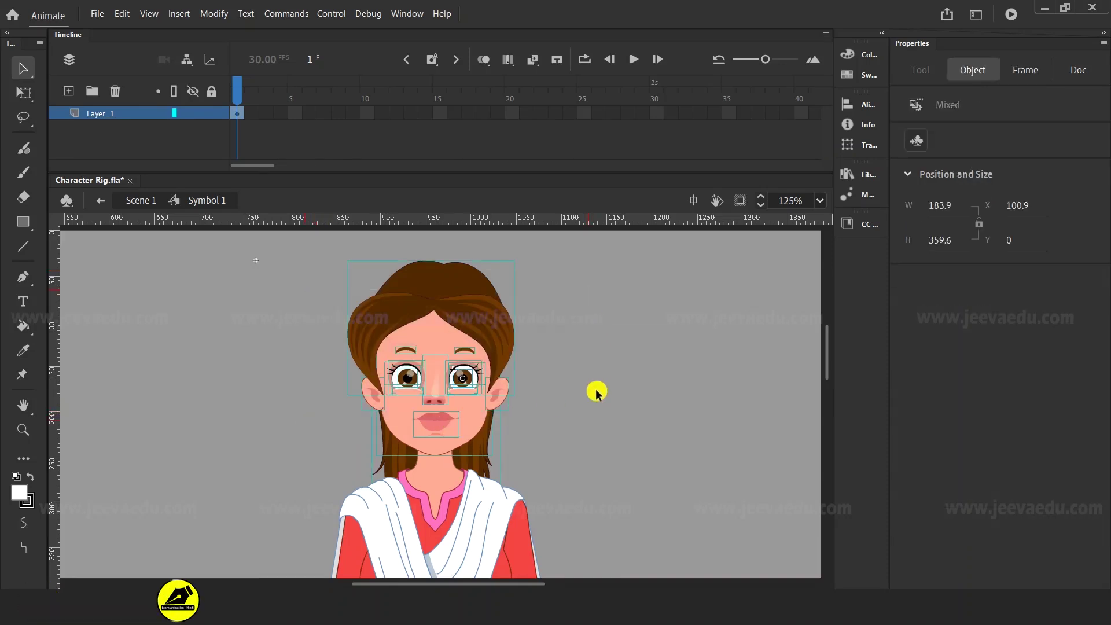
pyautogui.press('z')
pyautogui.click(461, 380)
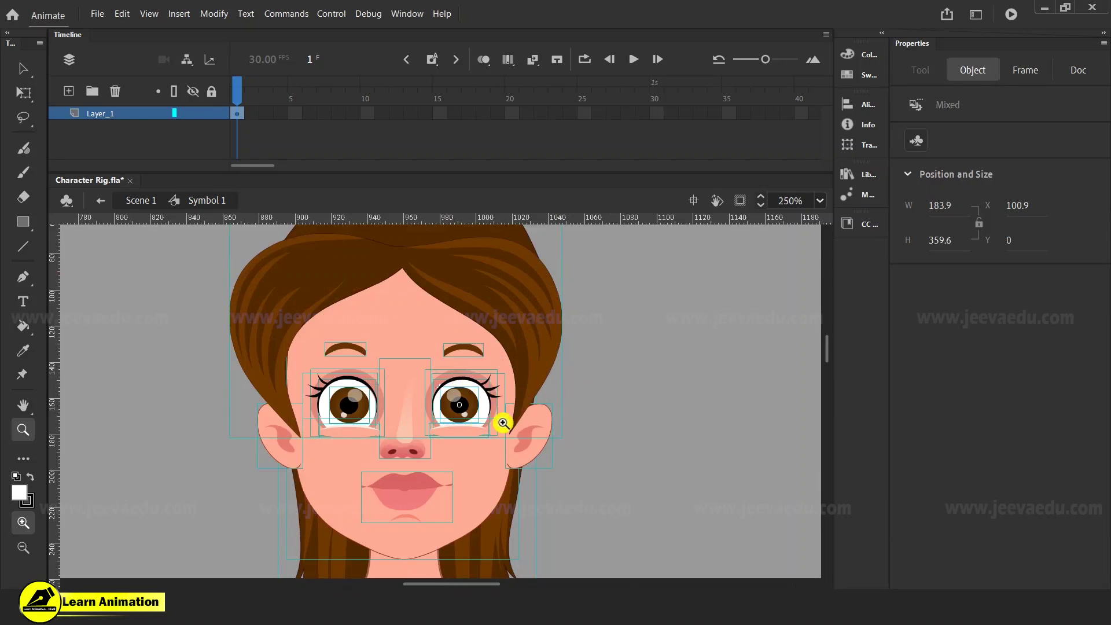
pyautogui.press('v')
pyautogui.click(622, 413)
# - Try to pull the front hair, one ear and the face shape away from the head, and undo the moves
pyautogui.click(538, 350)
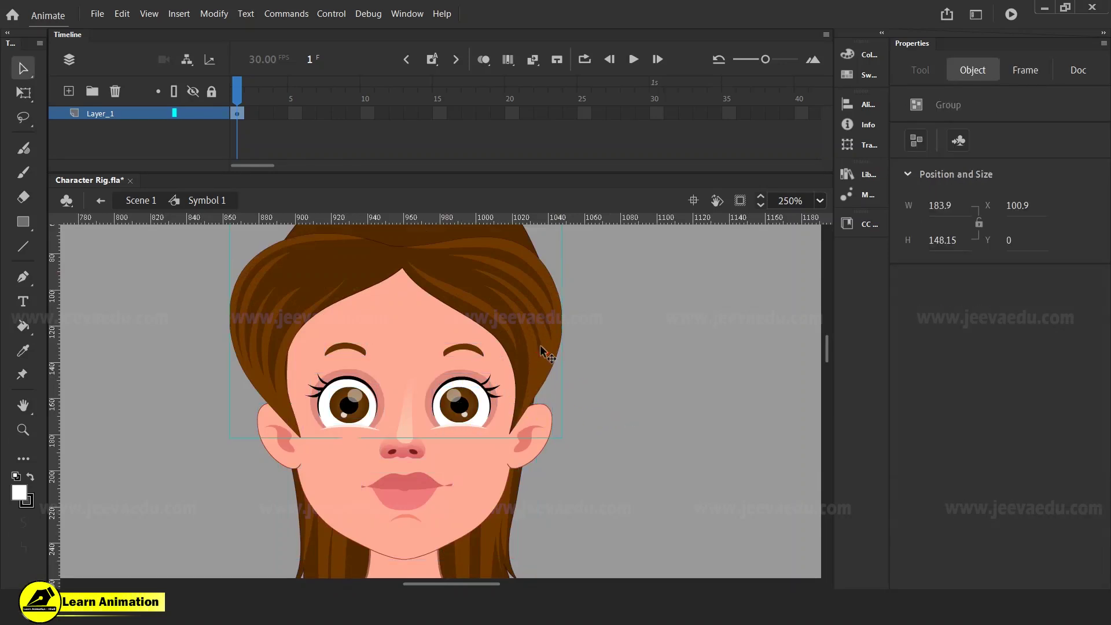
pyautogui.moveTo(537, 457); pyautogui.dragTo(669, 364)
pyautogui.hotkey('ctrl', 'z')
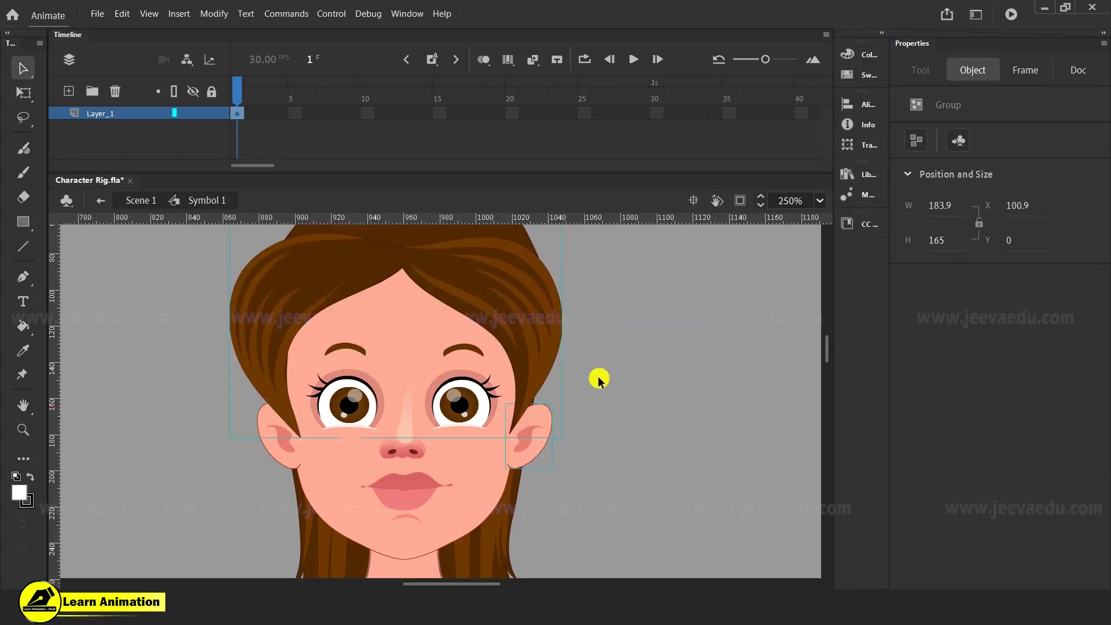
pyautogui.moveTo(471, 504); pyautogui.dragTo(668, 503)
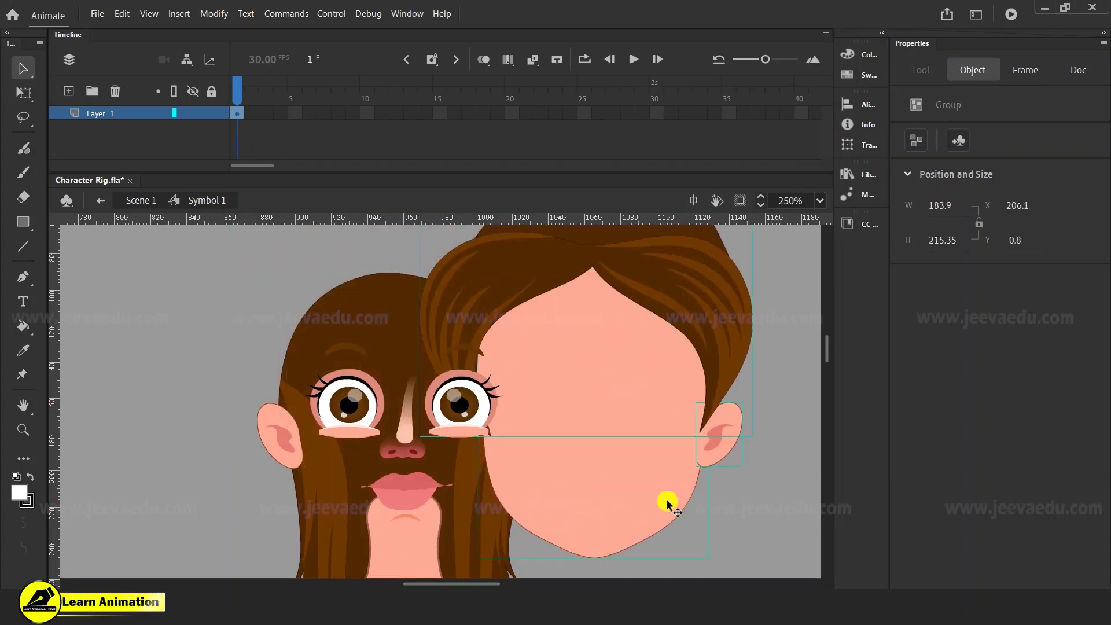
pyautogui.hotkey('ctrl', 'z')
# - Select the face, its features, ears and front hair without the neck, collar and back hair, and test-move the selection
pyautogui.press('z')
pyautogui.keyDown('alt'); pyautogui.click(469, 462); pyautogui.keyUp('alt')
pyautogui.moveTo(514, 465)
pyautogui.mouseDown()
pyautogui.moveTo(569, 468)
pyautogui.moveTo(535, 469)
pyautogui.mouseUp()
pyautogui.press('v')
pyautogui.moveTo(612, 273); pyautogui.dragTo(311, 446)
pyautogui.moveTo(508, 434); pyautogui.dragTo(655, 397)
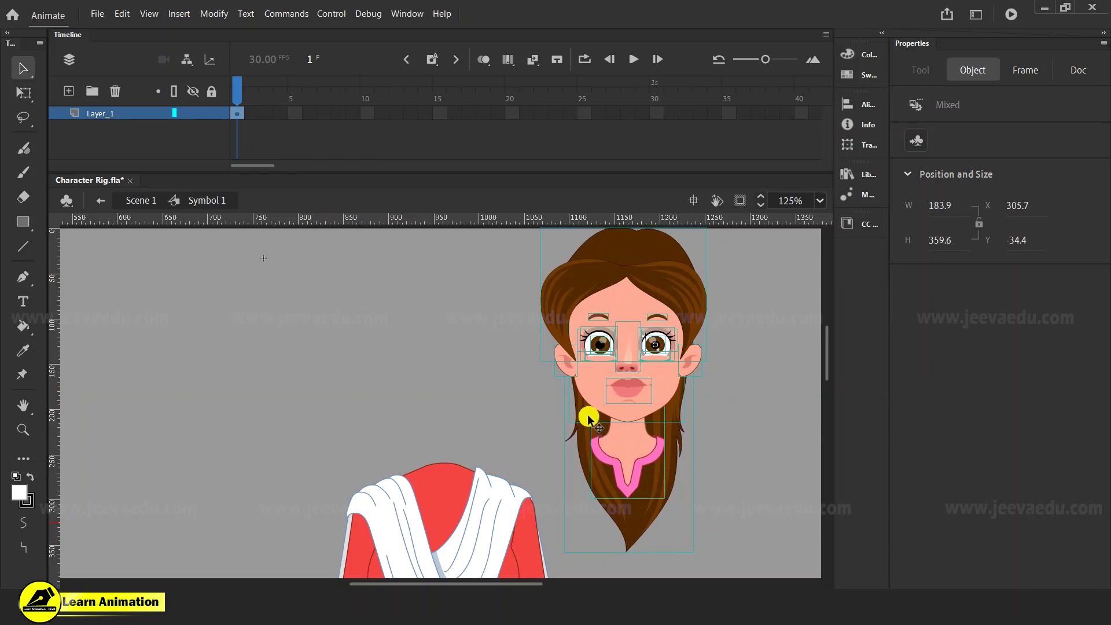
pyautogui.hotkey('ctrl', 'z')
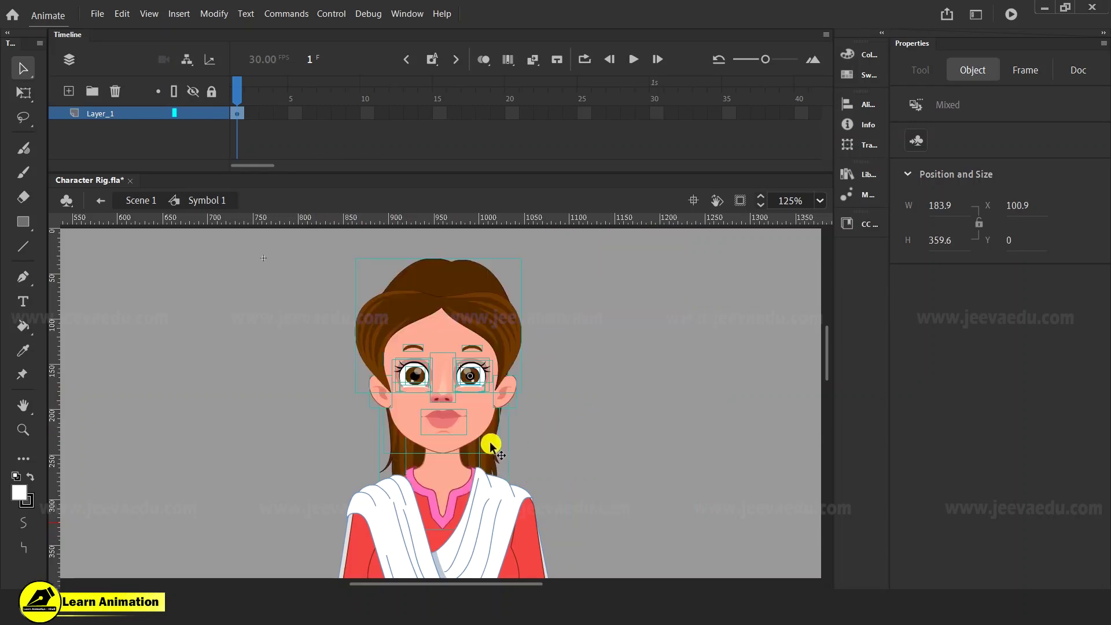
pyautogui.keyDown('shift'); pyautogui.click(449, 474); pyautogui.keyUp('shift')
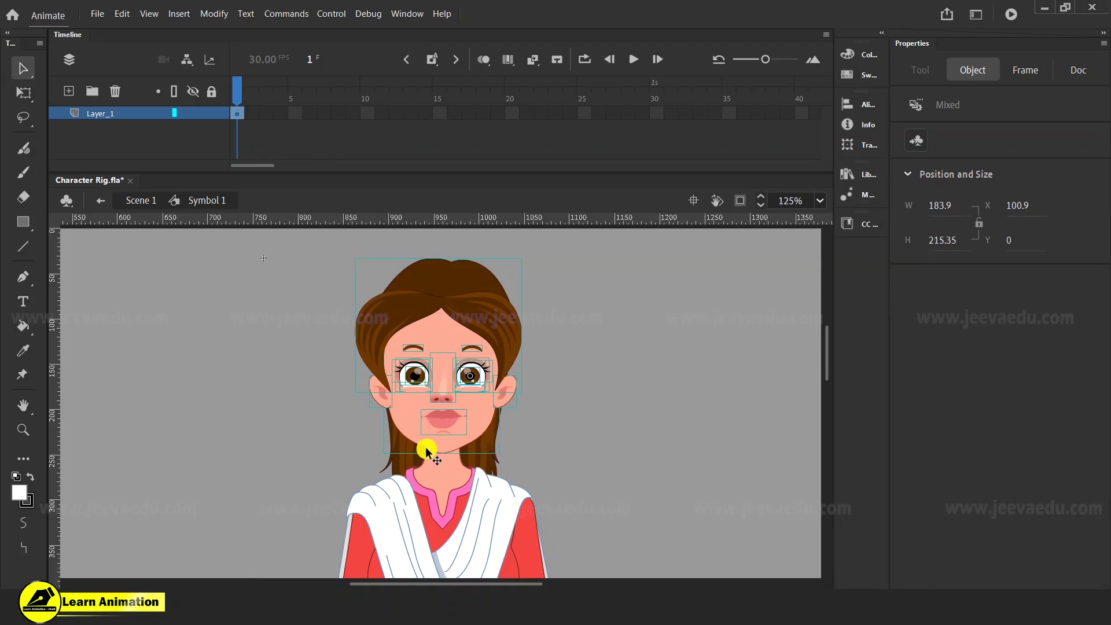
pyautogui.moveTo(460, 414); pyautogui.dragTo(661, 451)
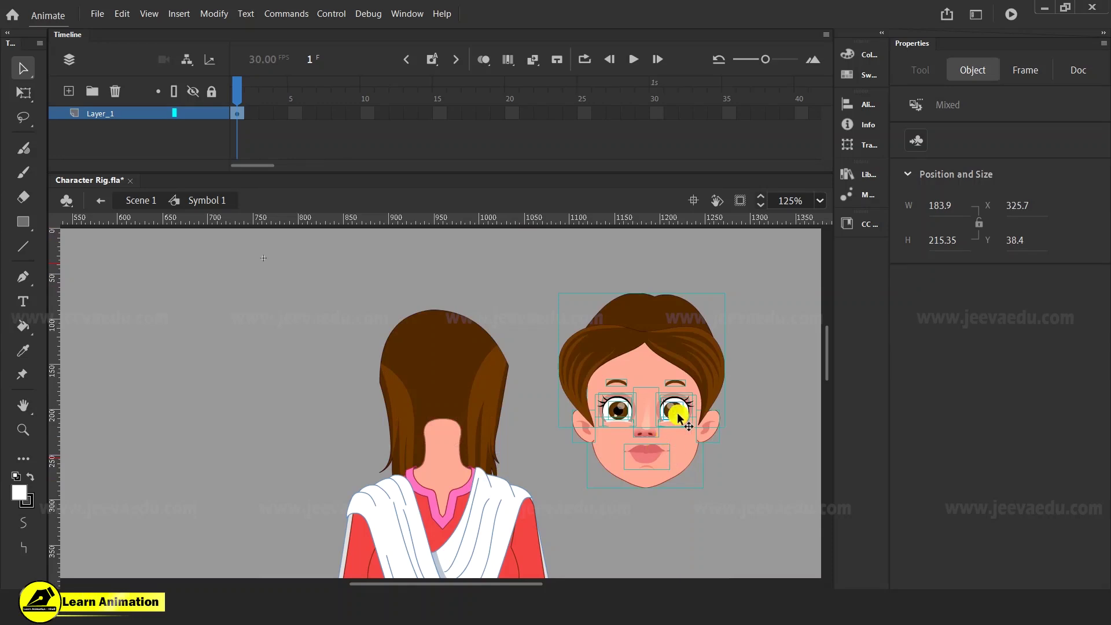
pyautogui.hotkey('ctrl', 'z')
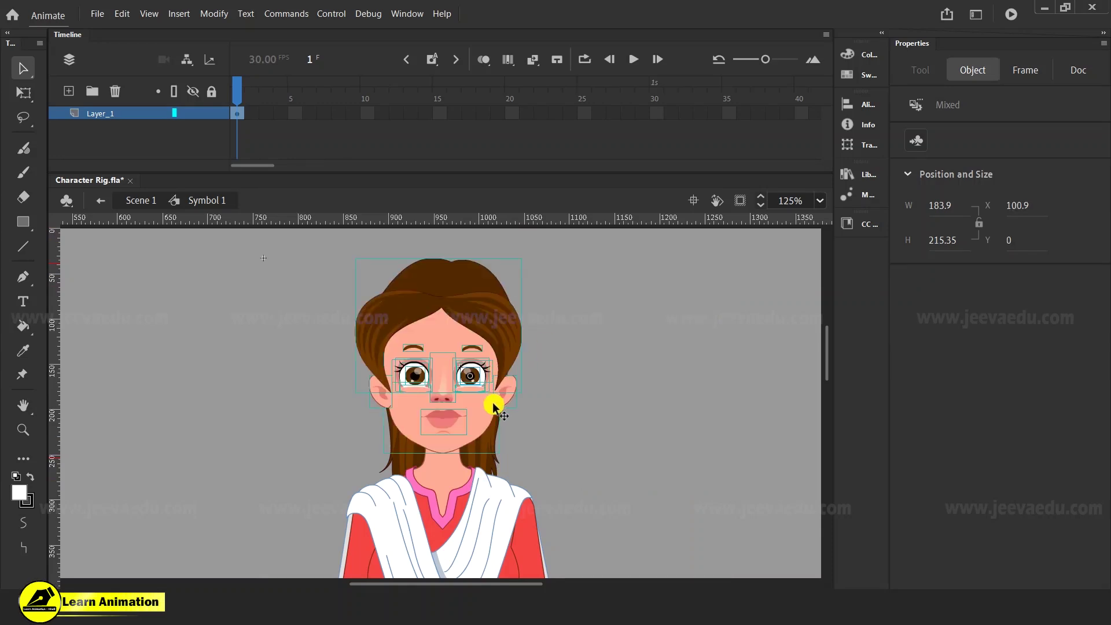
# - Cut the selected head parts and paste them in place on a new layer
pyautogui.press('Delete')
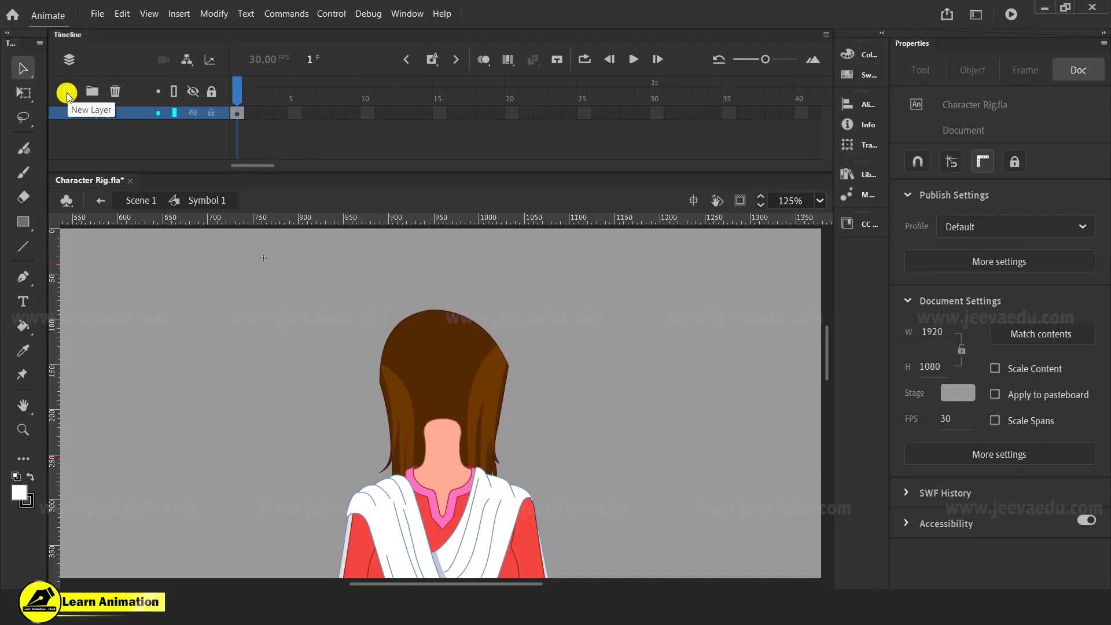
pyautogui.click(67, 93)
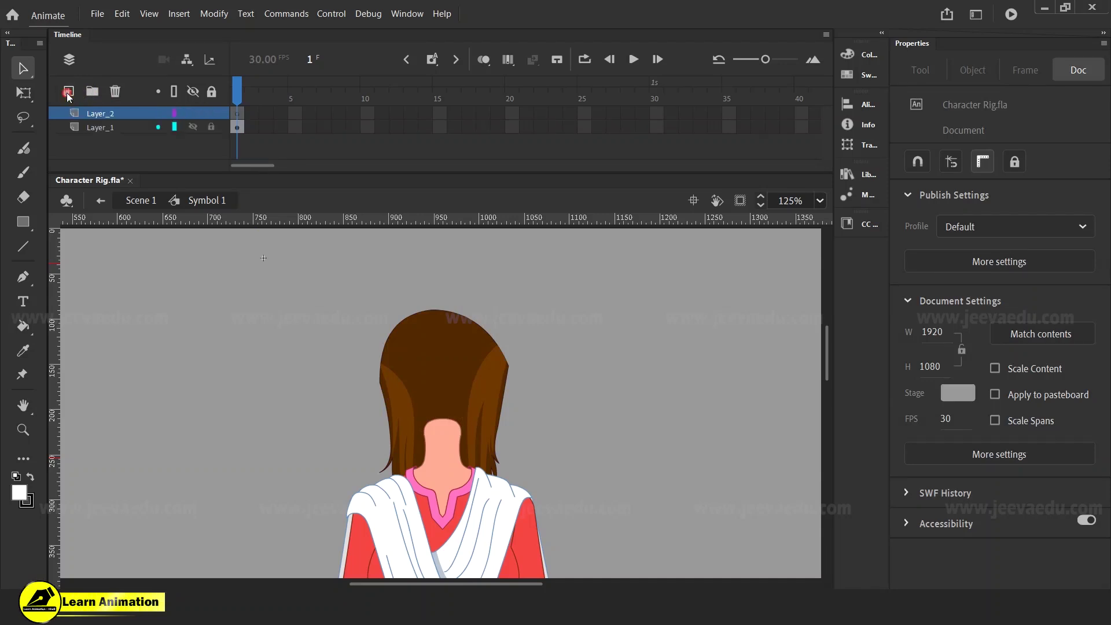
pyautogui.rightClick(199, 297)
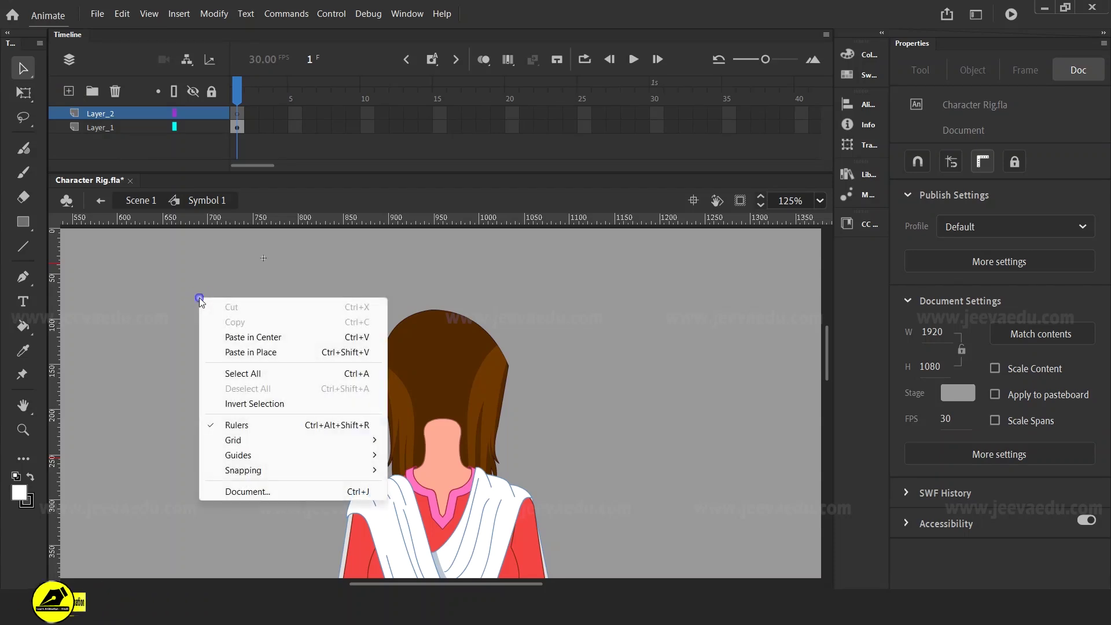
pyautogui.click(237, 354)
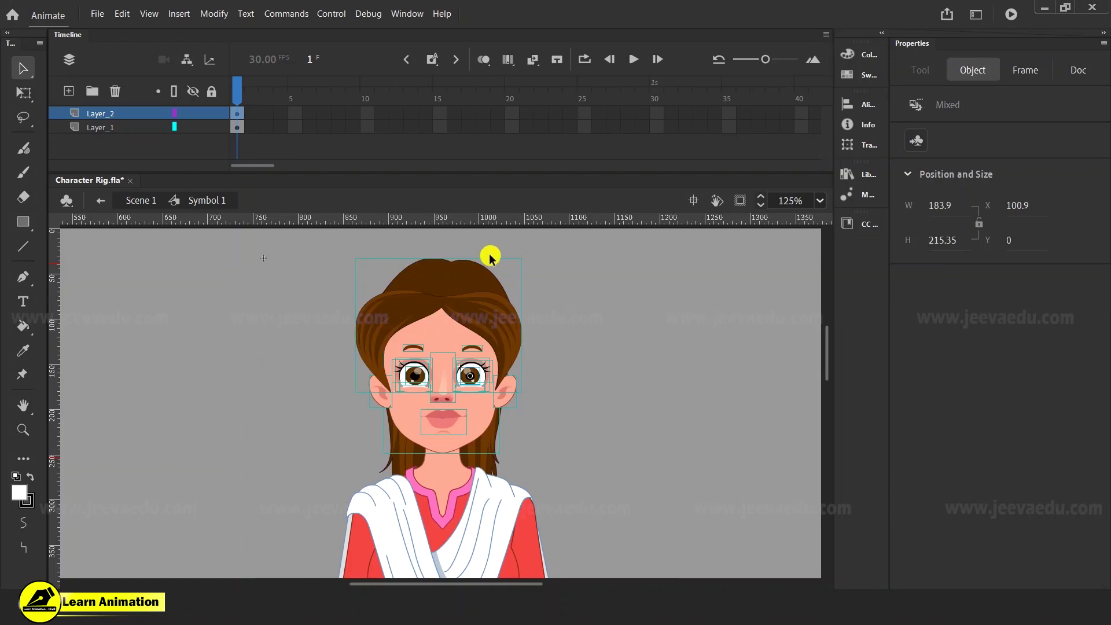
# - Hide and show Layer_2 repeatedly to check which parts of the character it holds
pyautogui.click(192, 114)
pyautogui.click(192, 114)
pyautogui.click(192, 113)
pyautogui.click(192, 114)
pyautogui.click(193, 114)
pyautogui.click(192, 114)
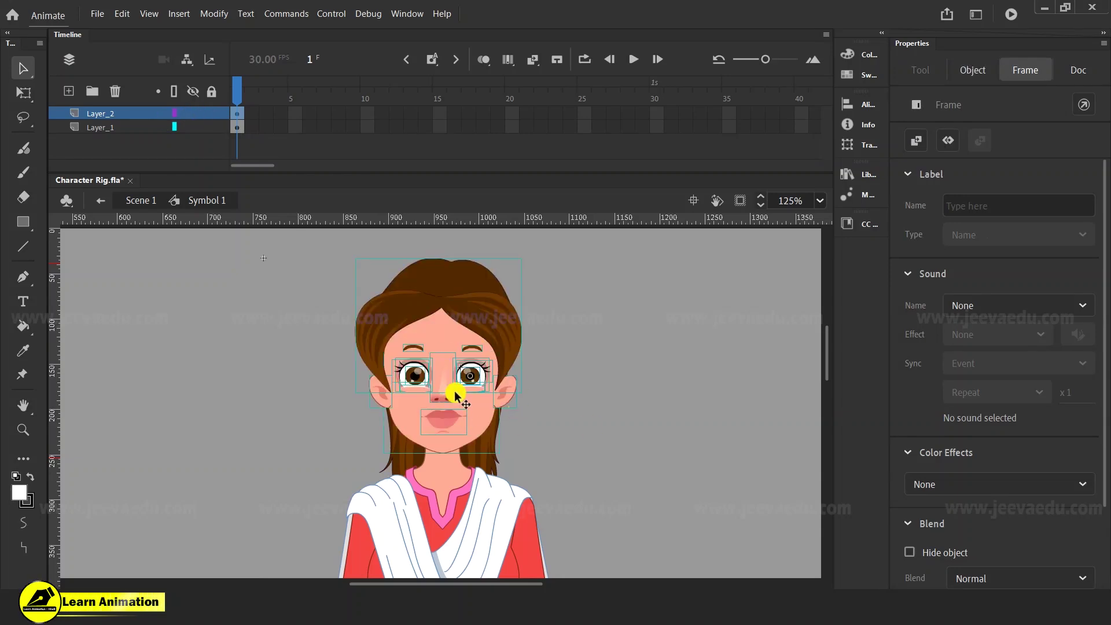
# - Convert the selected head parts to a Graphic symbol and move its transformation point to the centre of the chin
pyautogui.press('F8')
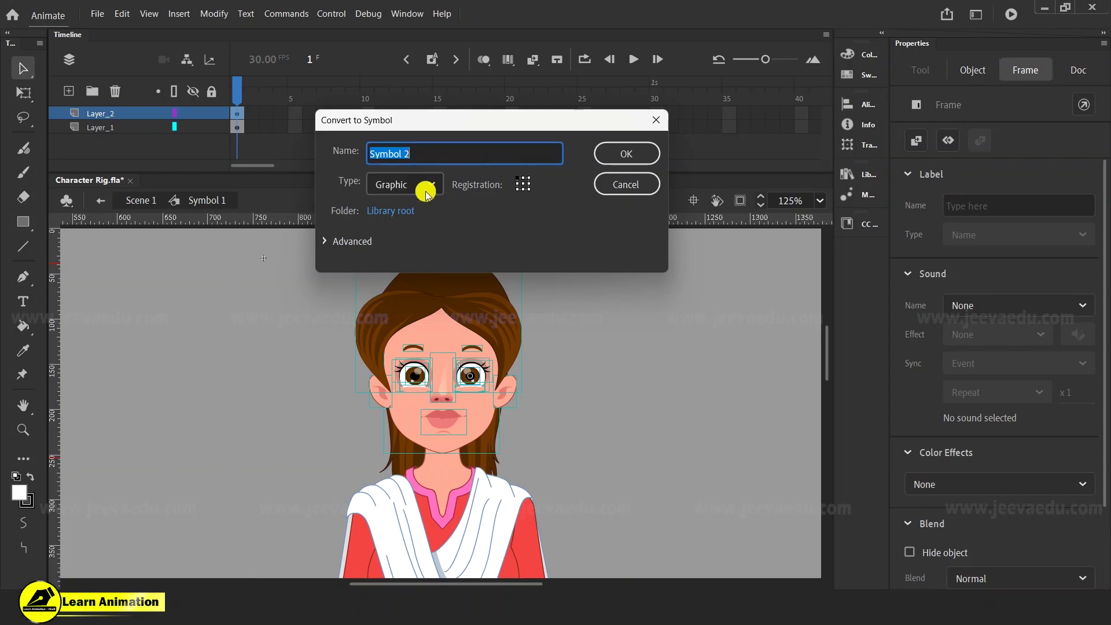
pyautogui.click(633, 155)
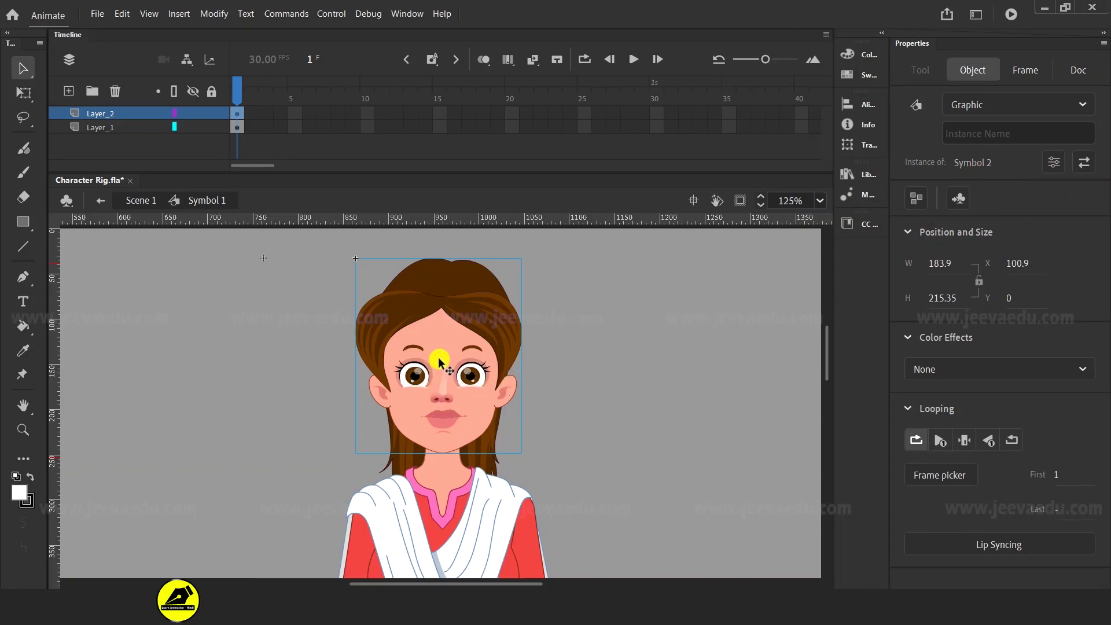
pyautogui.click(23, 94)
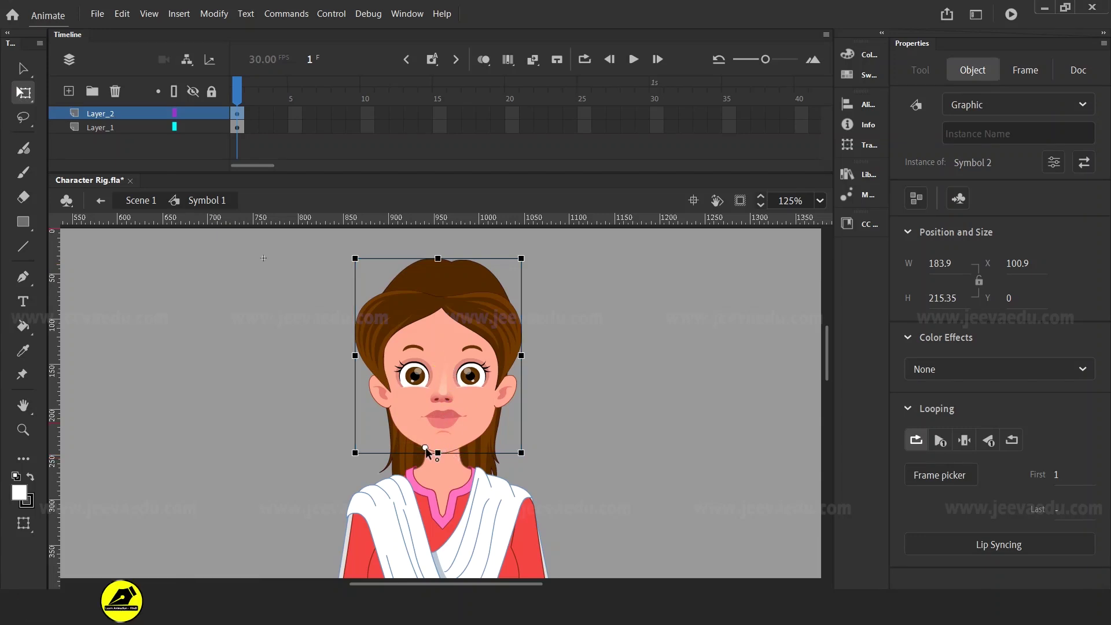
pyautogui.moveTo(428, 443); pyautogui.dragTo(446, 449)
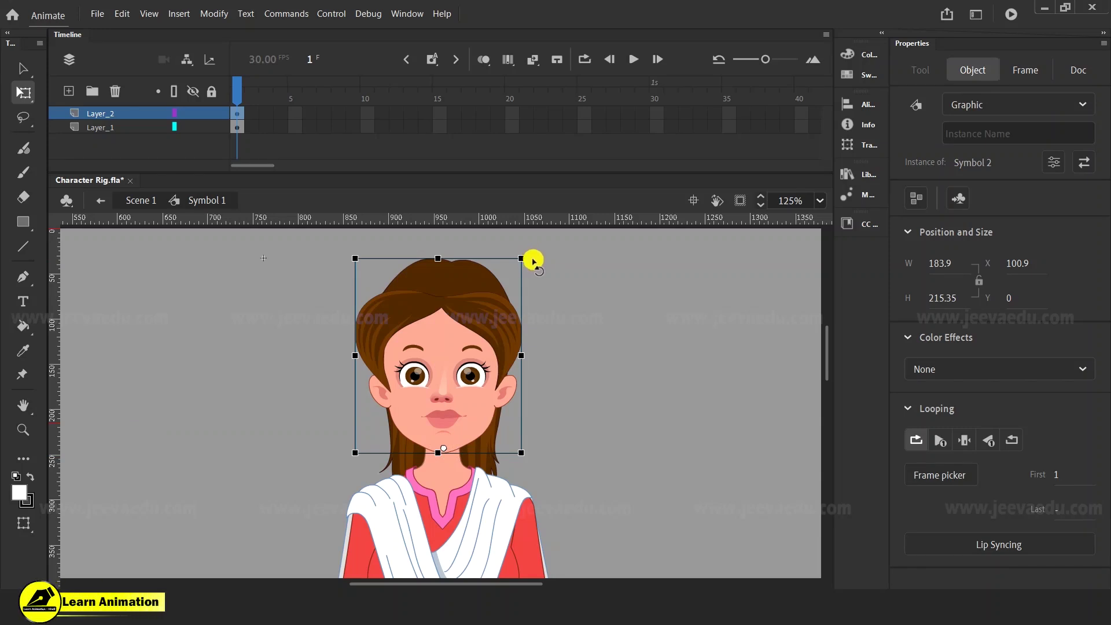
# - Try rotating the head about its chin pivot and moving it sideways, and undo both changes
pyautogui.moveTo(533, 262); pyautogui.dragTo(483, 254)
pyautogui.hotkey('ctrl', 'z')
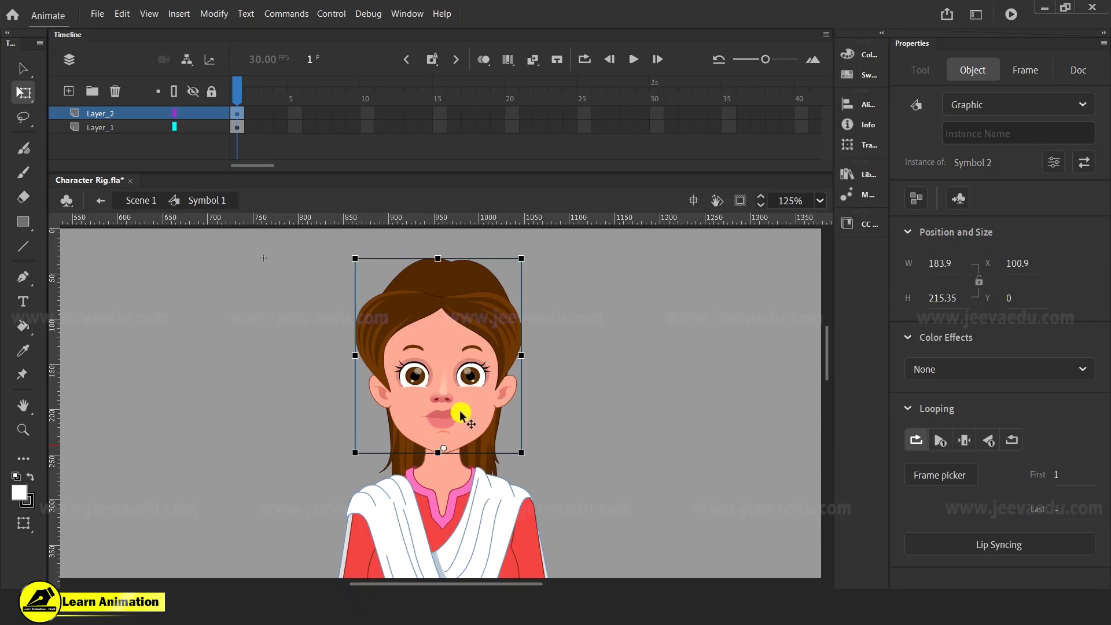
pyautogui.moveTo(466, 384); pyautogui.dragTo(504, 385)
pyautogui.hotkey('ctrl', 'z')
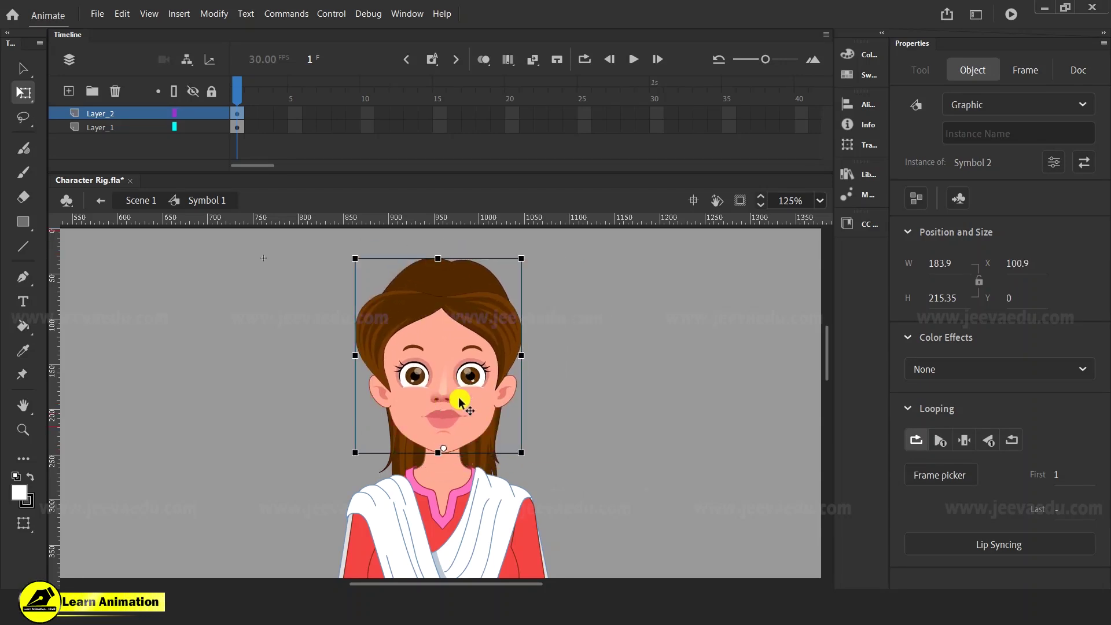
# - Open the head symbol to view its contents and return to Symbol 1
pyautogui.doubleClick(462, 390)
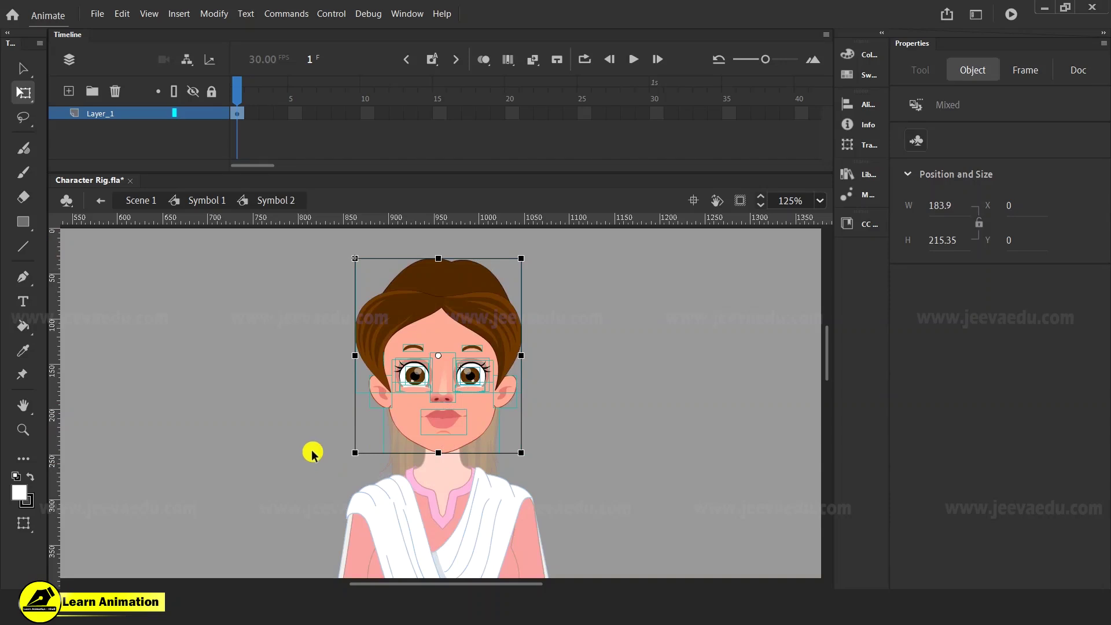
pyautogui.moveTo(596, 479); pyautogui.dragTo(585, 432)
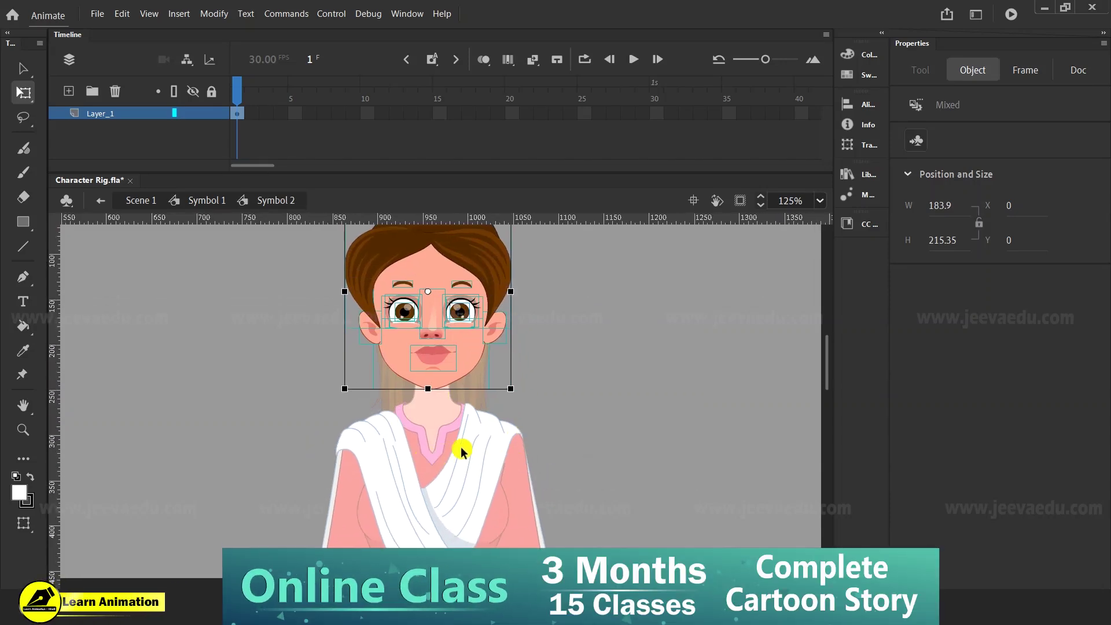
pyautogui.scroll(3, 527, 434)
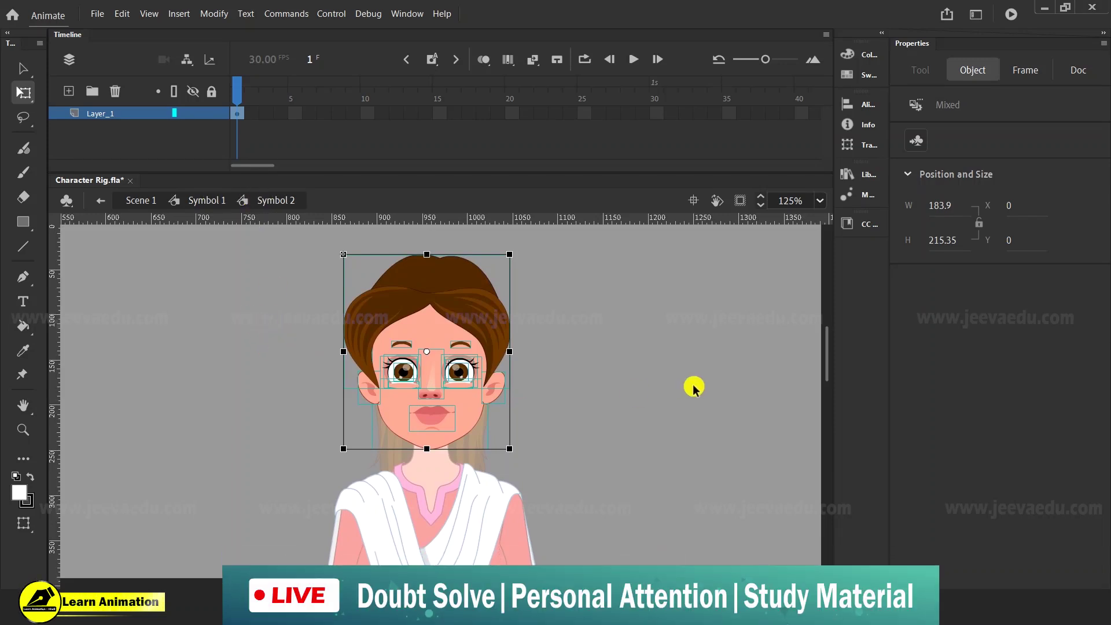
pyautogui.click(199, 203)
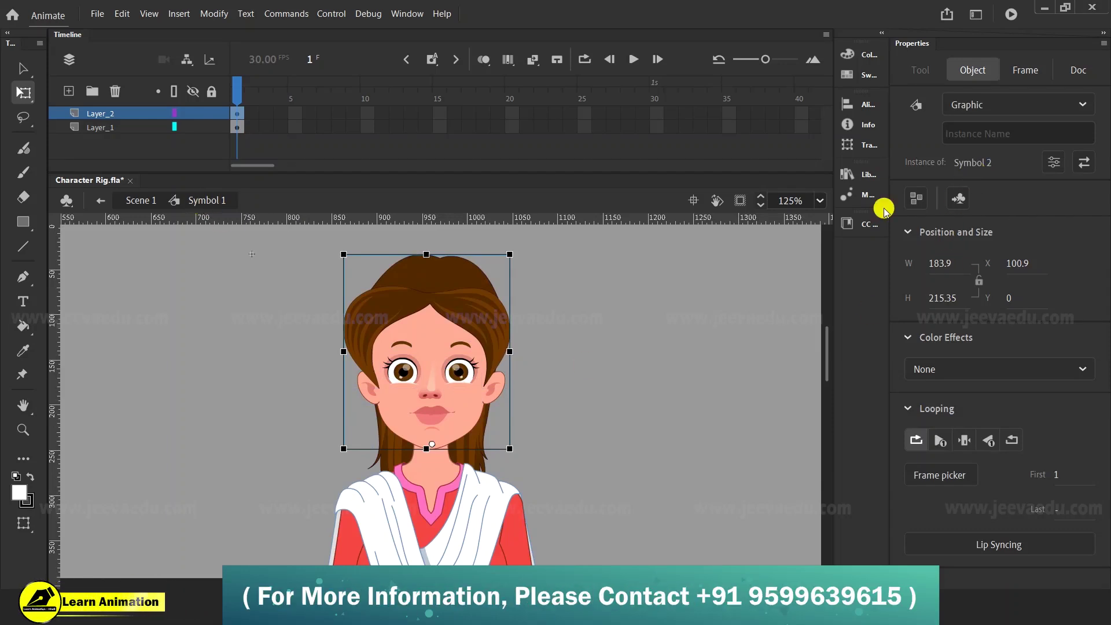
# - Open the head symbol for editing and clear the selection of its inner parts
pyautogui.doubleClick(437, 355)
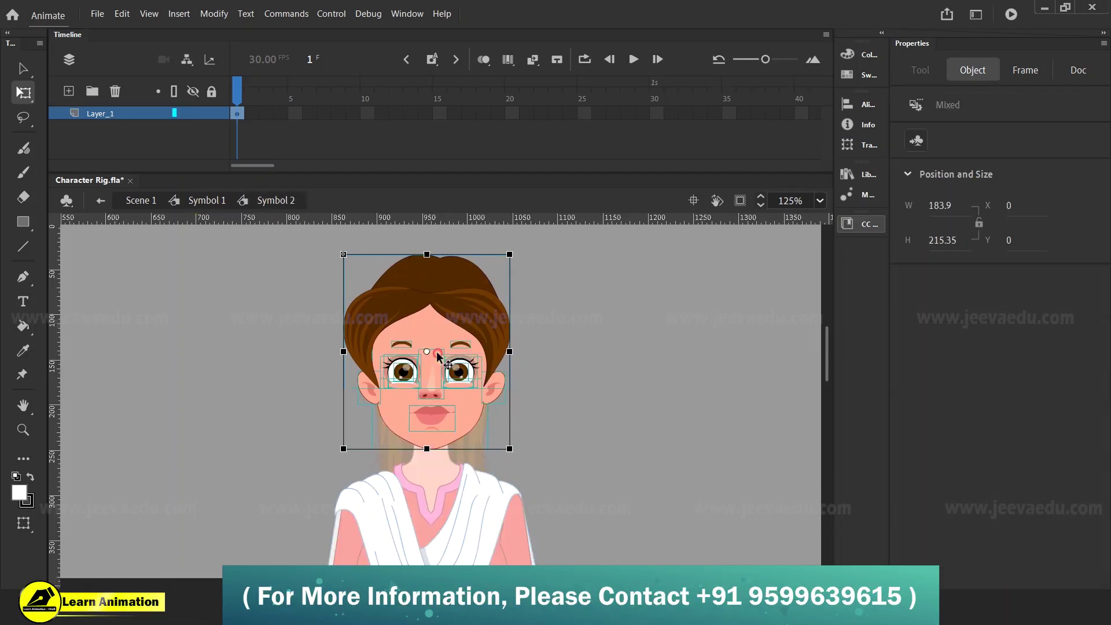
pyautogui.scroll(-5, 576, 449)
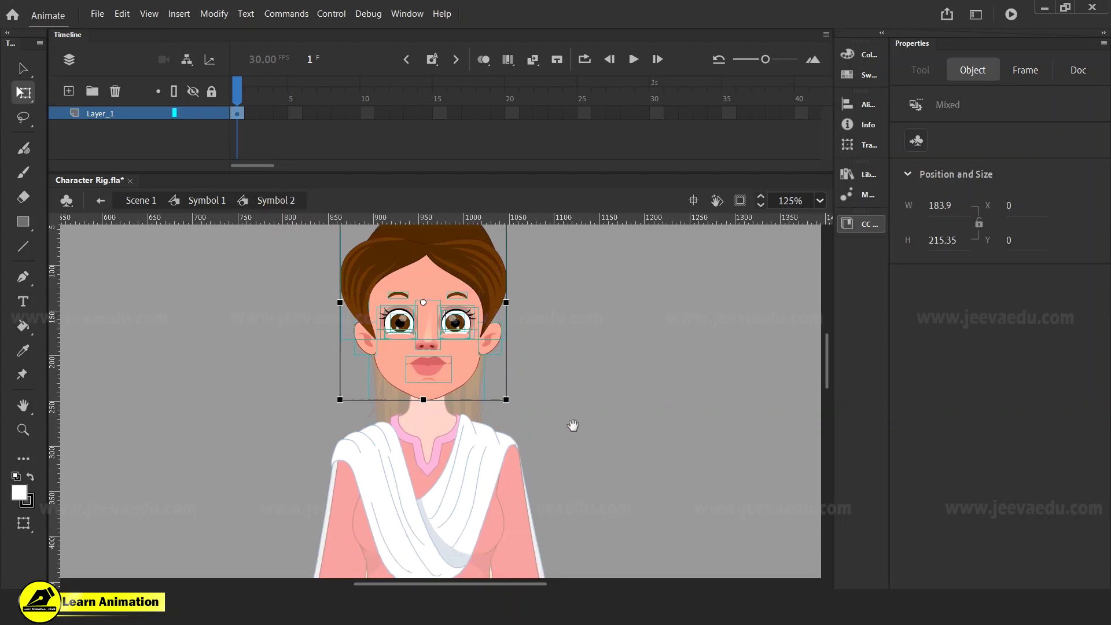
pyautogui.scroll(5, 498, 496)
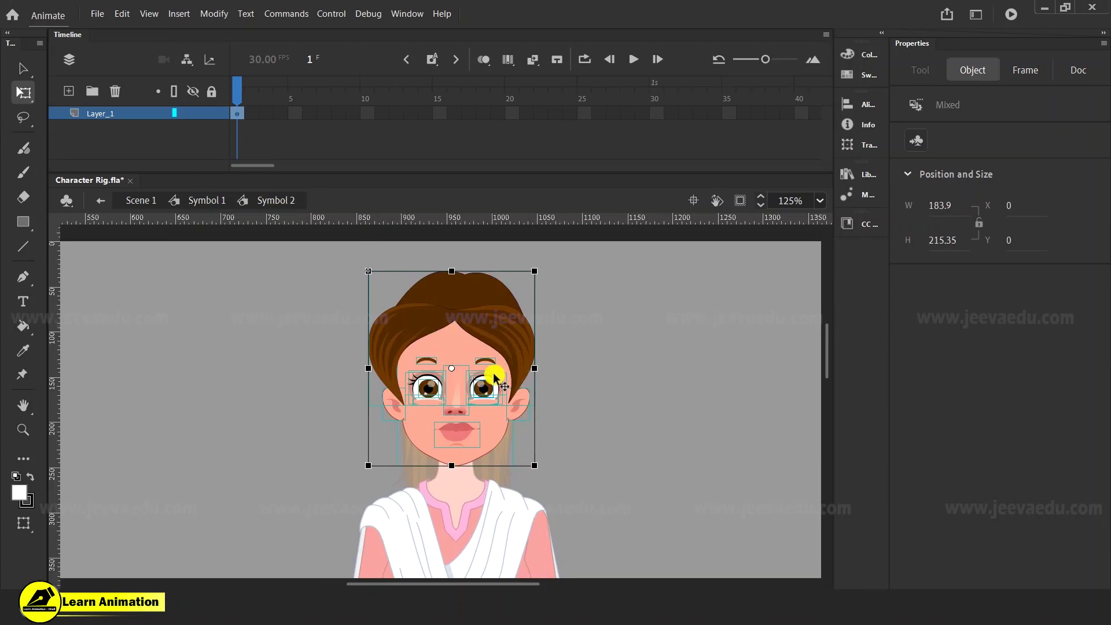
pyautogui.press('z')
pyautogui.click(462, 394)
pyautogui.moveTo(507, 429); pyautogui.dragTo(506, 456)
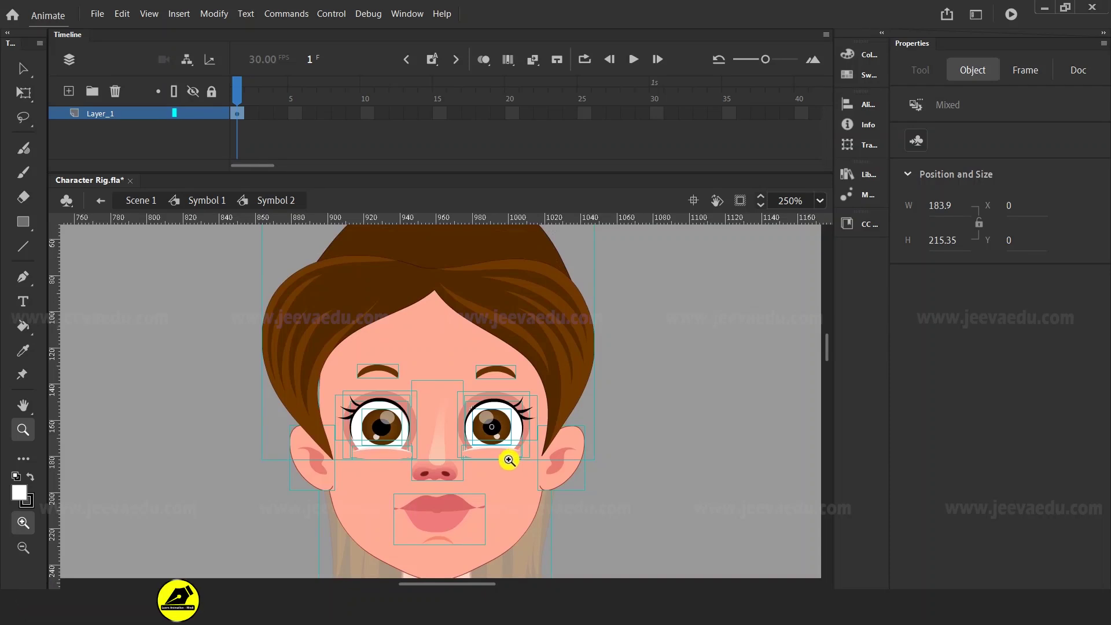
pyautogui.press('v')
pyautogui.click(610, 412)
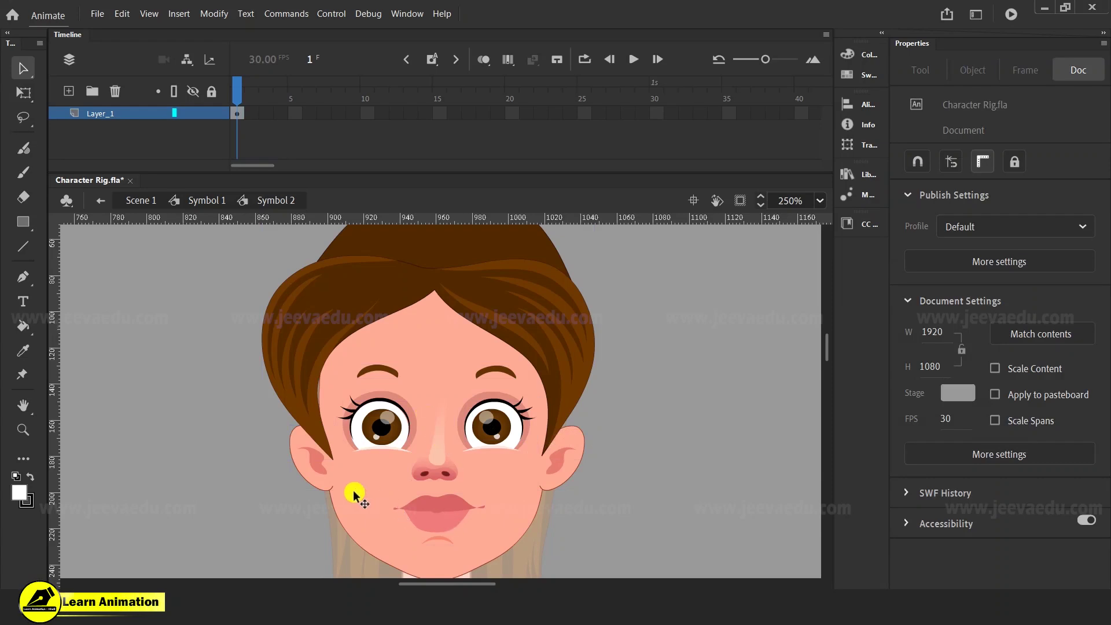
pyautogui.moveTo(174, 260); pyautogui.dragTo(659, 523)
pyautogui.rightClick(491, 387)
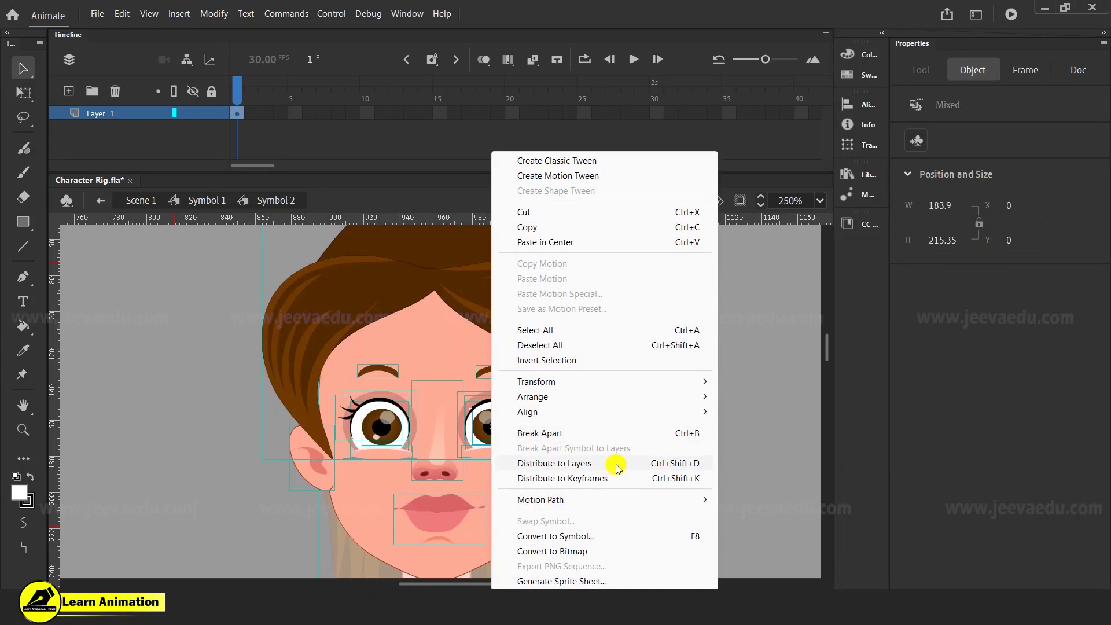
pyautogui.click(223, 417)
pyautogui.click(224, 417)
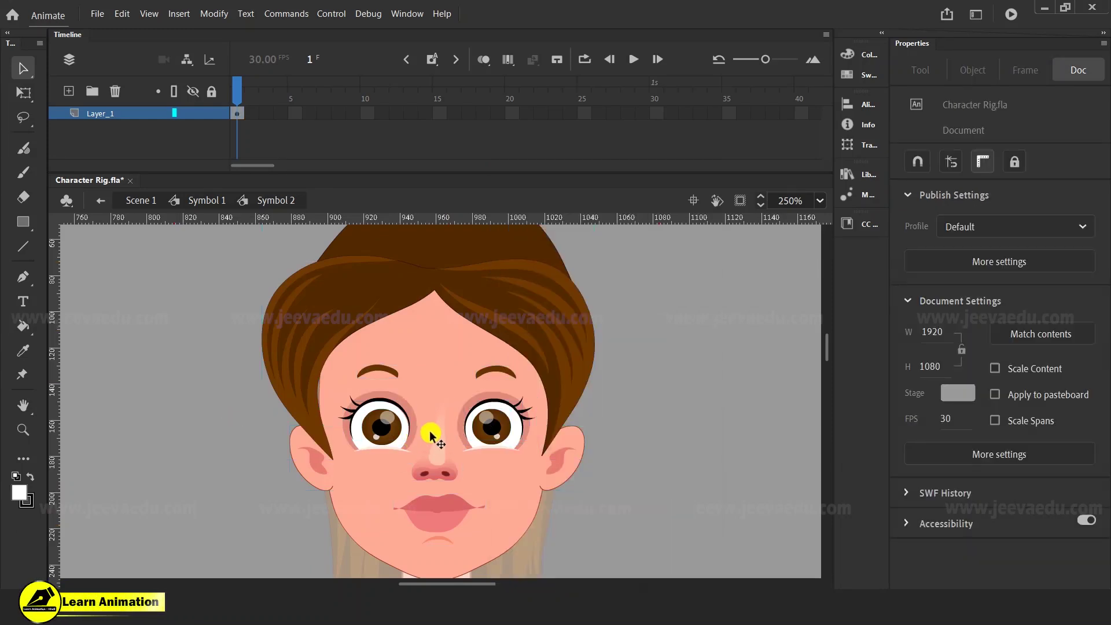
# - Select both irises, eyelash shapes, eye shadows and eyebrows together with the lower eyelid of one eye
pyautogui.click(485, 436)
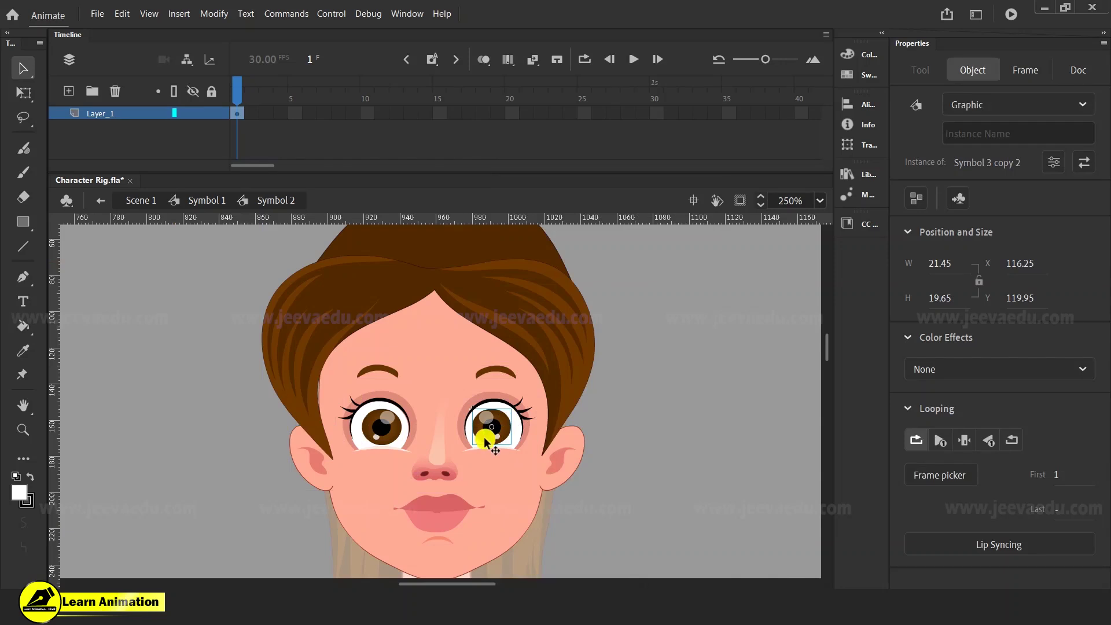
pyautogui.press('z')
pyautogui.click(443, 430)
pyautogui.scroll(2, 488, 454)
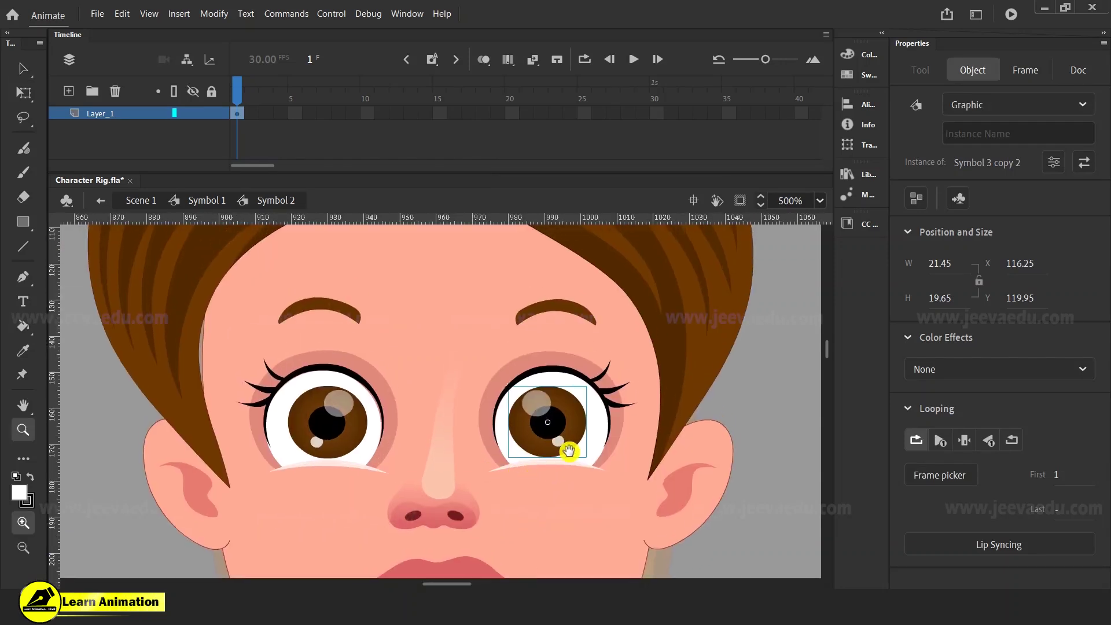
pyautogui.press('v')
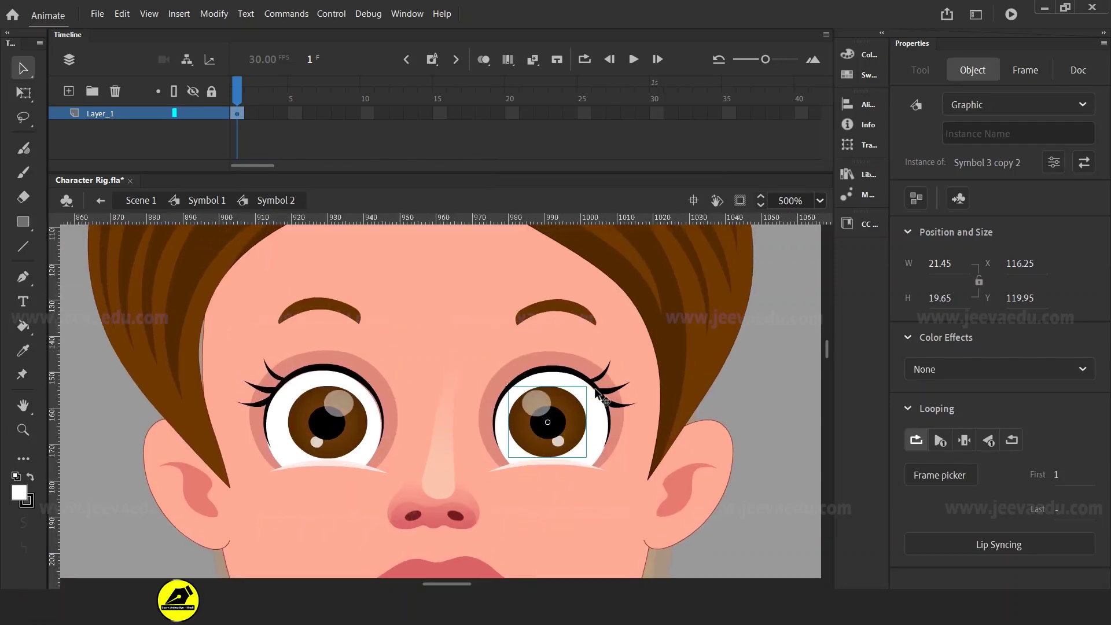
pyautogui.keyDown('shift'); pyautogui.click(521, 368); pyautogui.keyUp('shift')
pyautogui.keyDown('shift'); pyautogui.click(514, 364); pyautogui.keyUp('shift')
pyautogui.keyDown('shift'); pyautogui.click(540, 303); pyautogui.keyUp('shift')
pyautogui.keyDown('shift'); pyautogui.click(321, 305); pyautogui.keyUp('shift')
pyautogui.keyDown('shift'); pyautogui.click(322, 370); pyautogui.keyUp('shift')
pyautogui.keyDown('shift'); pyautogui.click(375, 375); pyautogui.keyUp('shift')
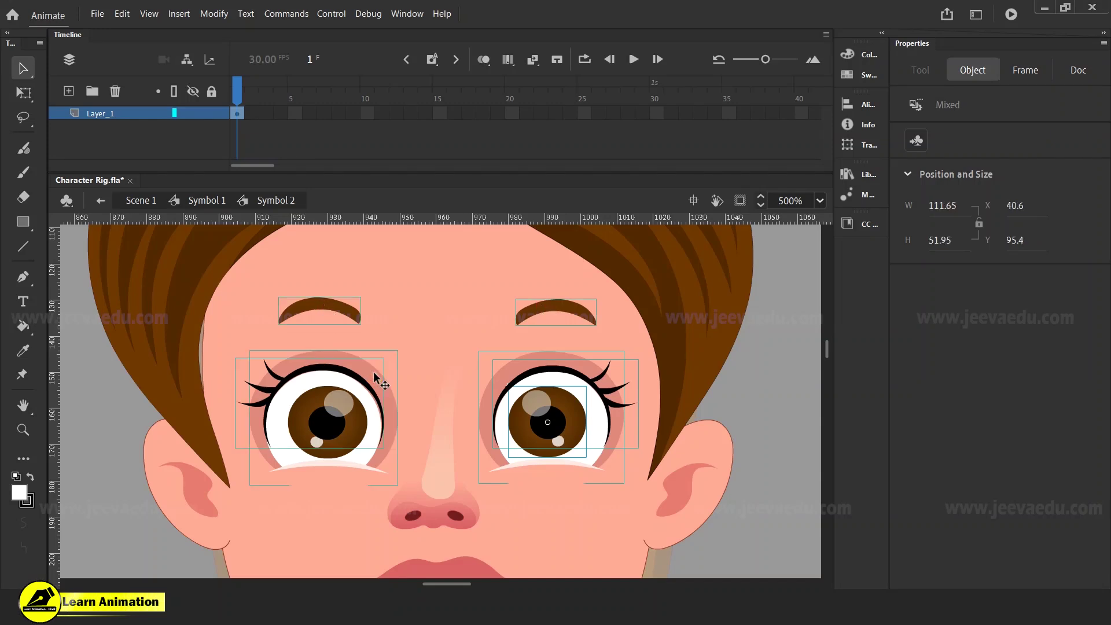
pyautogui.keyDown('shift'); pyautogui.click(331, 470); pyautogui.keyUp('shift')
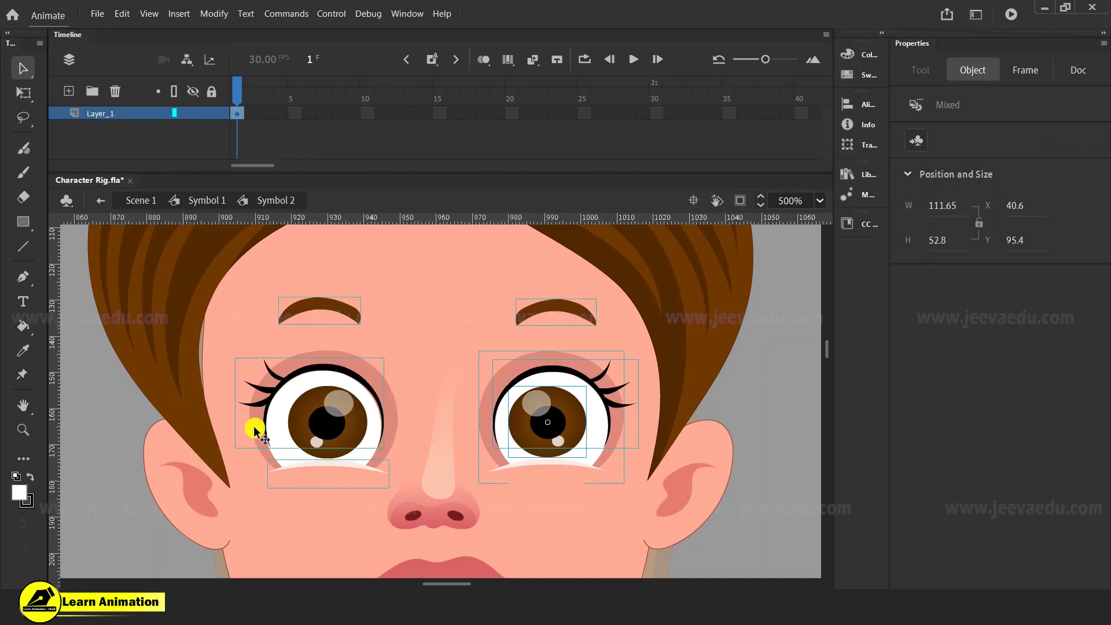
pyautogui.keyDown('shift'); pyautogui.click(347, 430); pyautogui.keyUp('shift')
# - Test-move the selected eye parts, undo each move, and add the missed eye whites and the other lower eyelid to the selection
pyautogui.moveTo(571, 445); pyautogui.dragTo(660, 365)
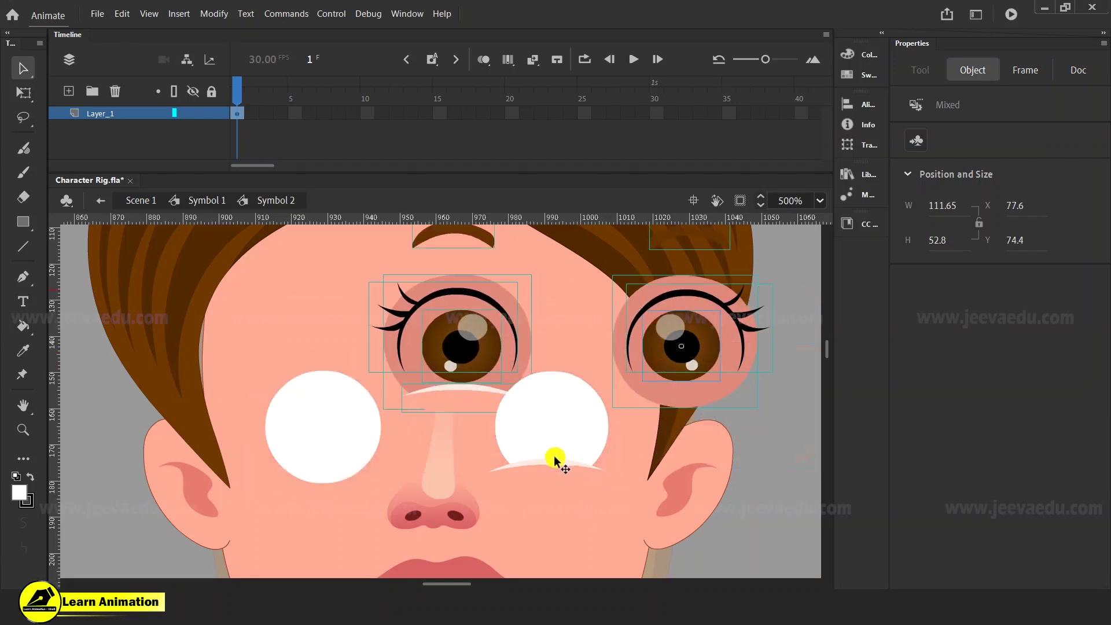
pyautogui.hotkey('ctrl', 'z')
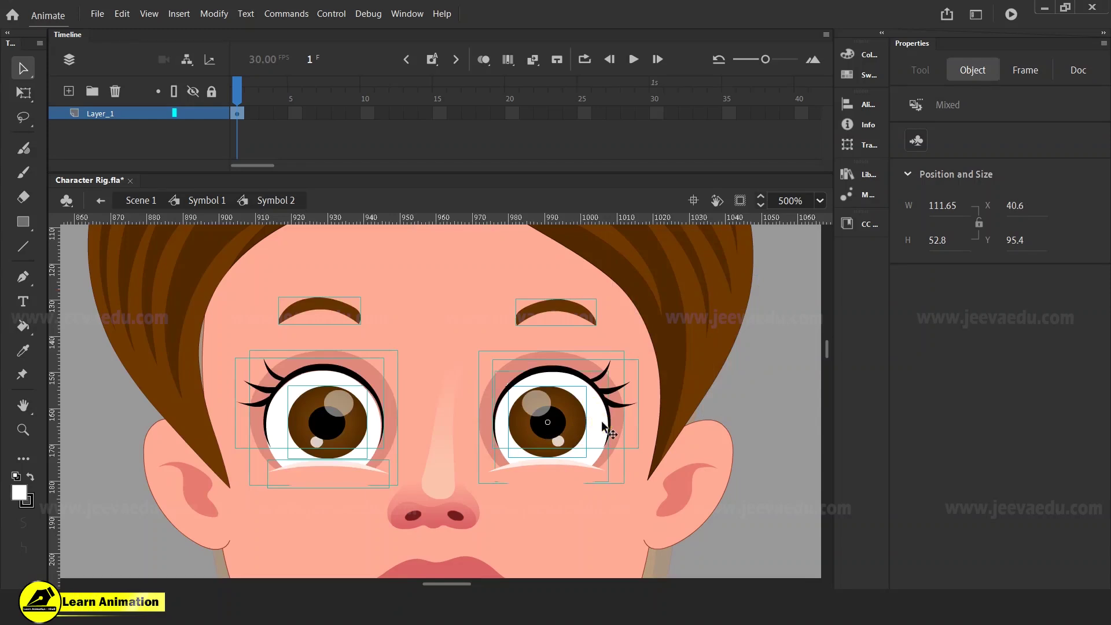
pyautogui.moveTo(355, 449); pyautogui.dragTo(463, 365)
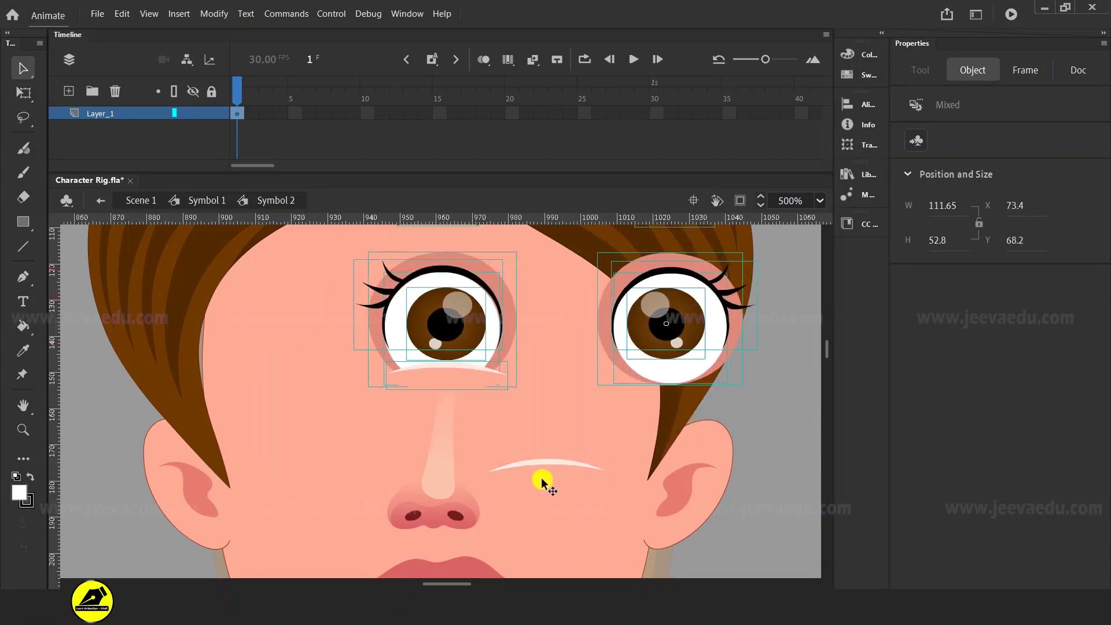
pyautogui.hotkey('ctrl', 'z')
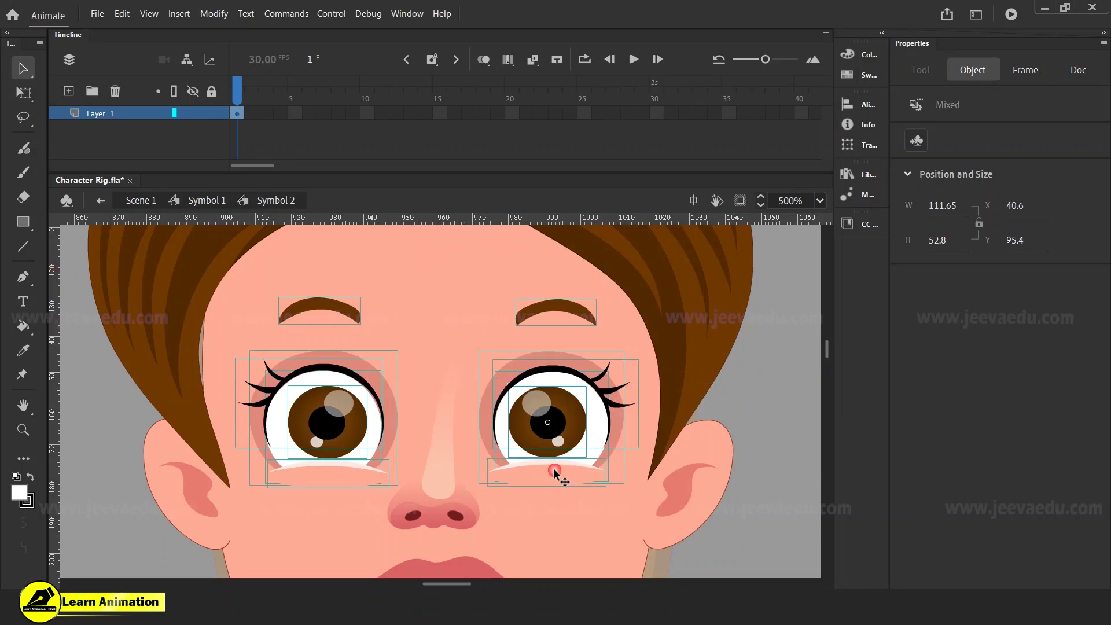
# - Try moving the complete selection of eyes and eyebrows around the face and undo the moves
pyautogui.moveTo(568, 478); pyautogui.dragTo(657, 427)
pyautogui.click(668, 412)
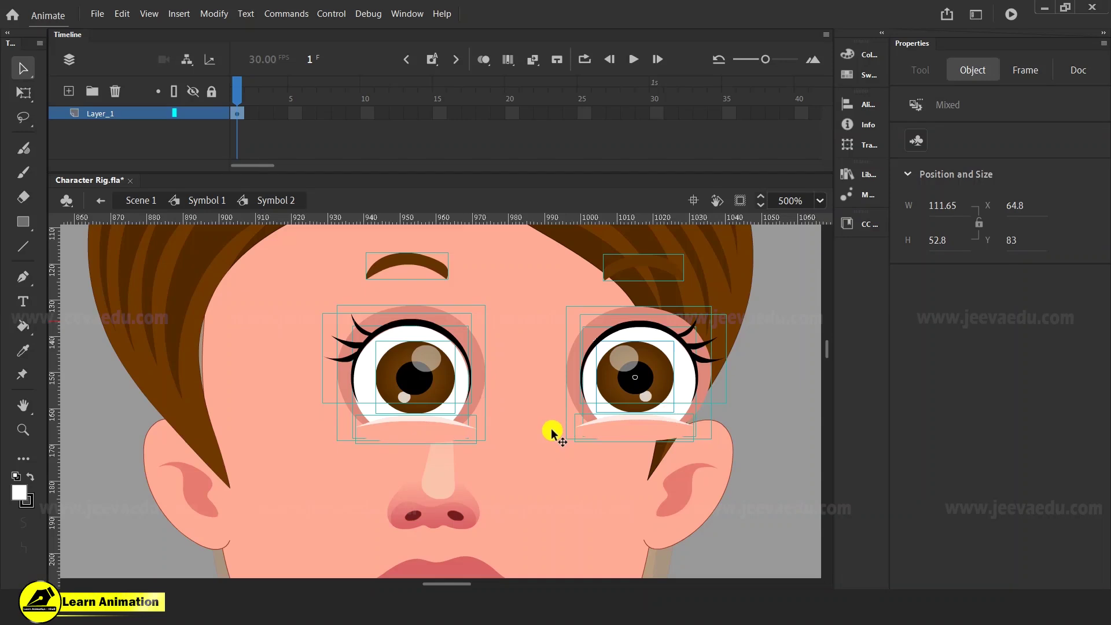
pyautogui.moveTo(551, 429); pyautogui.dragTo(464, 446)
pyautogui.moveTo(528, 422); pyautogui.dragTo(553, 408)
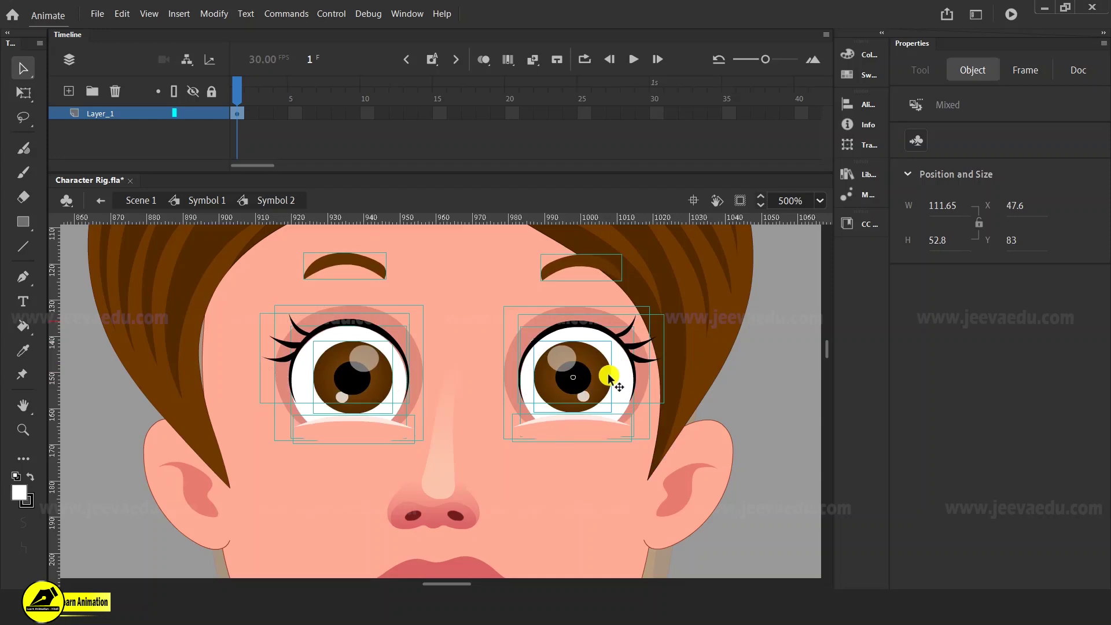
pyautogui.hotkey('ctrl', 'z')
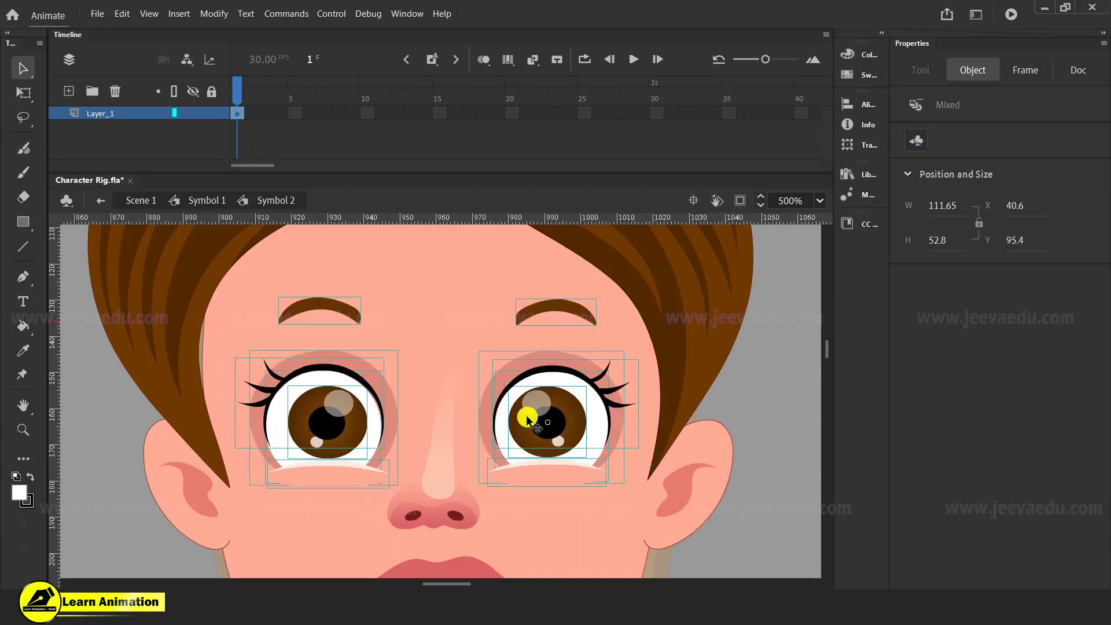
# - Cut the selected eye and eyebrow parts from the head and add a new layer above Layer_1
pyautogui.press('Delete')
pyautogui.click(68, 91)
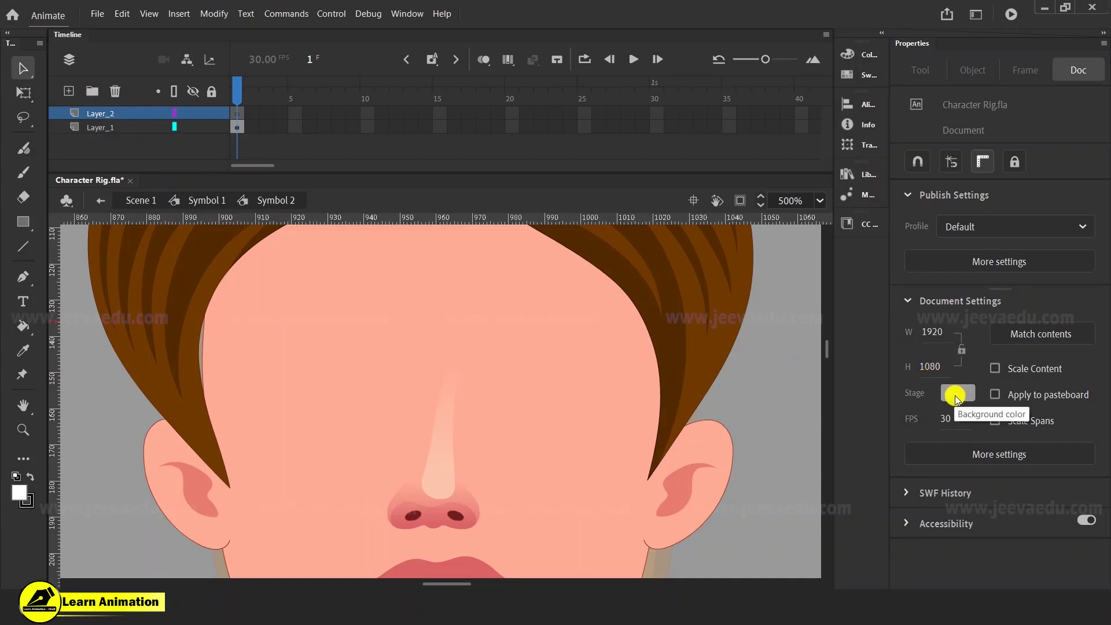
# - Try a blue stage background colour and set it back to grey
pyautogui.click(954, 396)
pyautogui.click(739, 473)
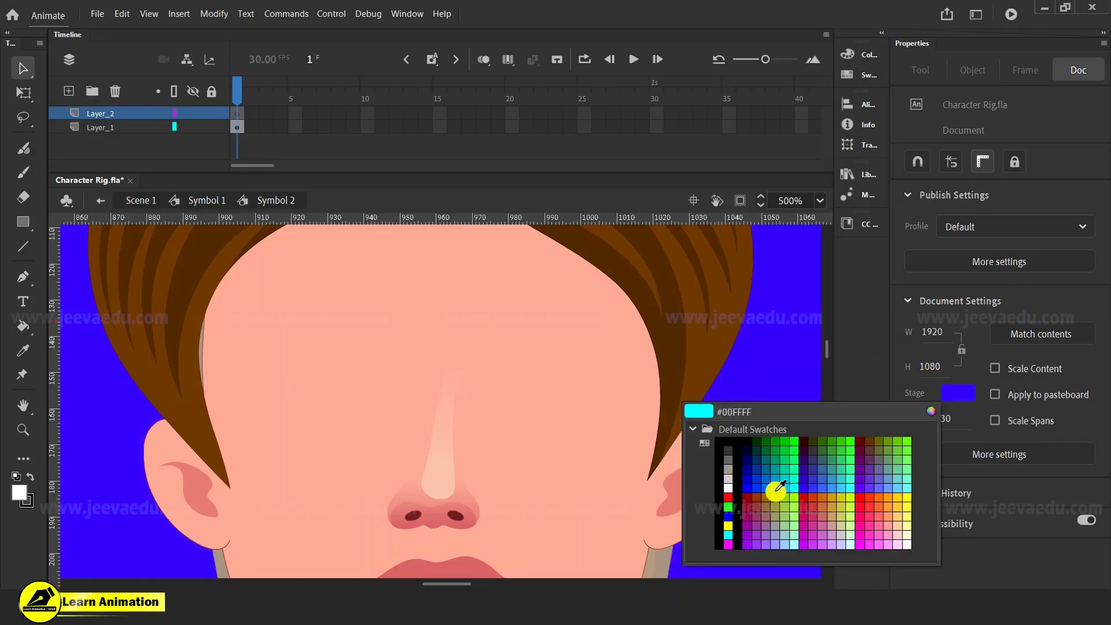
pyautogui.click(726, 466)
# - Paste the eye and eyebrow parts in place on Layer_2 and toggle that layer's visibility off and on
pyautogui.rightClick(770, 359)
pyautogui.click(809, 418)
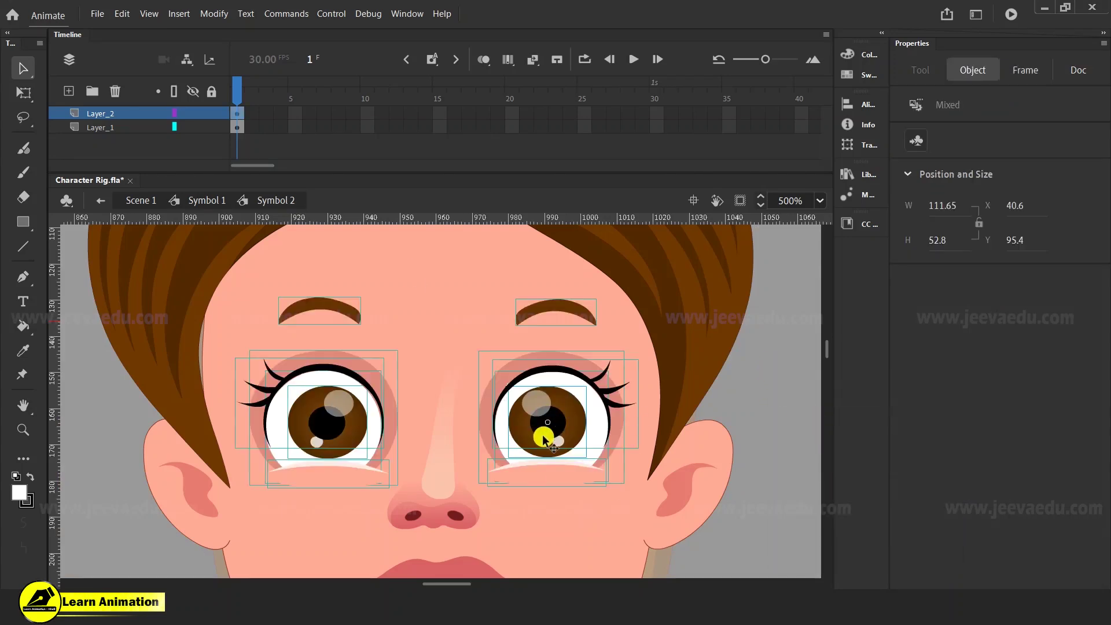
pyautogui.click(192, 113)
pyautogui.click(193, 112)
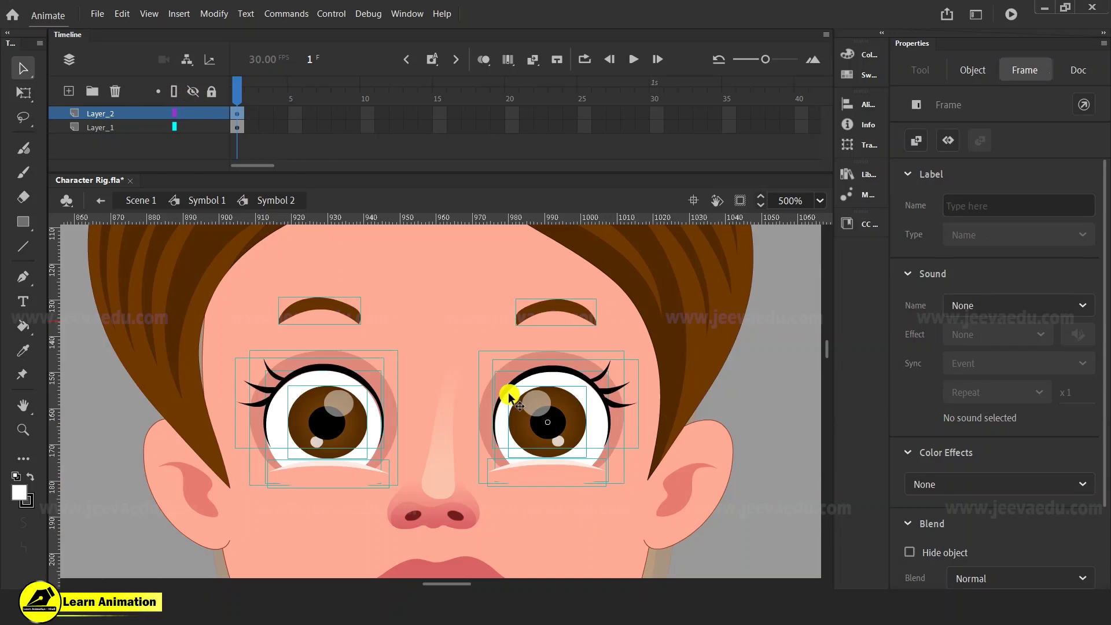
# - Convert the pasted eye and eyebrow parts to a Graphic symbol named "eyes" and undo a trial move of it
pyautogui.press('F8')
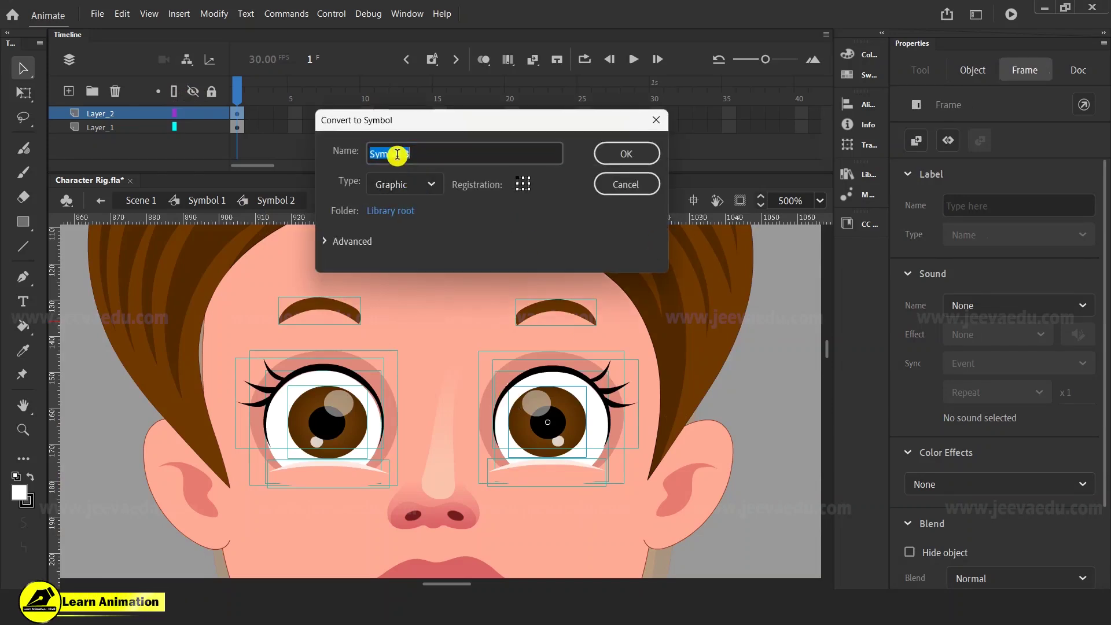
pyautogui.write('e')
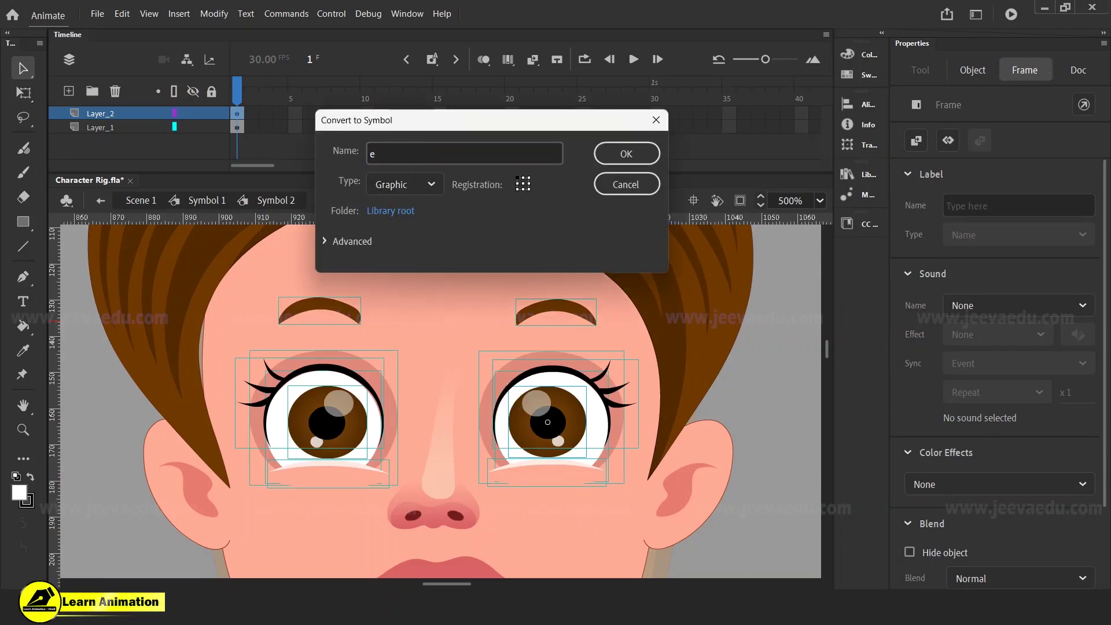
pyautogui.write('yes')
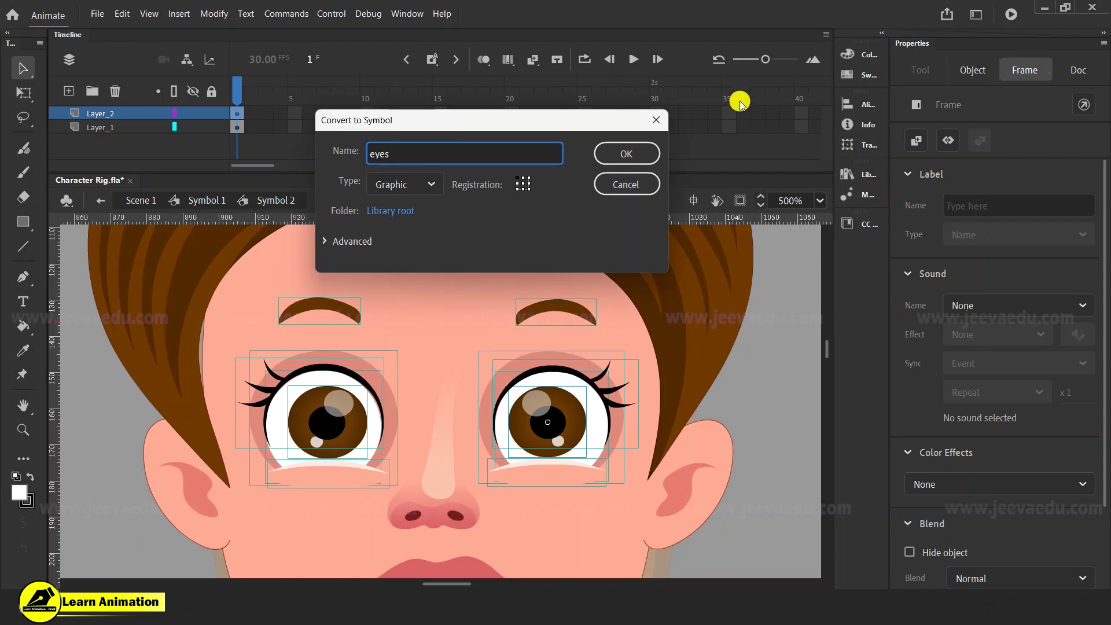
pyautogui.click(637, 153)
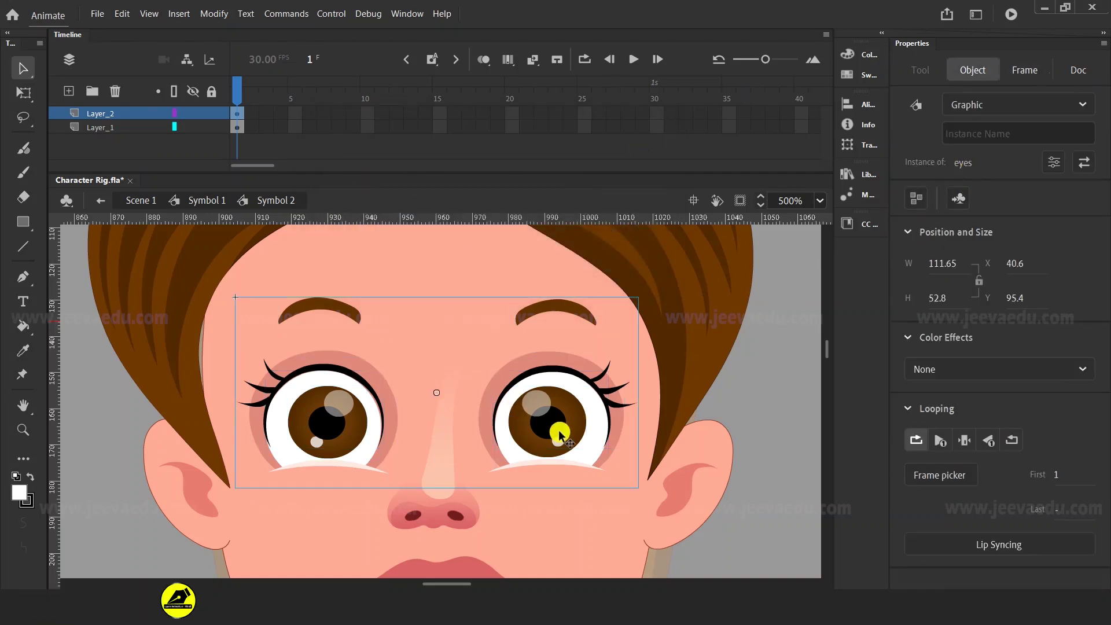
pyautogui.moveTo(558, 426); pyautogui.dragTo(533, 397)
pyautogui.hotkey('ctrl', 'z')
# - Insert frames on both layers using the range from frame 6 to 22 and return to frame 1
pyautogui.moveTo(310, 113); pyautogui.dragTo(543, 165)
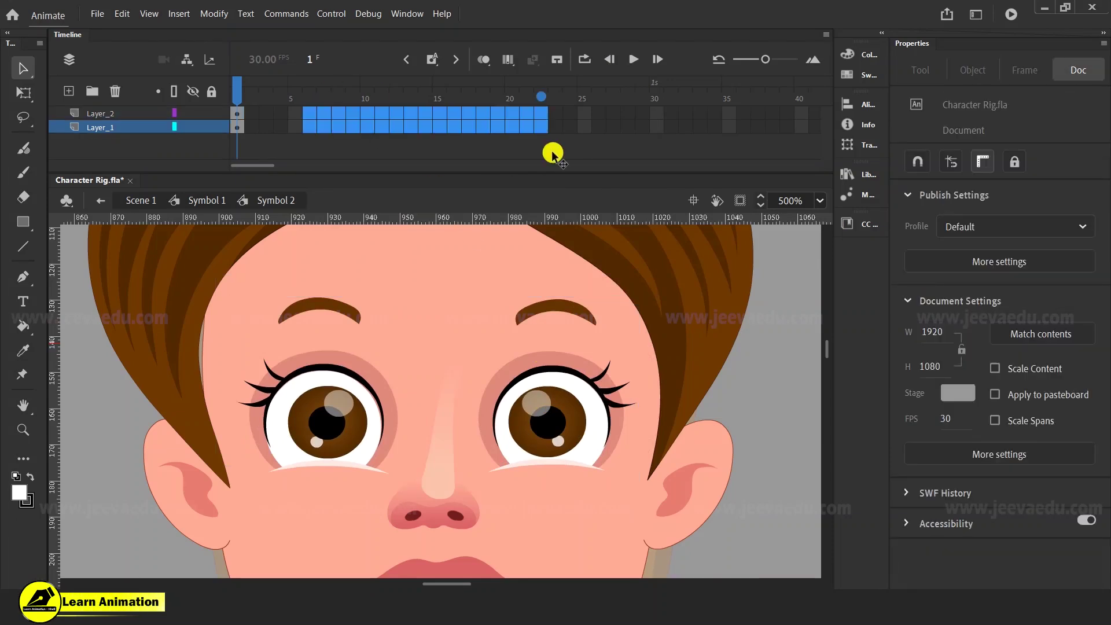
pyautogui.press('F5')
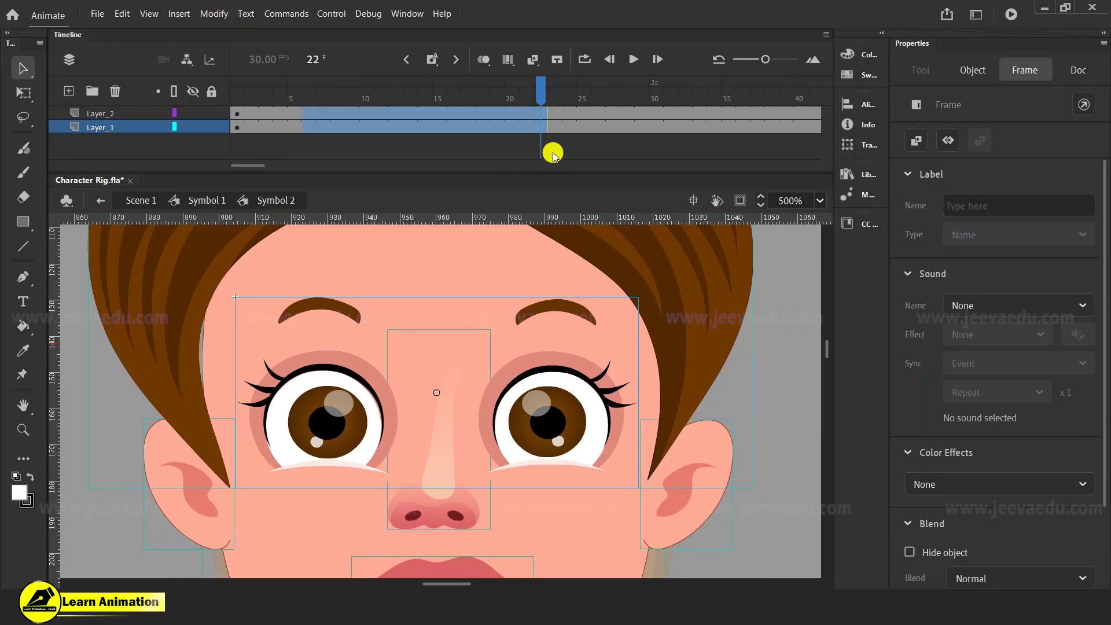
pyautogui.click(553, 154)
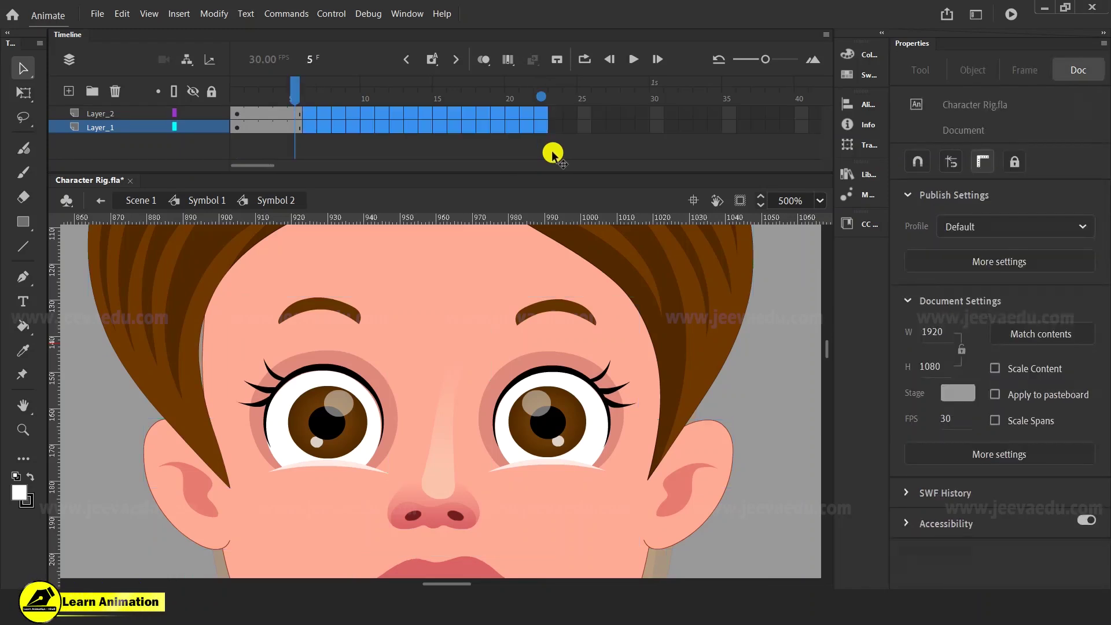
pyautogui.click(553, 153)
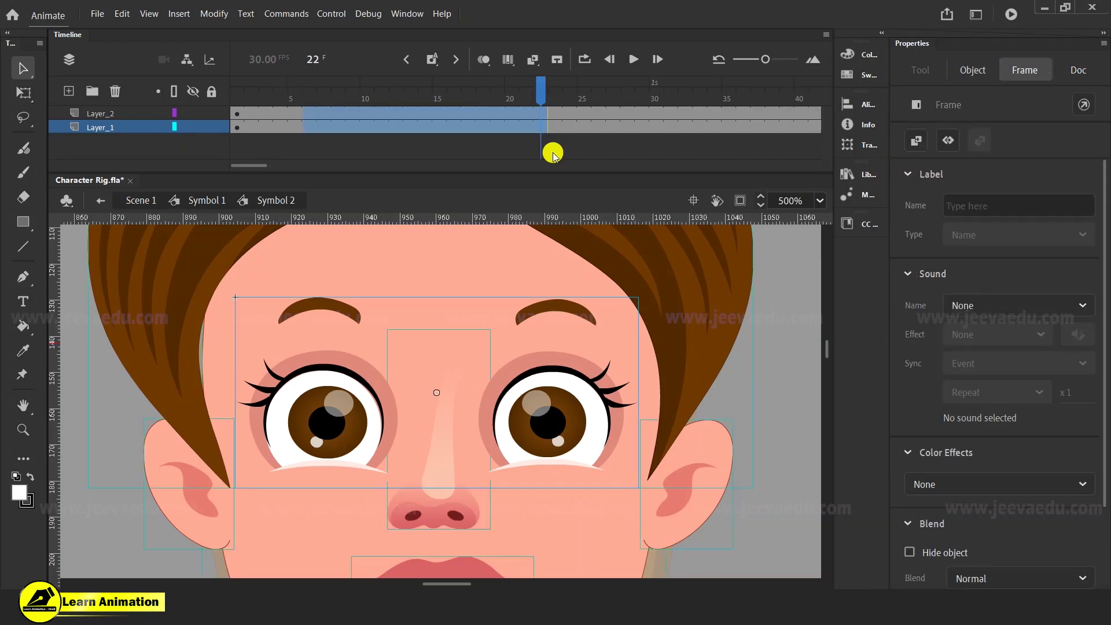
pyautogui.moveTo(510, 92); pyautogui.dragTo(203, 109)
# - Open the eyes symbol for editing
pyautogui.click(363, 375)
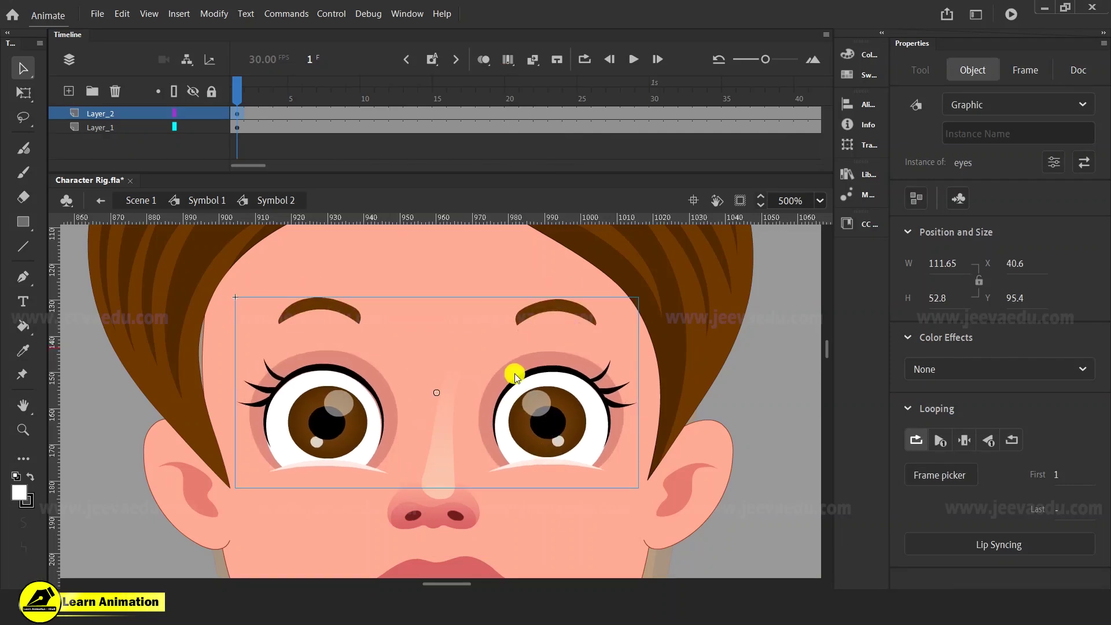
pyautogui.doubleClick(521, 431)
pyautogui.doubleClick(544, 429)
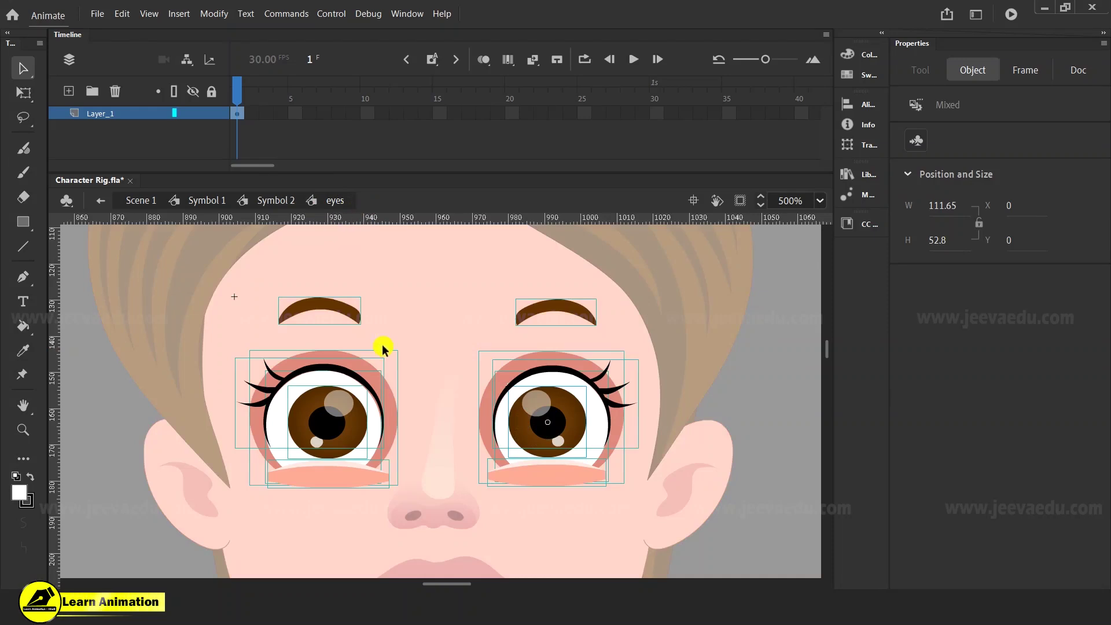
pyautogui.click(401, 313)
pyautogui.click(356, 314)
pyautogui.moveTo(707, 288); pyautogui.dragTo(272, 489)
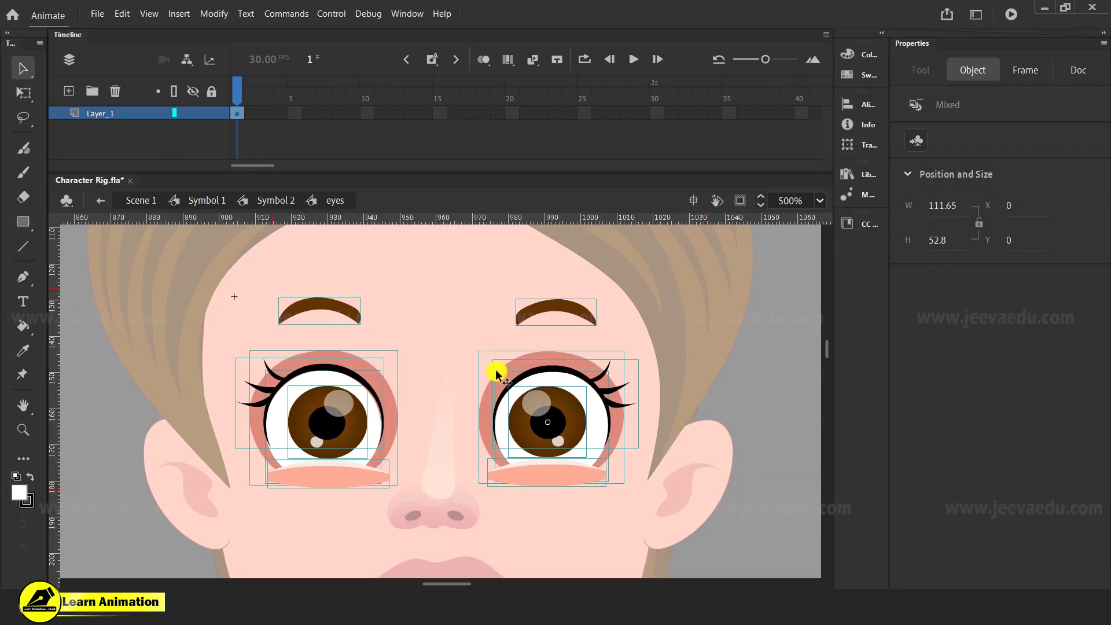
pyautogui.click(462, 334)
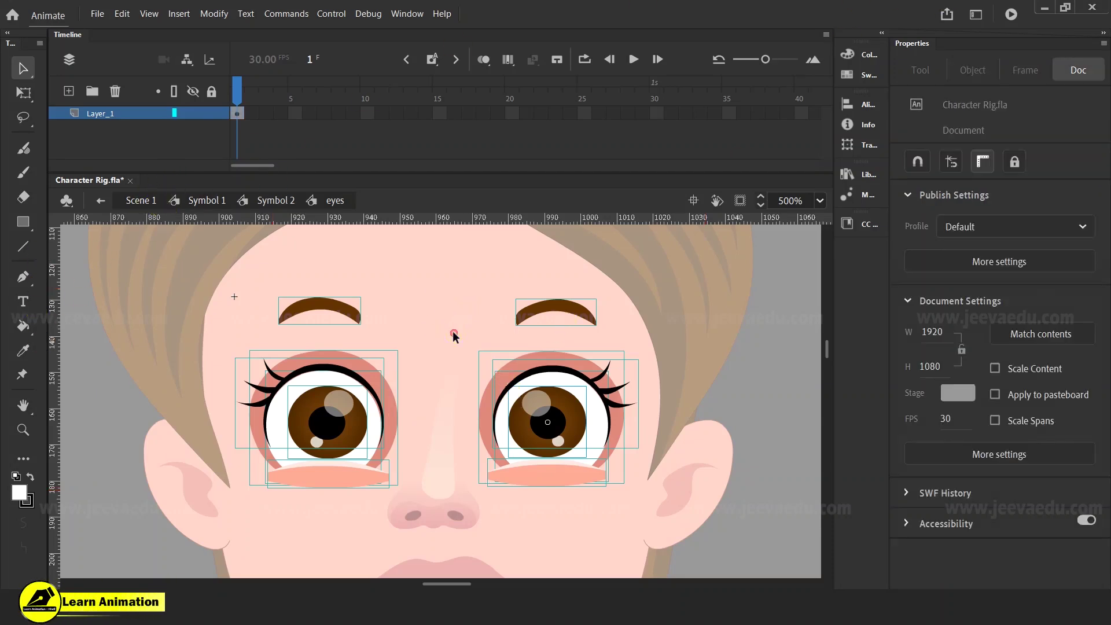
pyautogui.moveTo(709, 297); pyautogui.dragTo(224, 489)
pyautogui.rightClick(558, 441)
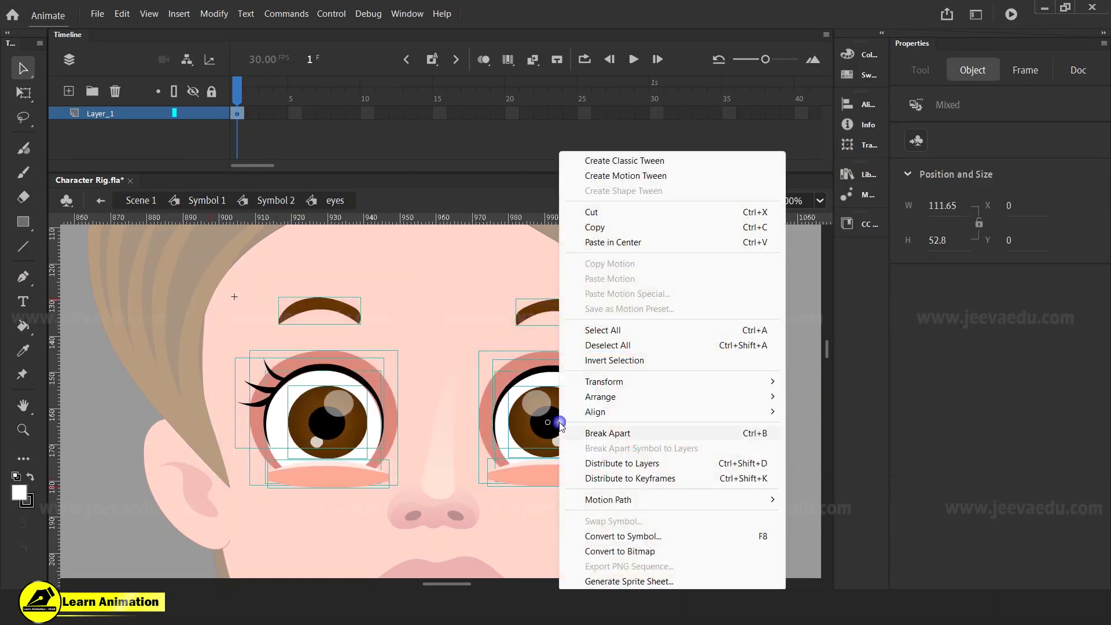
pyautogui.click(461, 314)
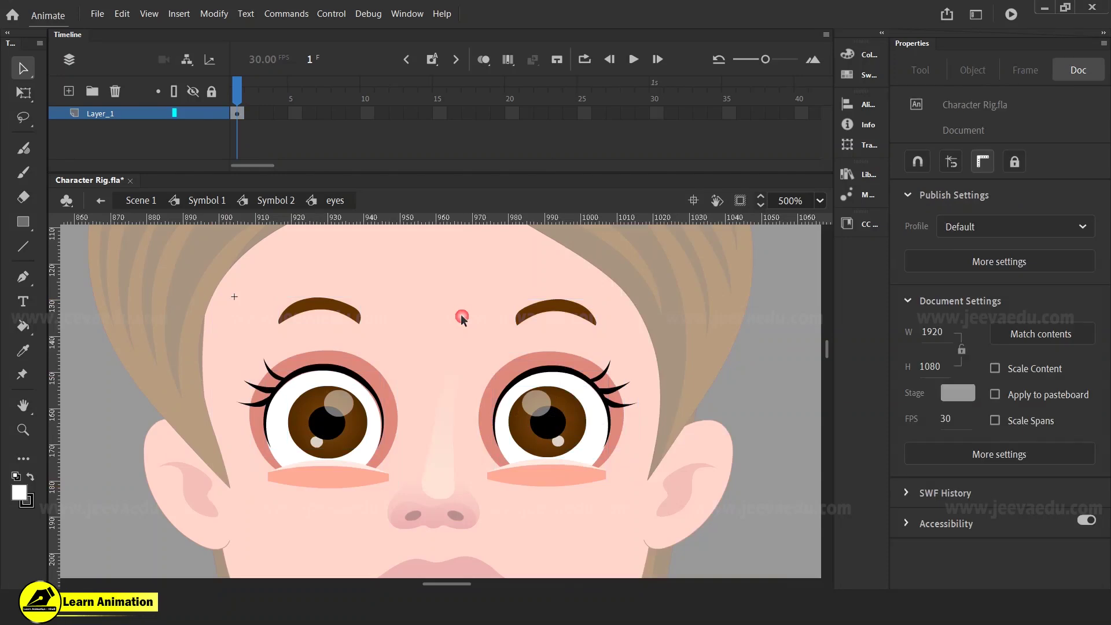
# - Cut both eyebrows and paste them in place on a new layer, and distribute them to separate layers
pyautogui.click(571, 317)
pyautogui.keyDown('shift'); pyautogui.click(562, 309); pyautogui.keyUp('shift')
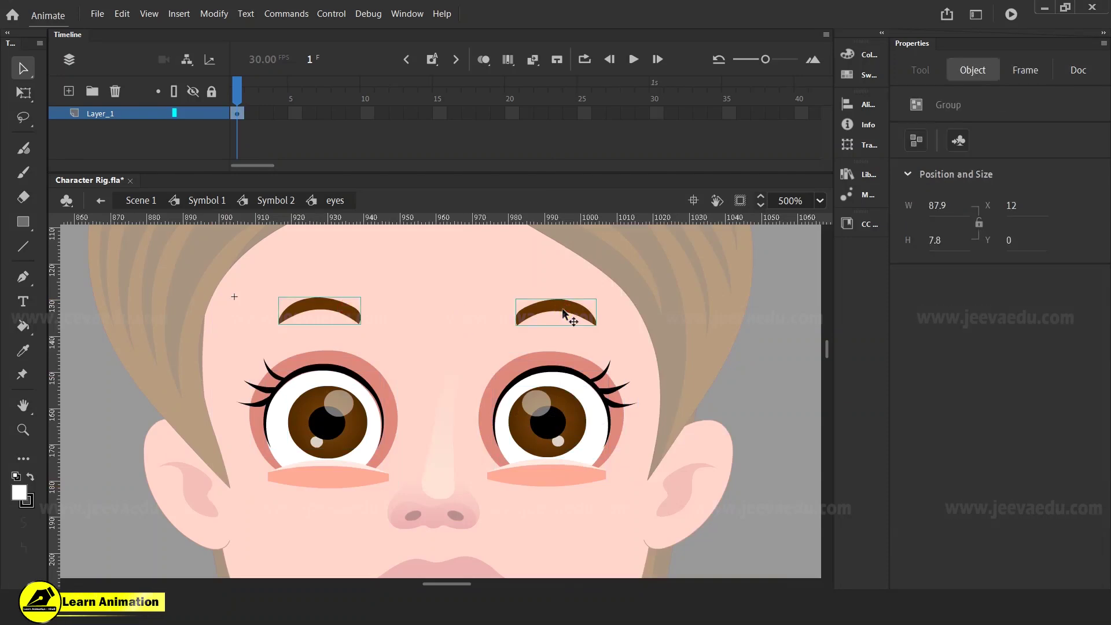
pyautogui.hotkey('ctrl', 'x')
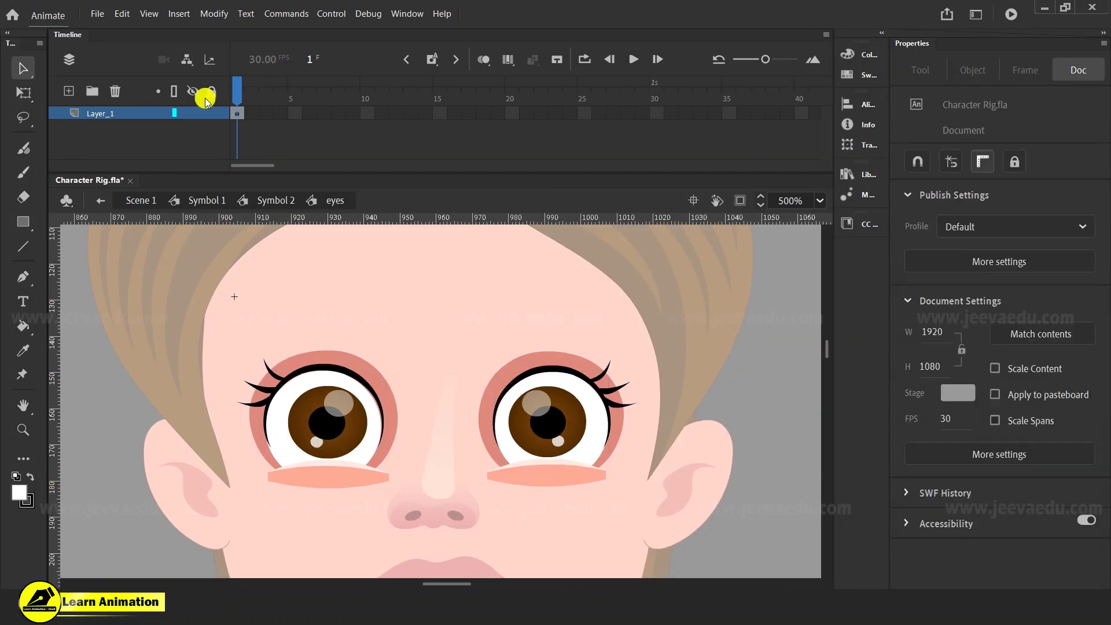
pyautogui.click(69, 91)
pyautogui.rightClick(309, 287)
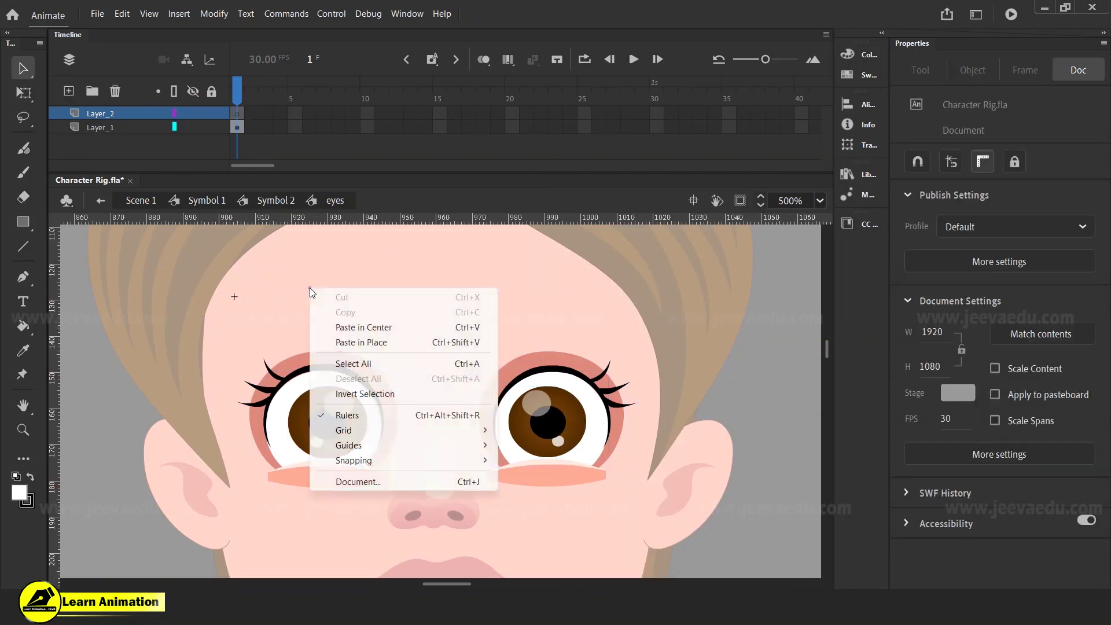
pyautogui.click(384, 347)
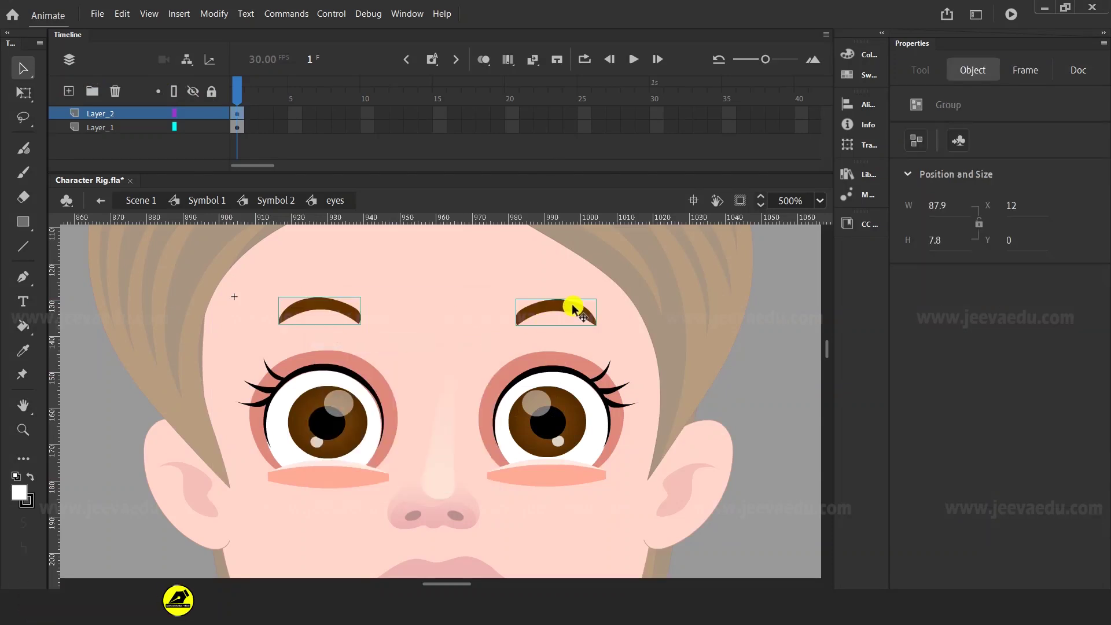
pyautogui.rightClick(537, 314)
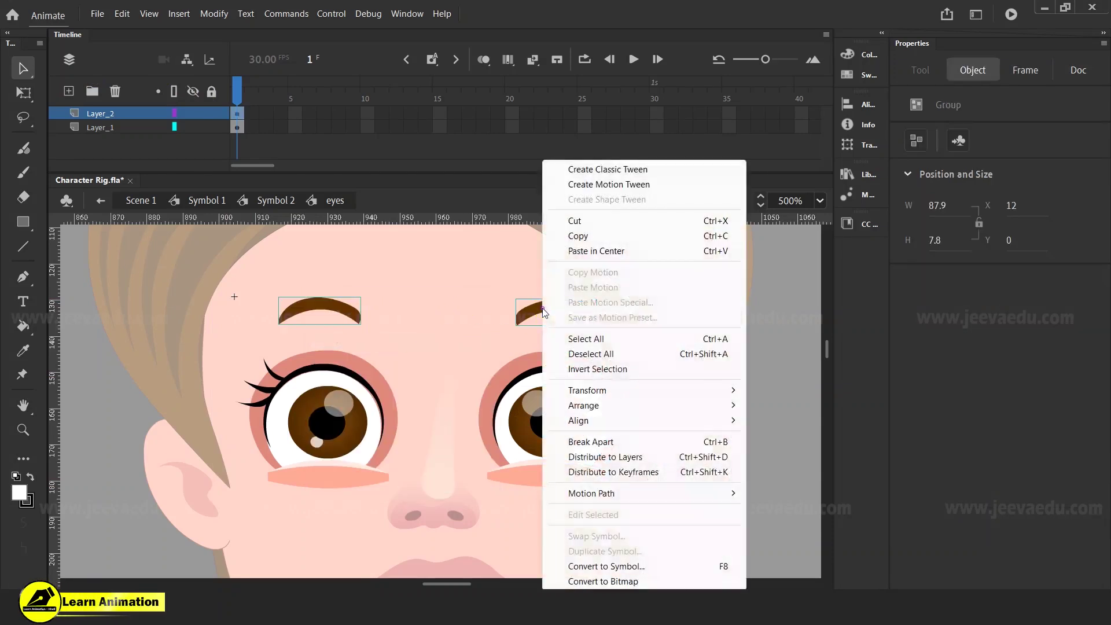
pyautogui.click(614, 457)
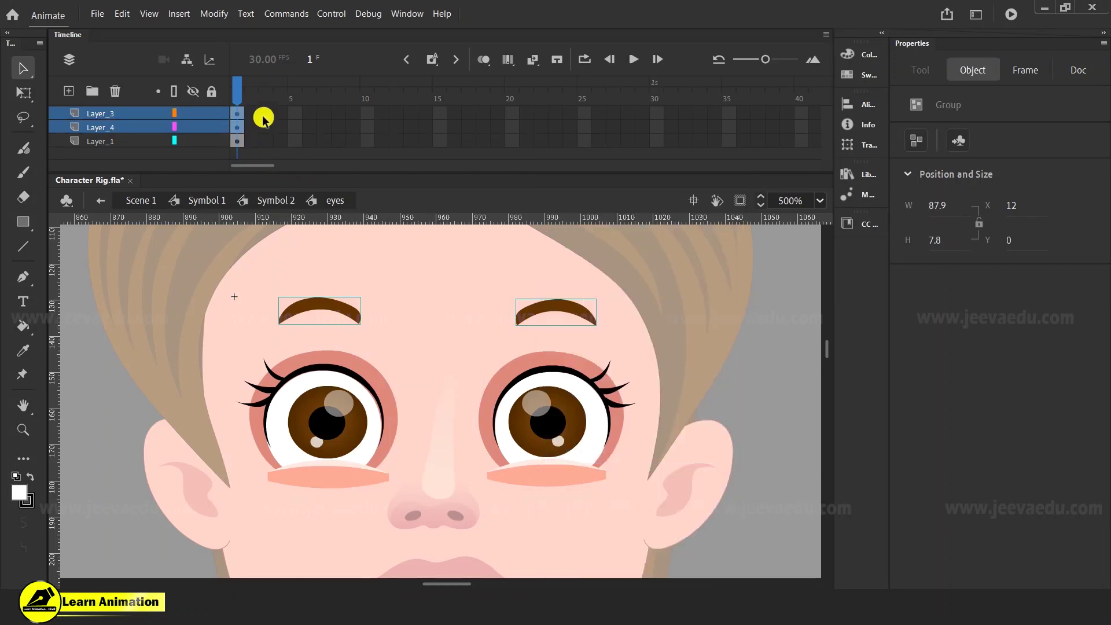
# - Insert frames on all three layers using the range from frame 3 to 19 and return to frame 1
pyautogui.moveTo(261, 116); pyautogui.dragTo(494, 175)
pyautogui.press('Return')
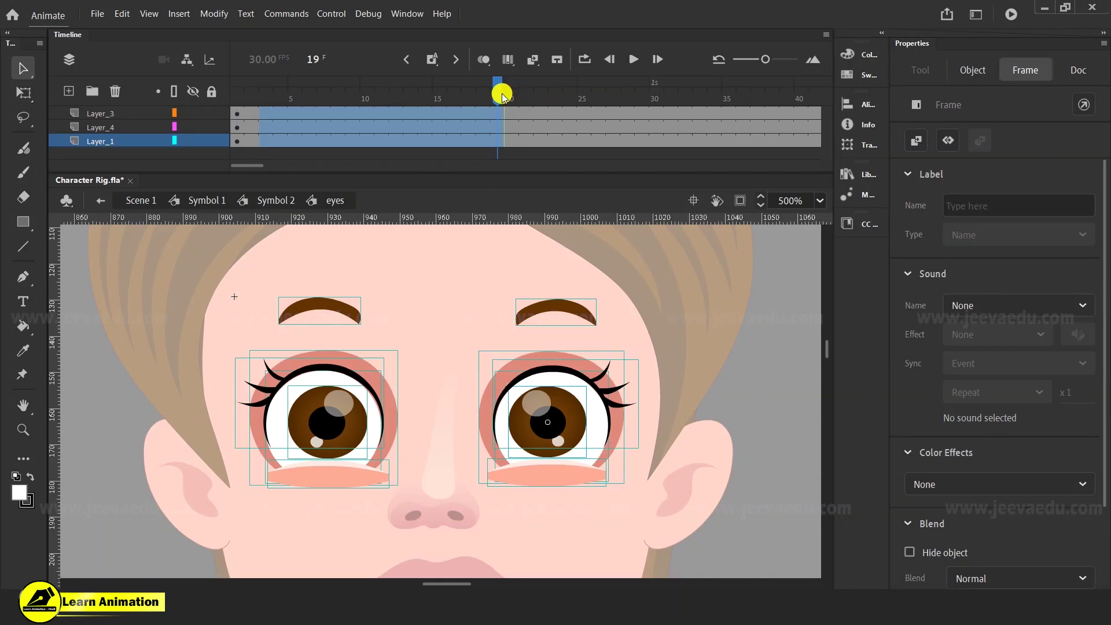
pyautogui.moveTo(502, 95); pyautogui.dragTo(237, 95)
pyautogui.click(341, 313)
pyautogui.click(544, 304)
pyautogui.click(333, 307)
pyautogui.click(559, 309)
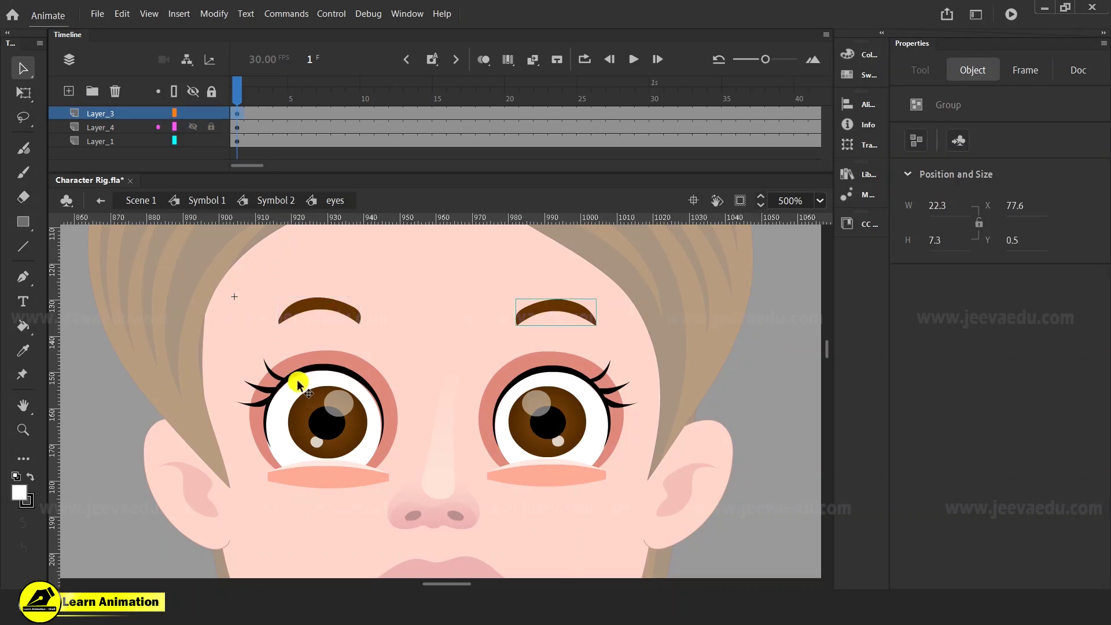
# - Convert the left eyebrow on Layer_4 to a Graphic symbol
pyautogui.press('z')
pyautogui.moveTo(235, 250); pyautogui.dragTo(653, 531)
pyautogui.moveTo(580, 476); pyautogui.dragTo(584, 502)
pyautogui.press('v')
pyautogui.click(471, 349)
pyautogui.click(301, 322)
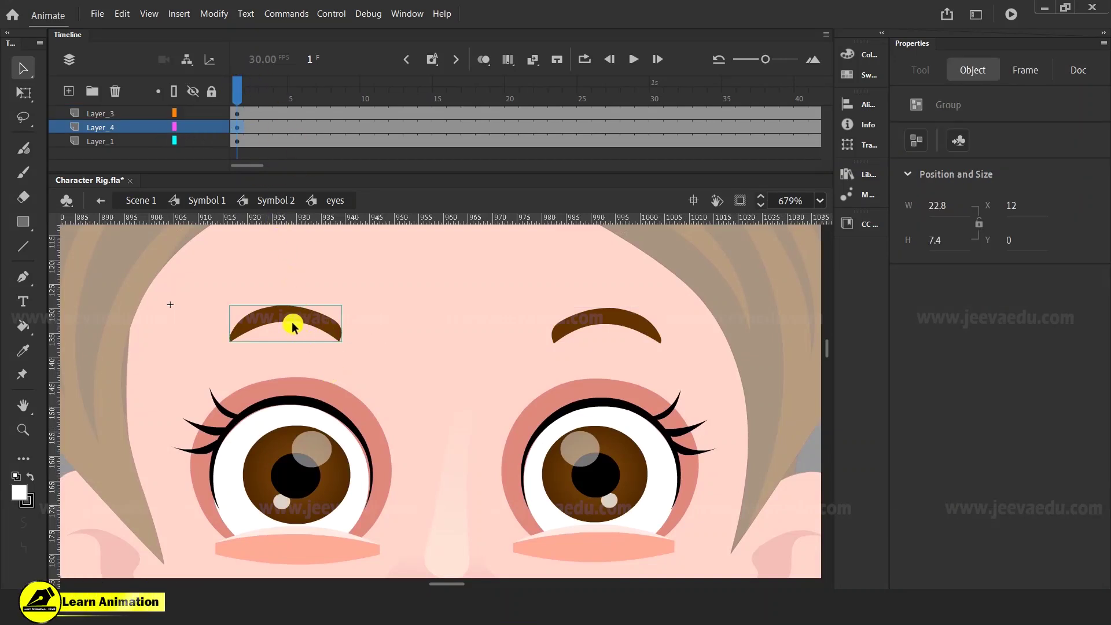
pyautogui.click(292, 315)
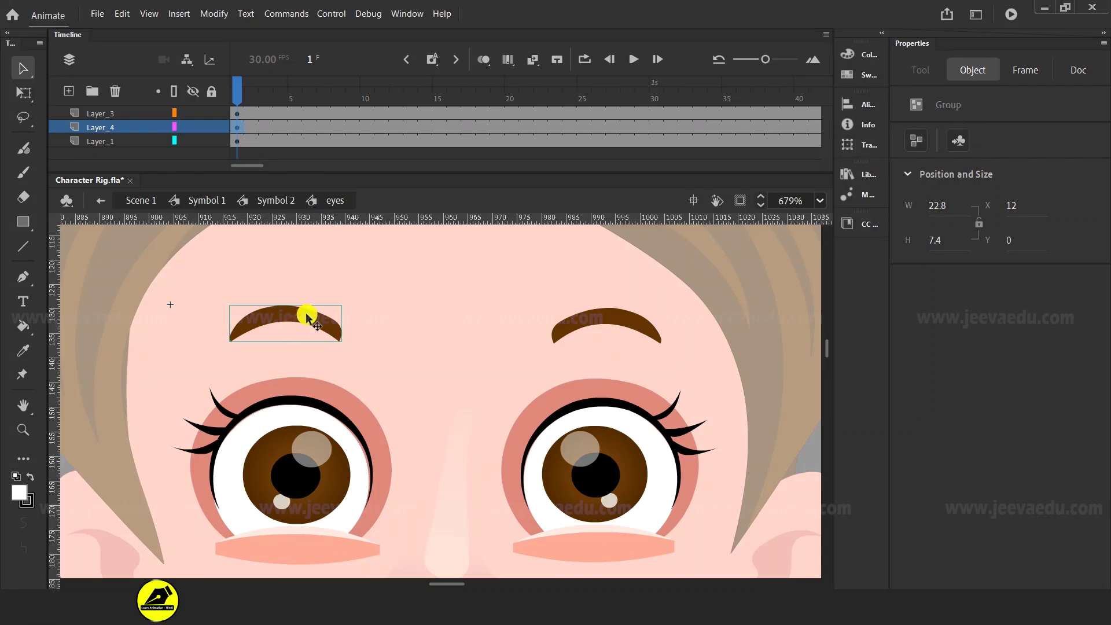
pyautogui.press('F8')
pyautogui.click(631, 154)
# - Place the left eyebrow symbol's transformation point at its lower-left corner and undo a trial rotation
pyautogui.press('q')
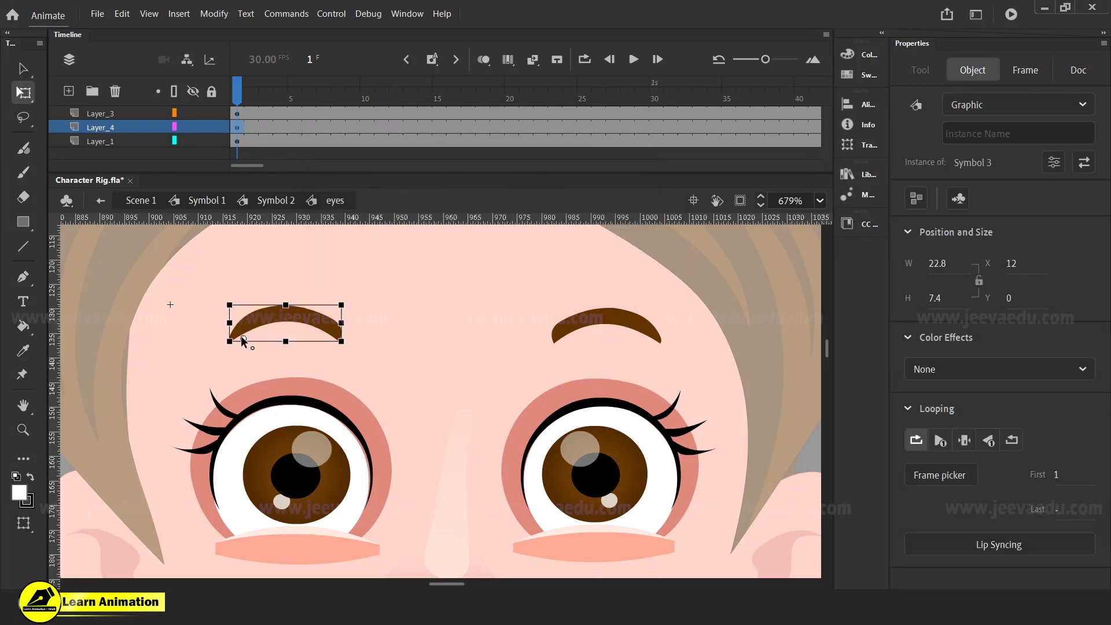
pyautogui.moveTo(355, 306); pyautogui.dragTo(347, 281)
pyautogui.hotkey('ctrl', 'z')
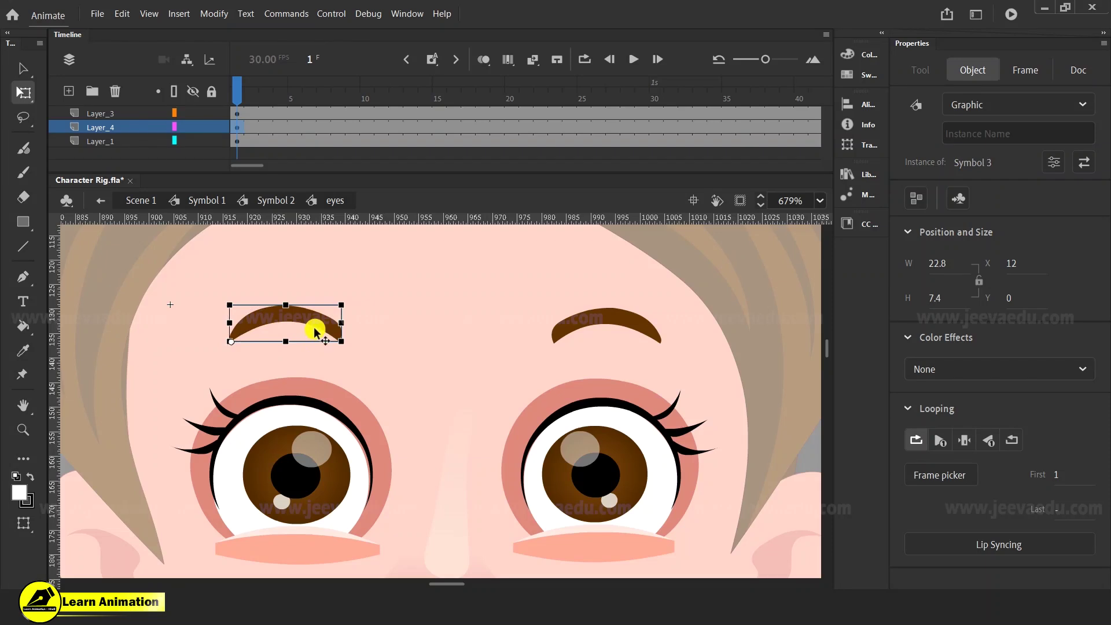
# - Inside the eyebrow symbol, convert the eyebrow group to a nested Graphic symbol and set its looping to single frame
pyautogui.doubleClick(316, 320)
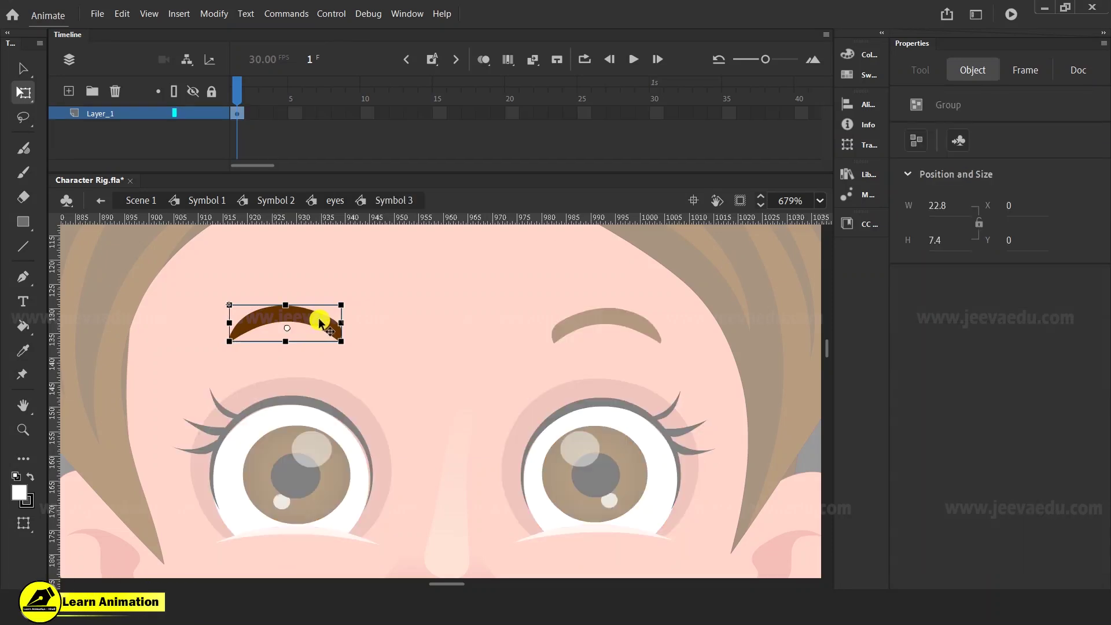
pyautogui.press('F8')
pyautogui.click(610, 155)
pyautogui.click(964, 440)
pyautogui.click(520, 401)
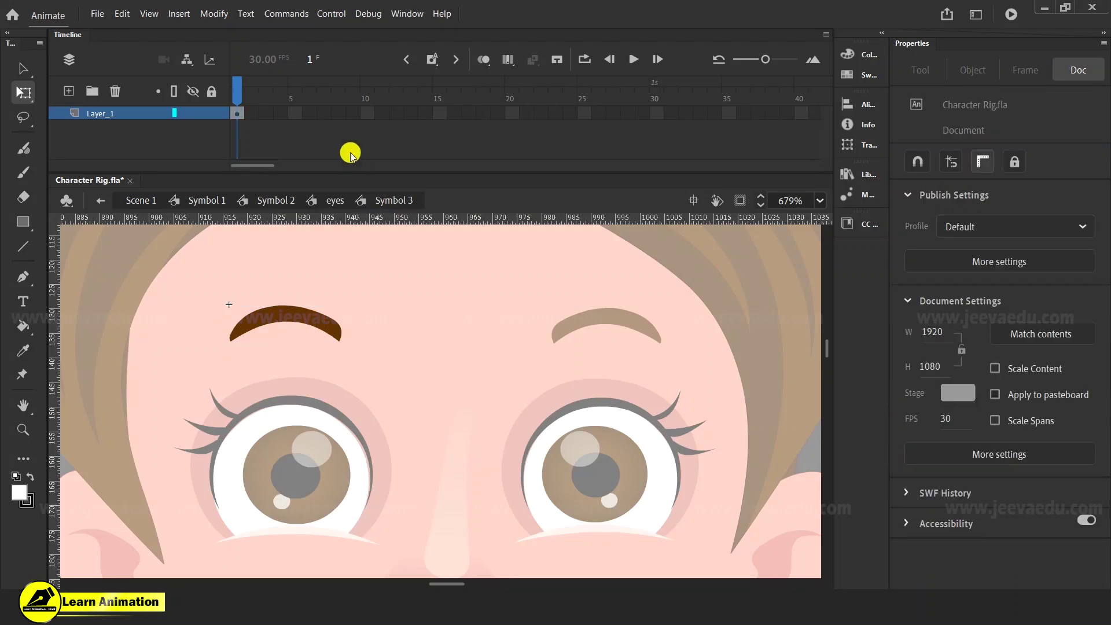
# - Insert frames on the eyebrow symbol's layer using the range from frame 8 to 23 and return to frame 1
pyautogui.moveTo(340, 113); pyautogui.dragTo(557, 137)
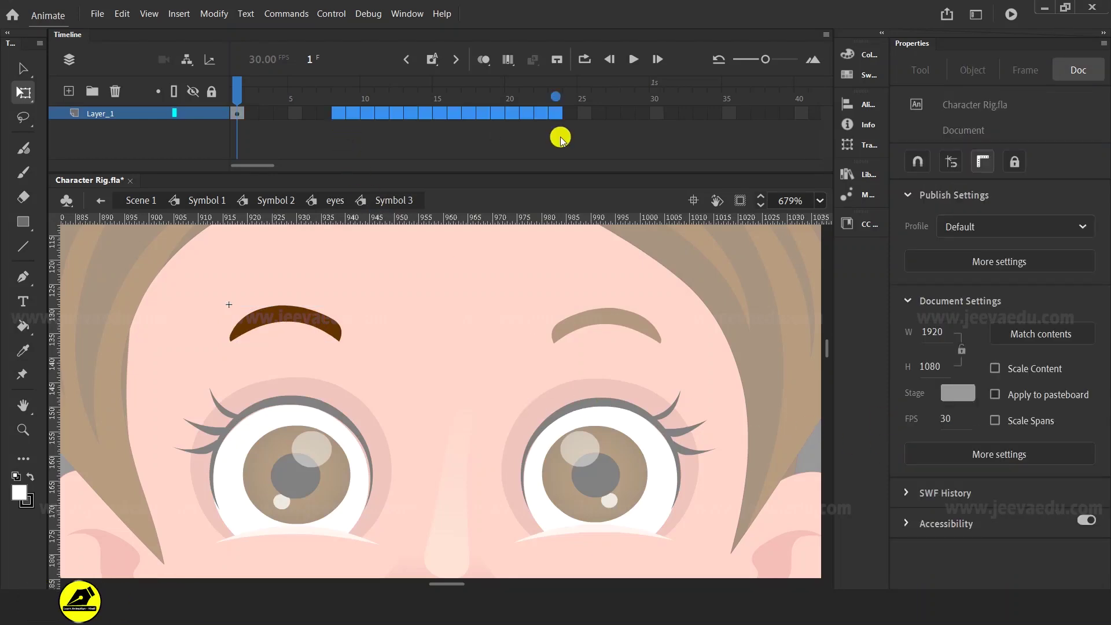
pyautogui.press('F5')
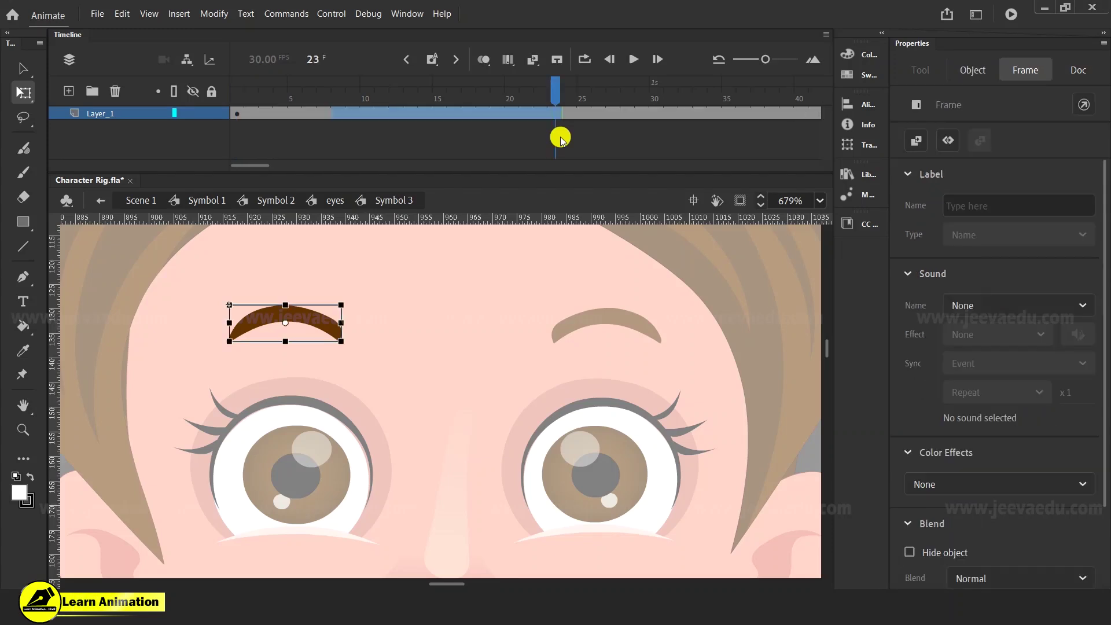
pyautogui.click(499, 346)
pyautogui.moveTo(554, 95); pyautogui.dragTo(219, 140)
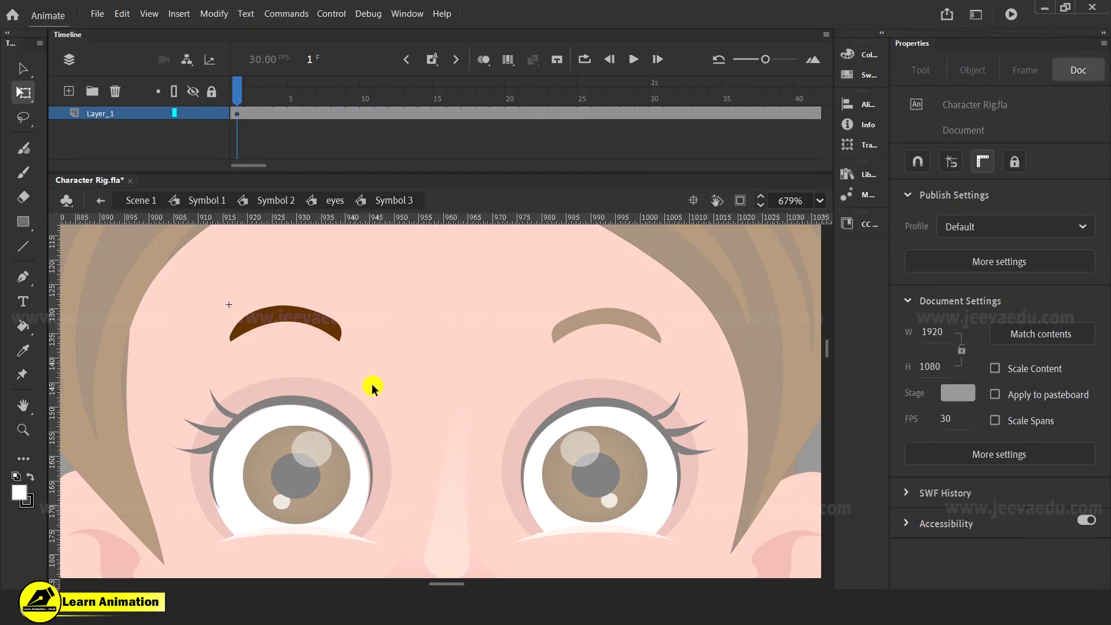
# - Go to frame 10 and examine the nested eyebrow symbol's frames in the Frame Picker
pyautogui.click(329, 332)
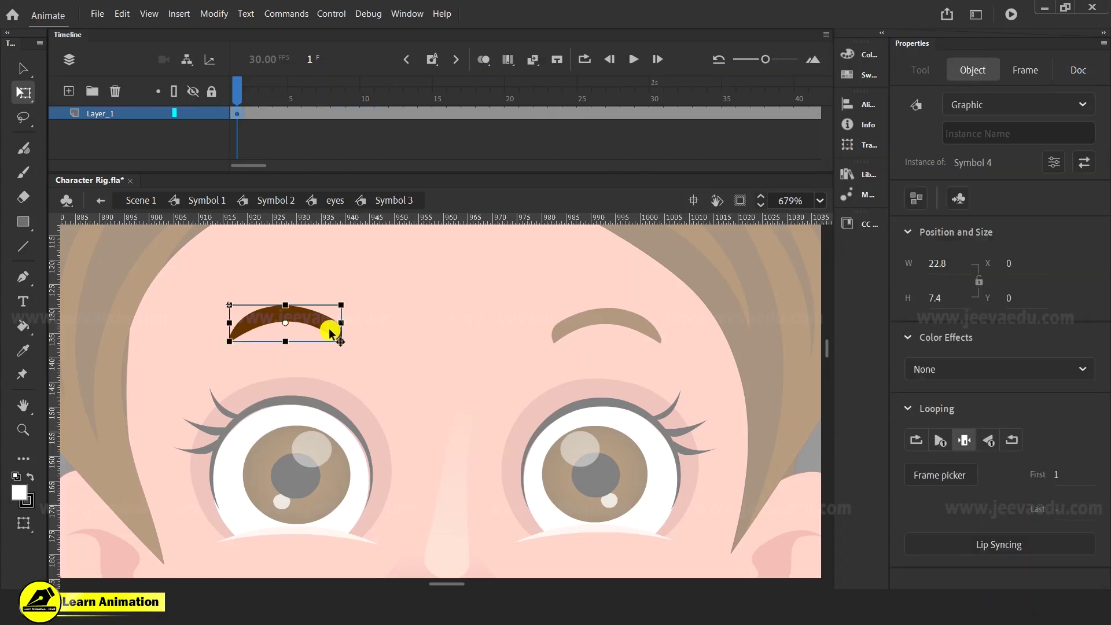
pyautogui.moveTo(278, 99); pyautogui.dragTo(367, 99)
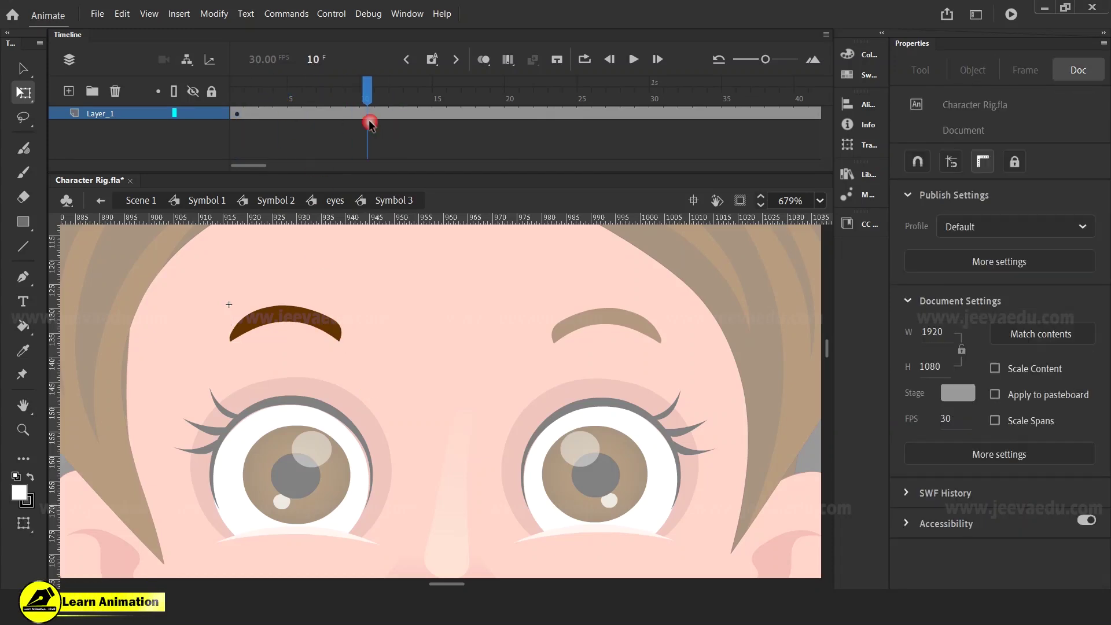
pyautogui.click(333, 332)
pyautogui.click(948, 482)
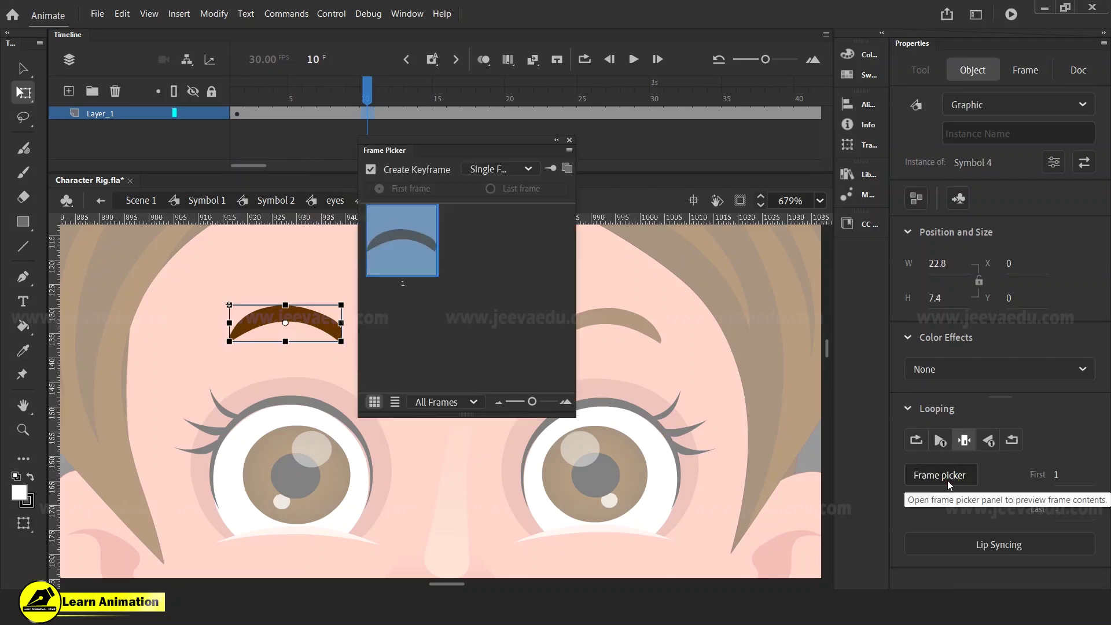
pyautogui.moveTo(494, 145); pyautogui.dragTo(697, 249)
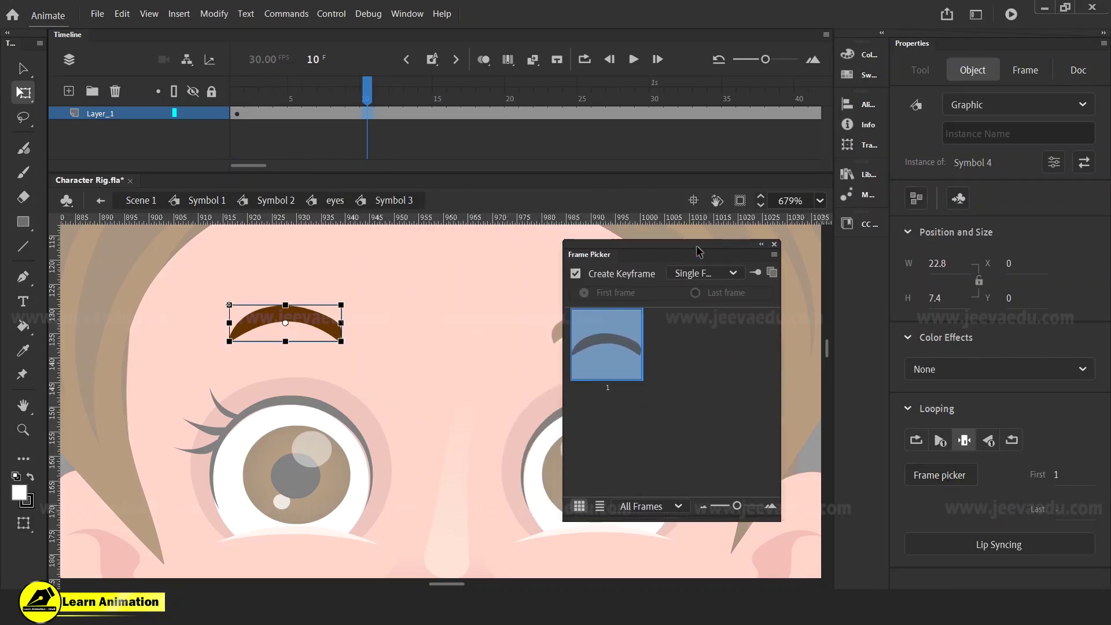
pyautogui.click(522, 299)
pyautogui.click(340, 331)
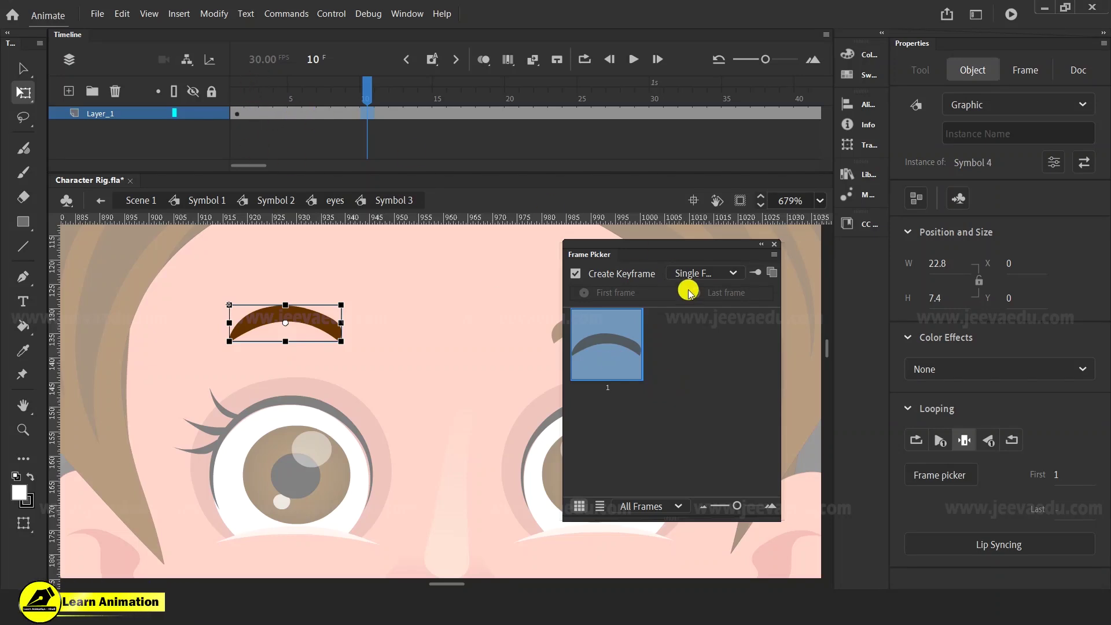
pyautogui.click(775, 245)
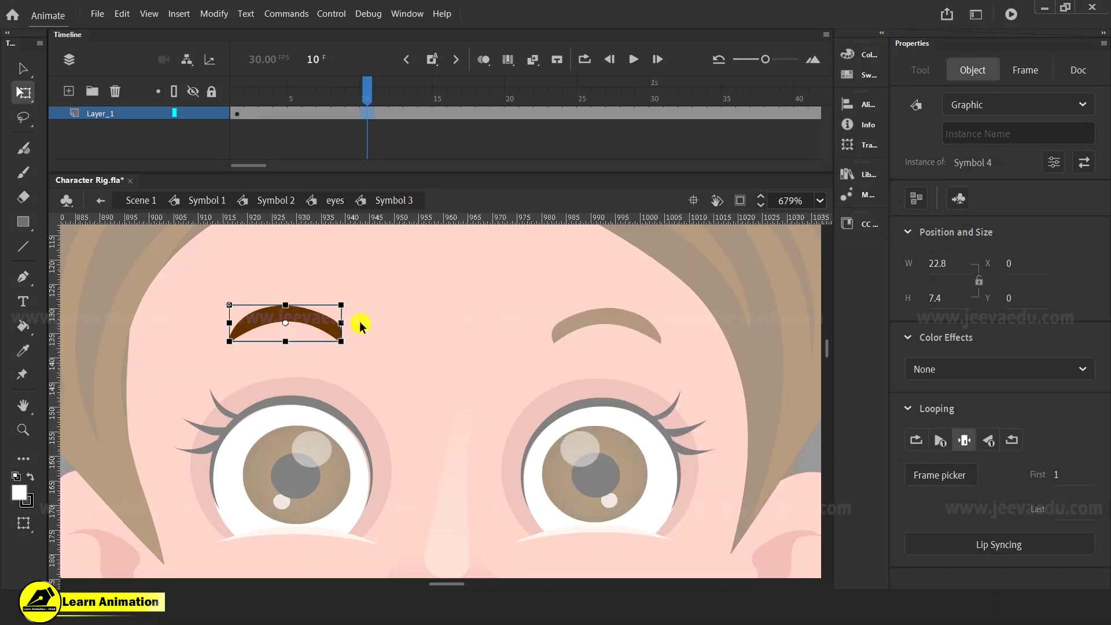
# - Open the nested eyebrow symbol for editing and duplicate its keyframe from frame 1 to frame 2
pyautogui.press('z')
pyautogui.click(272, 325)
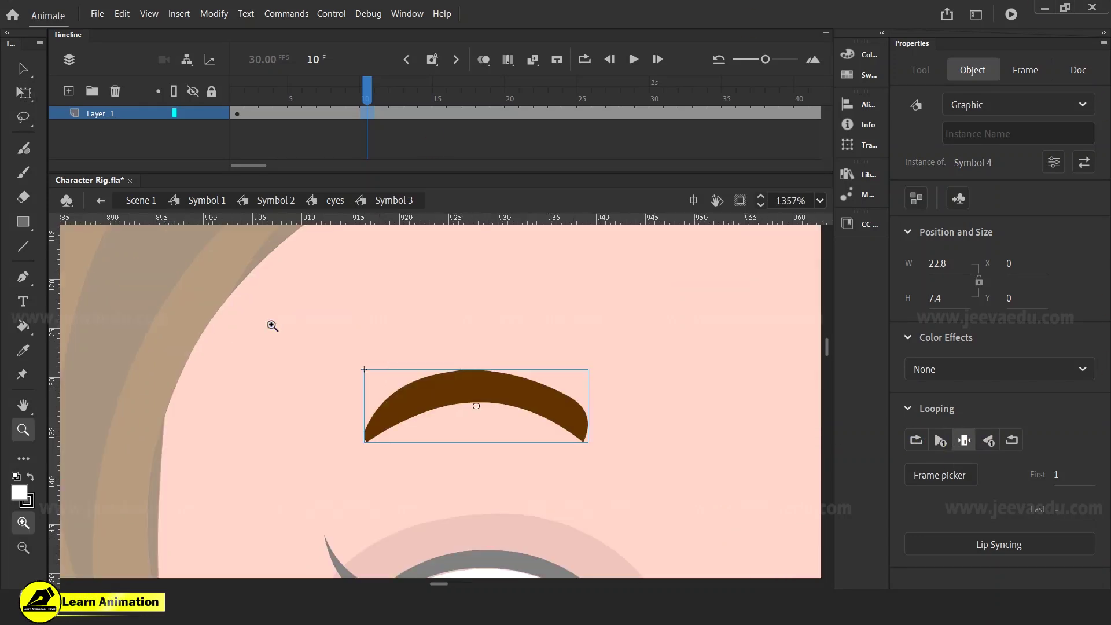
pyautogui.press('v')
pyautogui.doubleClick(520, 399)
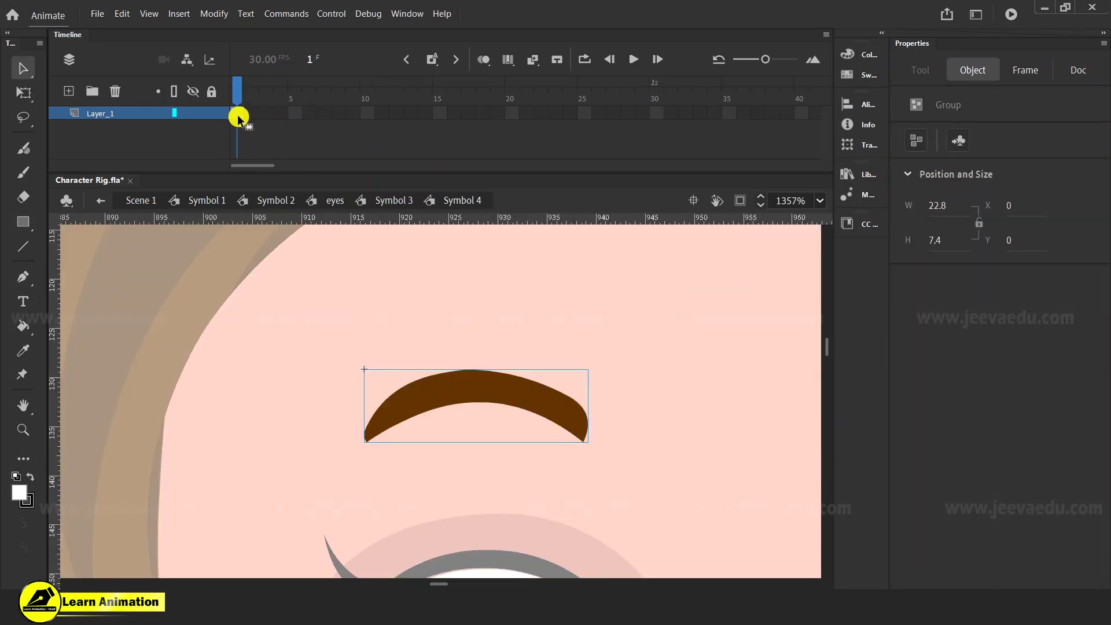
pyautogui.moveTo(237, 115); pyautogui.dragTo(251, 113)
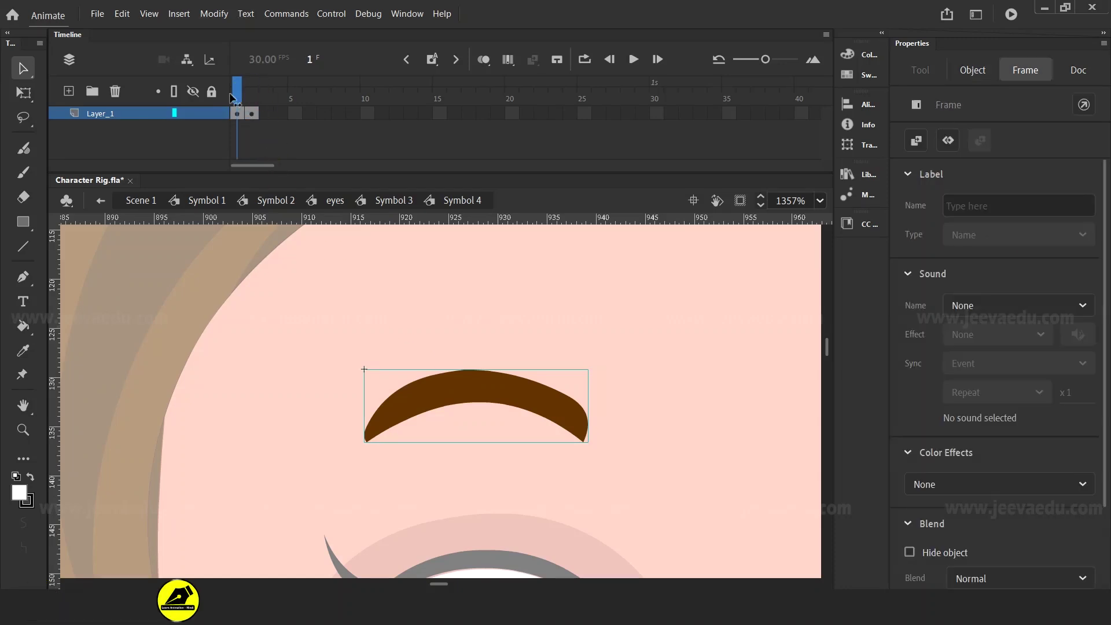
pyautogui.click(231, 100)
# - Return to the parent eyebrow symbol and examine the nested symbol's two frames in the Frame Picker
pyautogui.click(391, 202)
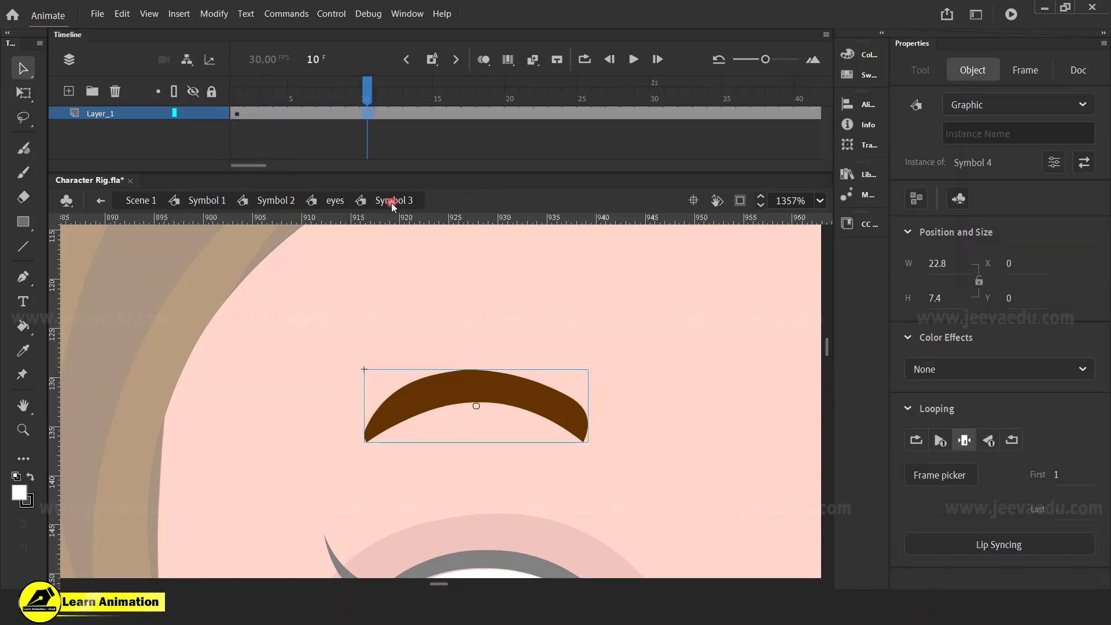
pyautogui.click(915, 475)
pyautogui.moveTo(575, 202); pyautogui.dragTo(734, 278)
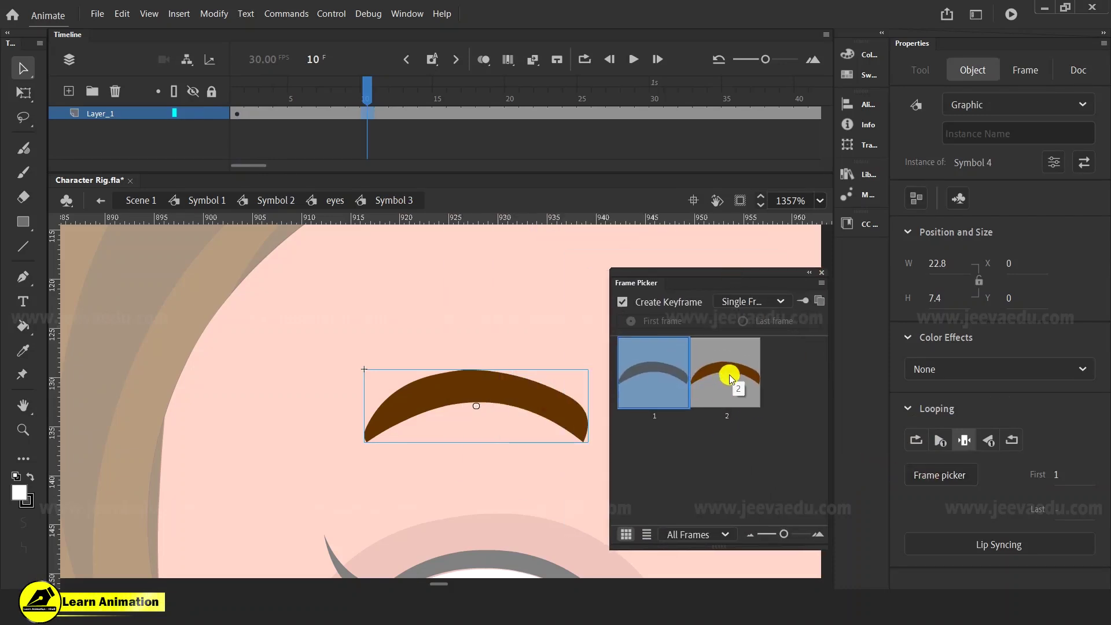
pyautogui.click(822, 273)
# - On frame 2 of the nested eyebrow symbol, draw a wavy eyebrow outline about 22 px wide below the existing eyebrow with the Paint Brush
pyautogui.doubleClick(528, 395)
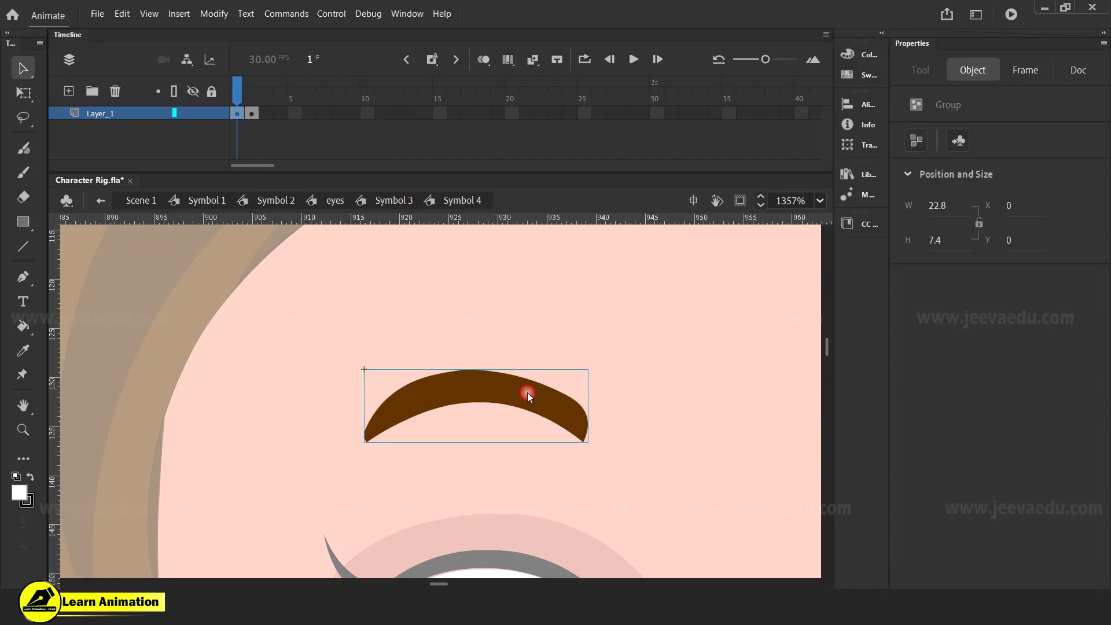
pyautogui.click(252, 113)
pyautogui.moveTo(528, 439); pyautogui.dragTo(511, 320)
pyautogui.press('b')
pyautogui.click(501, 342)
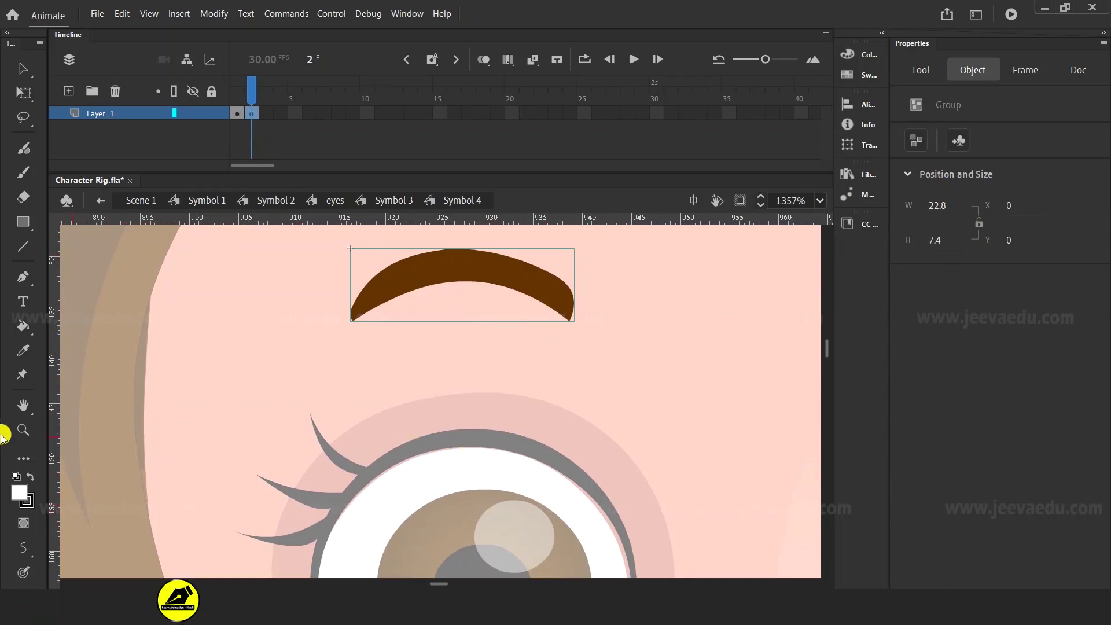
pyautogui.click(16, 457)
pyautogui.moveTo(161, 198); pyautogui.dragTo(161, 205)
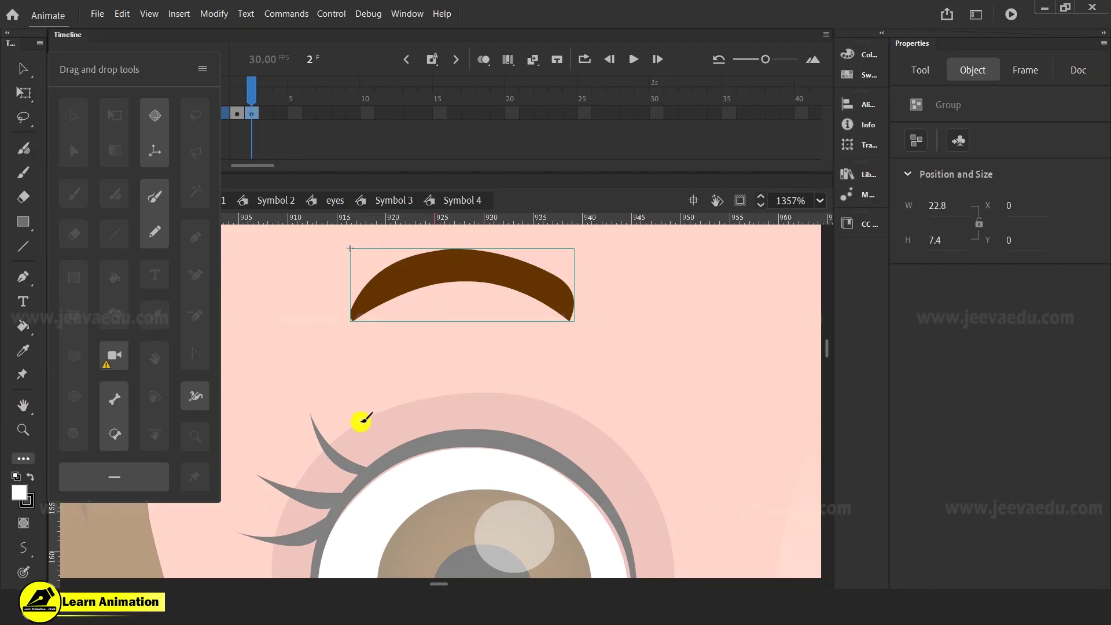
pyautogui.moveTo(361, 421); pyautogui.dragTo(373, 407)
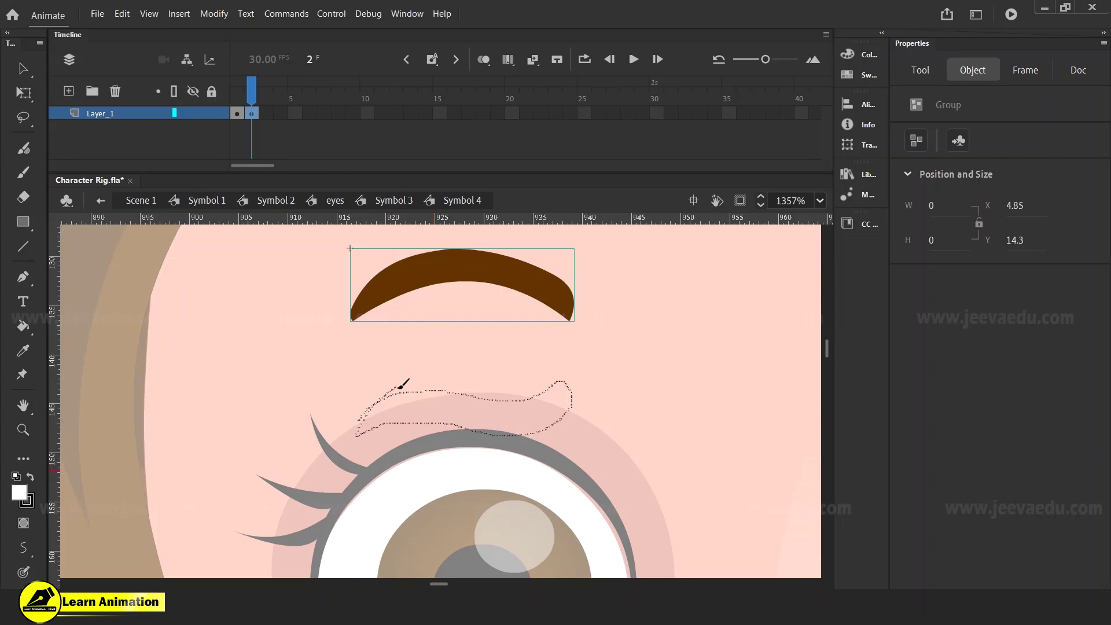
pyautogui.moveTo(400, 386); pyautogui.dragTo(405, 385)
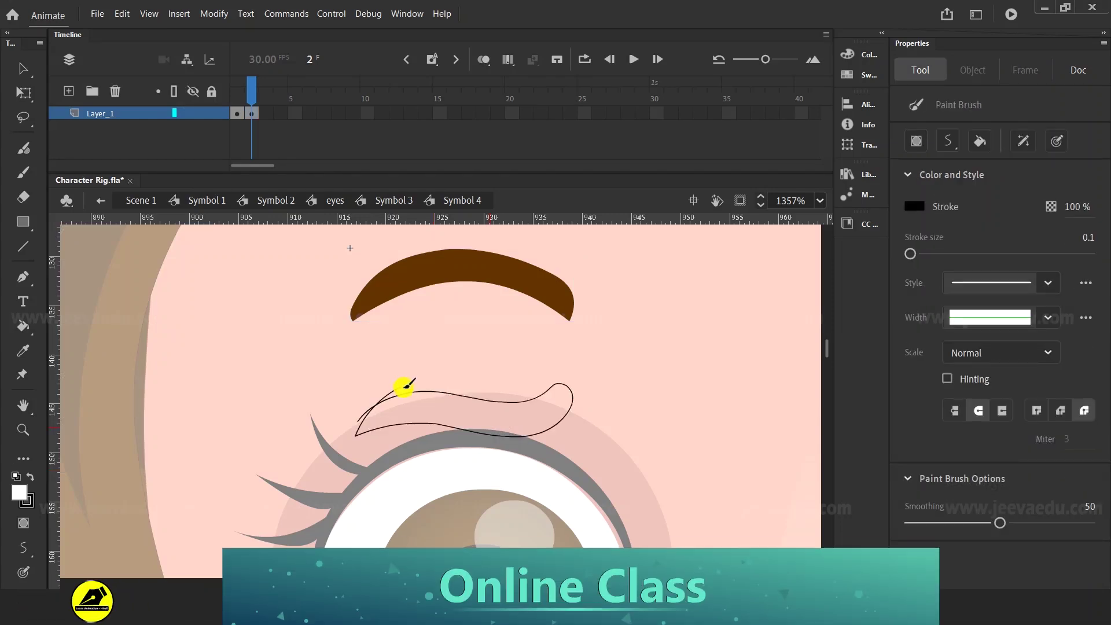
# - Sample the existing eyebrow's brown and fill the new wavy eyebrow outline with it
pyautogui.press('i')
pyautogui.click(461, 253)
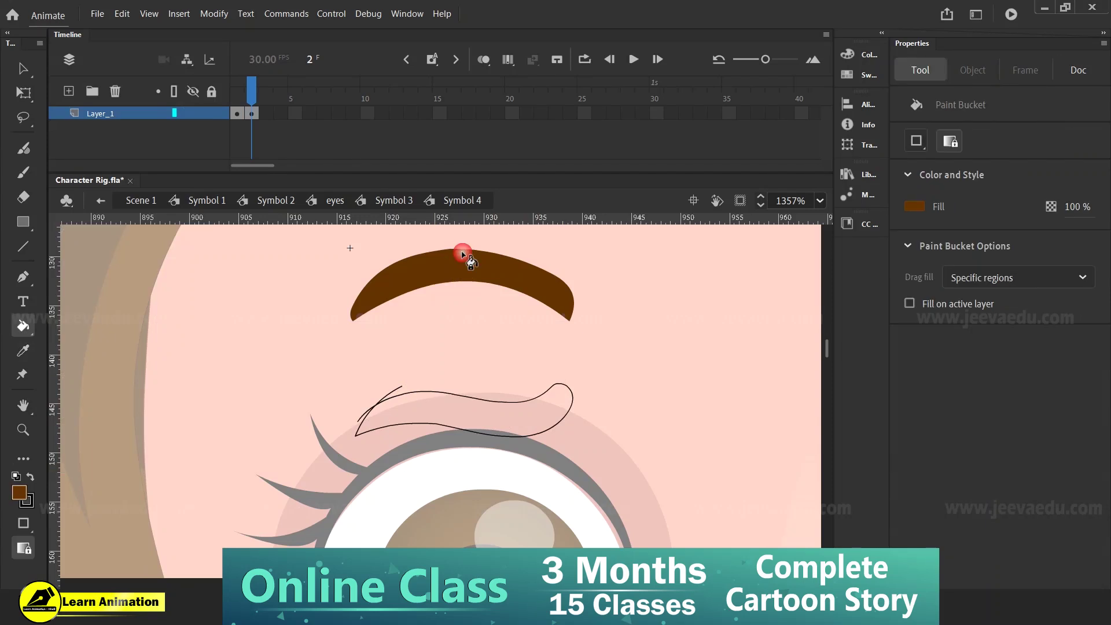
pyautogui.click(464, 413)
pyautogui.press('v')
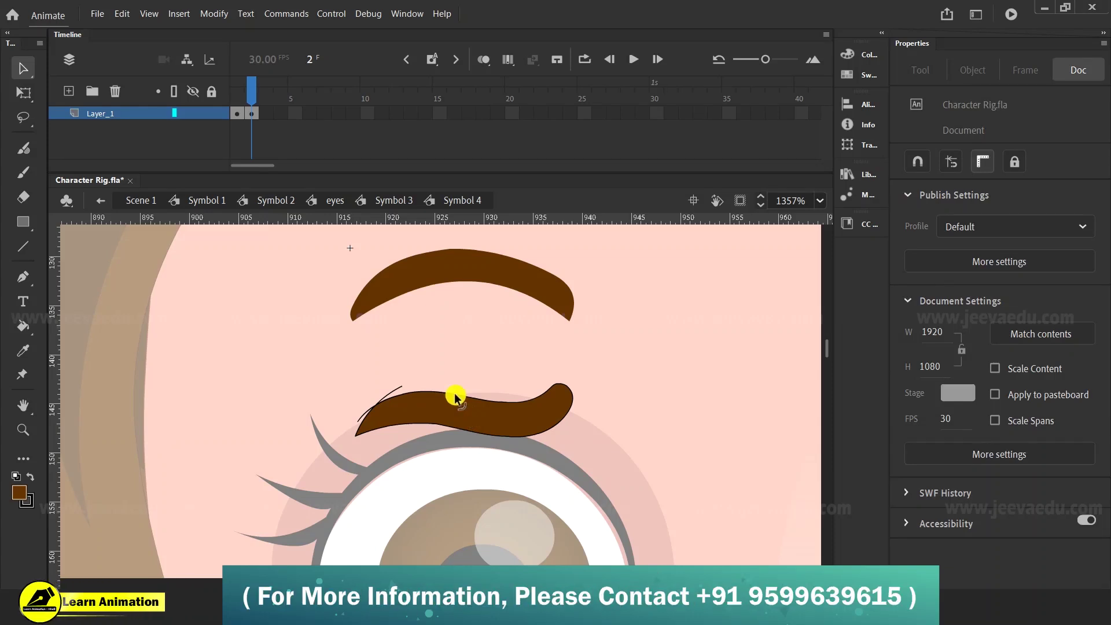
# - Delete the black outline strokes around the wavy eyebrow and group its brown fill
pyautogui.click(455, 396)
pyautogui.click(457, 394)
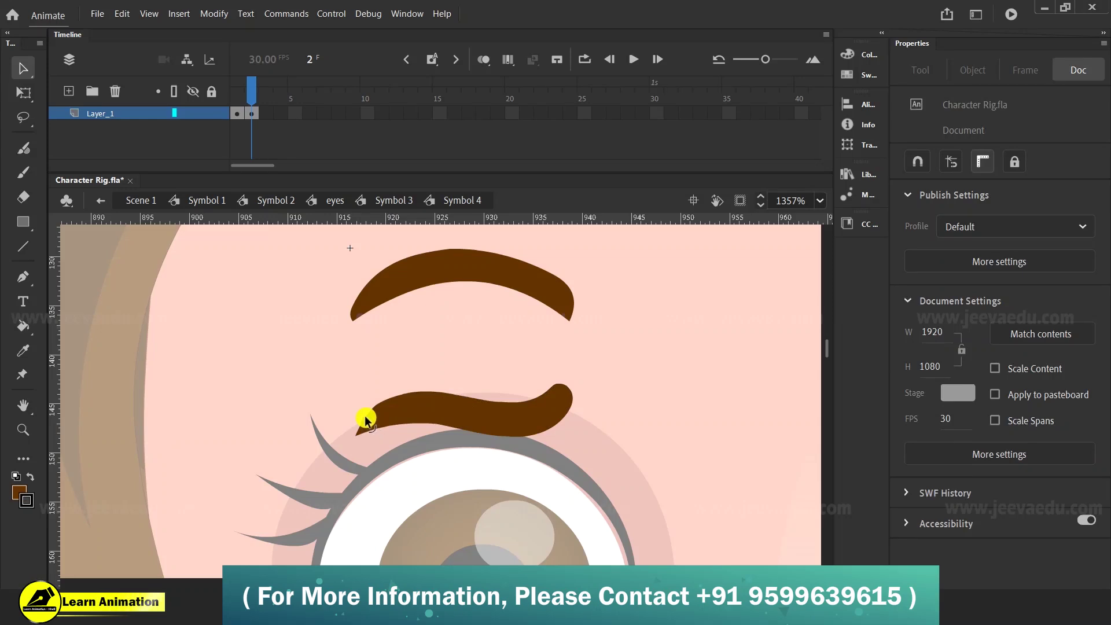
pyautogui.click(449, 423)
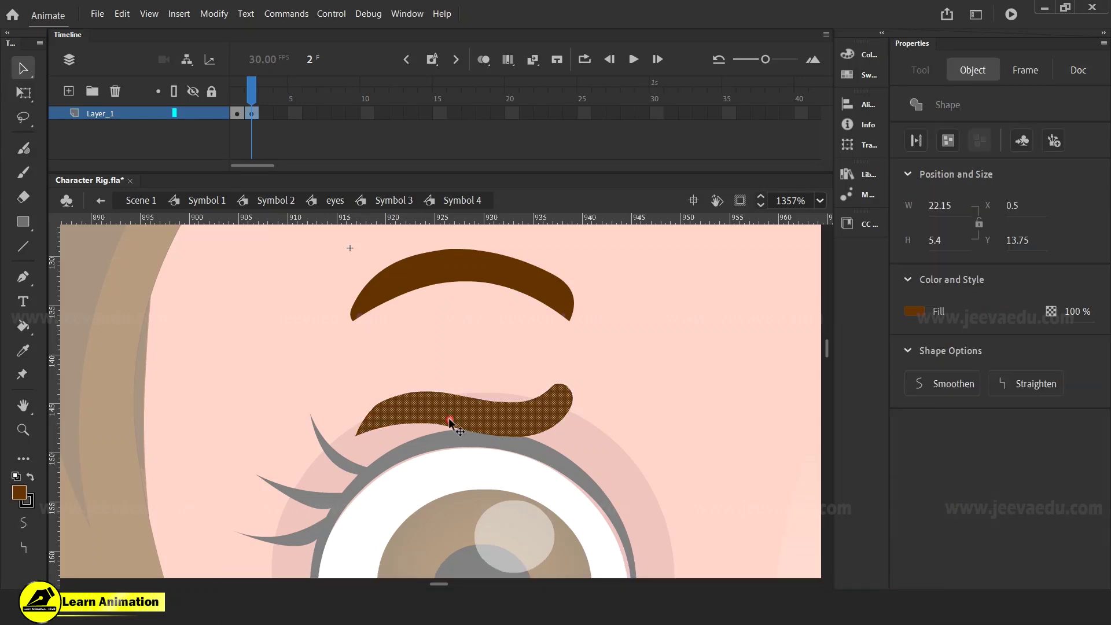
pyautogui.hotkey('ctrl', 'g')
# - Move the wavy eyebrow group up over the original arched eyebrow and widen it to about 23 px
pyautogui.scroll(2, 502, 425)
pyautogui.moveTo(491, 479); pyautogui.dragTo(485, 349)
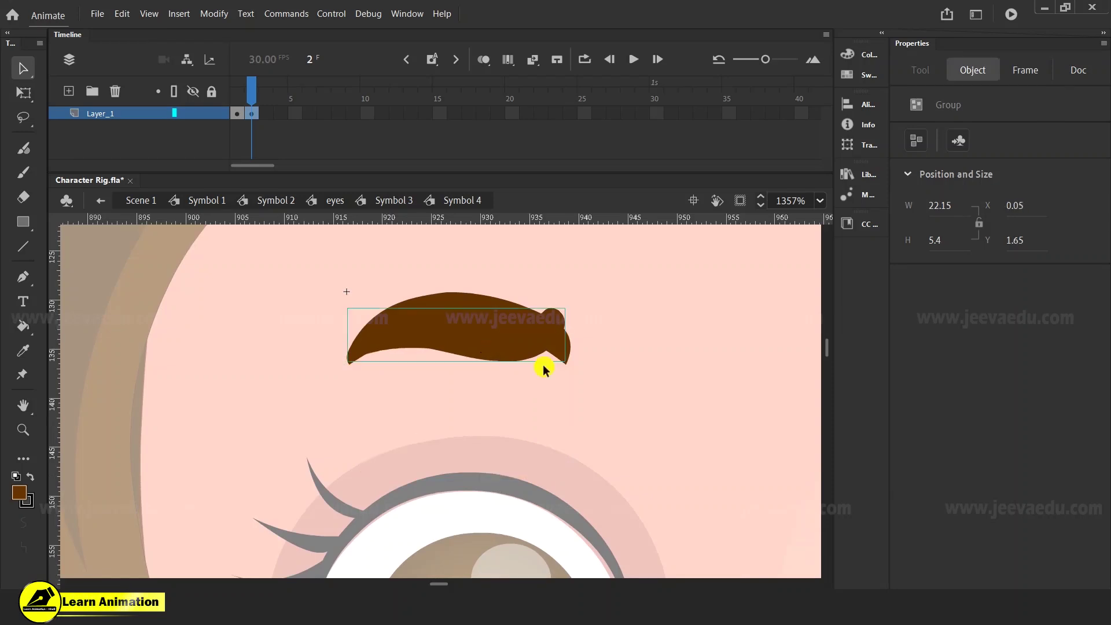
pyautogui.press('q')
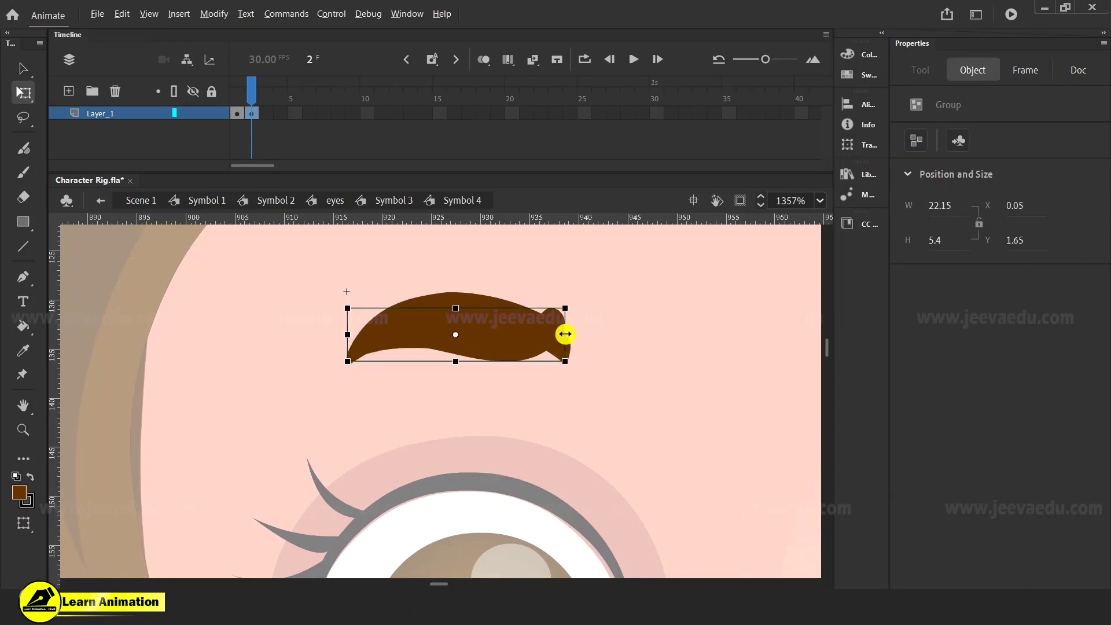
pyautogui.moveTo(565, 334); pyautogui.dragTo(566, 331)
# - Delete the original arched eyebrow from frame 2 and compare frames 1 and 2 of the nested symbol
pyautogui.moveTo(650, 265); pyautogui.dragTo(265, 406)
pyautogui.click(527, 341)
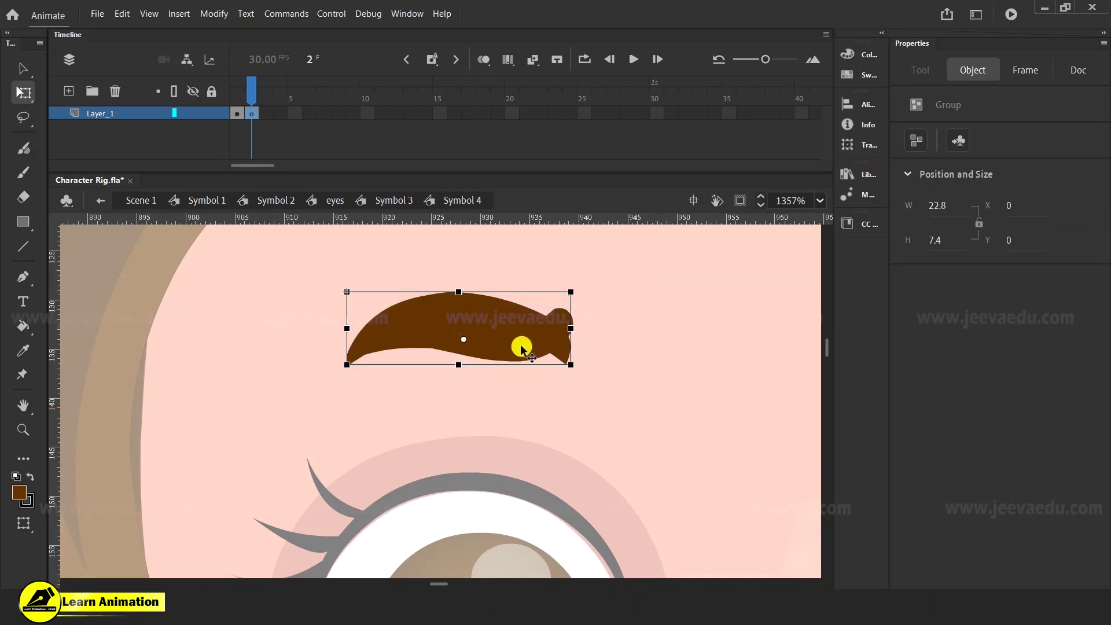
pyautogui.hotkey('ctrl', 'shift', 'a')
pyautogui.click(245, 97)
pyautogui.click(251, 97)
pyautogui.click(244, 97)
pyautogui.click(255, 97)
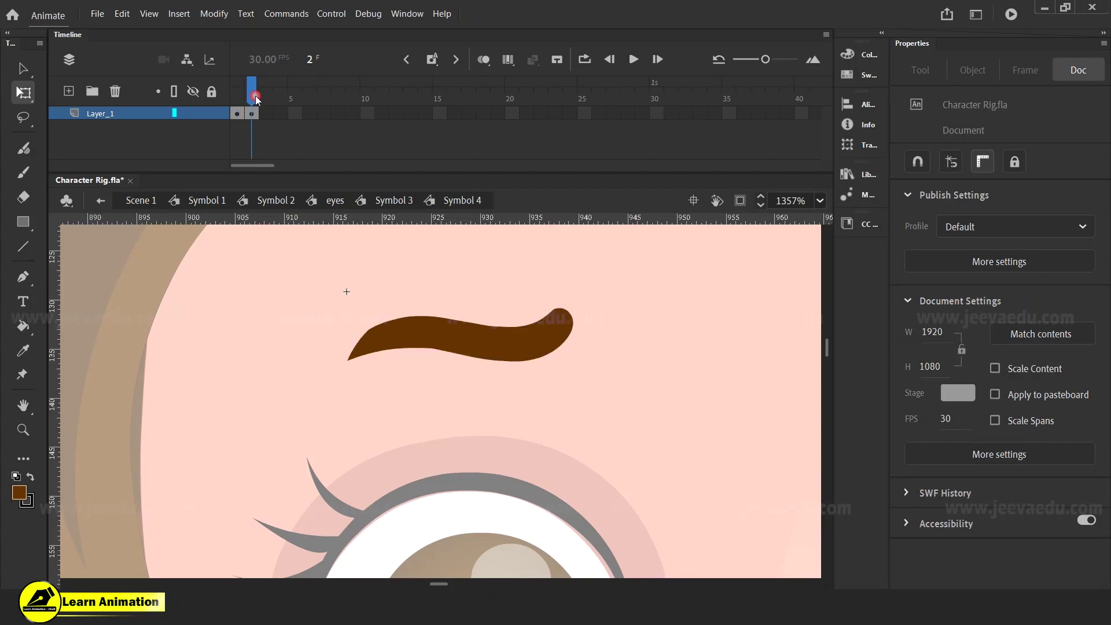
# - Return to the parent eyebrow symbol, Symbol 3, and open the Frame Picker for its nested instance
pyautogui.click(392, 200)
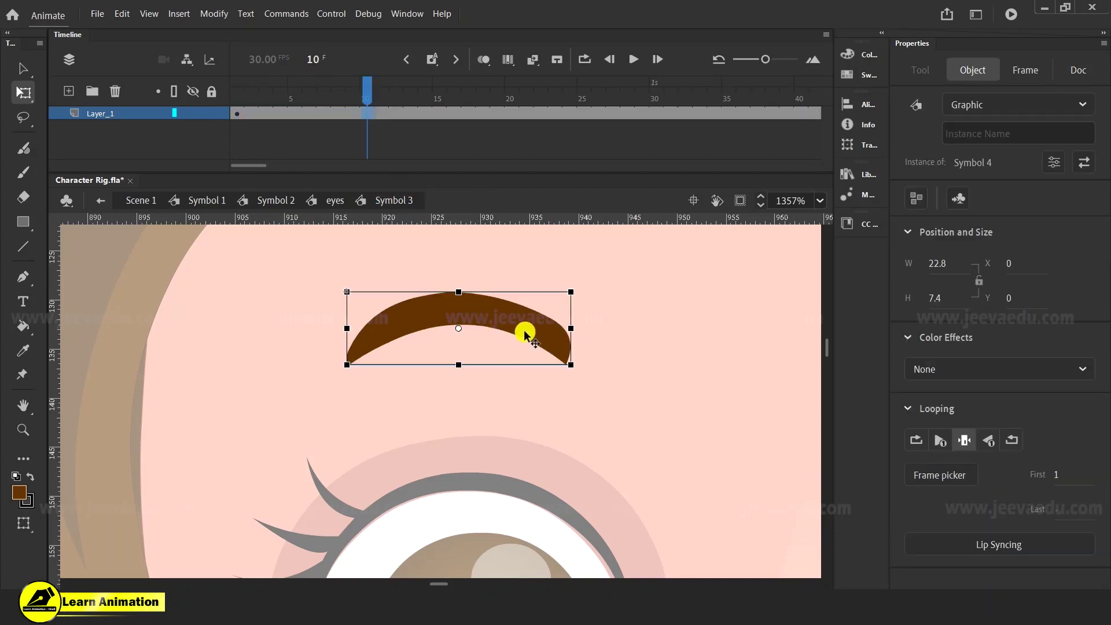
pyautogui.click(972, 472)
pyautogui.moveTo(606, 217); pyautogui.dragTo(724, 290)
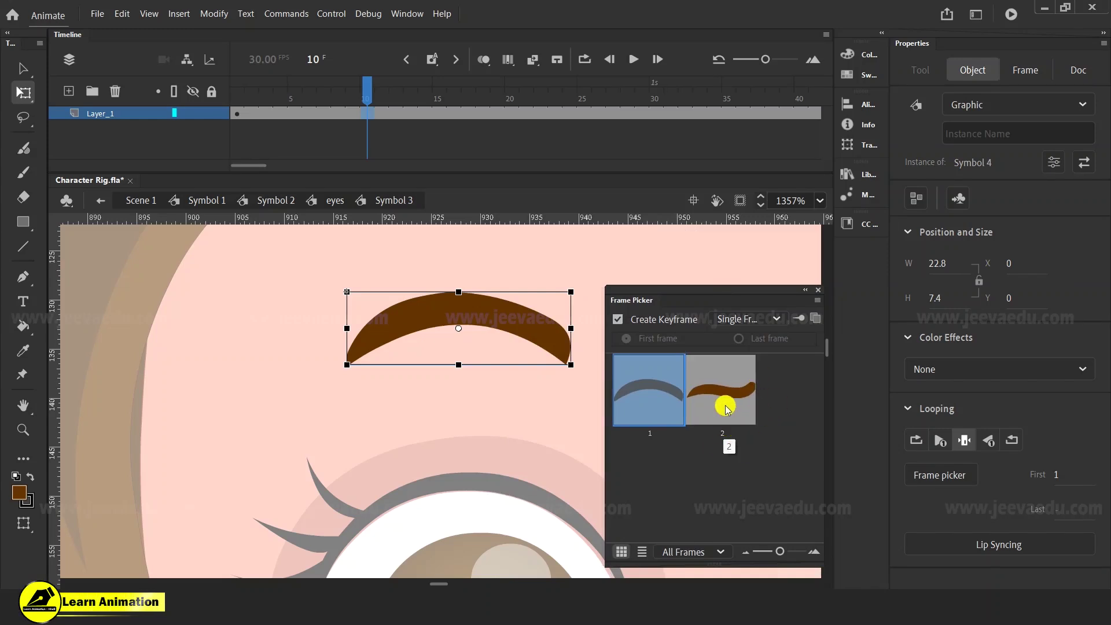
# - Swap the eyebrow on frame 1 between its two shapes in the Frame Picker, finishing on wavy shape 2
pyautogui.click(187, 121)
pyautogui.click(534, 321)
pyautogui.click(706, 395)
pyautogui.click(646, 390)
pyautogui.click(693, 391)
pyautogui.click(657, 396)
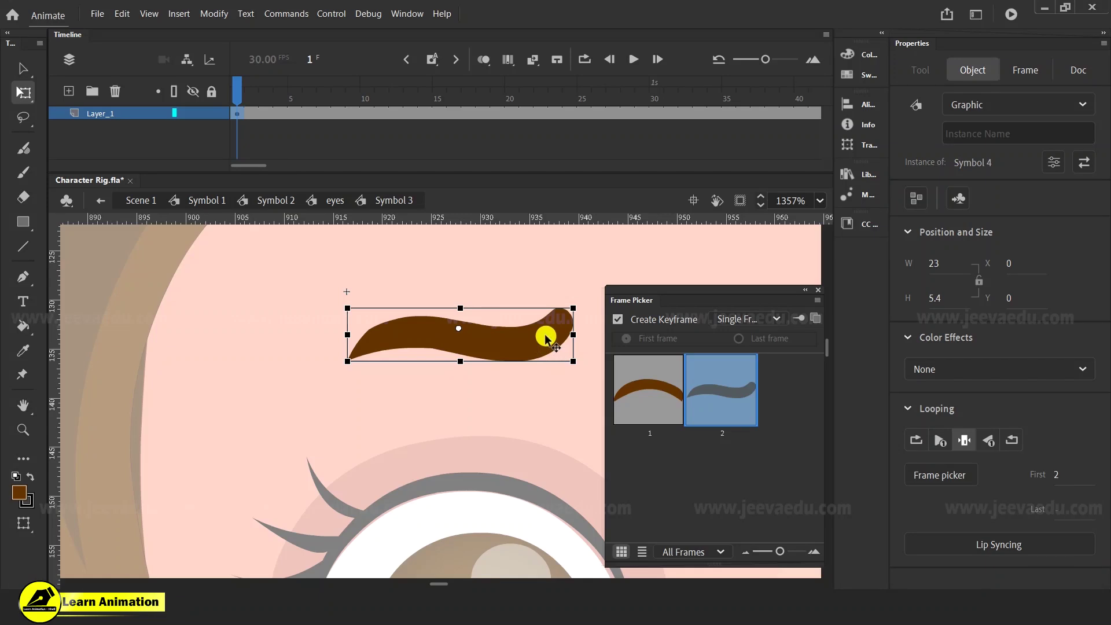
pyautogui.click(817, 290)
# - Add a keyframe at frame 10 of the parent eyebrow symbol with shape 2 selected in the Frame Picker
pyautogui.click(341, 114)
pyautogui.click(367, 114)
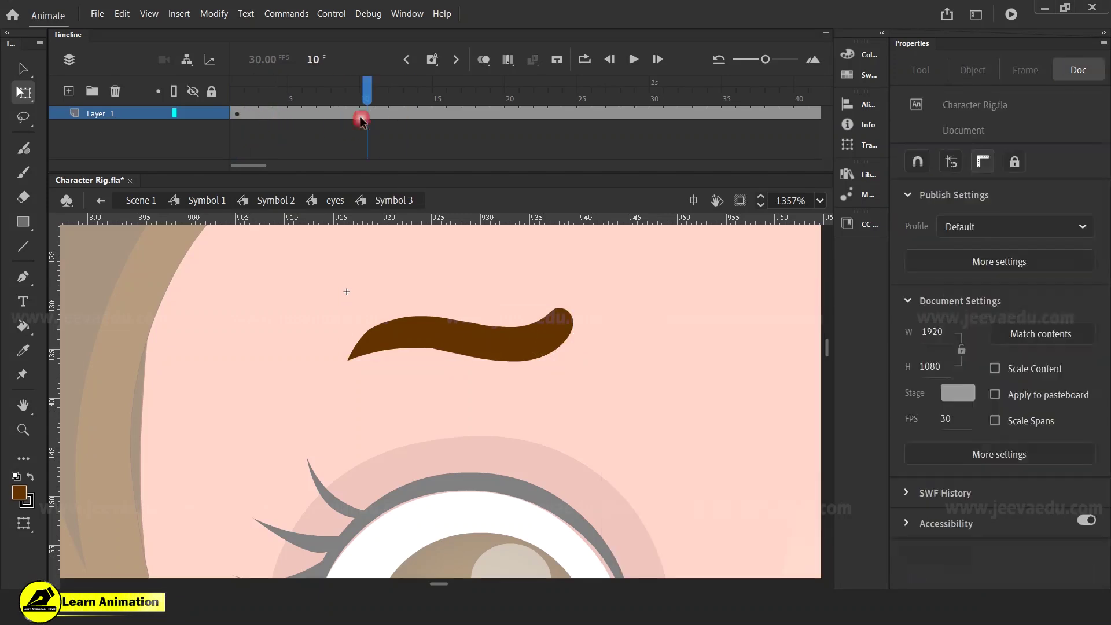
pyautogui.click(523, 339)
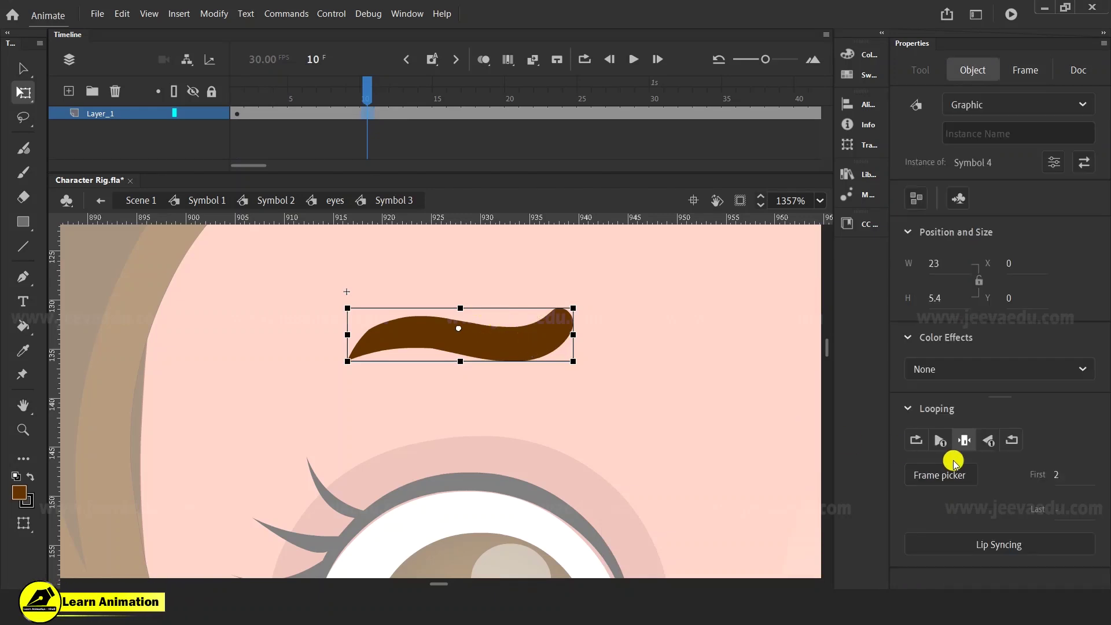
pyautogui.click(937, 473)
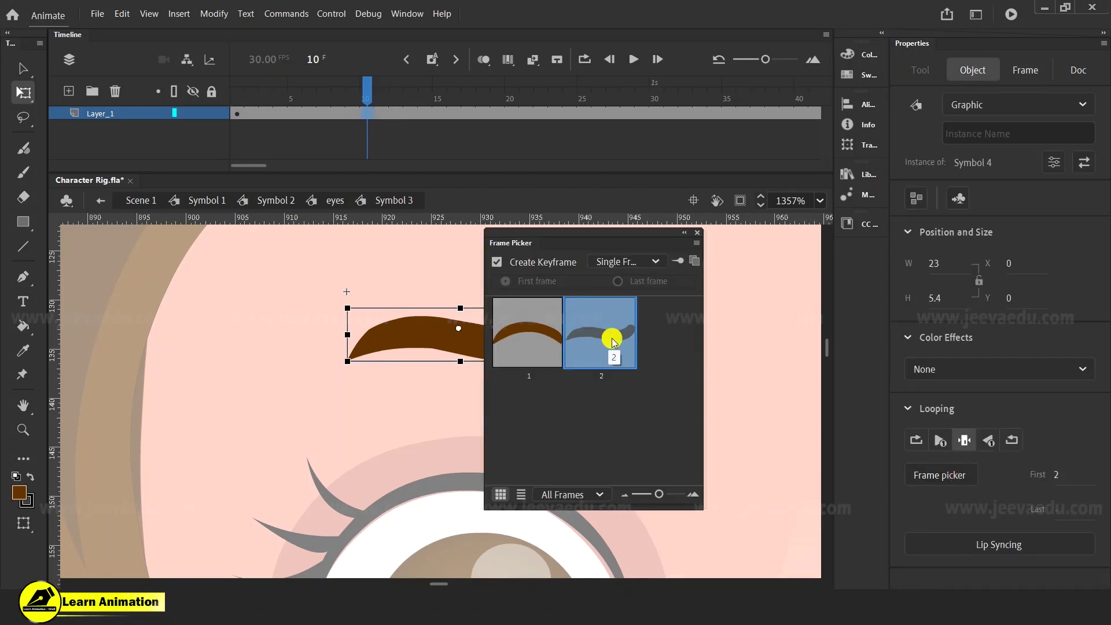
pyautogui.click(367, 114)
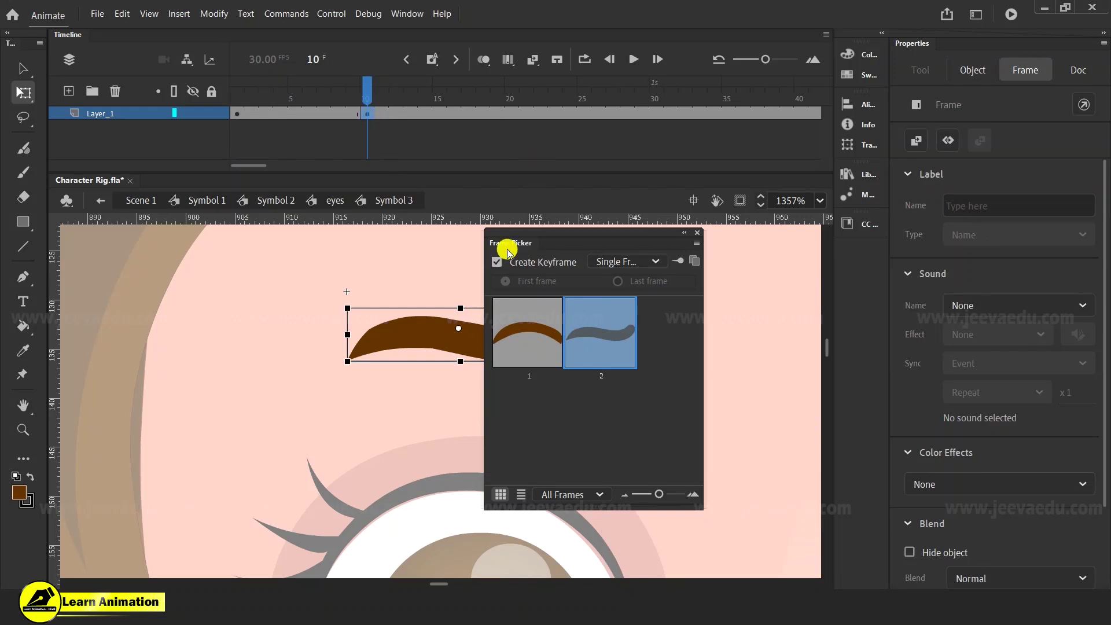
pyautogui.click(595, 389)
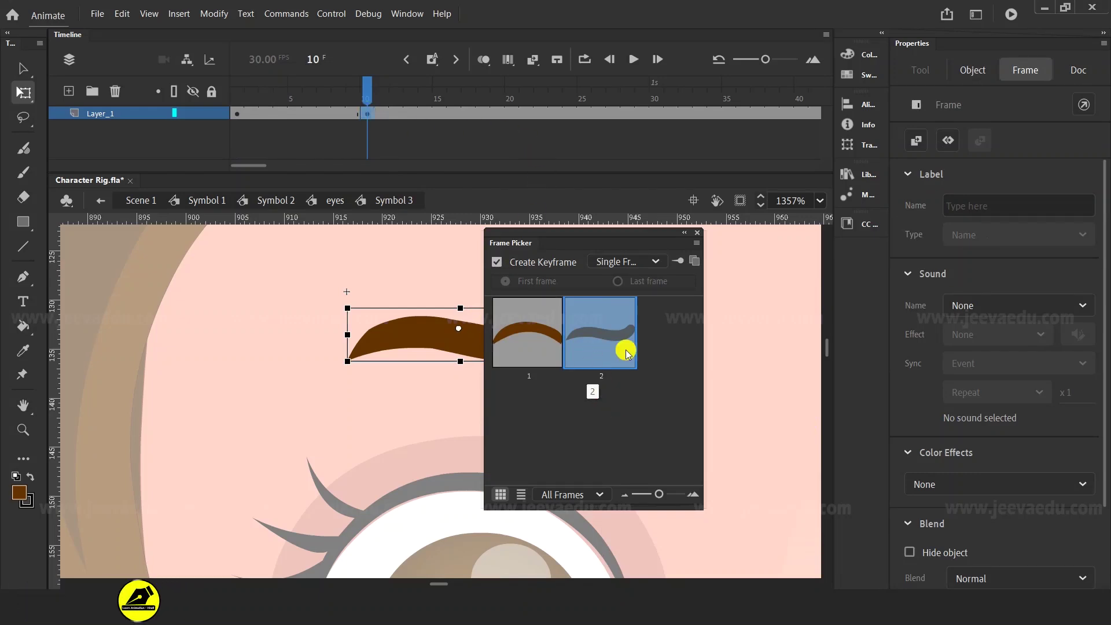
pyautogui.moveTo(622, 247)
pyautogui.mouseDown()
pyautogui.moveTo(722, 342)
pyautogui.moveTo(720, 355)
pyautogui.mouseUp()
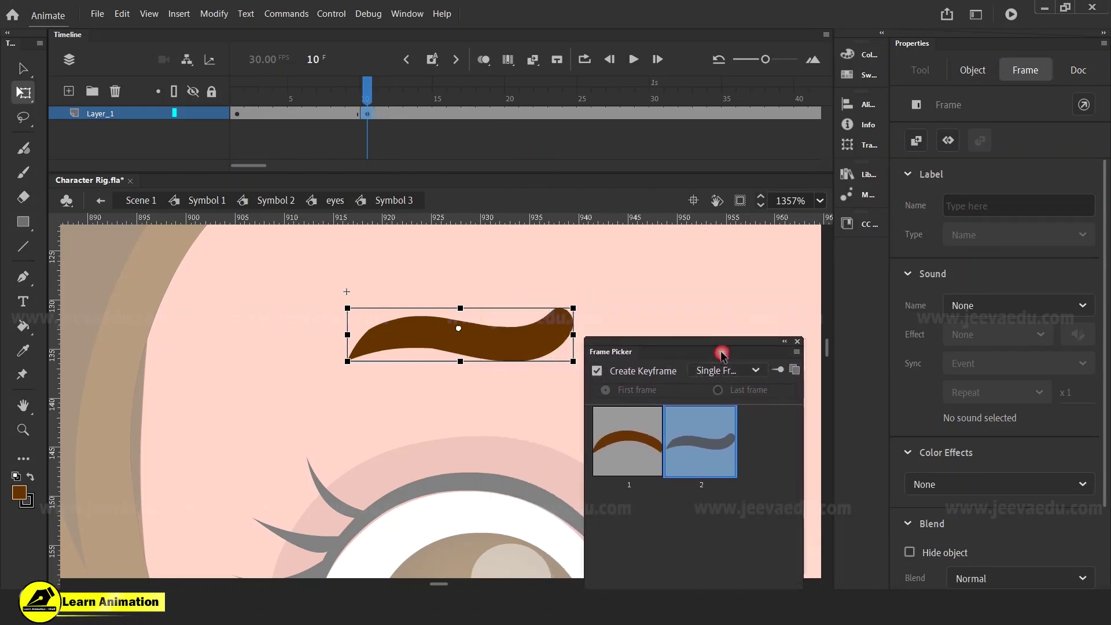
# - Set the eyebrow on frame 1 back to arched shape 1 with the Frame Picker
pyautogui.moveTo(355, 113); pyautogui.dragTo(240, 129)
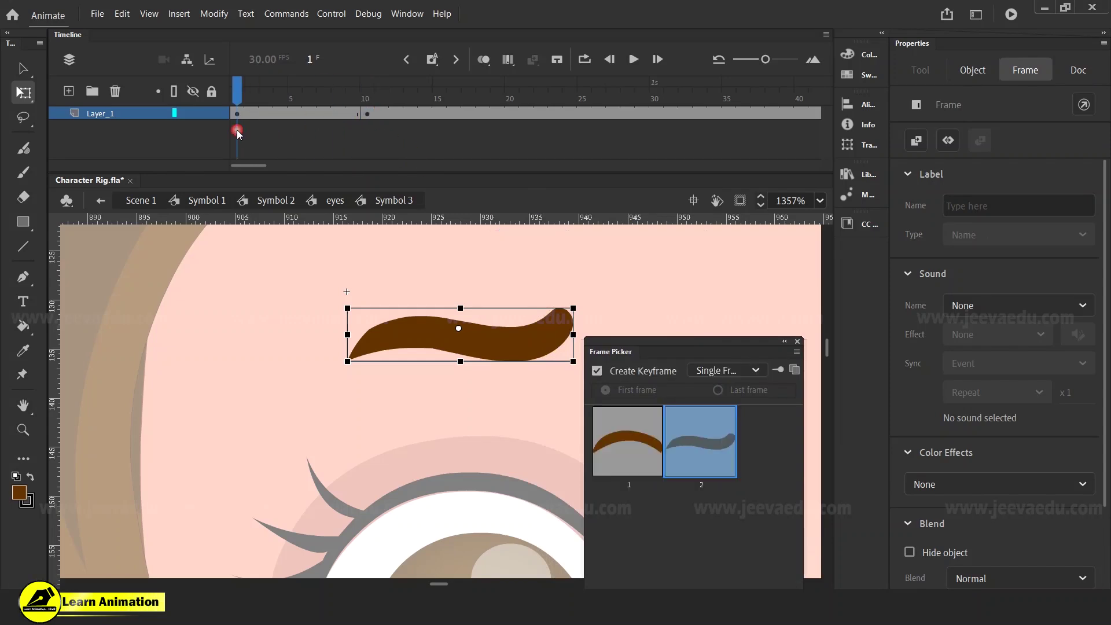
pyautogui.click(240, 129)
pyautogui.click(621, 431)
# - Clear the keyframe at frame 10 and close the Frame Picker
pyautogui.moveTo(301, 95); pyautogui.dragTo(370, 113)
pyautogui.rightClick(370, 114)
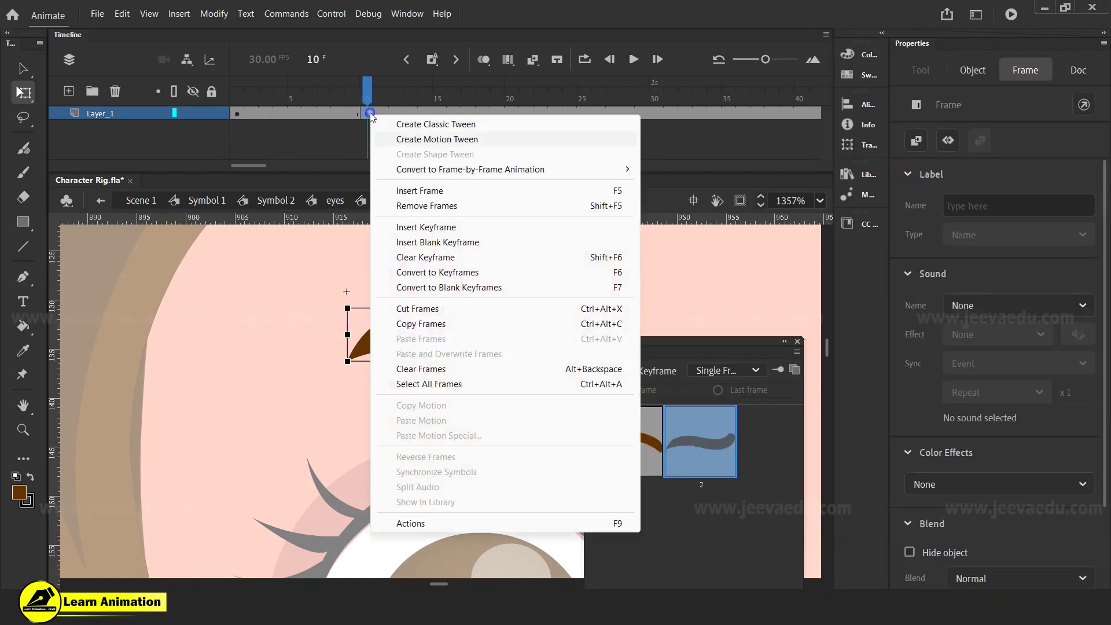
pyautogui.click(409, 257)
pyautogui.click(793, 347)
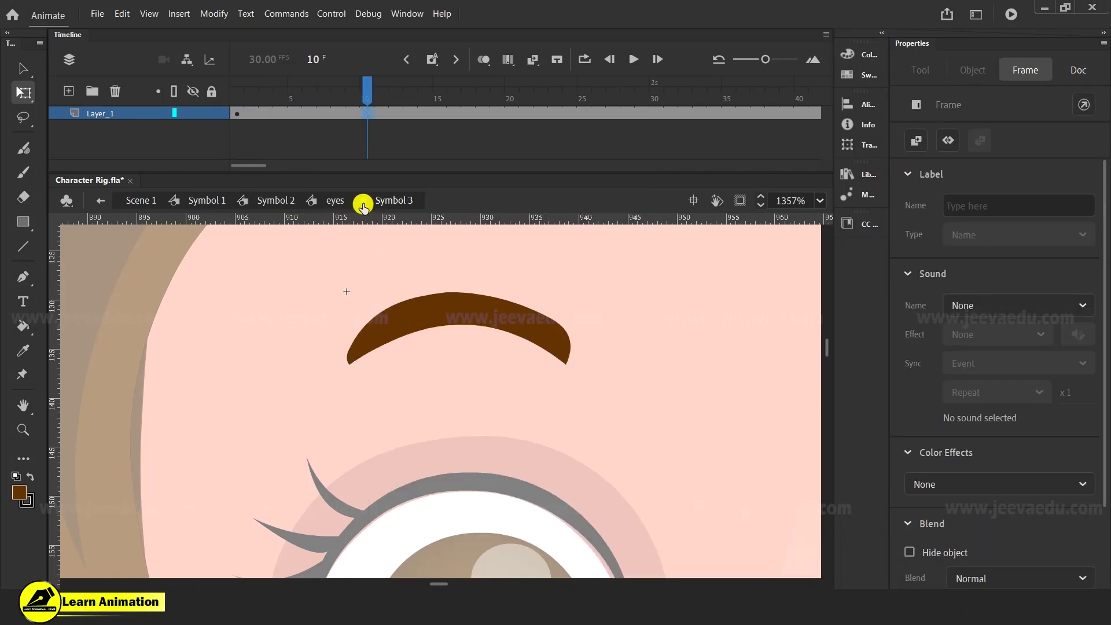
# - Set the nested eyebrow instance to loop and play the timeline to preview its shapes alternating
pyautogui.moveTo(371, 108); pyautogui.dragTo(237, 113)
pyautogui.click(458, 309)
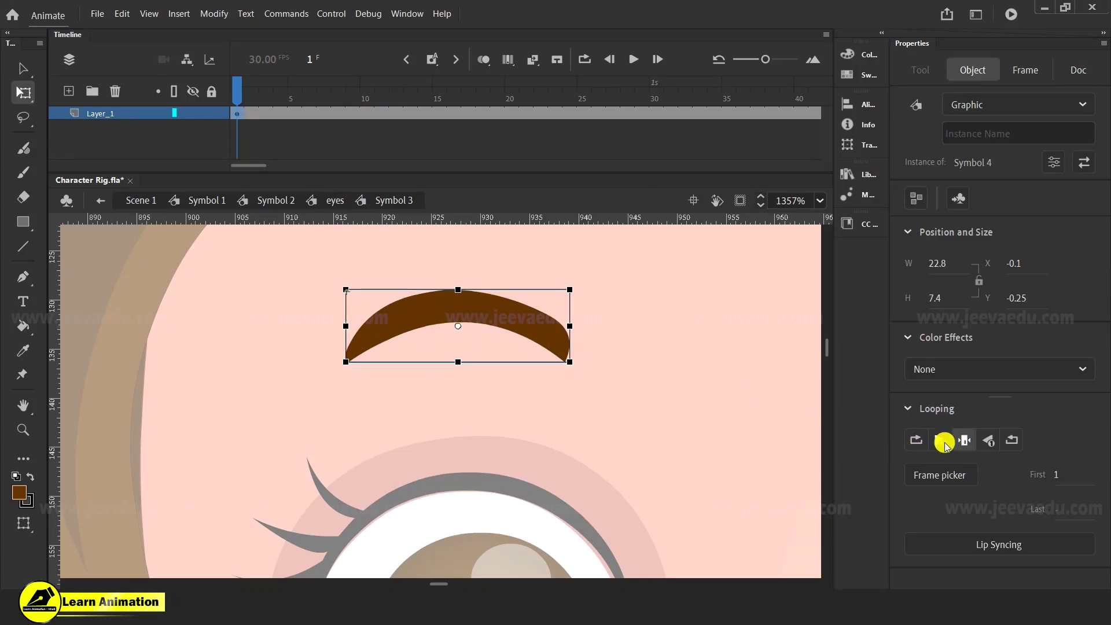
pyautogui.click(916, 440)
pyautogui.press('Return')
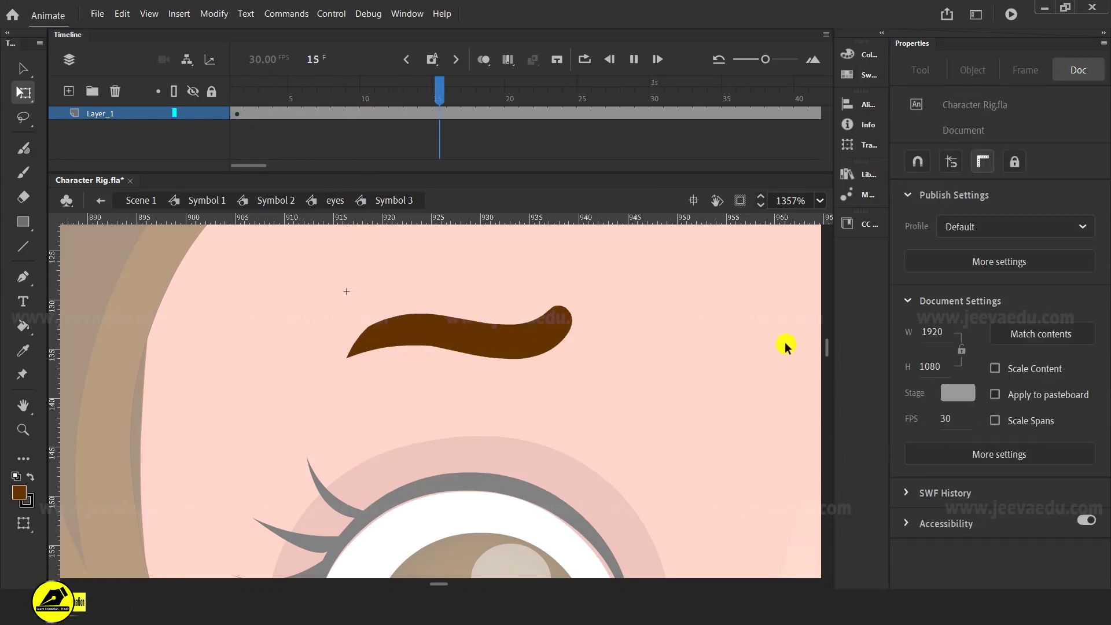
pyautogui.click(416, 122)
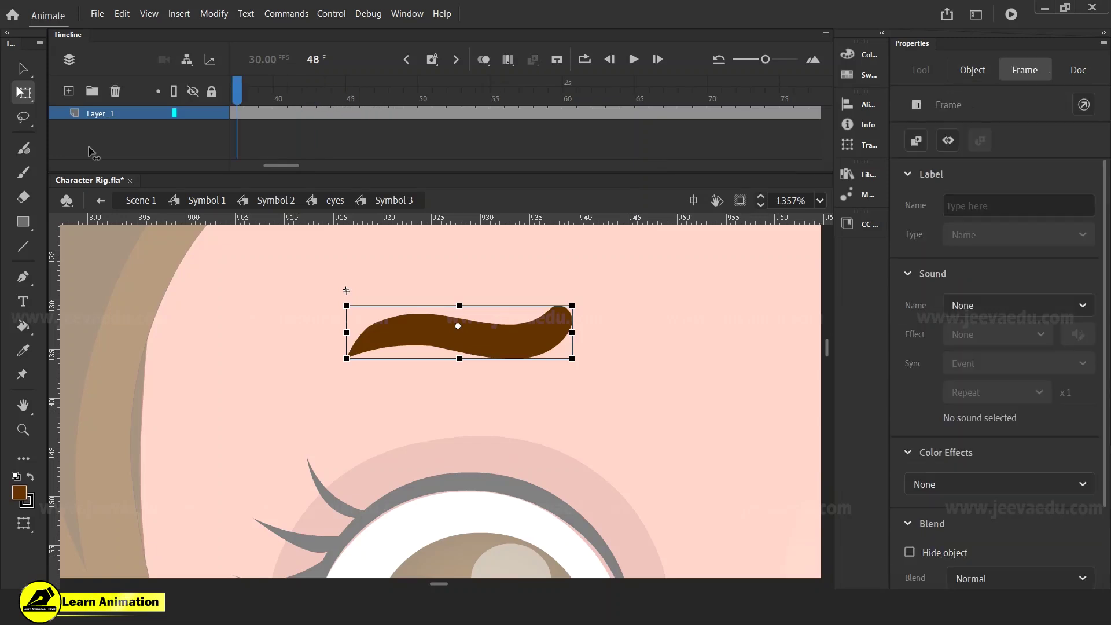
# - Return to frame 1 and set the nested eyebrow instance's looping back to single frame
pyautogui.hotkey('shift', ',')
pyautogui.click(469, 306)
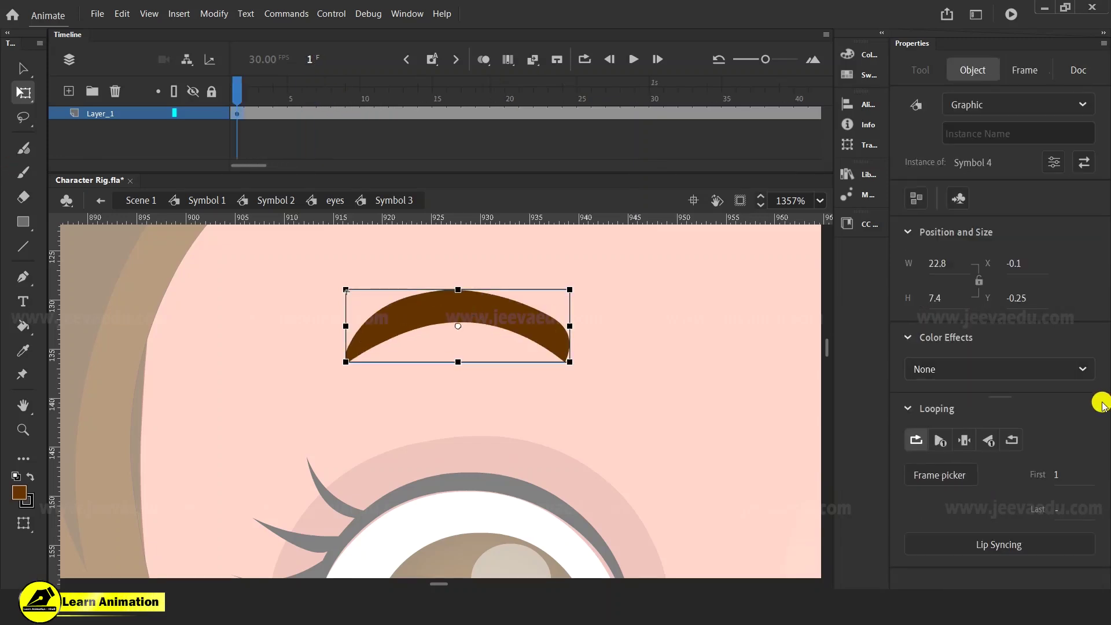
pyautogui.click(964, 439)
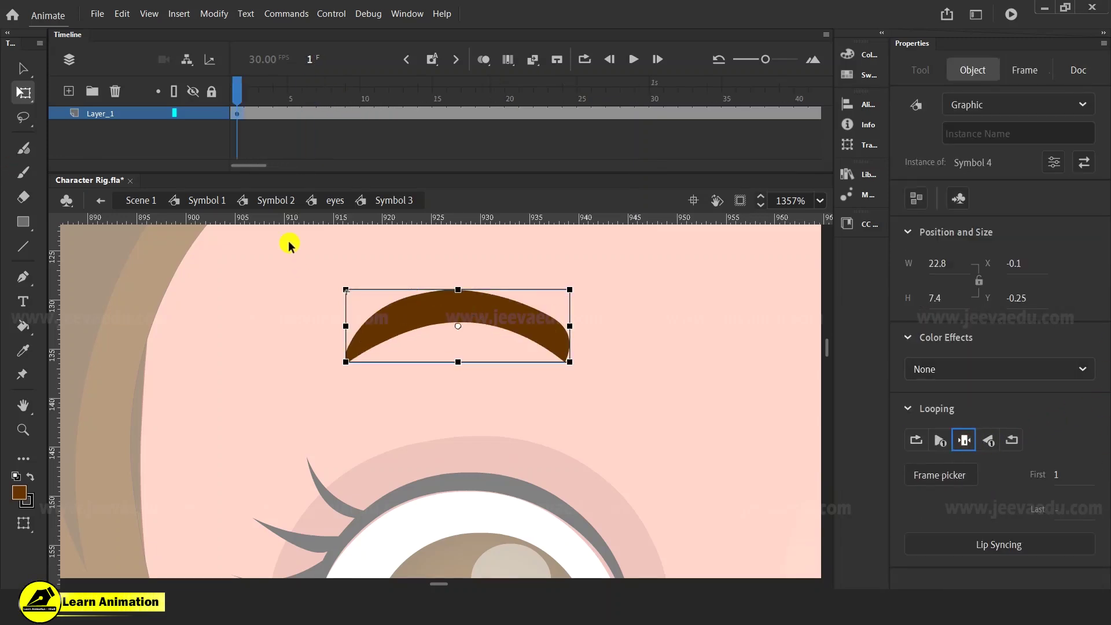
# - Leave the finished eyebrow symbol and return to editing the eyes symbol
pyautogui.click(326, 206)
pyautogui.click(290, 128)
pyautogui.click(189, 135)
pyautogui.press('z')
pyautogui.keyDown('alt'); pyautogui.click(533, 371); pyautogui.keyUp('alt')
pyautogui.moveTo(631, 459); pyautogui.dragTo(548, 449)
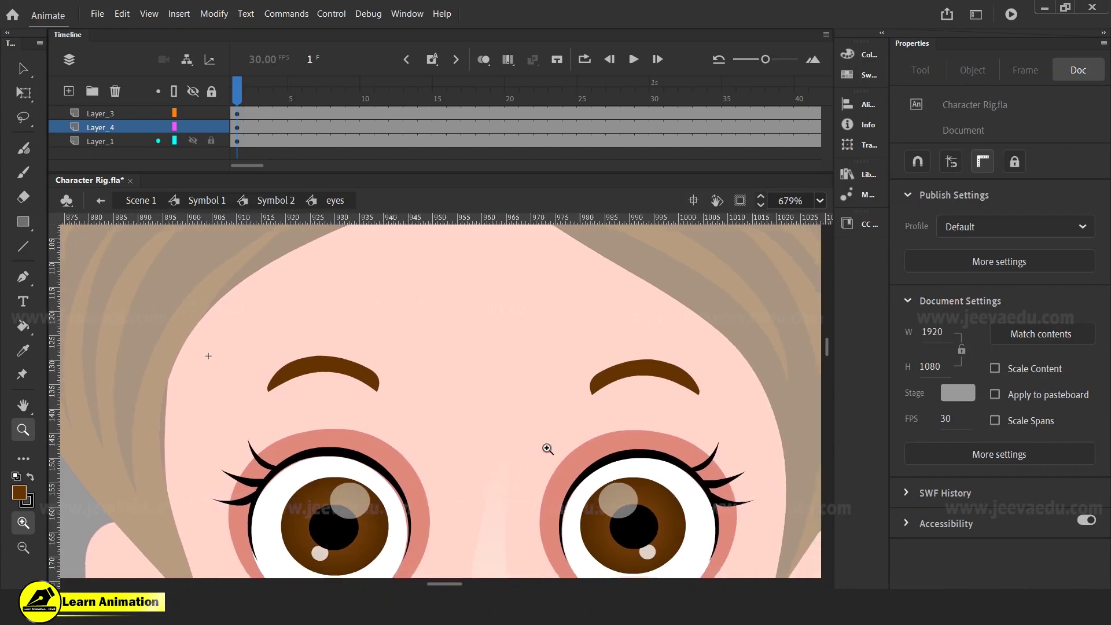
# - Convert the second eyebrow group to a Graphic symbol named Symbol 5 and move its pivot to its lower outer corner
pyautogui.press('v')
pyautogui.click(616, 371)
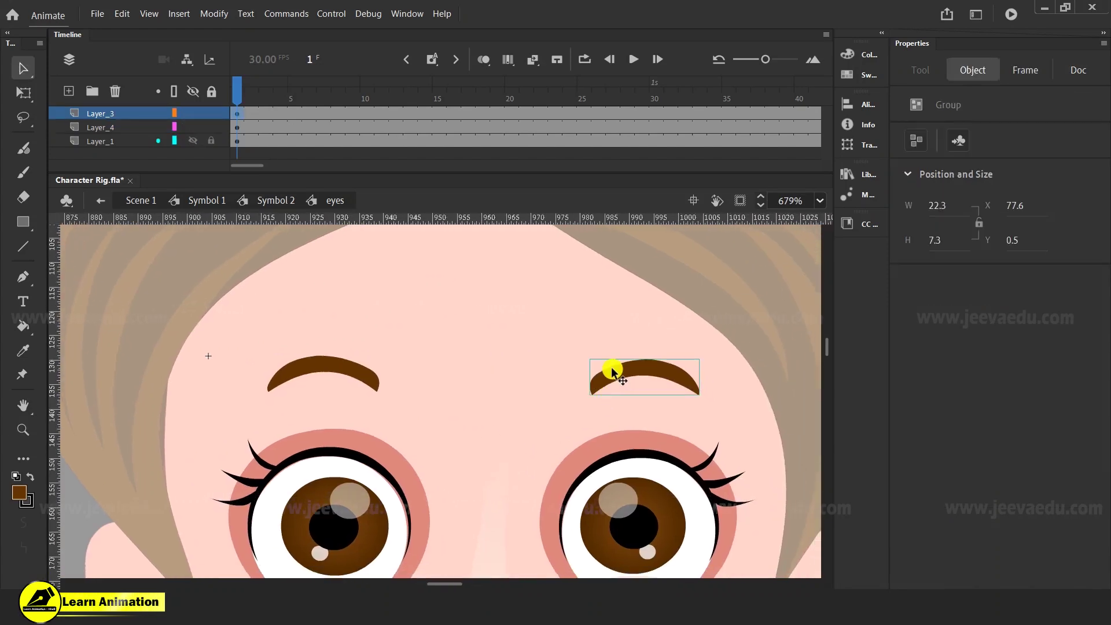
pyautogui.press('F8')
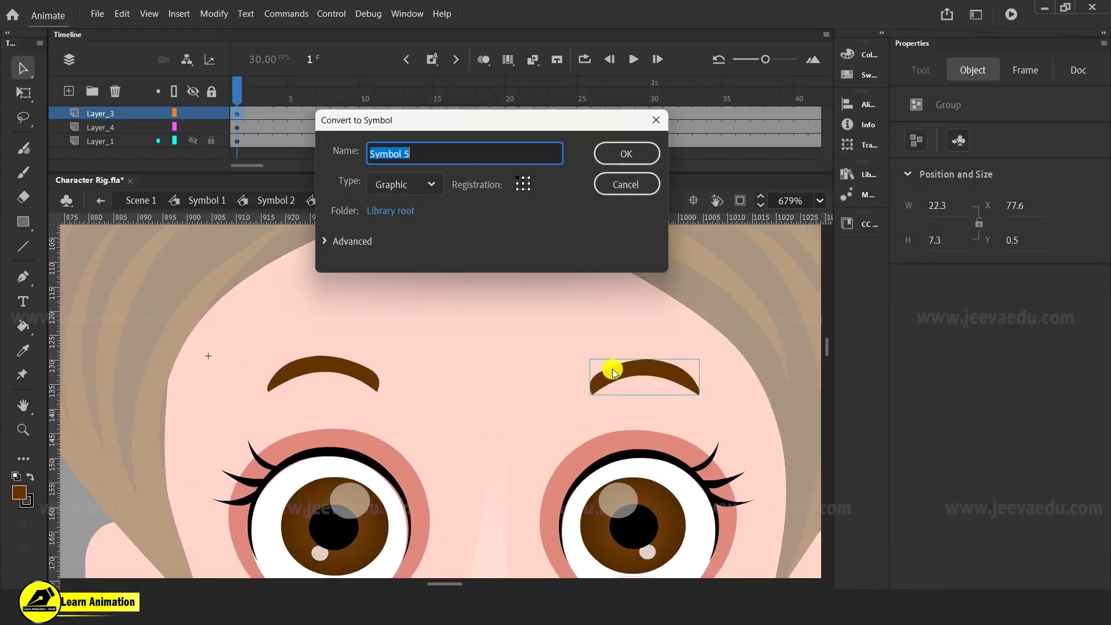
pyautogui.click(628, 154)
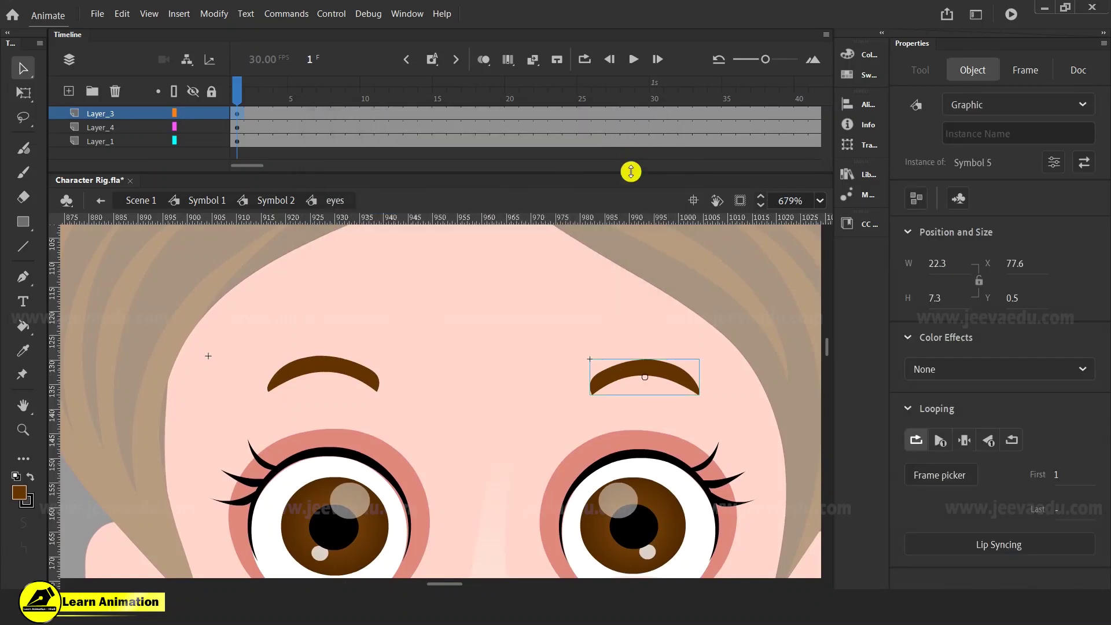
pyautogui.press('q')
pyautogui.click(645, 386)
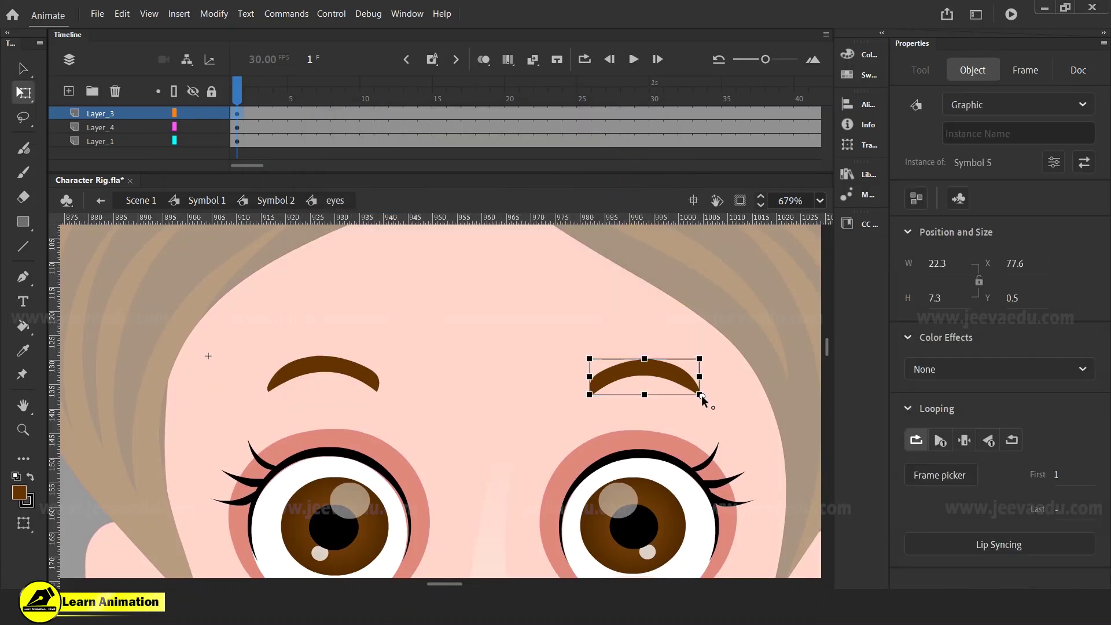
# - Open Symbol 5 for editing and convert its eyebrow group to a nested Graphic symbol named Symbol 6
pyautogui.doubleClick(677, 375)
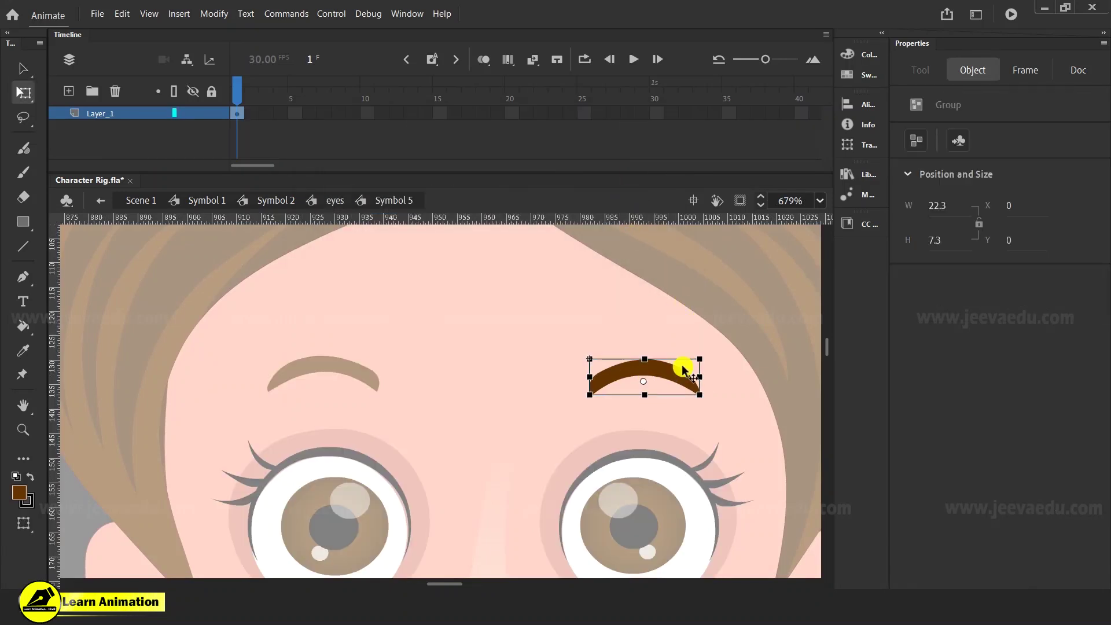
pyautogui.press('F8')
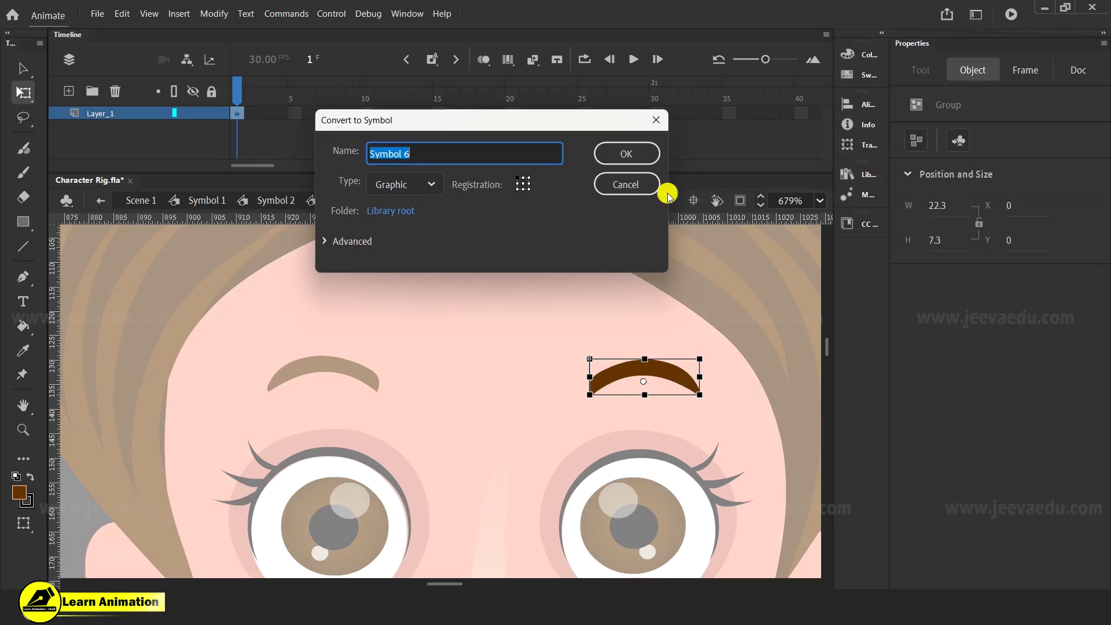
pyautogui.click(641, 155)
# - Extend Symbol 5's Layer_1 with inserted frames past frame 40 and return to frame 1
pyautogui.moveTo(426, 113); pyautogui.dragTo(586, 115)
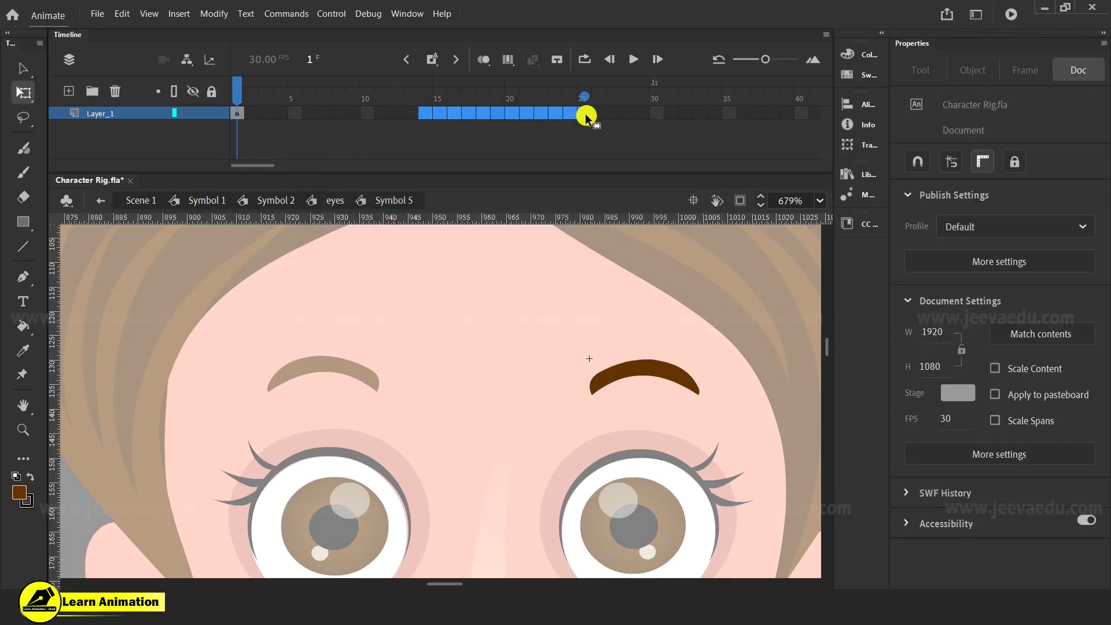
pyautogui.press('F5')
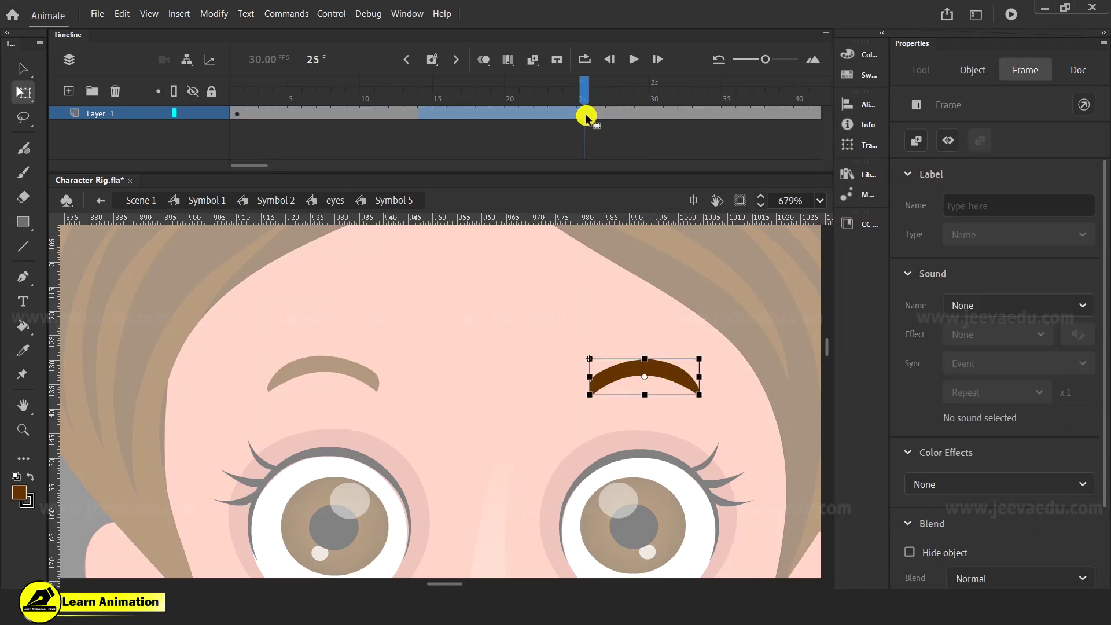
pyautogui.moveTo(584, 88); pyautogui.dragTo(3, 233)
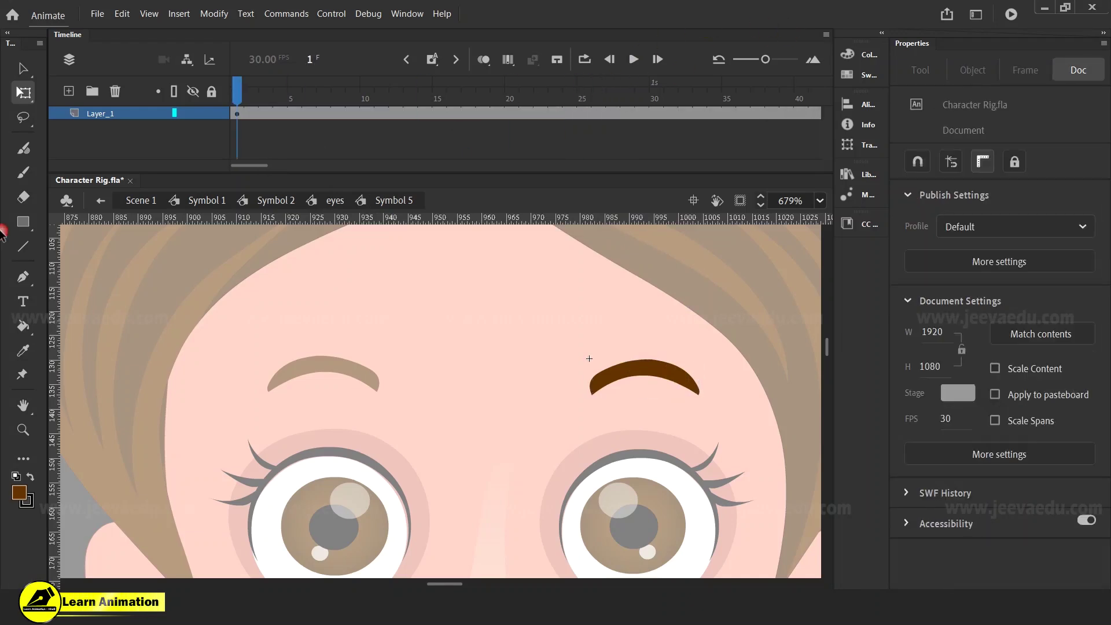
# - Set the nested Symbol 6 instance's looping to single frame and return to the eyes symbol
pyautogui.click(647, 358)
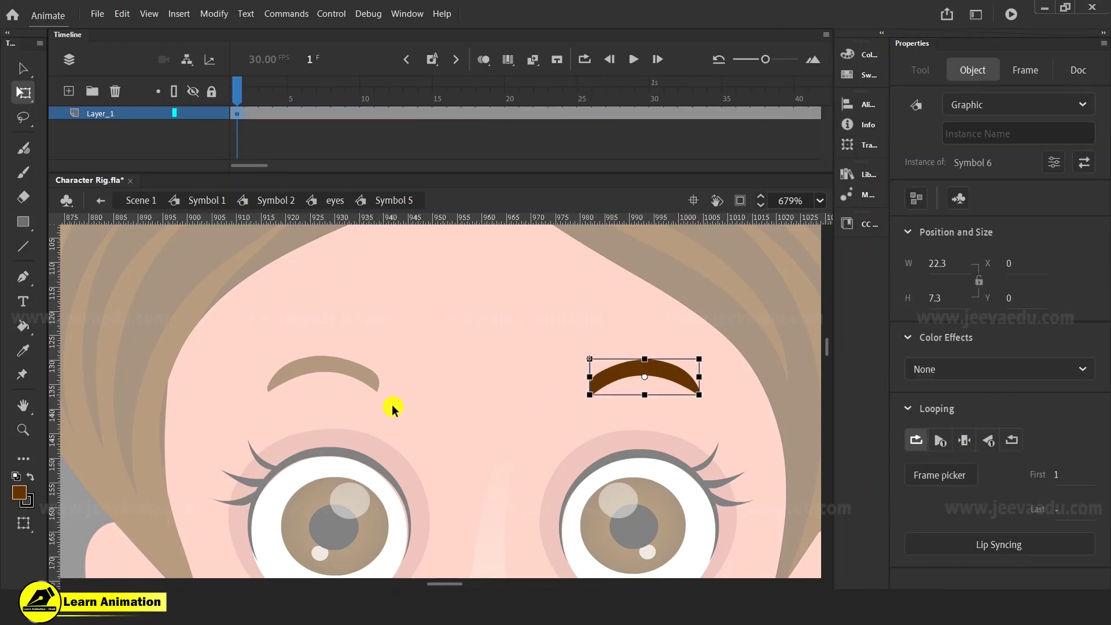
pyautogui.click(965, 441)
pyautogui.doubleClick(512, 410)
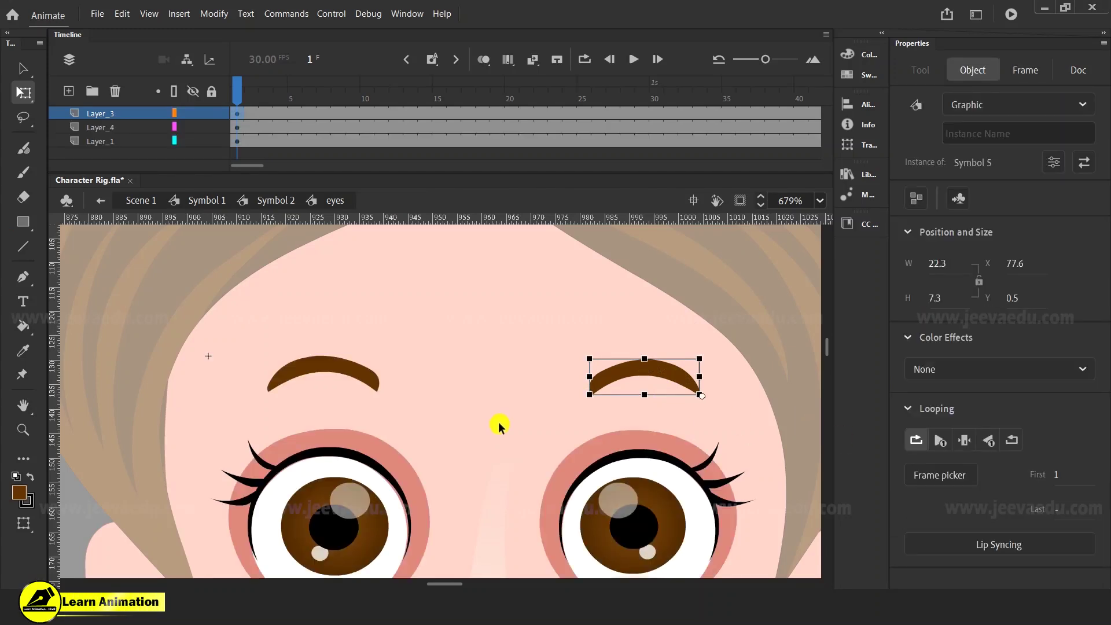
# - Cut both eyes' upper lash groups, paste them in place on a new layer above Layer_1, and break them apart
pyautogui.moveTo(493, 470); pyautogui.dragTo(494, 424)
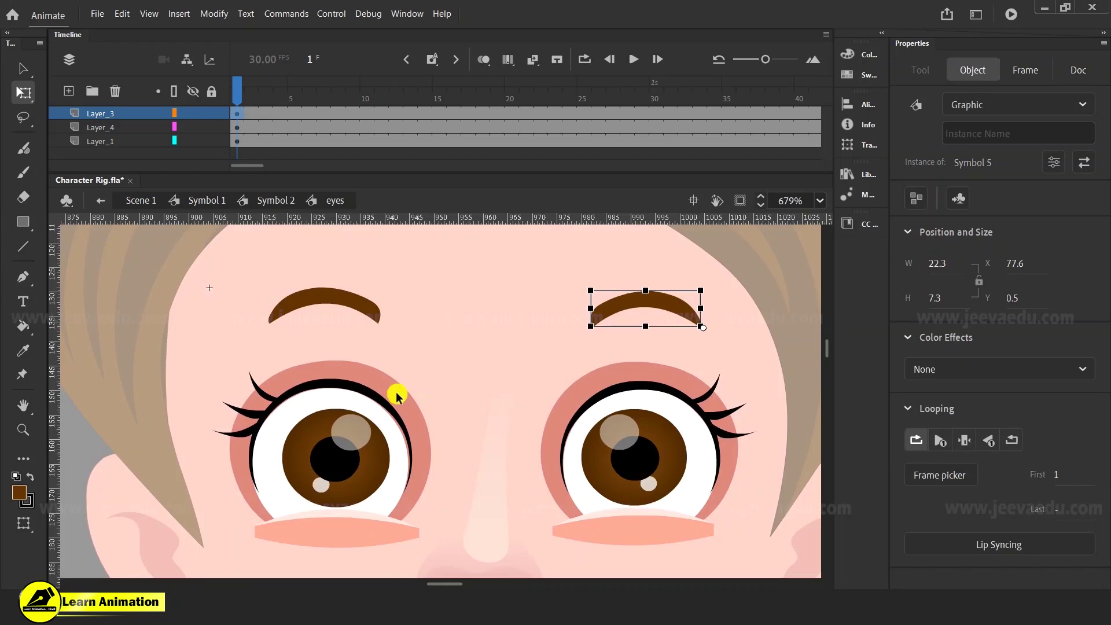
pyautogui.press('v')
pyautogui.click(345, 390)
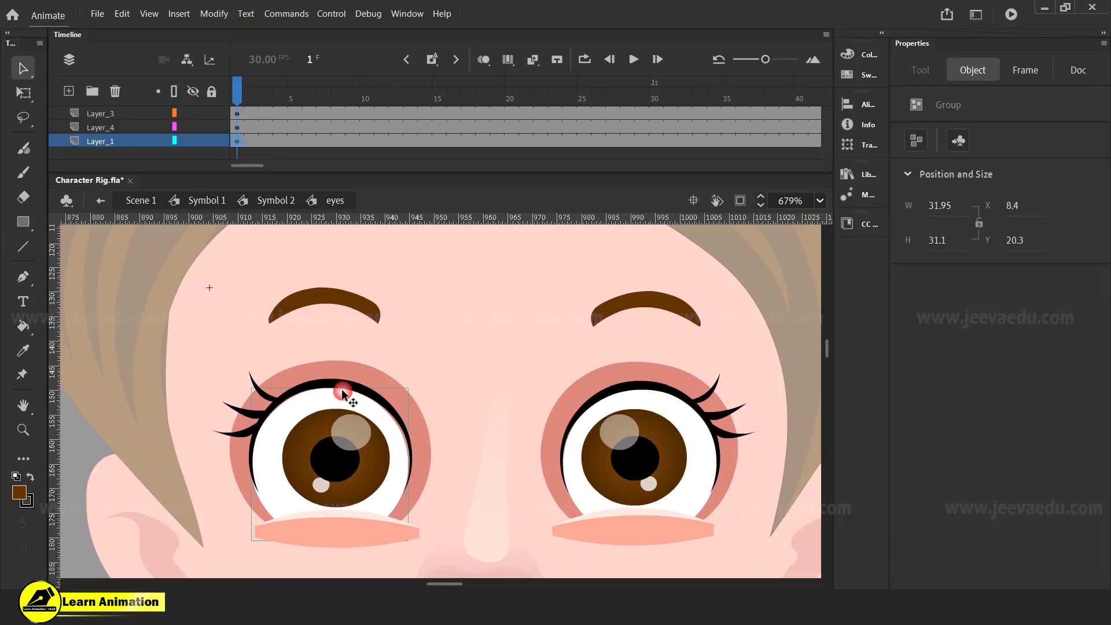
pyautogui.keyDown('shift'); pyautogui.click(650, 389); pyautogui.keyUp('shift')
pyautogui.moveTo(650, 391); pyautogui.dragTo(634, 335)
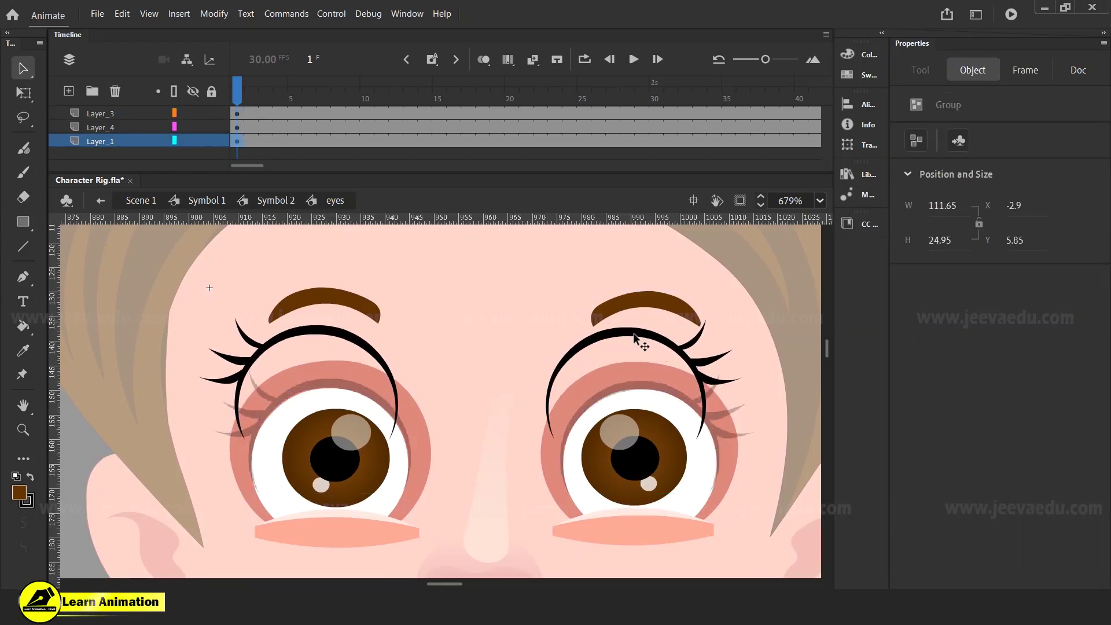
pyautogui.hotkey('ctrl', 'z')
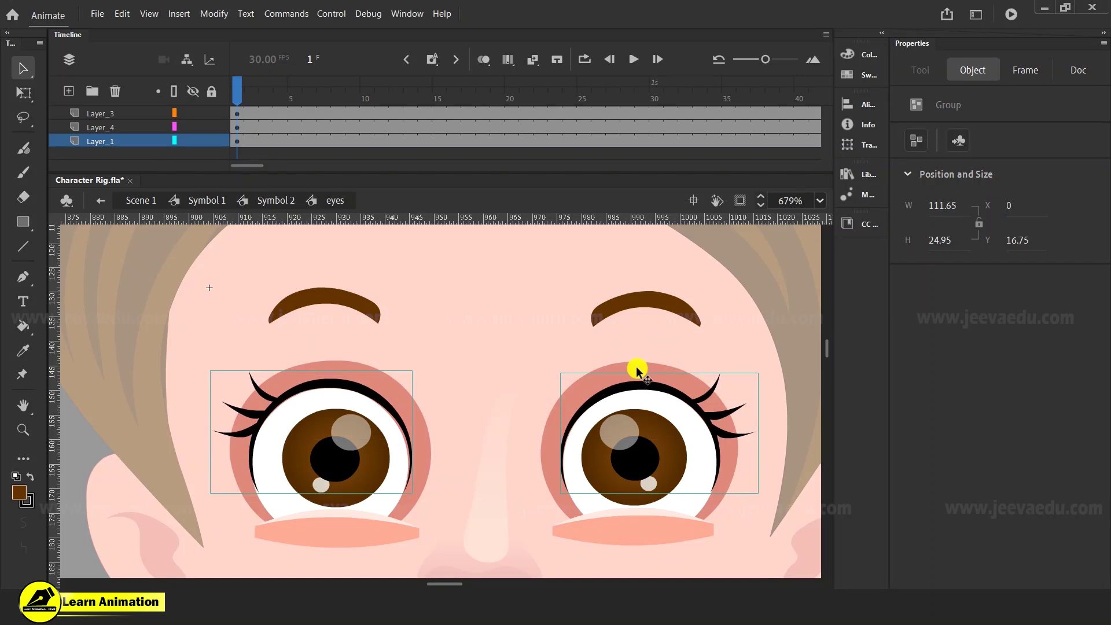
pyautogui.hotkey('ctrl', 'x')
pyautogui.click(69, 92)
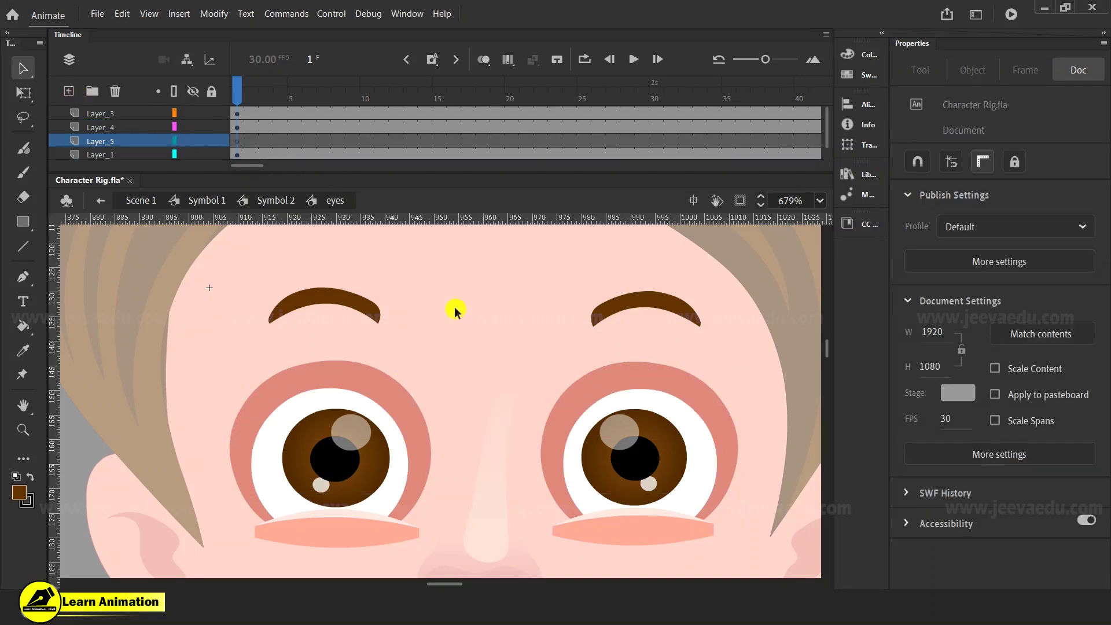
pyautogui.rightClick(452, 287)
pyautogui.click(500, 341)
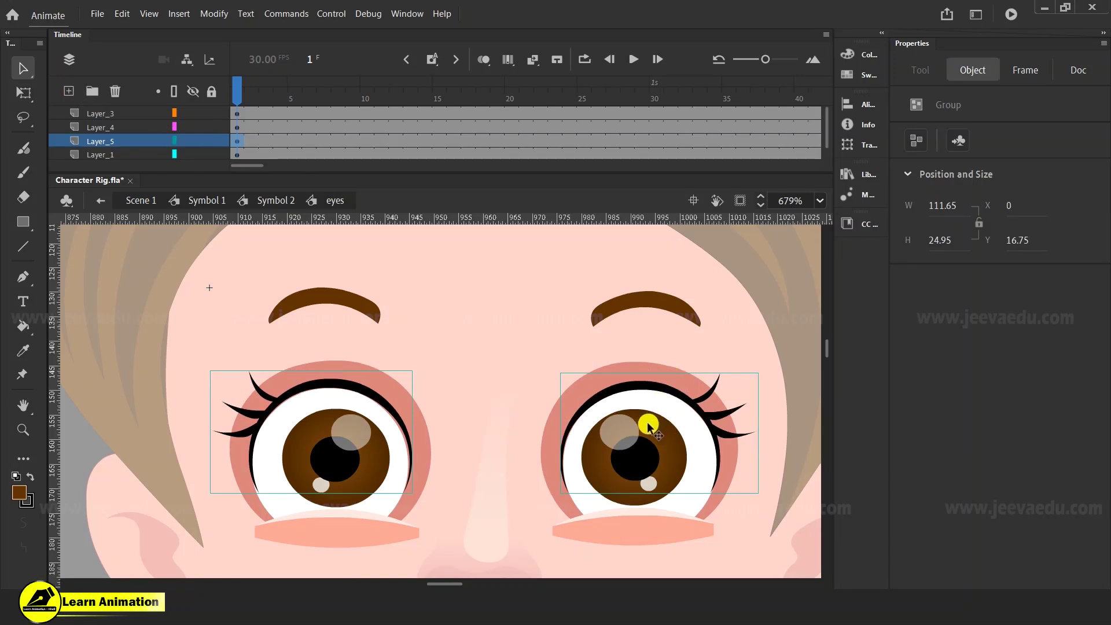
pyautogui.hotkey('ctrl', 'b')
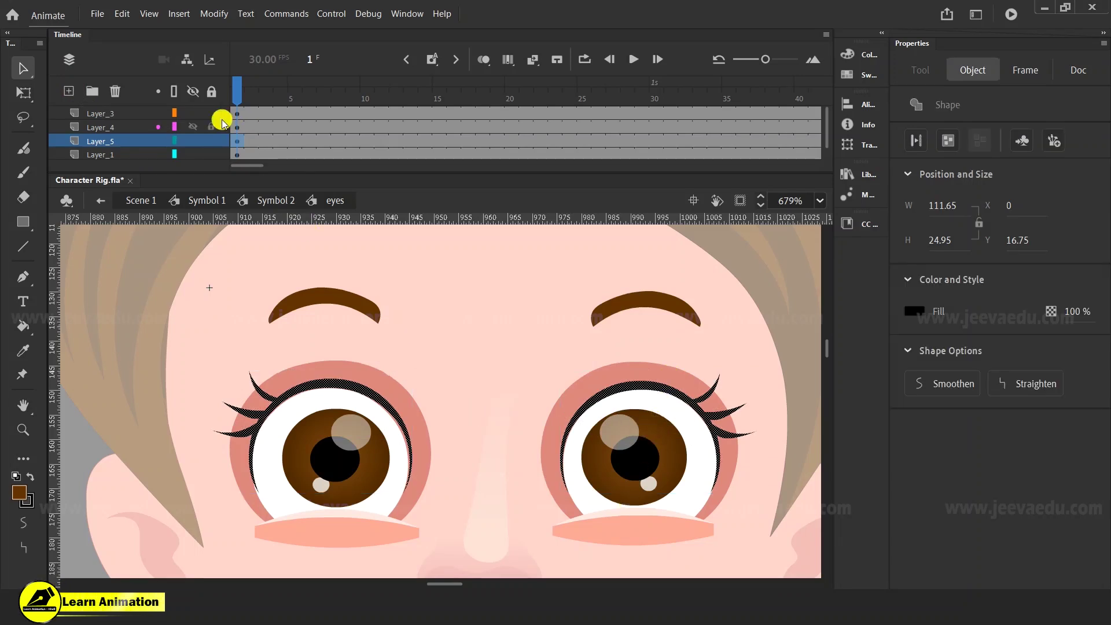
# - Hide Layer_3, Layer_4 and Layer_5, and make Layer_1 the active layer
pyautogui.click(193, 113)
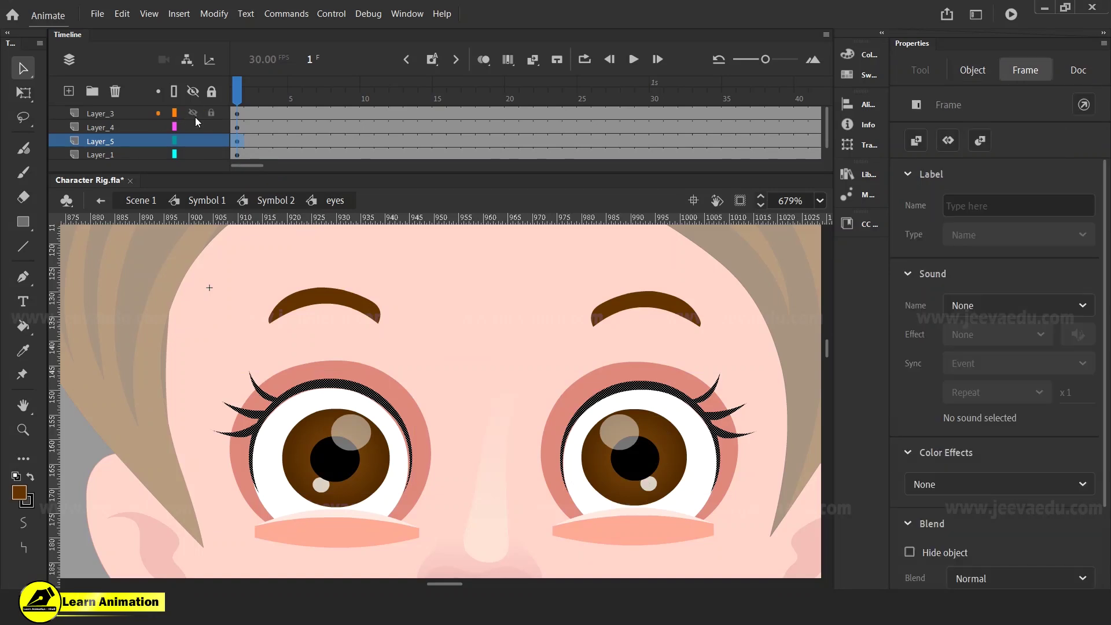
pyautogui.click(193, 127)
pyautogui.click(193, 141)
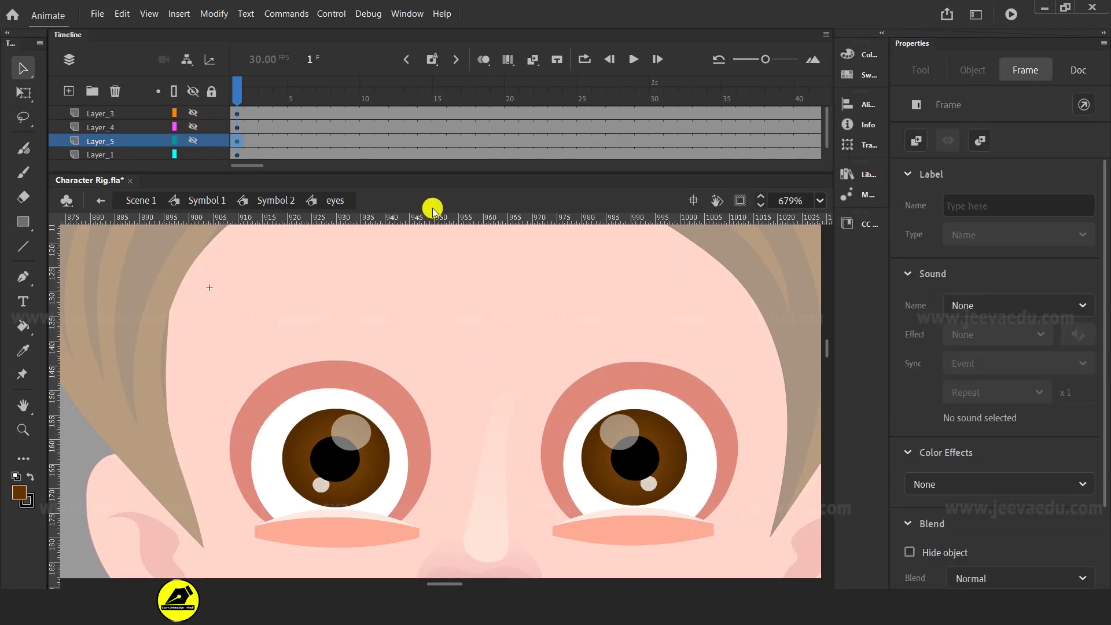
pyautogui.click(111, 155)
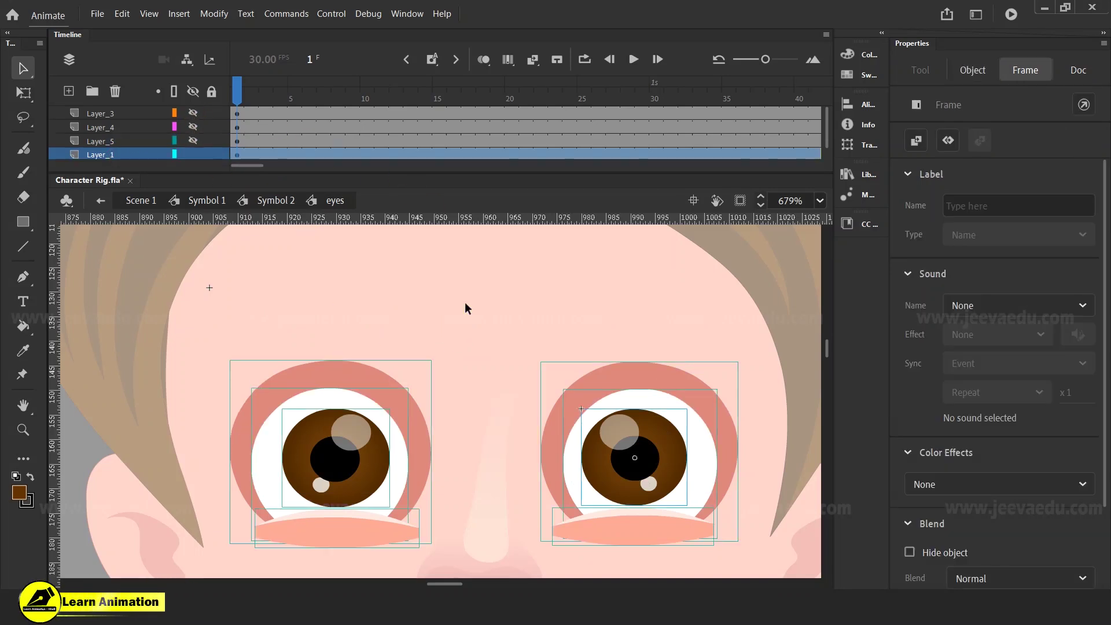
pyautogui.click(468, 308)
# - Cut both irises from Layer_1 and paste them in place on a new layer directly above it
pyautogui.click(367, 459)
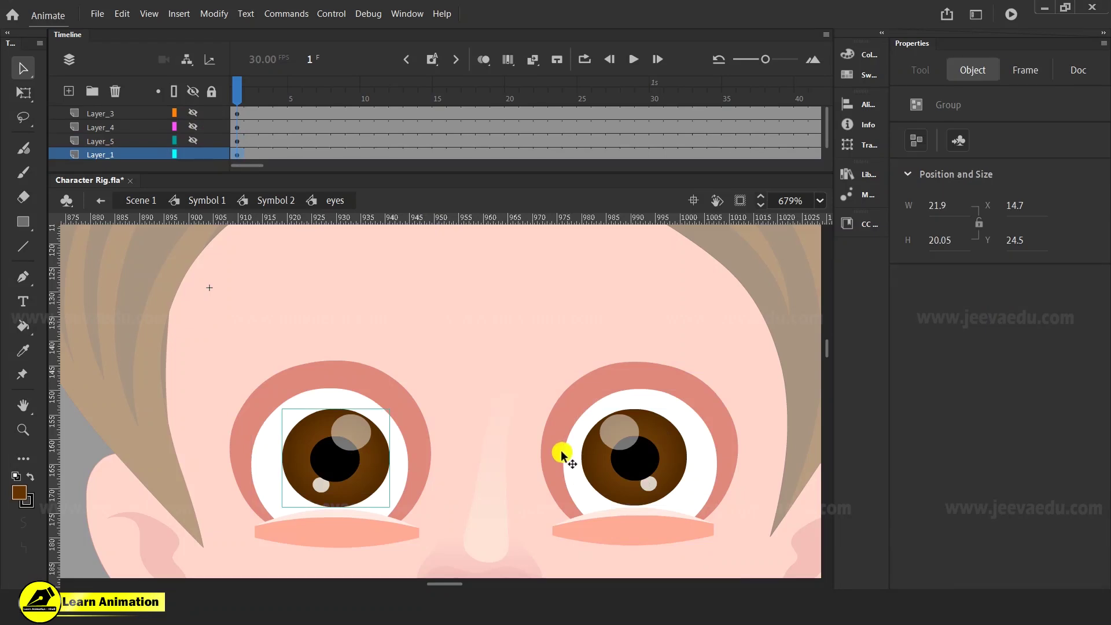
pyautogui.press('z')
pyautogui.keyDown('alt'); pyautogui.click(540, 459); pyautogui.keyUp('alt')
pyautogui.keyDown('alt'); pyautogui.click(494, 449); pyautogui.keyUp('alt')
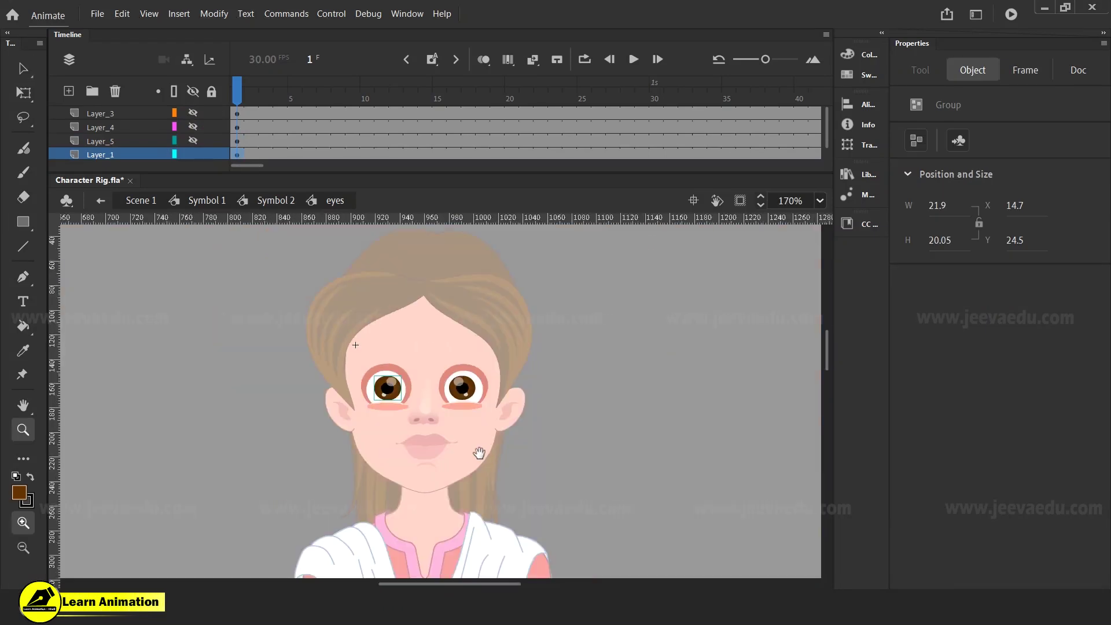
pyautogui.click(478, 449)
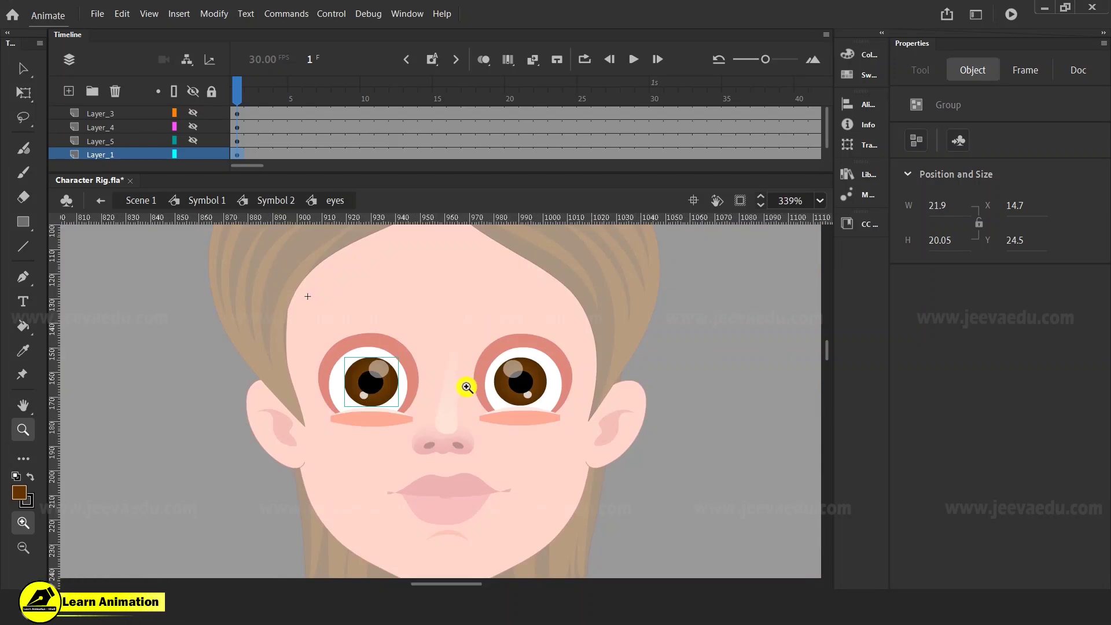
pyautogui.press('v')
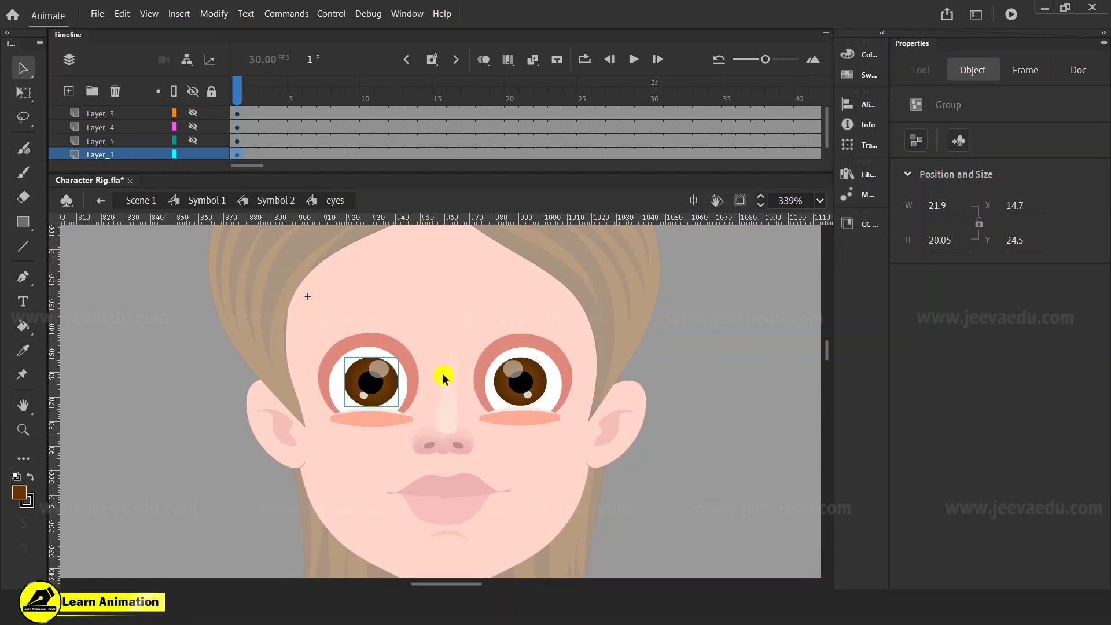
pyautogui.keyDown('shift'); pyautogui.click(519, 384); pyautogui.keyUp('shift')
pyautogui.press('Delete')
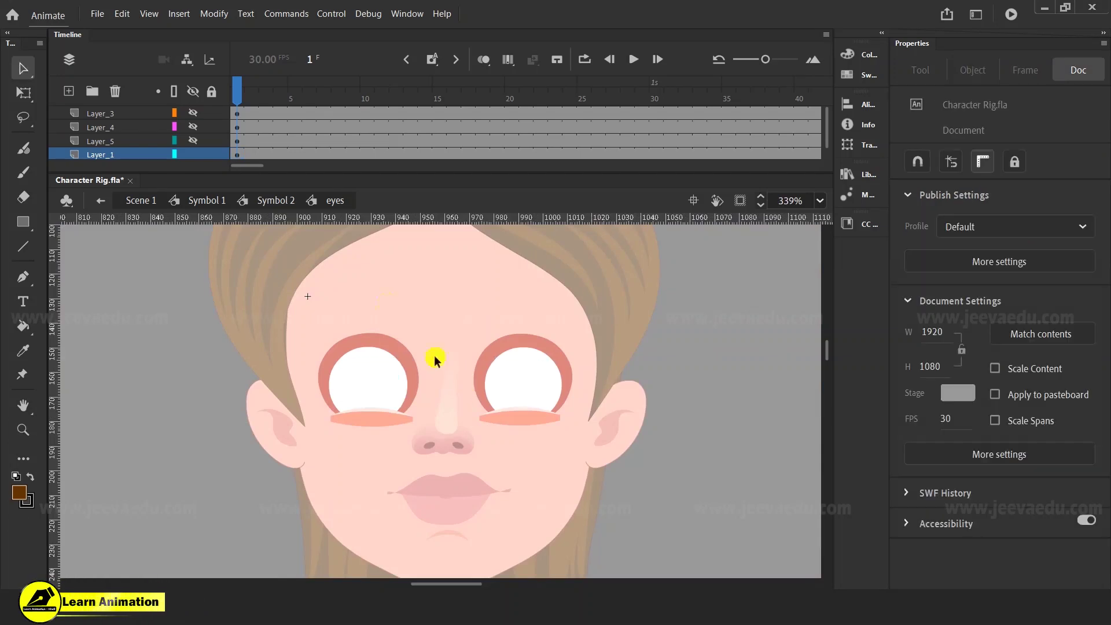
pyautogui.click(69, 91)
pyautogui.rightClick(132, 327)
pyautogui.click(195, 381)
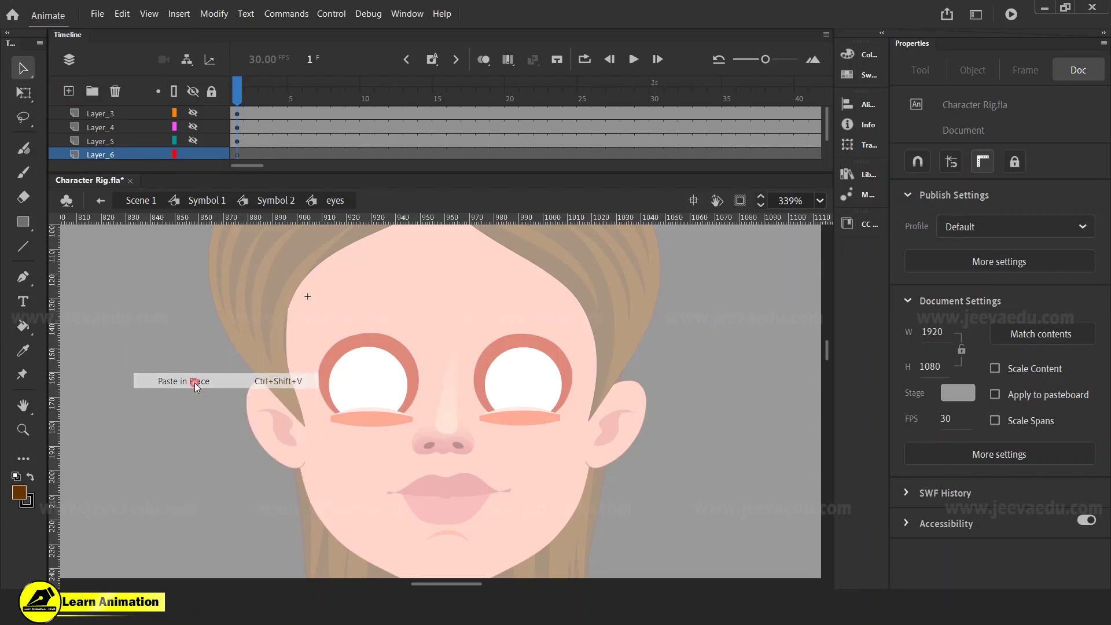
# - Convert the two irises into one Graphic symbol named Symbol 7 and hide Layer_6
pyautogui.press('F8')
pyautogui.click(613, 154)
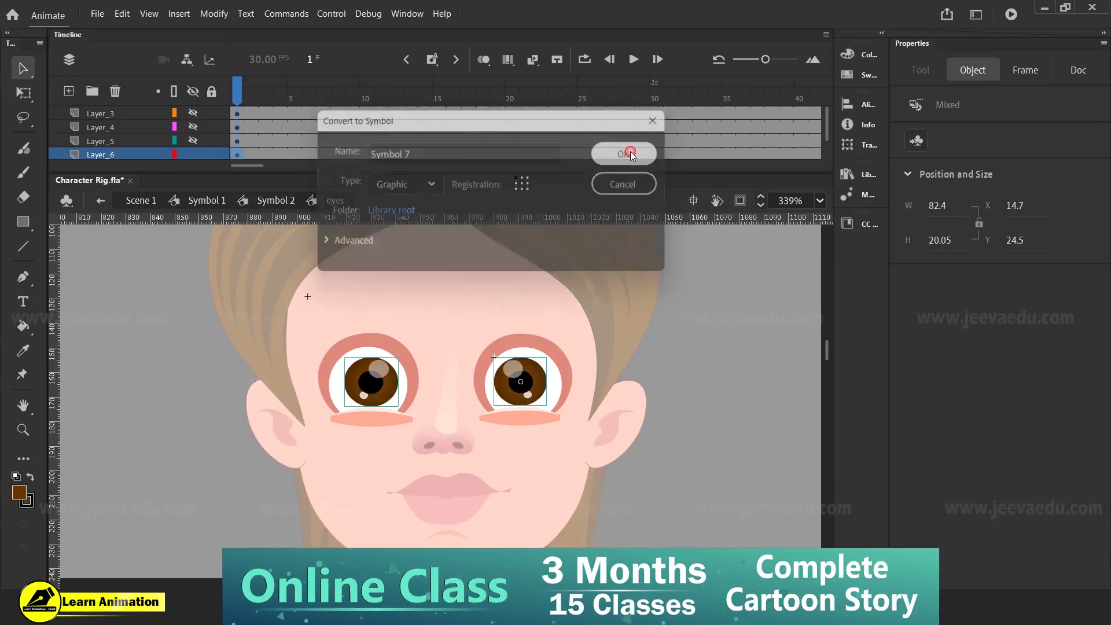
pyautogui.moveTo(376, 384); pyautogui.dragTo(383, 381)
pyautogui.hotkey('ctrl', 'z')
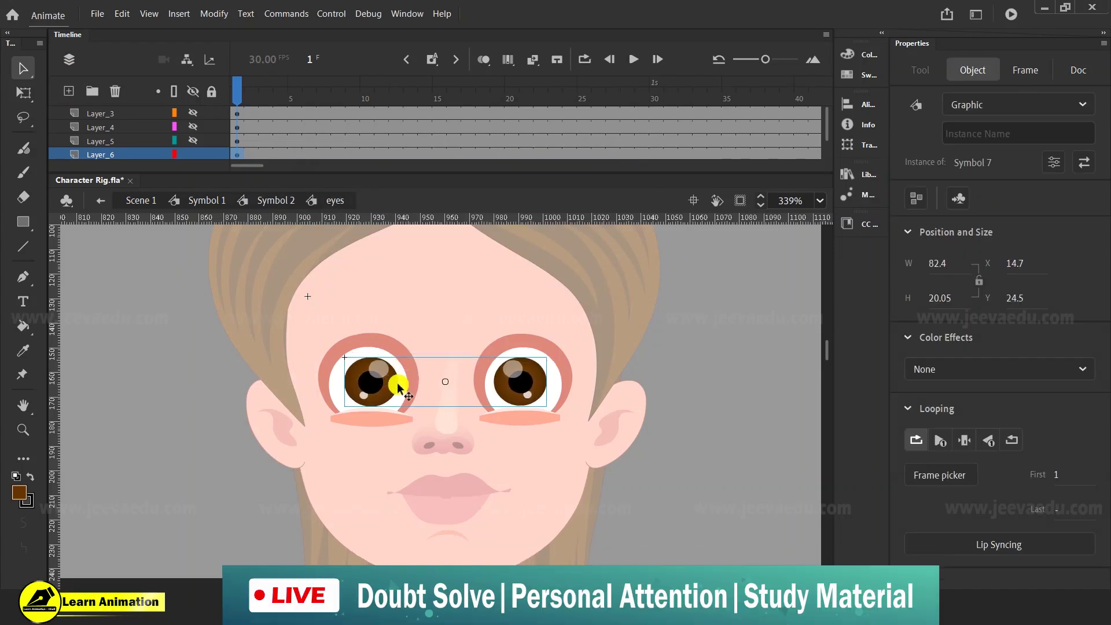
pyautogui.click(193, 154)
pyautogui.scroll(-1, 192, 153)
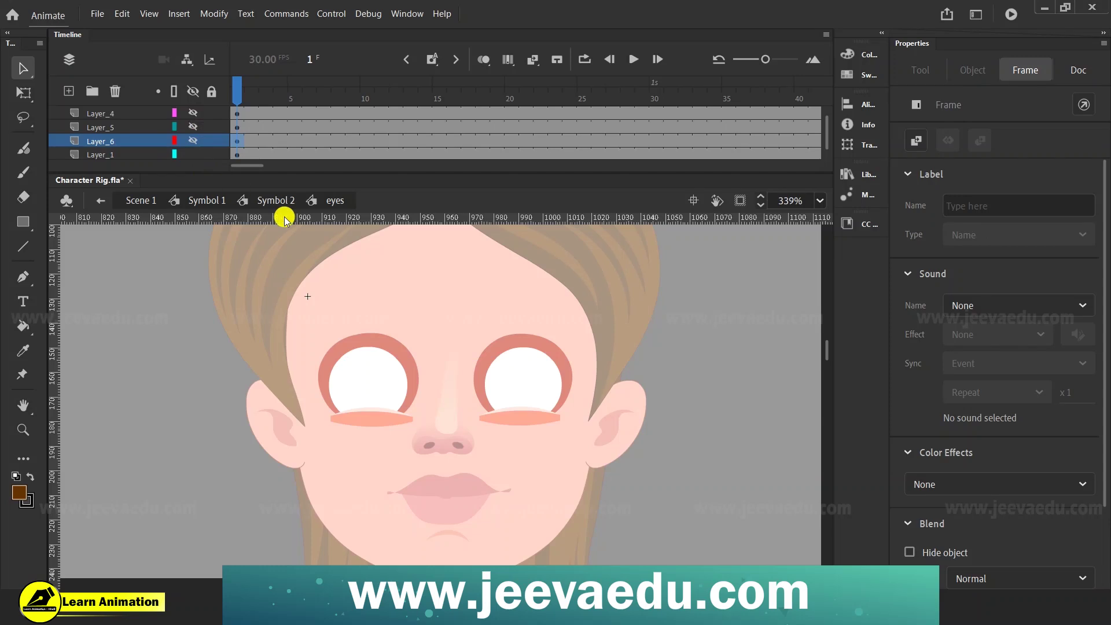
pyautogui.click(384, 422)
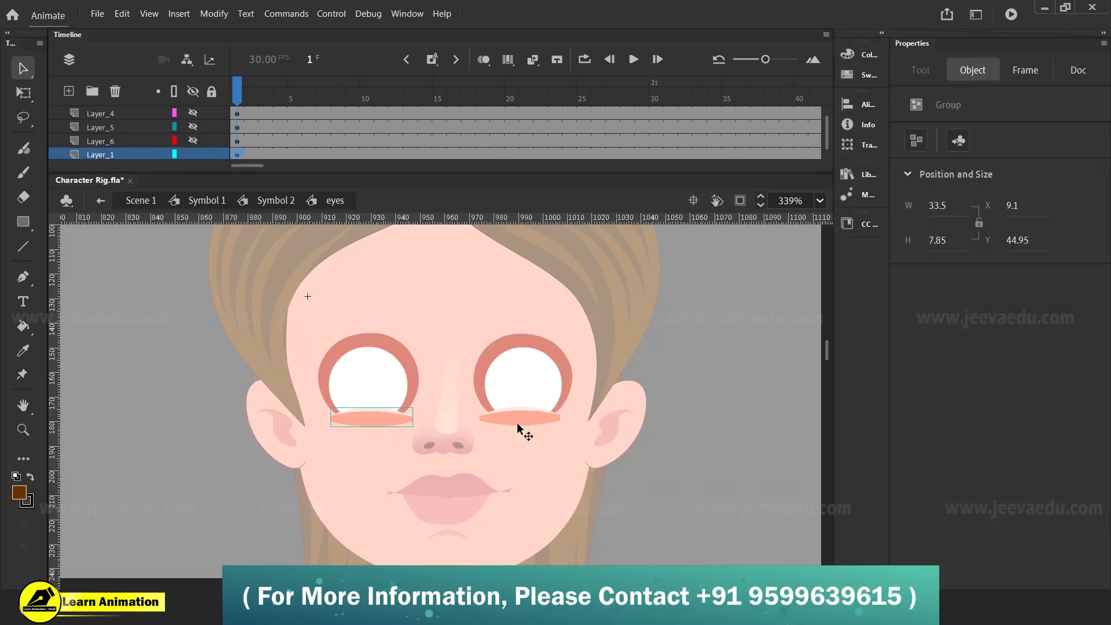
pyautogui.keyDown('shift'); pyautogui.click(515, 419); pyautogui.keyUp('shift')
pyautogui.hotkey('ctrl', 'g')
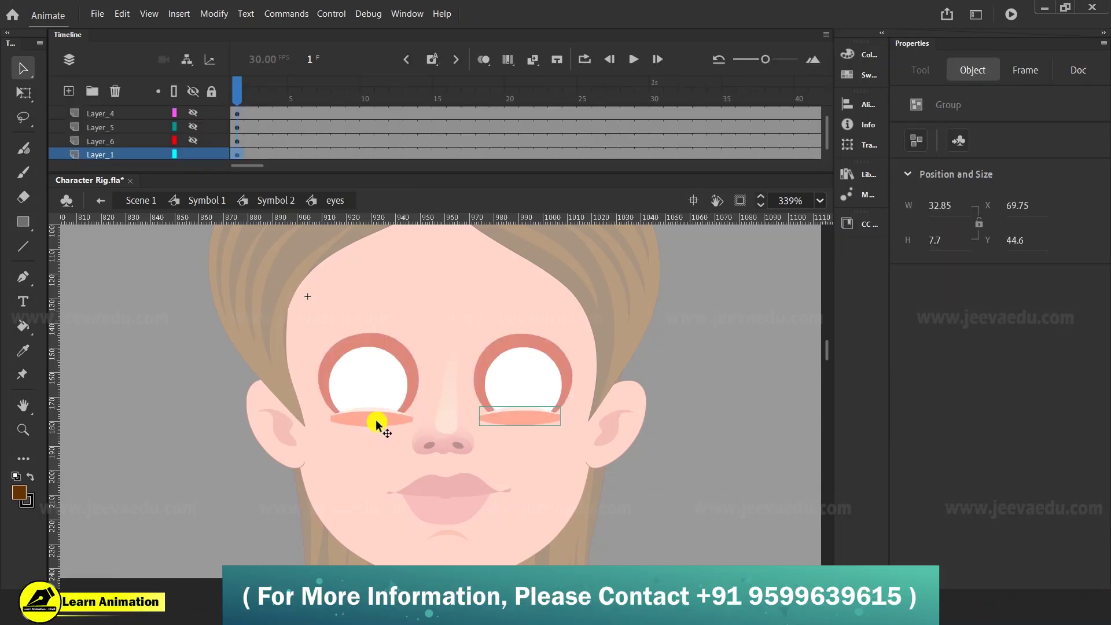
pyautogui.click(502, 400)
# - Cut both lower eyelid groups from Layer_1 and paste them in place on a new layer directly above it
pyautogui.press('z')
pyautogui.click(453, 422)
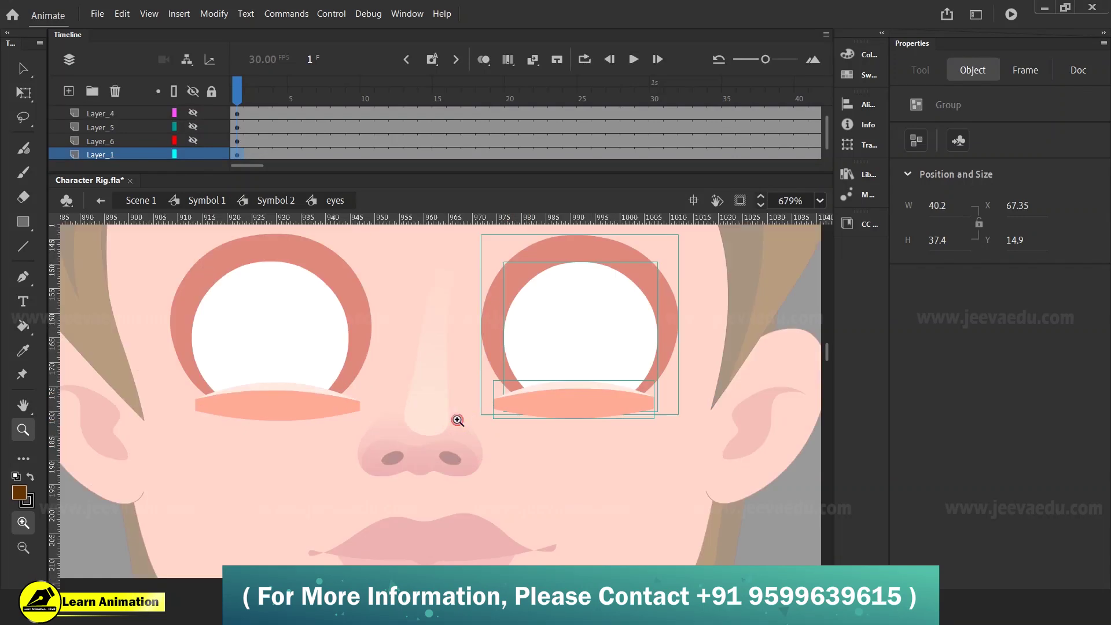
pyautogui.press('v')
pyautogui.click(504, 450)
pyautogui.click(347, 412)
pyautogui.keyDown('shift'); pyautogui.click(577, 407); pyautogui.keyUp('shift')
pyautogui.moveTo(576, 407); pyautogui.dragTo(586, 366)
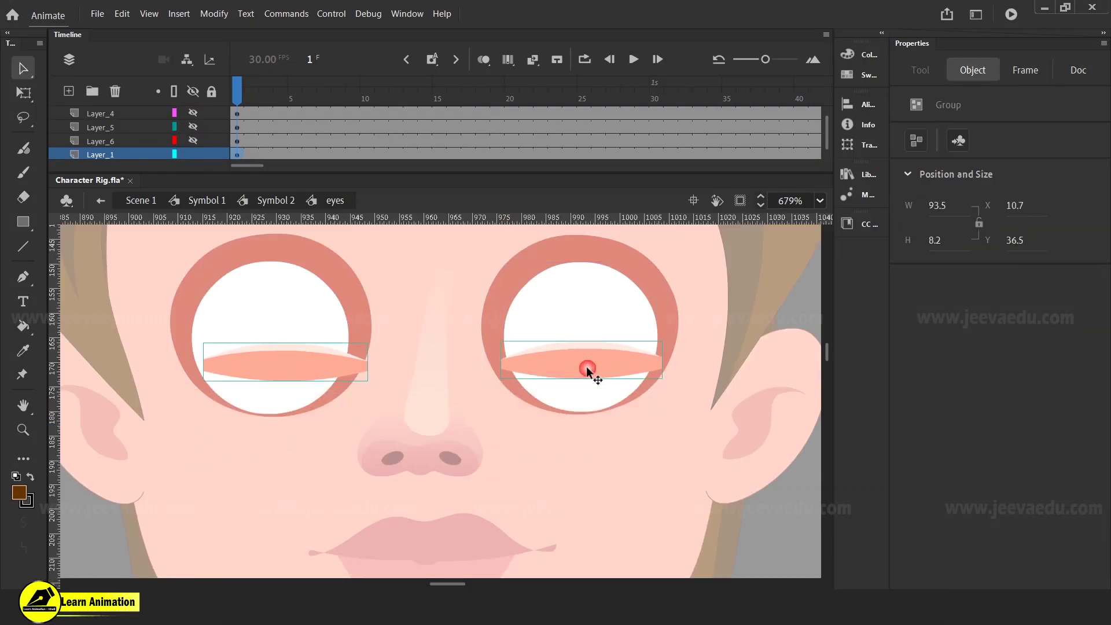
pyautogui.moveTo(574, 406); pyautogui.dragTo(557, 464)
pyautogui.click(557, 465)
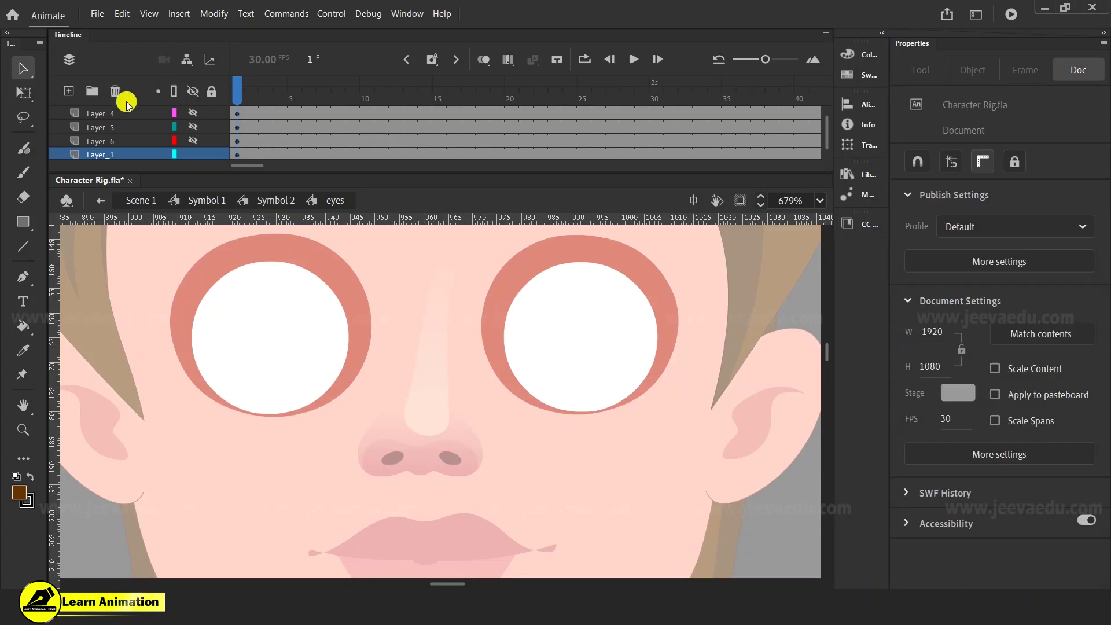
pyautogui.click(69, 92)
pyautogui.rightClick(127, 251)
pyautogui.click(186, 302)
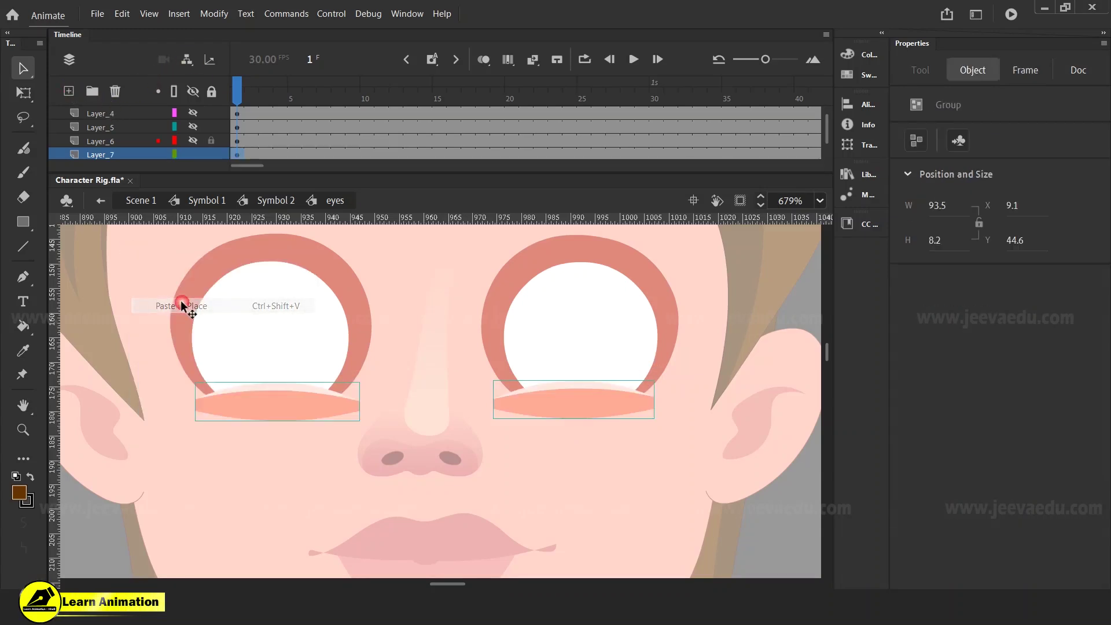
# - Convert the two lower eyelids into one Graphic symbol named Symbol 8 and hide Layer_7
pyautogui.press('F8')
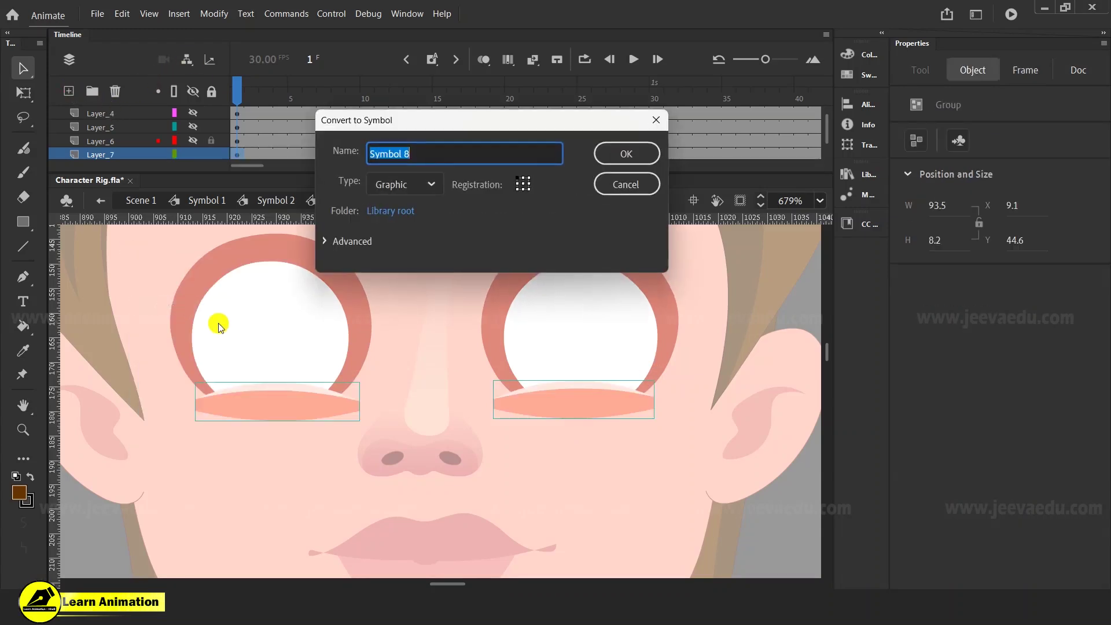
pyautogui.click(609, 154)
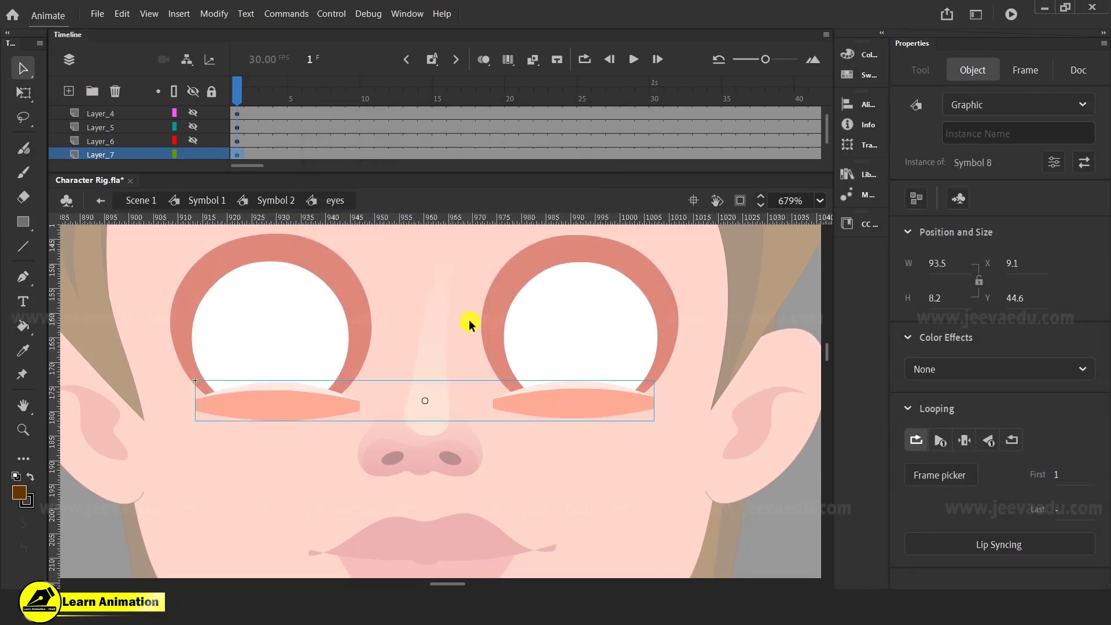
pyautogui.click(193, 154)
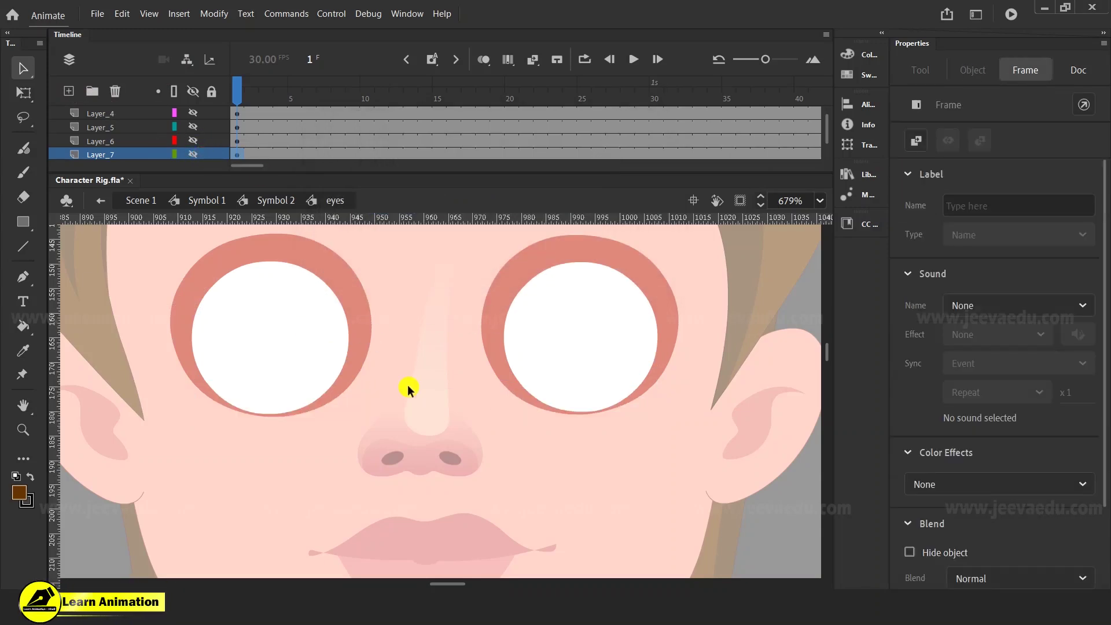
# - Try moving the left eye's pink socket group up onto the forehead
pyautogui.press('z')
pyautogui.keyDown('alt'); pyautogui.click(409, 400); pyautogui.keyUp('alt')
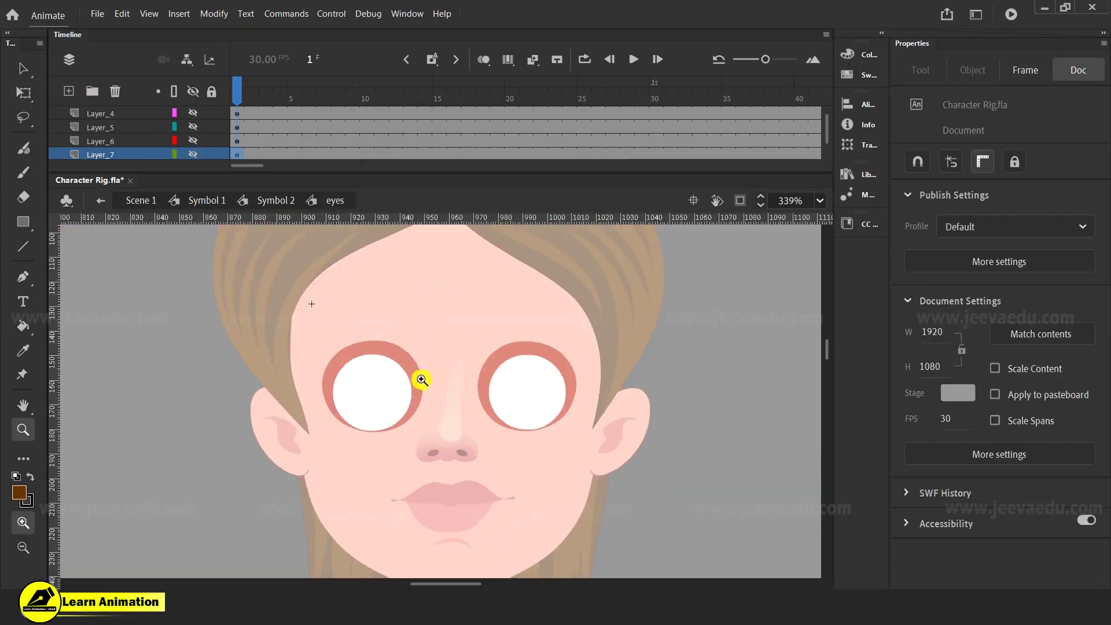
pyautogui.press('v')
pyautogui.click(414, 374)
pyautogui.moveTo(413, 374); pyautogui.dragTo(513, 300)
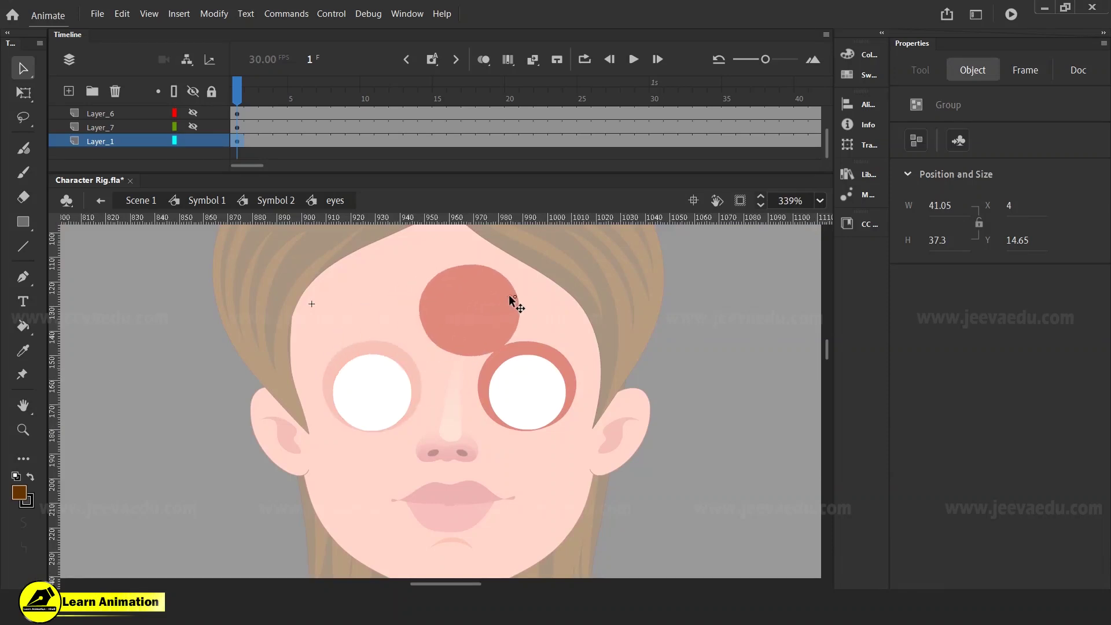
pyautogui.press('Escape')
# - Select both pink eye socket groups together and try adjusting their height with Free Transform
pyautogui.click(566, 369)
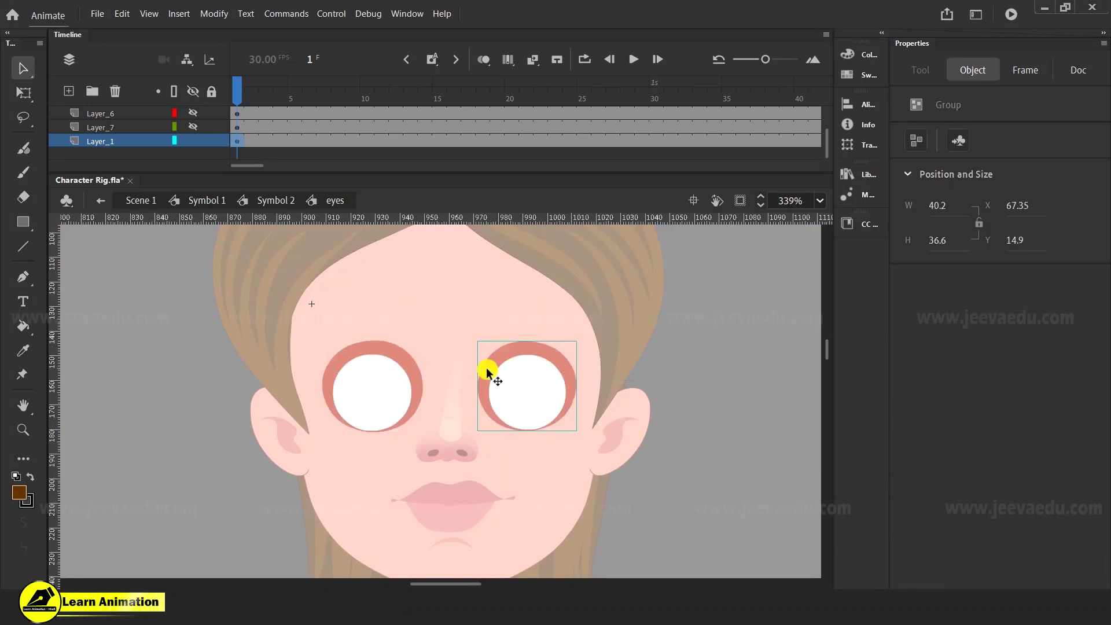
pyautogui.keyDown('shift'); pyautogui.click(398, 354); pyautogui.keyUp('shift')
pyautogui.press('q')
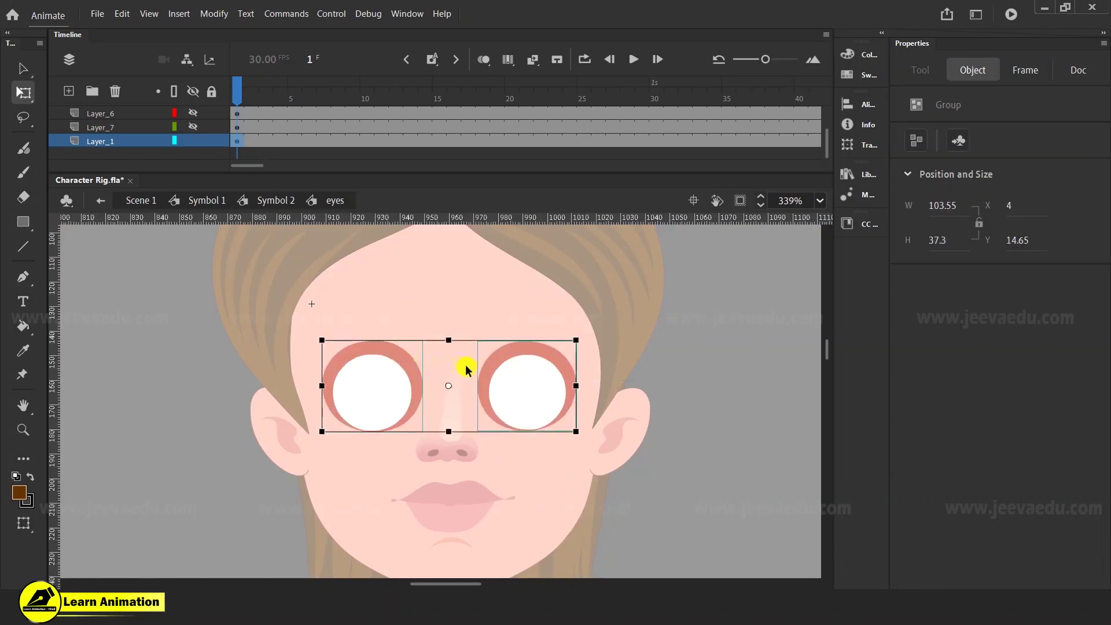
pyautogui.moveTo(449, 340); pyautogui.dragTo(449, 342)
# - Show all the hidden eye layers and select the left eye's pink socket group for Free Transform
pyautogui.moveTo(193, 127); pyautogui.dragTo(194, 112)
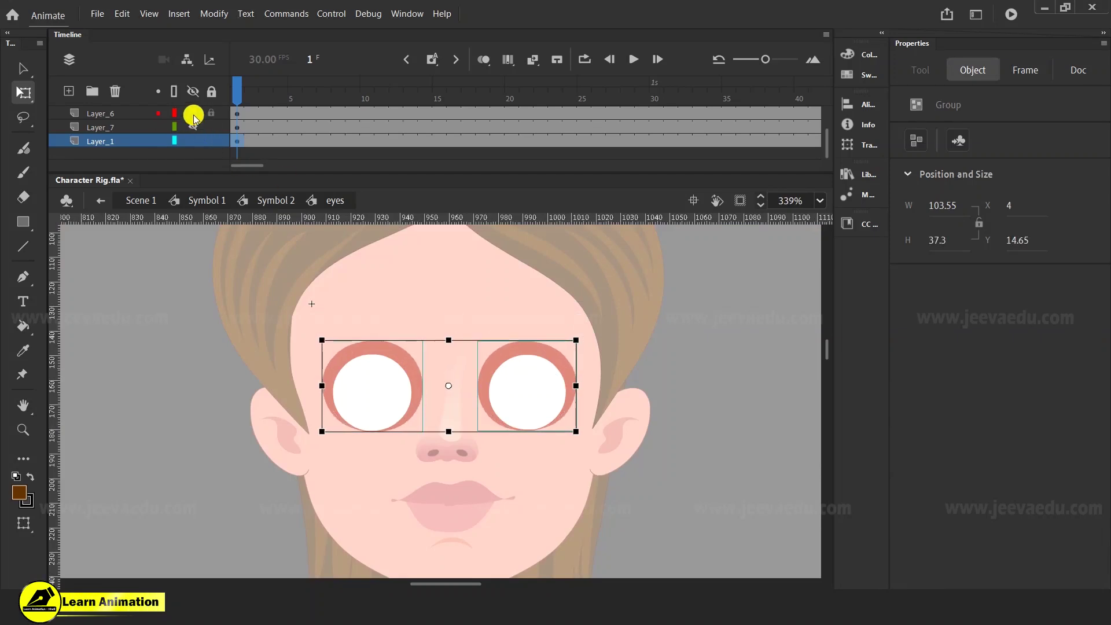
pyautogui.click(467, 297)
pyautogui.click(404, 350)
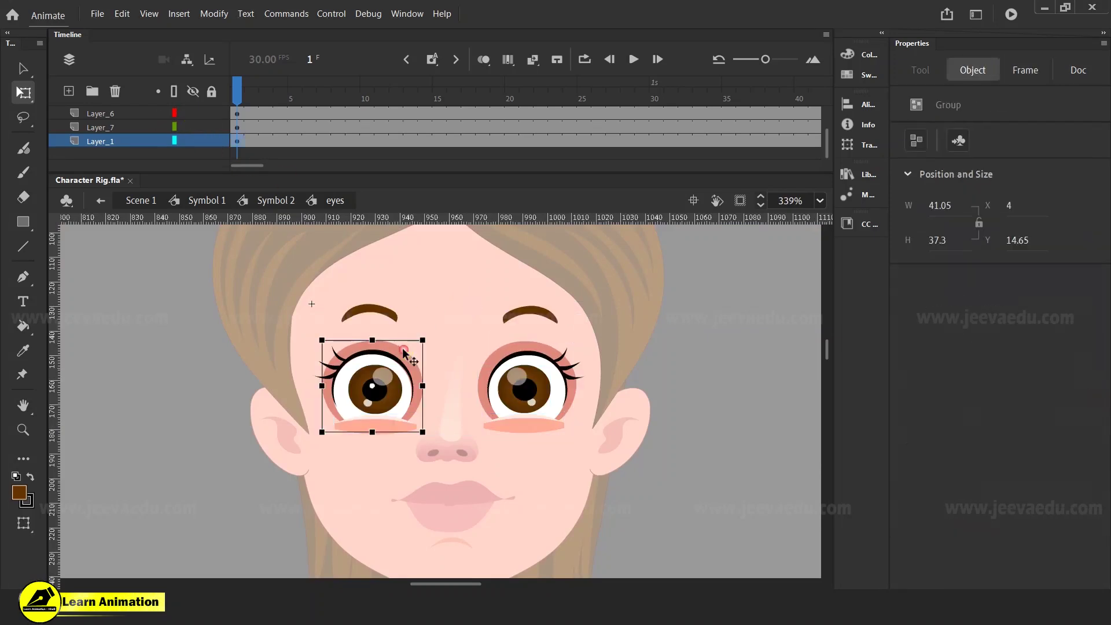
pyautogui.moveTo(370, 343); pyautogui.dragTo(425, 342)
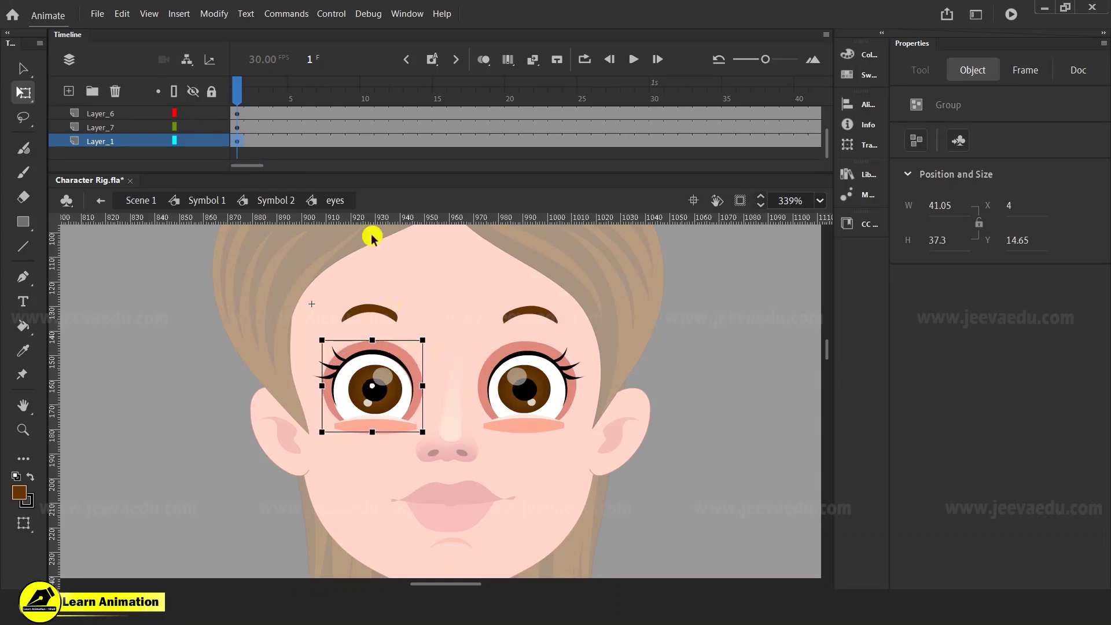
# - Isolate the pink sockets and eye whites by hiding every layer except Layer_1
pyautogui.keyDown('shift'); pyautogui.click(511, 349); pyautogui.keyUp('shift')
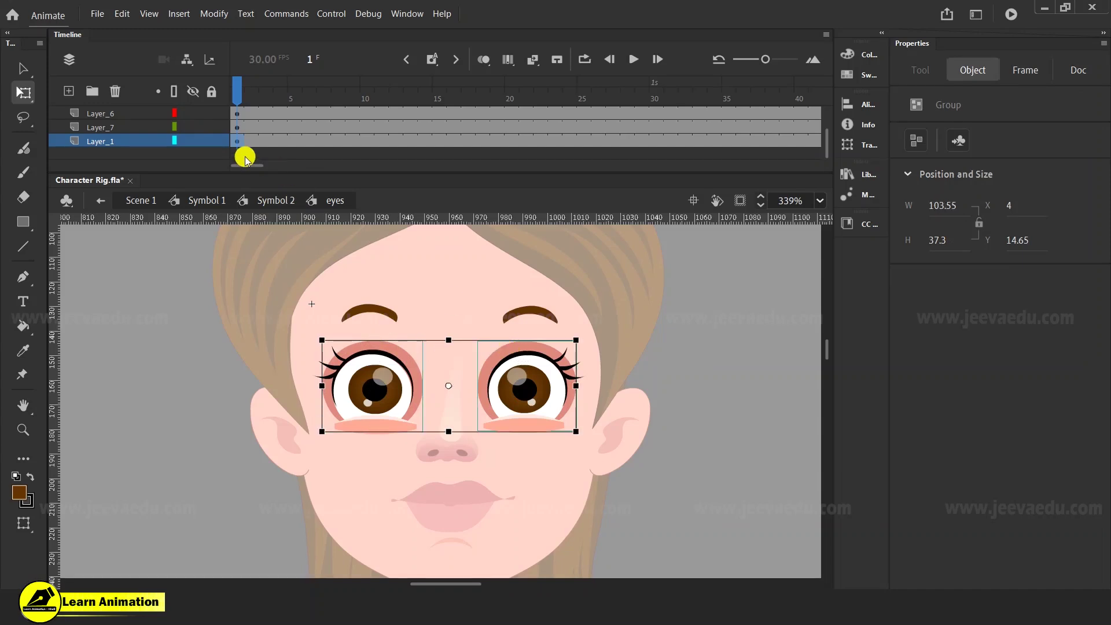
pyautogui.scroll(2, 191, 107)
pyautogui.click(197, 116)
pyautogui.scroll(-2, 193, 116)
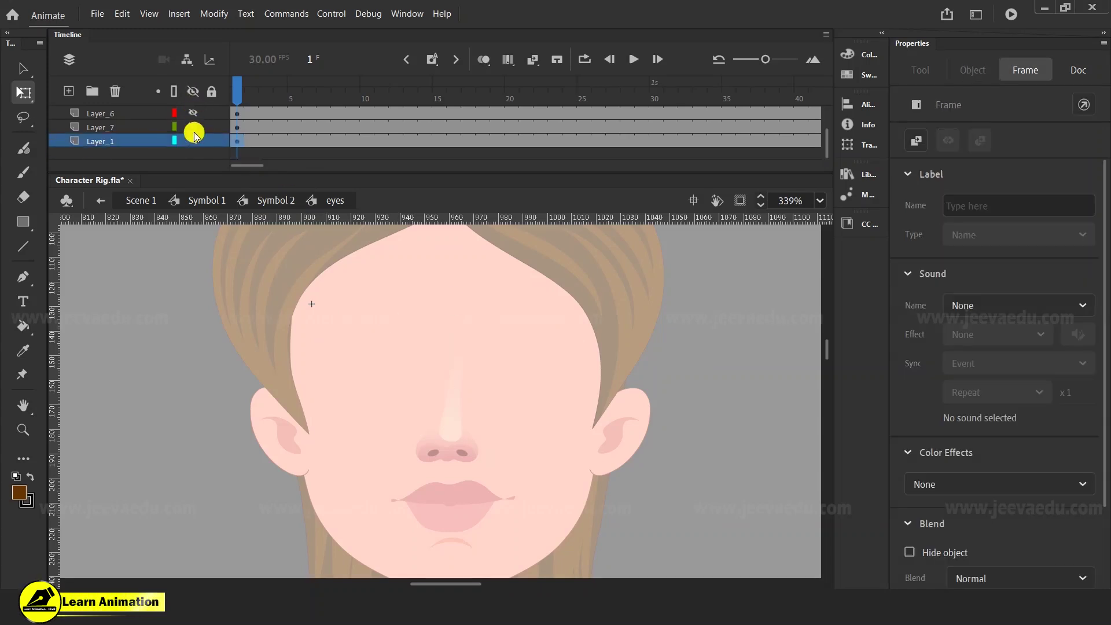
pyautogui.click(193, 93)
pyautogui.click(194, 93)
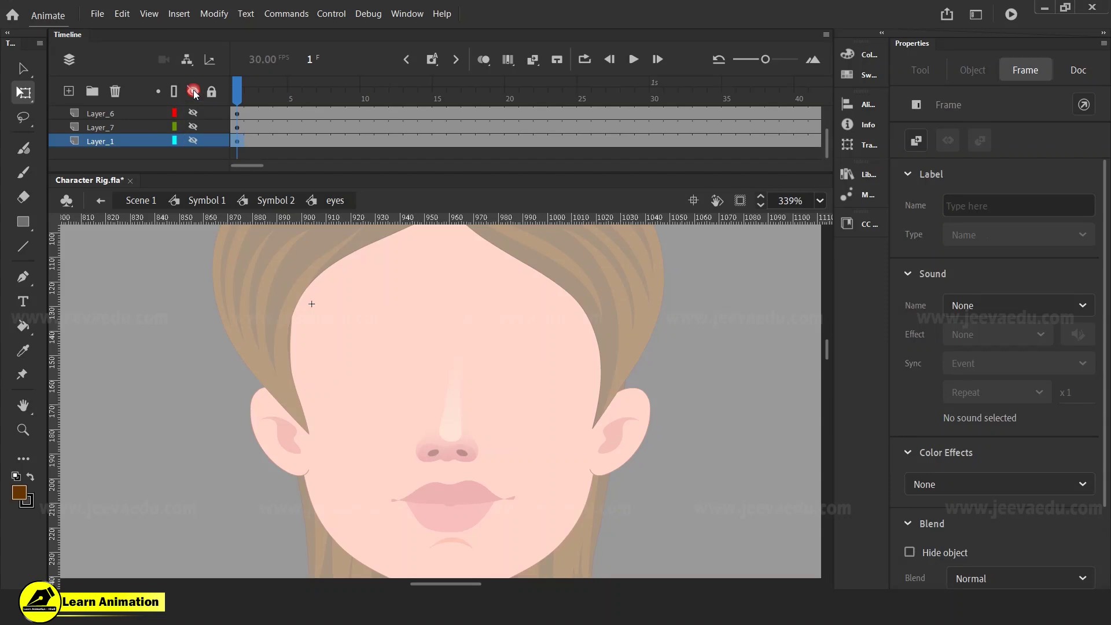
pyautogui.click(192, 127)
pyautogui.click(193, 127)
pyautogui.click(194, 92)
pyautogui.click(194, 92)
pyautogui.click(193, 140)
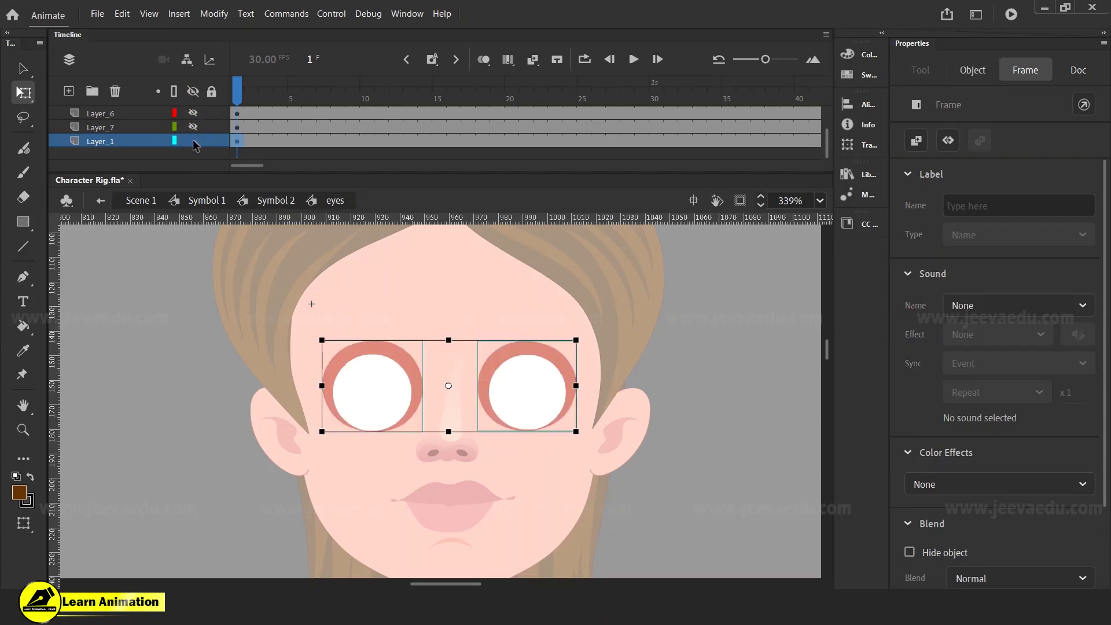
pyautogui.click(445, 507)
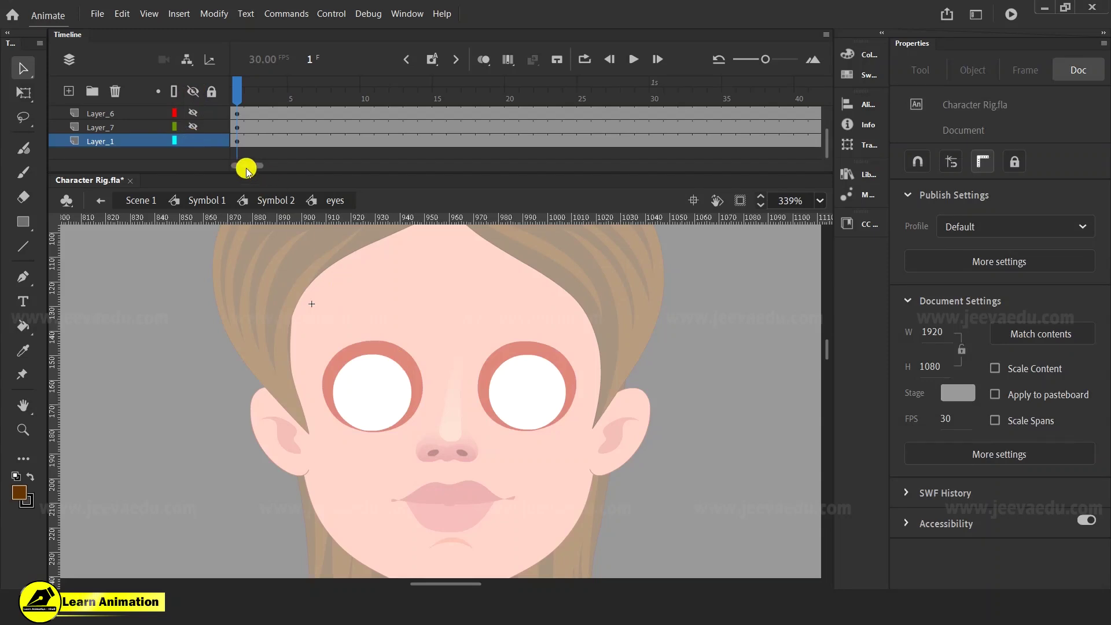
# - Cut both pink eye socket groups from Layer_1 and paste them in place on a new layer
pyautogui.press('v')
pyautogui.click(391, 351)
pyautogui.keyDown('shift'); pyautogui.click(508, 348); pyautogui.keyUp('shift')
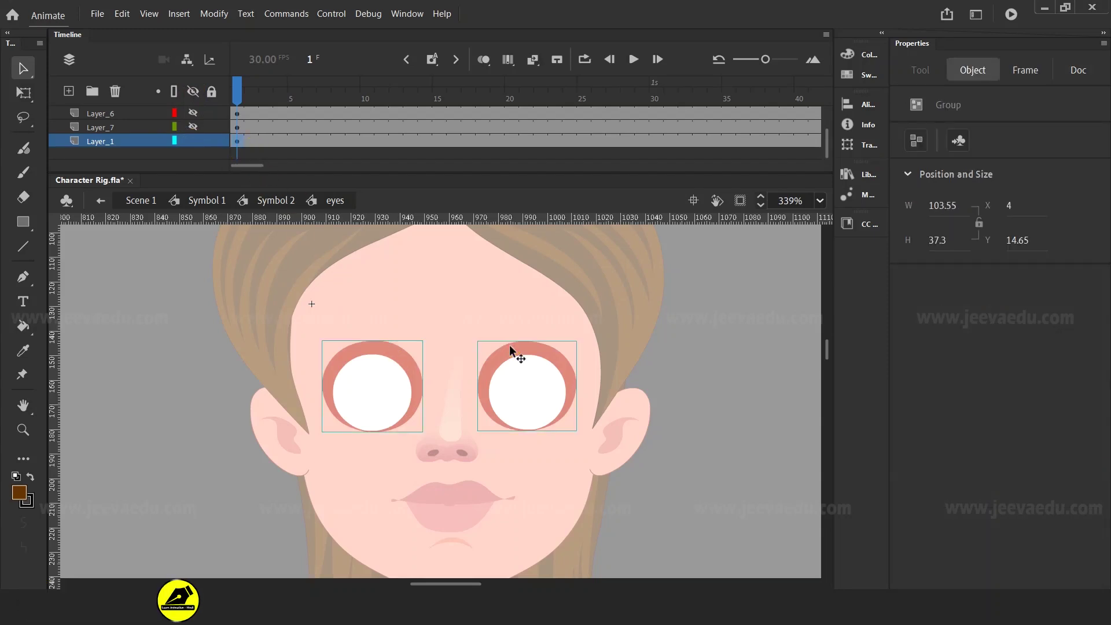
pyautogui.press('Delete')
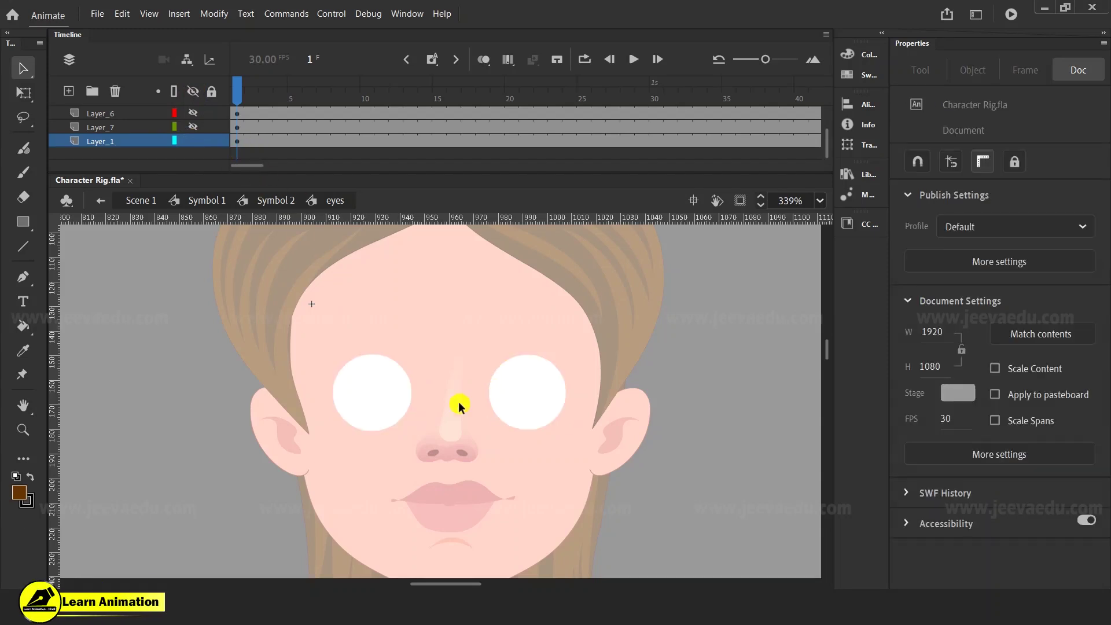
pyautogui.click(68, 91)
pyautogui.rightClick(197, 307)
pyautogui.click(238, 362)
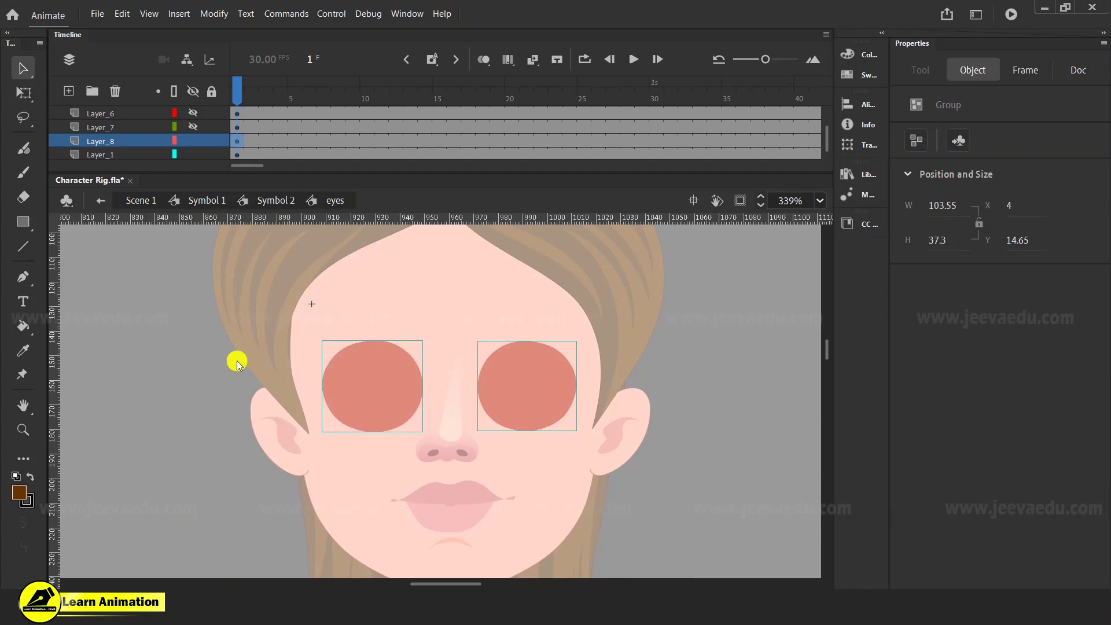
# - Convert the two pink sockets into one Graphic symbol named Symbol 9 and move Layer_8 below Layer_1
pyautogui.press('F8')
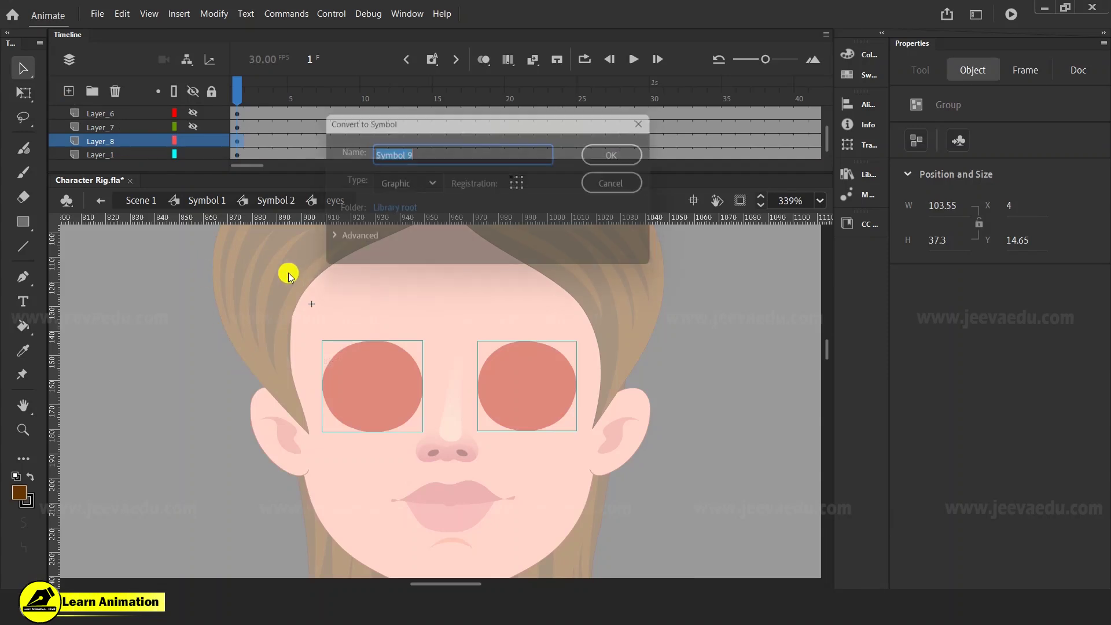
pyautogui.click(624, 154)
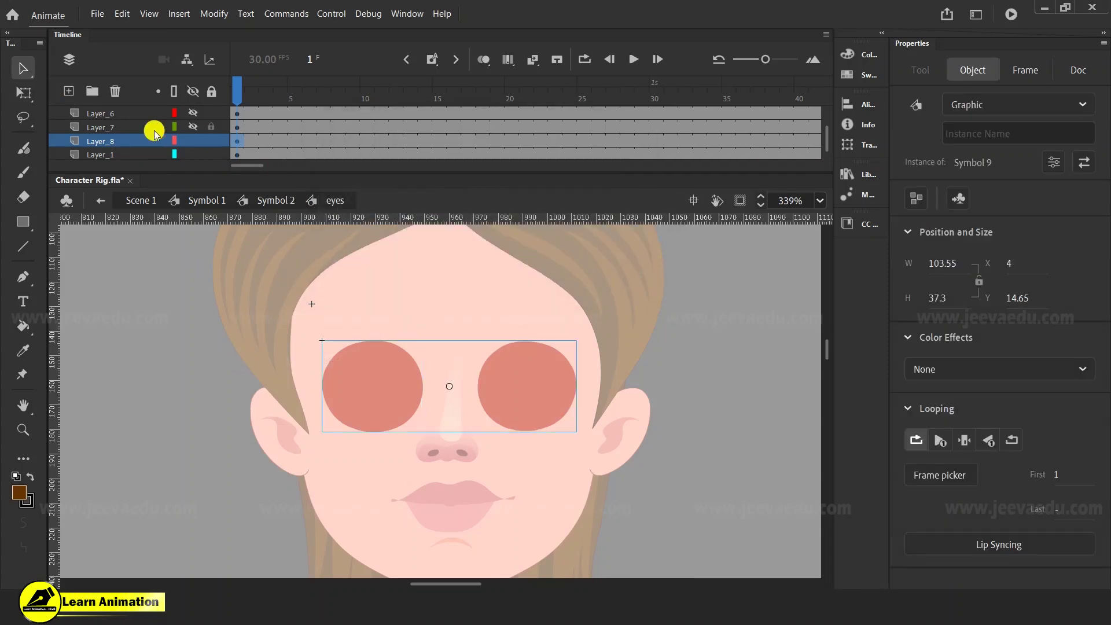
pyautogui.moveTo(129, 140)
pyautogui.mouseDown()
pyautogui.moveTo(131, 154)
pyautogui.moveTo(140, 146)
pyautogui.mouseUp()
# - Convert the two eye whites on Layer_1 into one Graphic symbol named Symbol 10 and show all the eye layers
pyautogui.click(237, 127)
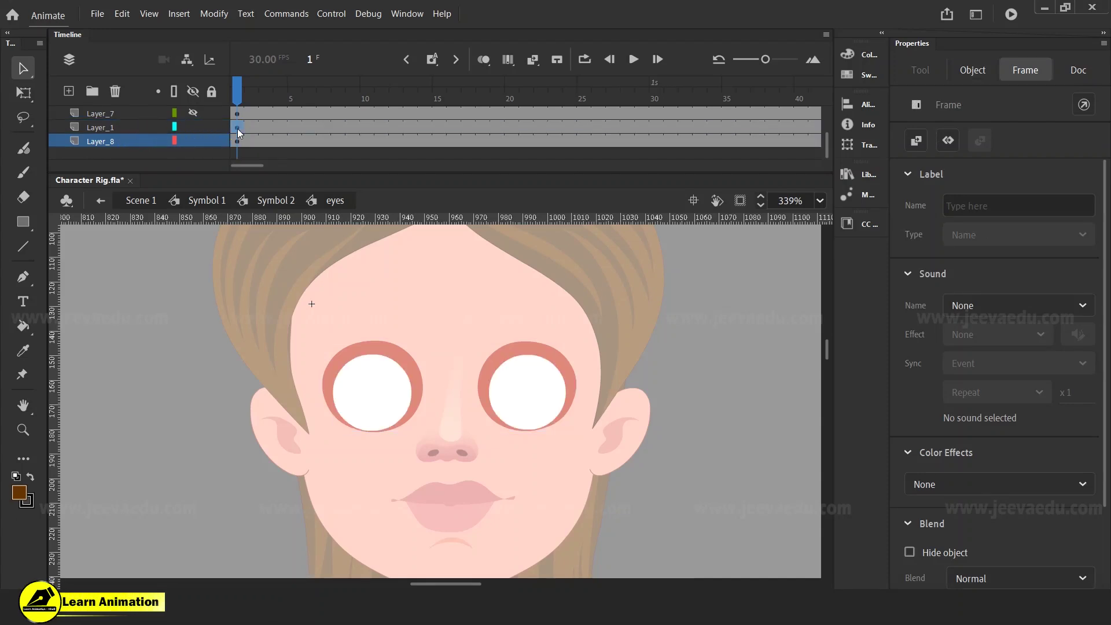
pyautogui.moveTo(387, 408); pyautogui.dragTo(417, 305)
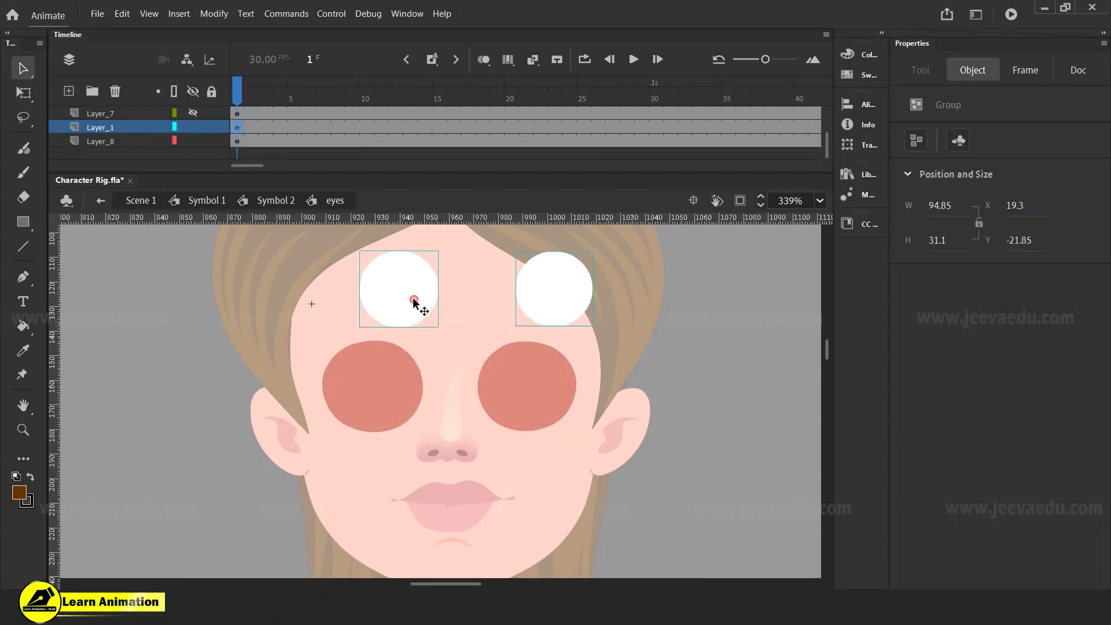
pyautogui.hotkey('ctrl', 'z')
pyautogui.click(210, 141)
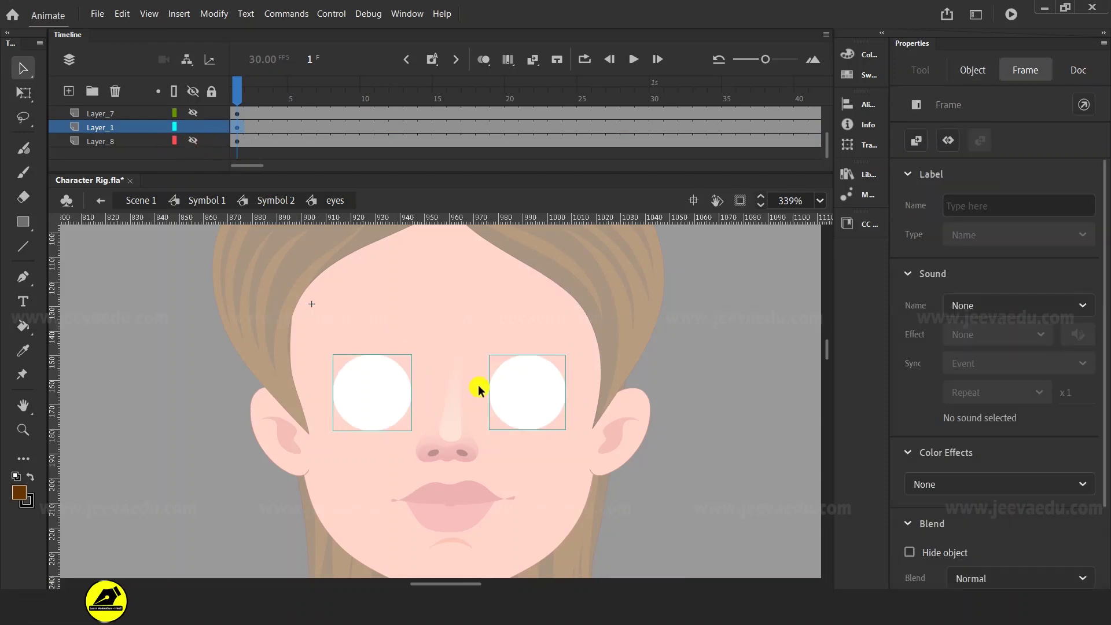
pyautogui.press('F8')
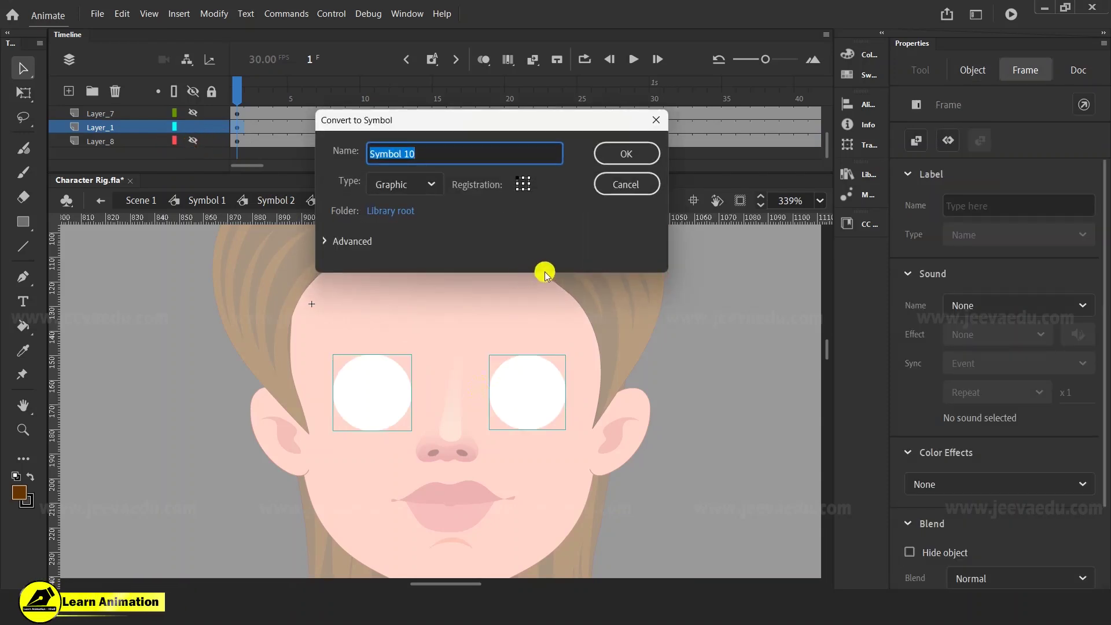
pyautogui.click(623, 152)
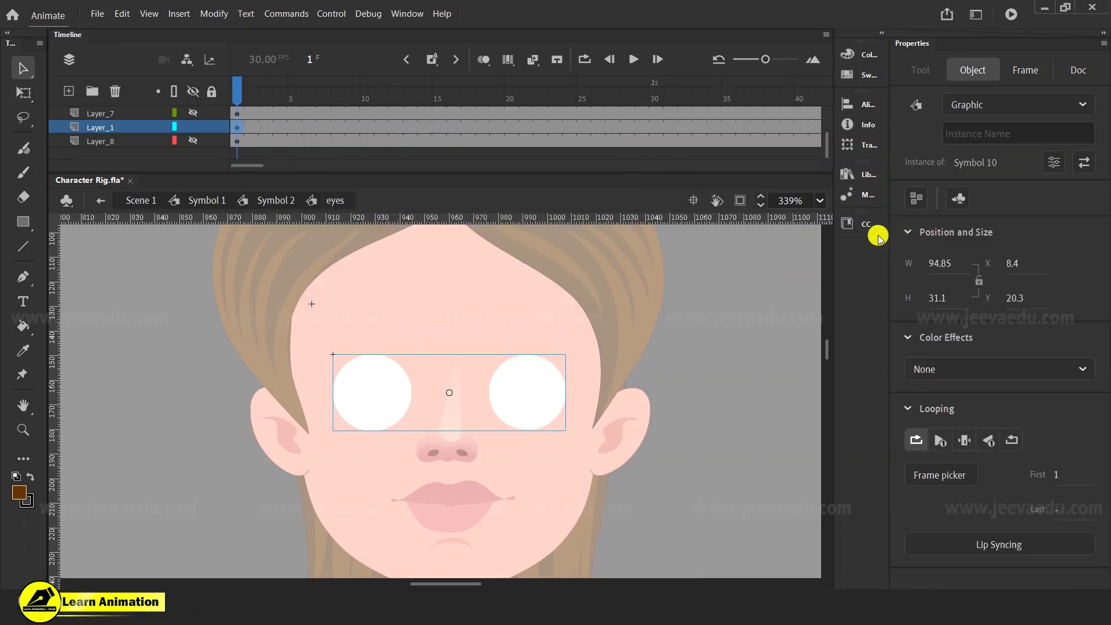
pyautogui.keyDown('alt'); pyautogui.click(192, 112); pyautogui.keyUp('alt')
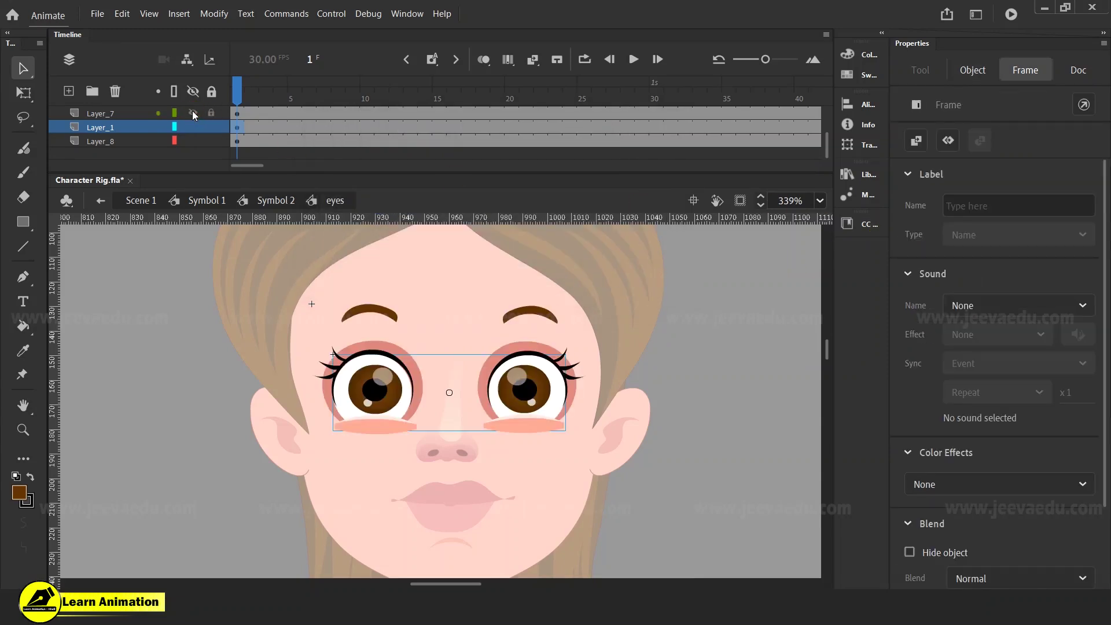
# - Examine the layered eye and eyebrow symbols up close
pyautogui.moveTo(315, 271); pyautogui.dragTo(573, 450)
pyautogui.press('z')
pyautogui.moveTo(293, 278); pyautogui.dragTo(625, 448)
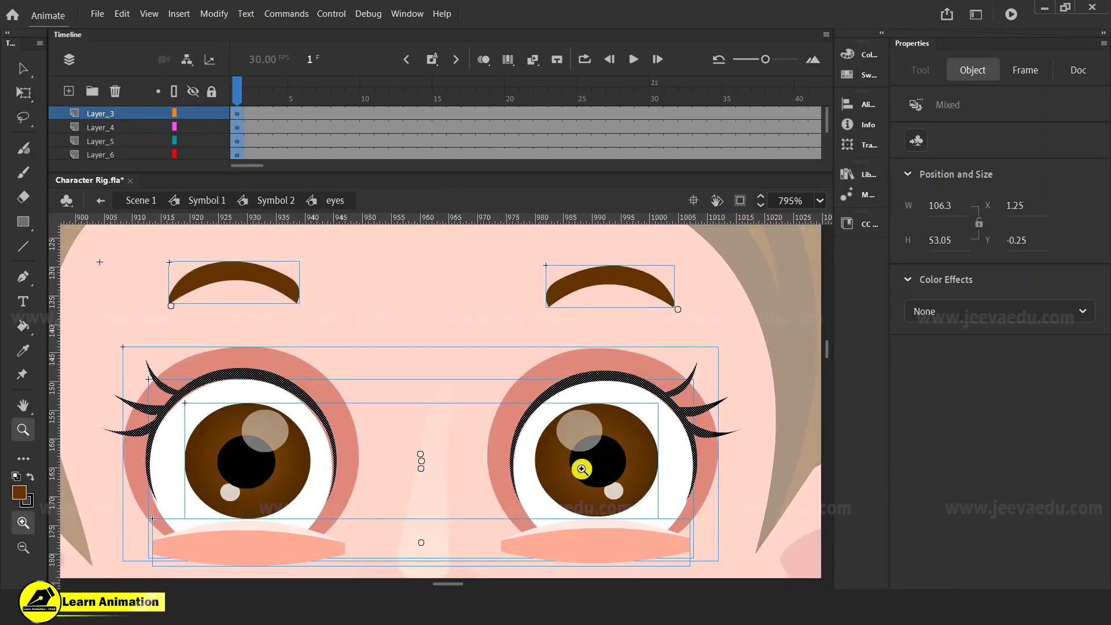
pyautogui.keyDown('alt'); pyautogui.click(496, 433); pyautogui.keyUp('alt')
pyautogui.moveTo(253, 319); pyautogui.dragTo(538, 493)
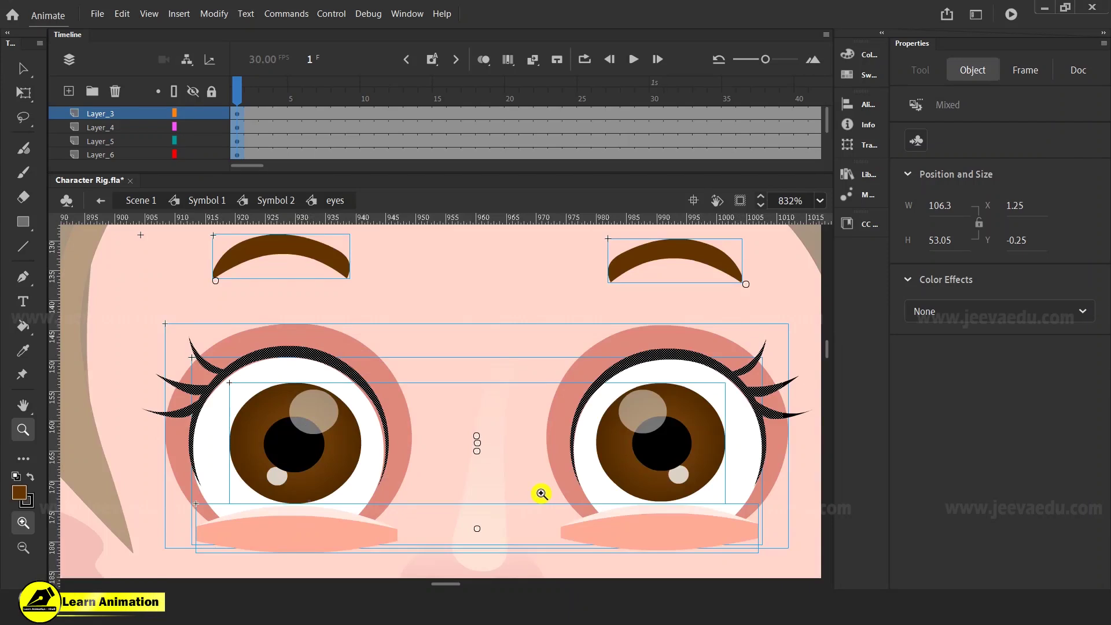
pyautogui.keyDown('alt'); pyautogui.click(444, 431); pyautogui.keyUp('alt')
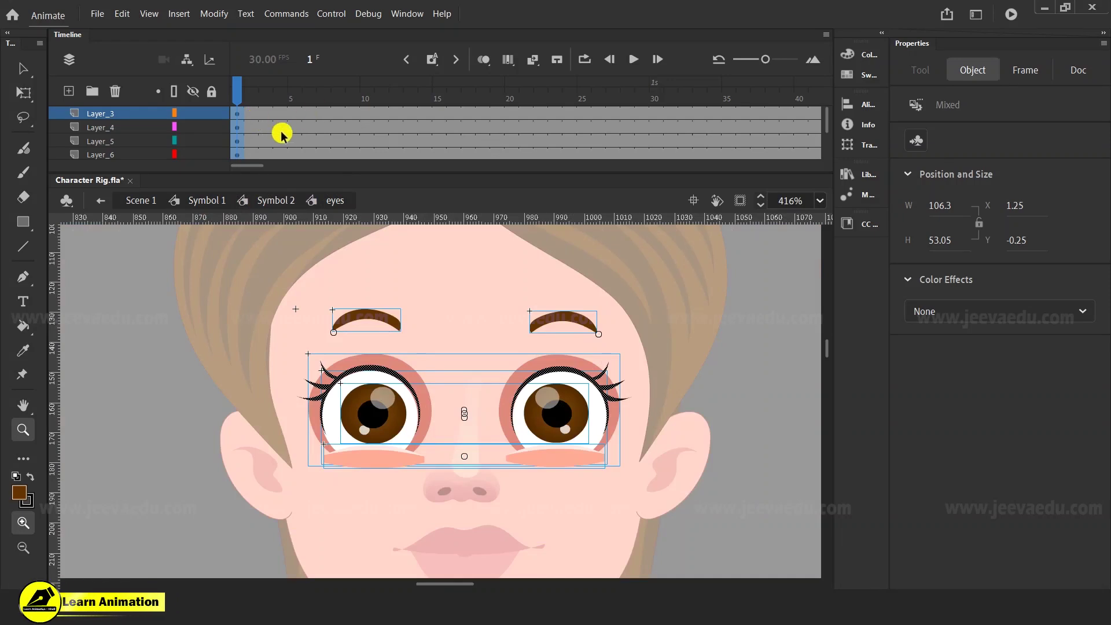
pyautogui.click(251, 104)
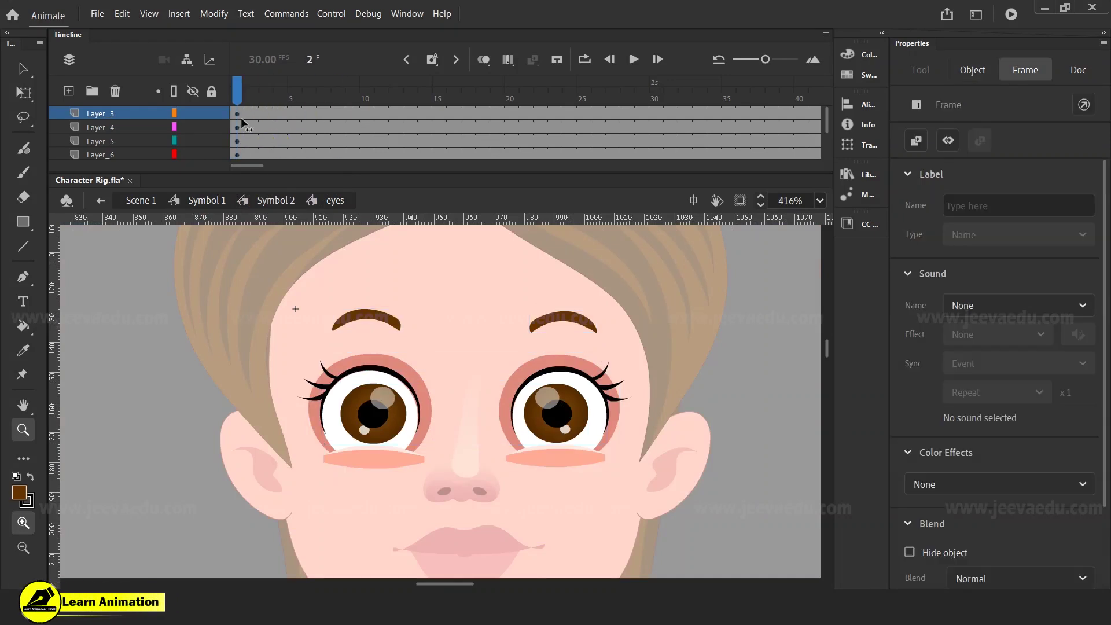
# - Return to Symbol 2, transfer the nose in place to a new layer and convert it into a Graphic symbol named Symbol 11
pyautogui.click(268, 201)
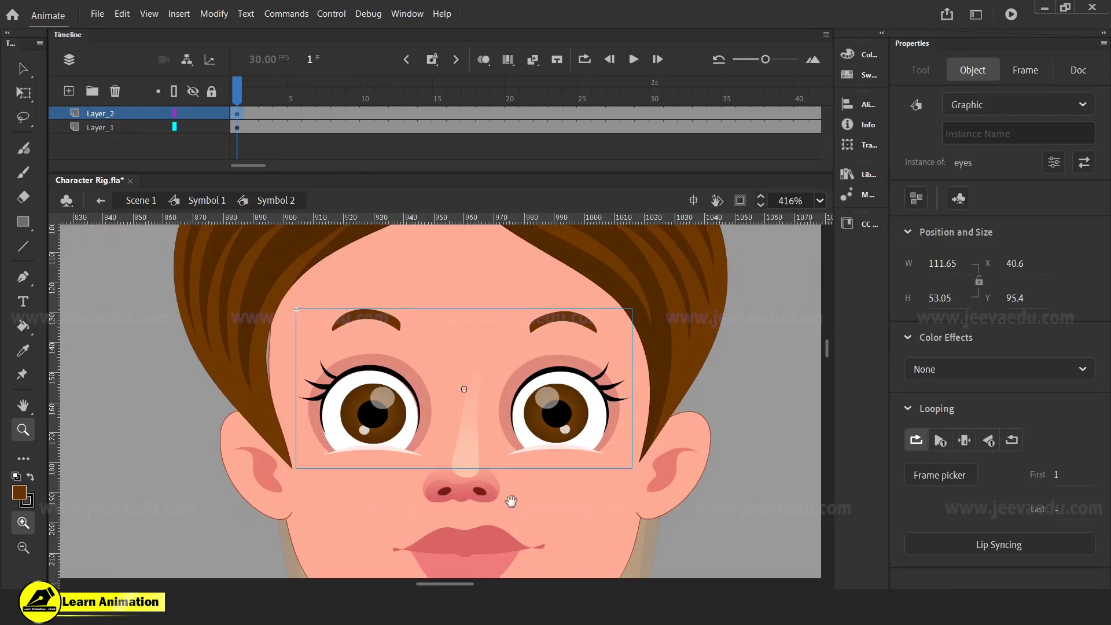
pyautogui.scroll(-2, 508, 486)
pyautogui.press('v')
pyautogui.click(486, 447)
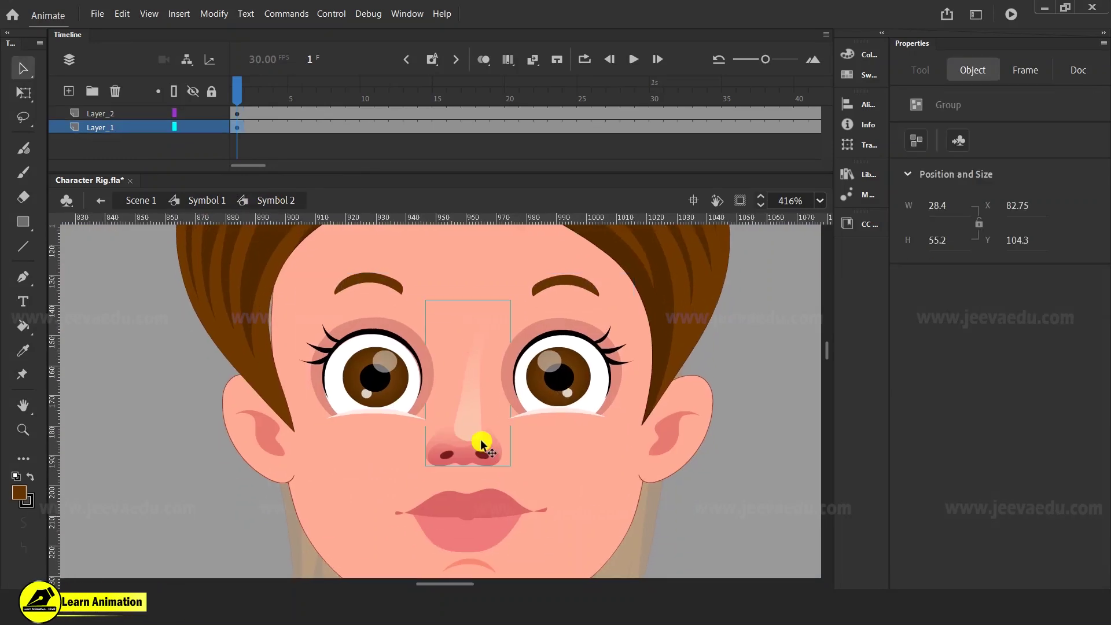
pyautogui.press('Escape')
pyautogui.click(68, 91)
pyautogui.rightClick(91, 276)
pyautogui.click(149, 335)
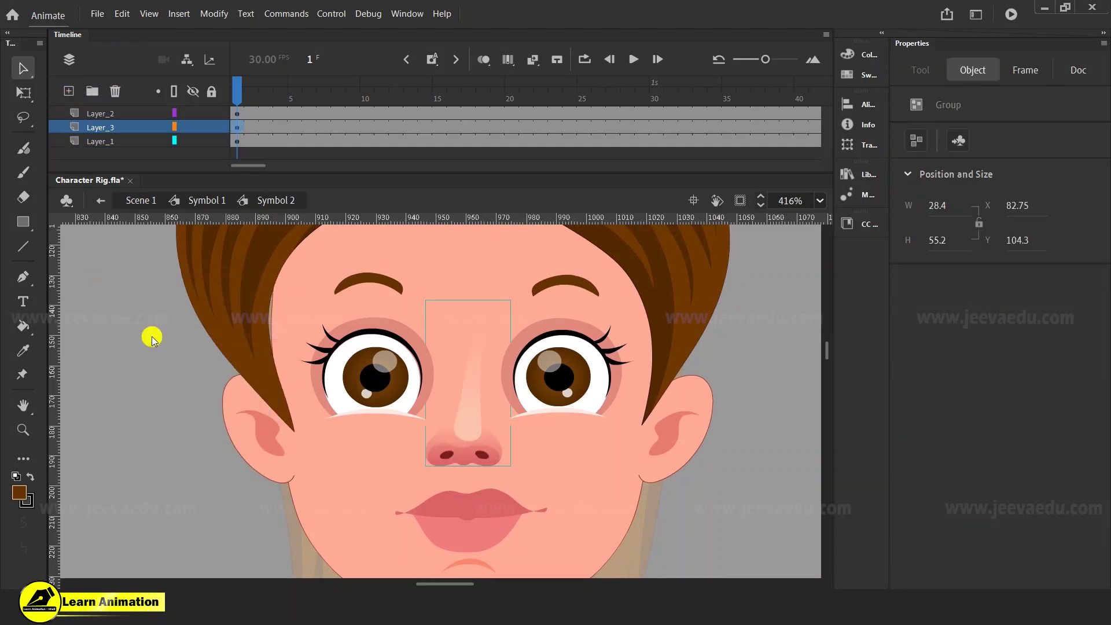
pyautogui.press('F8')
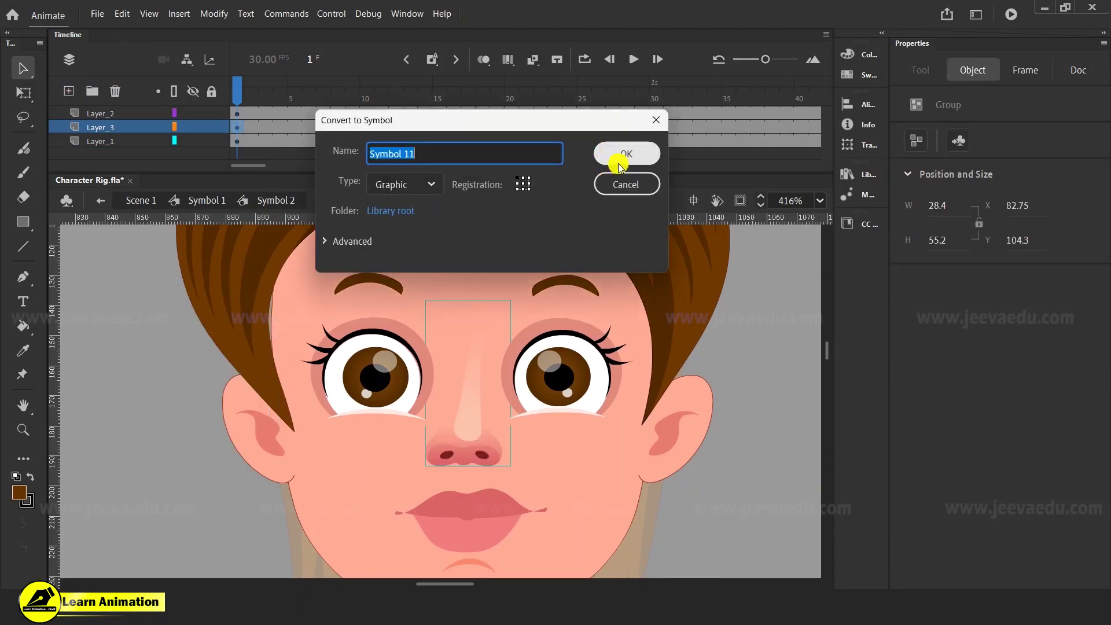
pyautogui.click(613, 154)
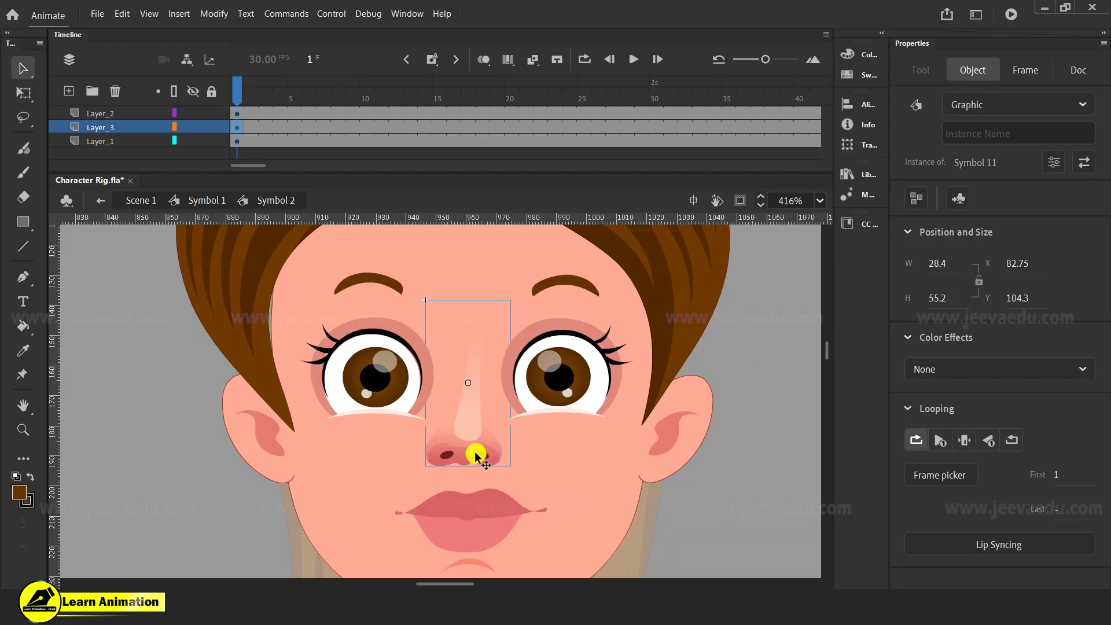
# - Turn the nose into a plain group, try a classic tween on Layer_3 up to frame 7, and clear the extra keyframe
pyautogui.hotkey('ctrl', 'g')
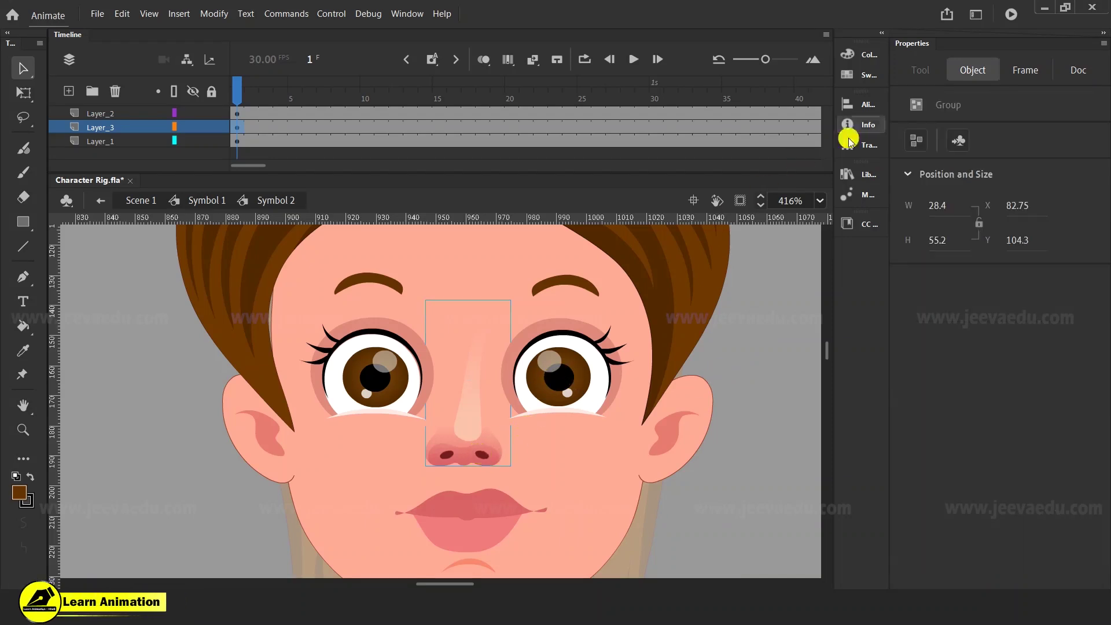
pyautogui.click(320, 130)
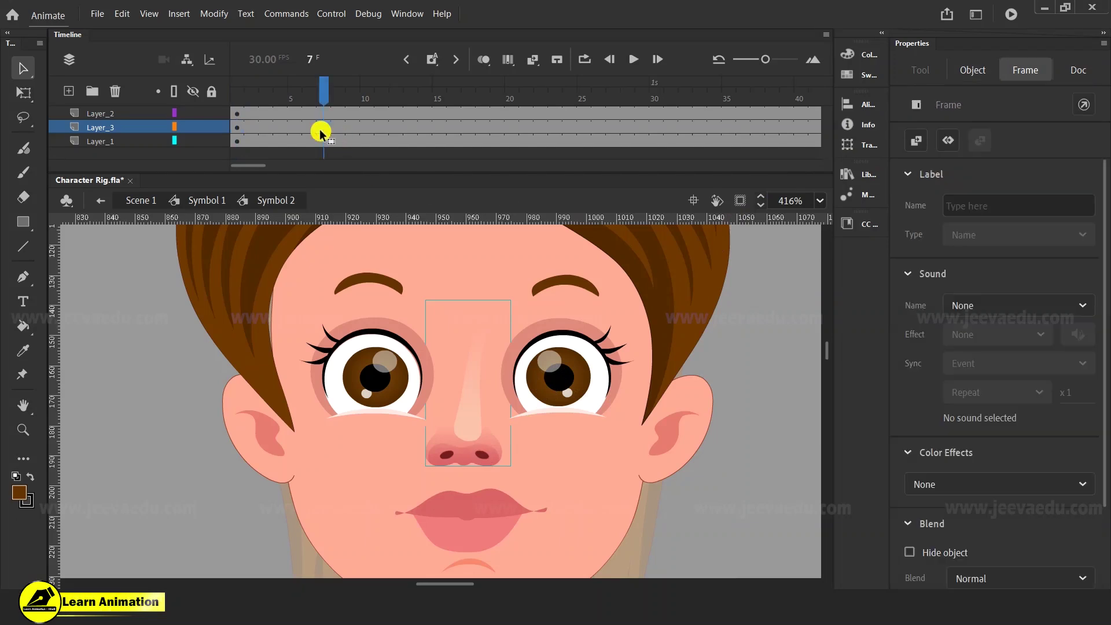
pyautogui.click(281, 128)
pyautogui.rightClick(281, 127)
pyautogui.click(336, 129)
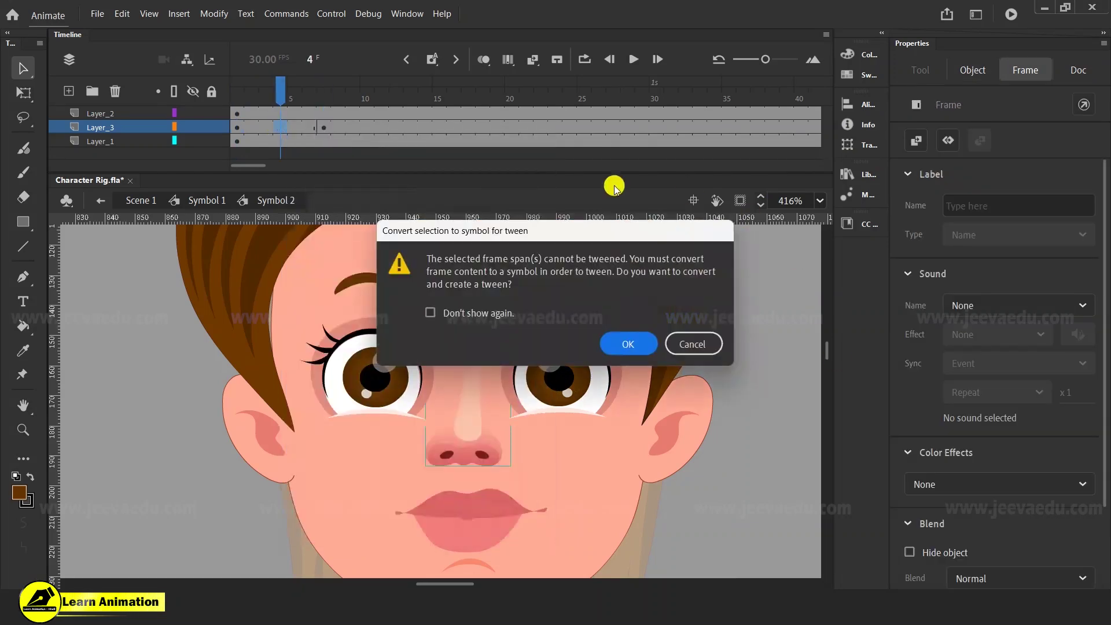
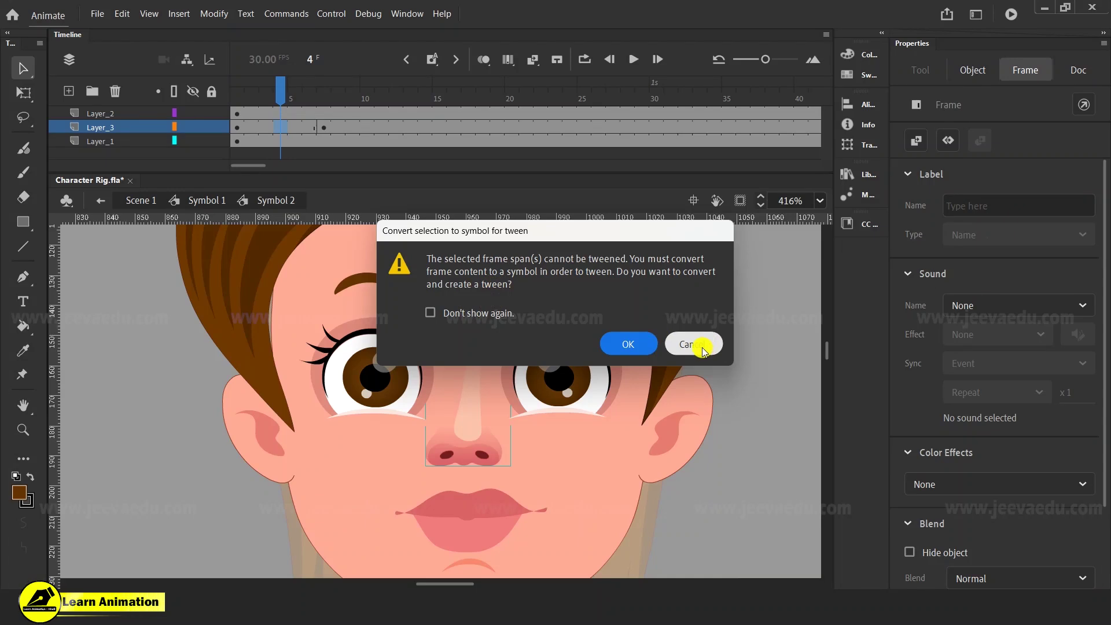
pyautogui.click(685, 346)
pyautogui.rightClick(323, 128)
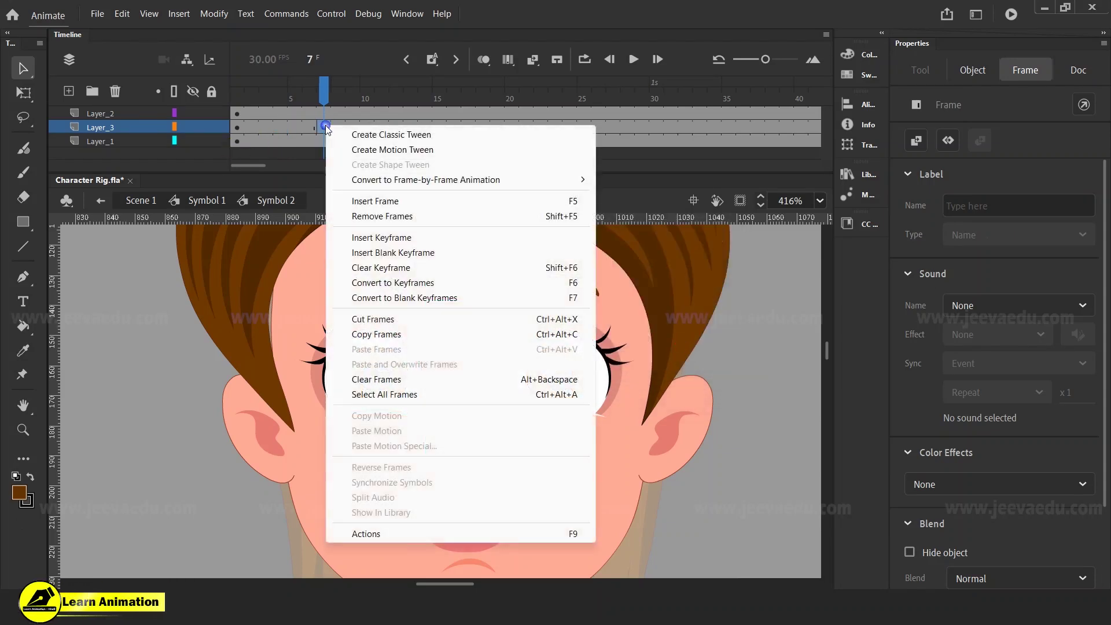
pyautogui.click(363, 268)
# - Convert the nose group on Layer_3 into a Graphic symbol named Symbol 12
pyautogui.click(159, 143)
pyautogui.click(478, 451)
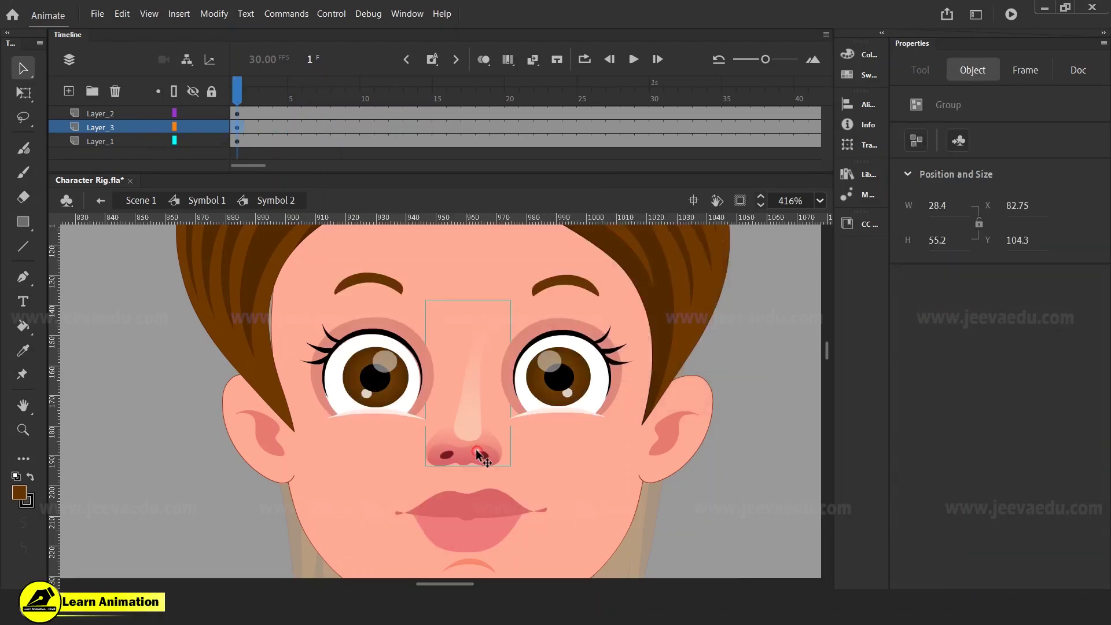
pyautogui.press('F8')
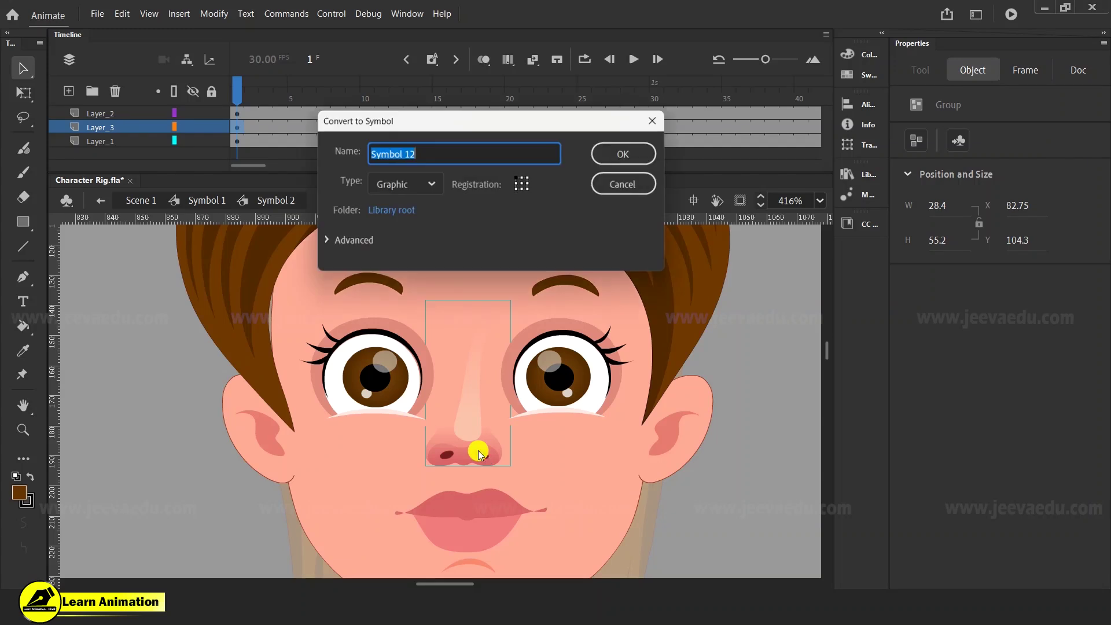
pyautogui.click(628, 156)
# - Transfer the mouth in place from Layer_1 to a new layer and convert it into a Graphic symbol named Symbol 13
pyautogui.scroll(-1, 543, 426)
pyautogui.click(507, 472)
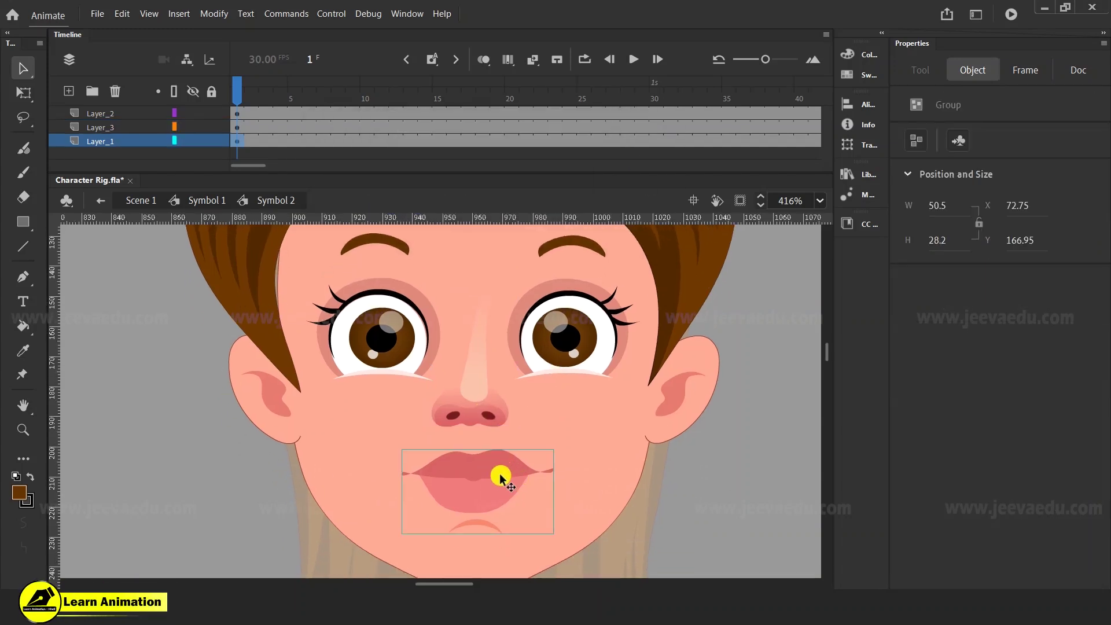
pyautogui.hotkey('ctrl', 'x')
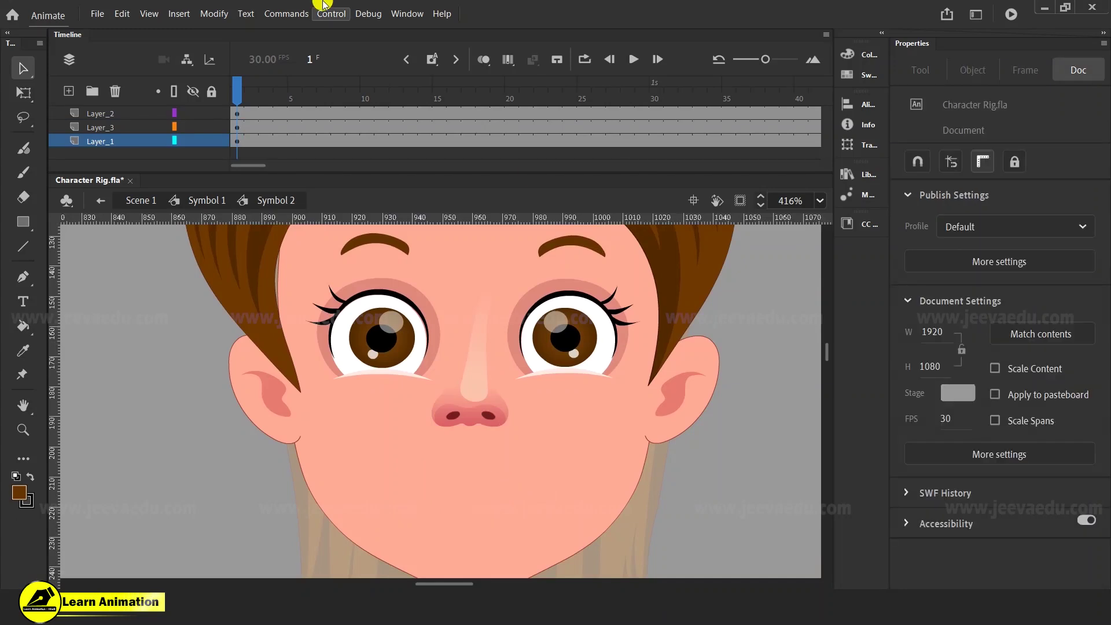
pyautogui.click(70, 90)
pyautogui.rightClick(137, 302)
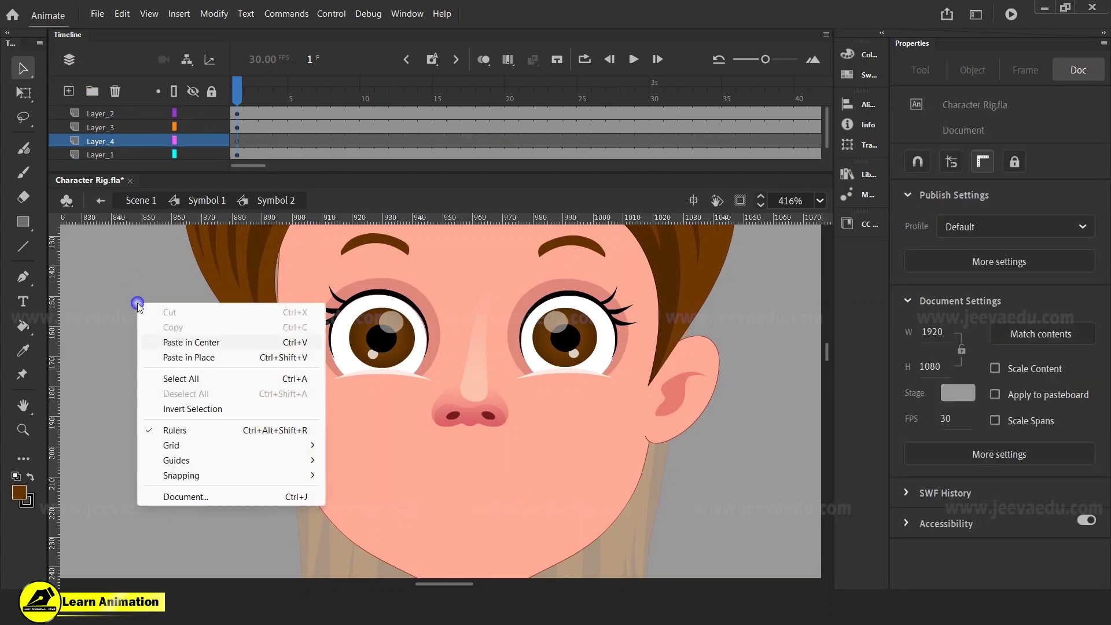
pyautogui.click(176, 363)
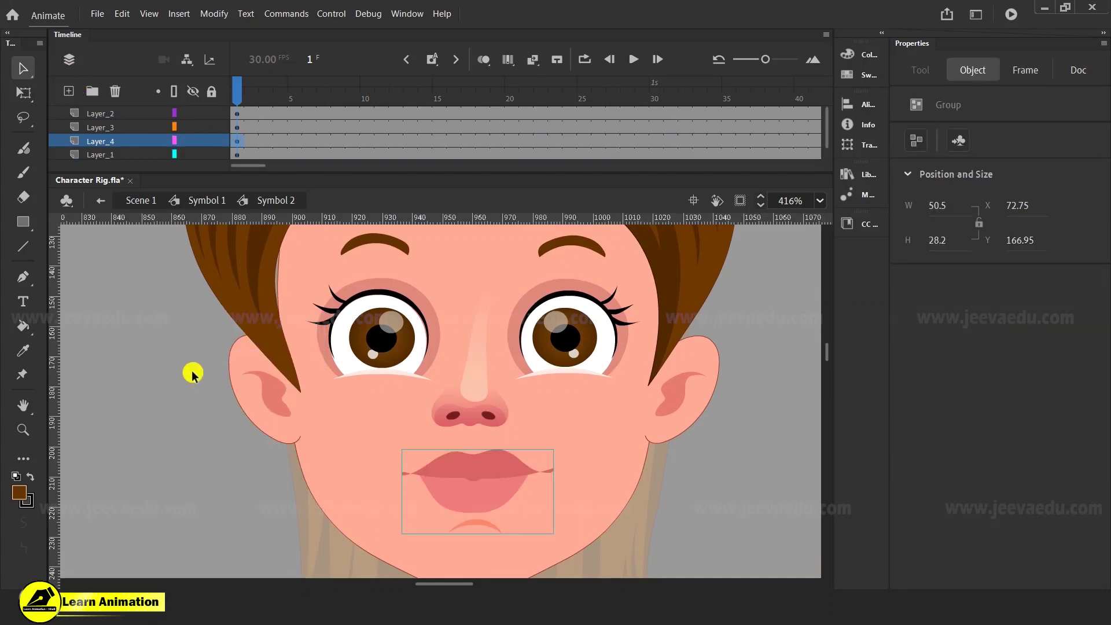
pyautogui.press('F8')
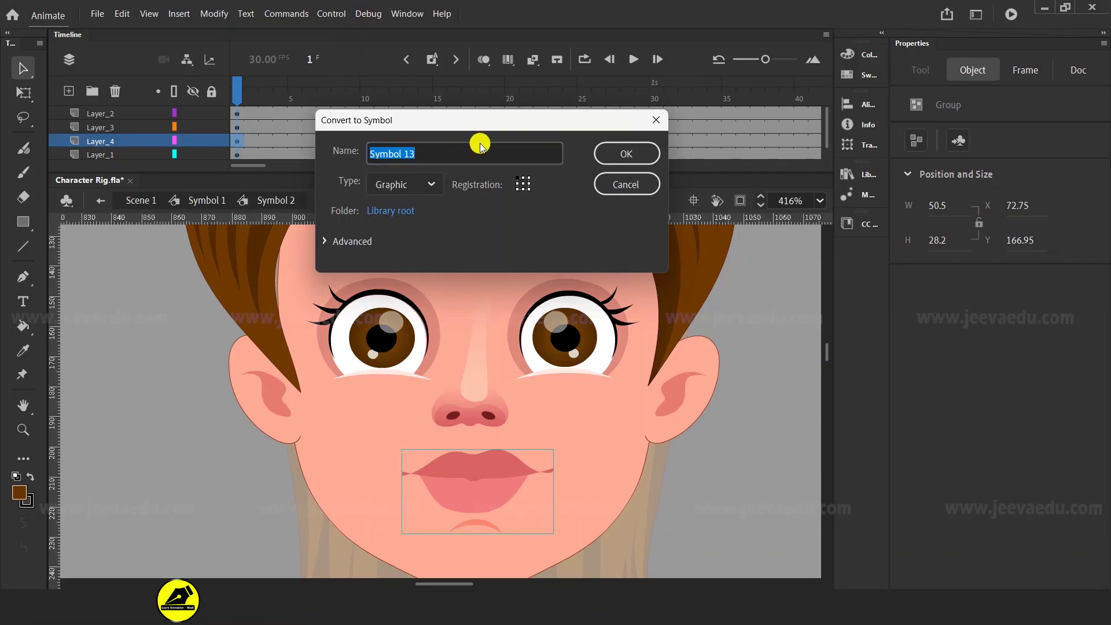
pyautogui.click(620, 154)
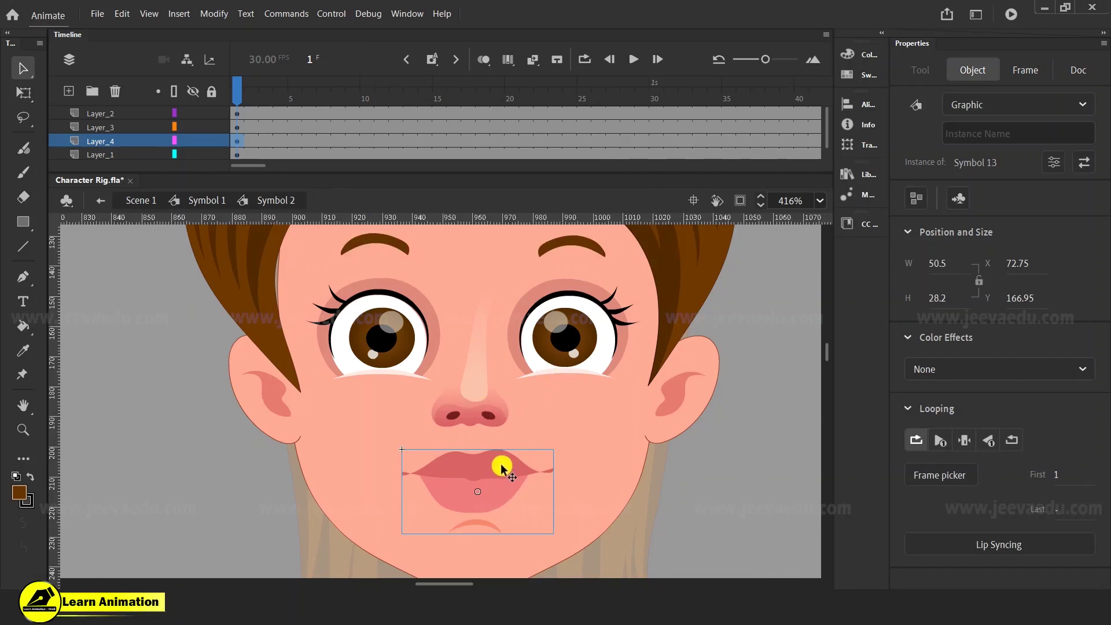
# - Check the nose, mouth and eyes by selecting each symbol on the face in turn
pyautogui.click(490, 411)
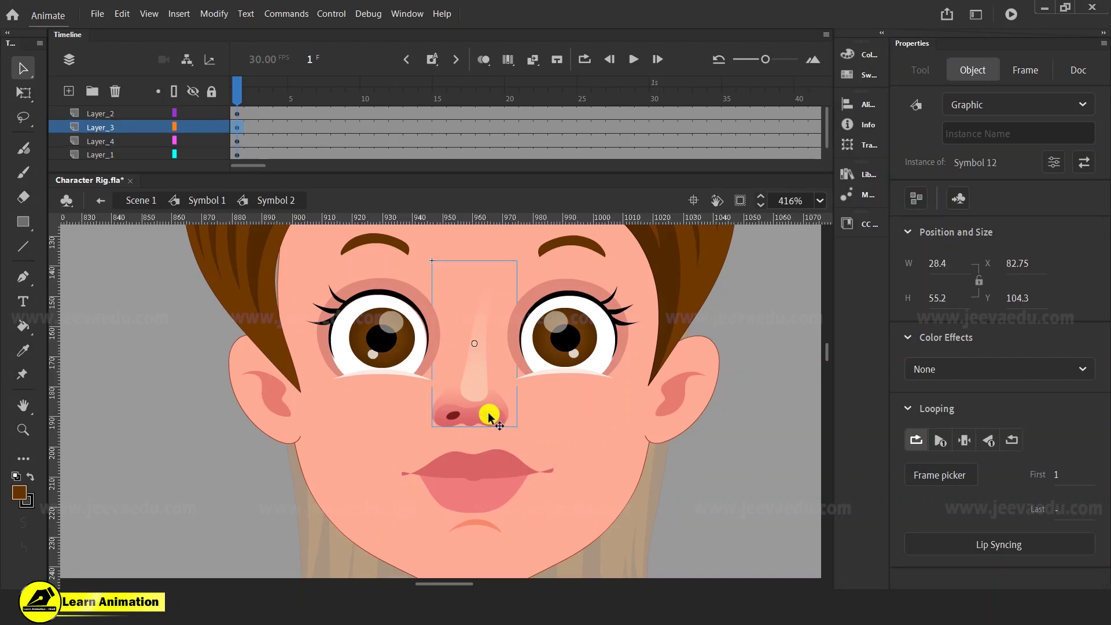
pyautogui.click(493, 470)
pyautogui.click(554, 351)
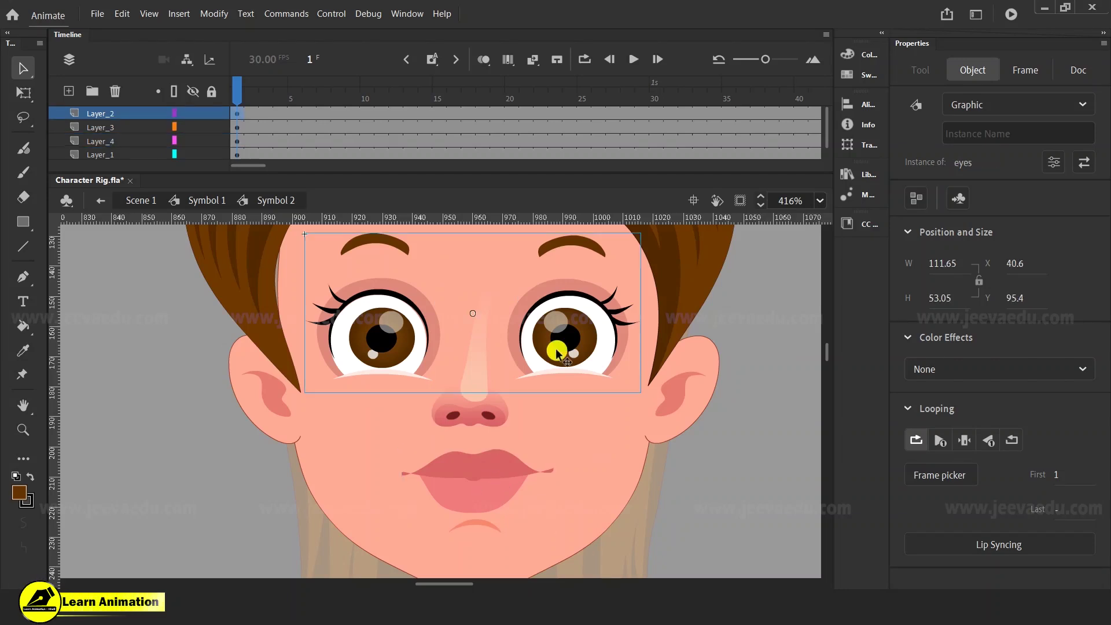
pyautogui.click(502, 485)
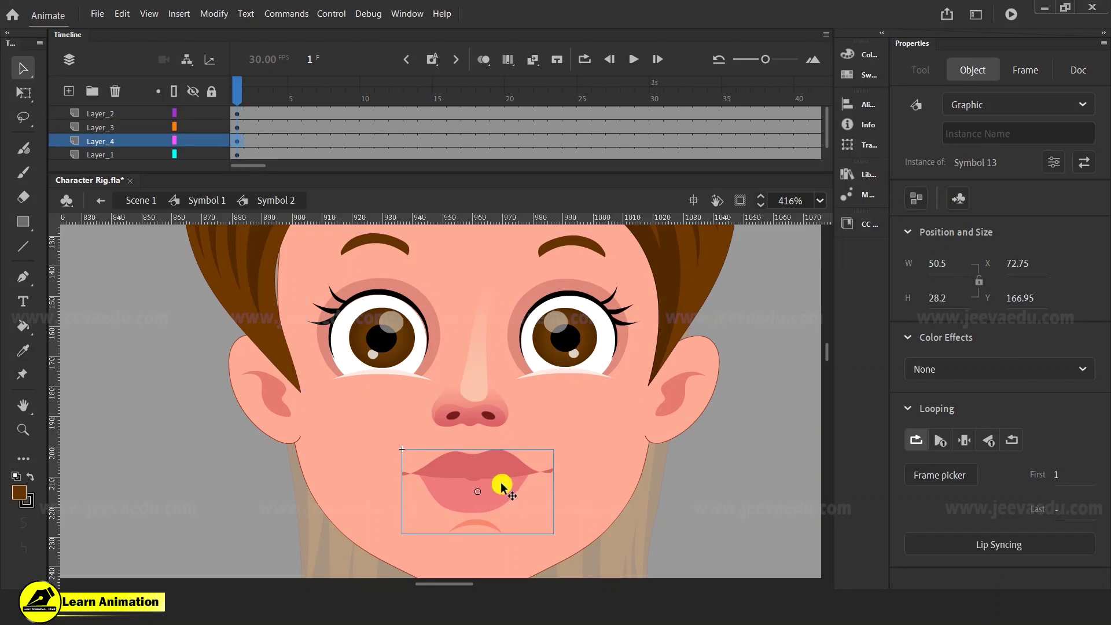
pyautogui.moveTo(566, 479); pyautogui.dragTo(564, 431)
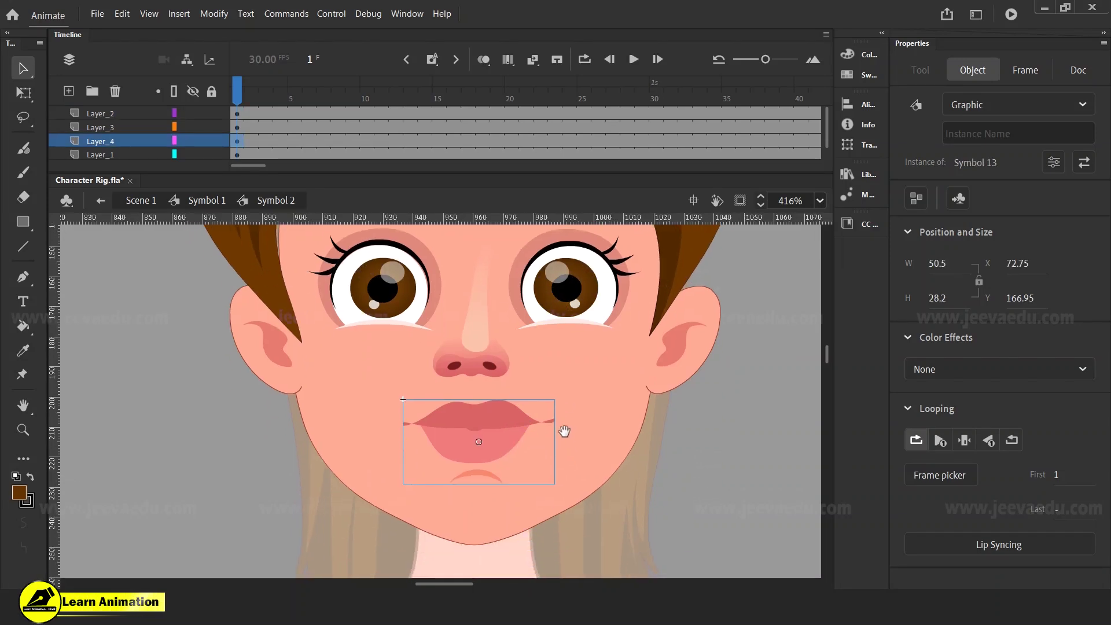
pyautogui.moveTo(489, 437); pyautogui.dragTo(511, 429)
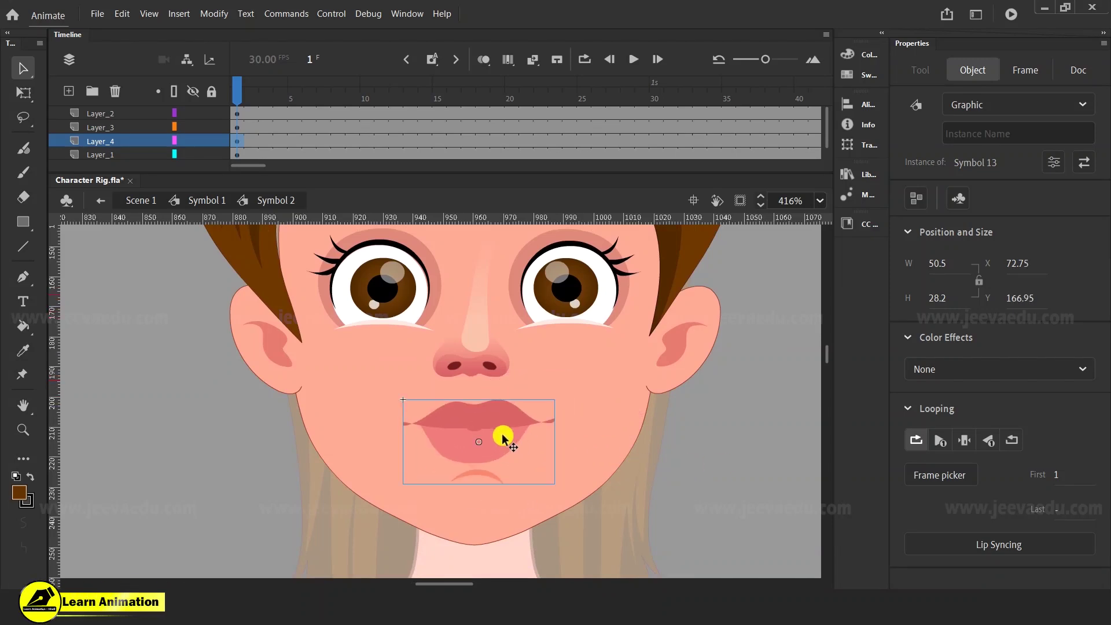
# - Inside Symbol 13, convert the mouth group into a Graphic symbol named Symbol 14 and set its looping to play single frame
pyautogui.doubleClick(502, 433)
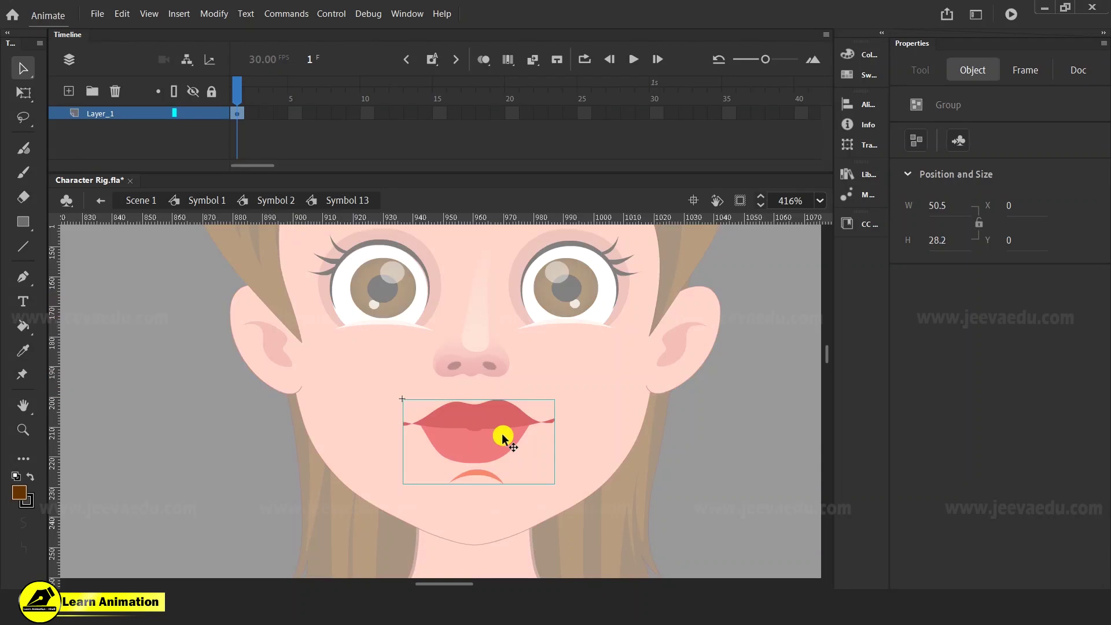
pyautogui.press('F8')
pyautogui.click(640, 148)
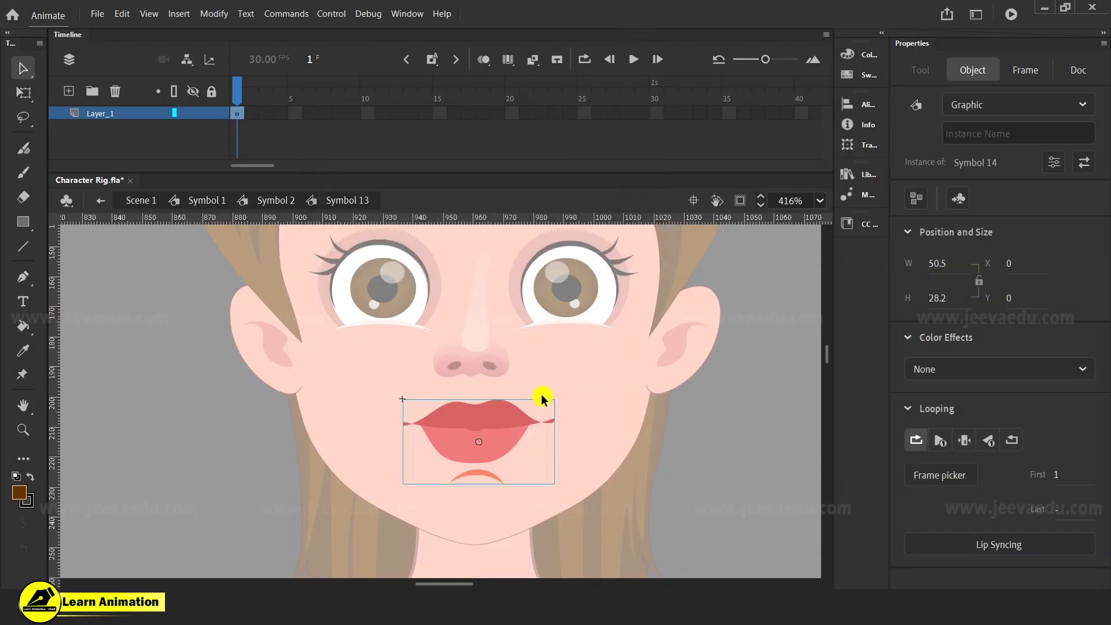
pyautogui.click(965, 440)
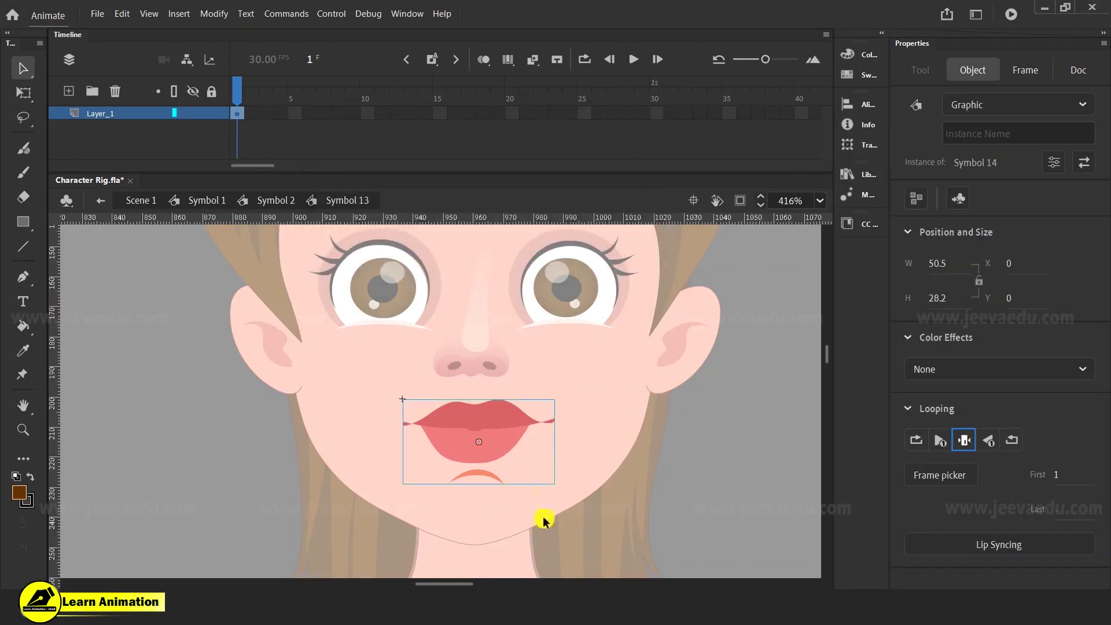
# - Extend the mouth's frame span on Layer_1 of Symbol 13 beyond frame 40 and return to frame 1
pyautogui.moveTo(353, 114); pyautogui.dragTo(492, 117)
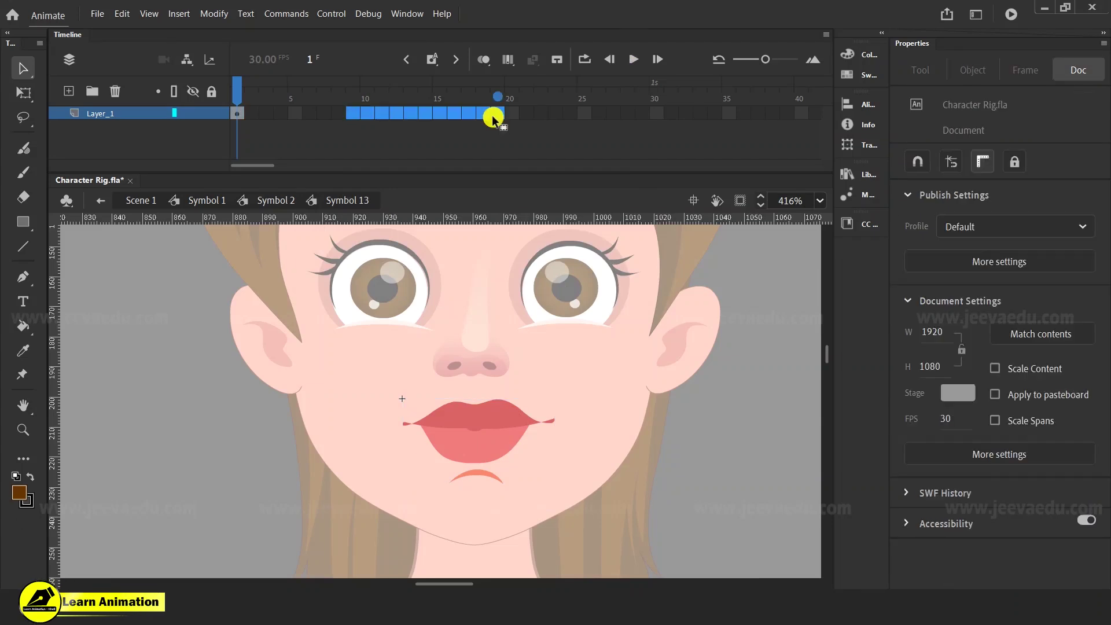
pyautogui.click(493, 115)
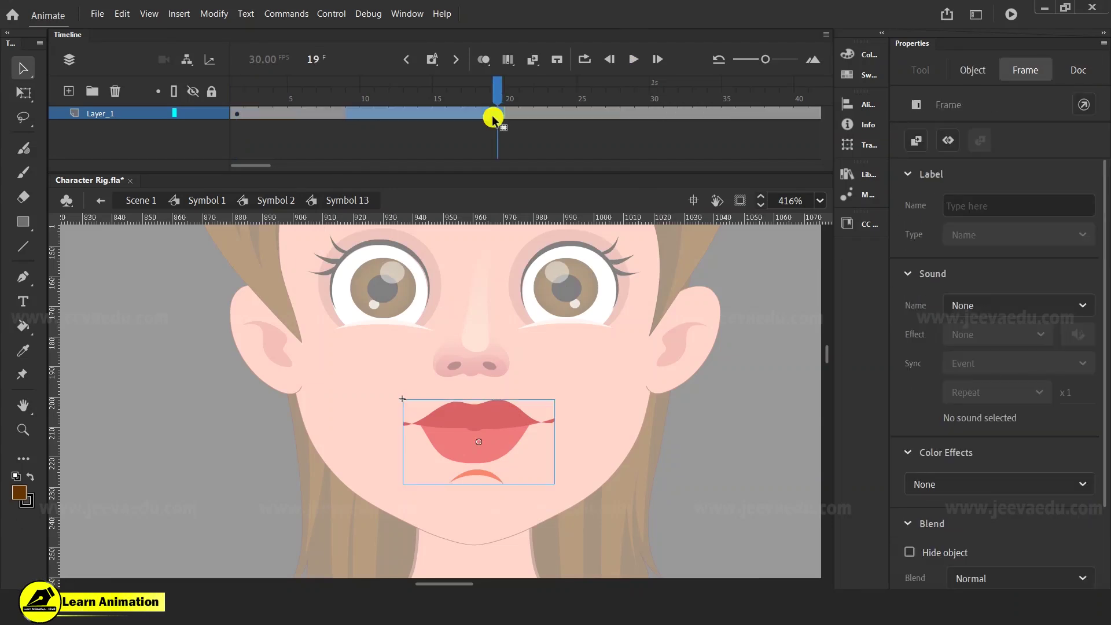
pyautogui.click(237, 114)
pyautogui.click(204, 131)
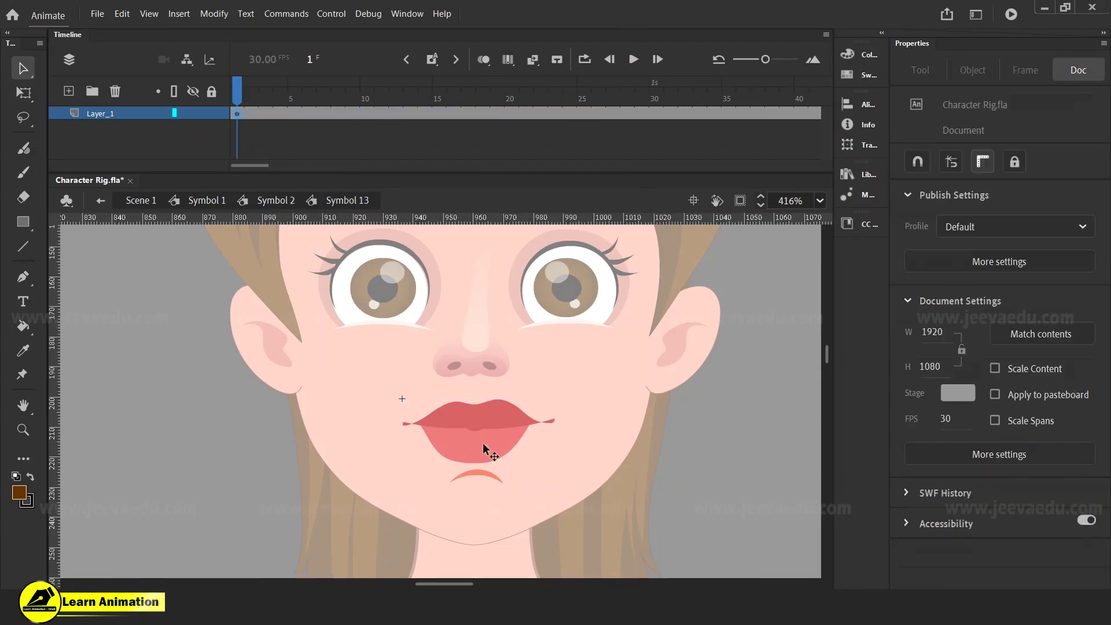
# - Look inside the nested mouth symbol, return to Symbol 13 and view the mouth's frames in the Frame Picker
pyautogui.click(485, 444)
pyautogui.doubleClick(484, 443)
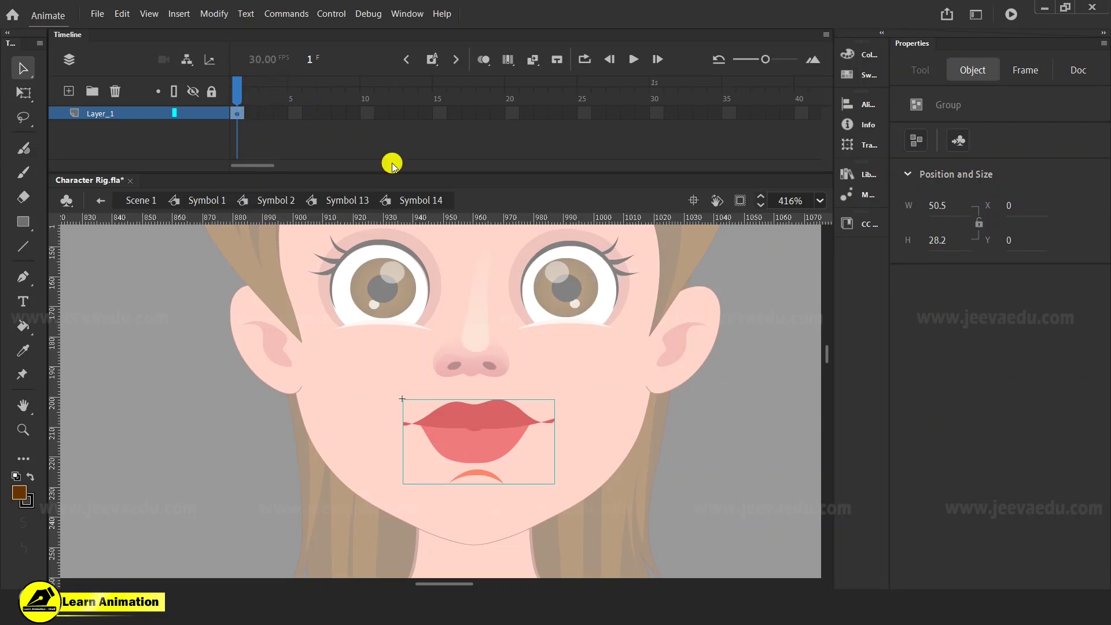
pyautogui.doubleClick(564, 461)
pyautogui.click(940, 475)
pyautogui.moveTo(570, 278); pyautogui.dragTo(748, 278)
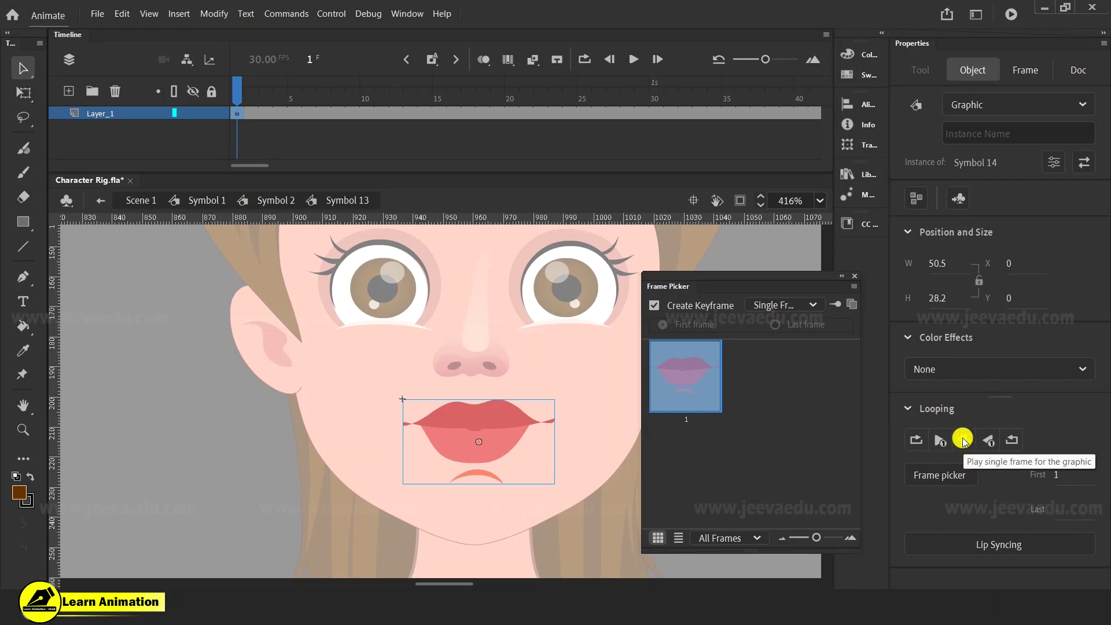
pyautogui.click(856, 280)
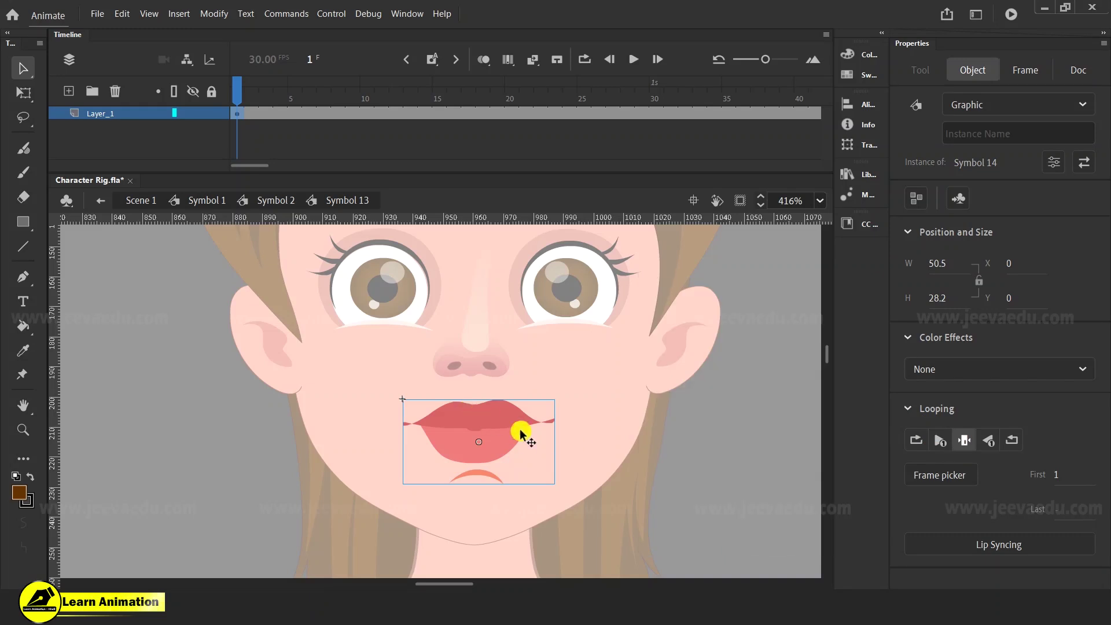
# - Review the extended frames on the mouth's timeline together with the mouth instance's looping options
pyautogui.moveTo(261, 111); pyautogui.dragTo(497, 115)
pyautogui.press('Return')
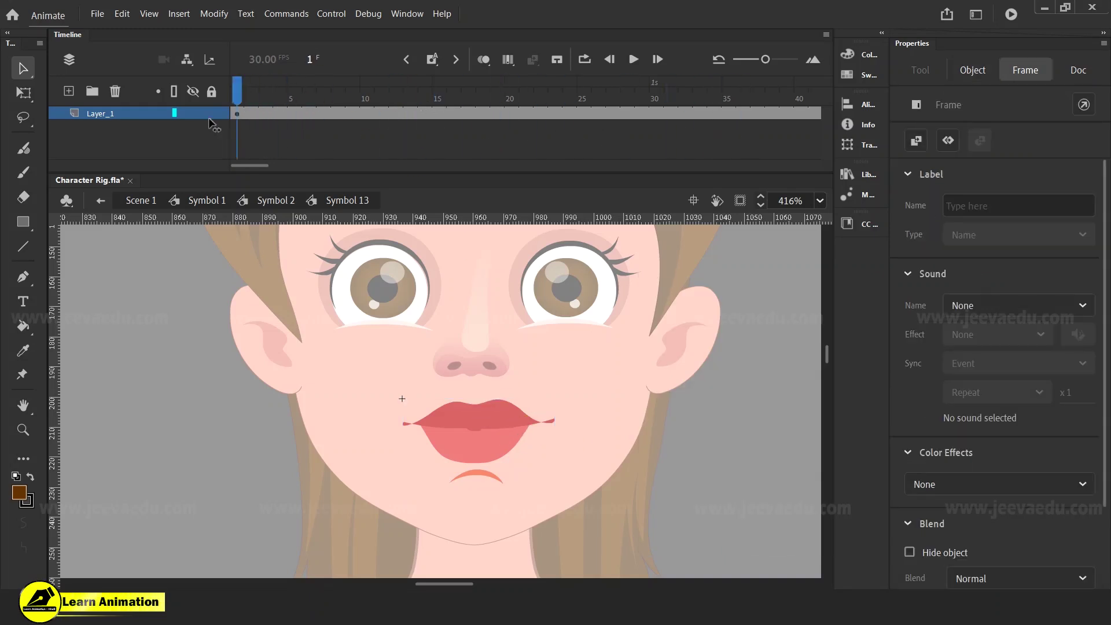
pyautogui.click(78, 90)
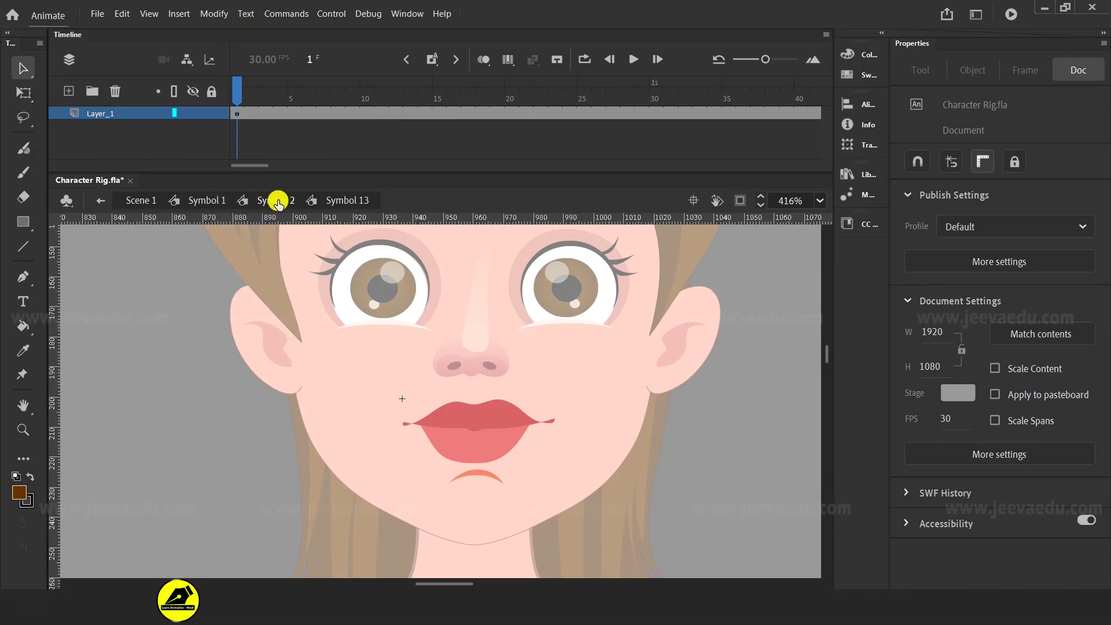
pyautogui.click(470, 456)
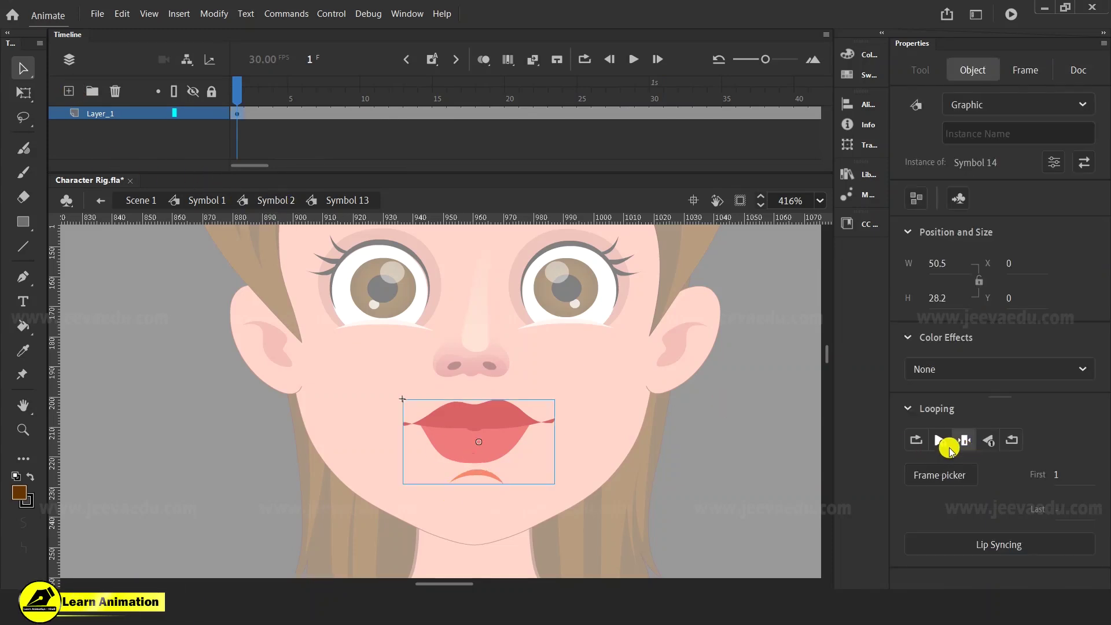
pyautogui.moveTo(236, 91); pyautogui.dragTo(411, 92)
pyautogui.click(326, 139)
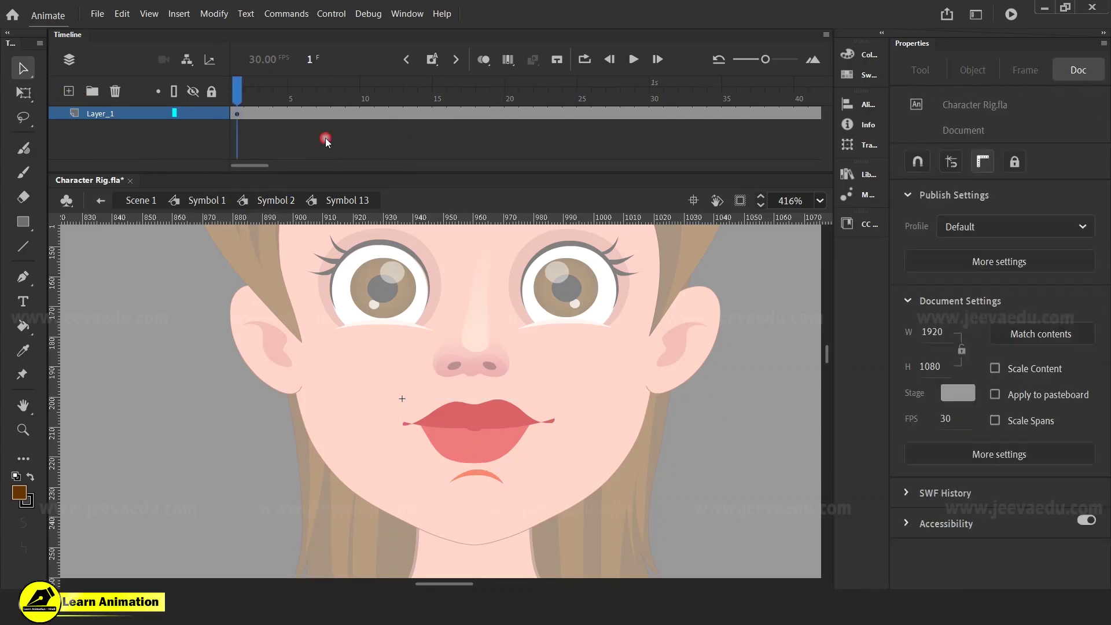
# - Return to Symbol 2, transfer the front hair in place to a new layer and convert it into a Graphic symbol named Symbol 15
pyautogui.click(290, 203)
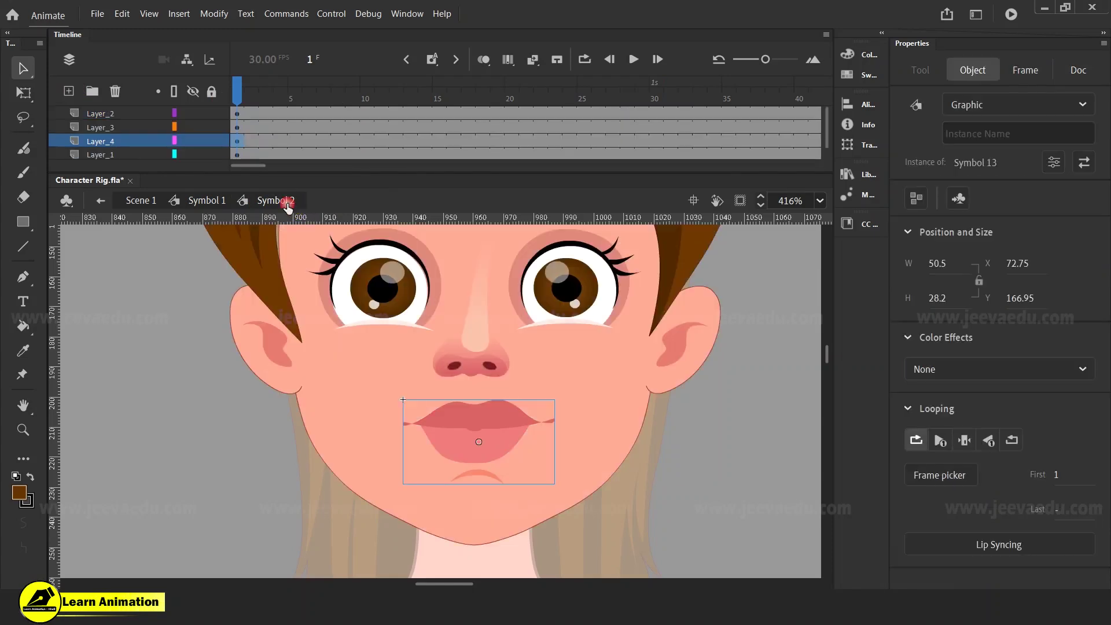
pyautogui.press('z')
pyautogui.keyDown('alt'); pyautogui.click(509, 441); pyautogui.keyUp('alt')
pyautogui.moveTo(521, 449); pyautogui.dragTo(531, 514)
pyautogui.press('v')
pyautogui.click(513, 336)
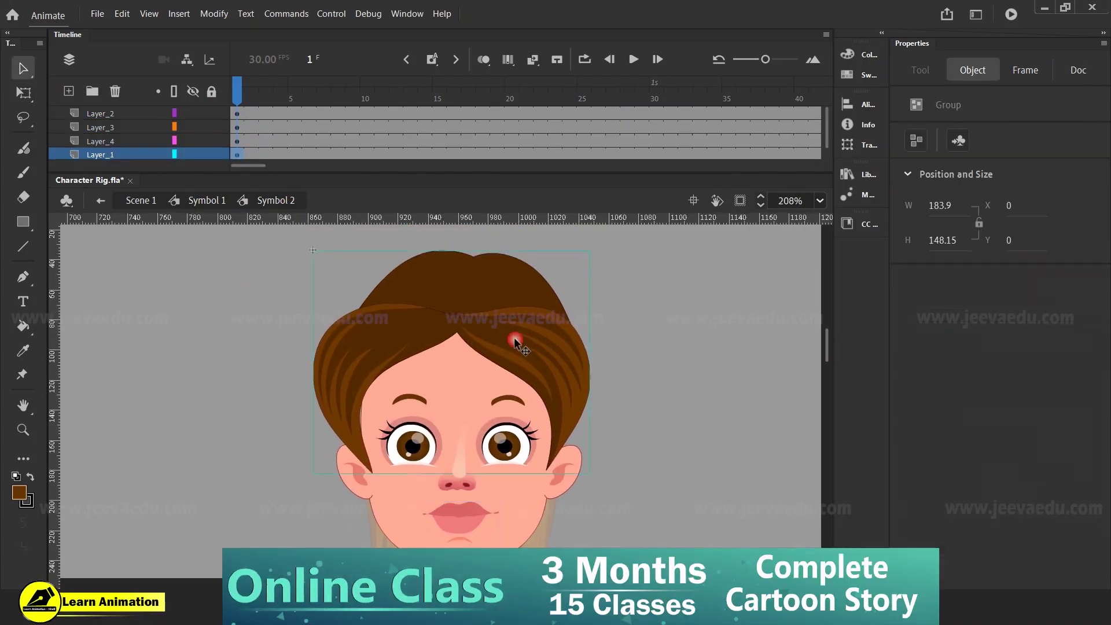
pyautogui.press('Delete')
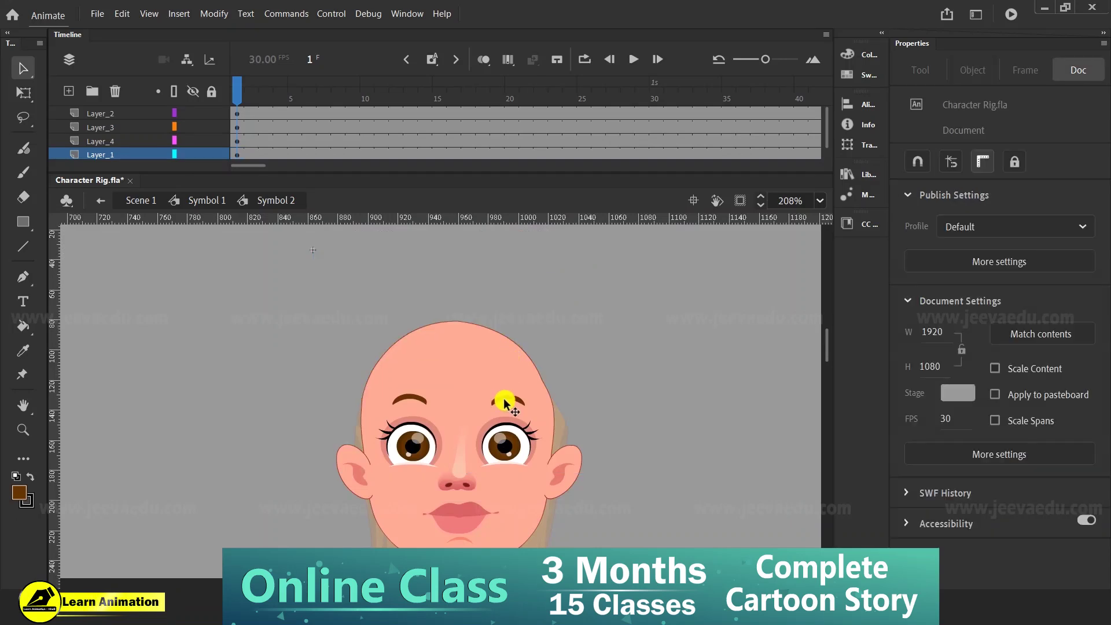
pyautogui.click(69, 91)
pyautogui.rightClick(176, 350)
pyautogui.click(223, 398)
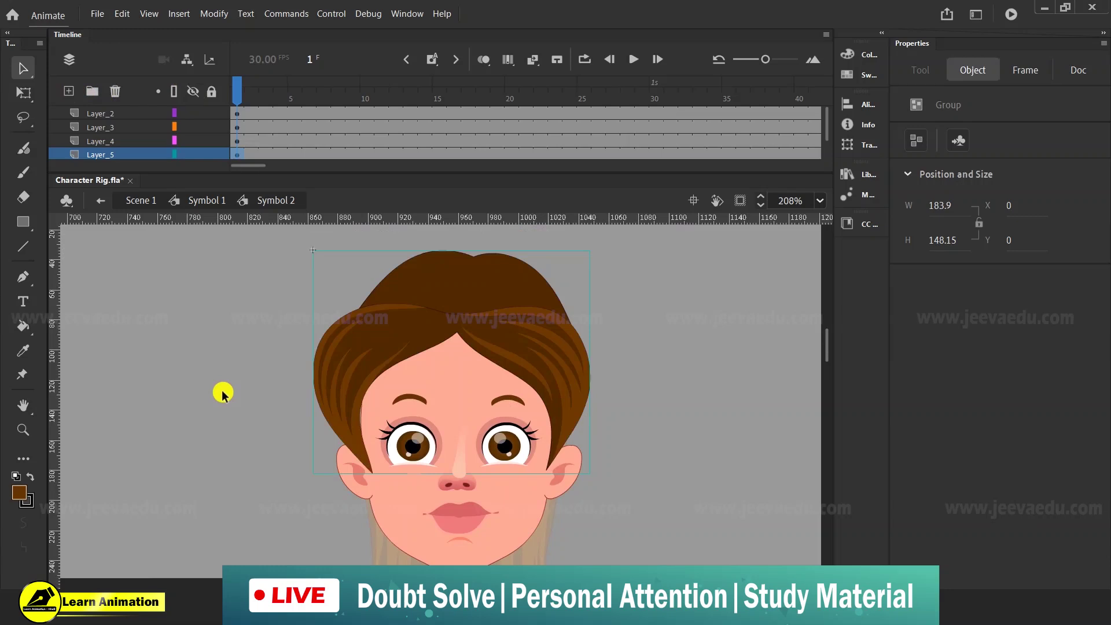
pyautogui.press('F8')
pyautogui.click(617, 154)
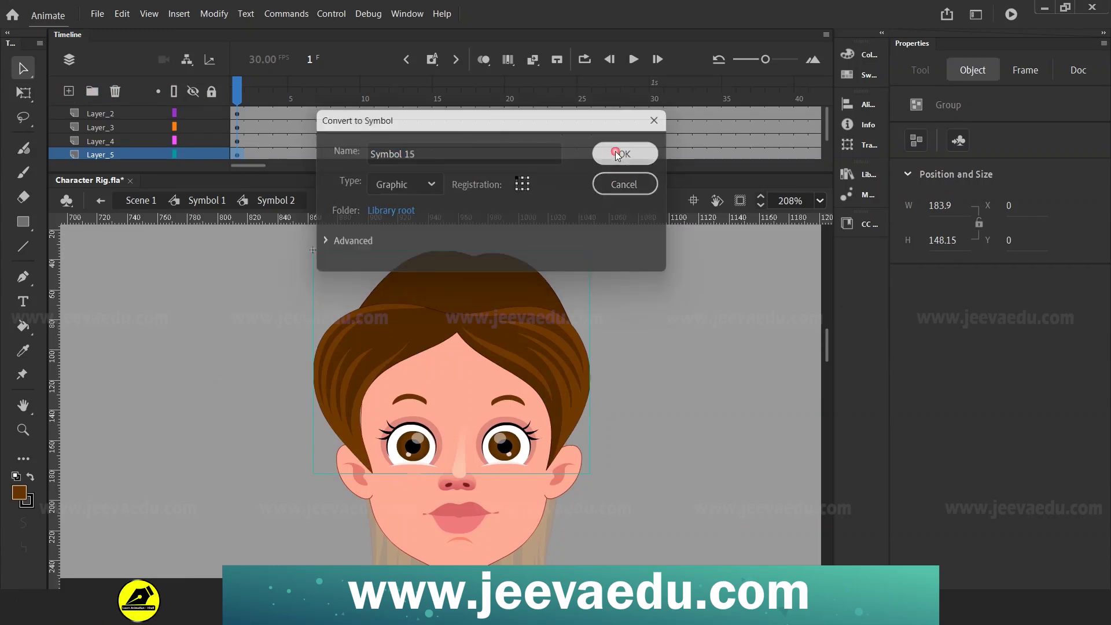
# - Transfer both ears in place from Layer_1 to a new layer and convert them into a Graphic symbol named Symbol 16
pyautogui.click(353, 492)
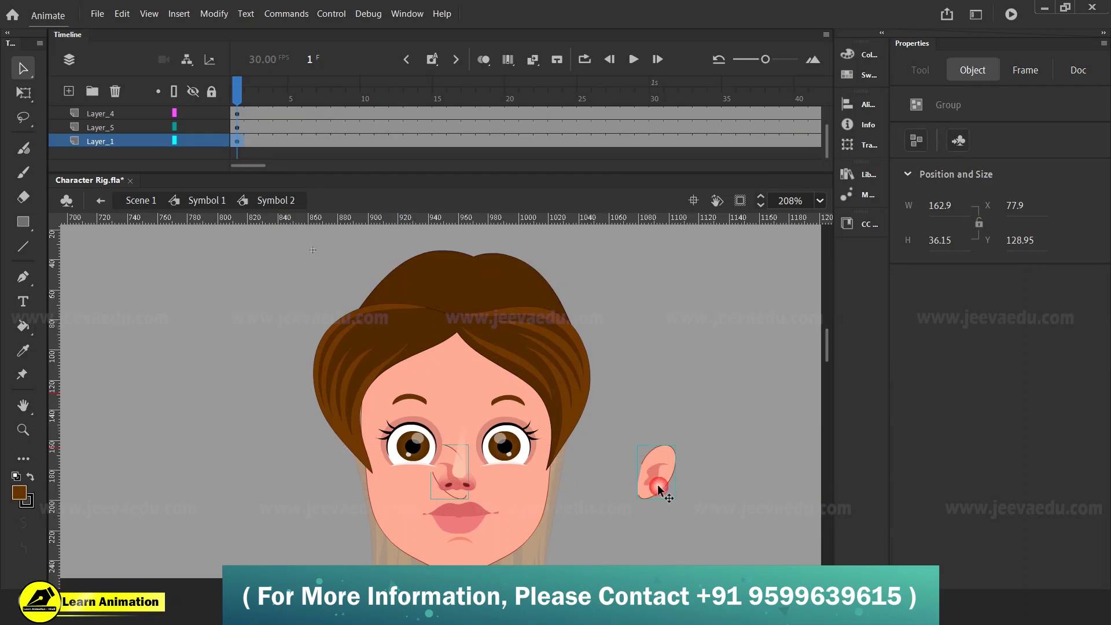
pyautogui.click(657, 484)
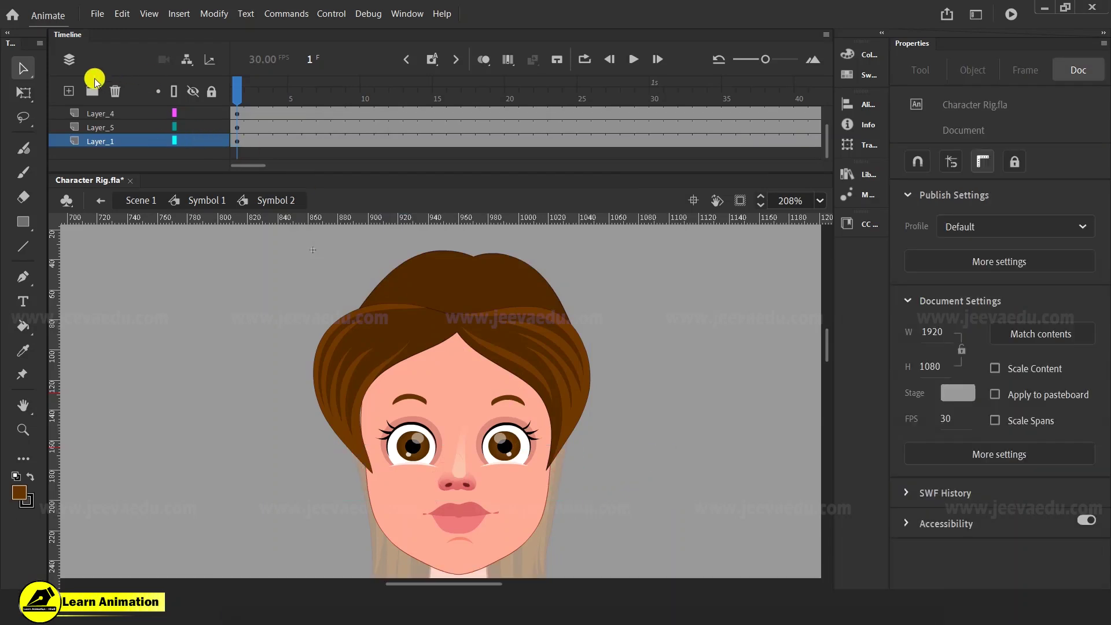
pyautogui.click(68, 91)
pyautogui.rightClick(158, 302)
pyautogui.click(202, 355)
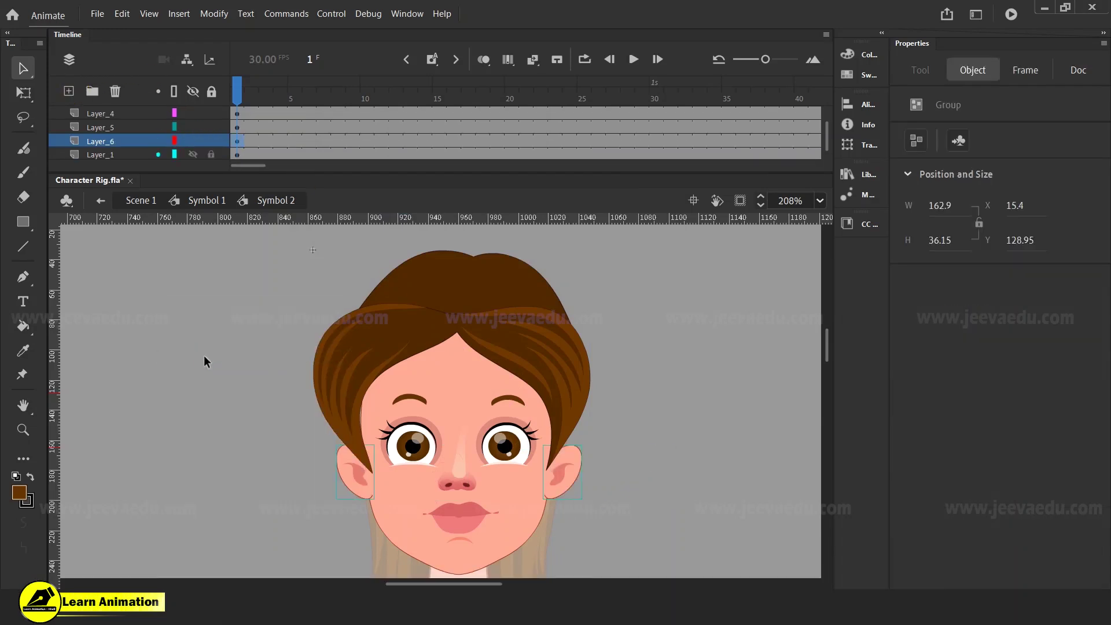
pyautogui.press('F8')
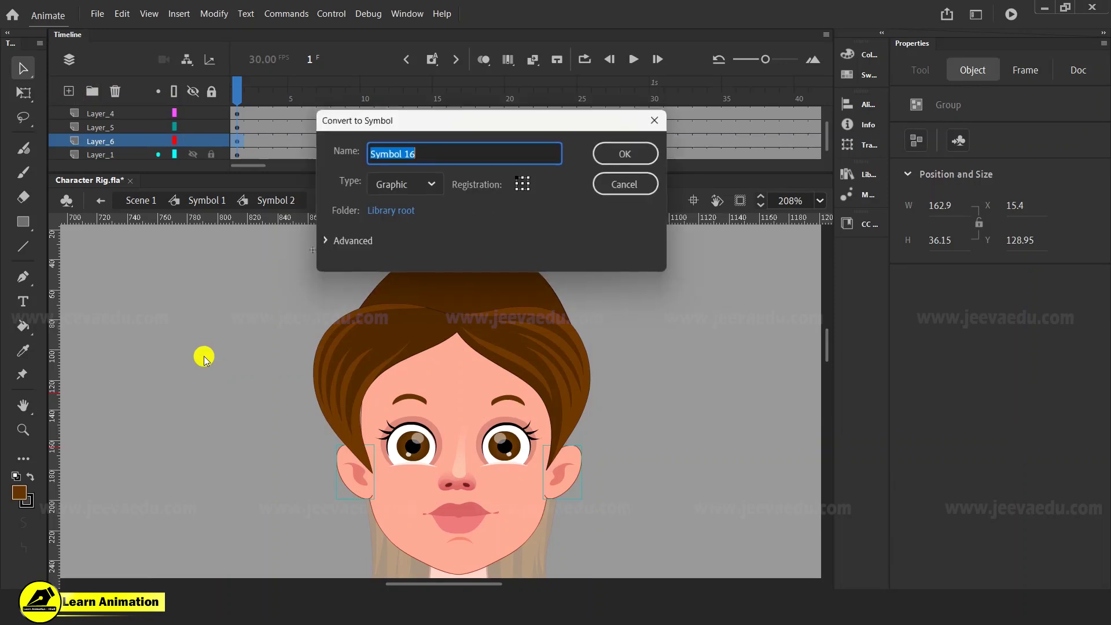
pyautogui.click(658, 153)
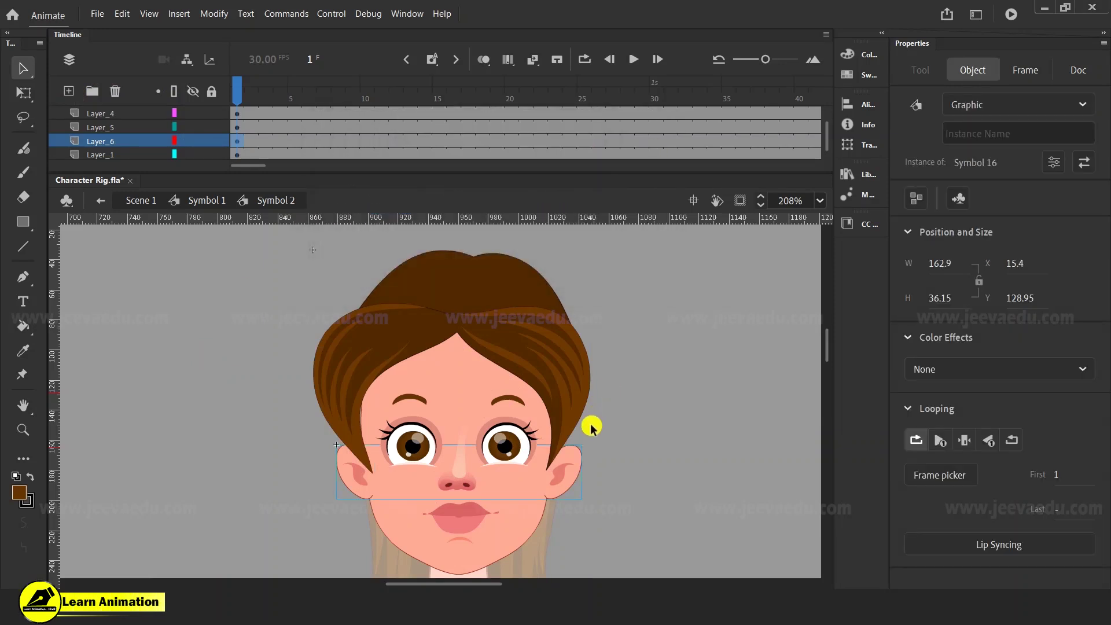
# - Try shifting the ears symbol slightly against the head twice, undoing each move
pyautogui.moveTo(575, 475); pyautogui.dragTo(563, 472)
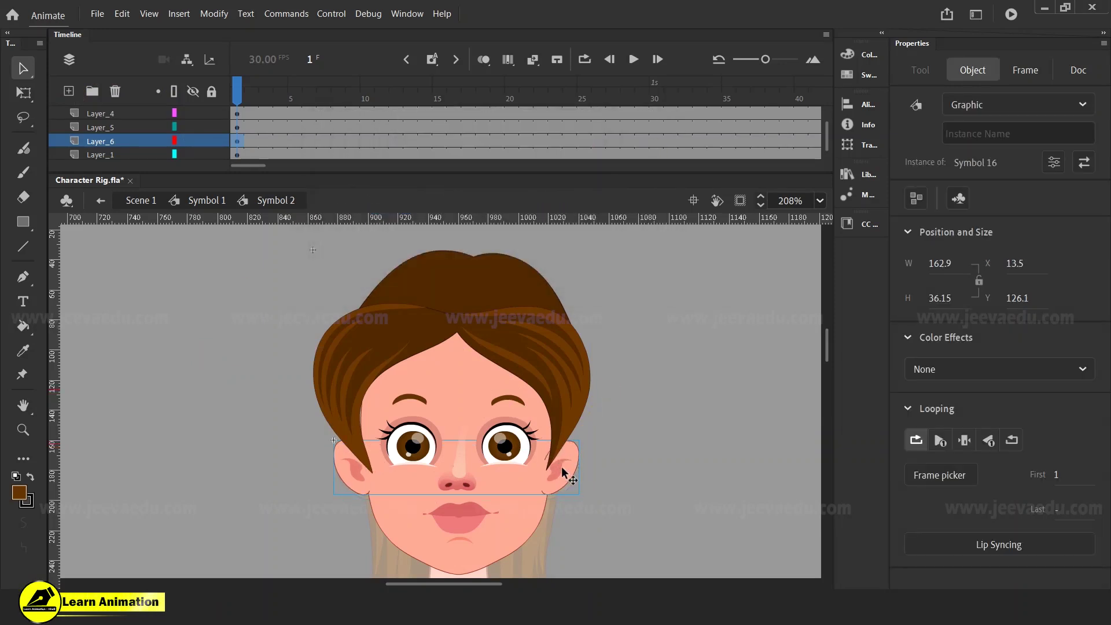
pyautogui.hotkey('ctrl', 'z')
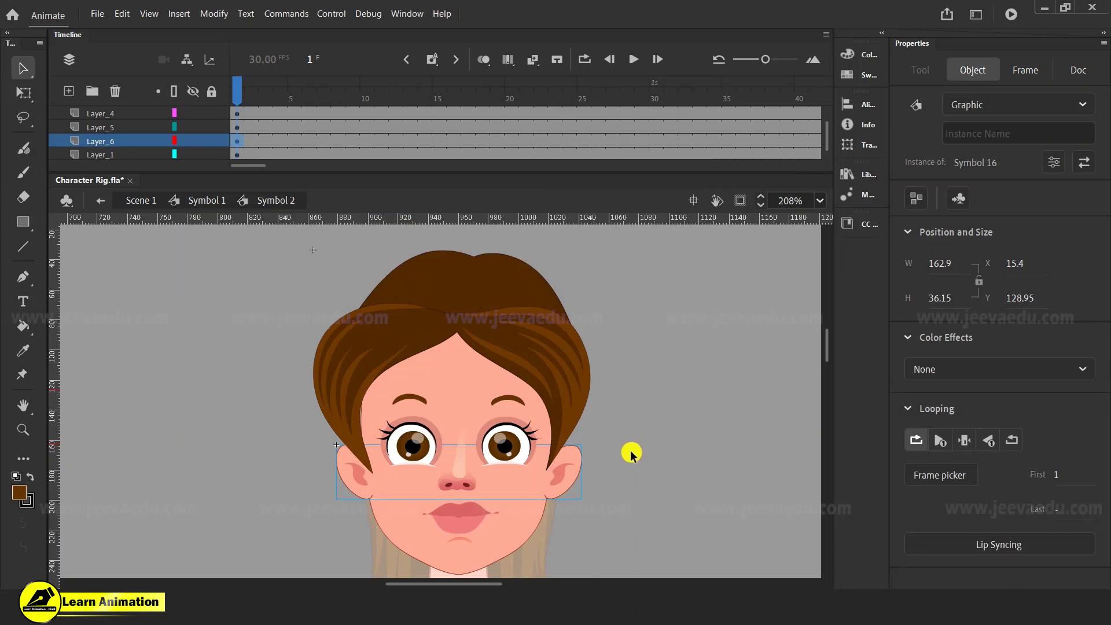
pyautogui.scroll(-2, 576, 457)
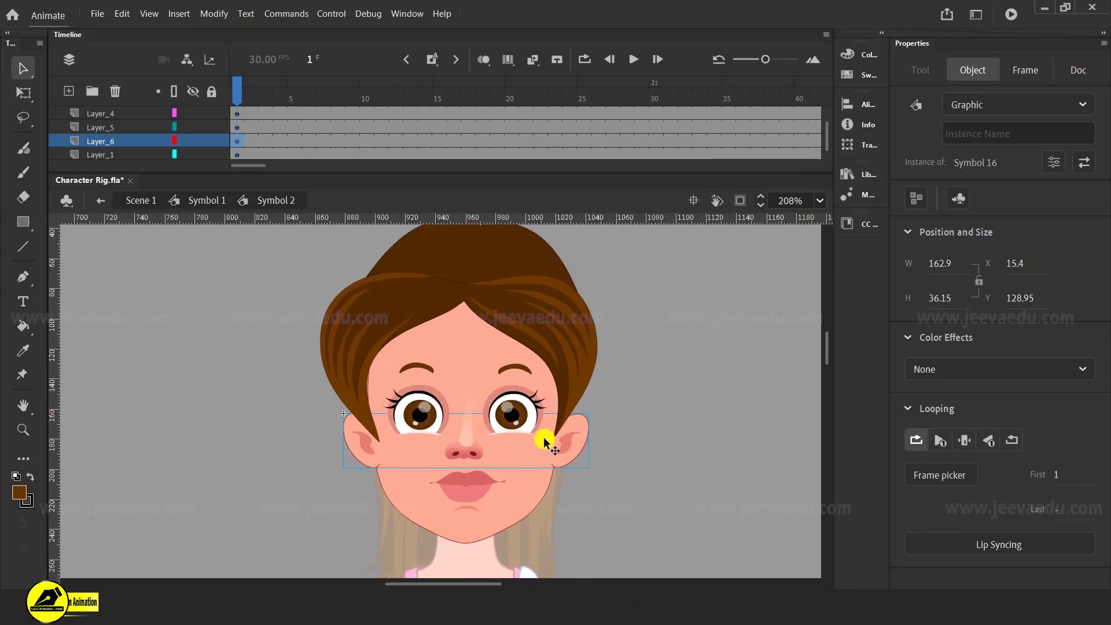
pyautogui.moveTo(566, 441); pyautogui.dragTo(555, 446)
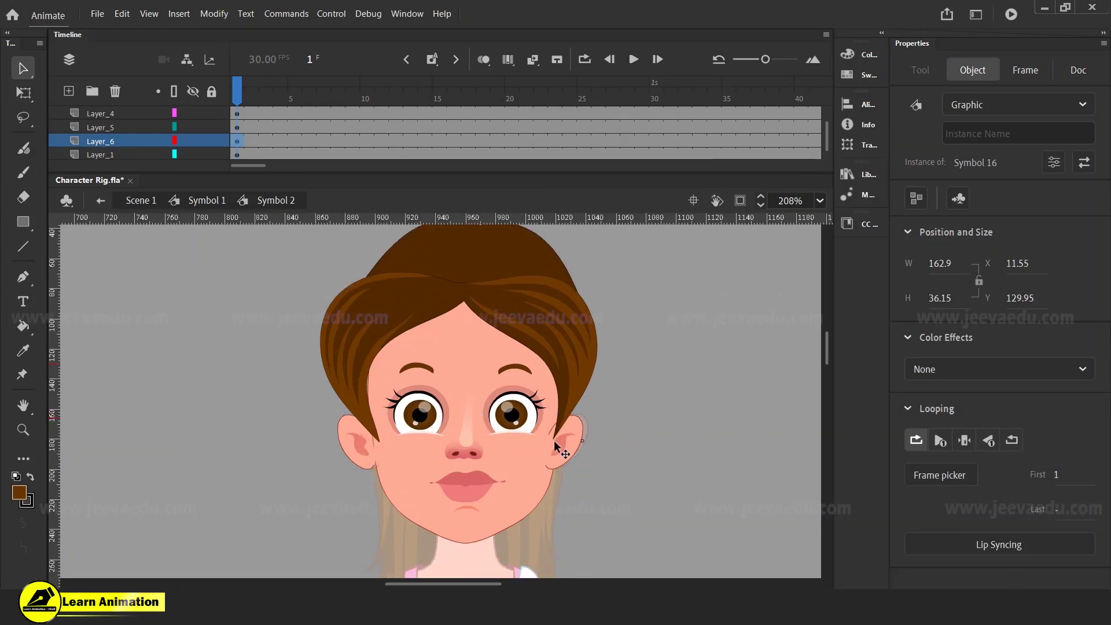
pyautogui.hotkey('ctrl', 'z')
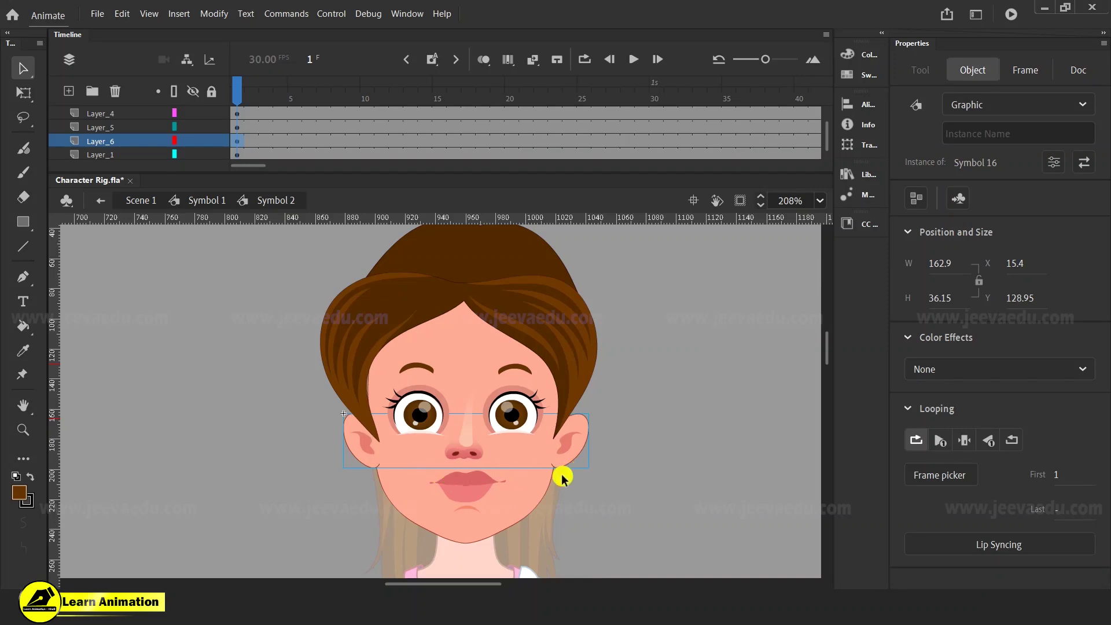
# - Try the ears' Layer_6 below Layer_1 and above Layer_5, and return it to its place between them
pyautogui.press('z')
pyautogui.click(547, 463)
pyautogui.moveTo(549, 464); pyautogui.dragTo(551, 478)
pyautogui.press('v')
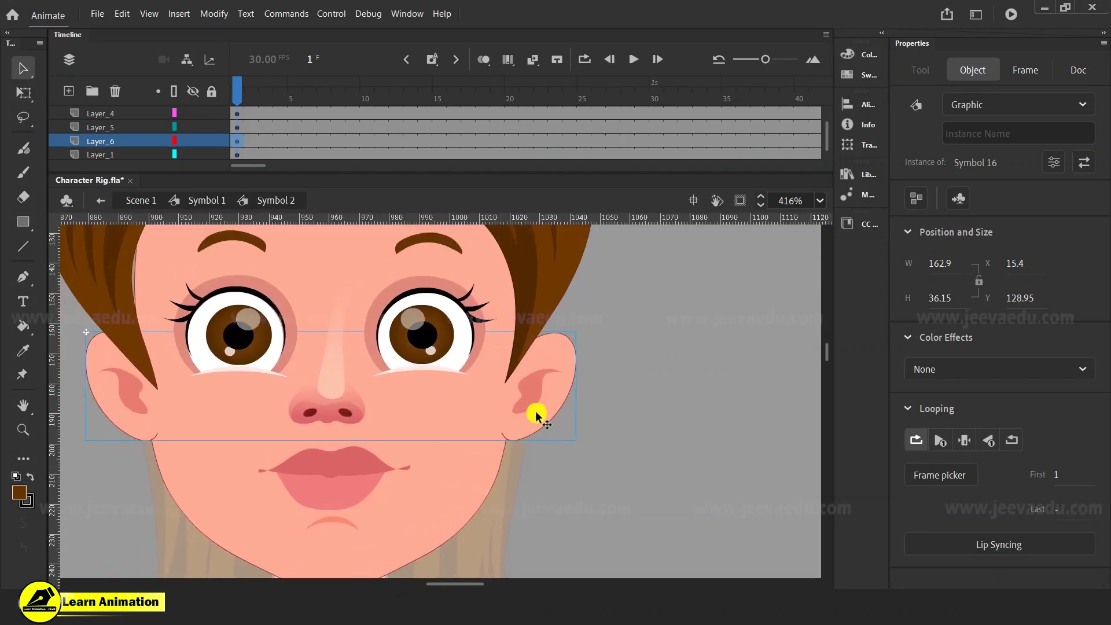
pyautogui.moveTo(112, 141); pyautogui.dragTo(116, 167)
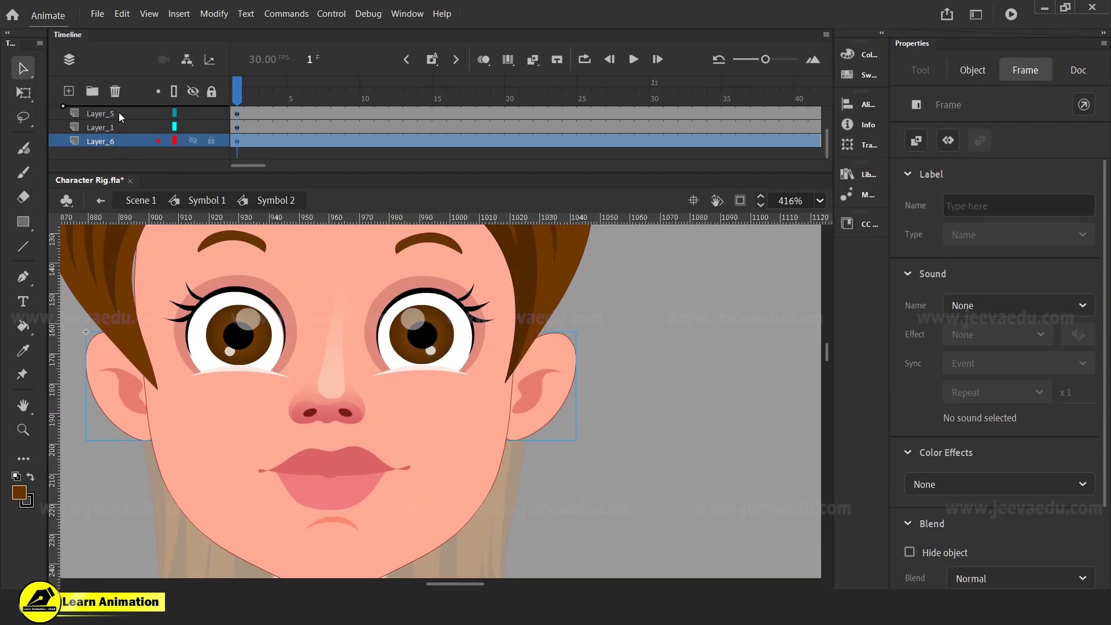
pyautogui.moveTo(119, 112); pyautogui.dragTo(119, 113)
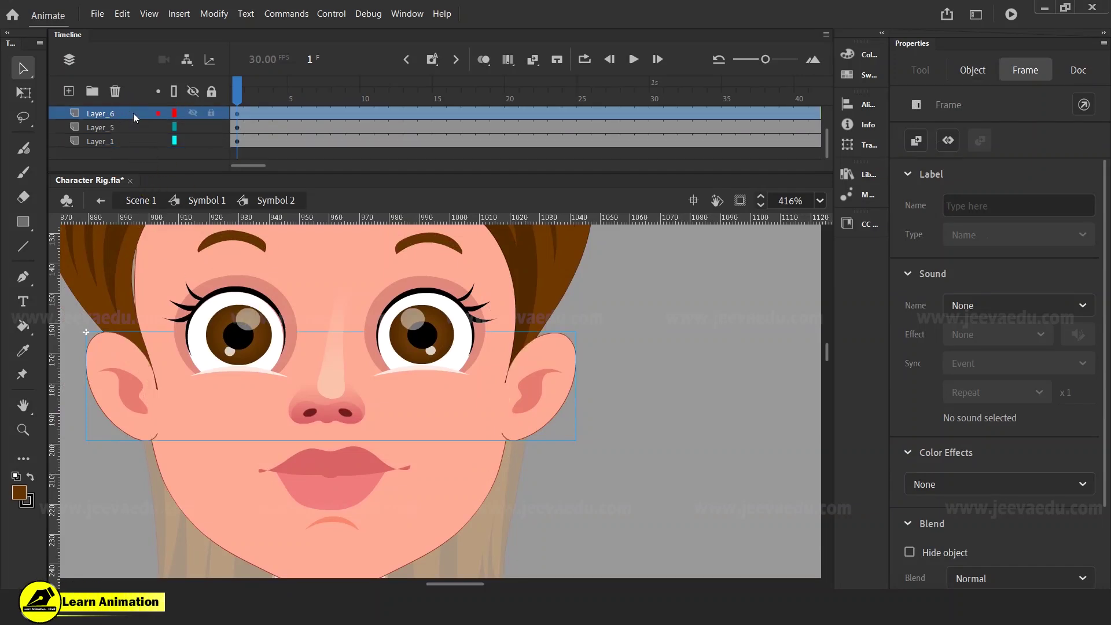
pyautogui.moveTo(135, 114); pyautogui.dragTo(134, 133)
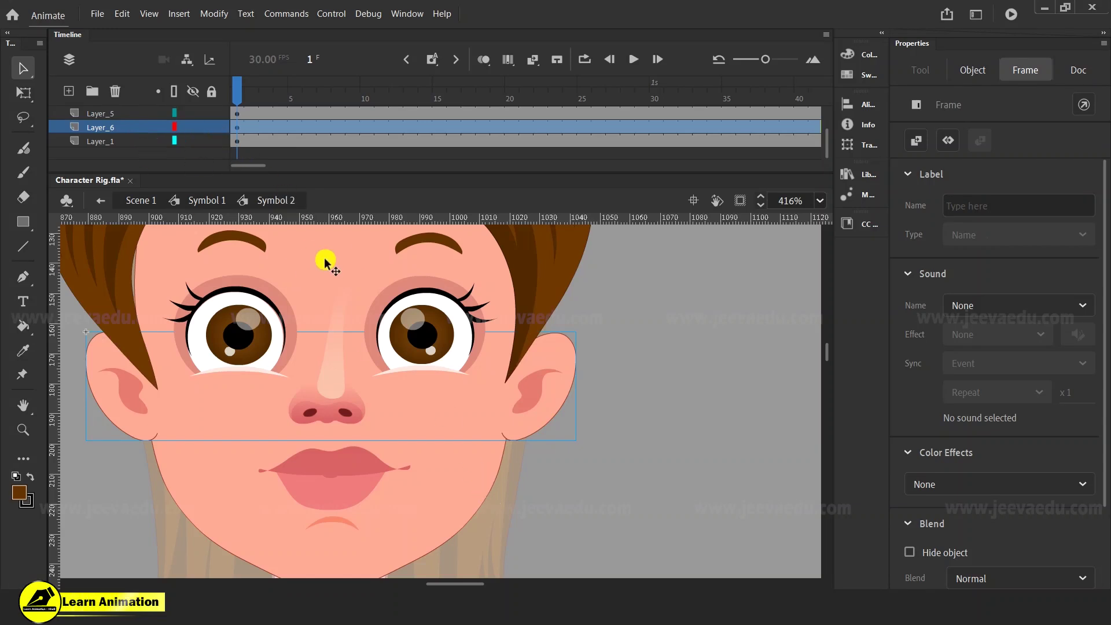
# - Check what Layer_5, Layer_6 and Layer_1 contain by toggling their visibility, and show all layers again
pyautogui.press('z')
pyautogui.keyDown('alt'); pyautogui.click(409, 434); pyautogui.keyUp('alt')
pyautogui.moveTo(527, 472); pyautogui.dragTo(551, 516)
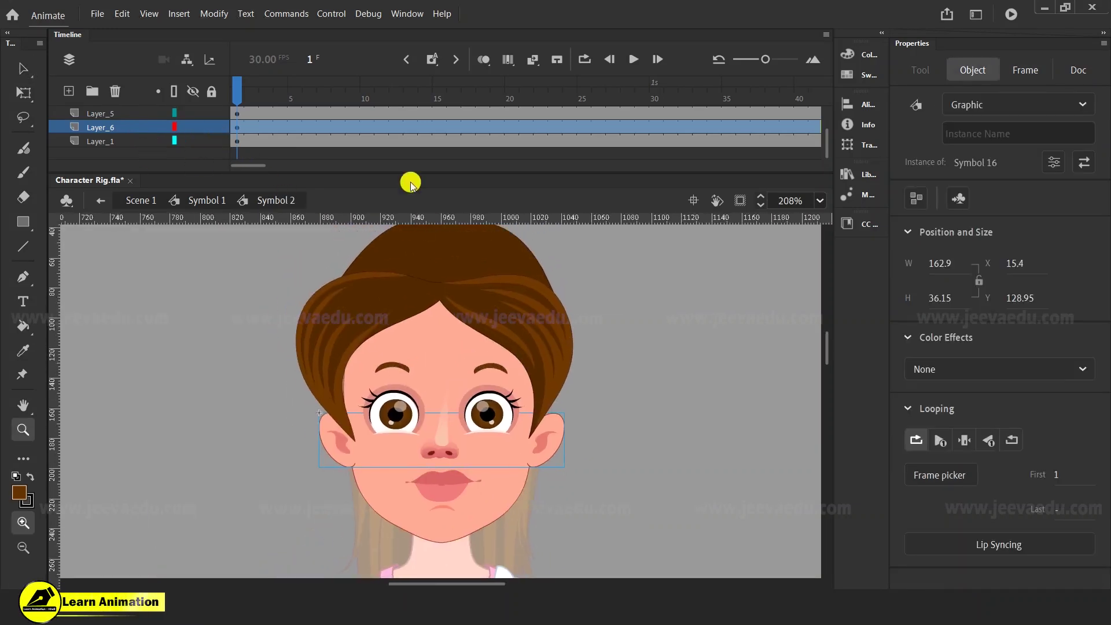
pyautogui.click(165, 127)
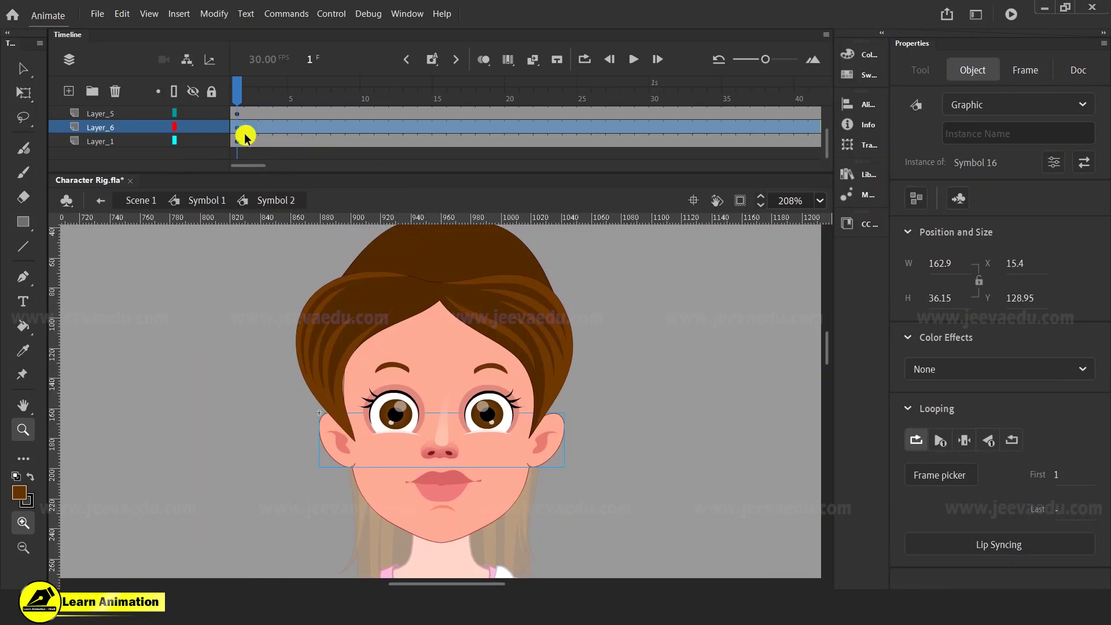
pyautogui.keyDown('alt'); pyautogui.click(194, 126); pyautogui.keyUp('alt')
pyautogui.click(193, 141)
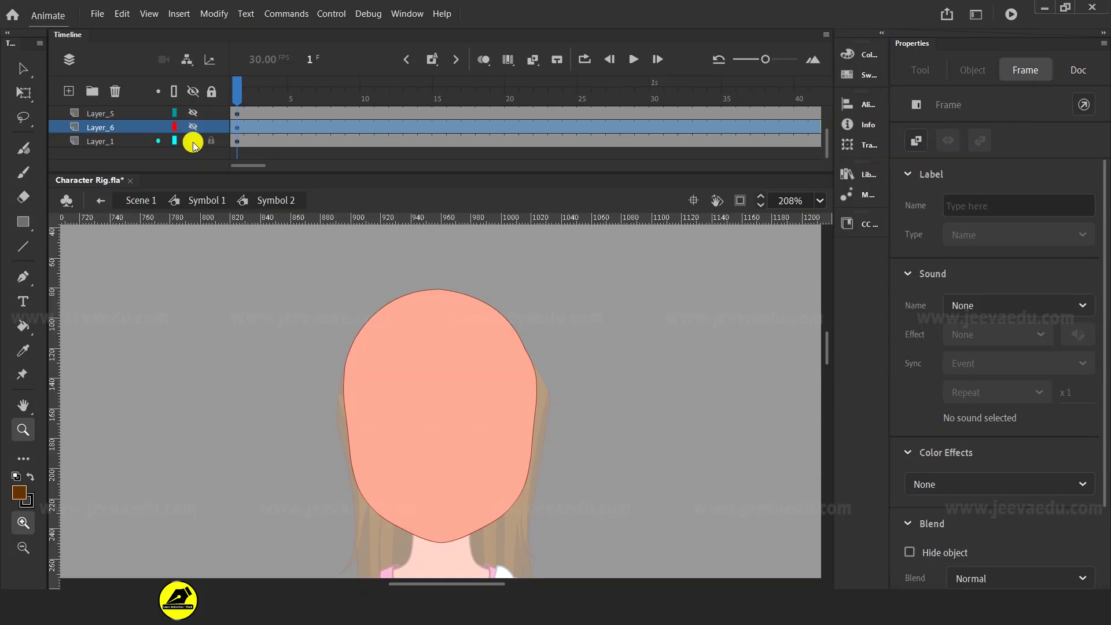
pyautogui.click(192, 141)
pyautogui.keyDown('alt'); pyautogui.click(191, 114); pyautogui.keyUp('alt')
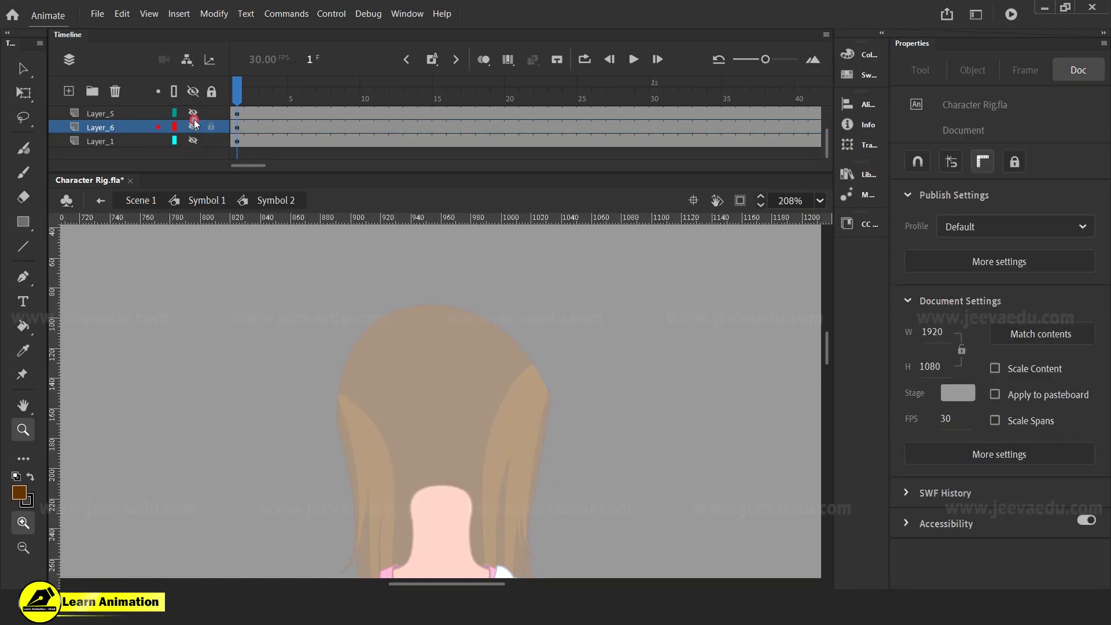
pyautogui.keyDown('alt'); pyautogui.click(196, 115); pyautogui.keyUp('alt')
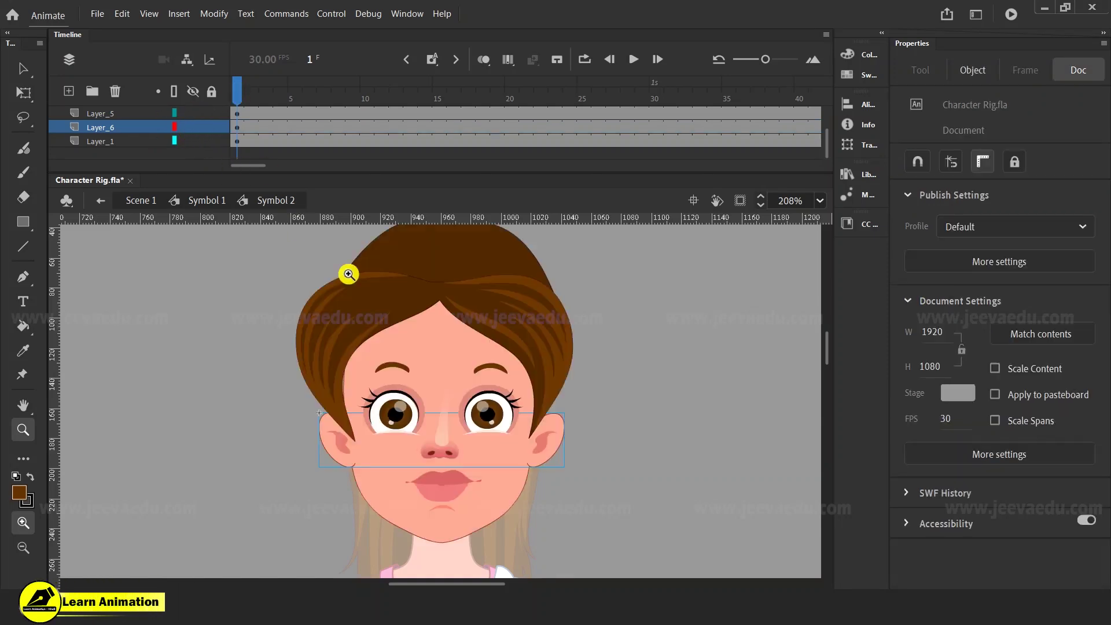
# - Draw a brown rectangle about 59 by 53 px beside the head on Layer_1 and group it
pyautogui.moveTo(577, 458); pyautogui.dragTo(426, 417)
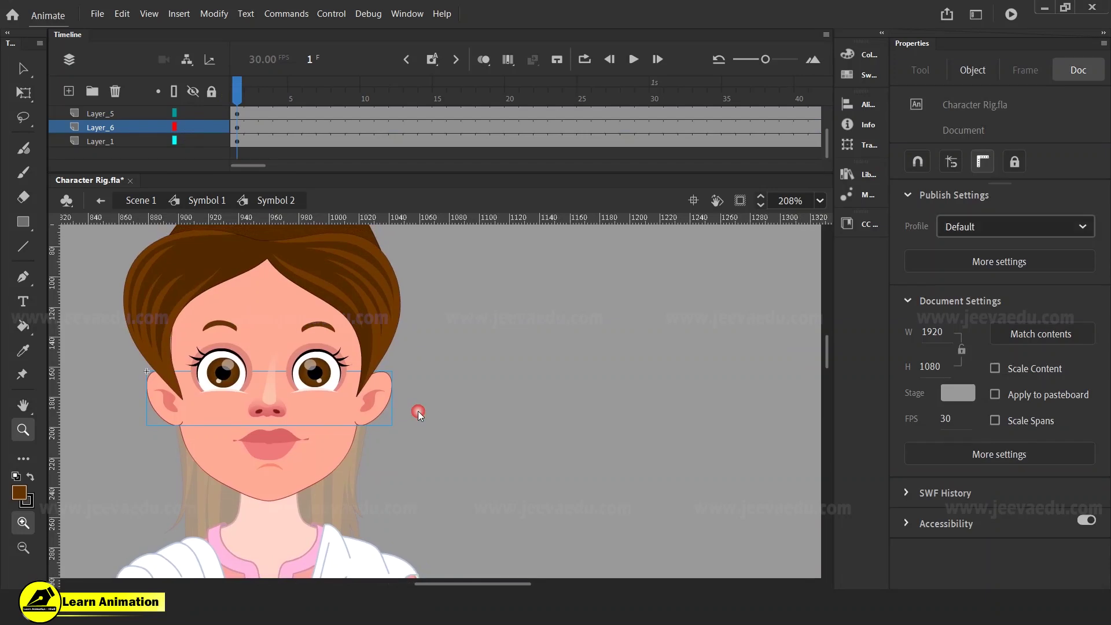
pyautogui.click(129, 141)
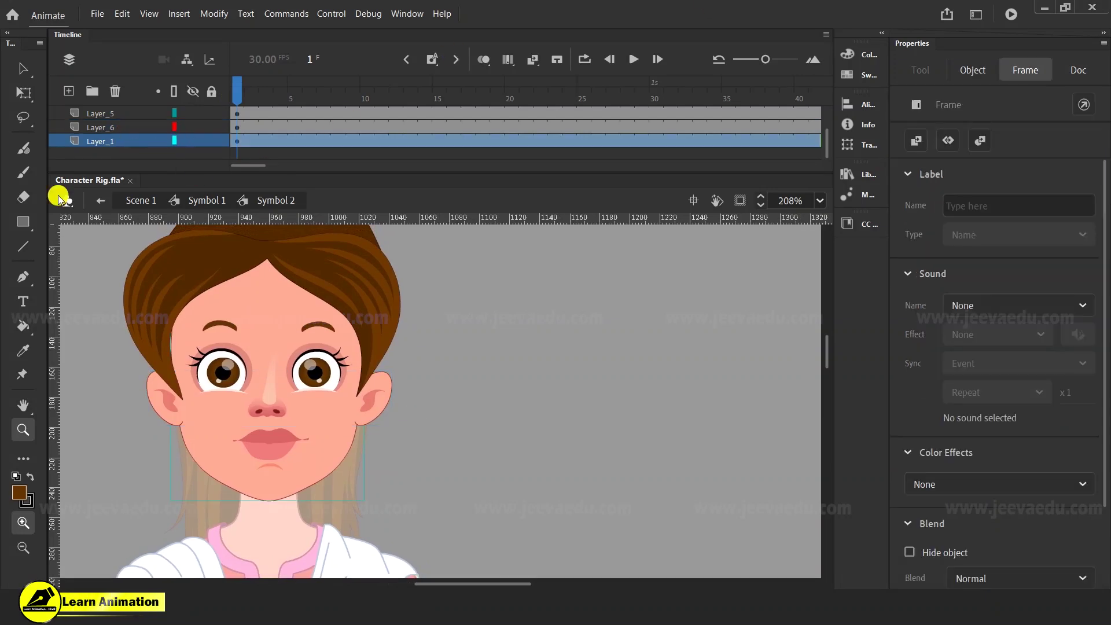
pyautogui.click(23, 223)
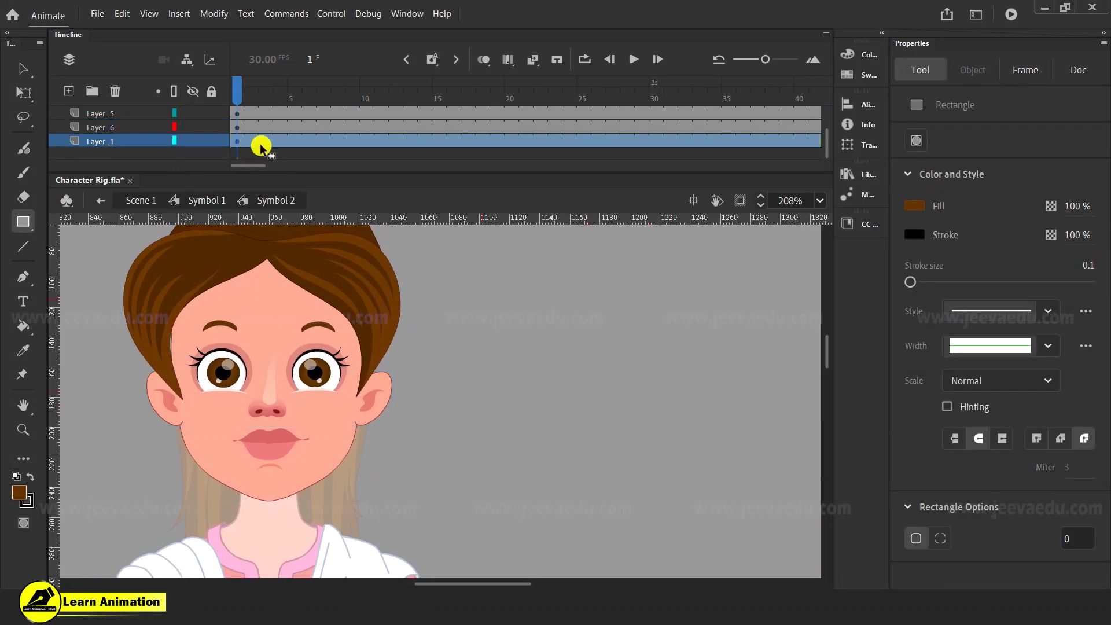
pyautogui.moveTo(518, 328)
pyautogui.mouseDown()
pyautogui.moveTo(585, 409)
pyautogui.moveTo(607, 409)
pyautogui.mouseUp()
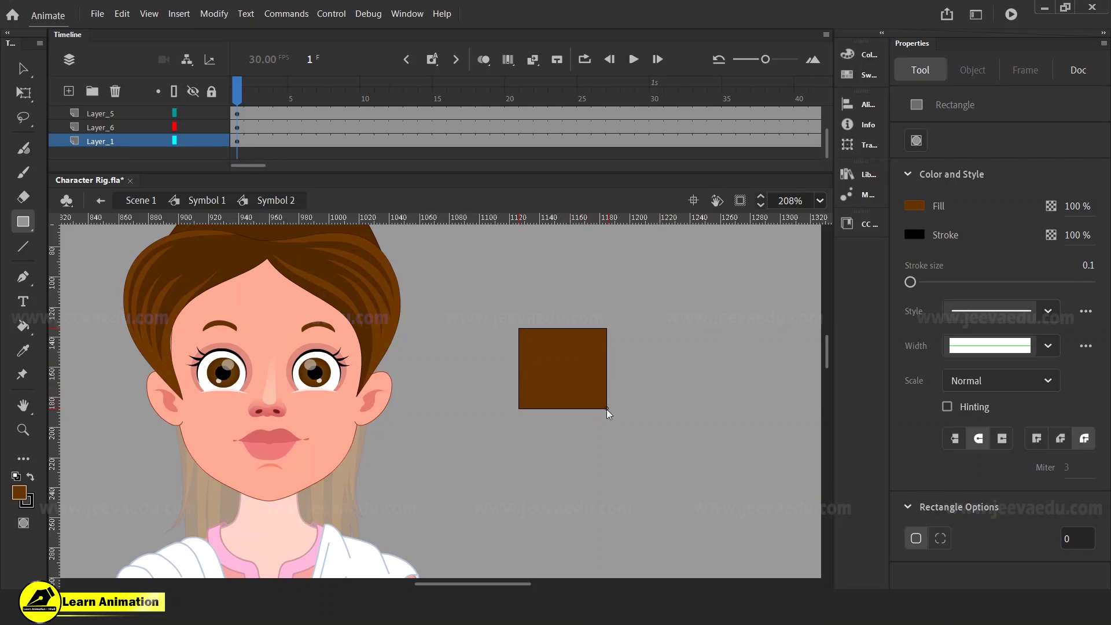
pyautogui.press('v')
pyautogui.doubleClick(584, 386)
pyautogui.hotkey('ctrl', 'g')
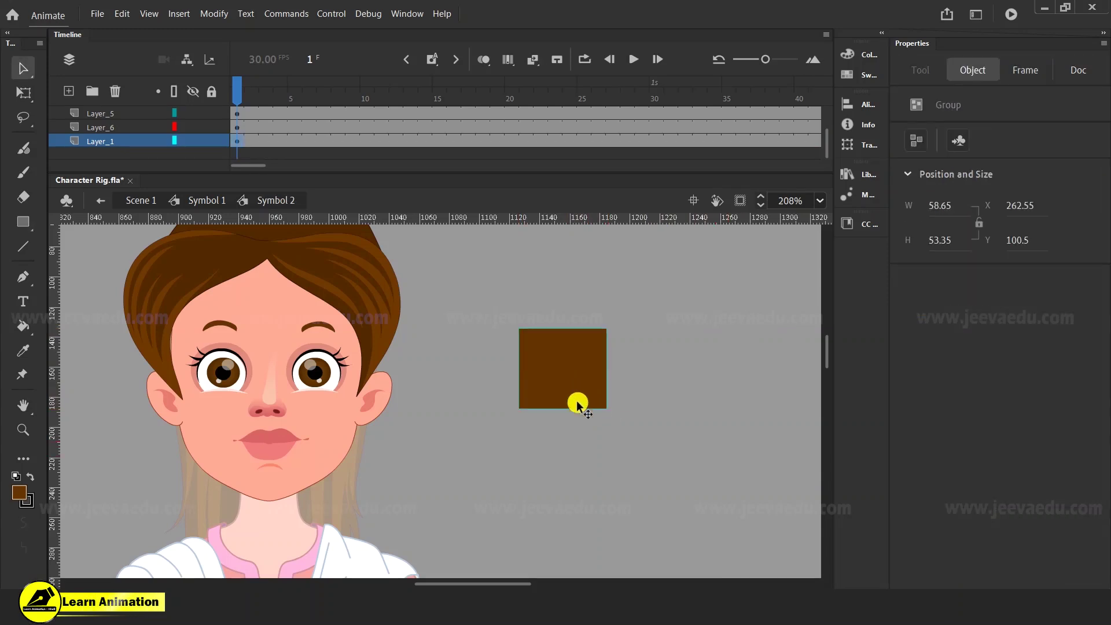
# - Draw a red rectangle about 59 by 50 px overlapping the brown one and group it
pyautogui.click(19, 493)
pyautogui.click(79, 395)
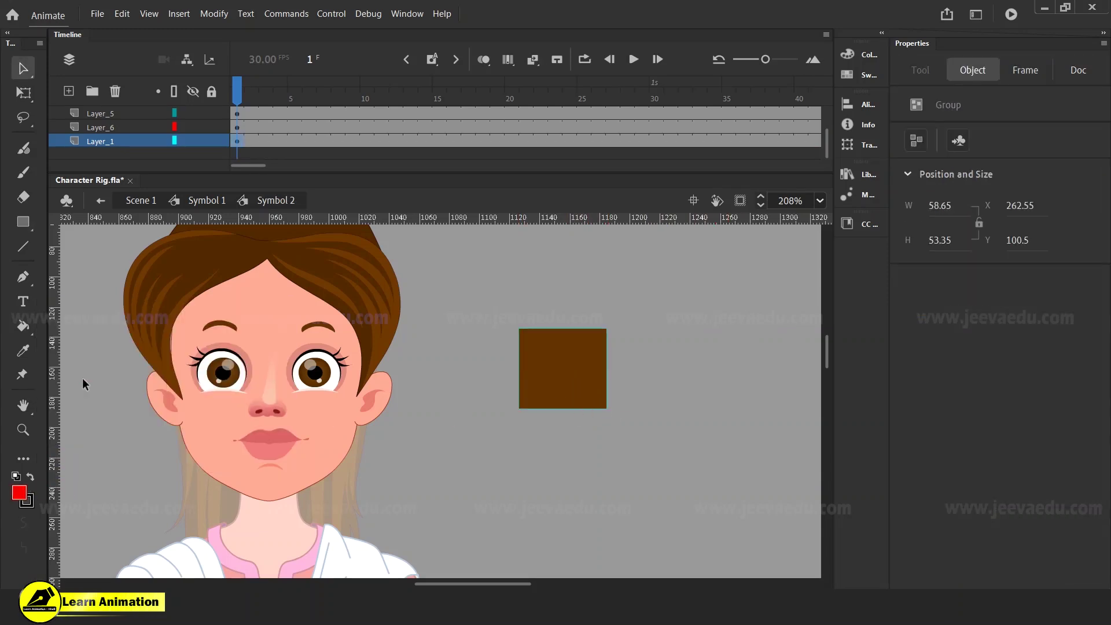
pyautogui.press('r')
pyautogui.moveTo(634, 349)
pyautogui.mouseDown()
pyautogui.moveTo(701, 429)
pyautogui.moveTo(723, 424)
pyautogui.moveTo(620, 397)
pyautogui.mouseUp()
pyautogui.press('v')
pyautogui.click(689, 393)
pyautogui.hotkey('ctrl', 'g')
# - Send the red rectangle behind the brown one and bring it forward repeatedly to demonstrate stacking order within Layer_1
pyautogui.click(196, 140)
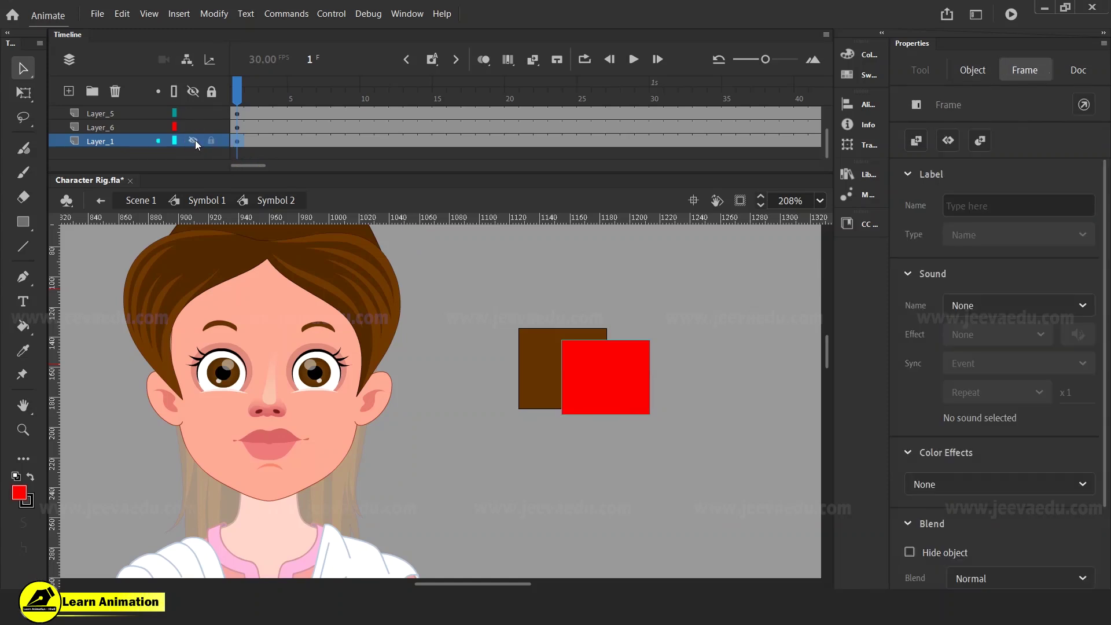
pyautogui.click(195, 140)
pyautogui.click(607, 404)
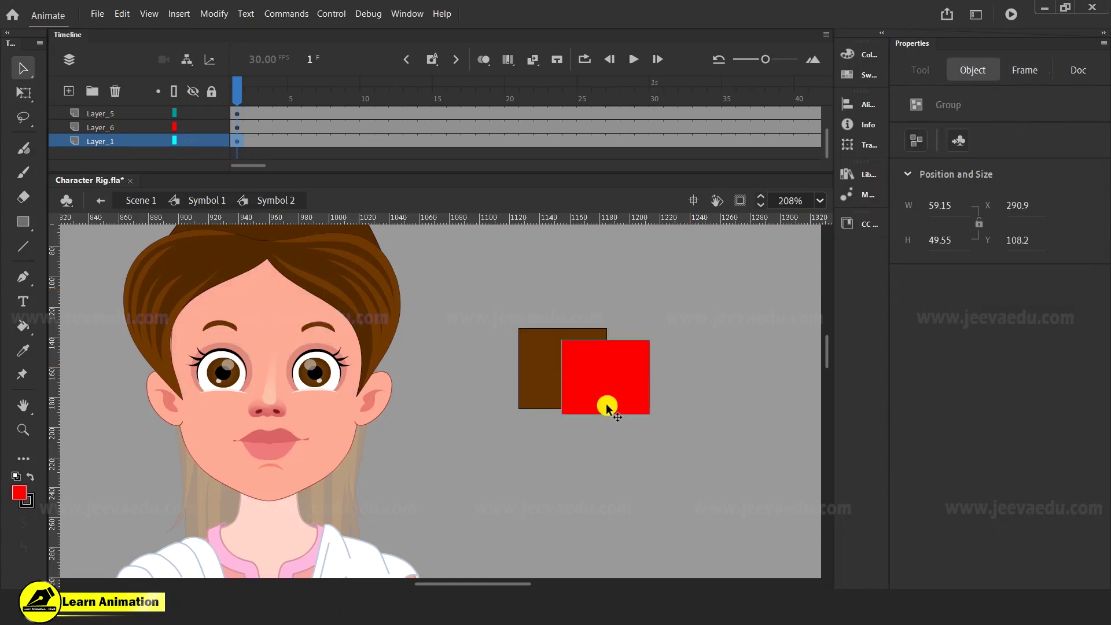
pyautogui.click(650, 452)
pyautogui.click(599, 412)
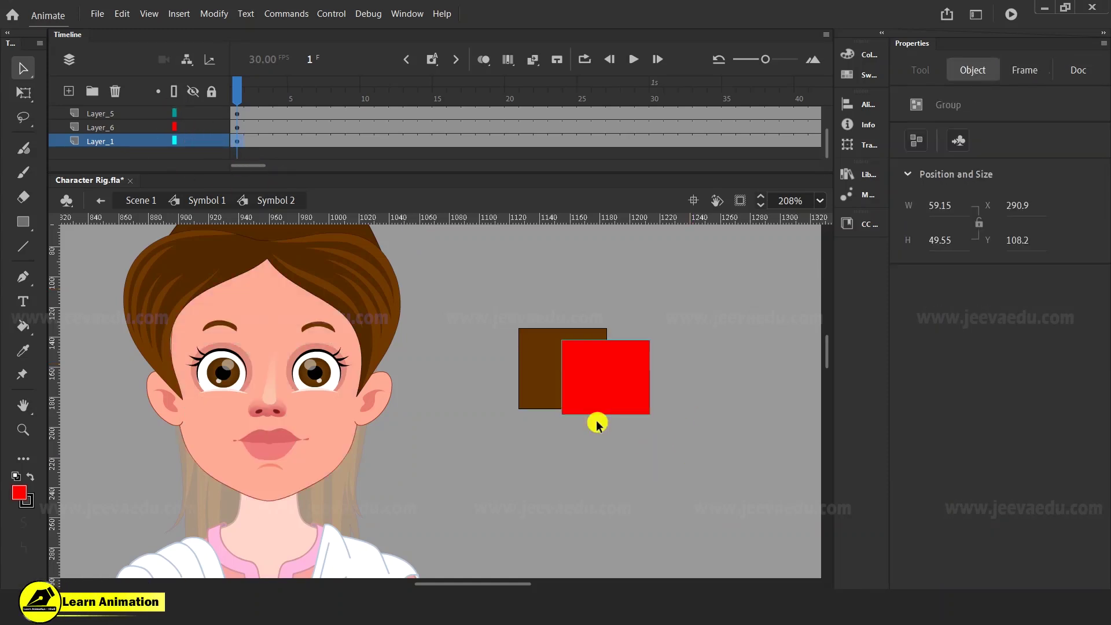
pyautogui.hotkey('ctrl', 'Down')
pyautogui.hotkey('ctrl', 'Up')
pyautogui.hotkey('ctrl', 'Down')
pyautogui.hotkey('ctrl', 'Up')
pyautogui.hotkey('ctrl', 'Down')
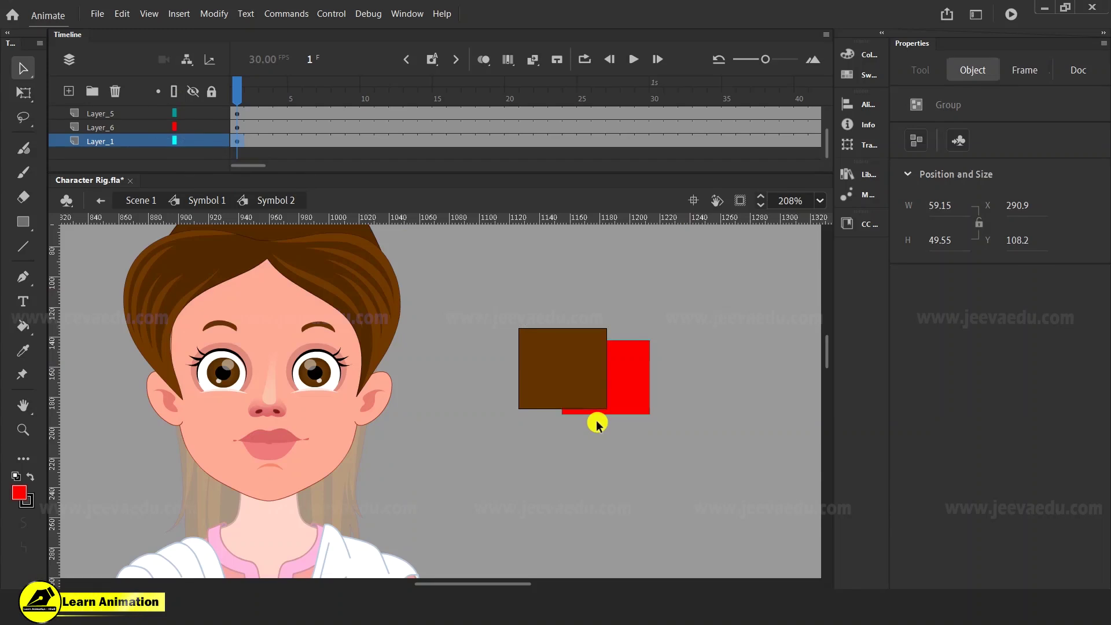
pyautogui.hotkey('ctrl', 'Up')
pyautogui.hotkey('ctrl', 'Down')
pyautogui.hotkey('ctrl', 'Up')
pyautogui.hotkey('ctrl', 'Down')
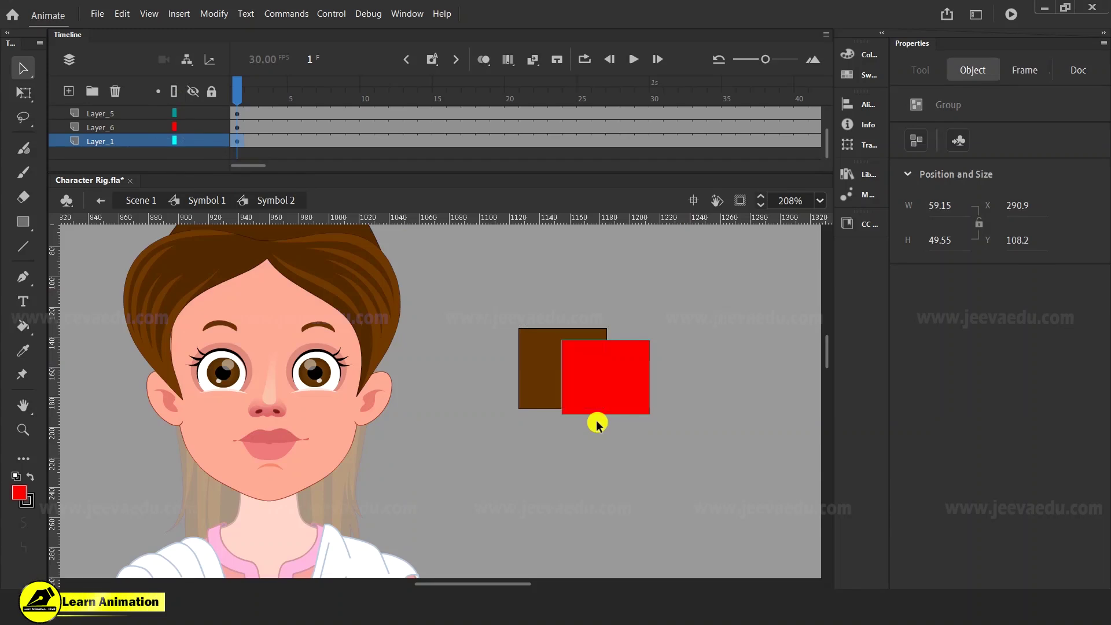
pyautogui.hotkey('ctrl', 'Up')
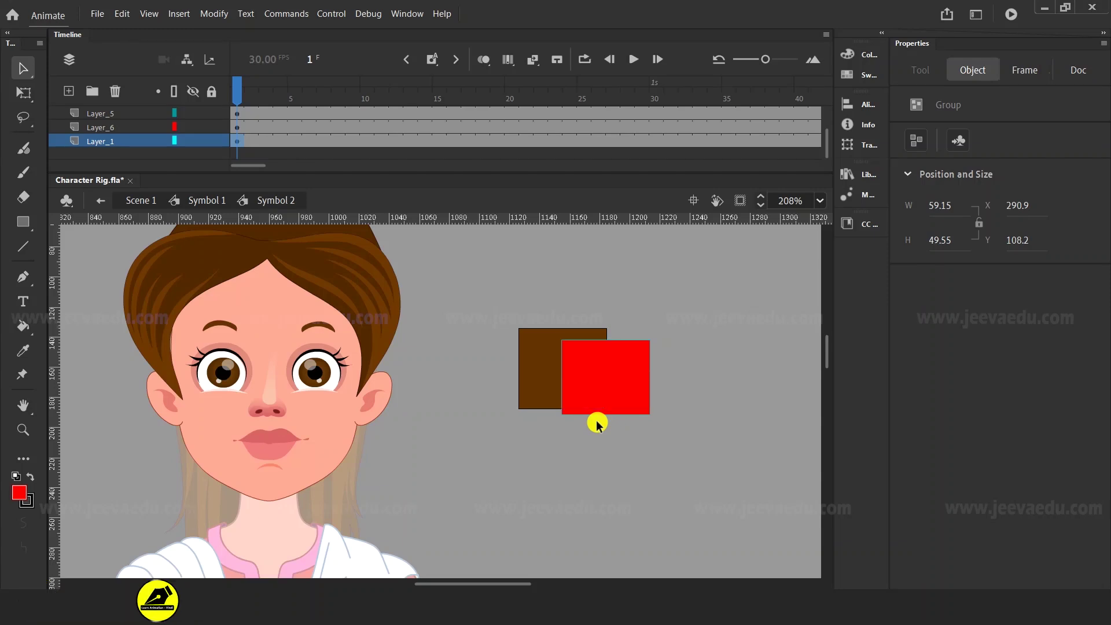
# - Check the ears symbol on its own layer, and delete both sample rectangles
pyautogui.click(384, 398)
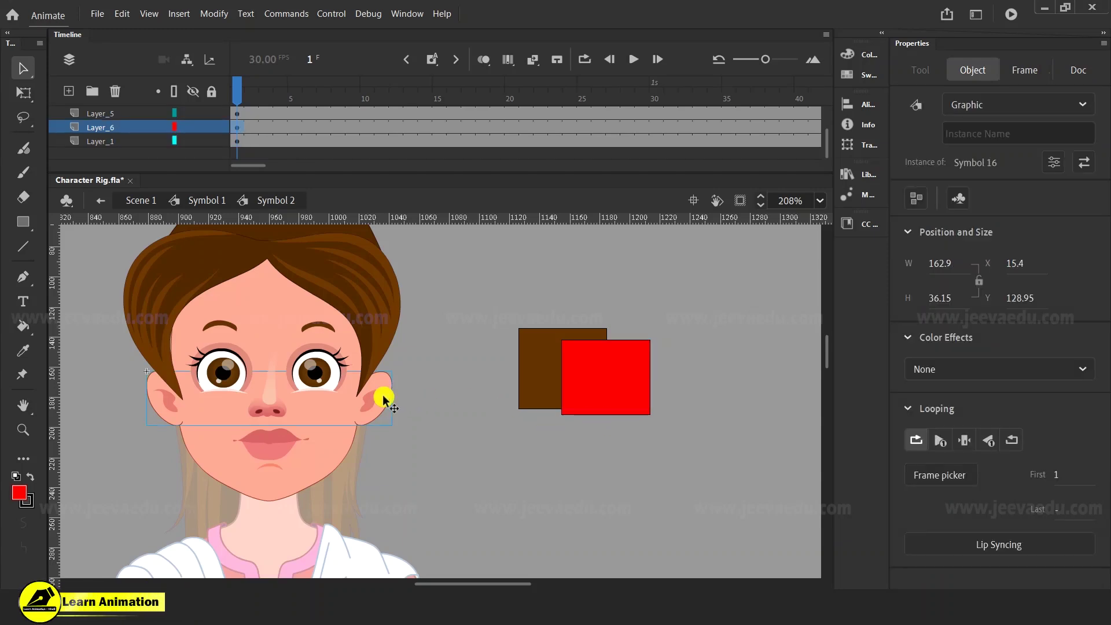
pyautogui.click(189, 126)
pyautogui.moveTo(694, 304); pyautogui.dragTo(481, 457)
pyautogui.press('Delete')
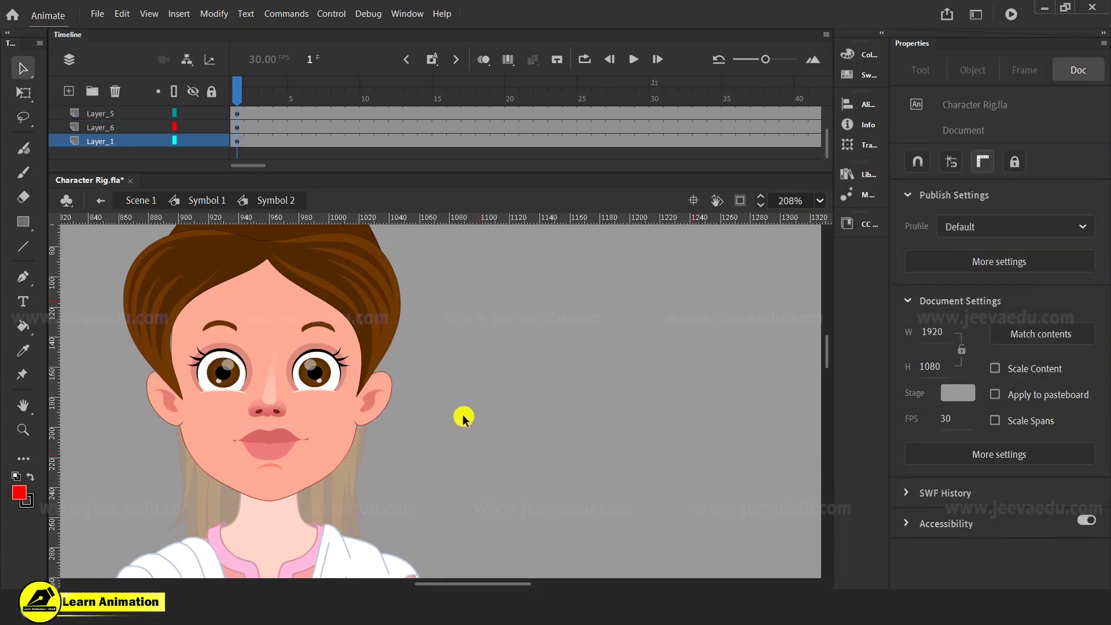
# - Check the face shape on Layer_1 by toggling the layer's visibility, and nudge the shape slightly left
pyautogui.moveTo(280, 429); pyautogui.dragTo(491, 453)
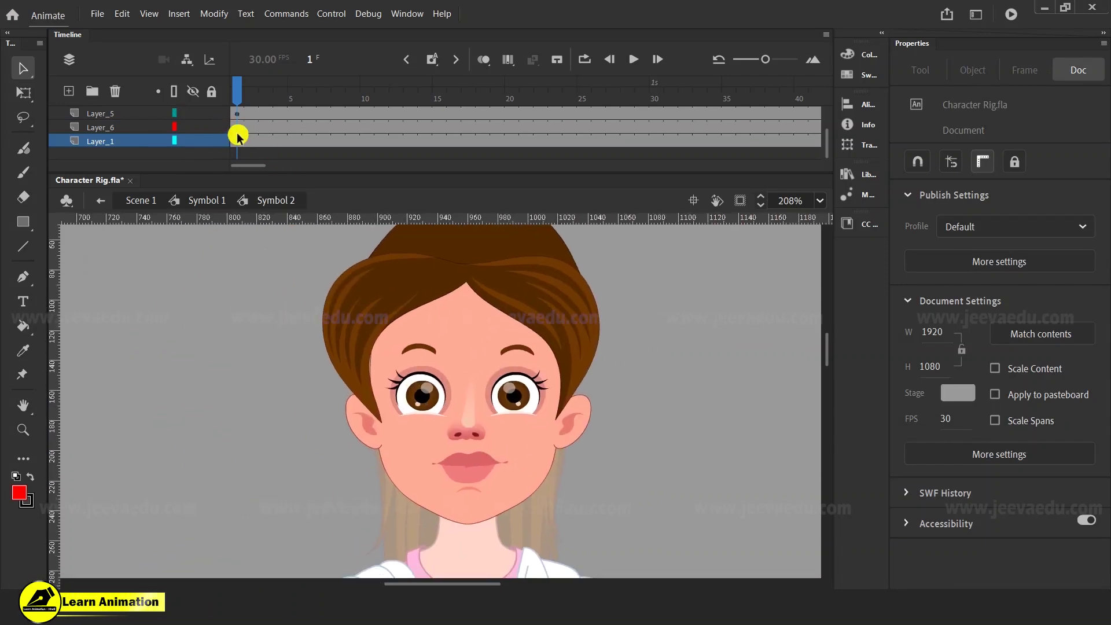
pyautogui.click(238, 139)
pyautogui.click(193, 141)
pyautogui.click(193, 140)
pyautogui.click(536, 474)
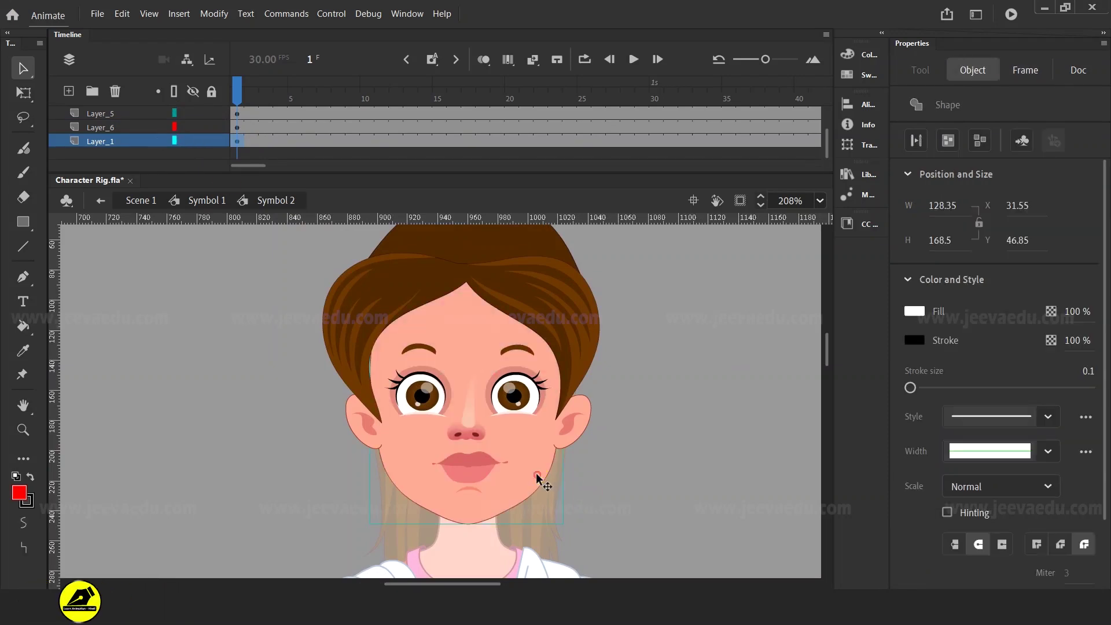
pyautogui.press('Left')
pyautogui.press('Right')
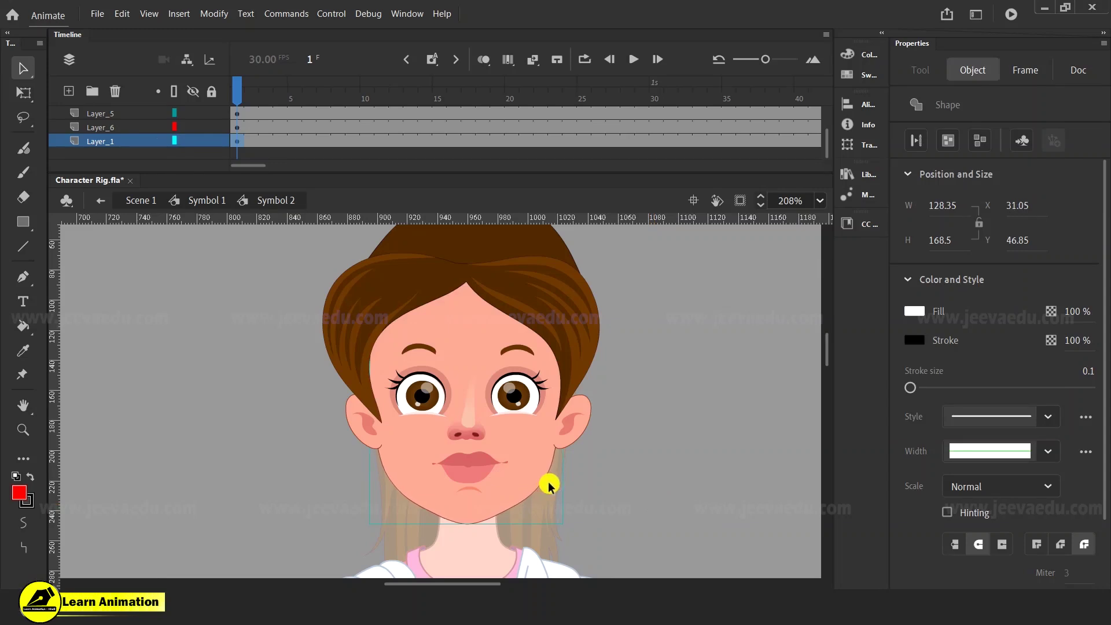
# - Inside the face group, bend the face's left edge slightly outward beneath the hair, and select the group back in Symbol 2
pyautogui.doubleClick(371, 369)
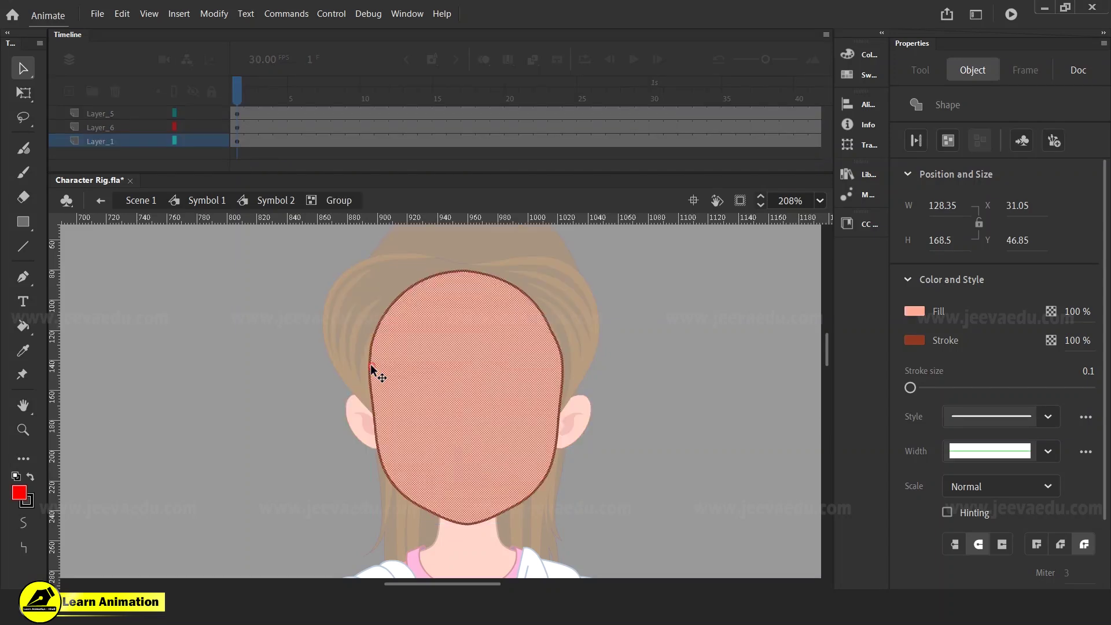
pyautogui.click(362, 362)
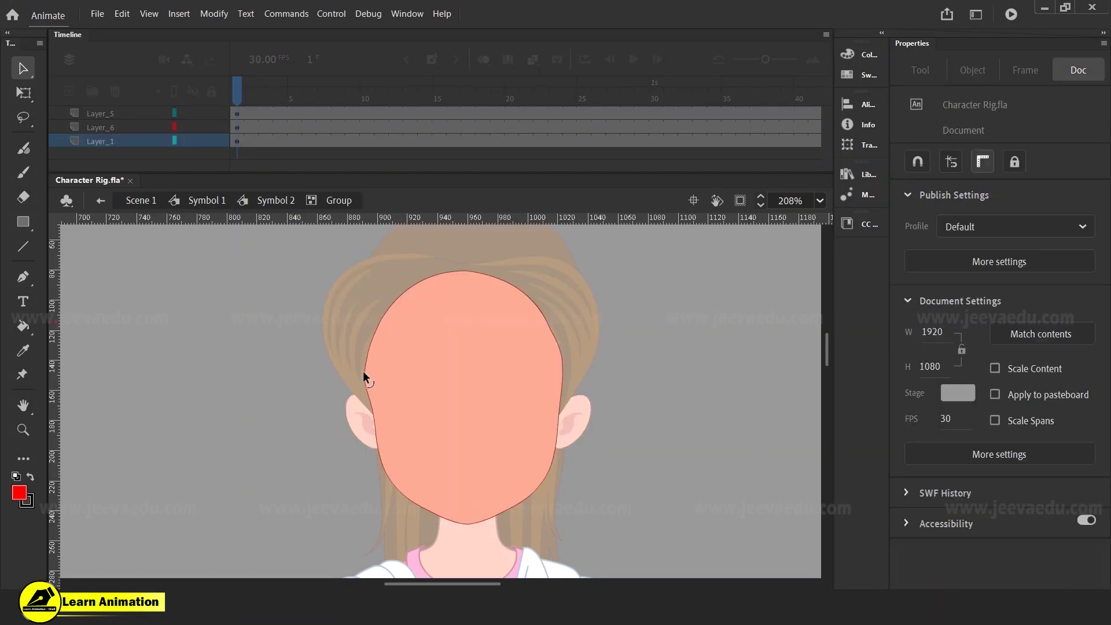
pyautogui.doubleClick(267, 365)
pyautogui.click(266, 364)
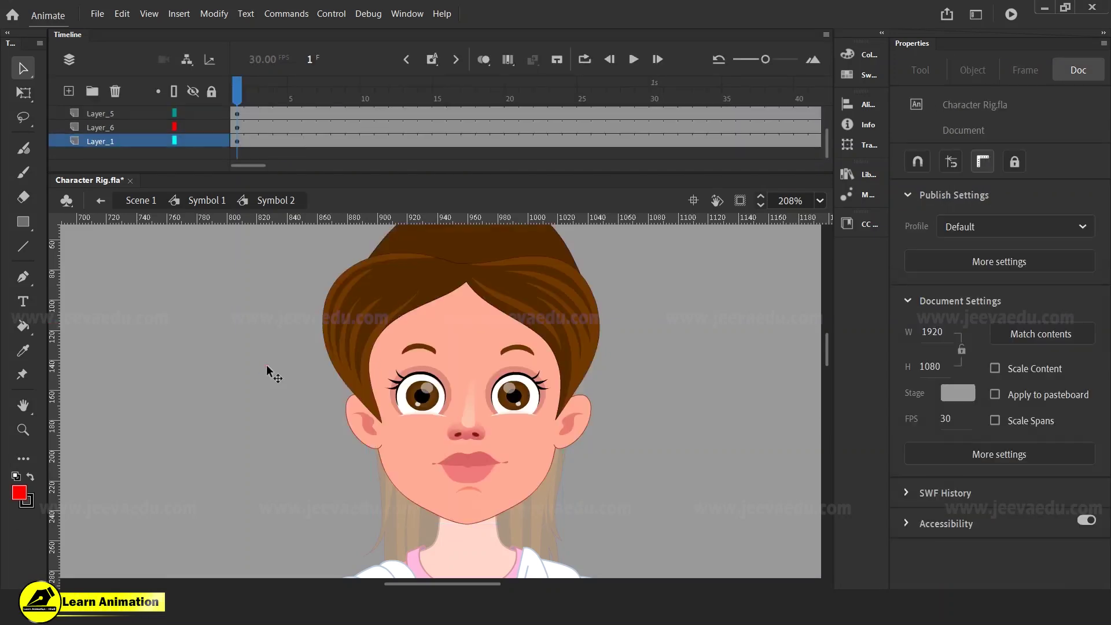
pyautogui.click(476, 499)
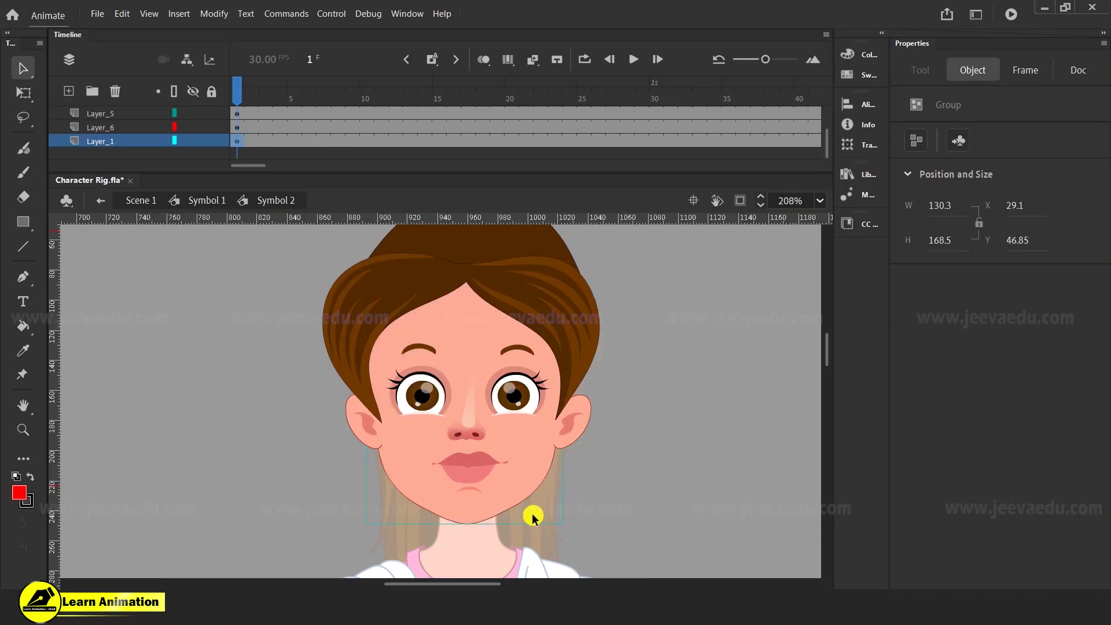
# - Nudge the face group slightly right and convert it to a Graphic symbol
pyautogui.moveTo(517, 509); pyautogui.dragTo(520, 507)
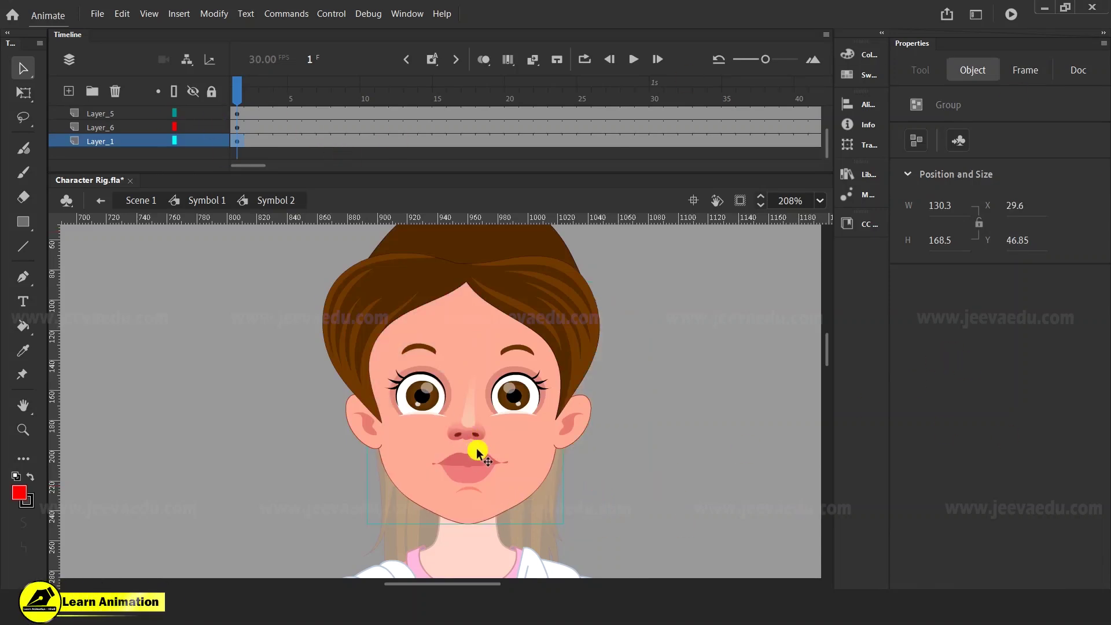
pyautogui.press('F8')
pyautogui.click(602, 154)
# - Select all the head parts together in Symbol 2 and check how each is enclosed as its own object
pyautogui.press('z')
pyautogui.keyDown('alt'); pyautogui.click(444, 447); pyautogui.keyUp('alt')
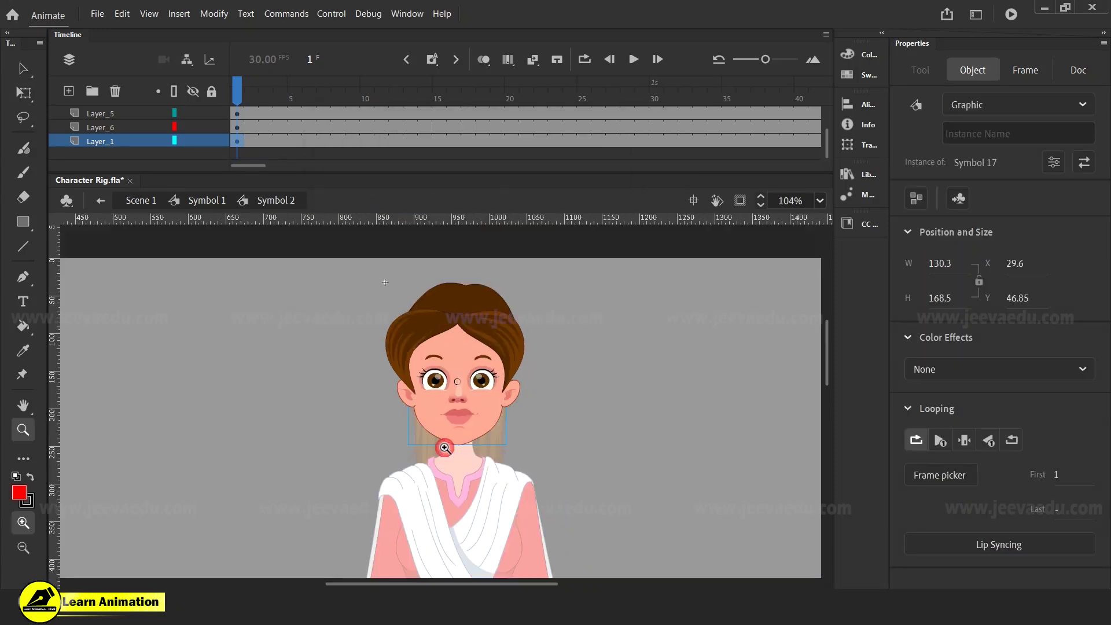
pyautogui.press('v')
pyautogui.moveTo(373, 279); pyautogui.dragTo(499, 450)
pyautogui.press('z')
pyautogui.click(459, 376)
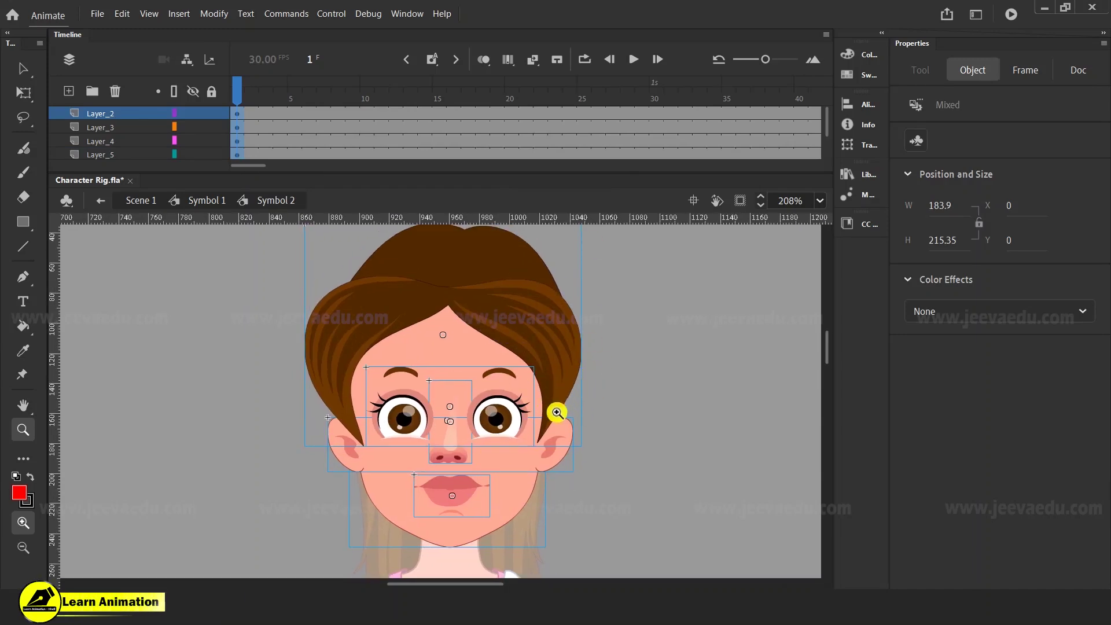
pyautogui.press('v')
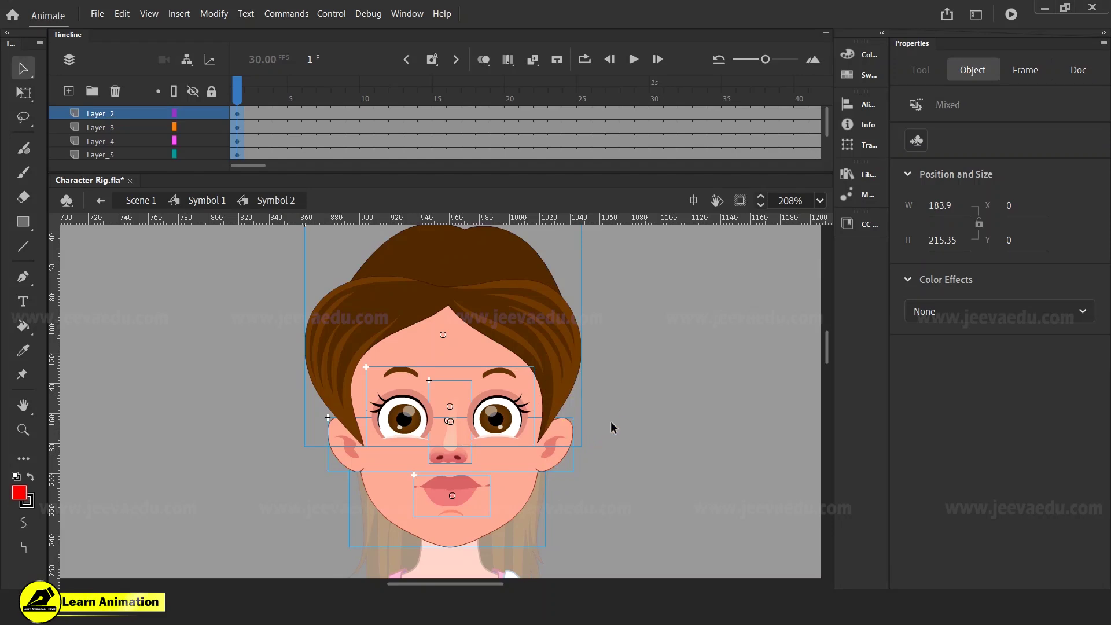
pyautogui.click(610, 421)
pyautogui.click(559, 360)
pyautogui.moveTo(657, 295); pyautogui.dragTo(308, 529)
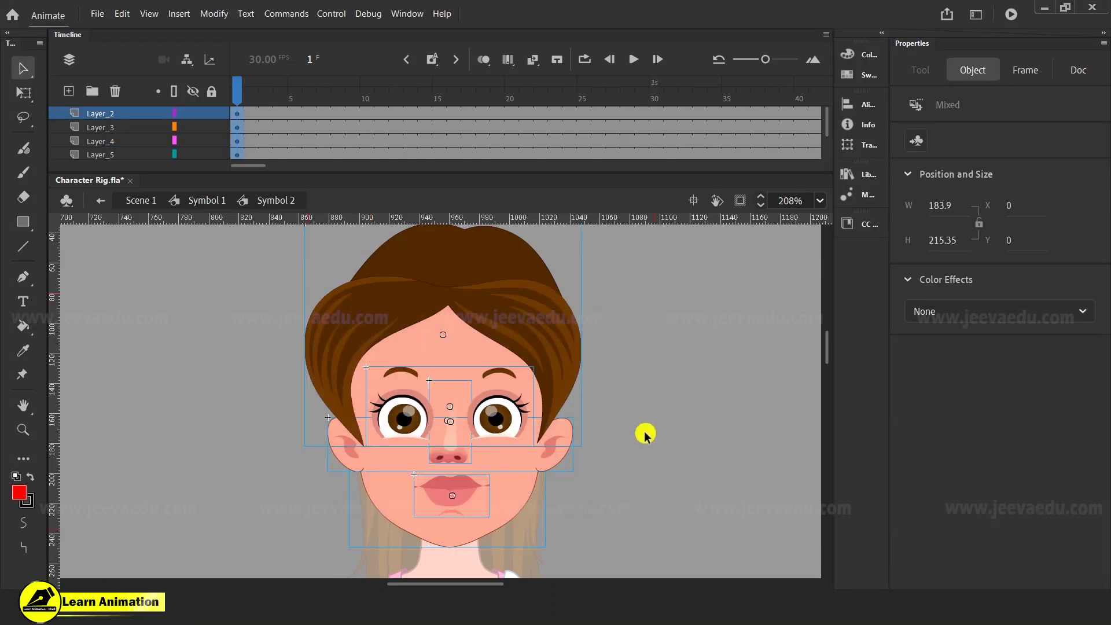
# - Brush a few red sample marks beside the ear on Layer_2, and delete them
pyautogui.press('z')
pyautogui.click(568, 465)
pyautogui.press('b')
pyautogui.moveTo(594, 405); pyautogui.dragTo(606, 479)
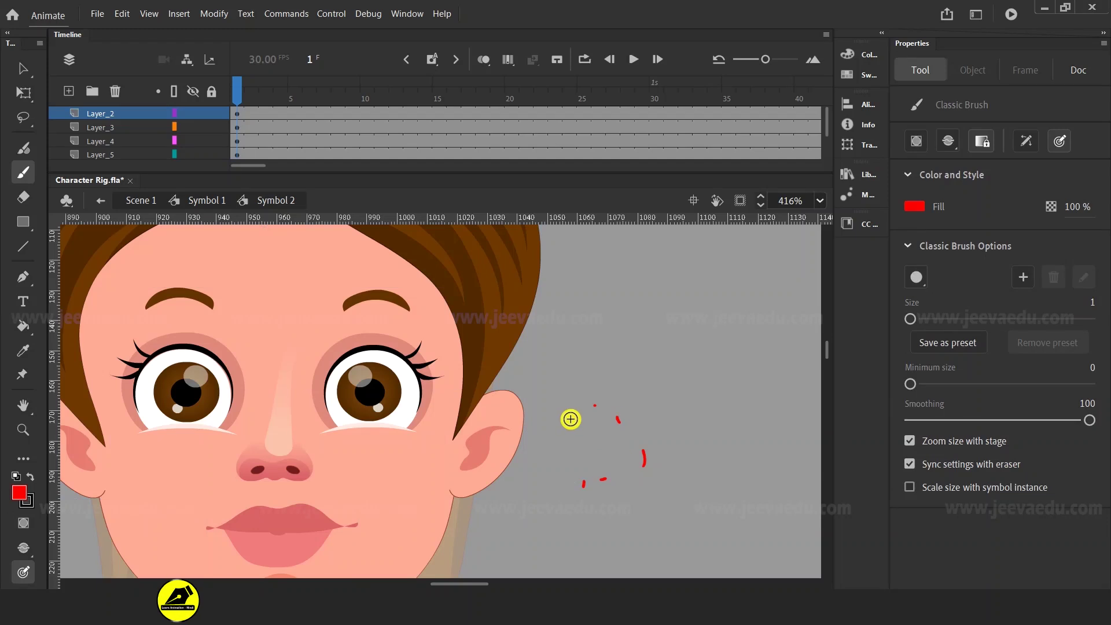
pyautogui.press('v')
pyautogui.moveTo(531, 541); pyautogui.dragTo(533, 529)
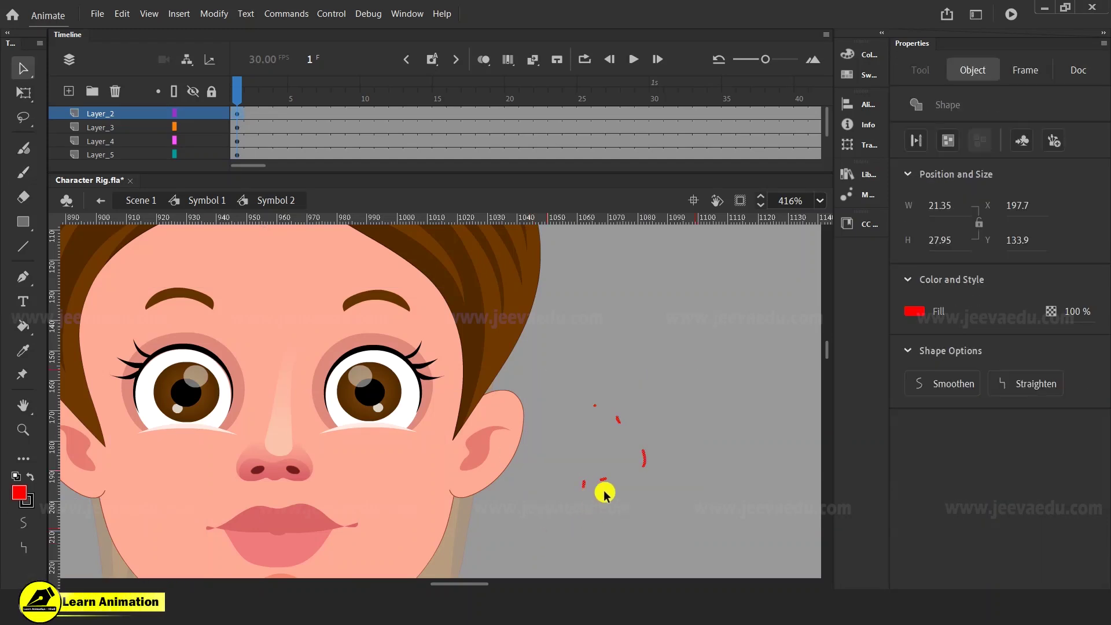
pyautogui.press('Delete')
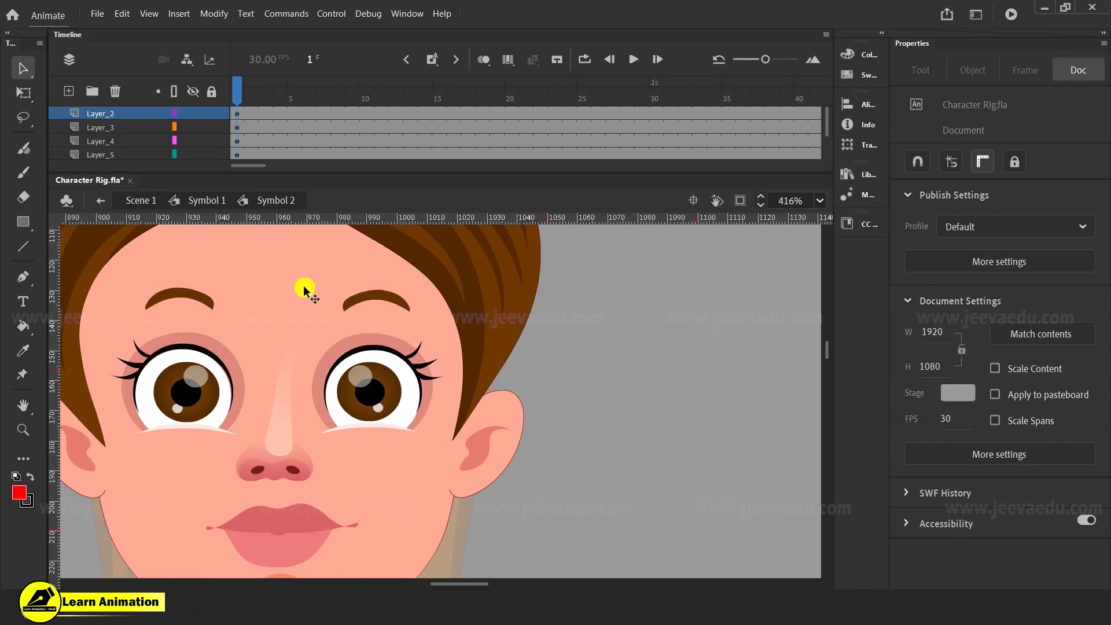
# - Leave the head symbol and return to Symbol 1 with the head and upper body in view
pyautogui.press('z')
pyautogui.keyDown('alt'); pyautogui.click(322, 421); pyautogui.keyUp('alt')
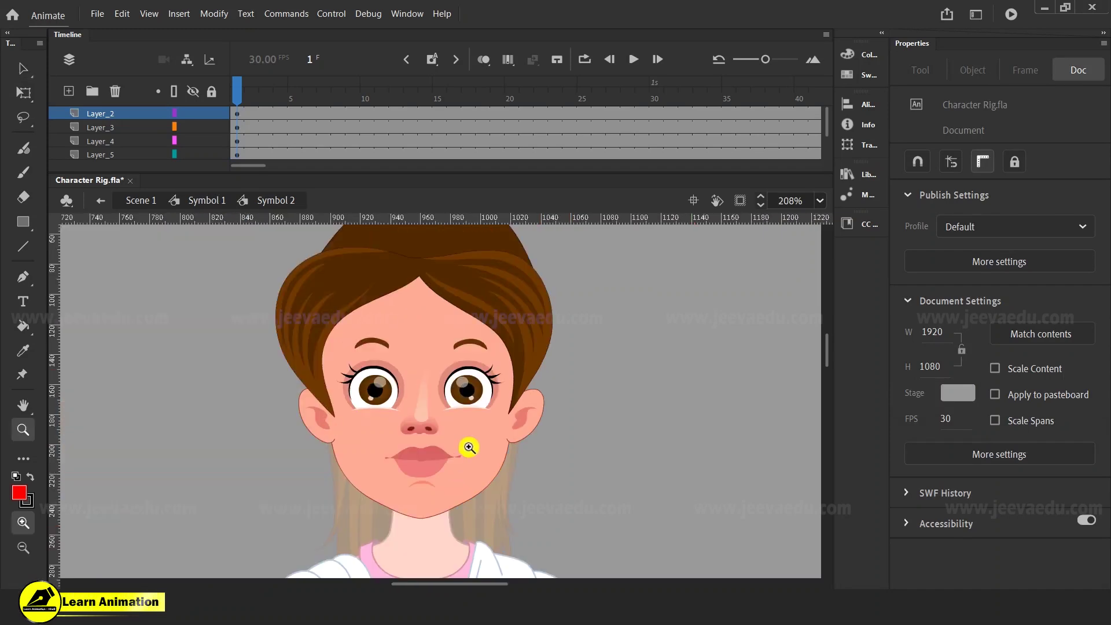
pyautogui.click(206, 201)
pyautogui.keyDown('alt'); pyautogui.click(491, 477); pyautogui.keyUp('alt')
pyautogui.moveTo(485, 454); pyautogui.dragTo(557, 454)
pyautogui.press('v')
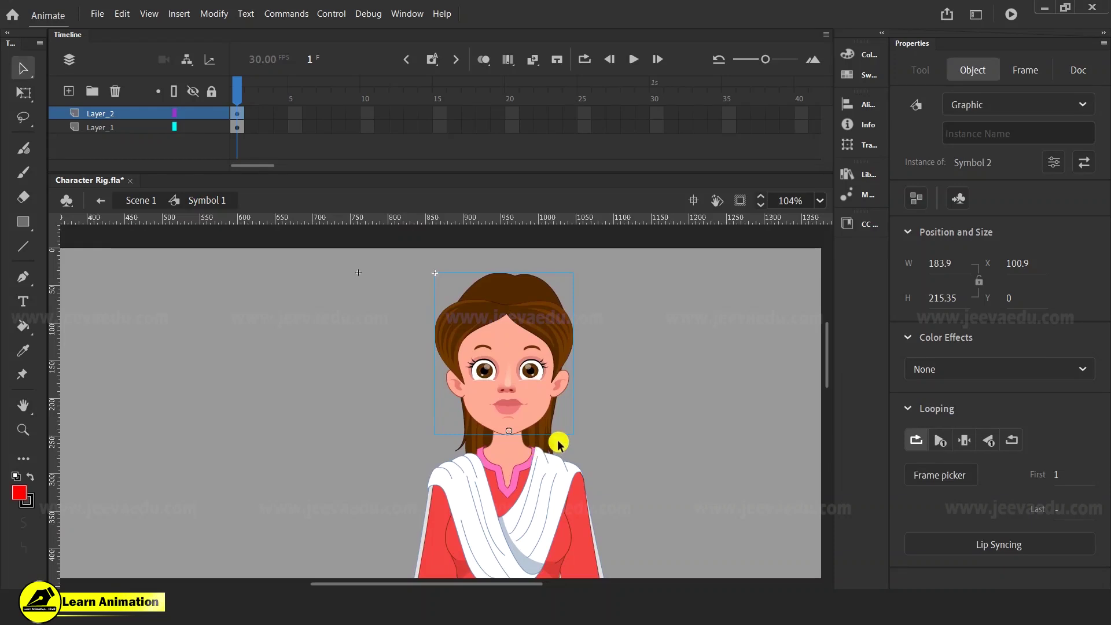
# - Pull the back hair group out beside the character to inspect it, and undo the move
pyautogui.click(561, 441)
pyautogui.click(544, 440)
pyautogui.moveTo(573, 446); pyautogui.dragTo(781, 454)
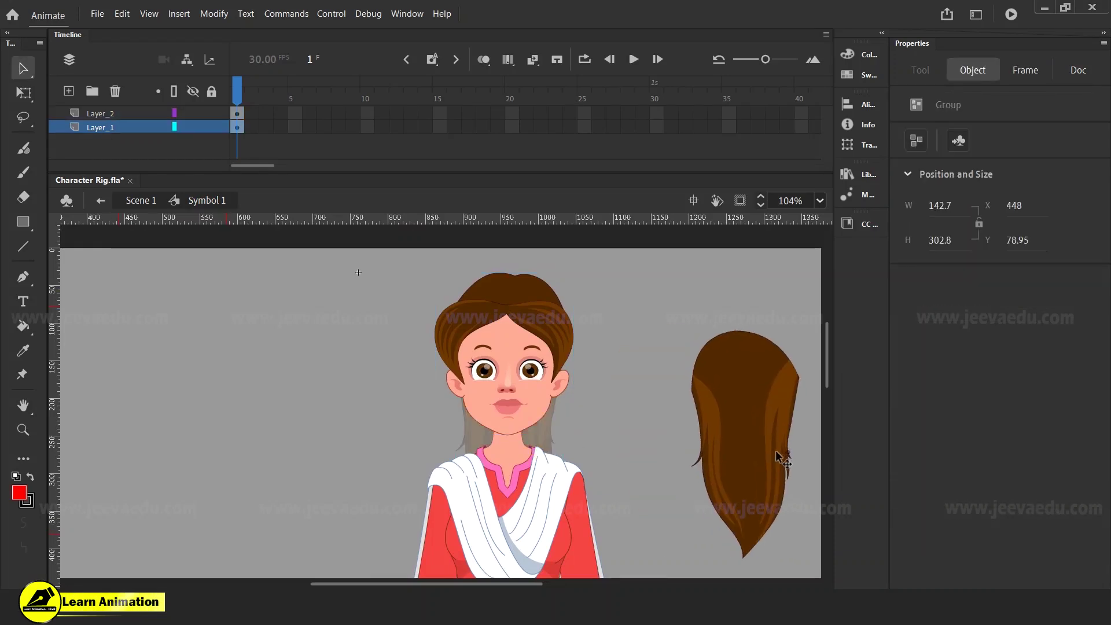
pyautogui.hotkey('ctrl', 'z')
# - Cut the back hair group from Layer_1 and paste it in place on a new layer below Layer_1
pyautogui.click(578, 457)
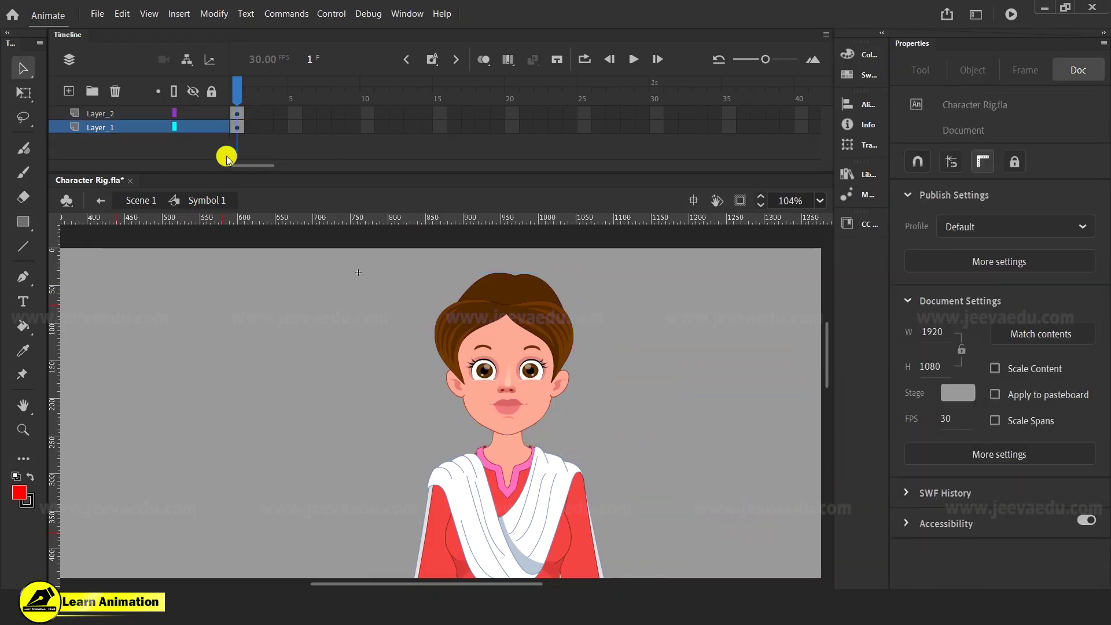
pyautogui.click(69, 91)
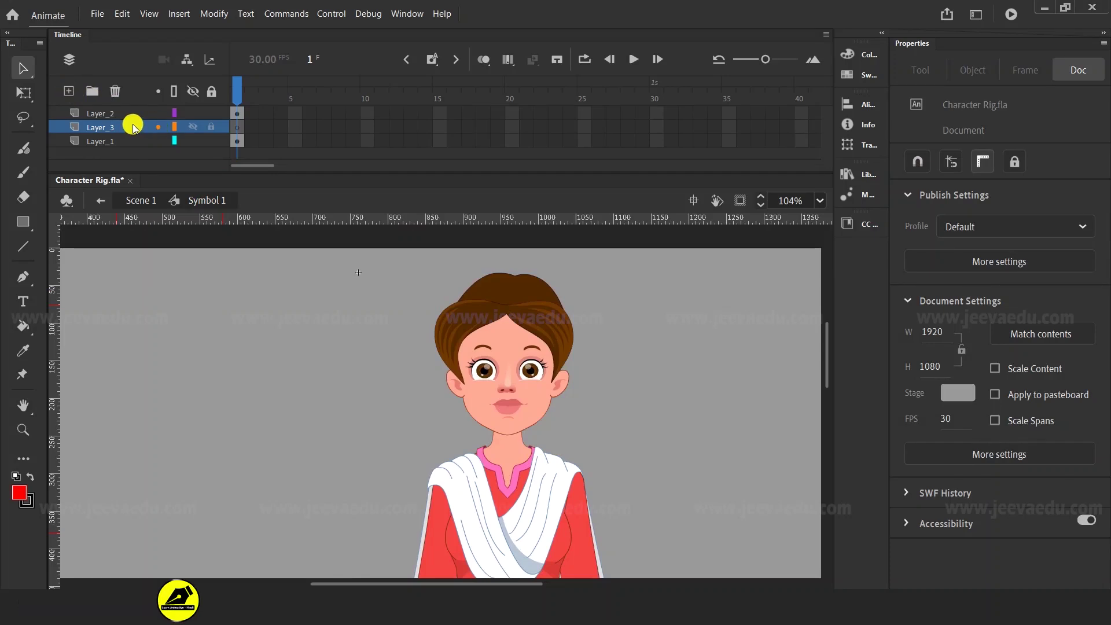
pyautogui.moveTo(130, 125); pyautogui.dragTo(130, 153)
pyautogui.rightClick(279, 306)
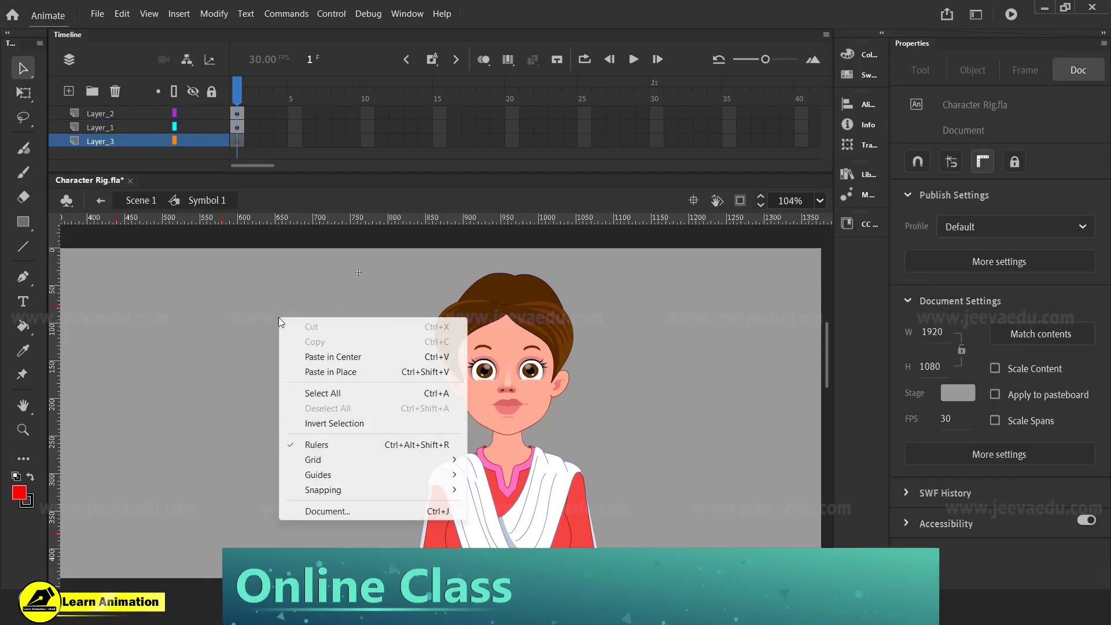
pyautogui.click(311, 372)
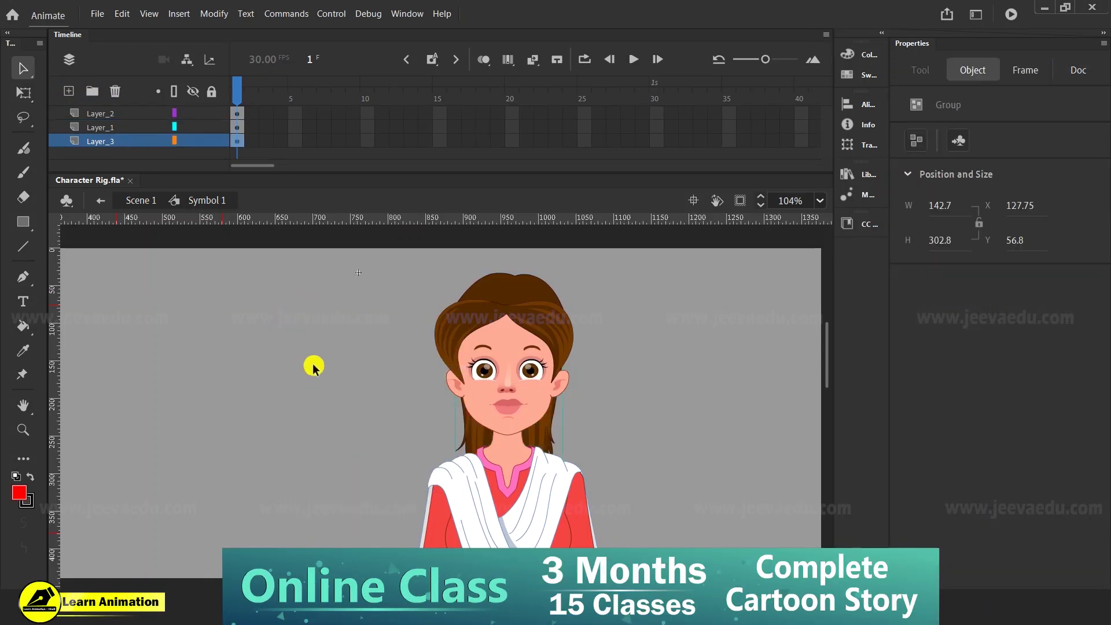
# - Start converting the back hair group to a Graphic symbol
pyautogui.press('F8')
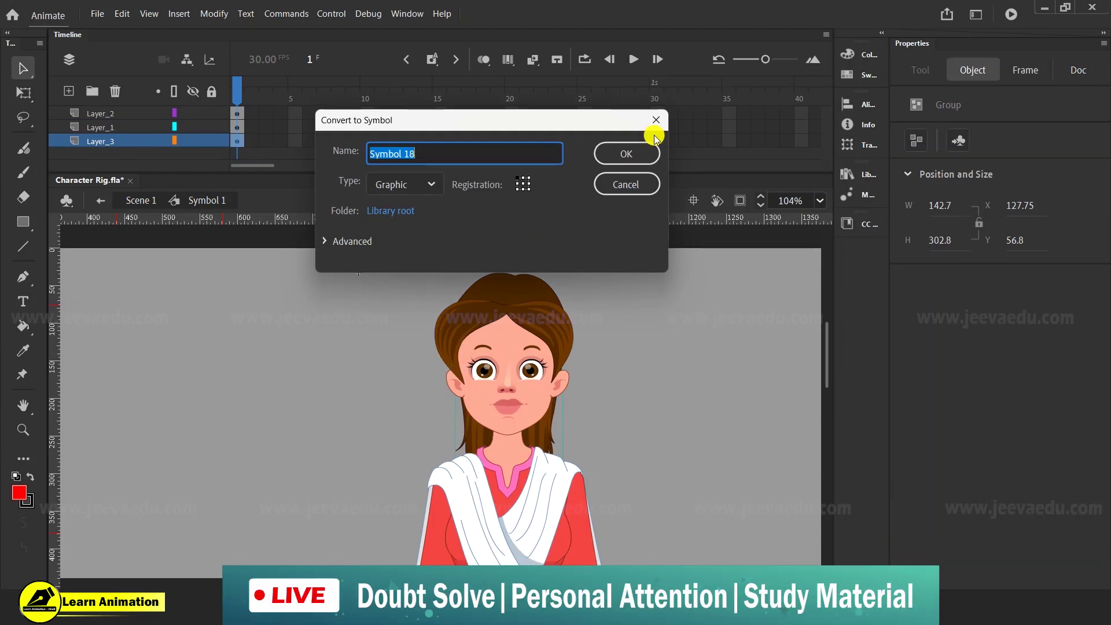
# - Convert the back hair group to a graphic symbol and place its transformation point between the eyes
pyautogui.click(626, 154)
pyautogui.press('q')
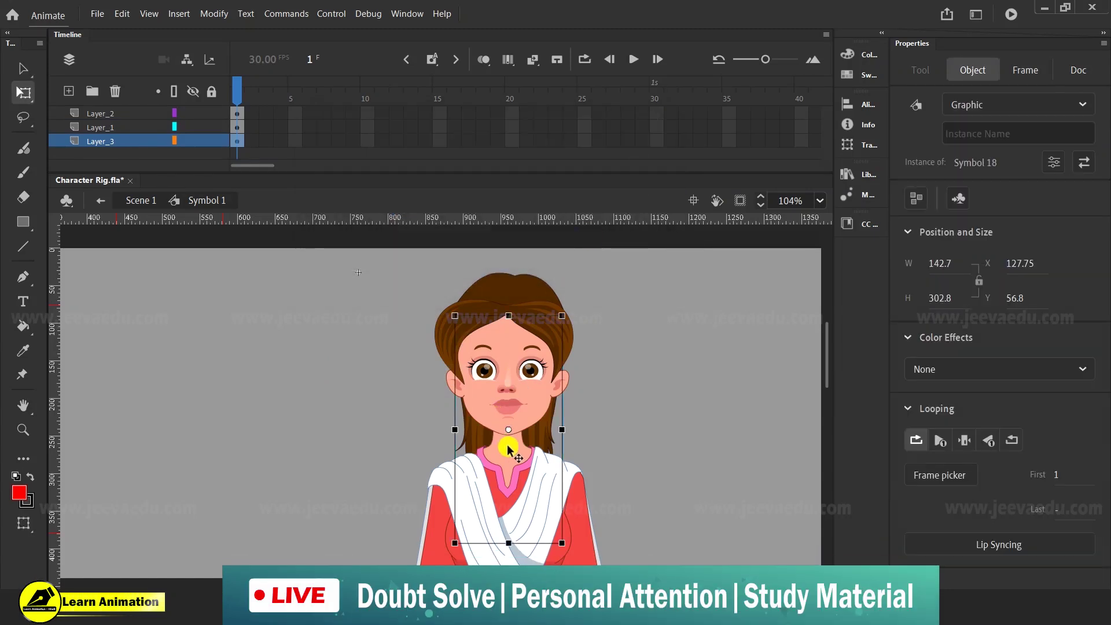
pyautogui.moveTo(504, 435); pyautogui.dragTo(510, 368)
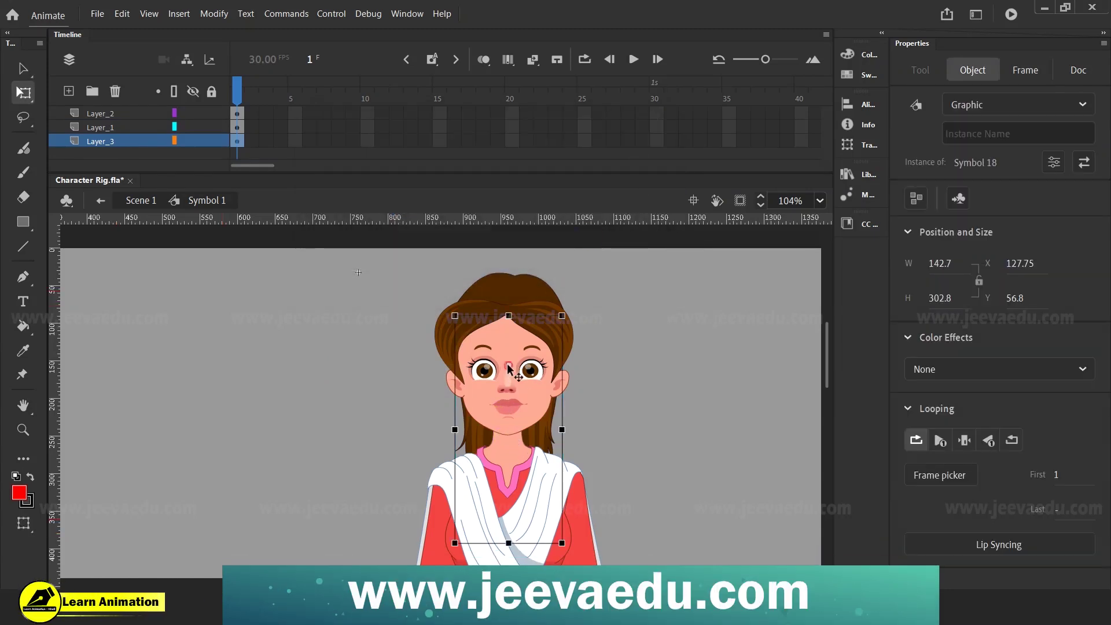
pyautogui.moveTo(572, 542); pyautogui.dragTo(563, 548)
pyautogui.hotkey('ctrl', 'z')
pyautogui.click(513, 369)
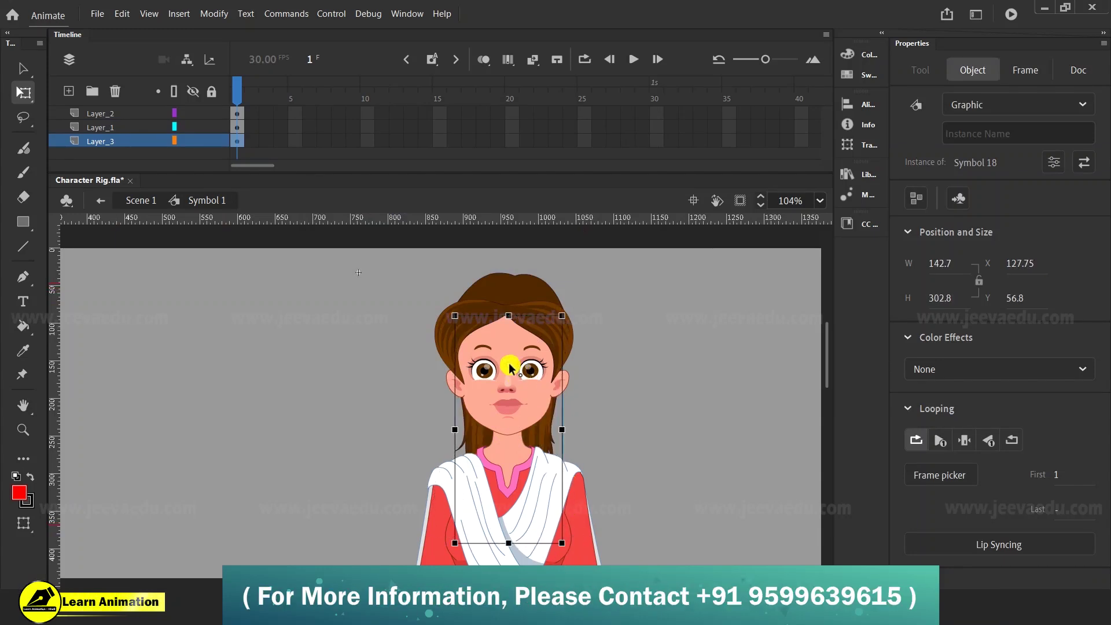
# - Try rotating the back hair about its new pivot, and then together with the head
pyautogui.moveTo(570, 539); pyautogui.dragTo(616, 468)
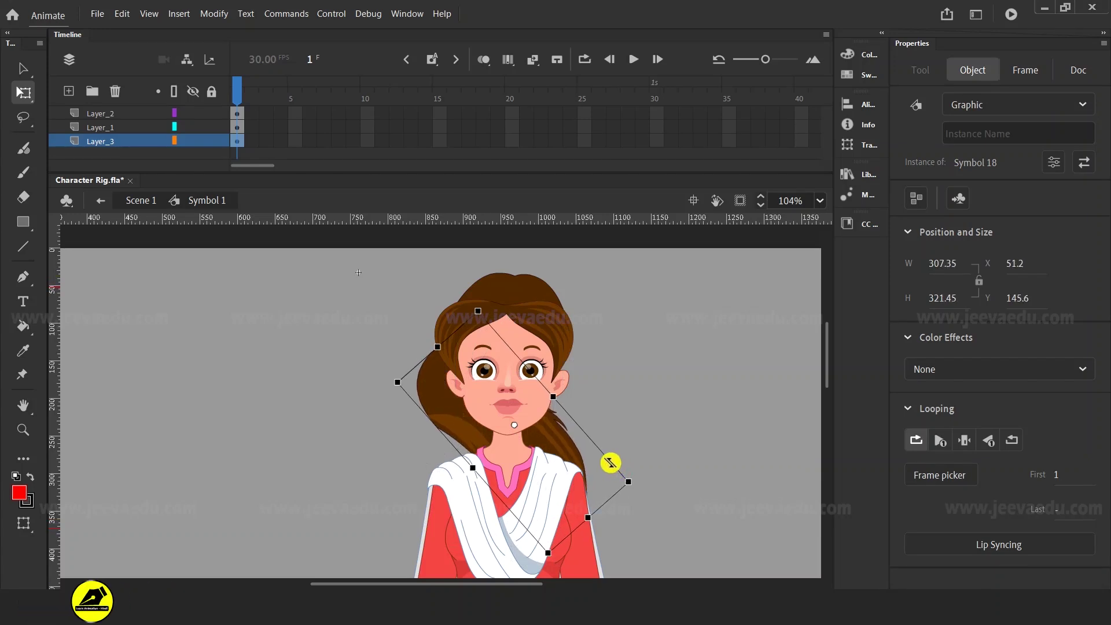
pyautogui.moveTo(550, 469); pyautogui.dragTo(501, 466)
pyautogui.hotkey('ctrl', 'z')
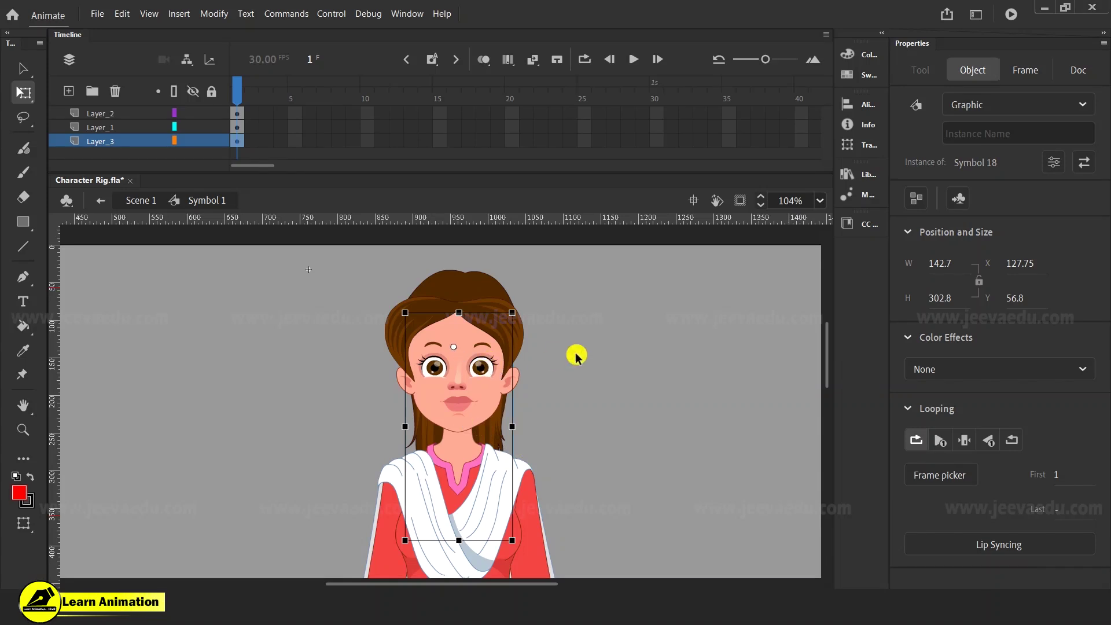
pyautogui.click(576, 355)
pyautogui.click(496, 358)
pyautogui.keyDown('shift'); pyautogui.click(500, 426); pyautogui.keyUp('shift')
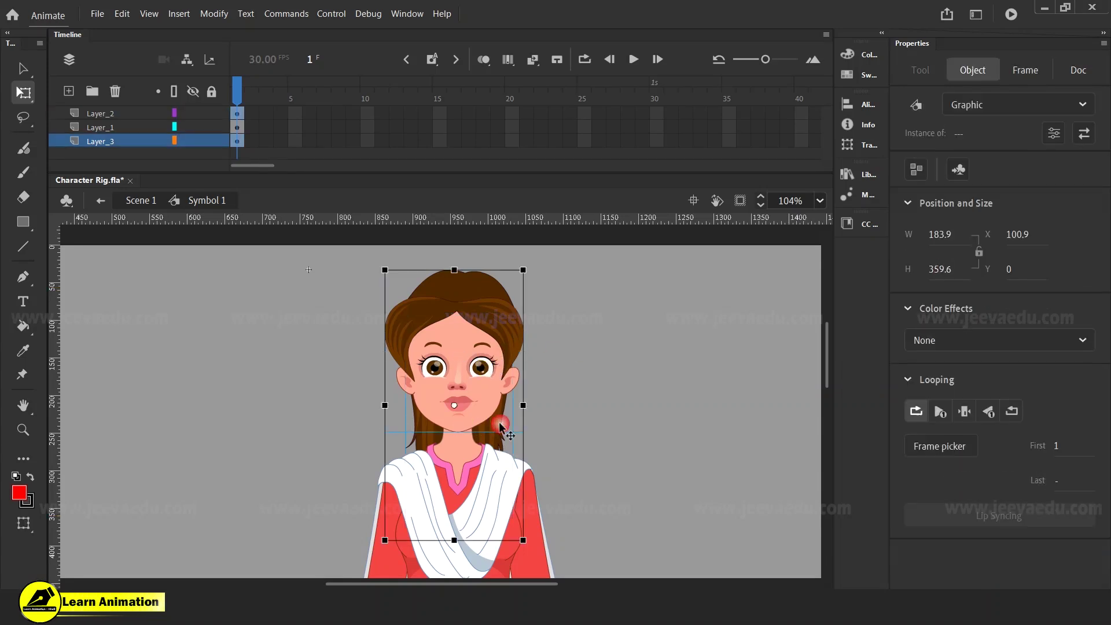
pyautogui.moveTo(536, 271)
pyautogui.mouseDown()
pyautogui.moveTo(550, 289)
pyautogui.moveTo(513, 262)
pyautogui.moveTo(535, 277)
pyautogui.moveTo(535, 267)
pyautogui.mouseUp()
pyautogui.click(578, 406)
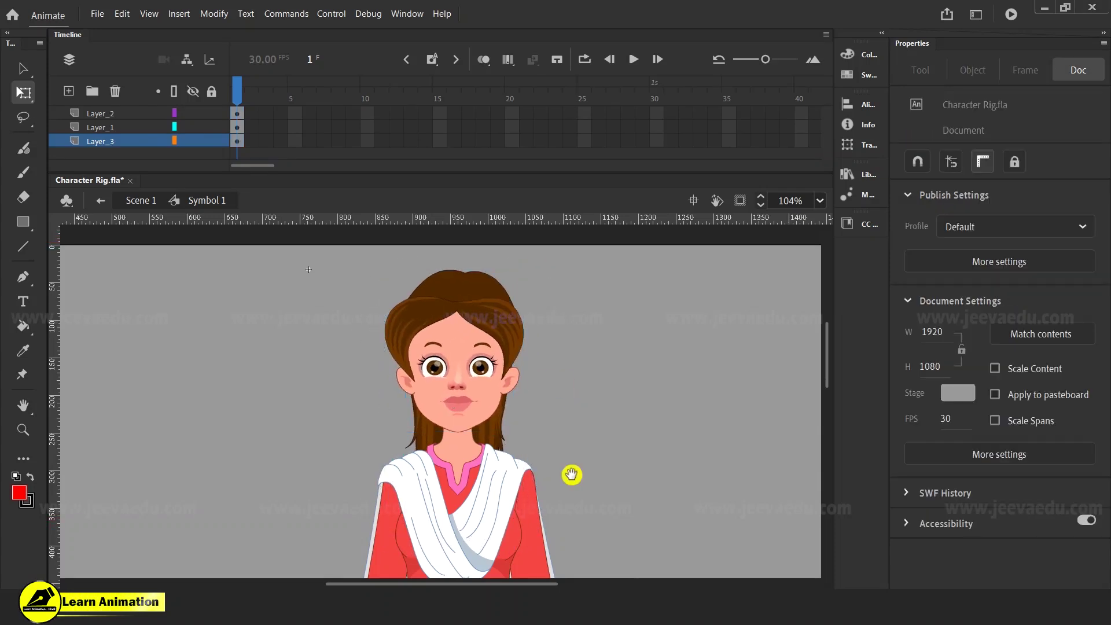
# - Extend the frames of all three layers past frame 40 and move the playhead to frame 2
pyautogui.moveTo(572, 475); pyautogui.dragTo(599, 440)
pyautogui.moveTo(362, 115); pyautogui.dragTo(509, 194)
pyautogui.press('F5')
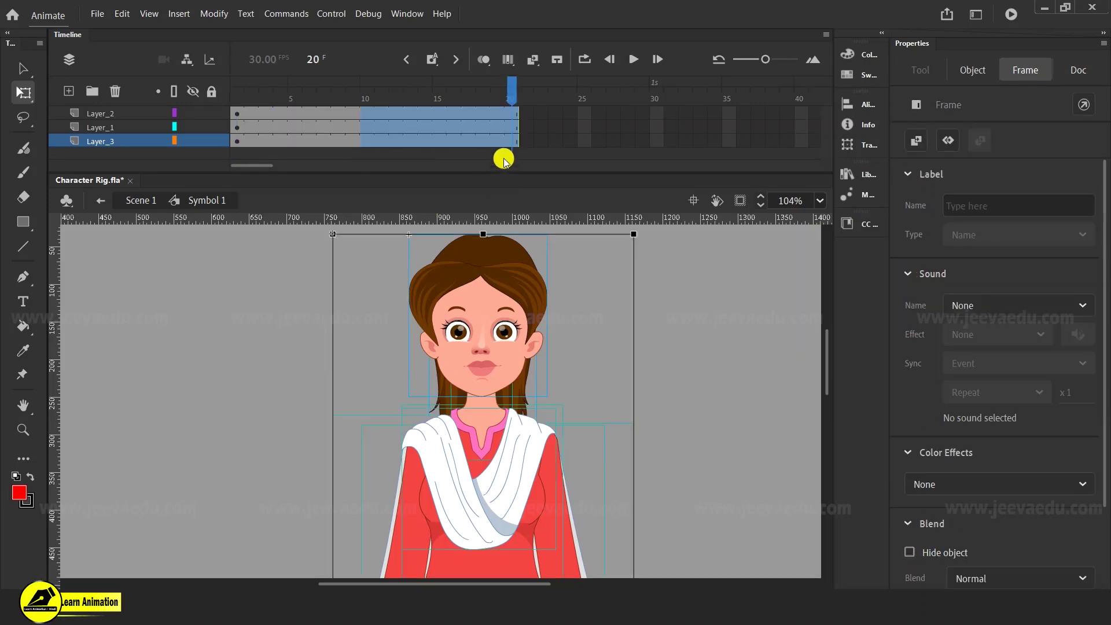
pyautogui.moveTo(517, 94); pyautogui.dragTo(251, 151)
# - Try moving the dress group and the scarf group away from the character at frame 2
pyautogui.moveTo(546, 466); pyautogui.dragTo(578, 366)
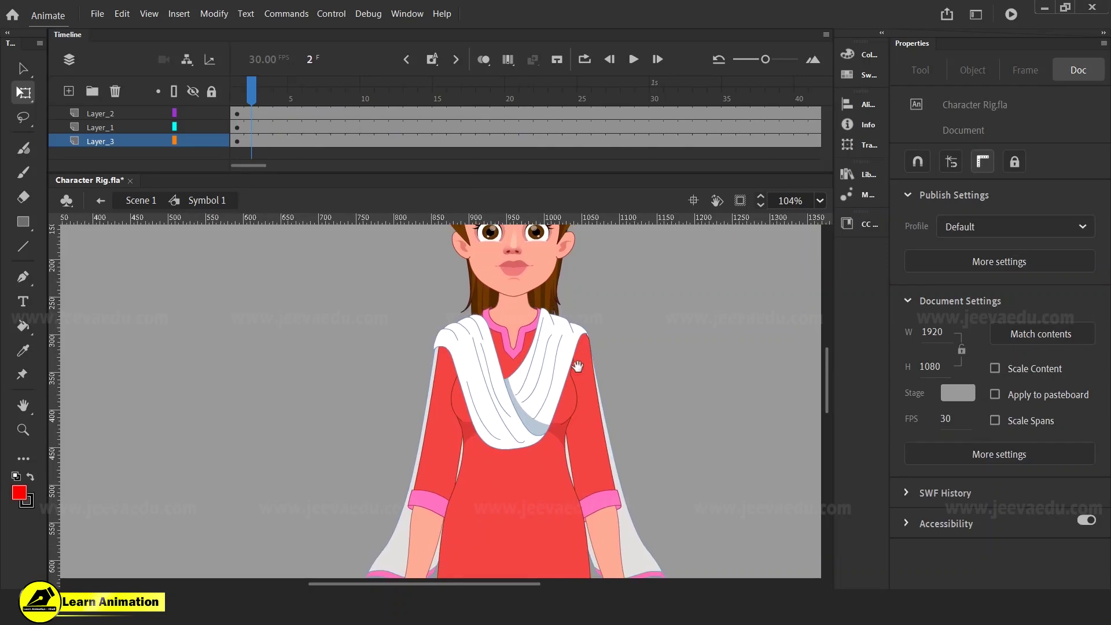
pyautogui.press('z')
pyautogui.keyDown('alt'); pyautogui.click(511, 447); pyautogui.keyUp('alt')
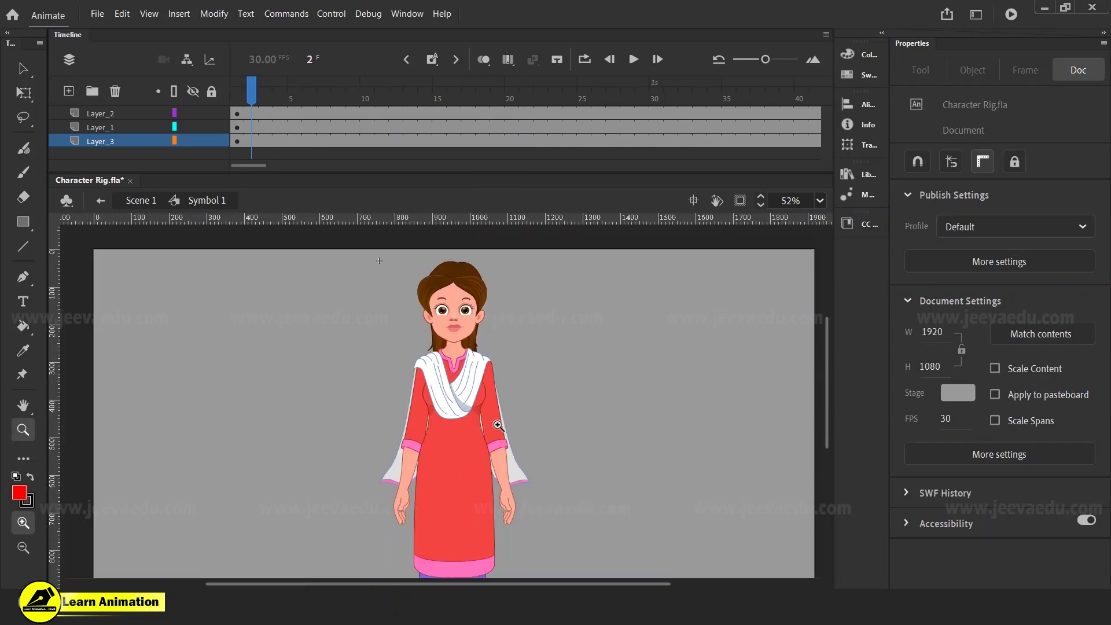
pyautogui.press('v')
pyautogui.click(493, 397)
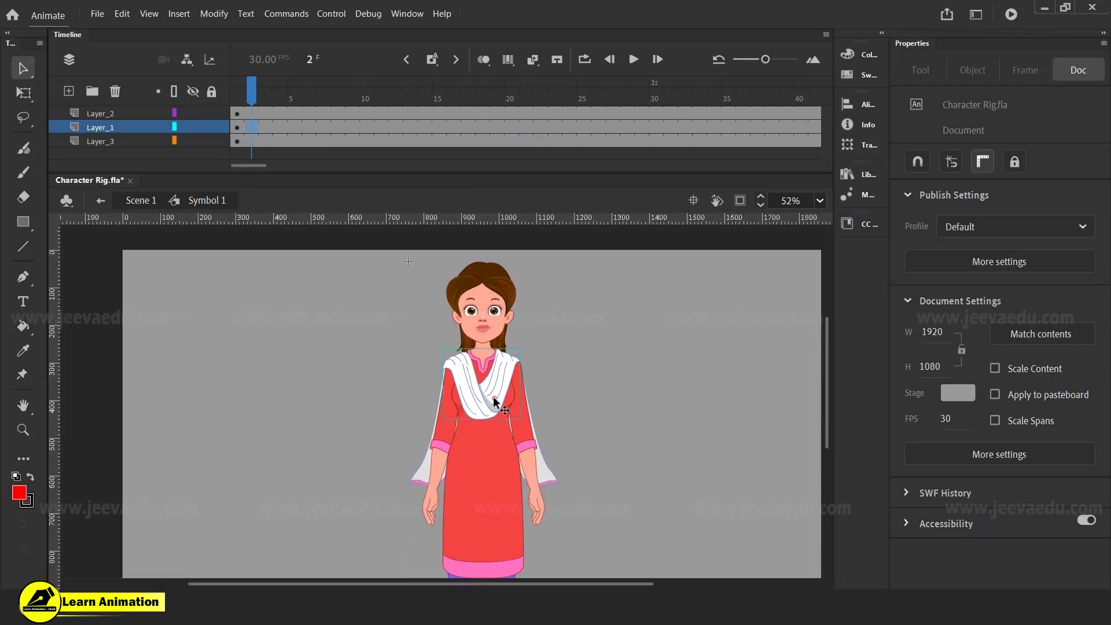
pyautogui.moveTo(496, 482); pyautogui.dragTo(471, 442)
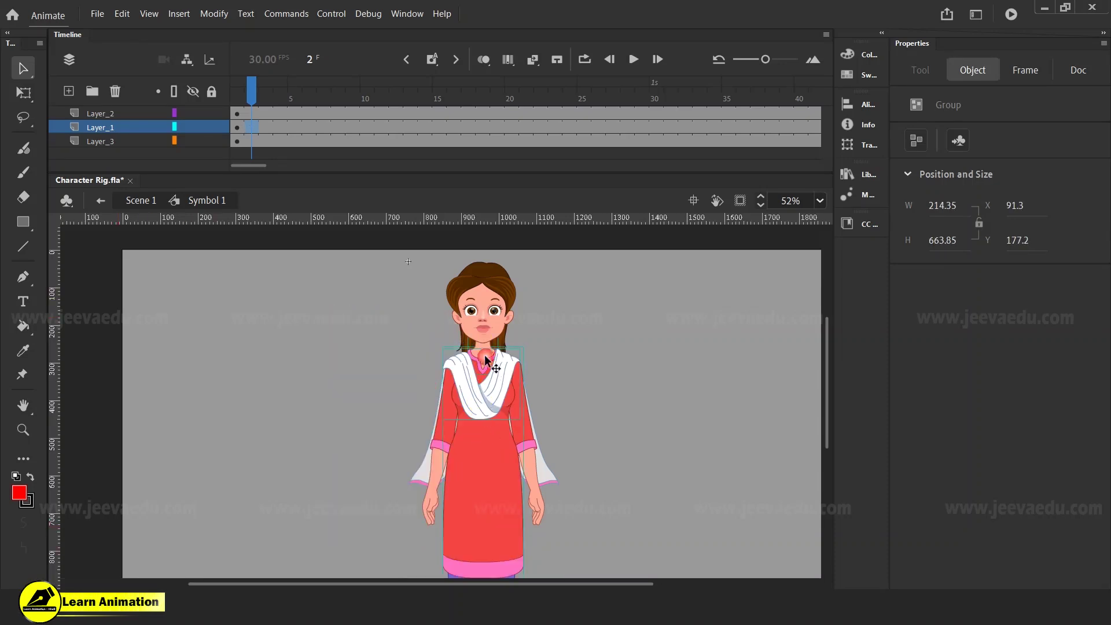
pyautogui.moveTo(478, 447); pyautogui.dragTo(305, 442)
pyautogui.hotkey('ctrl', 'z')
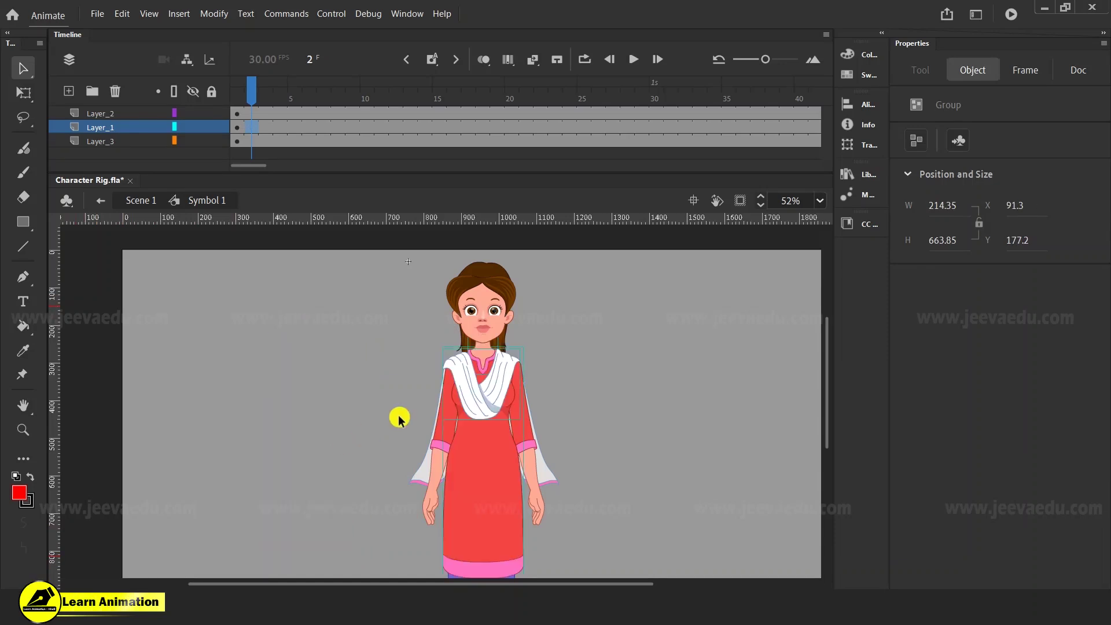
pyautogui.moveTo(458, 393); pyautogui.dragTo(323, 383)
pyautogui.hotkey('ctrl', 'z')
# - Try pulling the dress and scarf apart beside the character at frame 2
pyautogui.moveTo(484, 356); pyautogui.dragTo(369, 345)
pyautogui.moveTo(471, 454); pyautogui.dragTo(357, 440)
pyautogui.moveTo(492, 398); pyautogui.dragTo(388, 470)
pyautogui.hotkey('ctrl', 'z')
pyautogui.hotkey('ctrl', 'z')
pyautogui.hotkey('ctrl', 'z')
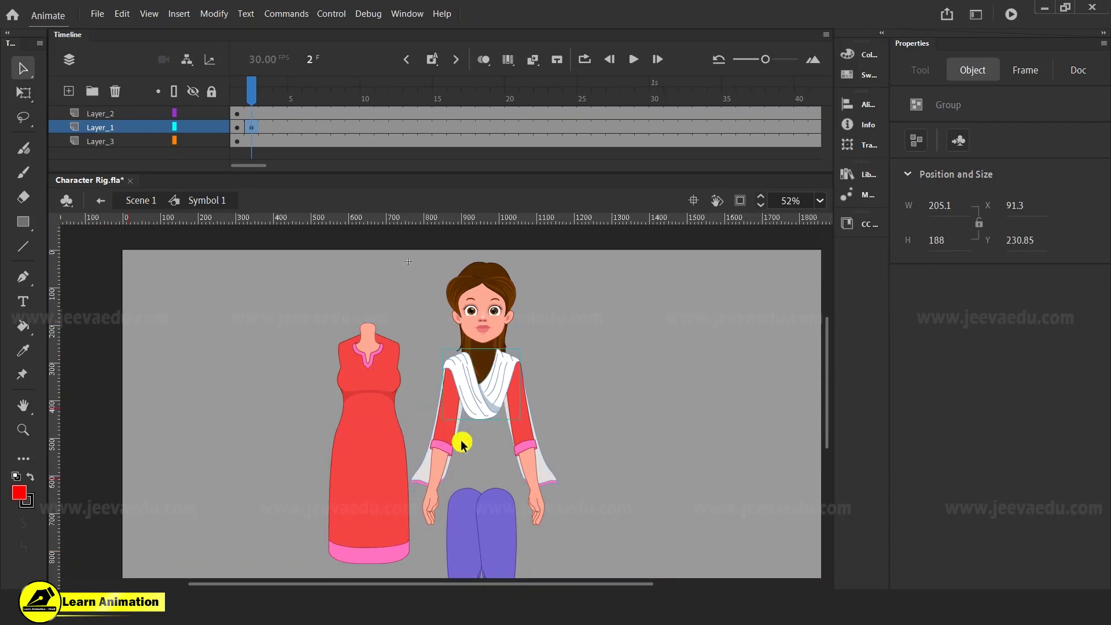
pyautogui.click(535, 415)
pyautogui.moveTo(486, 412); pyautogui.dragTo(590, 376)
pyautogui.hotkey('ctrl', 'z')
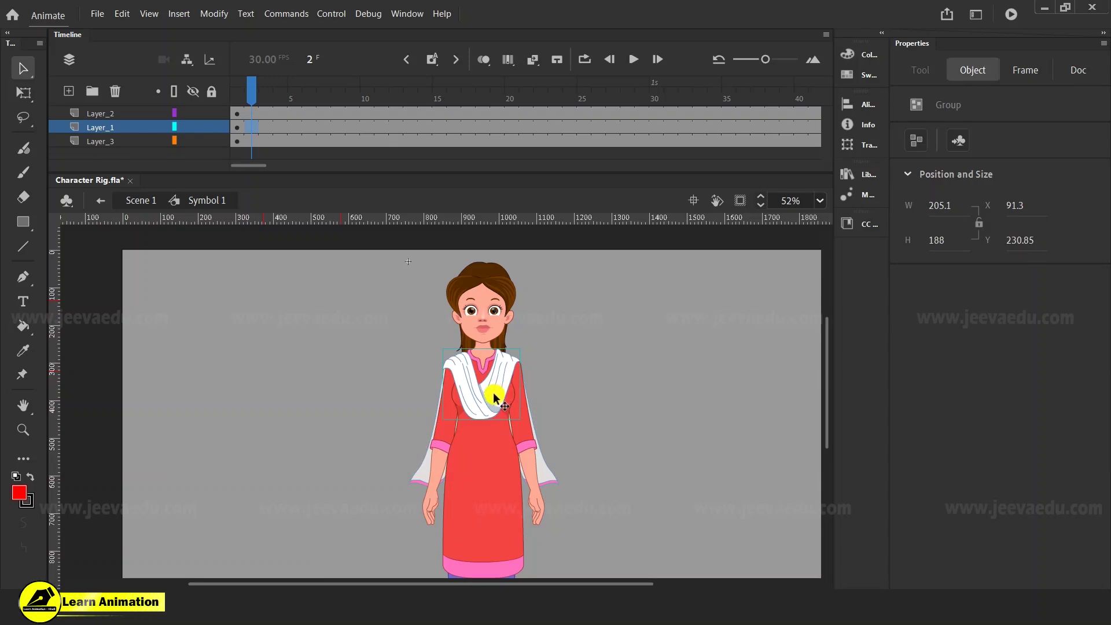
# - Try moving the scarf sideways at frame 6
pyautogui.click(417, 354)
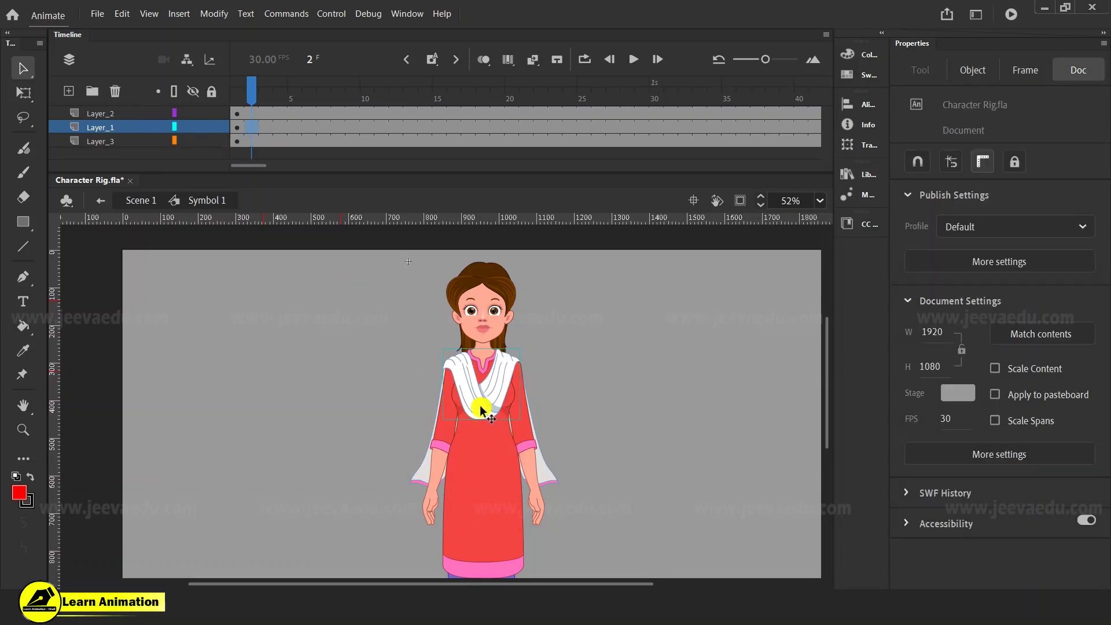
pyautogui.moveTo(261, 92); pyautogui.dragTo(310, 92)
pyautogui.moveTo(485, 391); pyautogui.dragTo(555, 401)
pyautogui.hotkey('ctrl', 'z')
pyautogui.hotkey('ctrl', 'z')
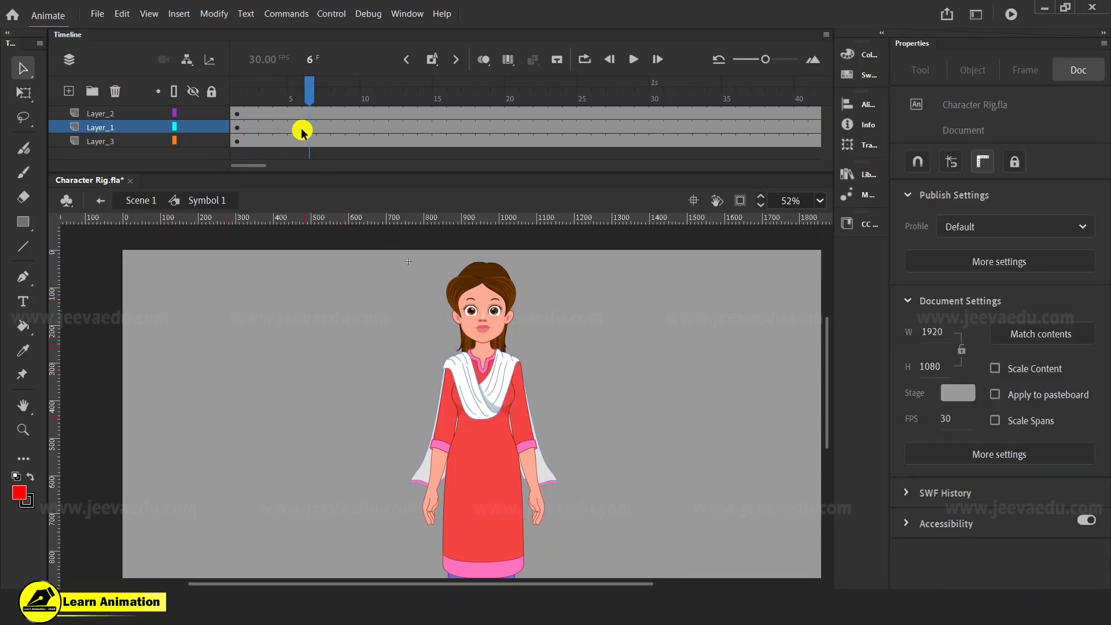
# - Switch the keyframe insertion mode from auto keyframe to Frame and test moving the scarf at frame 12
pyautogui.click(438, 68)
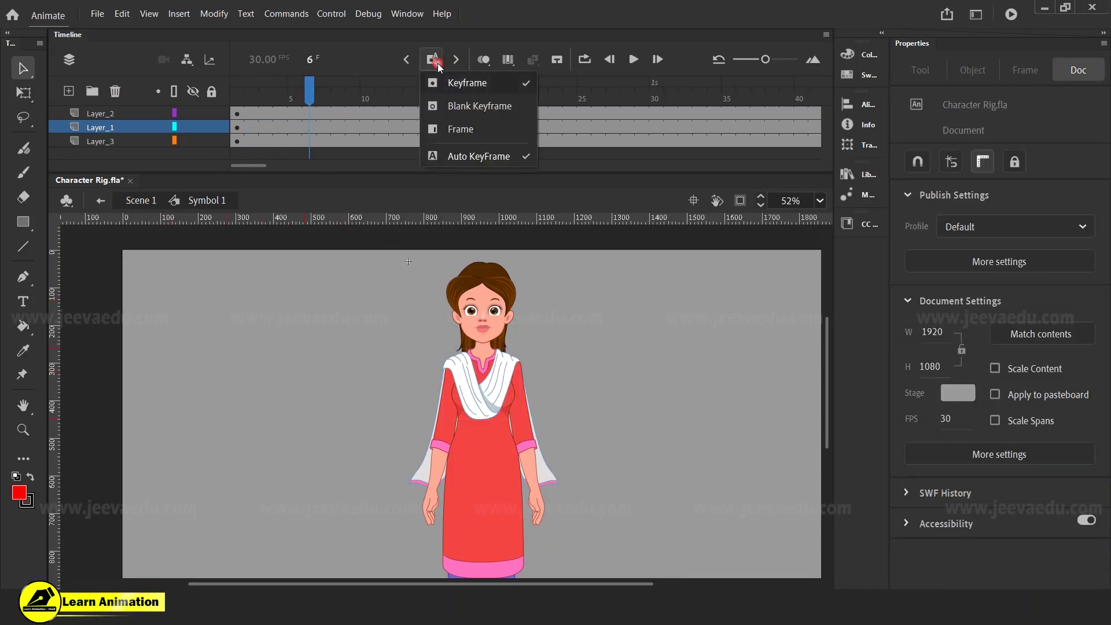
pyautogui.click(464, 133)
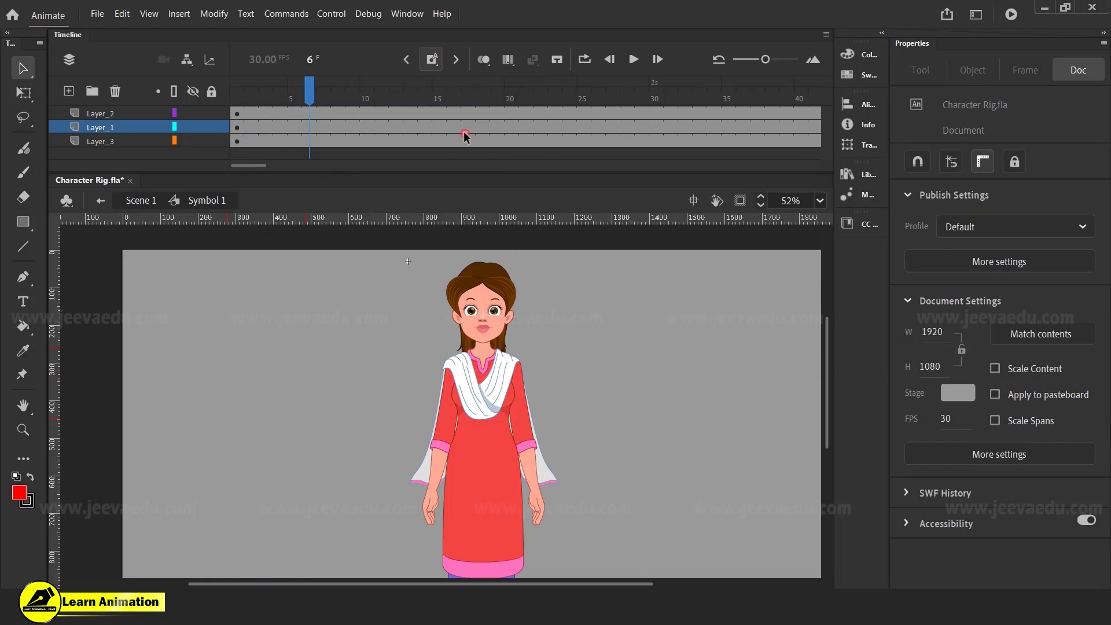
pyautogui.click(401, 114)
pyautogui.moveTo(495, 412); pyautogui.dragTo(463, 443)
pyautogui.hotkey('ctrl', 'z')
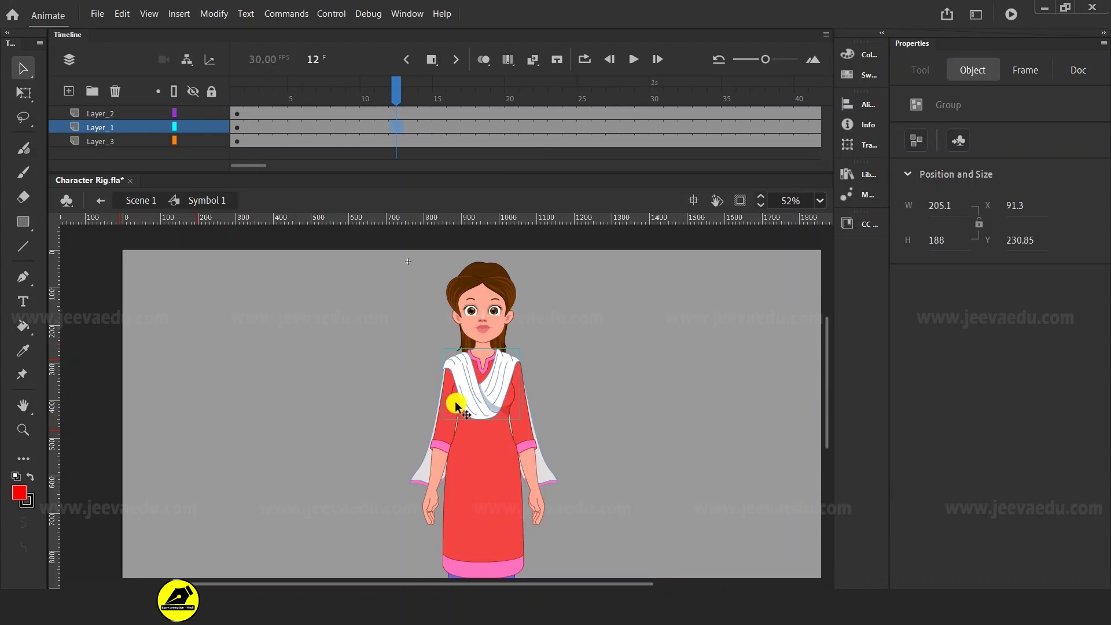
# - Cut the scarf from Layer_1 at frame 1 and paste it in place on a new layer directly above
pyautogui.moveTo(399, 106); pyautogui.dragTo(238, 103)
pyautogui.click(108, 155)
pyautogui.click(470, 399)
pyautogui.press('Delete')
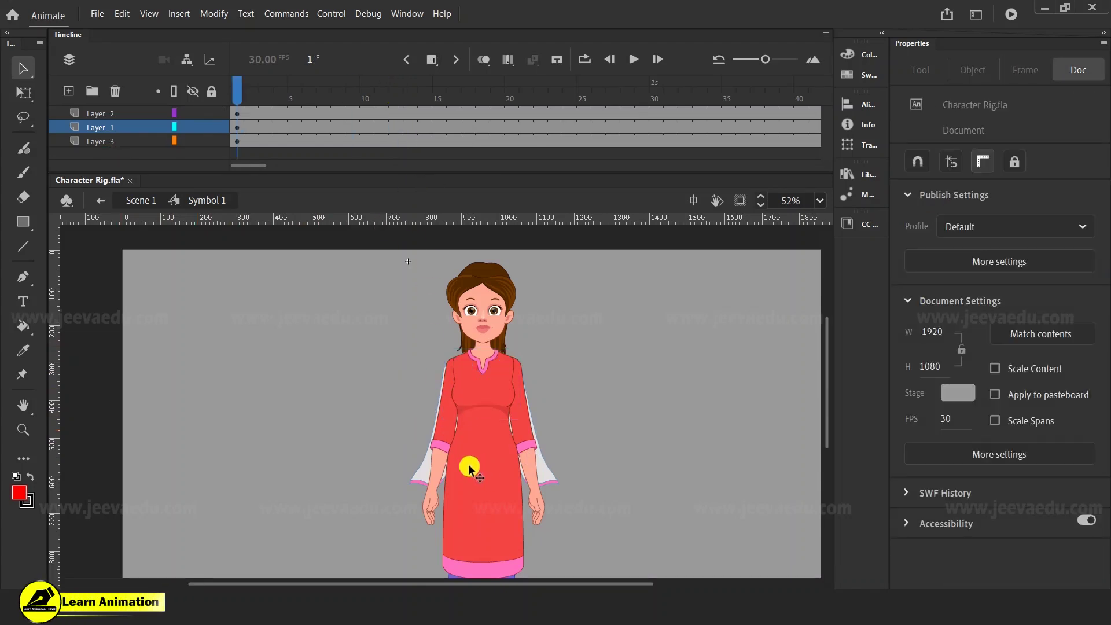
pyautogui.click(67, 92)
pyautogui.rightClick(253, 366)
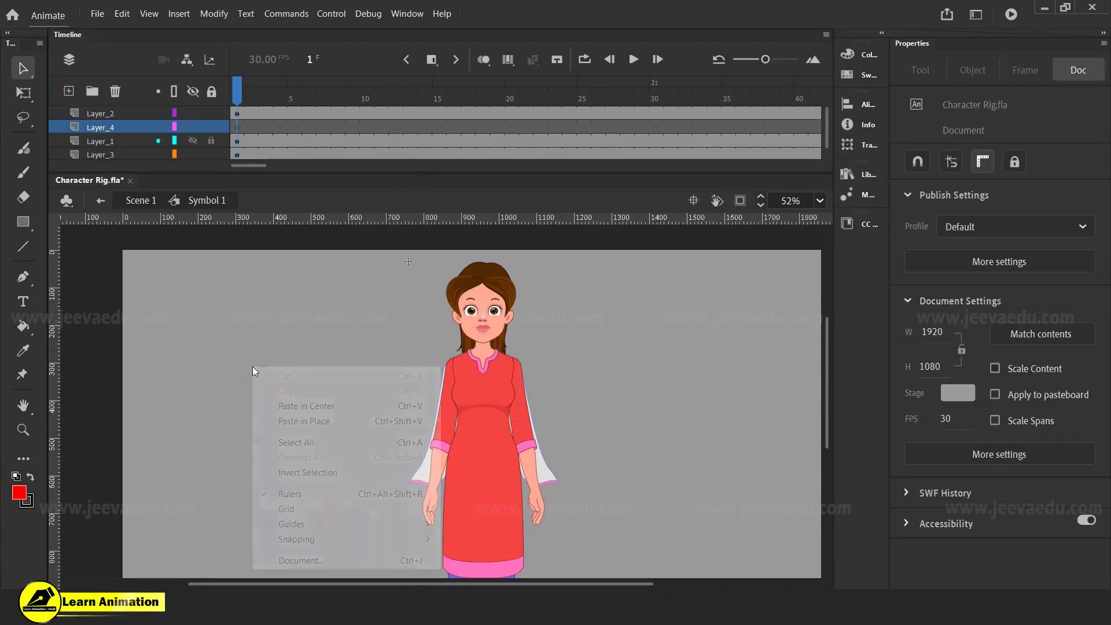
pyautogui.click(303, 421)
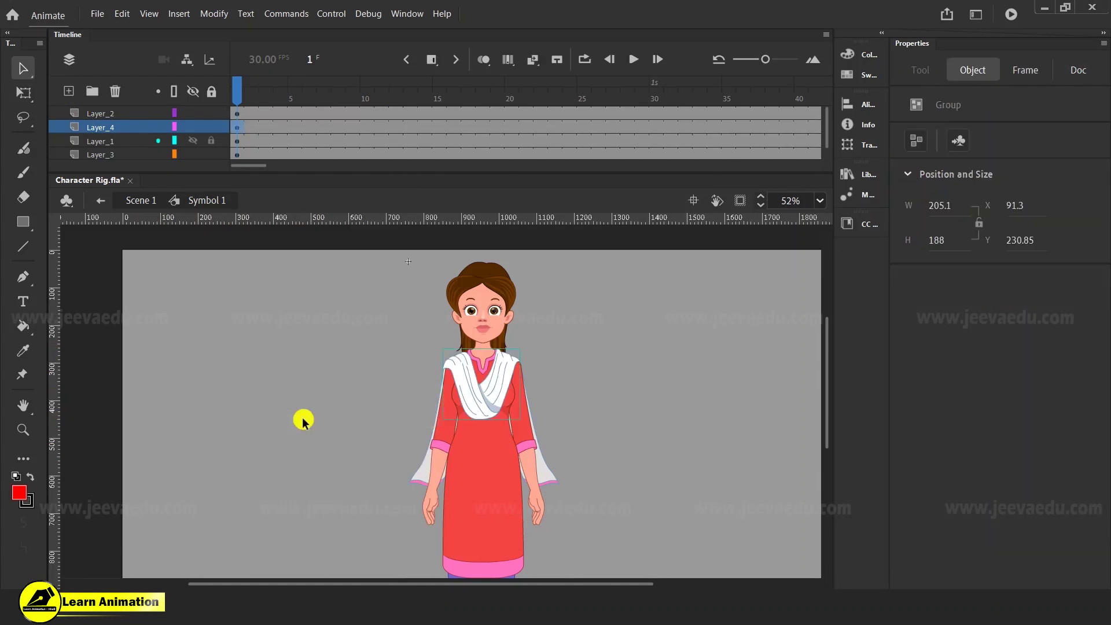
# - Convert the pasted scarf to a graphic symbol, move its transformation point up to the neck, and test its rotation
pyautogui.press('F8')
pyautogui.click(629, 152)
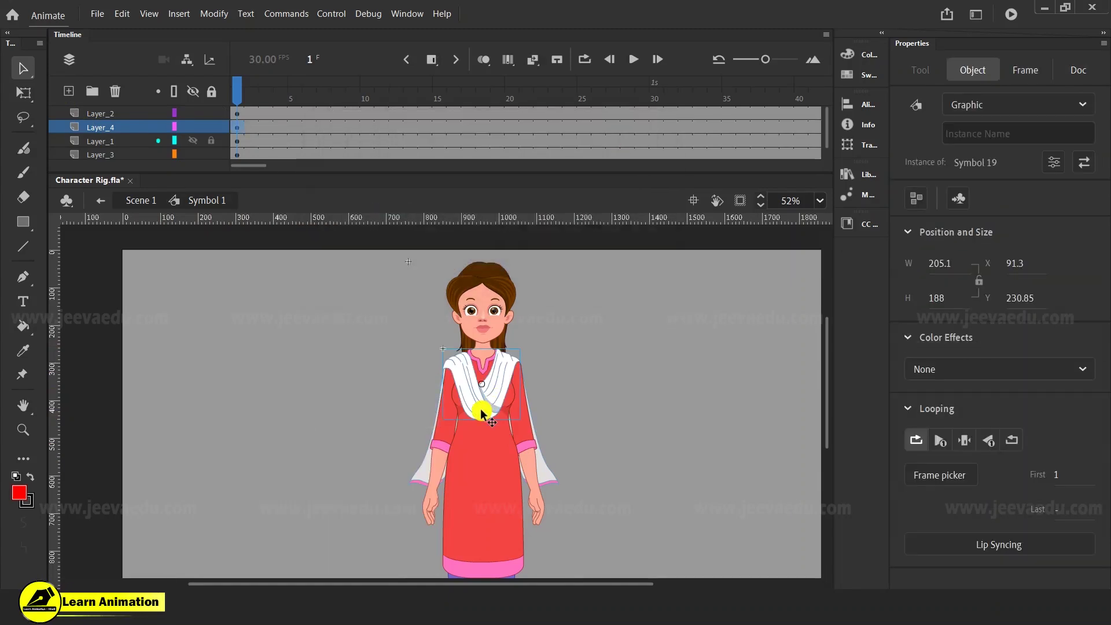
pyautogui.press('z')
pyautogui.click(480, 412)
pyautogui.moveTo(506, 418); pyautogui.dragTo(509, 433)
pyautogui.press('q')
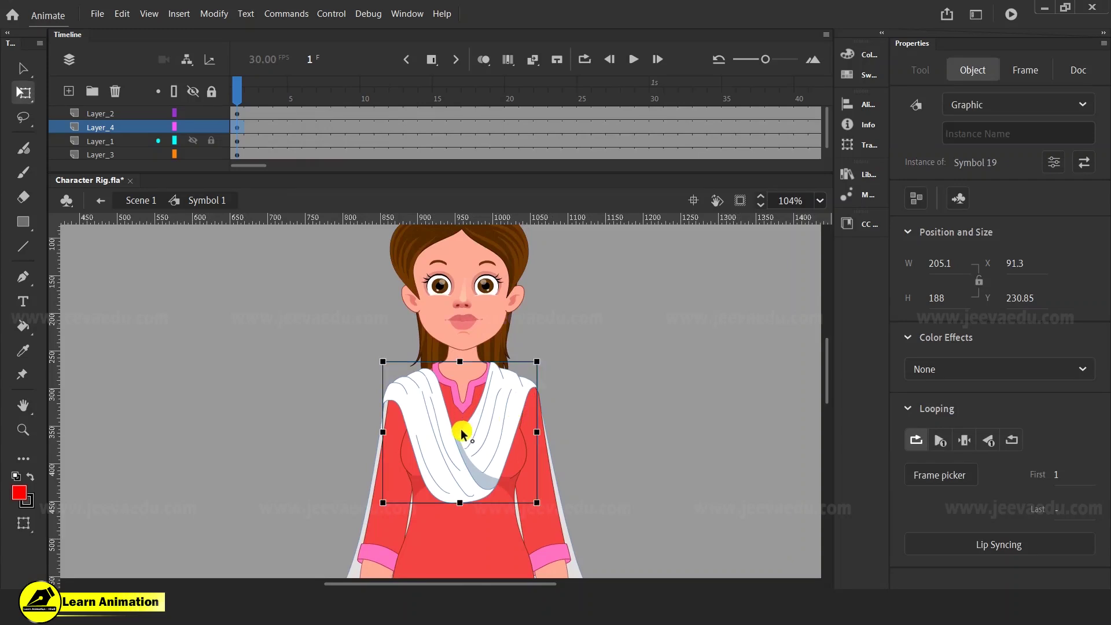
pyautogui.moveTo(464, 384); pyautogui.dragTo(461, 365)
pyautogui.moveTo(486, 504); pyautogui.dragTo(542, 495)
pyautogui.hotkey('ctrl', 'z')
# - Try moving the neck-and-dress group of Layer_1 away from the character
pyautogui.click(191, 140)
pyautogui.press('z')
pyautogui.keyDown('alt'); pyautogui.click(466, 371); pyautogui.keyUp('alt')
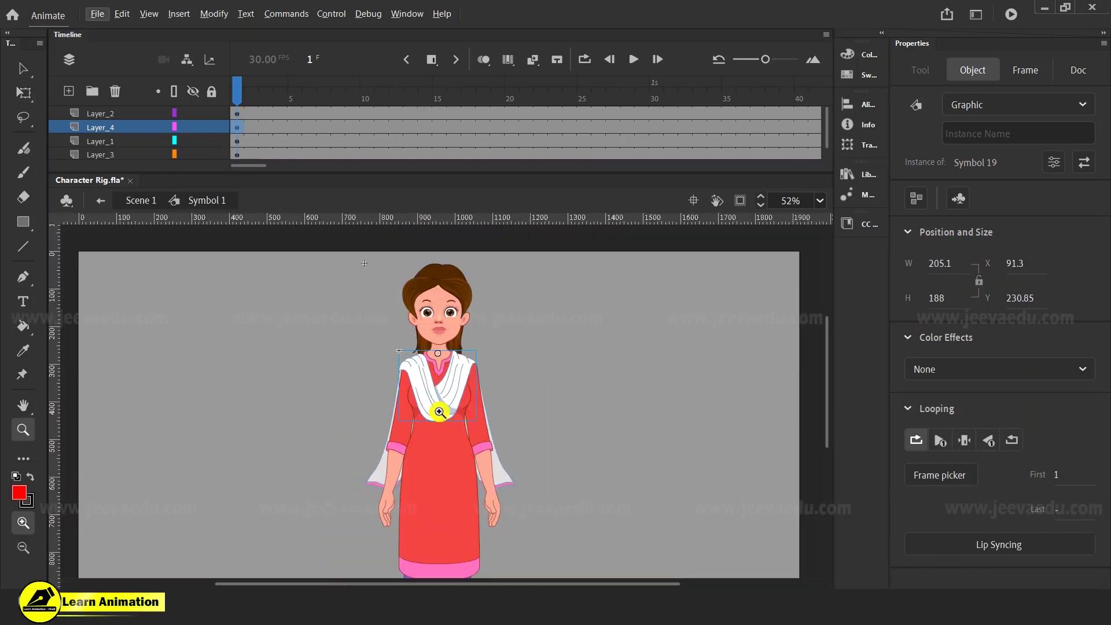
pyautogui.press('v')
pyautogui.click(452, 467)
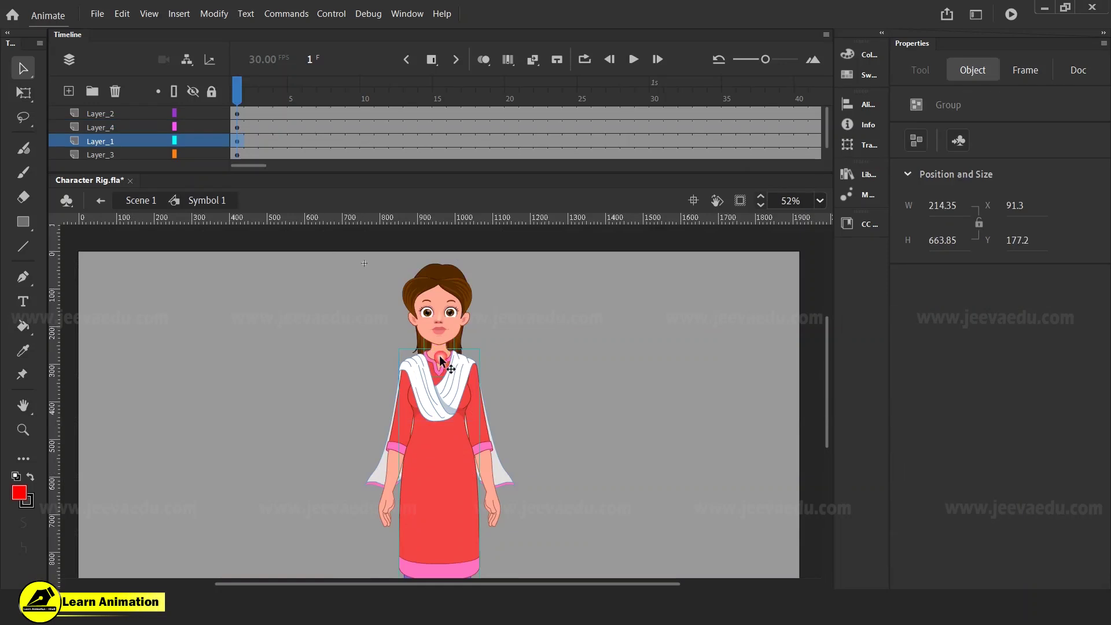
pyautogui.moveTo(440, 364); pyautogui.dragTo(277, 359)
pyautogui.hotkey('ctrl', 'z')
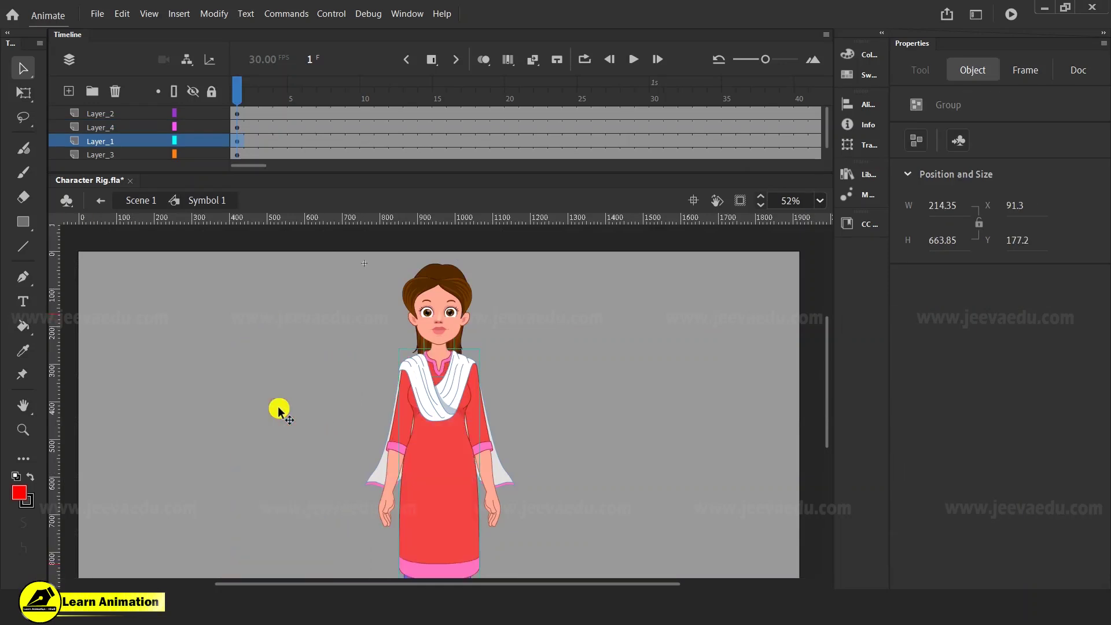
# - Cut the neck-and-dress group from Layer_1 and paste it in place on a new layer below the scarf layer
pyautogui.click(446, 435)
pyautogui.press('Delete')
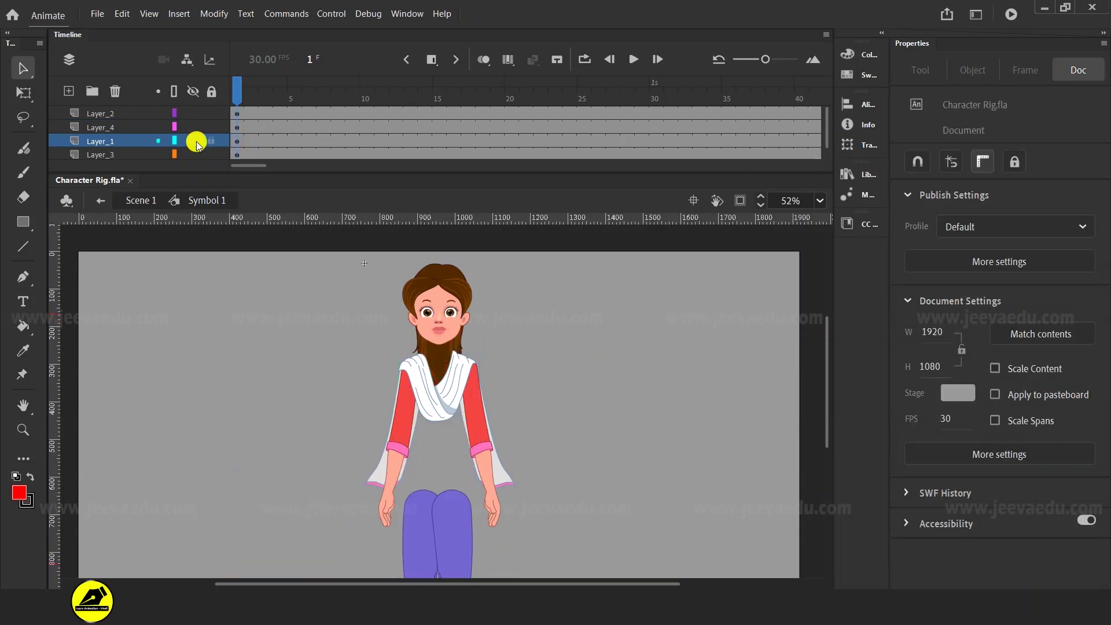
pyautogui.click(70, 94)
pyautogui.rightClick(197, 367)
pyautogui.click(257, 419)
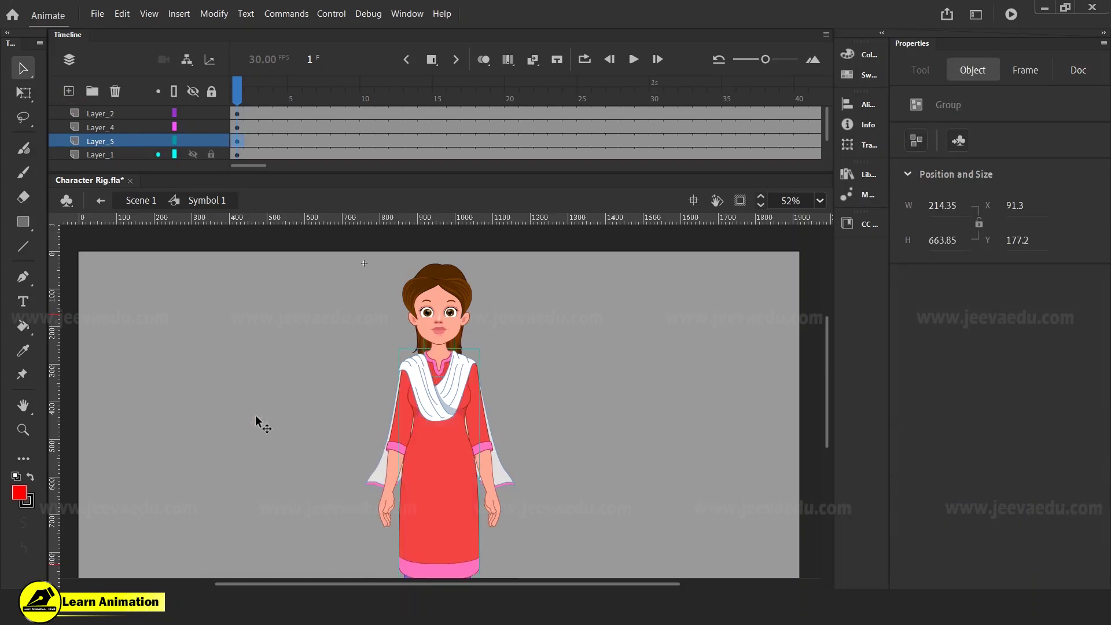
# - Convert the pasted neck-and-dress group to a graphic symbol and test moving it beside the character
pyautogui.press('F8')
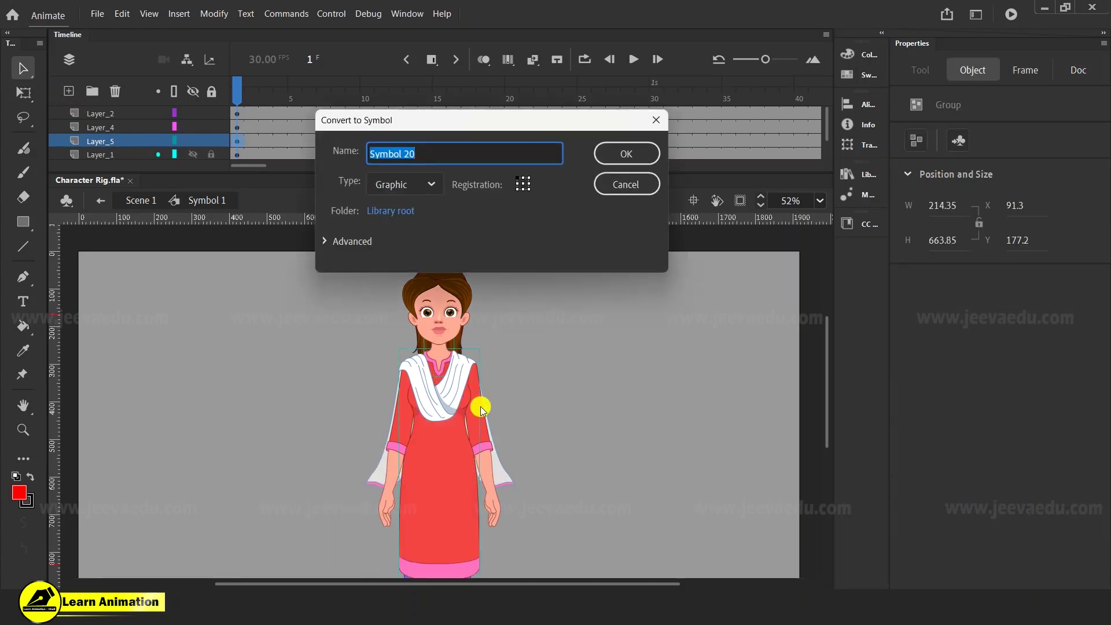
pyautogui.click(626, 153)
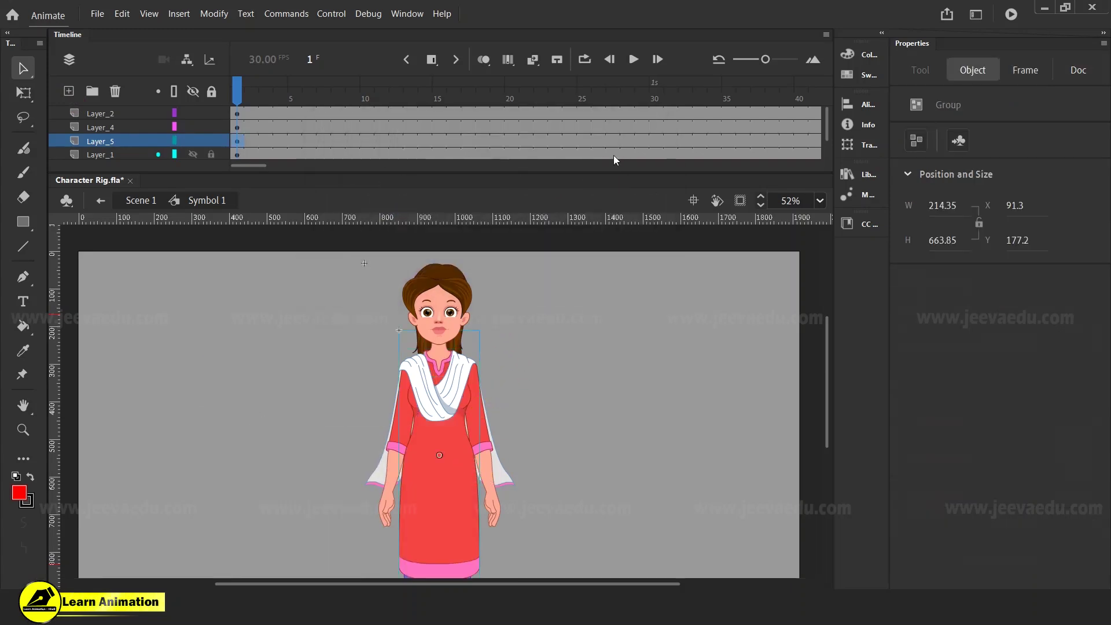
pyautogui.moveTo(449, 489); pyautogui.dragTo(640, 488)
pyautogui.click(635, 362)
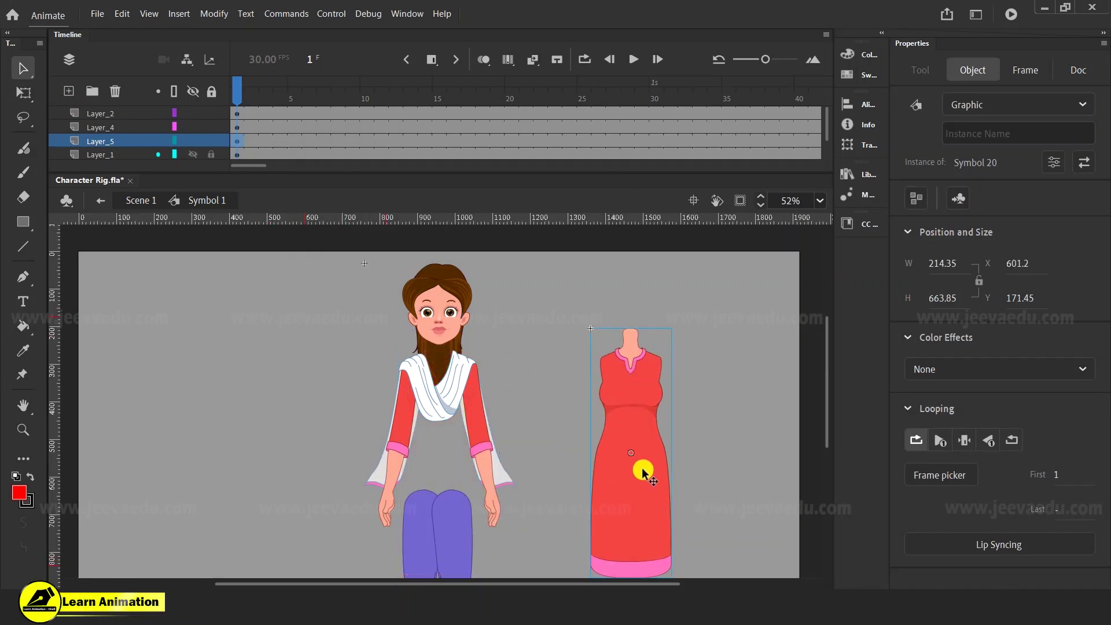
pyautogui.hotkey('ctrl', 'z')
pyautogui.press('z')
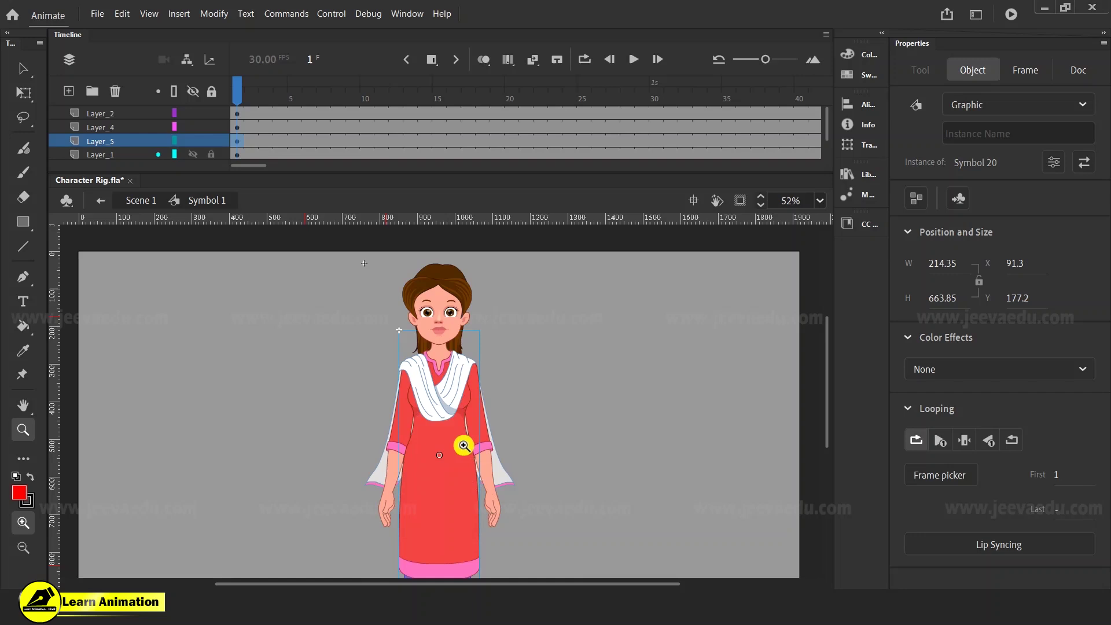
pyautogui.keyDown('alt'); pyautogui.click(457, 426); pyautogui.keyUp('alt')
pyautogui.click(457, 427)
pyautogui.moveTo(454, 421); pyautogui.dragTo(635, 486)
pyautogui.press('v')
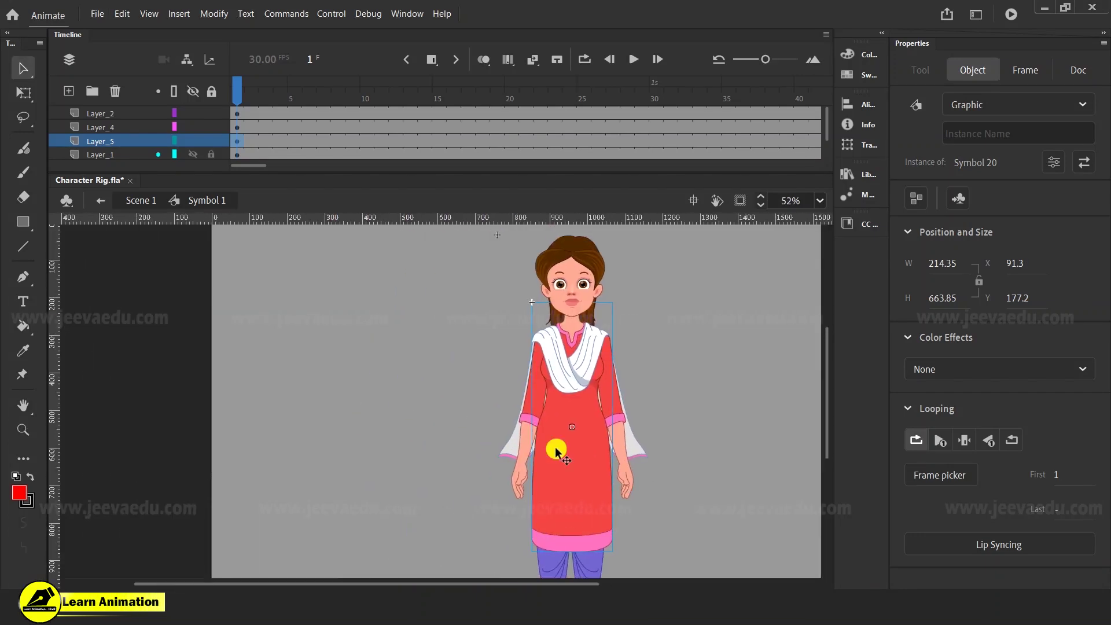
# - Open the dress group inside its symbol, try pulling the dress's lower half away, restore it and return to Symbol 1
pyautogui.doubleClick(579, 462)
pyautogui.doubleClick(577, 459)
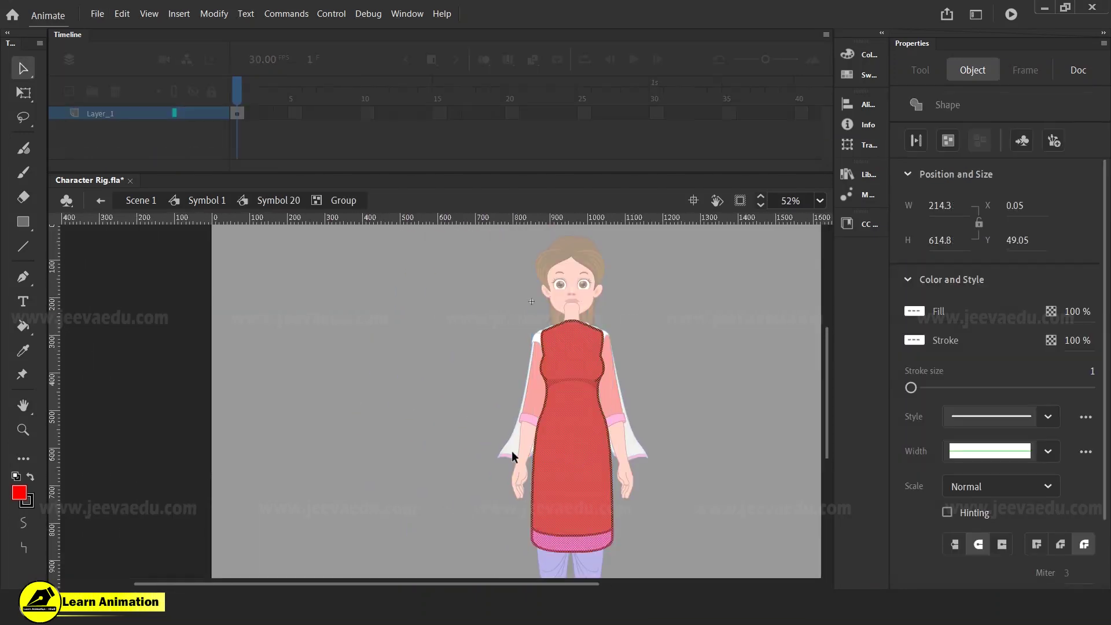
pyautogui.click(514, 428)
pyautogui.moveTo(514, 423); pyautogui.dragTo(715, 578)
pyautogui.moveTo(600, 490); pyautogui.dragTo(525, 534)
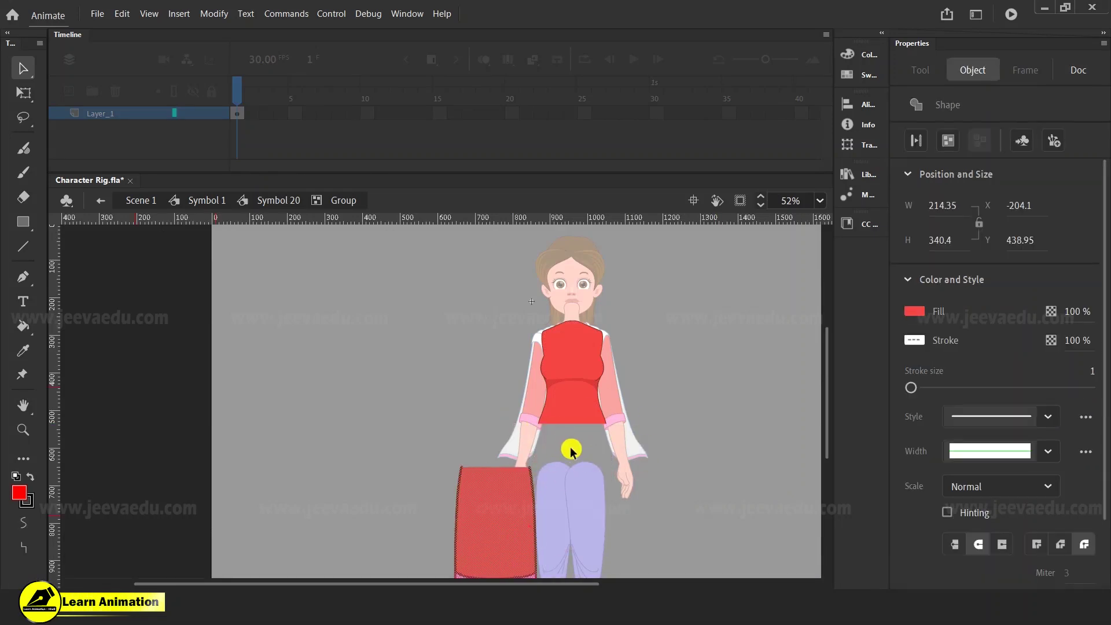
pyautogui.moveTo(510, 479); pyautogui.dragTo(587, 436)
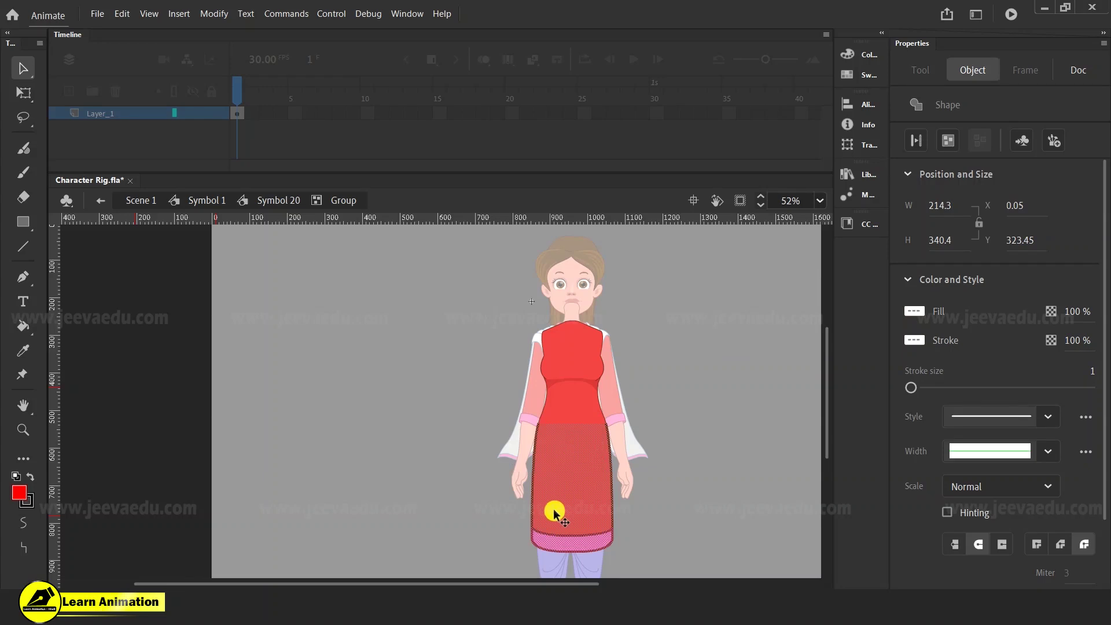
pyautogui.click(491, 429)
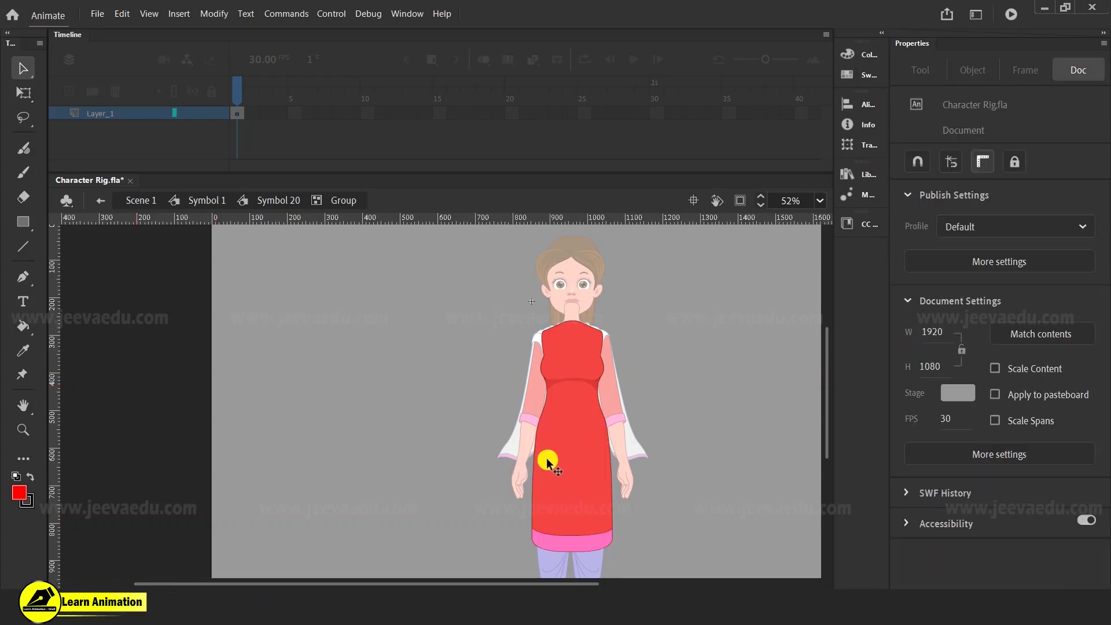
pyautogui.click(523, 432)
pyautogui.click(267, 203)
pyautogui.doubleClick(371, 428)
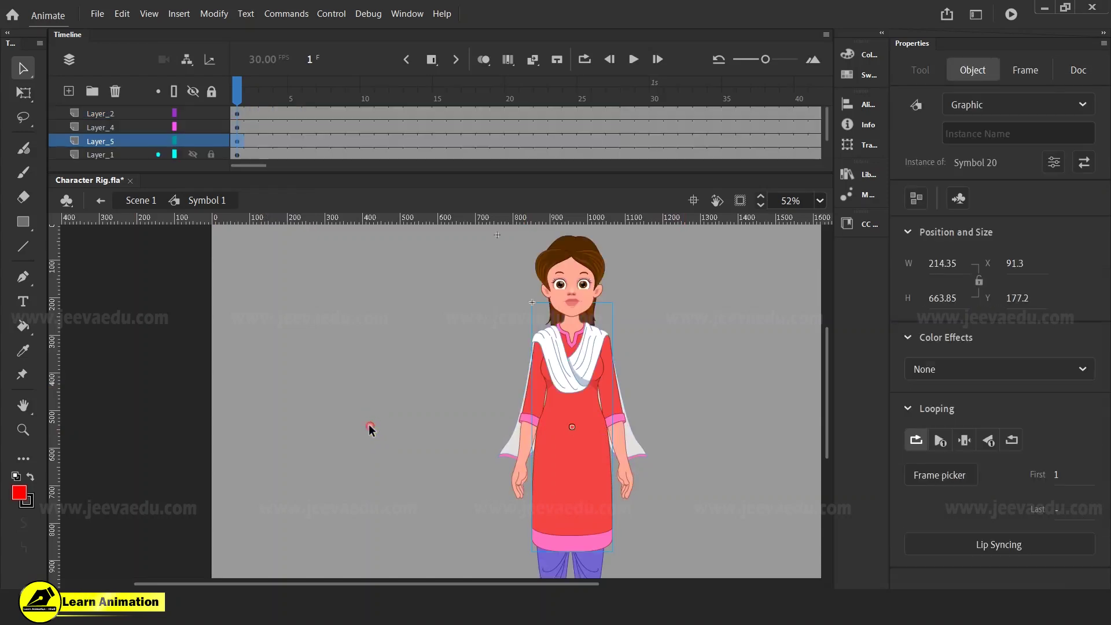
# - Try moving the dress symbol away from the character and undo each move
pyautogui.moveTo(579, 411); pyautogui.dragTo(412, 420)
pyautogui.hotkey('ctrl', 'z')
pyautogui.moveTo(588, 387); pyautogui.dragTo(442, 436)
pyautogui.hotkey('ctrl', 'z')
# - Try moving the character's right arm group of Layer_1 away from the body and undo each move
pyautogui.press('z')
pyautogui.click(571, 410)
pyautogui.press('v')
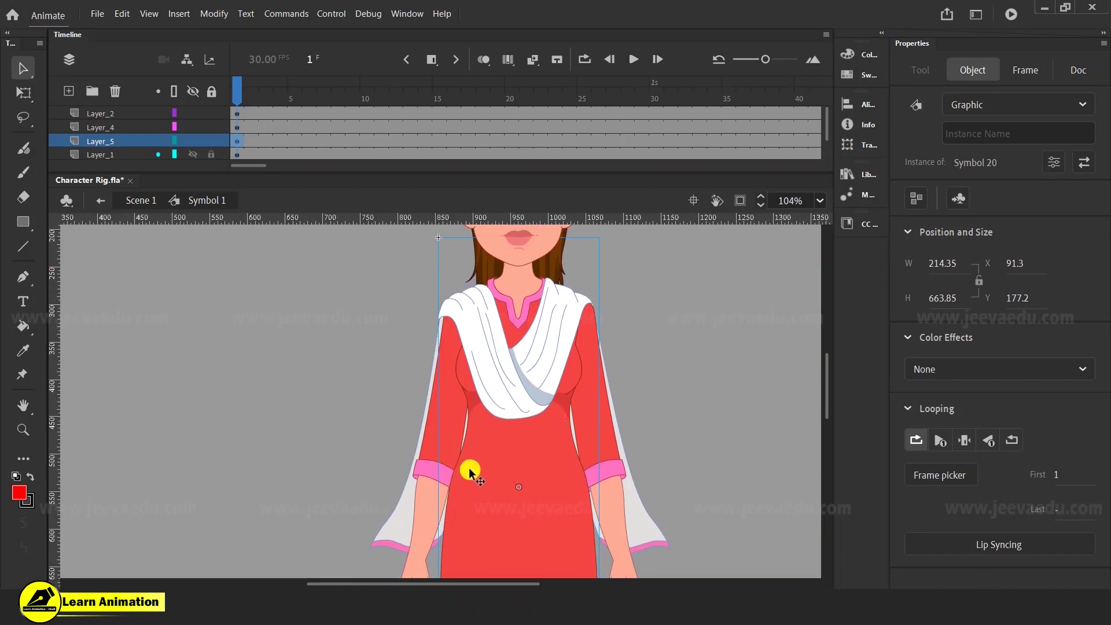
pyautogui.click(431, 479)
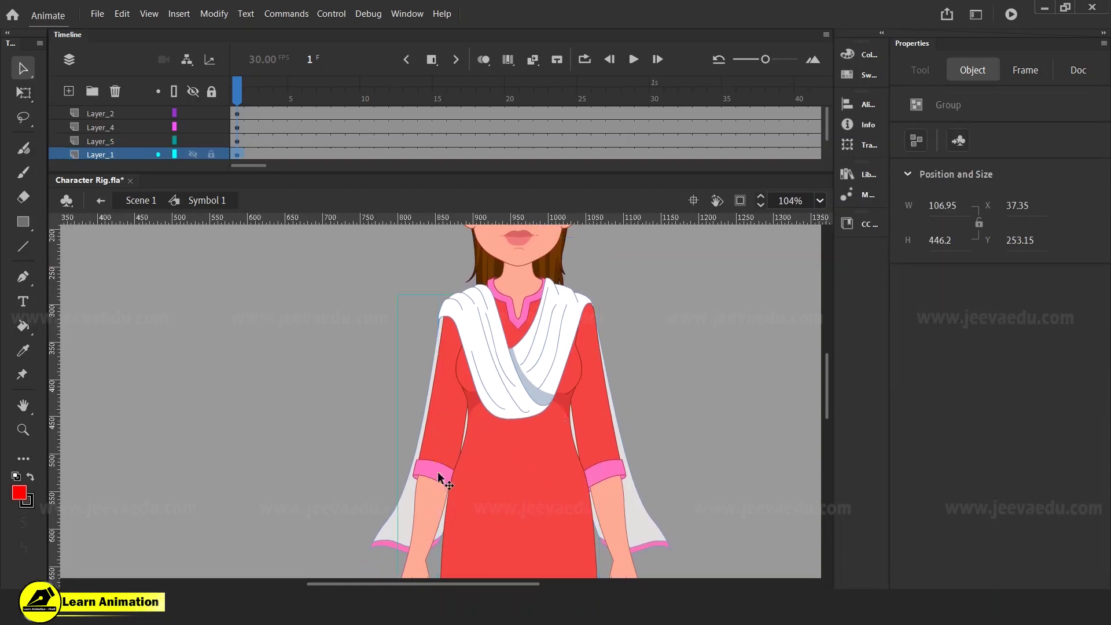
pyautogui.press('z')
pyautogui.keyDown('alt'); pyautogui.click(467, 468); pyautogui.keyUp('alt')
pyautogui.press('v')
pyautogui.moveTo(428, 410); pyautogui.dragTo(315, 388)
pyautogui.hotkey('ctrl', 'z')
pyautogui.press('z')
pyautogui.click(450, 407)
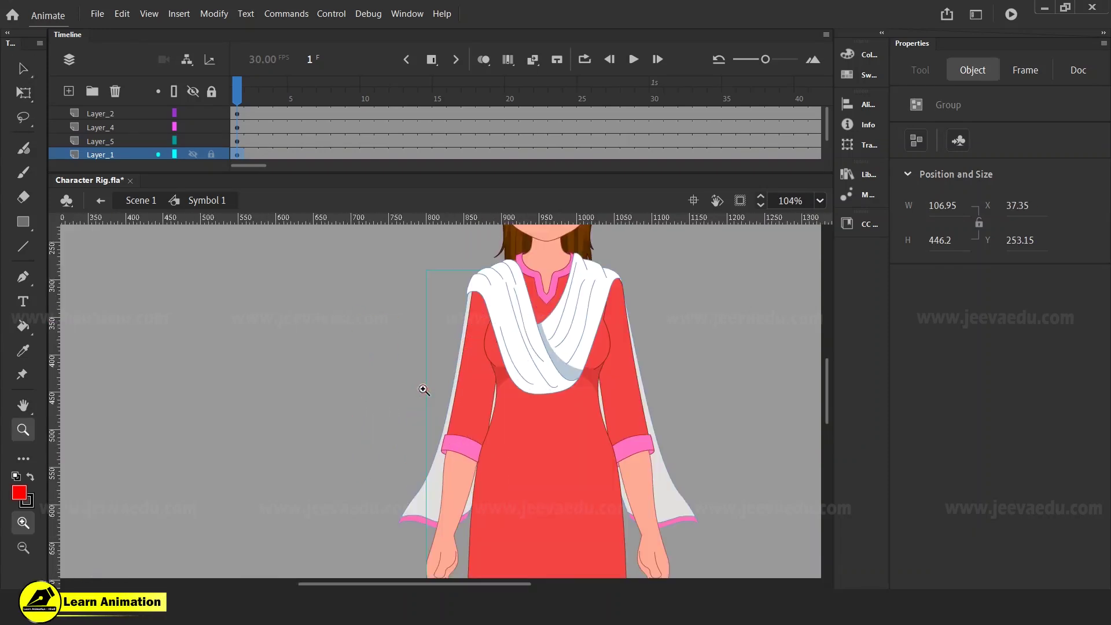
pyautogui.press('v')
pyautogui.moveTo(496, 422); pyautogui.dragTo(367, 398)
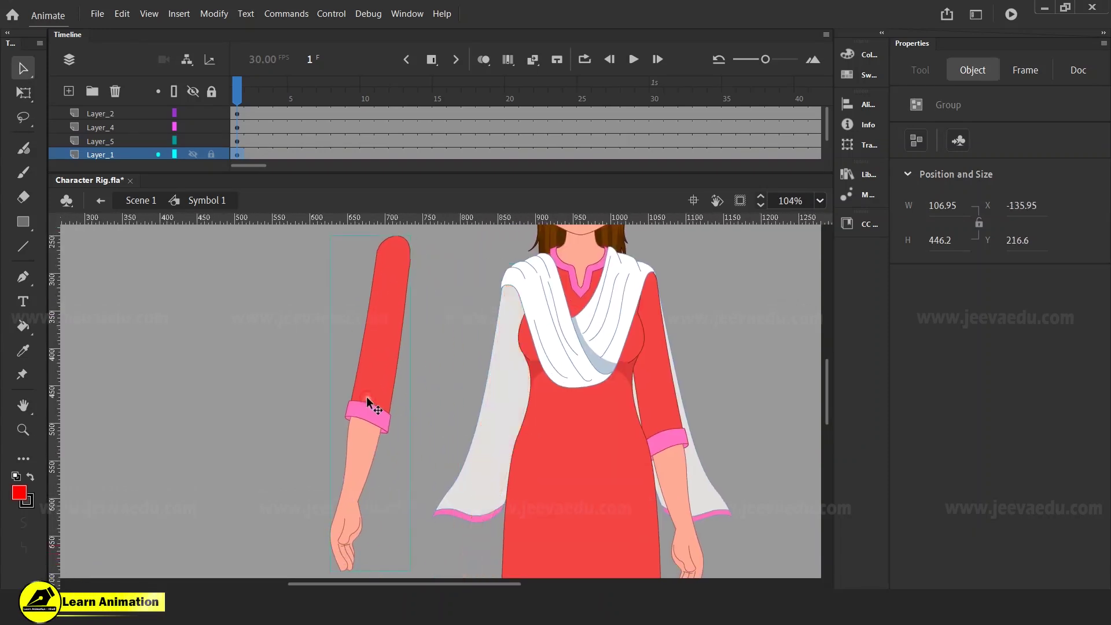
pyautogui.hotkey('ctrl', 'z')
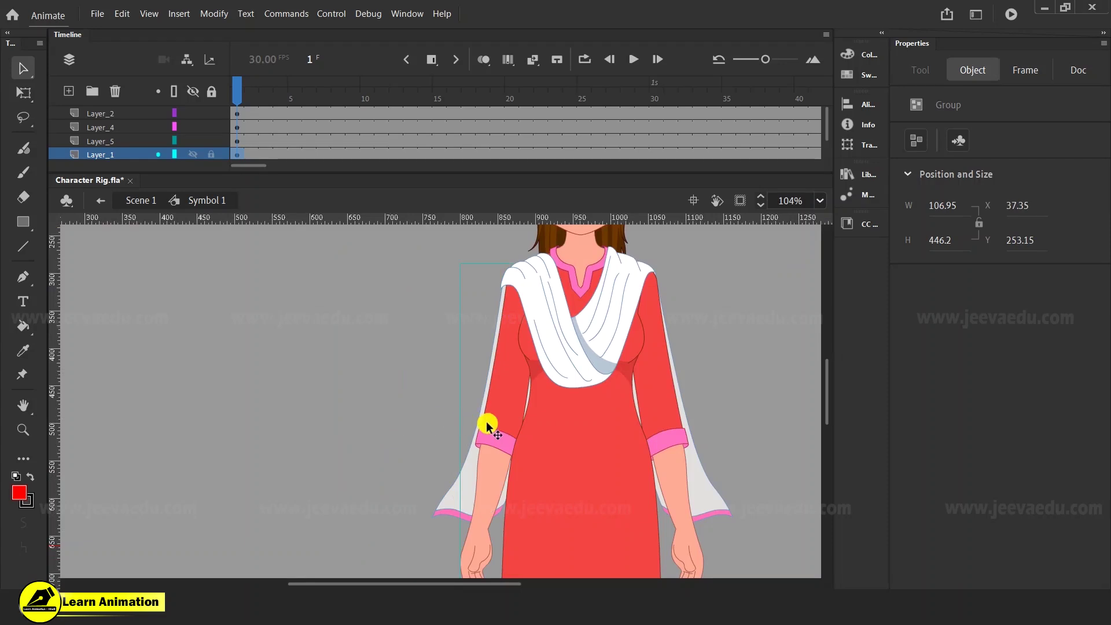
# - Open the right arm group, try bending the sleeve's inner edge outward, undo it and leave the group
pyautogui.doubleClick(488, 454)
pyautogui.press('z')
pyautogui.click(498, 426)
pyautogui.moveTo(512, 457); pyautogui.dragTo(520, 486)
pyautogui.press('v')
pyautogui.click(487, 410)
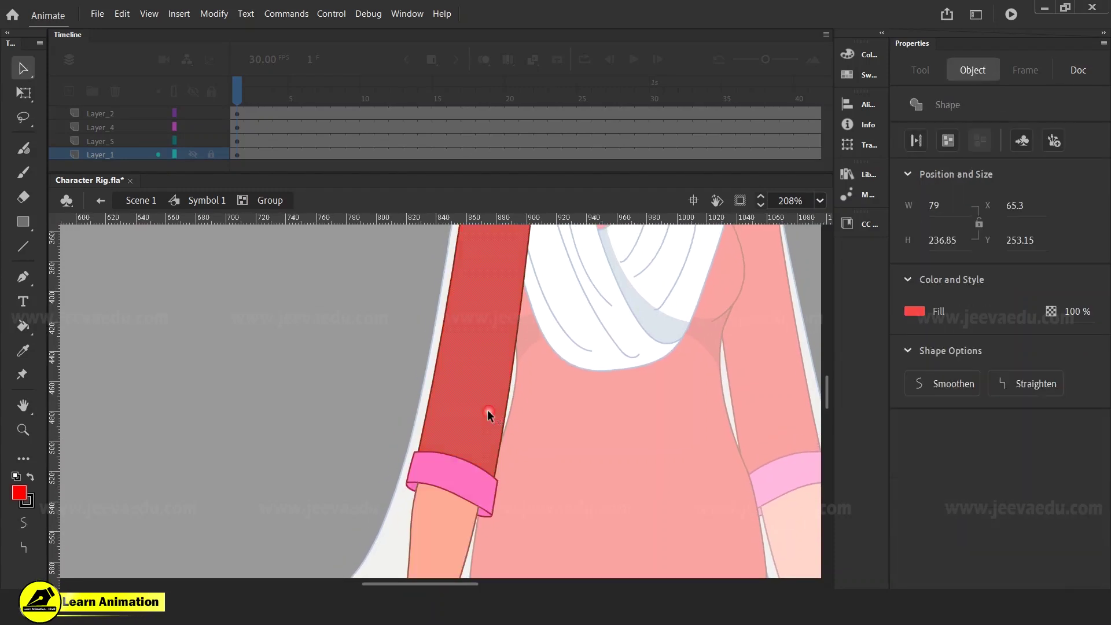
pyautogui.click(535, 425)
pyautogui.moveTo(511, 397); pyautogui.dragTo(634, 423)
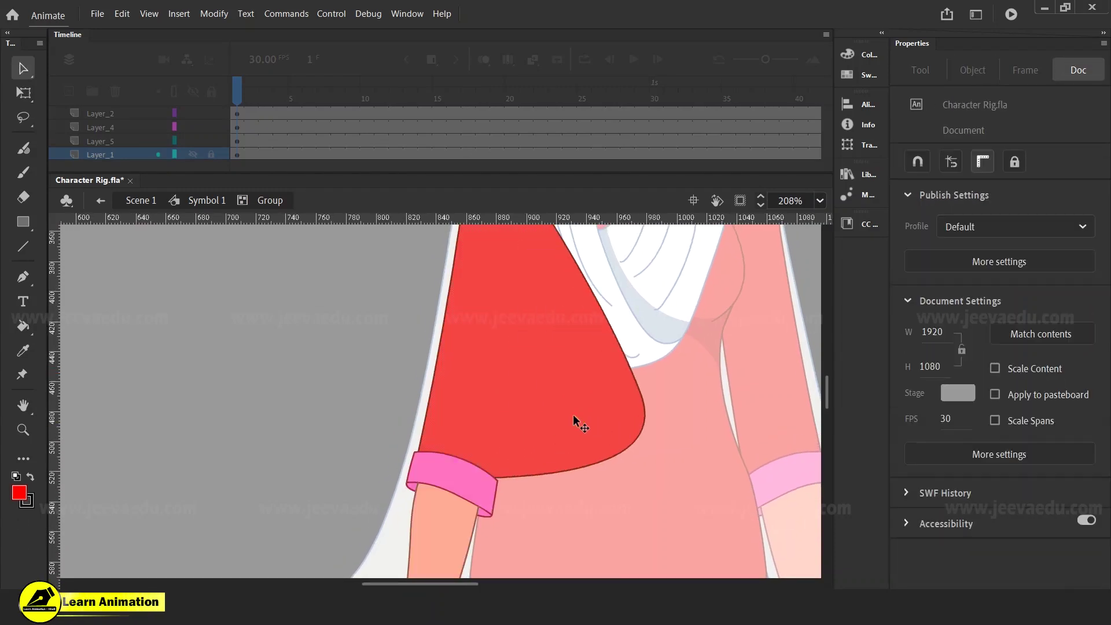
pyautogui.click(606, 435)
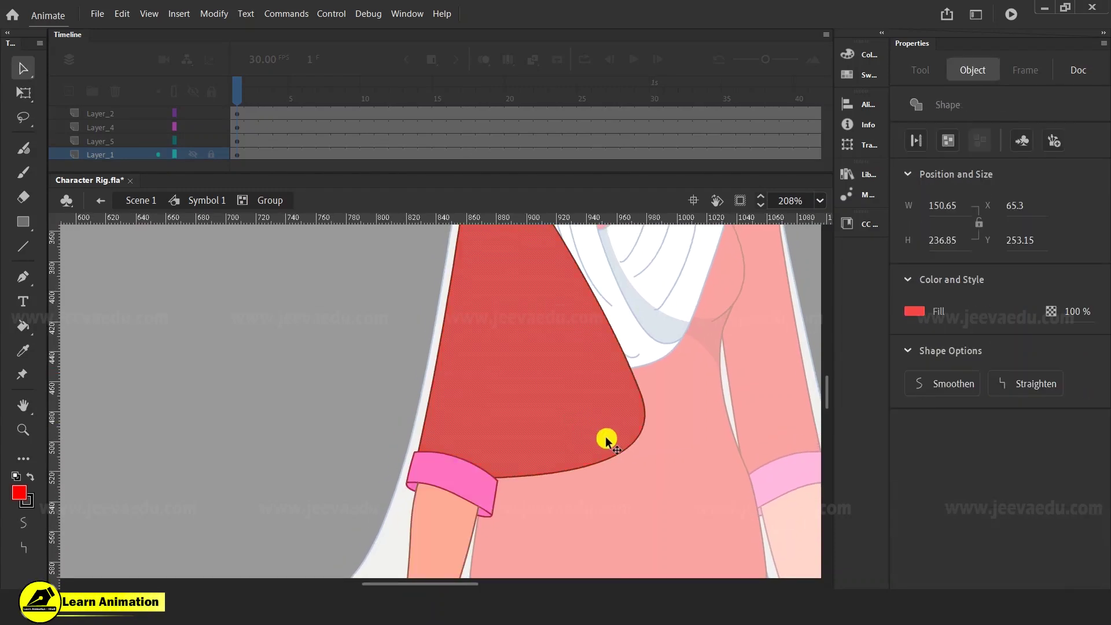
pyautogui.hotkey('ctrl', 'z')
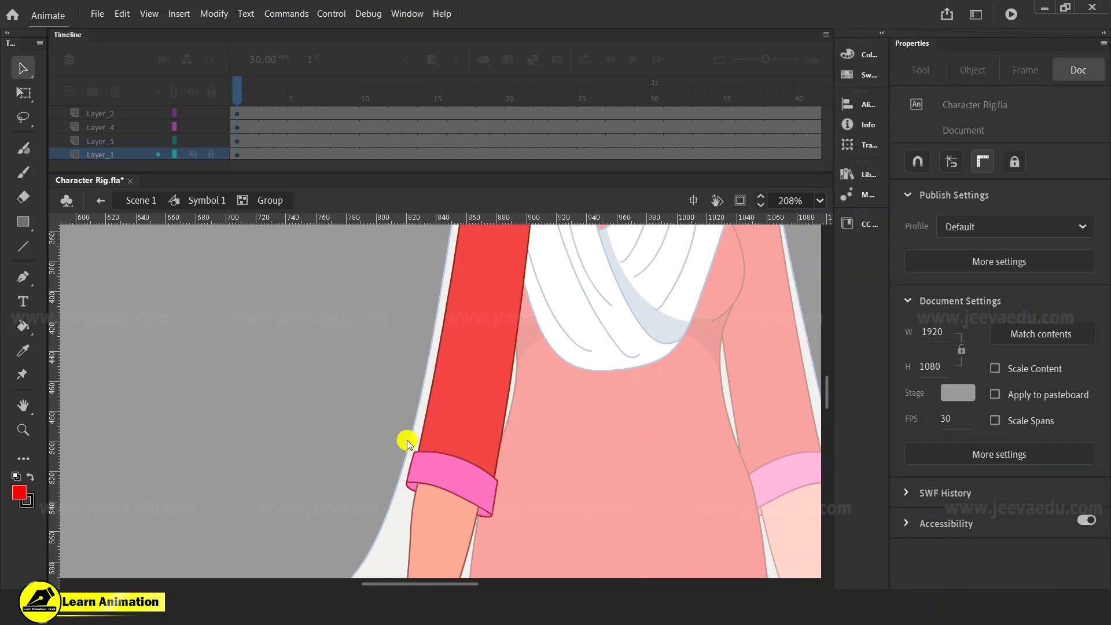
pyautogui.doubleClick(324, 428)
# - Cut the right arm group from Layer_1 and paste it in place on a new layer below the dress layer
pyautogui.press('z')
pyautogui.keyDown('alt'); pyautogui.click(486, 440); pyautogui.keyUp('alt')
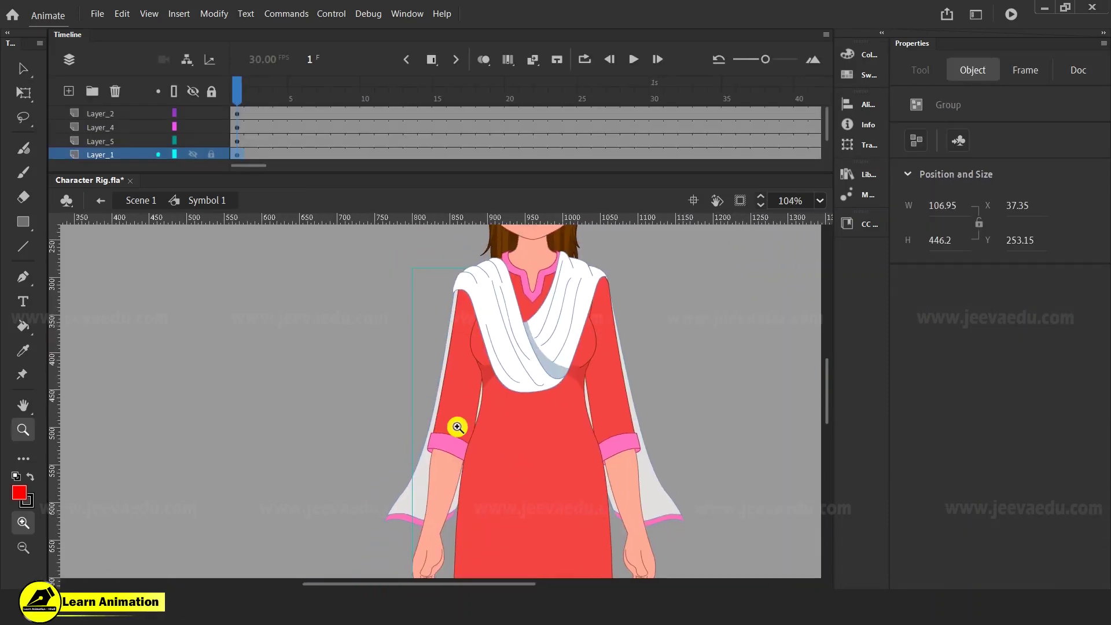
pyautogui.hotkey('ctrl', 'x')
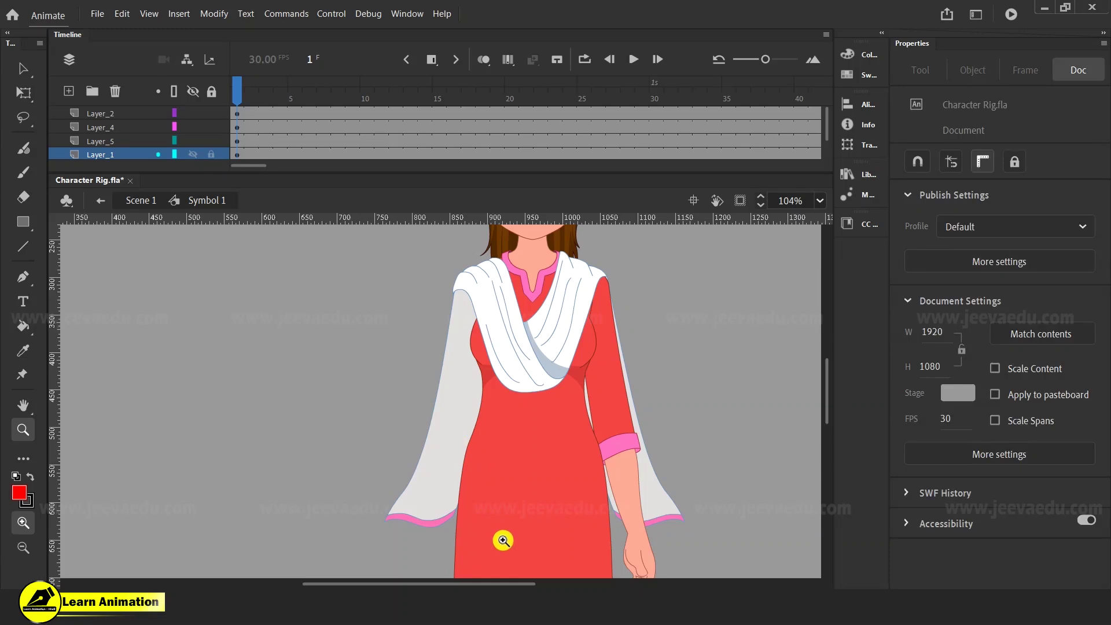
pyautogui.click(75, 93)
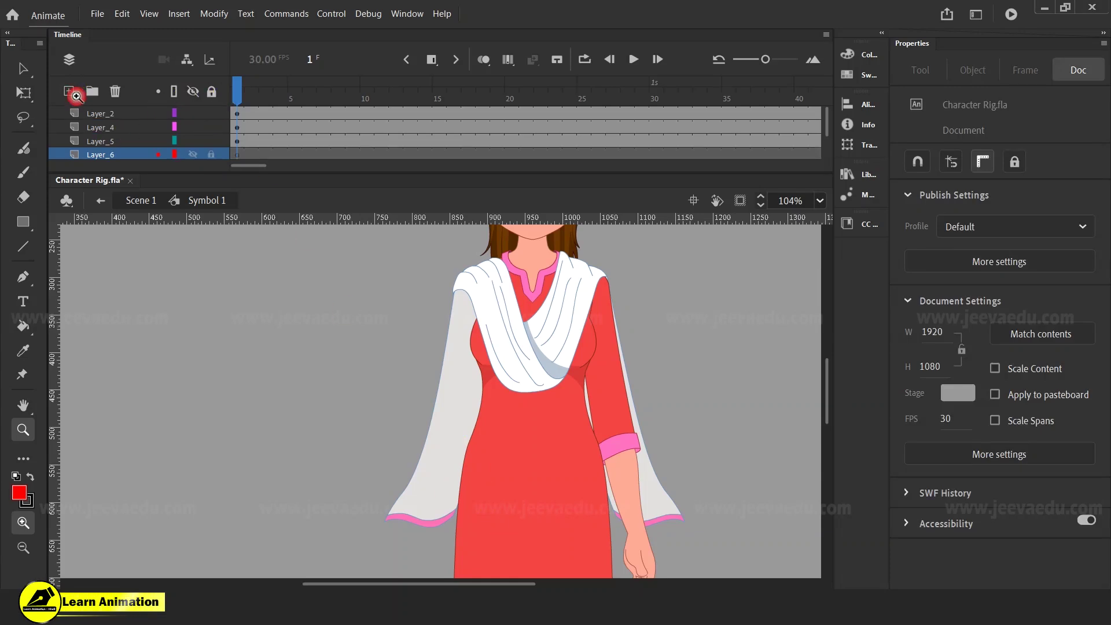
pyautogui.rightClick(214, 323)
pyautogui.click(267, 377)
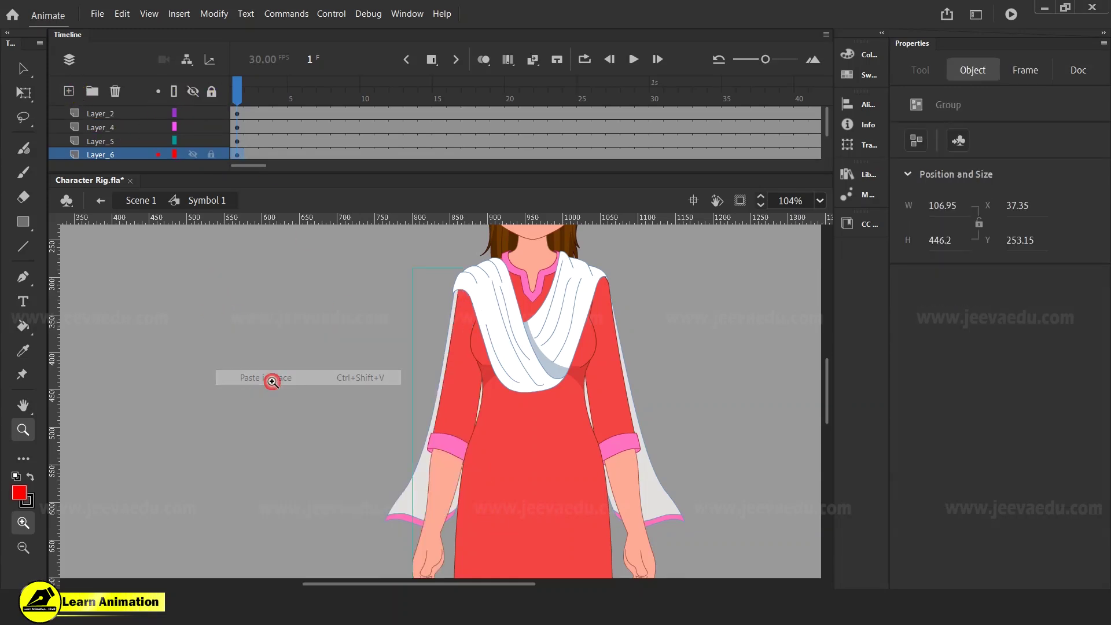
# - Convert the pasted right arm to a graphic symbol and move its transformation point to the shoulder
pyautogui.moveTo(547, 454); pyautogui.dragTo(531, 422)
pyautogui.press('v')
pyautogui.moveTo(441, 405); pyautogui.dragTo(440, 380)
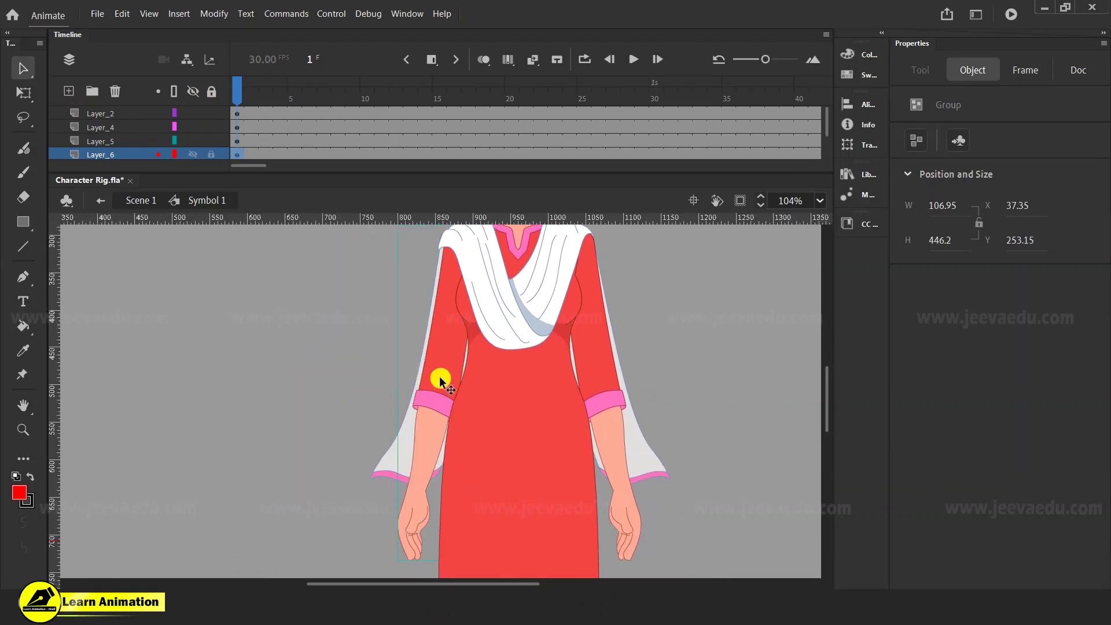
pyautogui.press('F8')
pyautogui.click(611, 157)
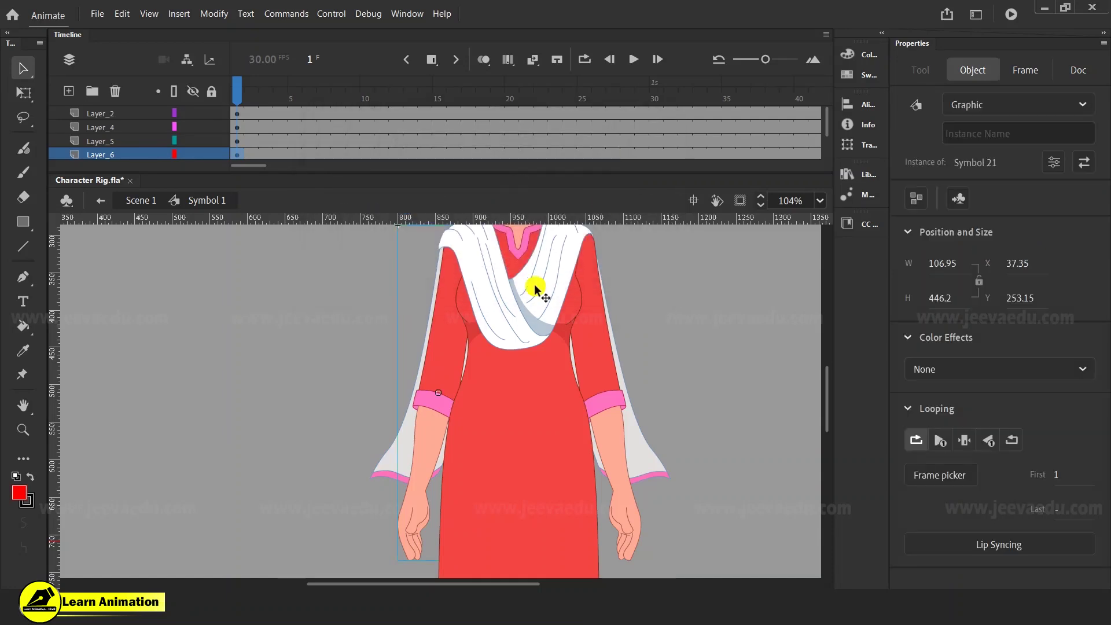
pyautogui.press('q')
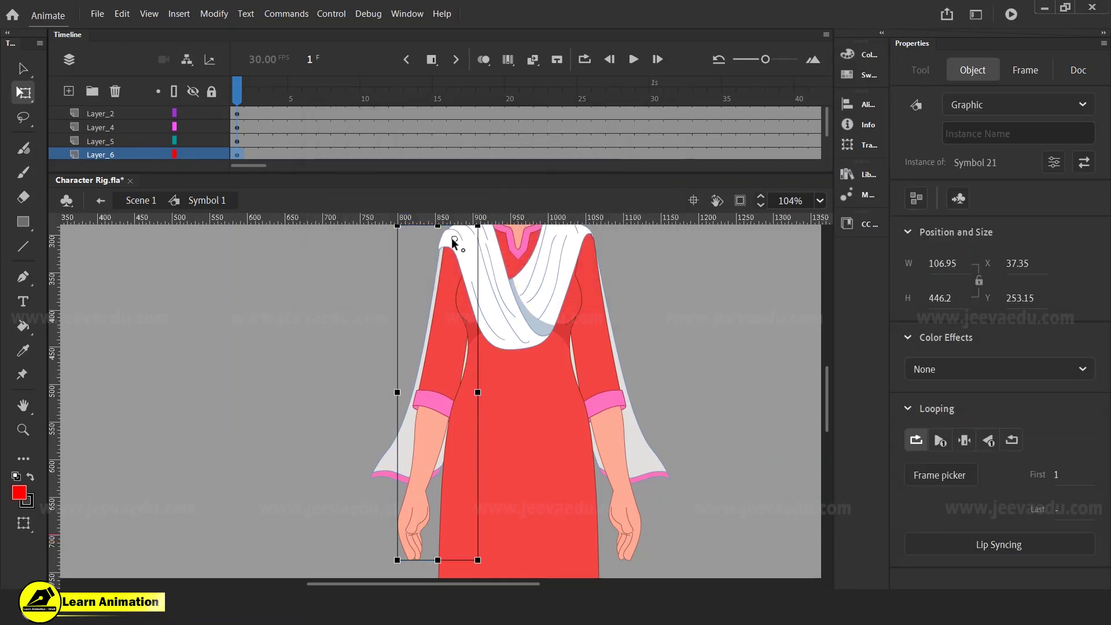
pyautogui.moveTo(453, 239); pyautogui.dragTo(452, 237)
# - Rotate the right arm symbol back and forth about the shoulder to test its pivot, leaving it slightly away from the body
pyautogui.moveTo(498, 342)
pyautogui.mouseDown()
pyautogui.moveTo(481, 380)
pyautogui.moveTo(488, 346)
pyautogui.mouseUp()
pyautogui.moveTo(468, 528); pyautogui.dragTo(451, 526)
pyautogui.press('z')
pyautogui.keyDown('alt'); pyautogui.click(478, 383); pyautogui.keyUp('alt')
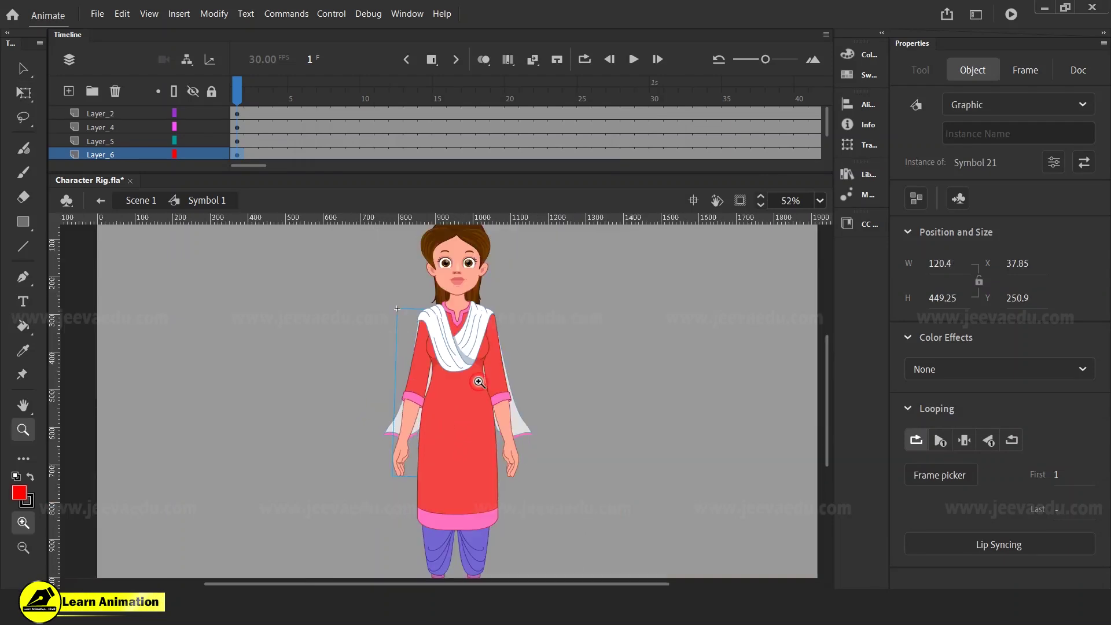
pyautogui.moveTo(460, 419); pyautogui.dragTo(465, 426)
pyautogui.moveTo(334, 238); pyautogui.dragTo(585, 502)
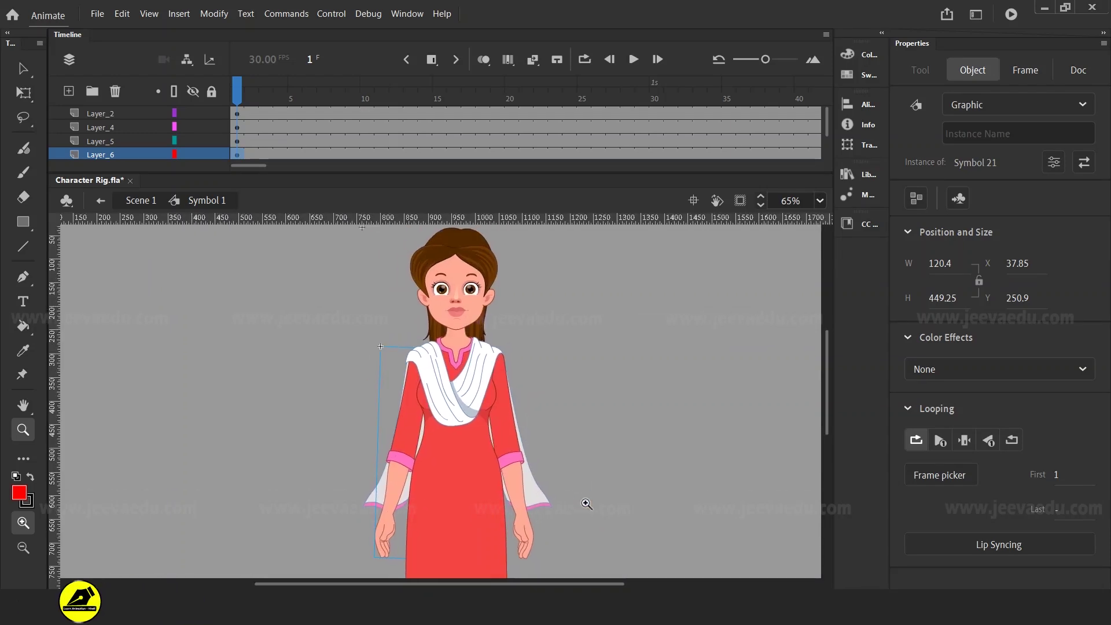
pyautogui.press('v')
pyautogui.click(633, 497)
pyautogui.click(447, 476)
pyautogui.press('q')
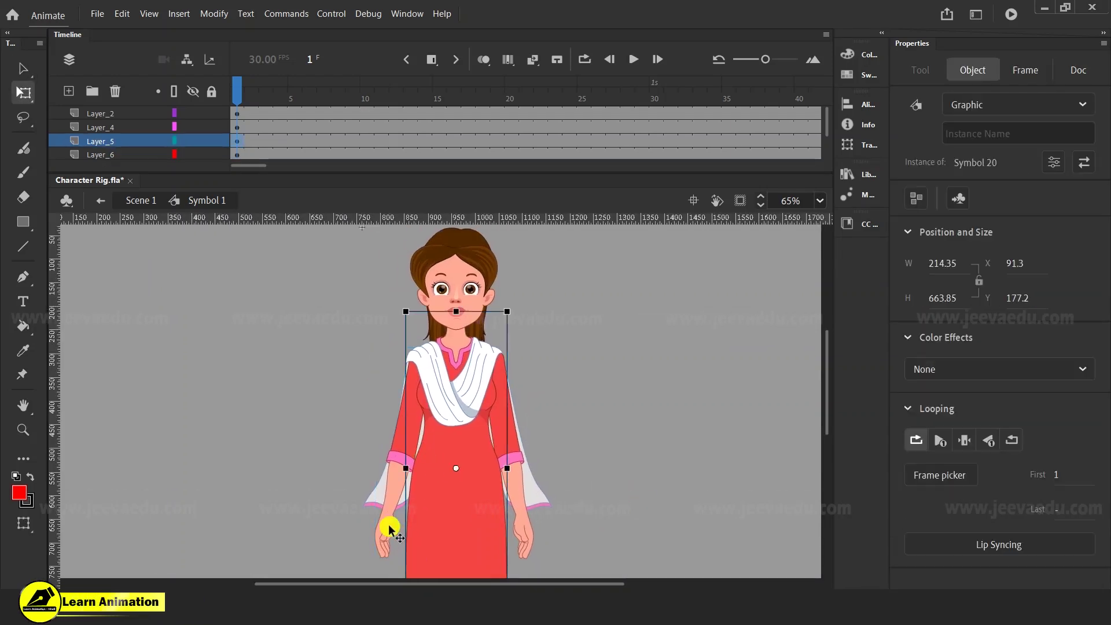
pyautogui.click(388, 524)
pyautogui.moveTo(437, 564)
pyautogui.mouseDown()
pyautogui.moveTo(412, 550)
pyautogui.moveTo(440, 553)
pyautogui.moveTo(455, 519)
pyautogui.moveTo(430, 557)
pyautogui.moveTo(405, 550)
pyautogui.moveTo(440, 561)
pyautogui.moveTo(428, 561)
pyautogui.mouseUp()
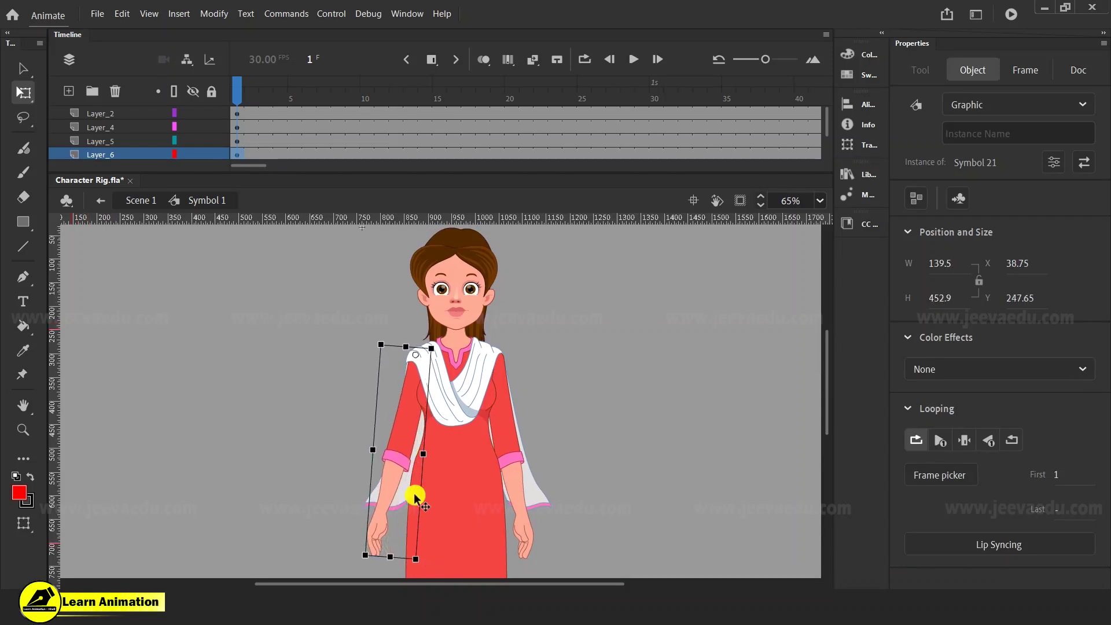
pyautogui.moveTo(424, 565)
pyautogui.mouseDown()
pyautogui.moveTo(497, 561)
pyautogui.moveTo(425, 564)
pyautogui.moveTo(446, 560)
pyautogui.mouseUp()
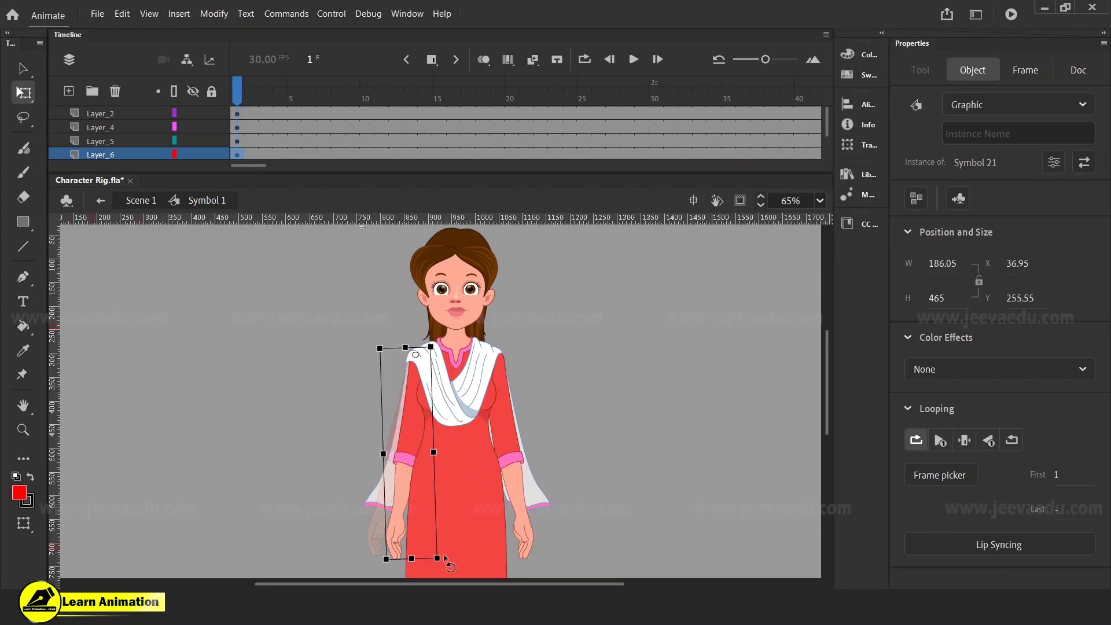
pyautogui.moveTo(444, 558); pyautogui.dragTo(445, 559)
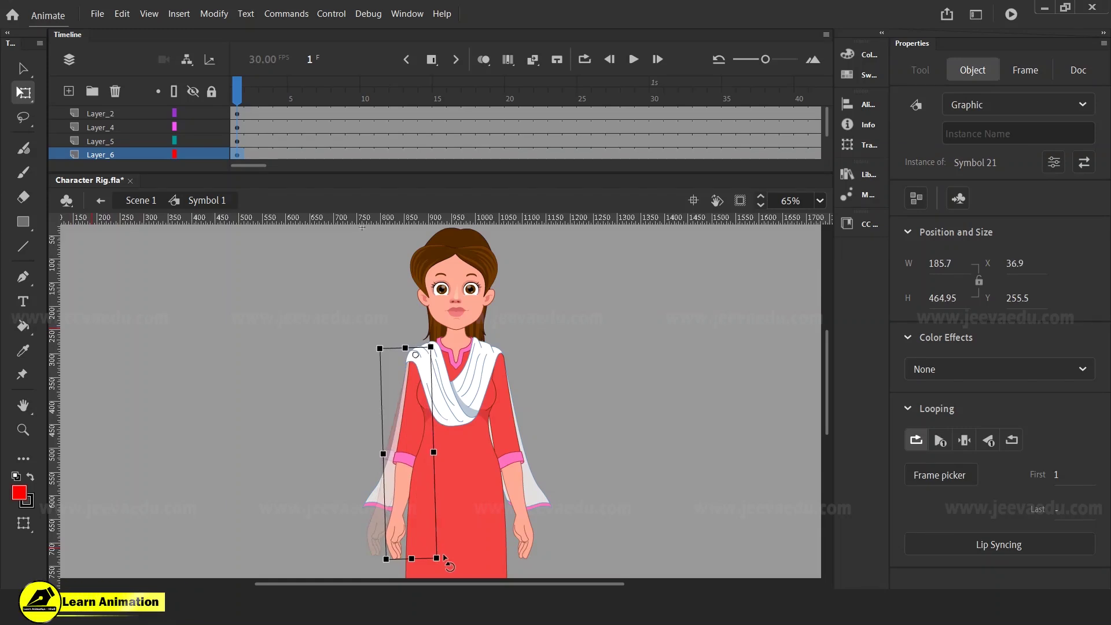
pyautogui.moveTo(446, 557); pyautogui.dragTo(429, 548)
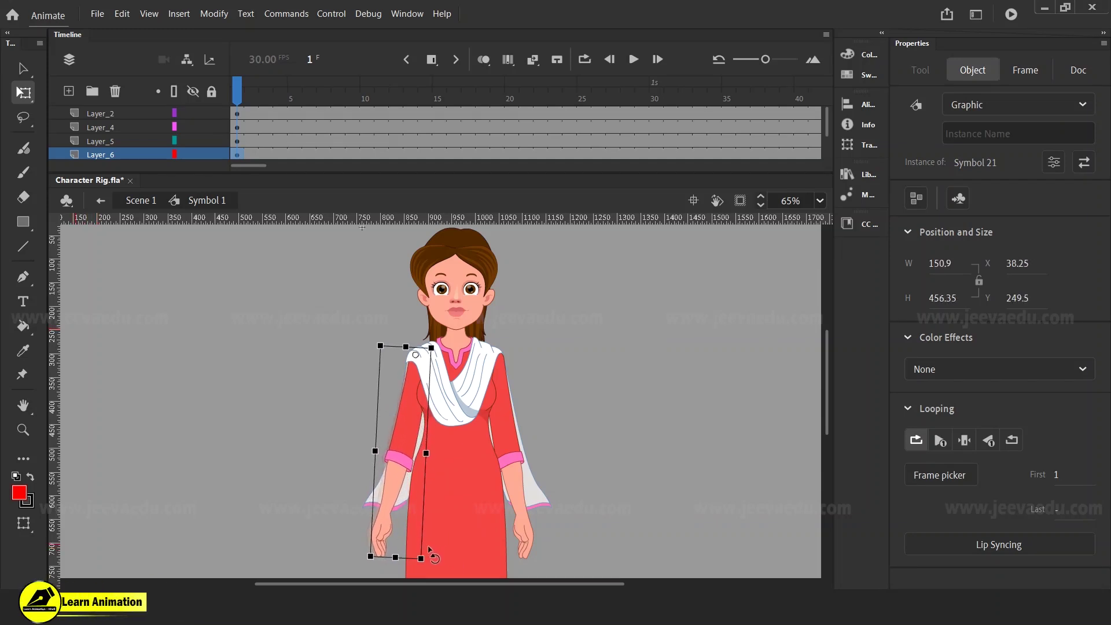
# - Open the right arm symbol and extend the frames of its Layer_1 past frame 40, returning the playhead to frame 1
pyautogui.press('z')
pyautogui.click(407, 435)
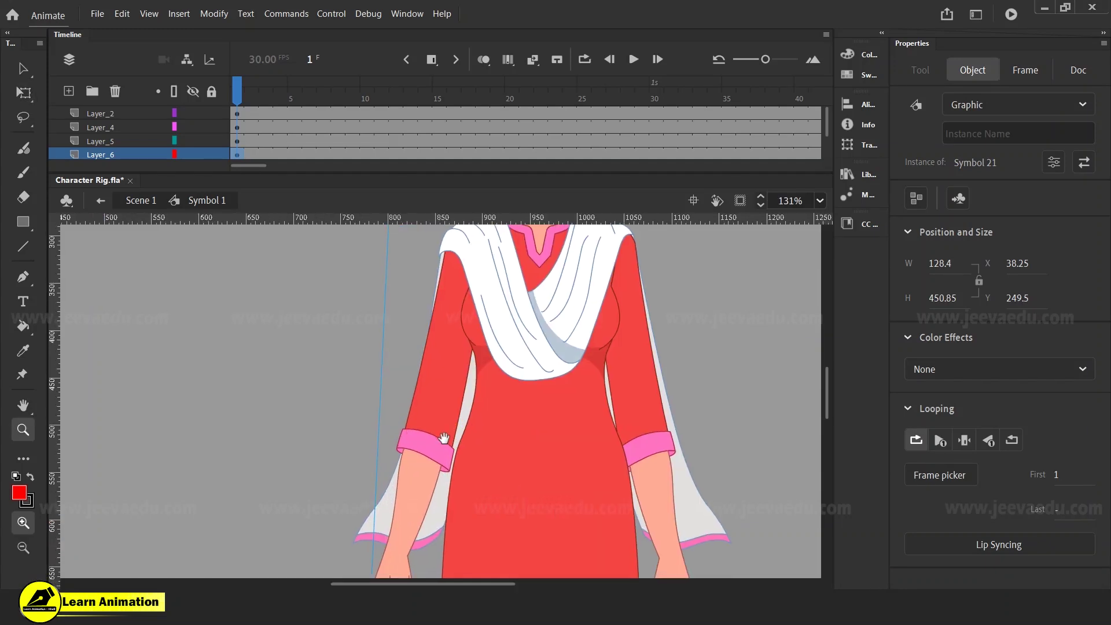
pyautogui.press('v')
pyautogui.doubleClick(439, 412)
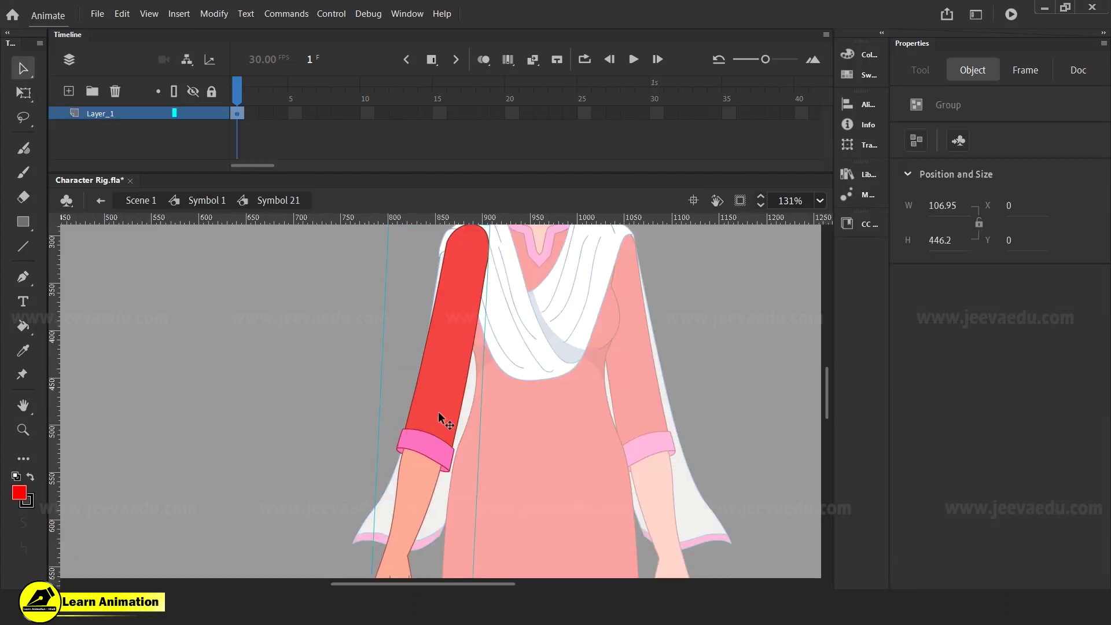
pyautogui.press('z')
pyautogui.keyDown('alt'); pyautogui.click(454, 411); pyautogui.keyUp('alt')
pyautogui.moveTo(344, 255); pyautogui.dragTo(504, 503)
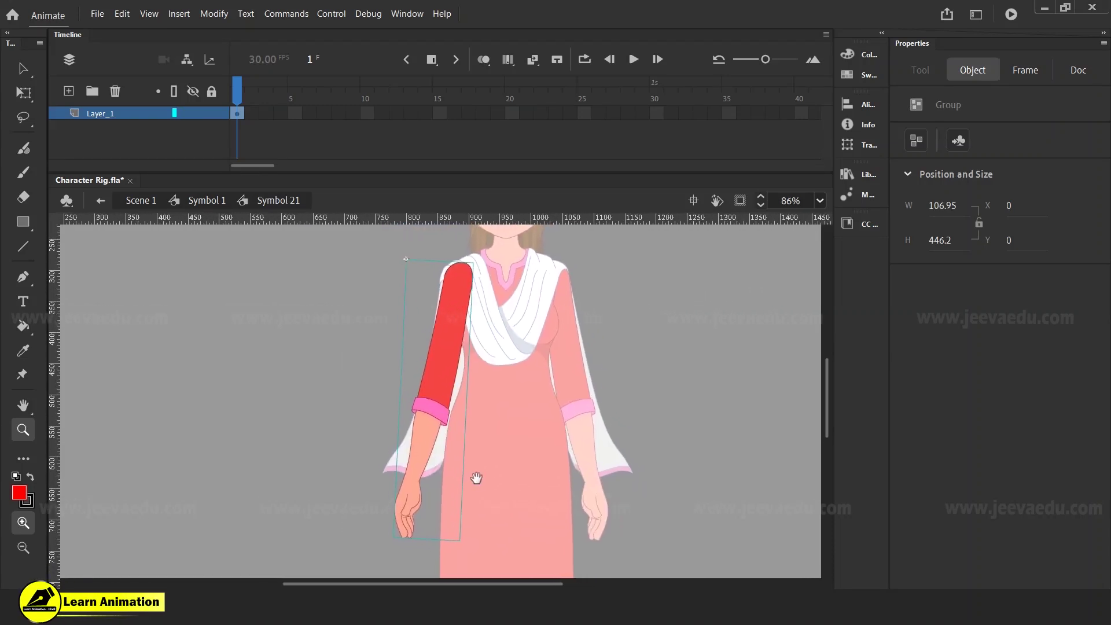
pyautogui.press('v')
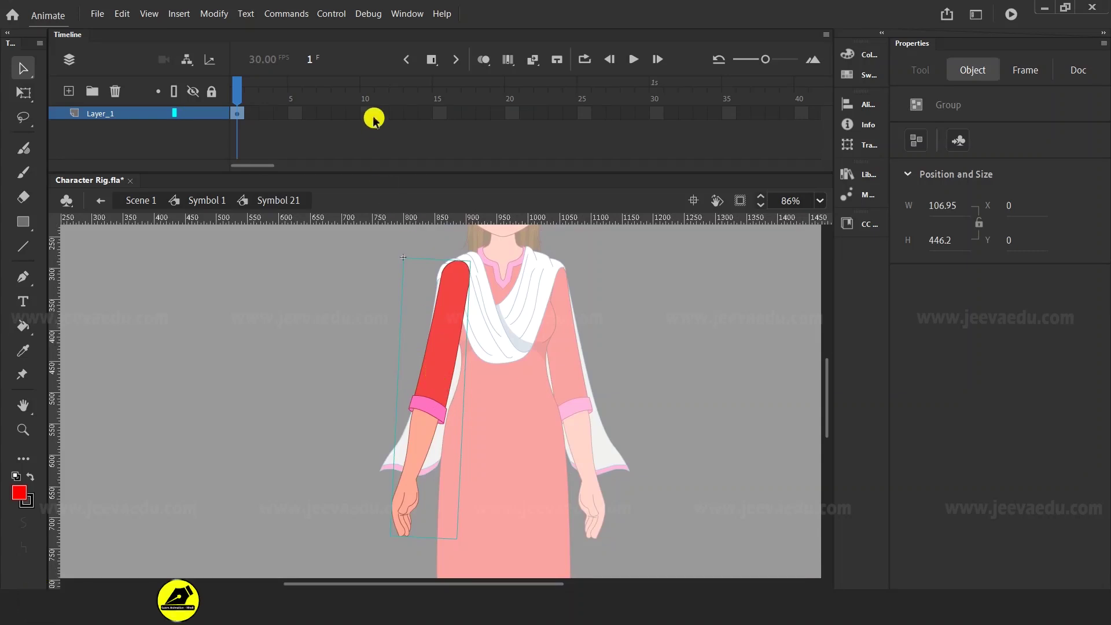
pyautogui.moveTo(370, 113); pyautogui.dragTo(523, 128)
pyautogui.click(506, 134)
pyautogui.press('F5')
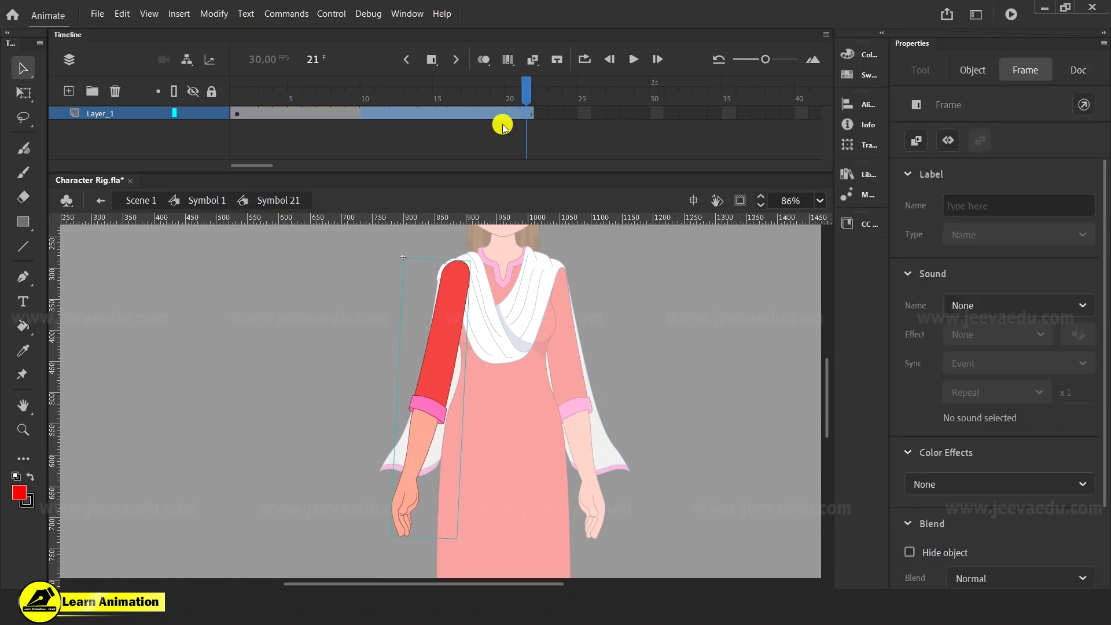
pyautogui.moveTo(528, 97); pyautogui.dragTo(237, 97)
pyautogui.click(240, 166)
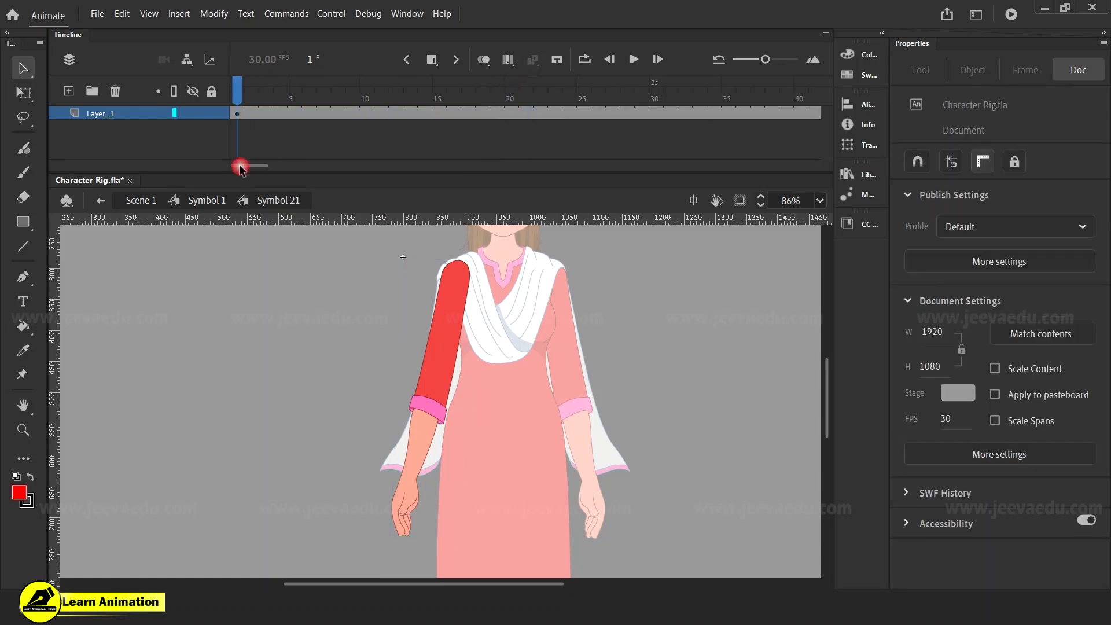
# - Open the right arm group and draw a green line about 122 px wide across the sleeve above the cuff
pyautogui.click(446, 385)
pyautogui.doubleClick(433, 374)
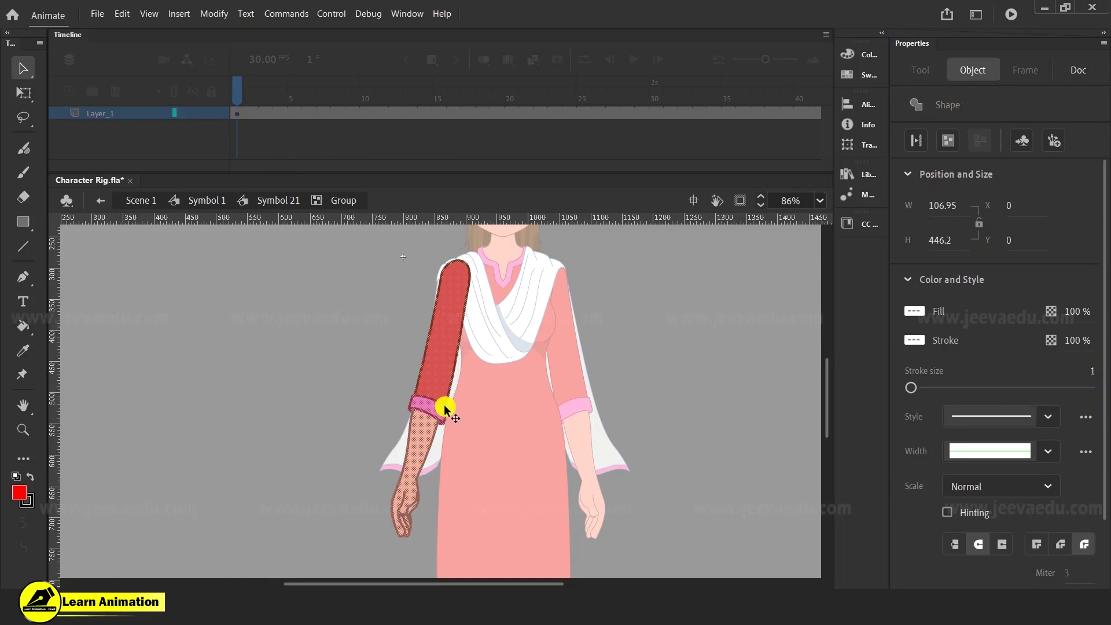
pyautogui.click(488, 427)
pyautogui.press('z')
pyautogui.click(425, 376)
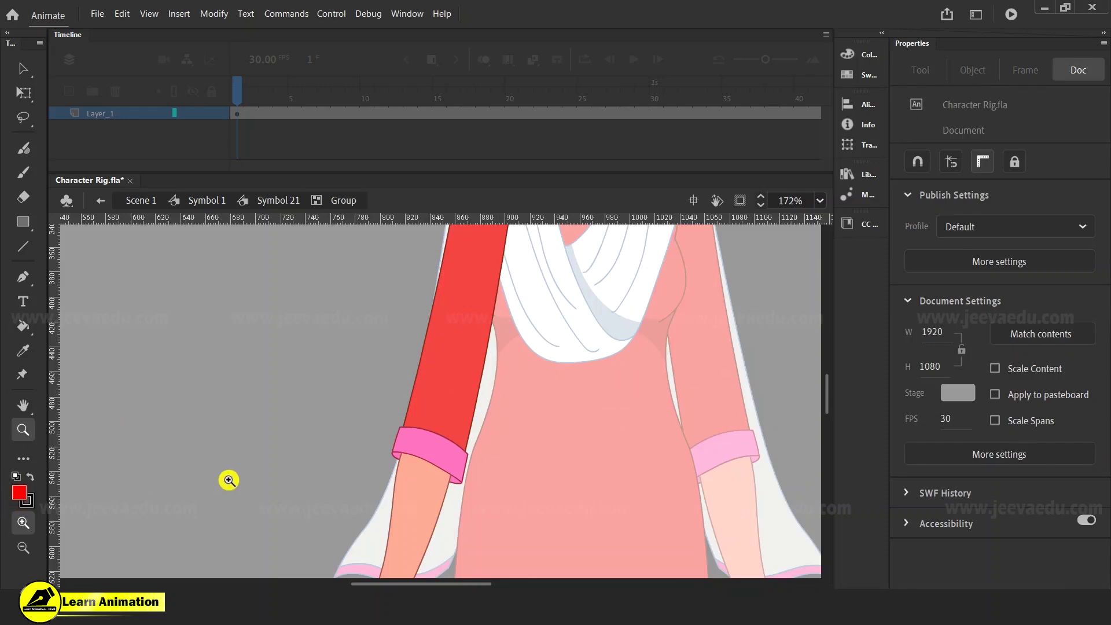
pyautogui.press('v')
pyautogui.press('n')
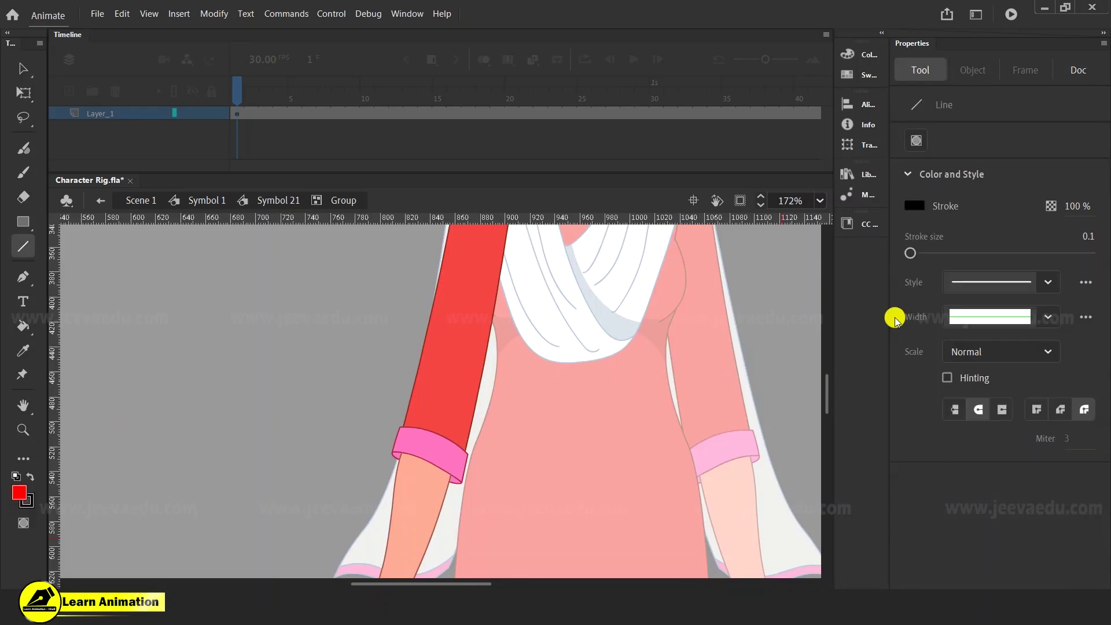
pyautogui.click(28, 502)
pyautogui.click(82, 399)
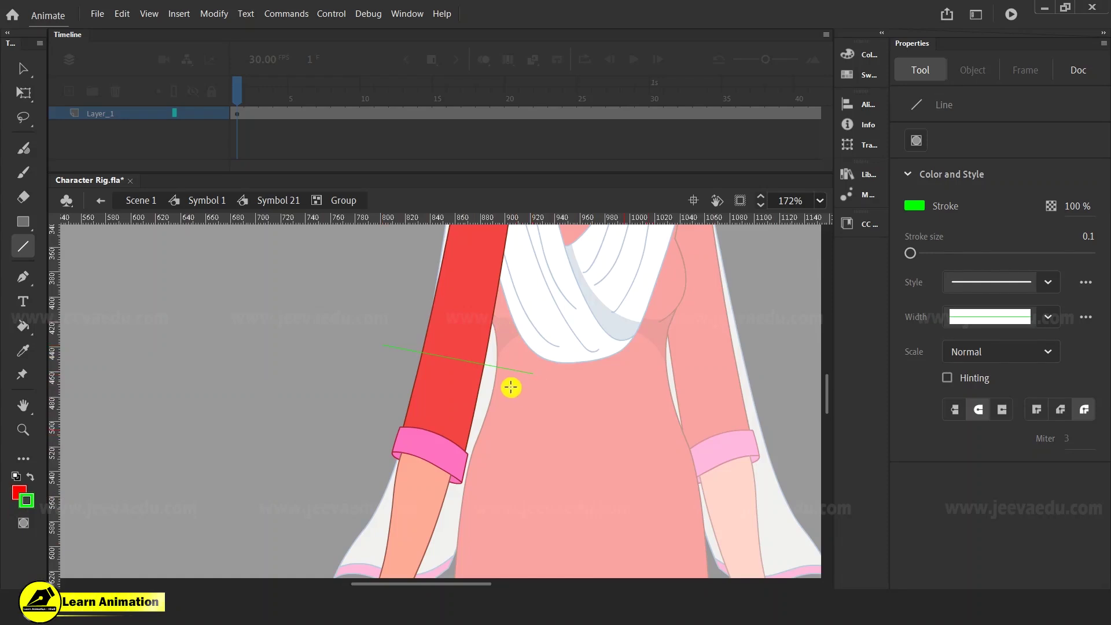
# - Move the green line down the sleeve to the elbow, to a Y position of about 166
pyautogui.press('v')
pyautogui.click(507, 369)
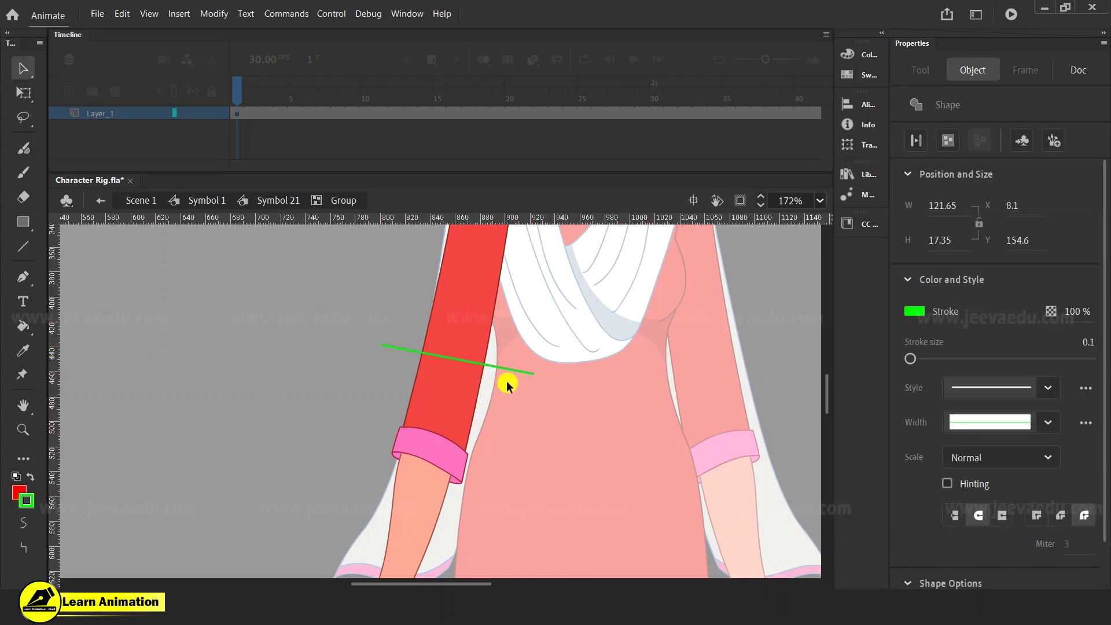
pyautogui.press('z')
pyautogui.keyDown('alt'); pyautogui.click(505, 442); pyautogui.keyUp('alt')
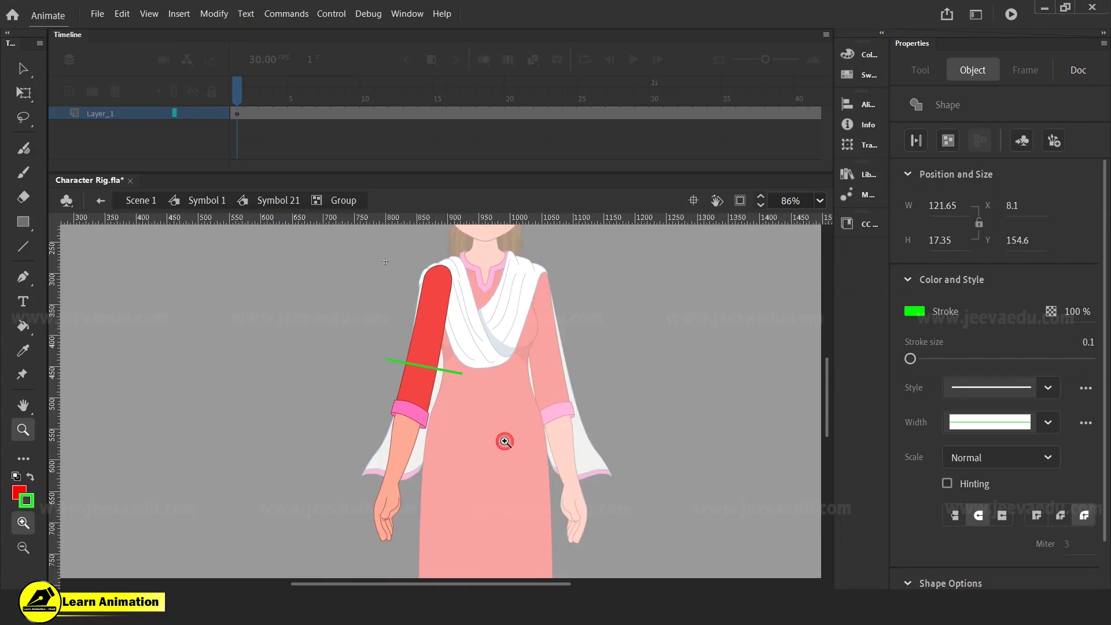
pyautogui.click(445, 387)
pyautogui.click(443, 389)
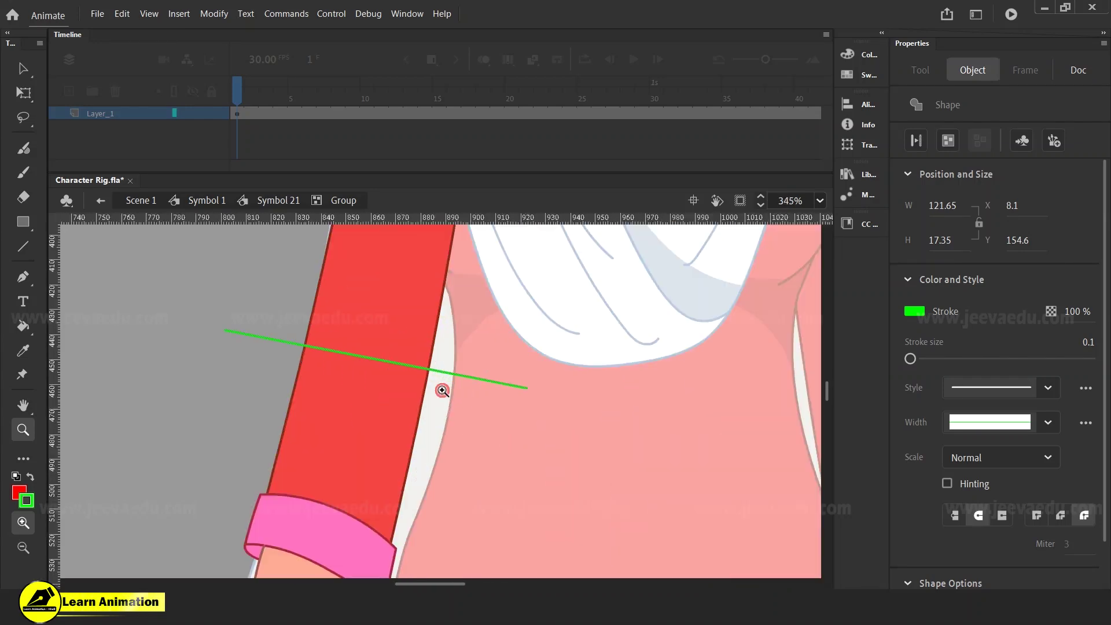
pyautogui.press('v')
pyautogui.moveTo(460, 376); pyautogui.dragTo(458, 386)
pyautogui.press('z')
pyautogui.keyDown('alt'); pyautogui.click(415, 450); pyautogui.keyUp('alt')
pyautogui.keyDown('alt'); pyautogui.click(421, 453); pyautogui.keyUp('alt')
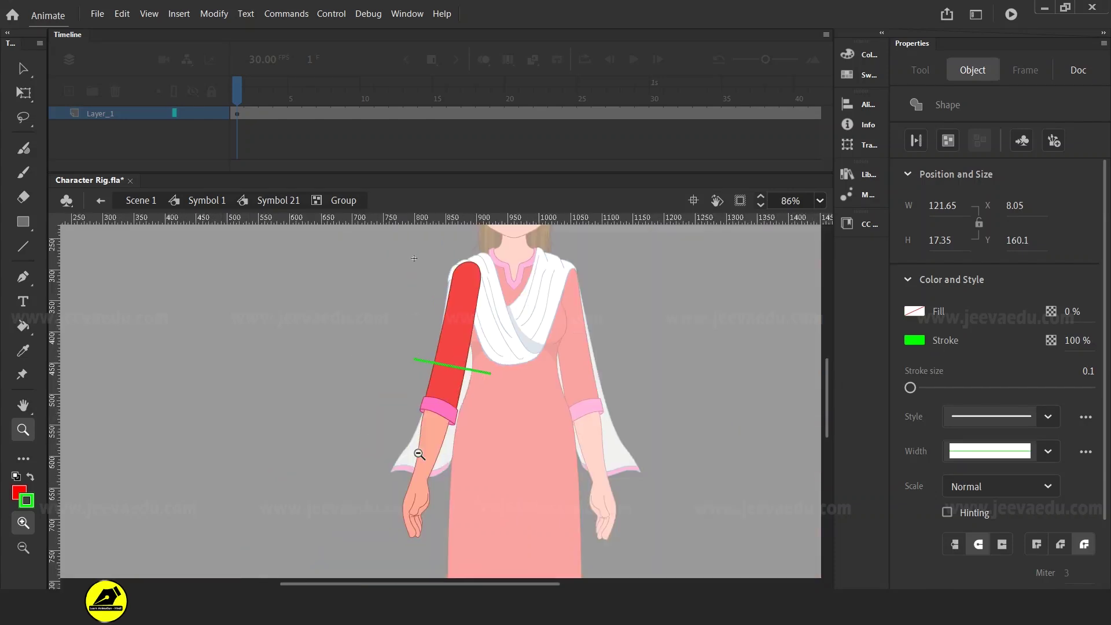
pyautogui.keyDown('alt'); pyautogui.click(428, 455); pyautogui.keyUp('alt')
pyautogui.click(460, 386)
pyautogui.click(466, 394)
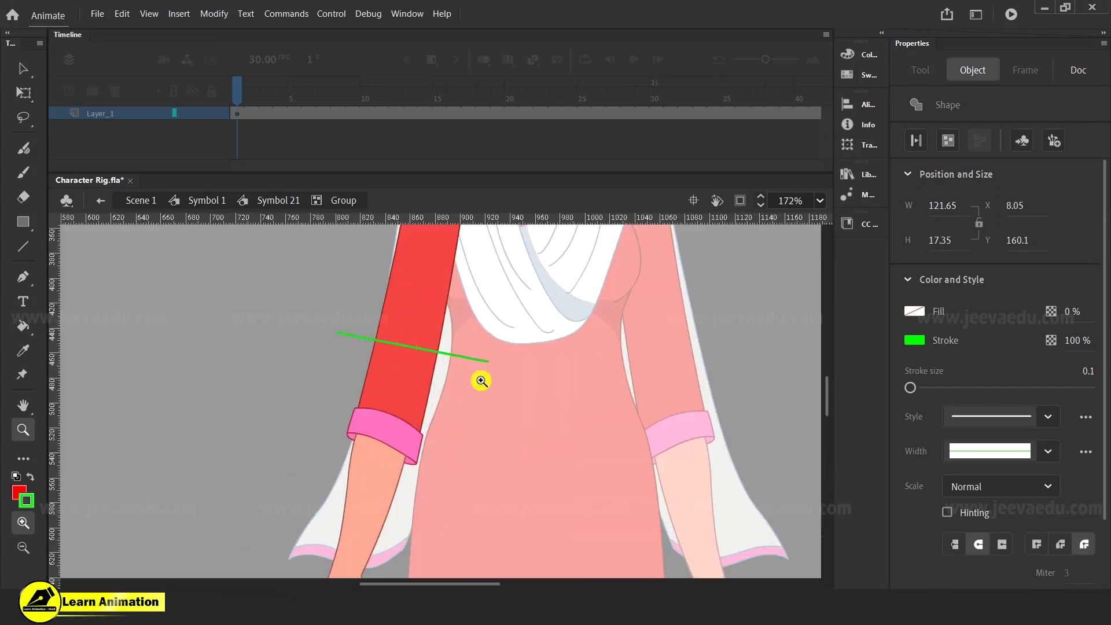
pyautogui.keyDown('alt'); pyautogui.click(468, 394); pyautogui.keyUp('alt')
pyautogui.press('Down')
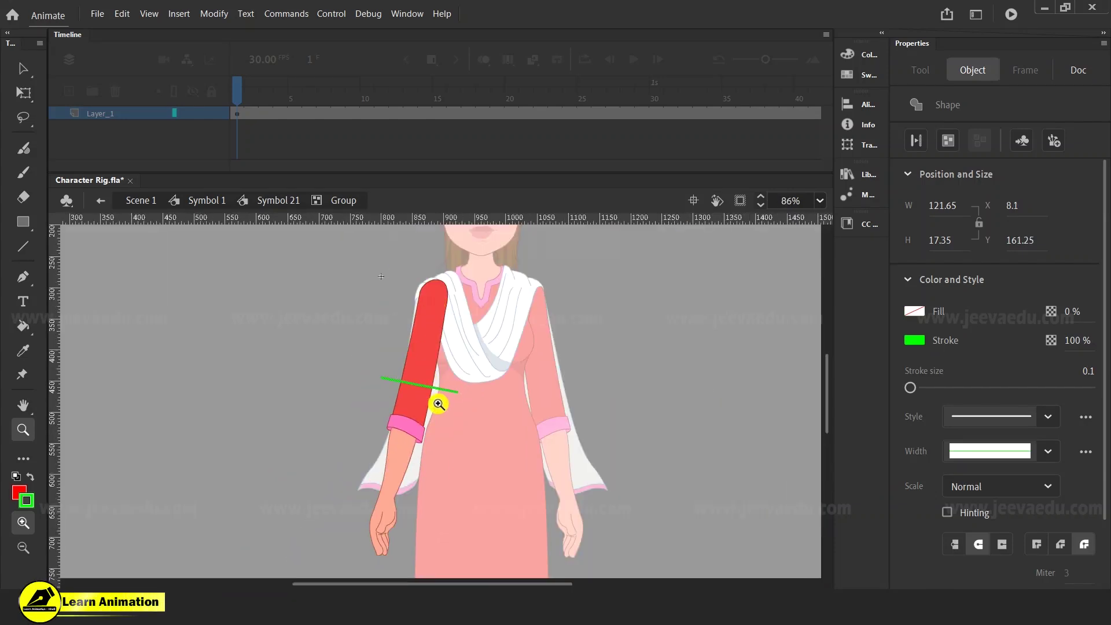
pyautogui.press('Down')
pyautogui.press('Down')
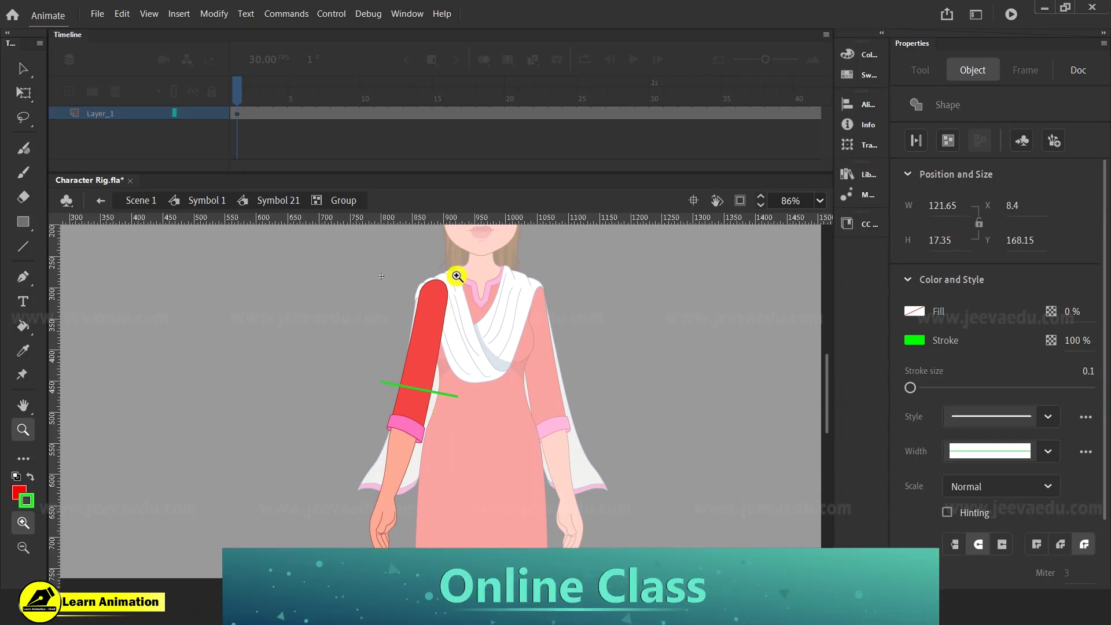
pyautogui.press('Up')
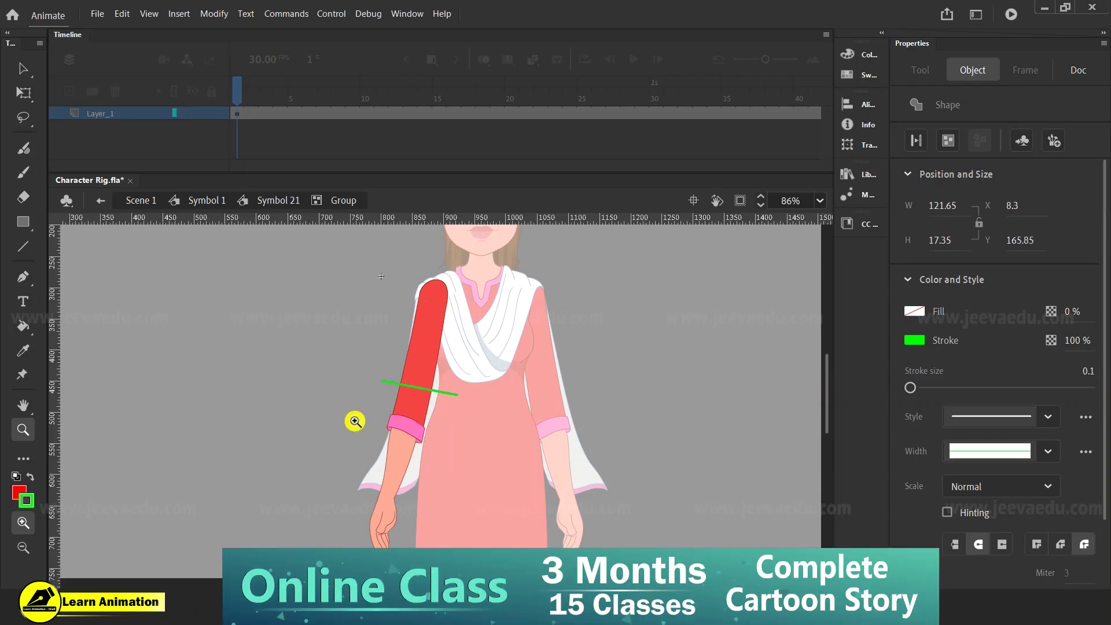
# - Select the upper arm above the green line, test-move and restore it, and convert it to a graphic symbol
pyautogui.click(429, 385)
pyautogui.press('v')
pyautogui.click(506, 391)
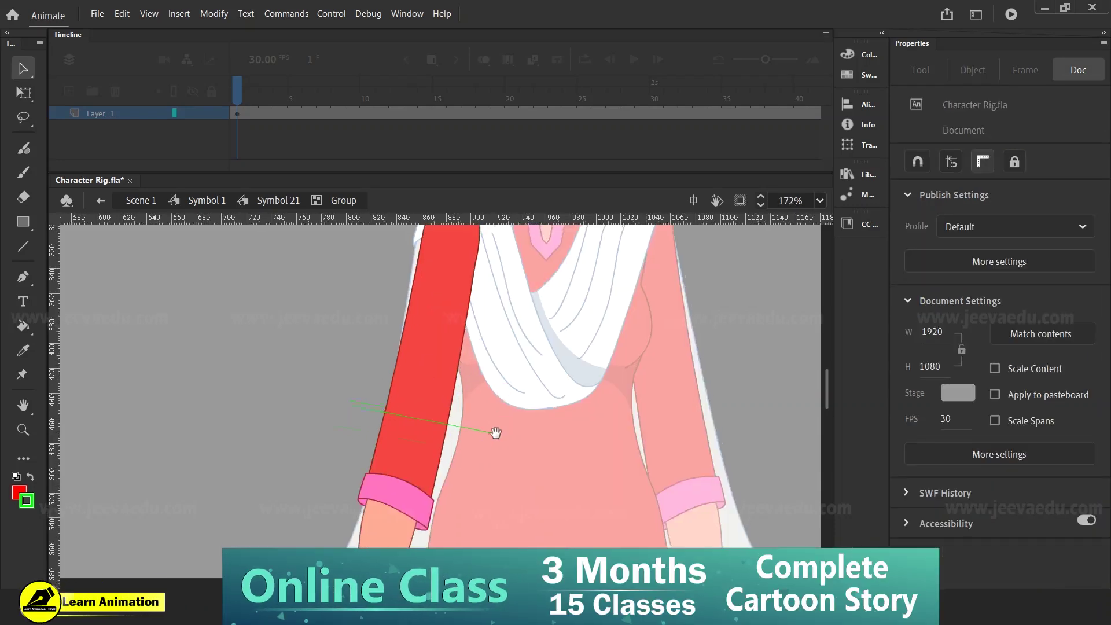
pyautogui.scroll(2, 496, 434)
pyautogui.click(433, 402)
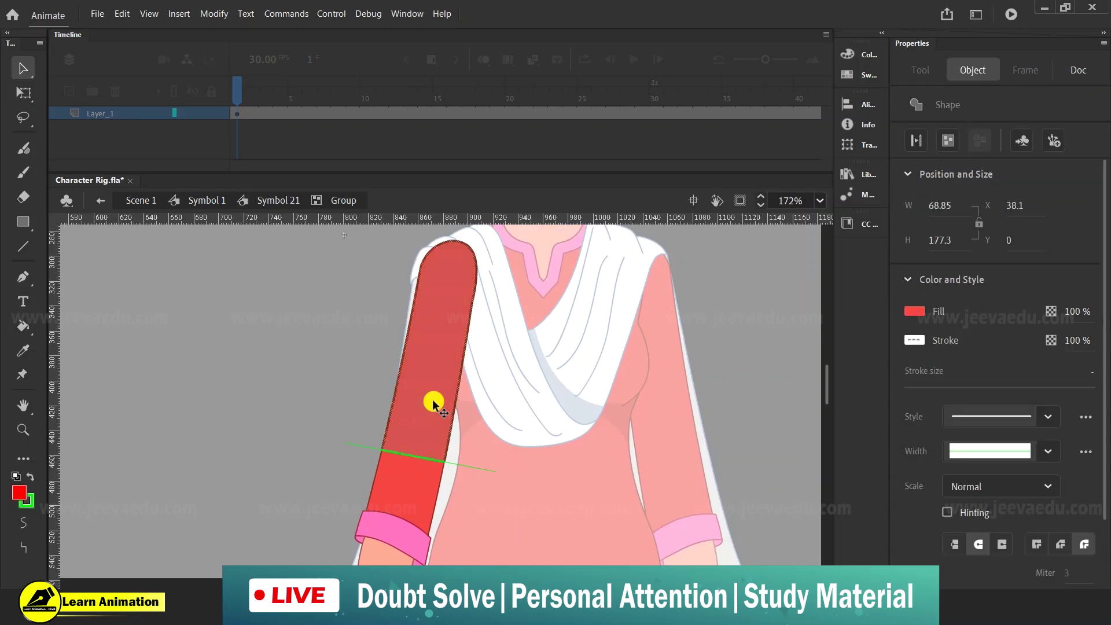
pyautogui.moveTo(433, 399); pyautogui.dragTo(622, 394)
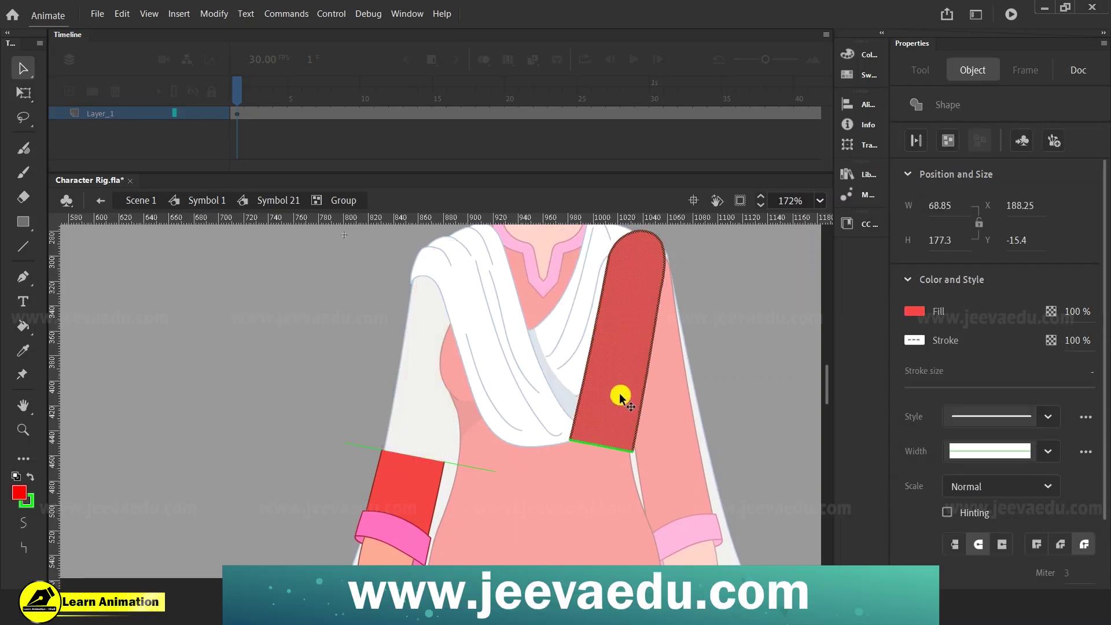
pyautogui.hotkey('ctrl', 'z')
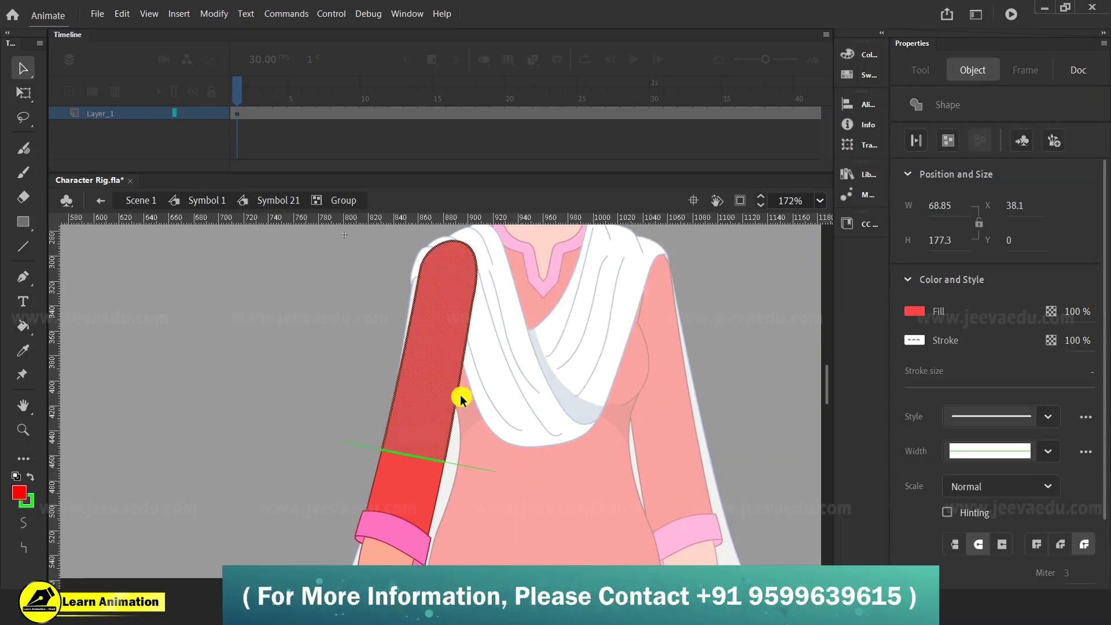
pyautogui.press('F8')
pyautogui.click(637, 154)
pyautogui.hotkey('ctrl', '-')
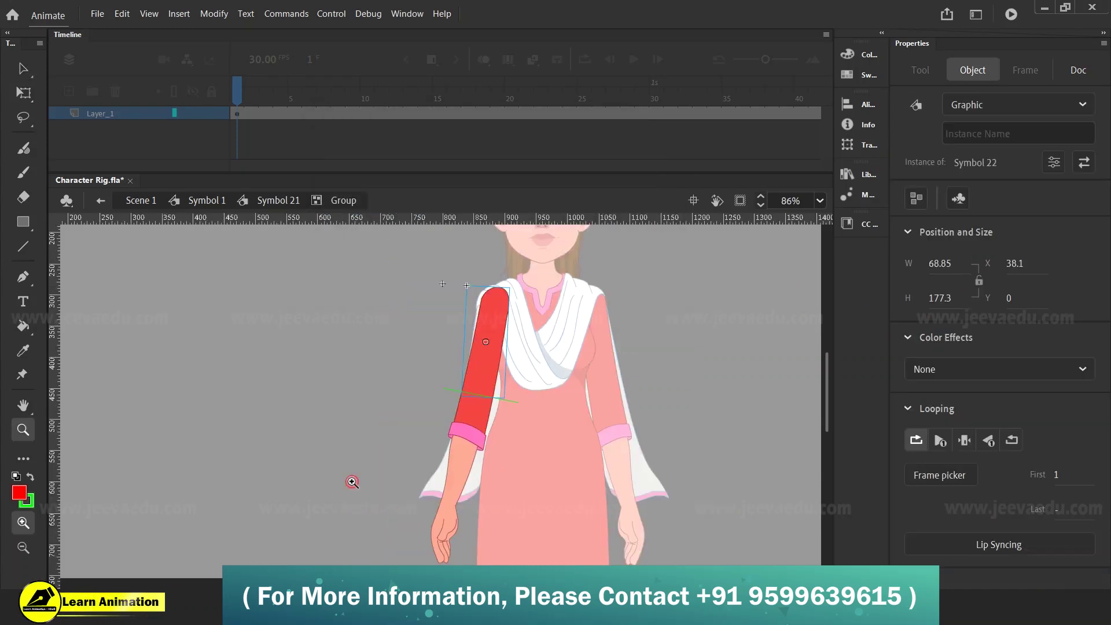
# - Select the lower arm with cuff and hand, test-move and restore it, and convert it to a graphic symbol
pyautogui.moveTo(383, 334); pyautogui.dragTo(519, 551)
pyautogui.keyDown('shift'); pyautogui.click(454, 313); pyautogui.keyUp('shift')
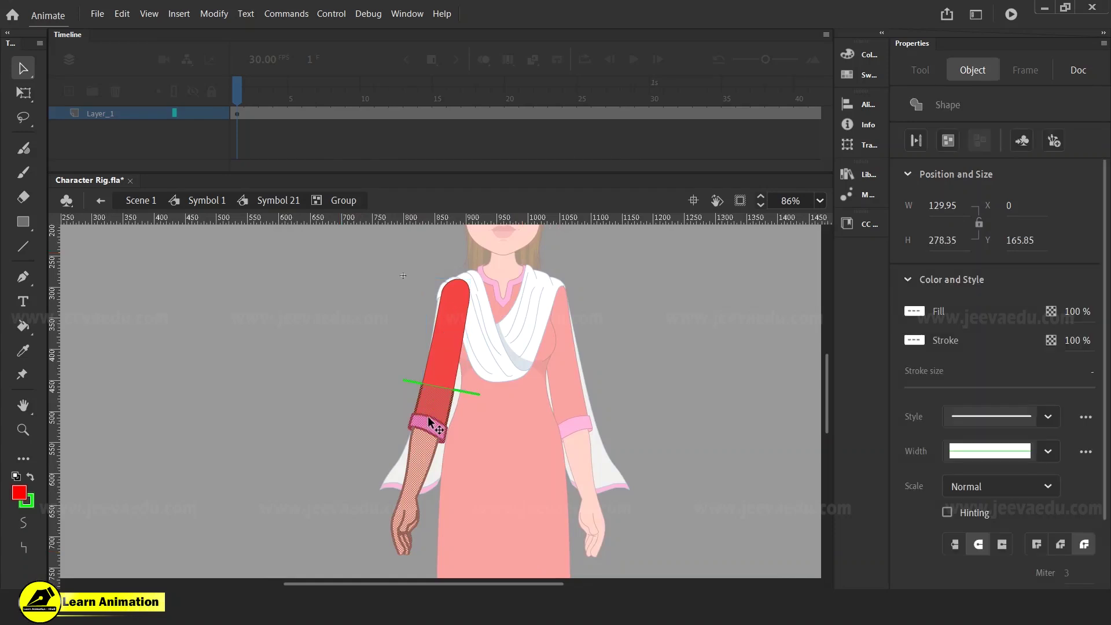
pyautogui.moveTo(440, 425); pyautogui.dragTo(301, 405)
pyautogui.hotkey('ctrl', 'z')
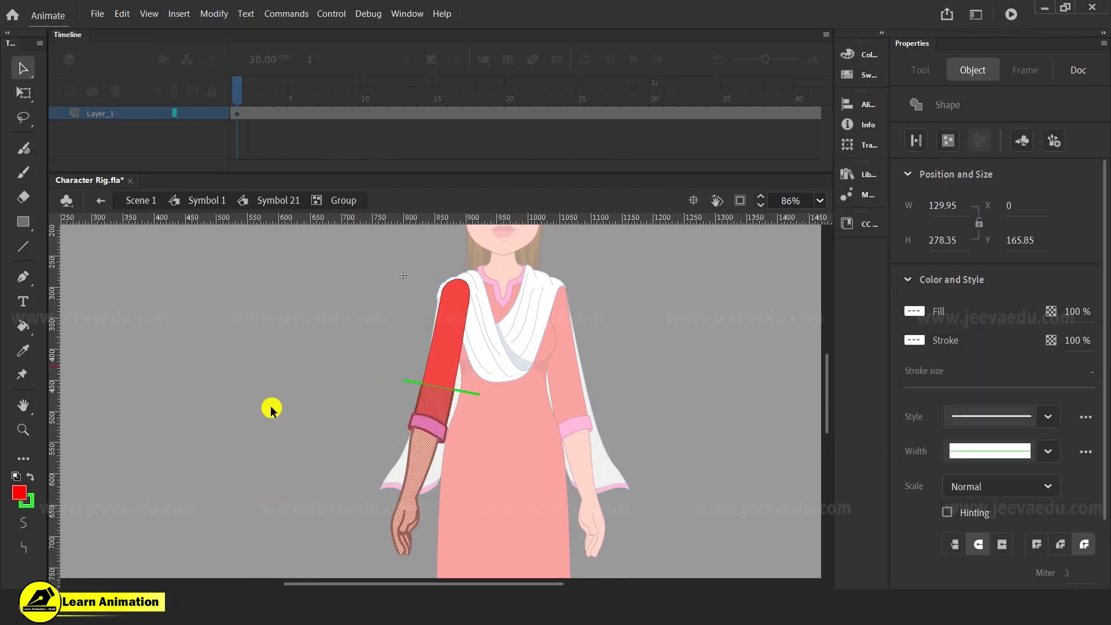
pyautogui.press('F8')
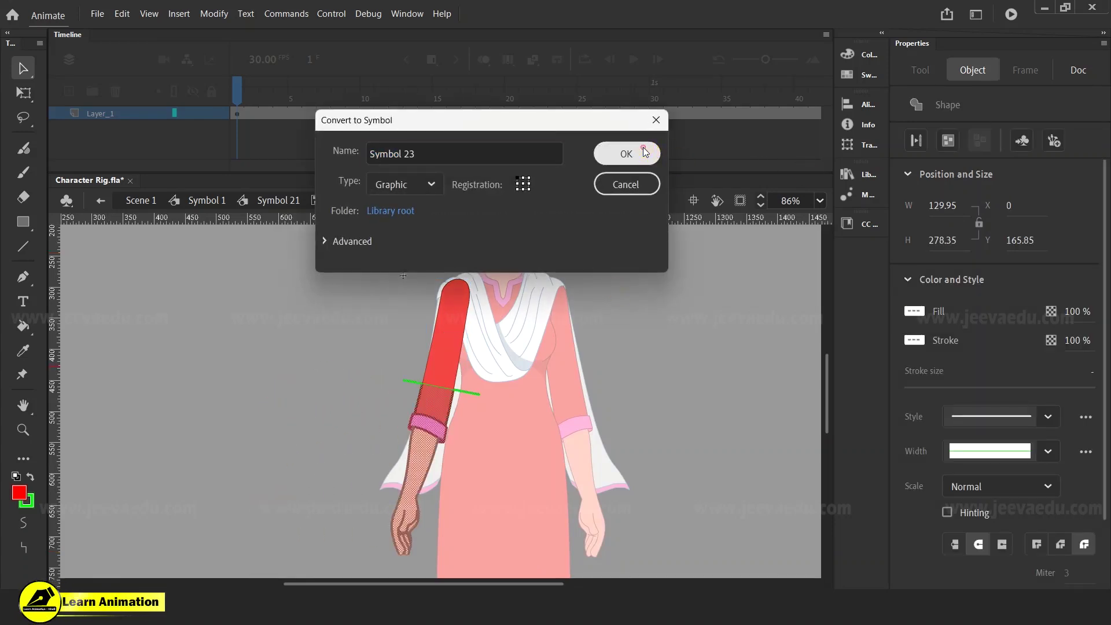
pyautogui.click(637, 151)
# - Open the lower arm symbol and delete the green line segments sticking out on both sides of the sleeve
pyautogui.press('z')
pyautogui.click(484, 408)
pyautogui.click(471, 451)
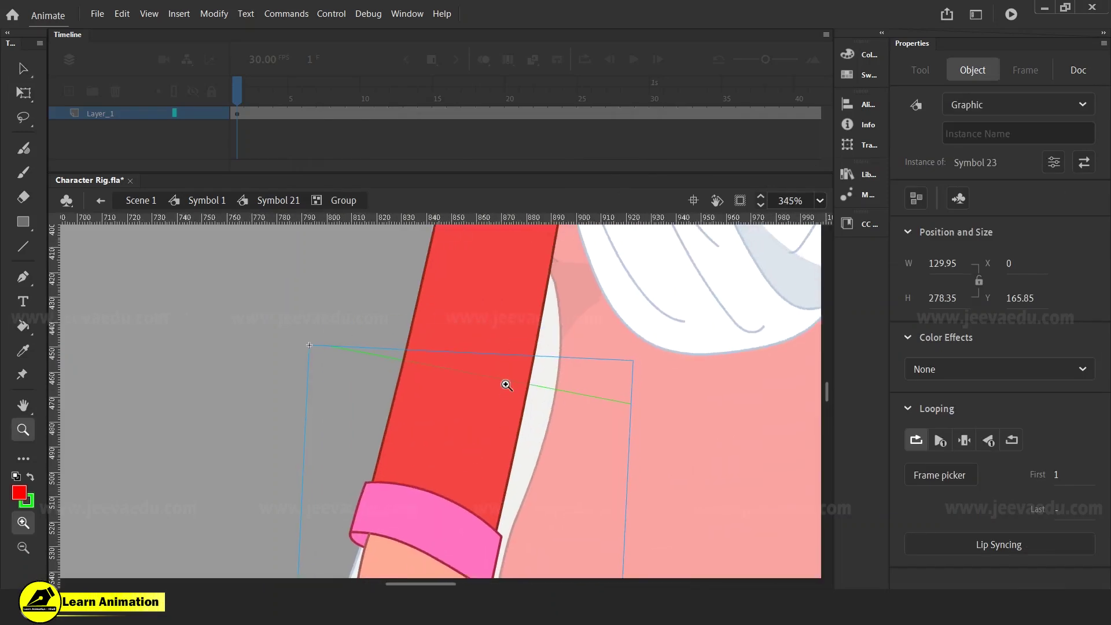
pyautogui.click(488, 411)
pyautogui.press('v')
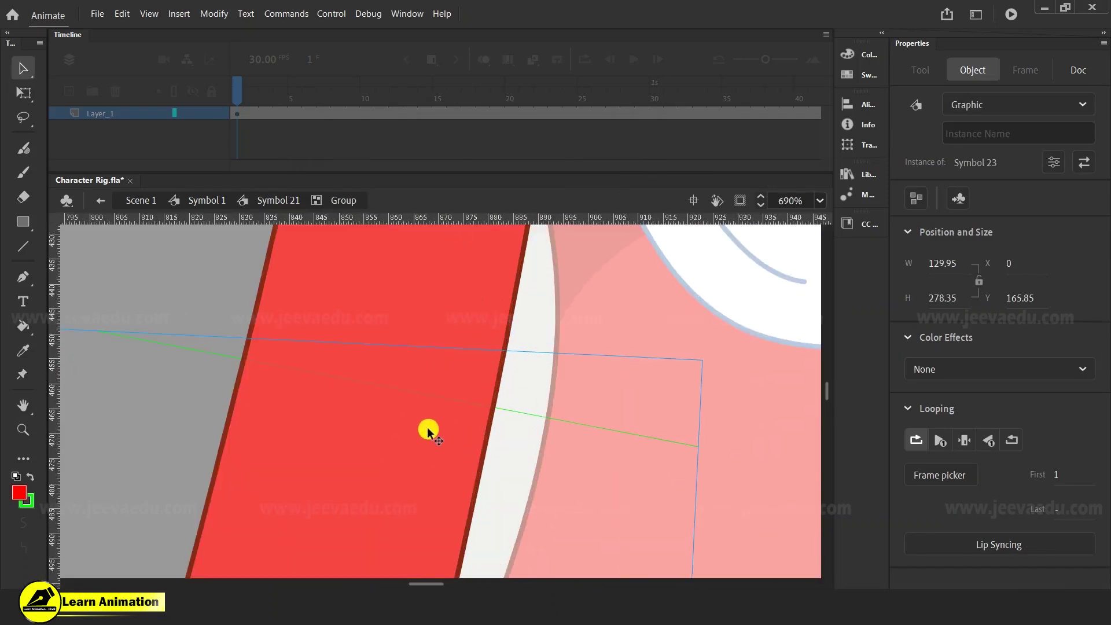
pyautogui.doubleClick(429, 429)
pyautogui.click(553, 375)
pyautogui.click(575, 423)
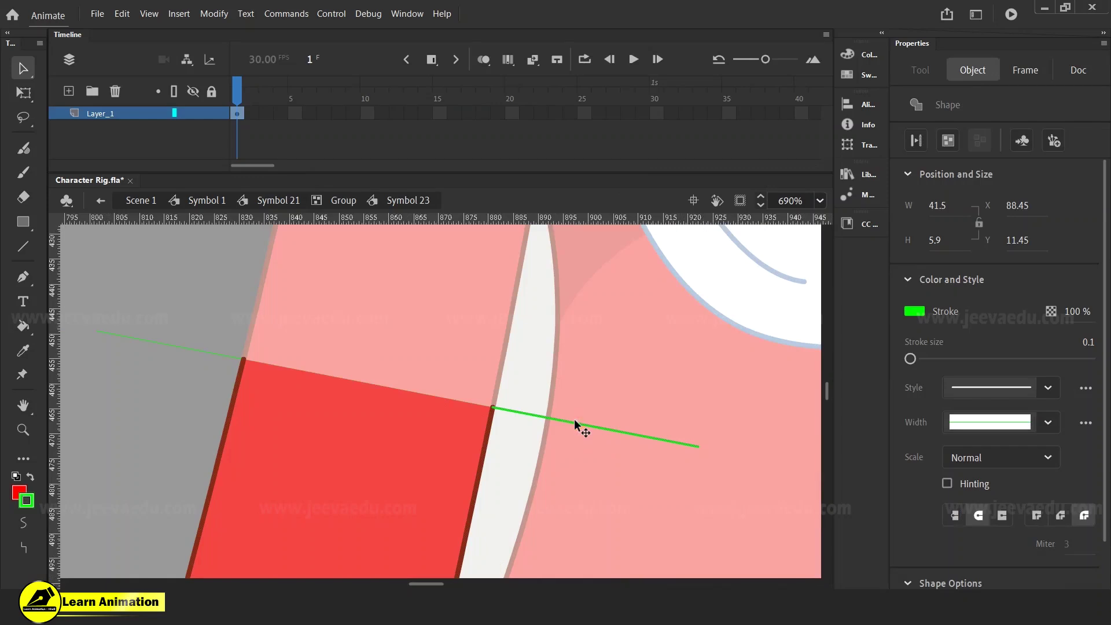
pyautogui.click(217, 371)
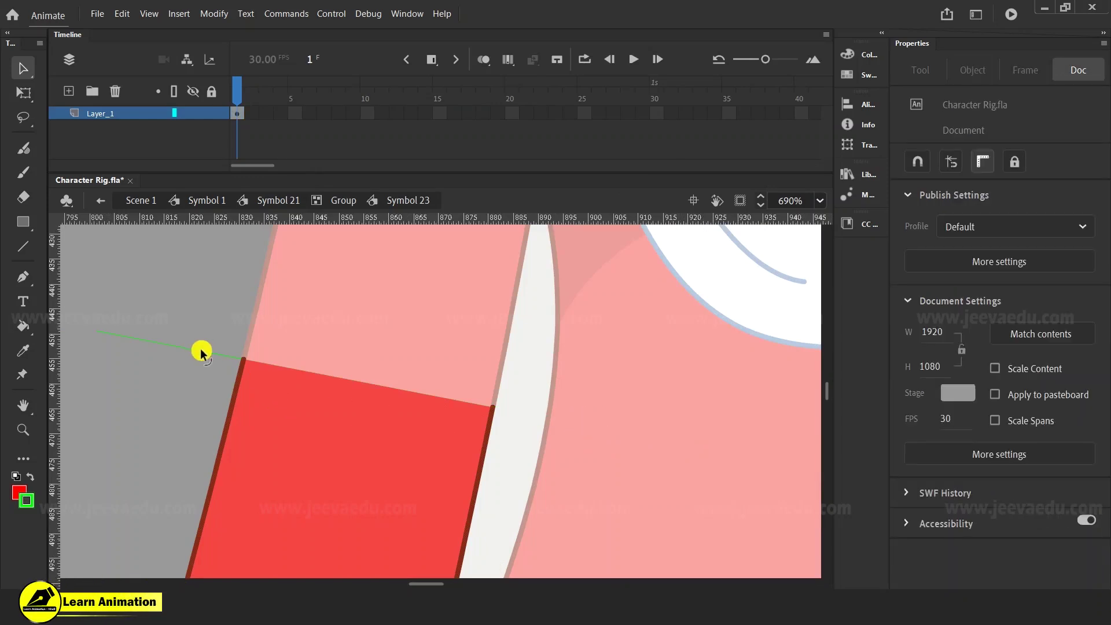
pyautogui.click(201, 350)
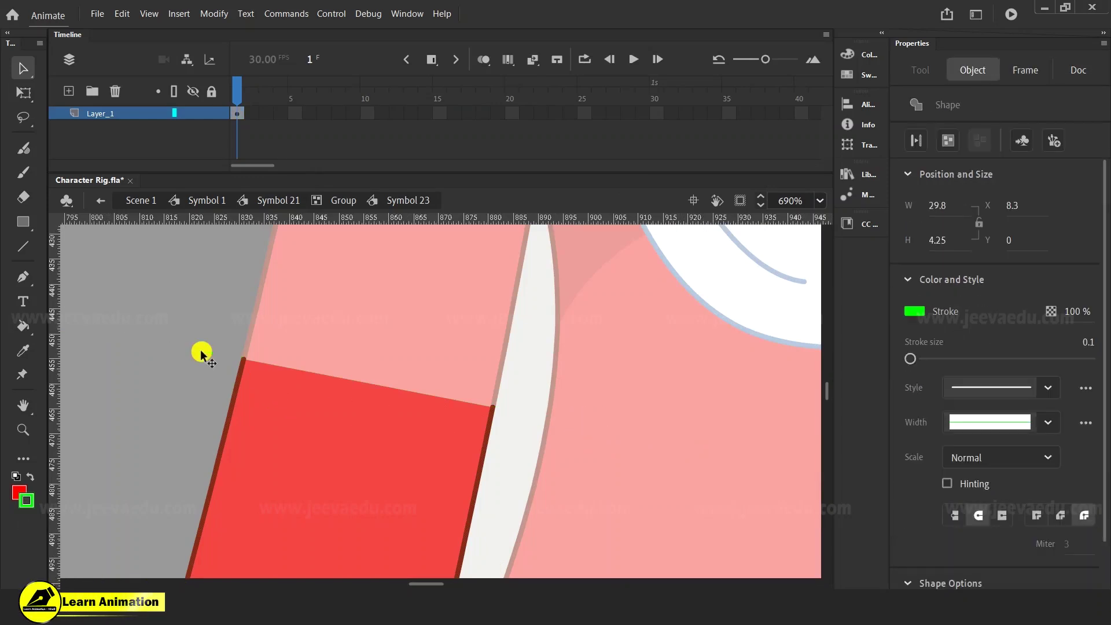
pyautogui.press('Delete')
# - Leave the lower arm symbol, open the upper arm symbol and delete the green line along its lower edge
pyautogui.doubleClick(342, 353)
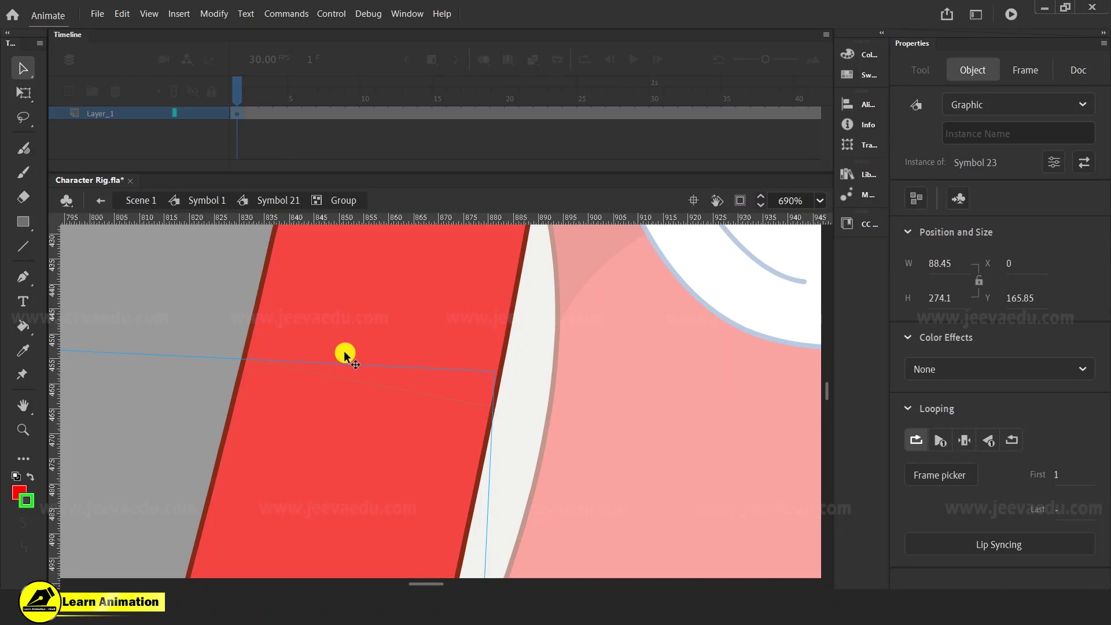
pyautogui.doubleClick(348, 342)
pyautogui.click(344, 393)
pyautogui.click(346, 382)
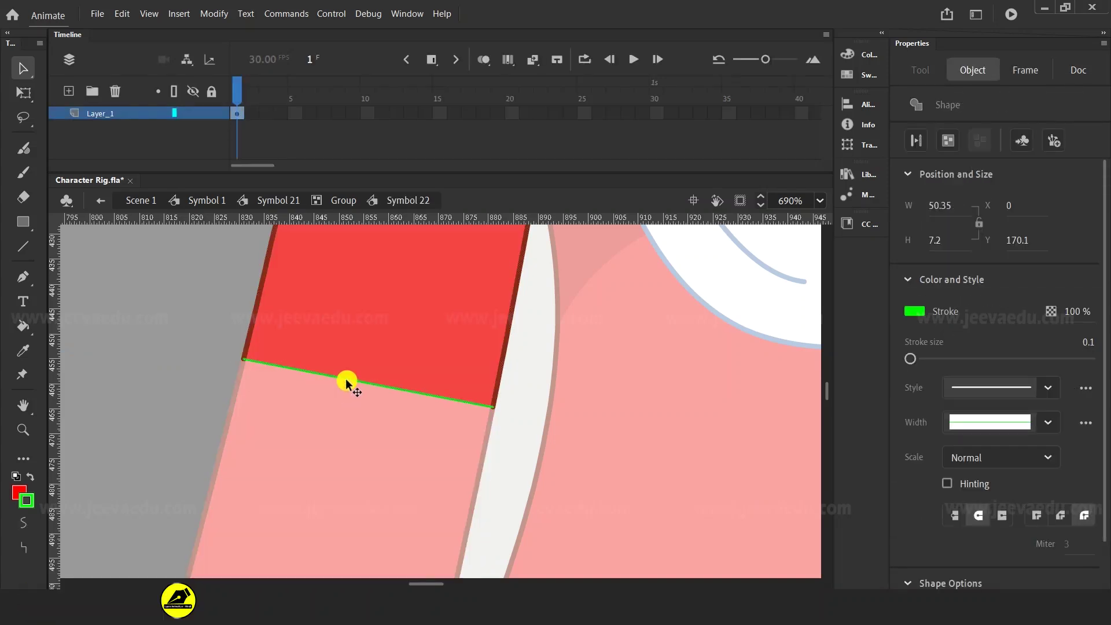
pyautogui.press('Delete')
# - Return to the arm group, move the upper and lower arm symbols away to check the cut, and undo both moves
pyautogui.press('z')
pyautogui.keyDown('alt'); pyautogui.click(383, 421); pyautogui.keyUp('alt')
pyautogui.keyDown('alt'); pyautogui.click(412, 429); pyautogui.keyUp('alt')
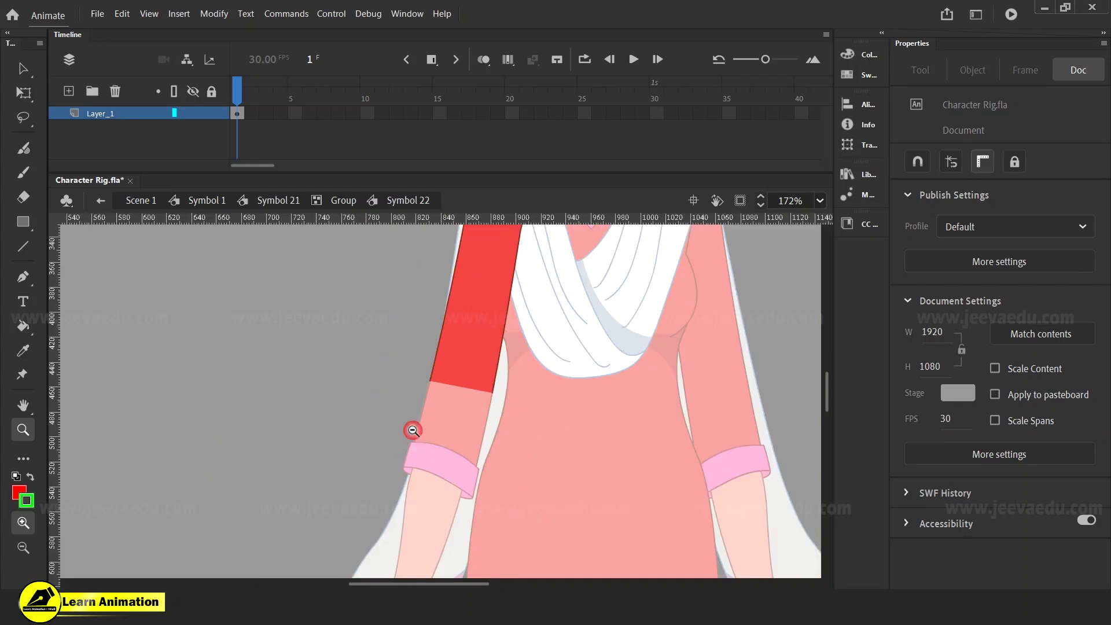
pyautogui.keyDown('alt'); pyautogui.click(414, 436); pyautogui.keyUp('alt')
pyautogui.press('v')
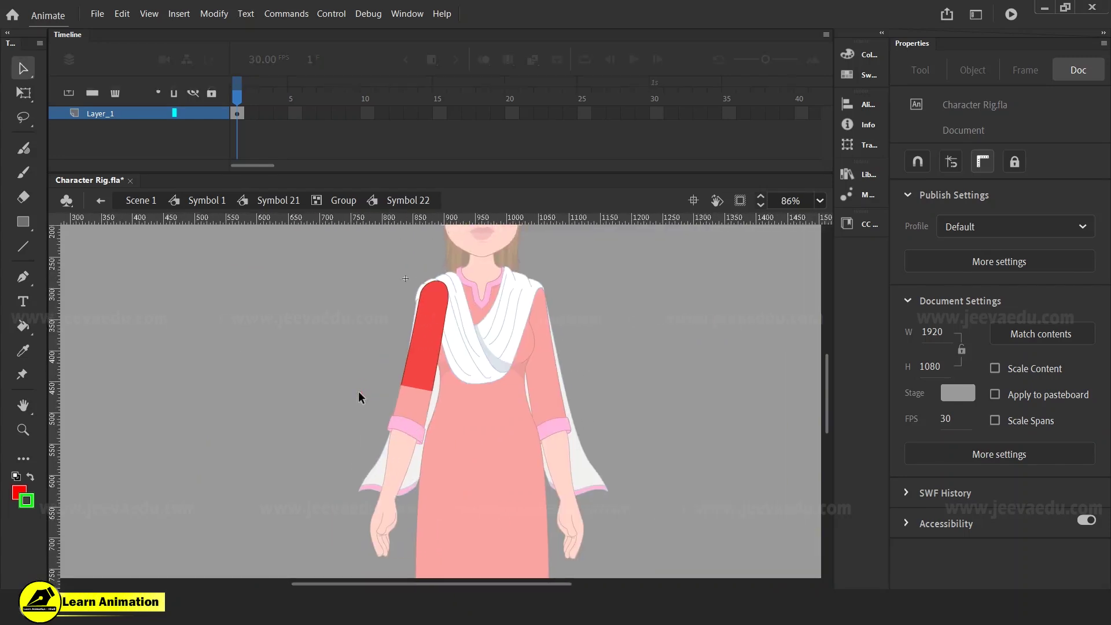
pyautogui.doubleClick(359, 392)
pyautogui.moveTo(425, 352); pyautogui.dragTo(379, 336)
pyautogui.moveTo(408, 433); pyautogui.dragTo(327, 442)
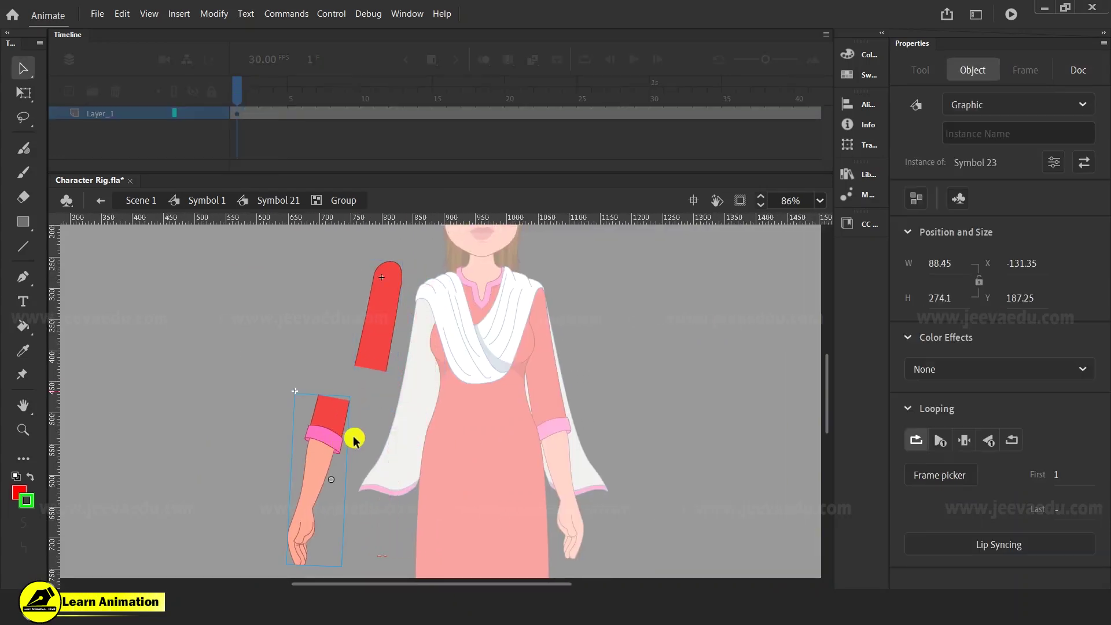
pyautogui.hotkey('ctrl', 'z')
pyautogui.hotkey('ctrl', 'z')
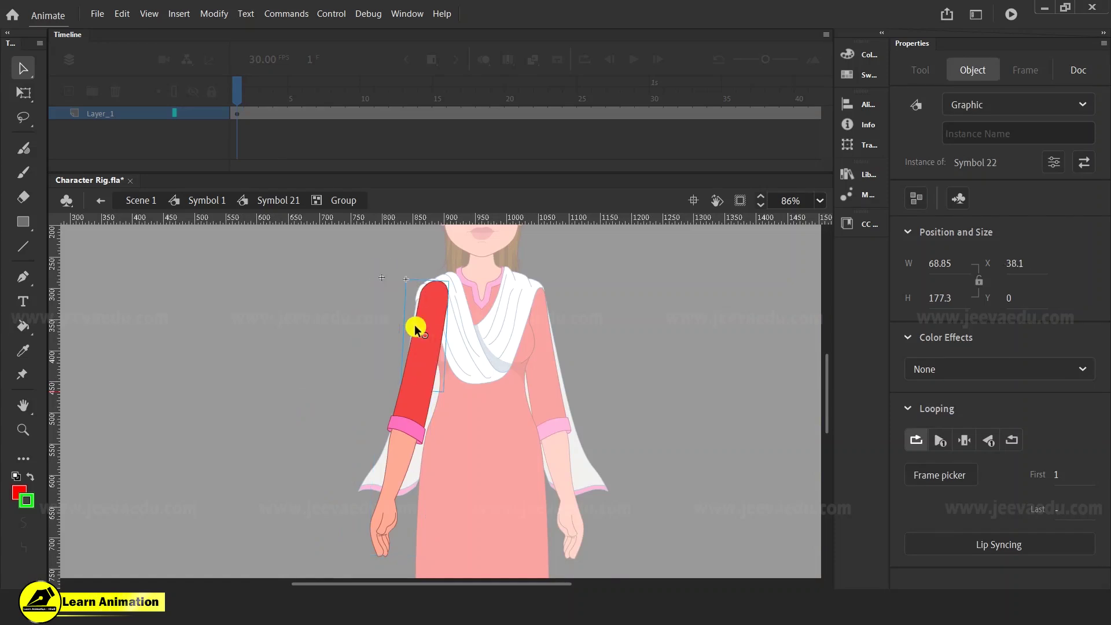
# - Return to the main level of the right arm symbol and ungroup the arm into its upper and lower parts
pyautogui.click(279, 200)
pyautogui.moveTo(392, 391)
pyautogui.mouseDown()
pyautogui.moveTo(393, 333)
pyautogui.moveTo(398, 387)
pyautogui.mouseUp()
pyautogui.hotkey('ctrl', 'z')
pyautogui.hotkey('ctrl', 'shift', 'g')
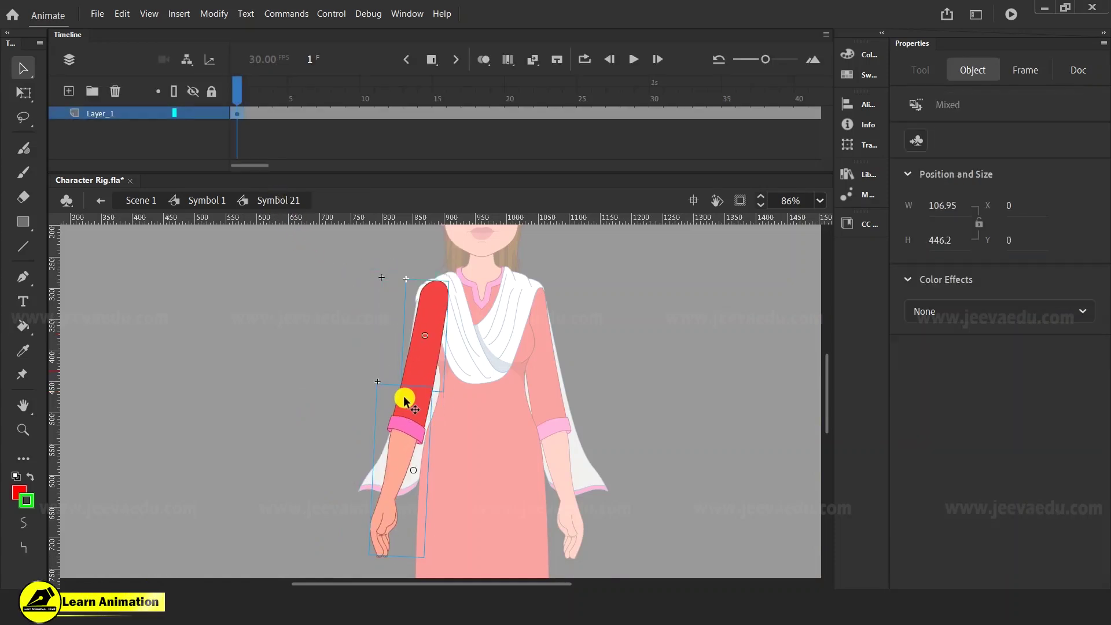
pyautogui.click(333, 370)
# - Move the lower and upper arm symbols away from the body to test their separation, and undo both moves
pyautogui.click(416, 444)
pyautogui.moveTo(416, 445); pyautogui.dragTo(343, 445)
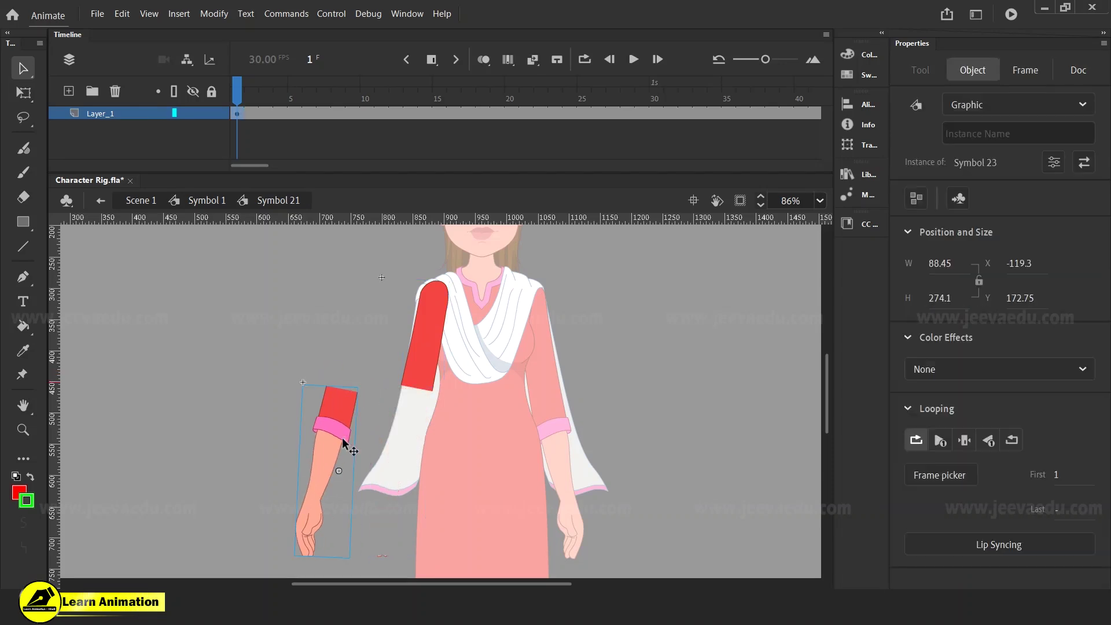
pyautogui.moveTo(431, 375); pyautogui.dragTo(382, 334)
pyautogui.hotkey('ctrl', 'z')
pyautogui.hotkey('ctrl', 'z')
pyautogui.hotkey('ctrl', 'z')
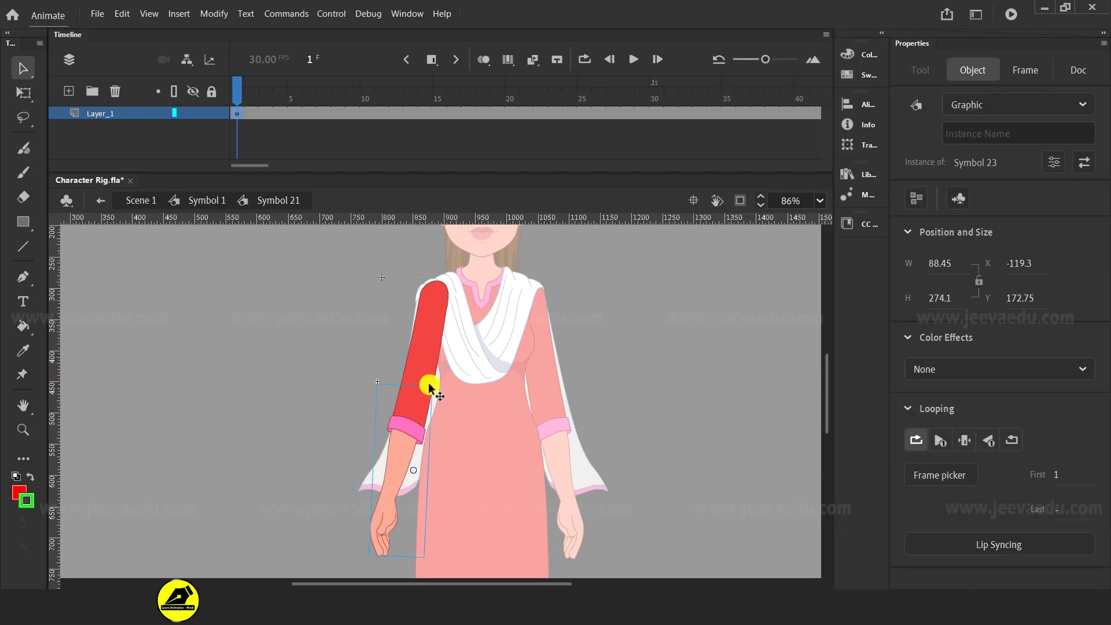
# - Cut the lower arm symbol, paste it in place on a new layer and hide that layer
pyautogui.hotkey('ctrl', 'x')
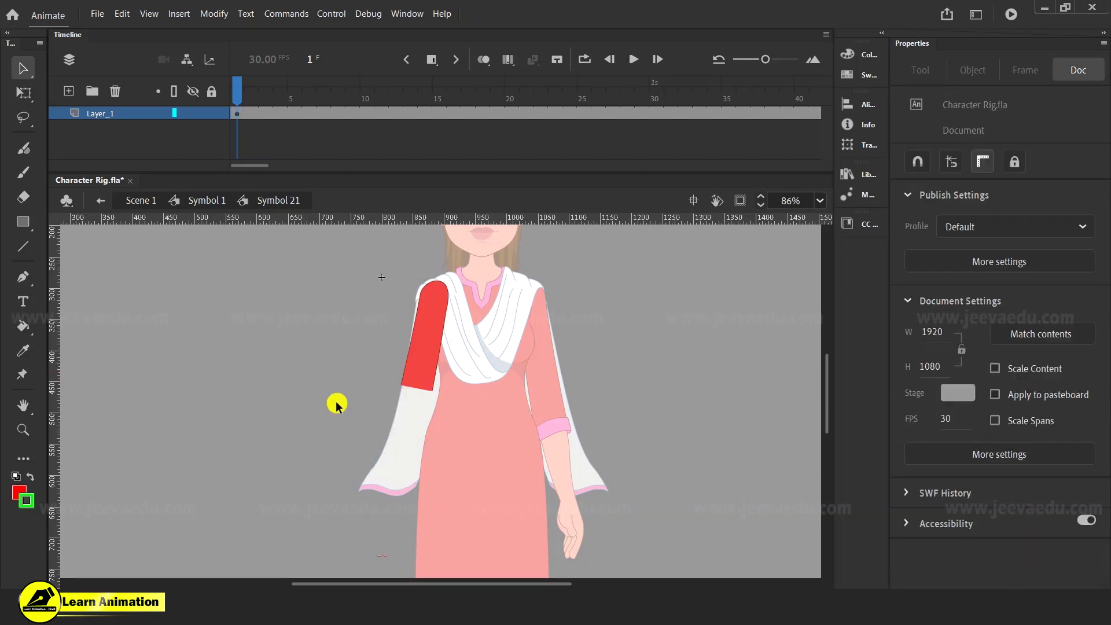
pyautogui.click(69, 91)
pyautogui.rightClick(170, 346)
pyautogui.click(216, 403)
pyautogui.click(194, 114)
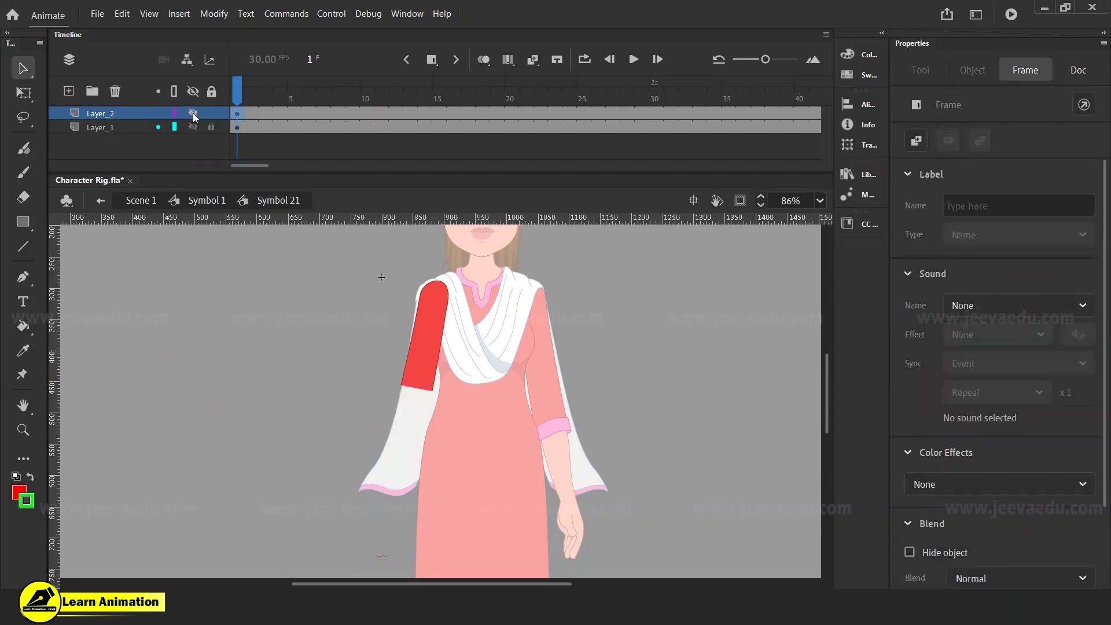
# - Add another layer and place it beneath the upper arm's layer
pyautogui.click(69, 91)
pyautogui.moveTo(102, 114); pyautogui.dragTo(108, 158)
pyautogui.click(397, 393)
# - Open the upper arm symbol and sample its dark outline colour as the stroke colour
pyautogui.press('z')
pyautogui.click(430, 393)
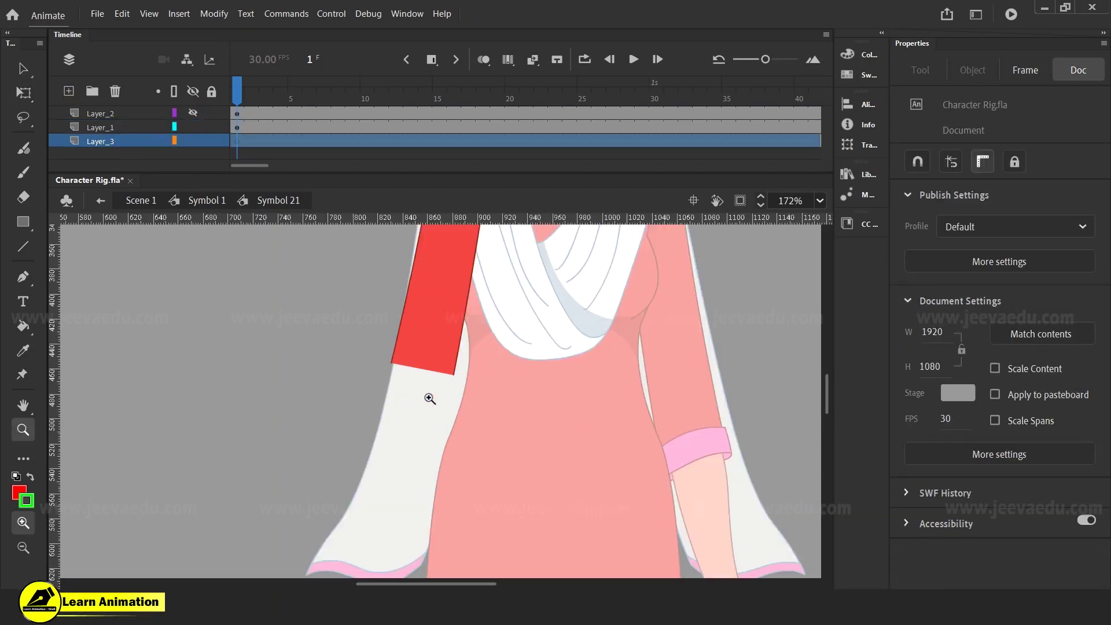
pyautogui.click(430, 398)
pyautogui.click(439, 367)
pyautogui.moveTo(406, 420); pyautogui.dragTo(455, 409)
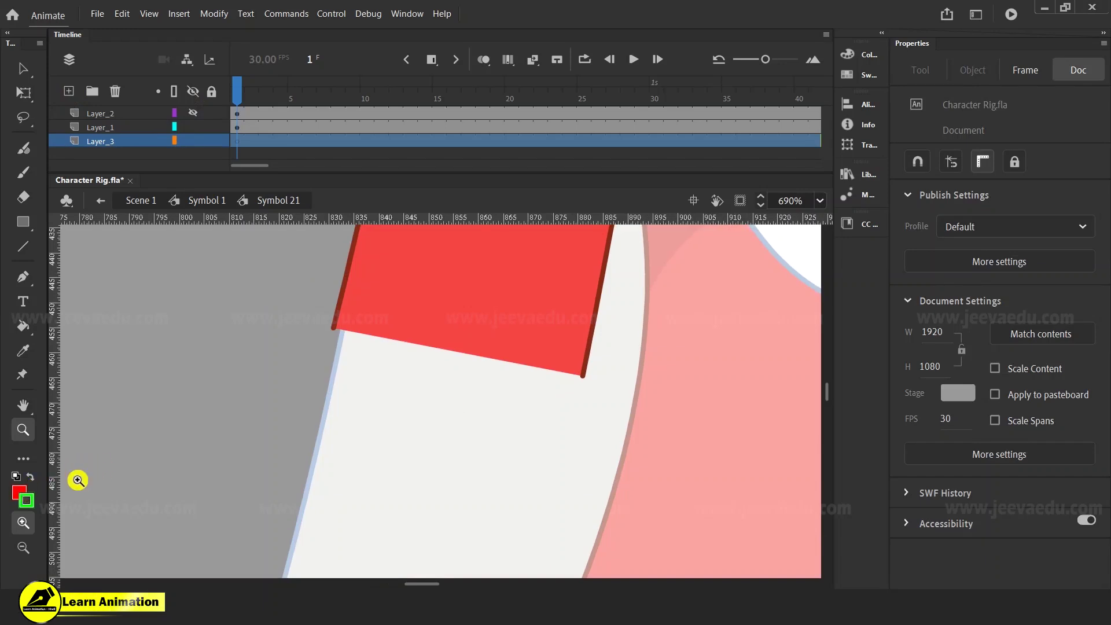
pyautogui.press('v')
pyautogui.doubleClick(435, 315)
pyautogui.click(359, 367)
pyautogui.click(335, 312)
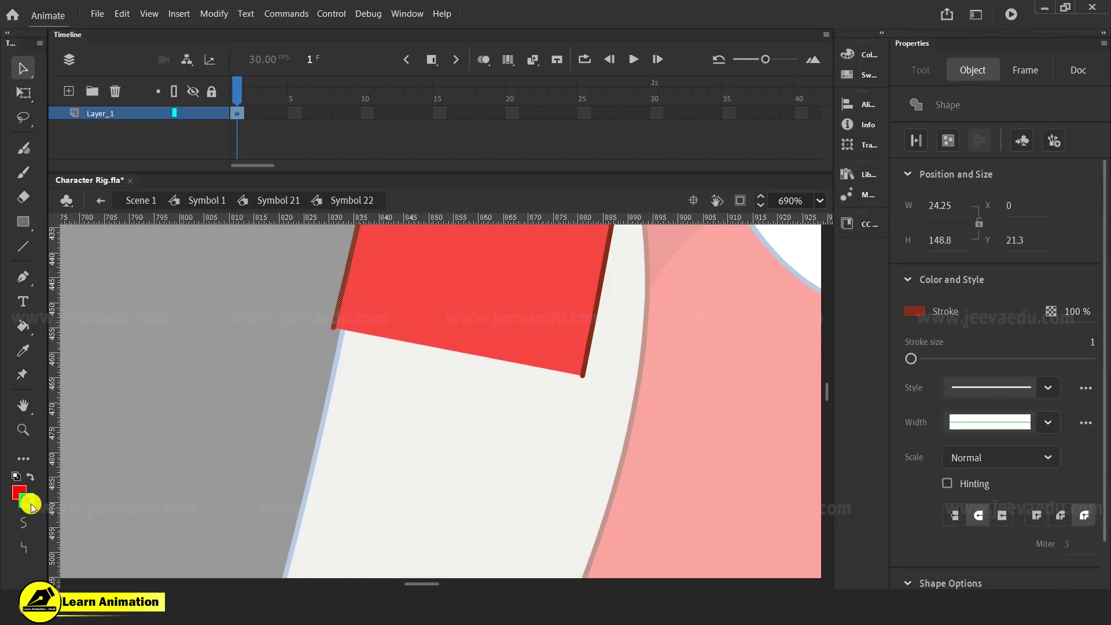
pyautogui.click(26, 501)
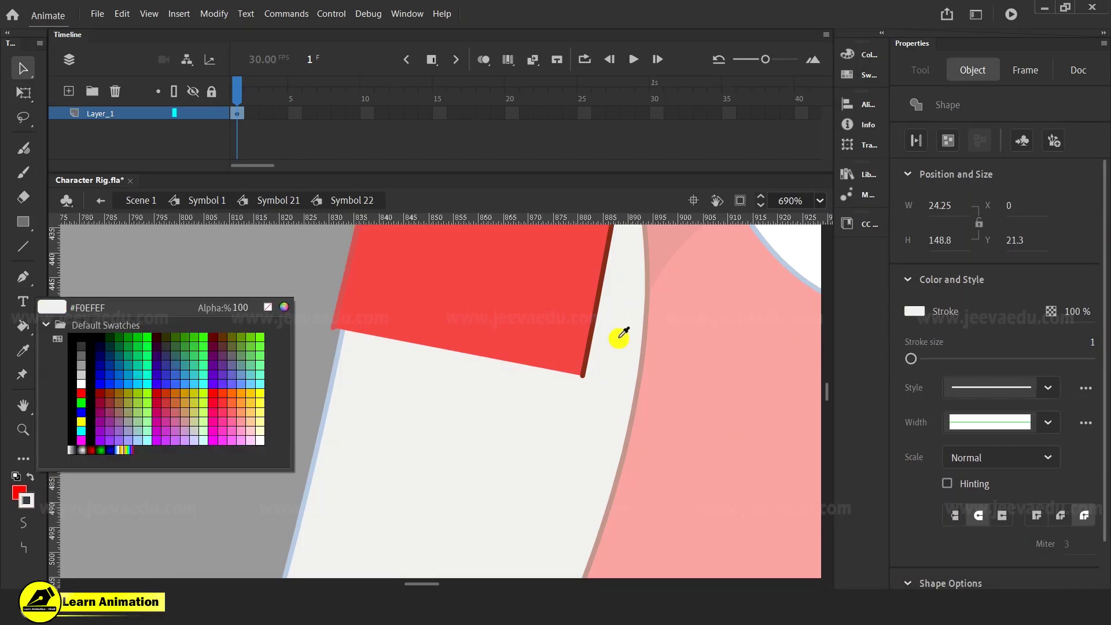
pyautogui.click(589, 325)
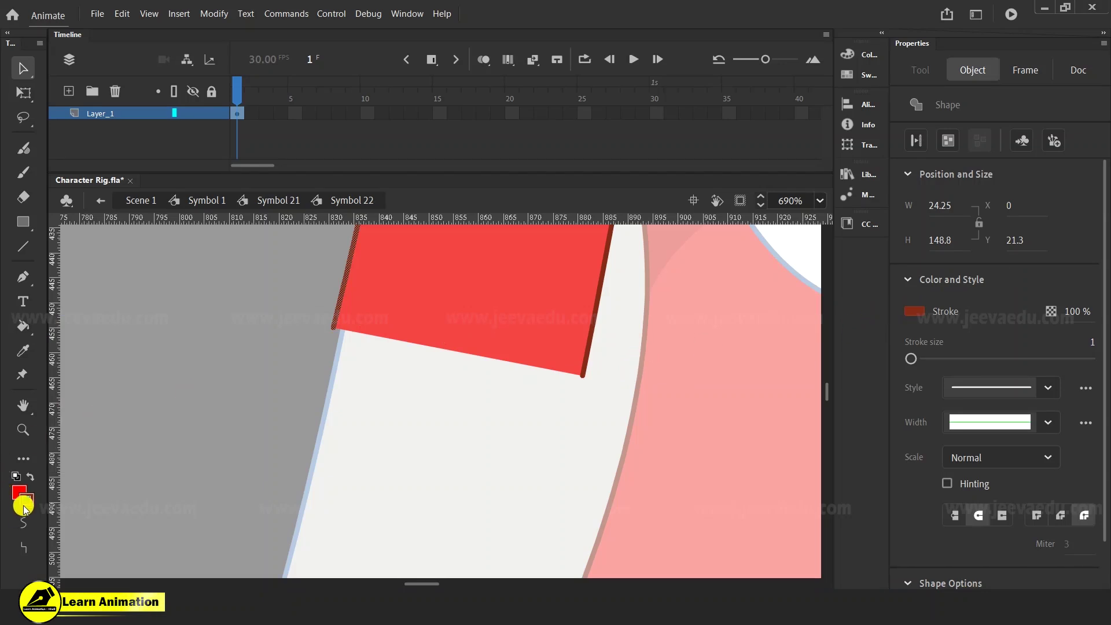
pyautogui.click(423, 415)
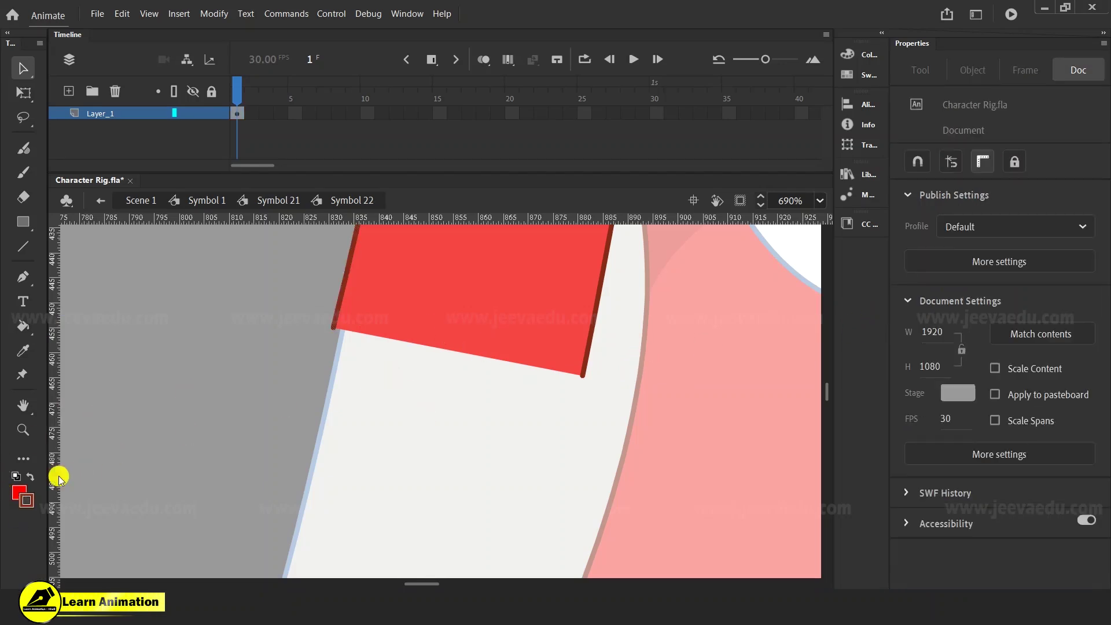
# - Sample the upper arm's red as the fill colour and return to the arm symbol
pyautogui.press('i')
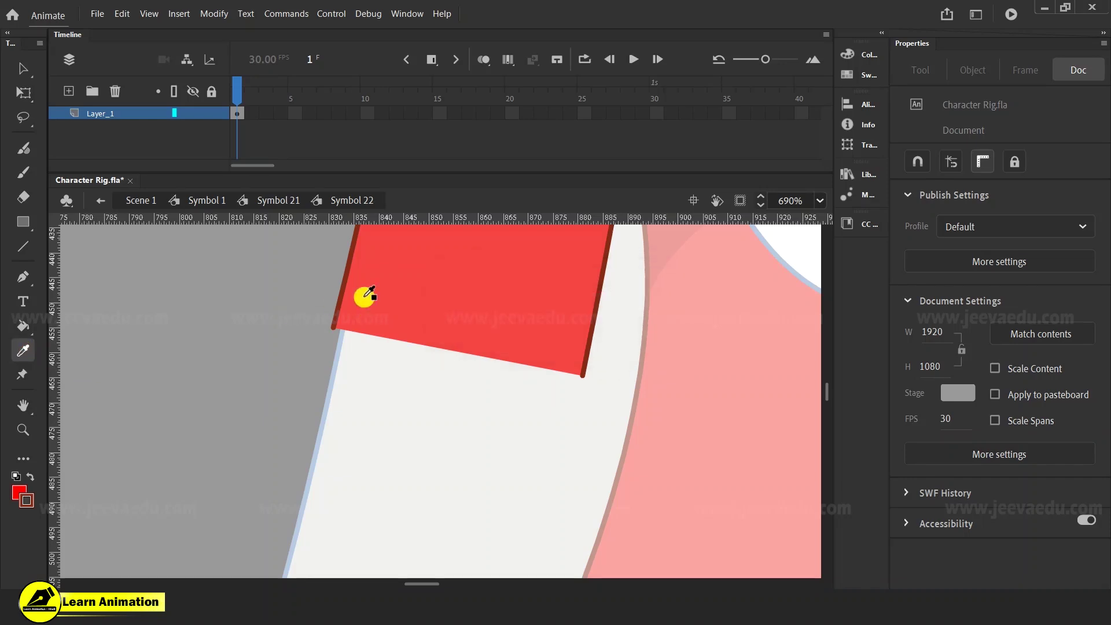
pyautogui.click(447, 288)
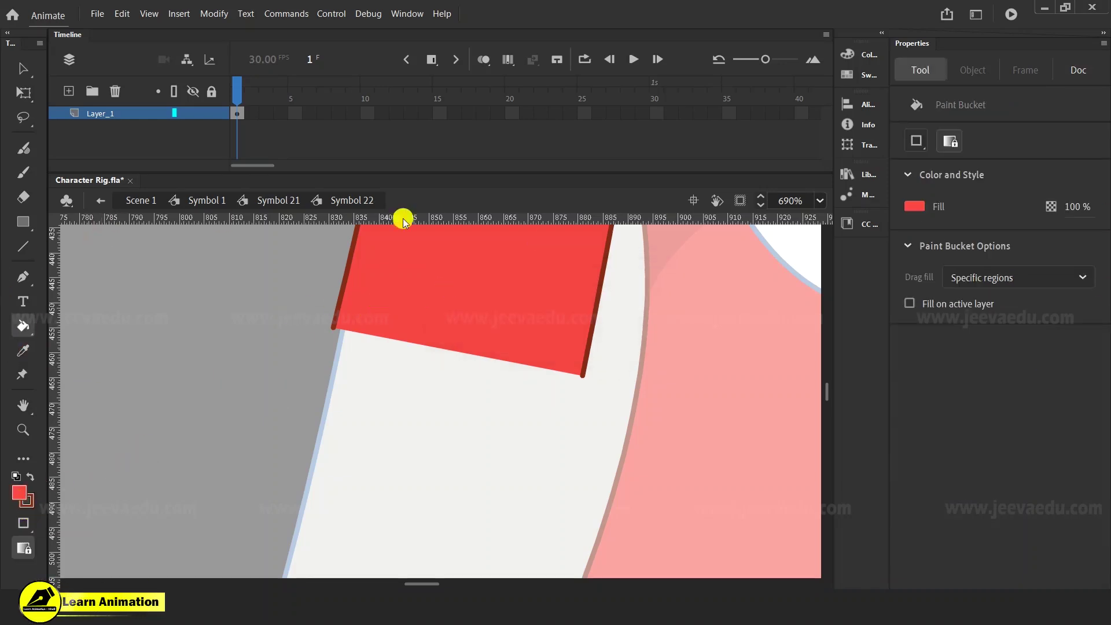
pyautogui.click(269, 202)
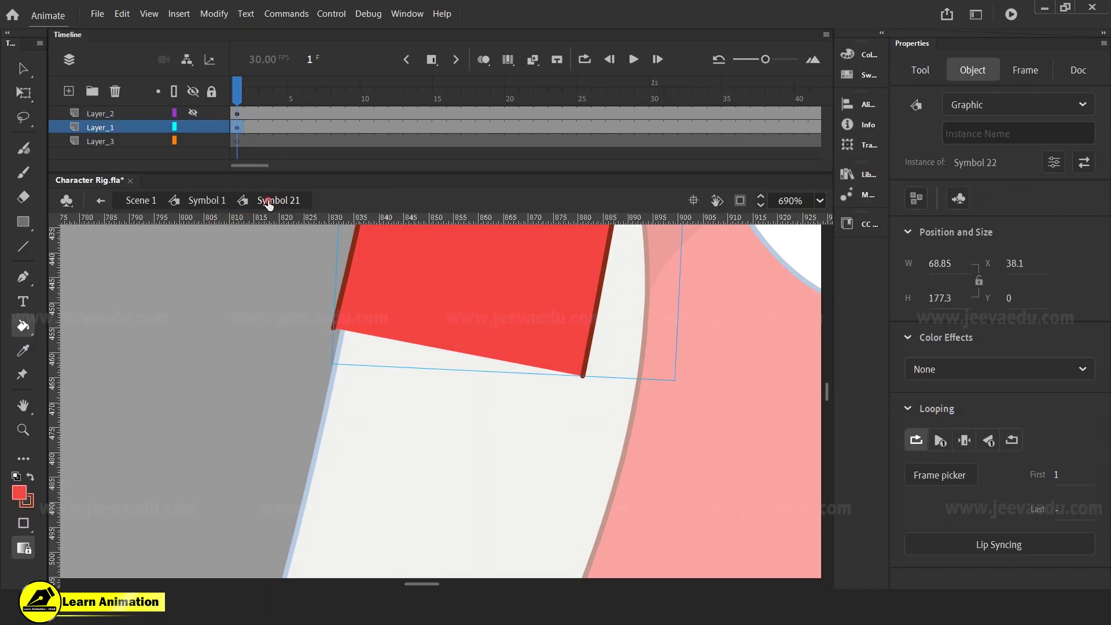
# - Make the first frame of the lowest layer active and choose the Oval Tool
pyautogui.click(239, 141)
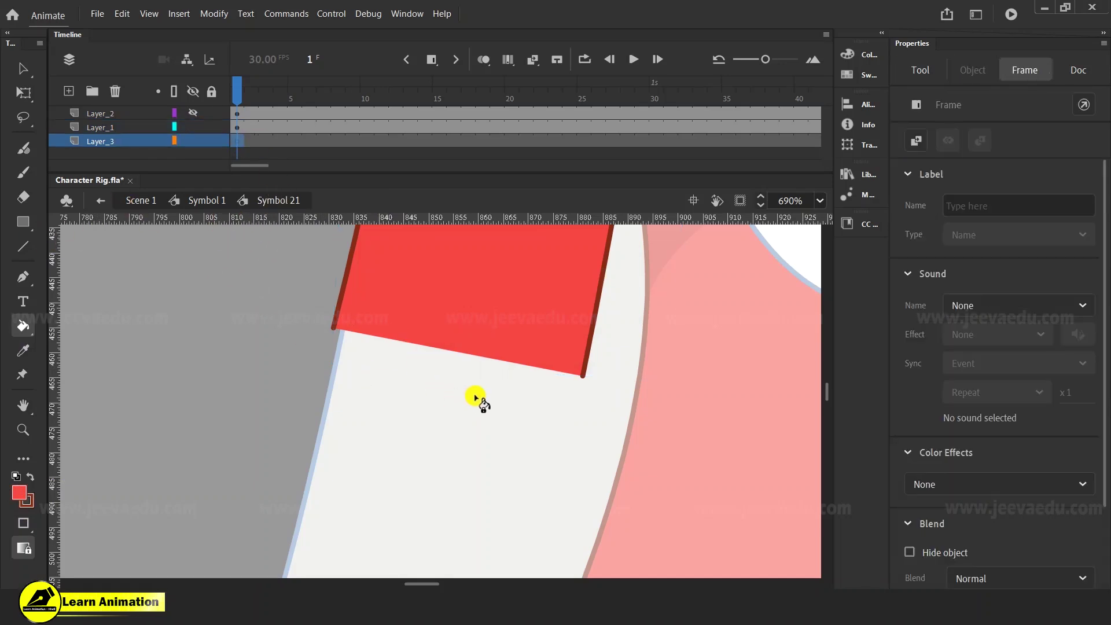
pyautogui.moveTo(508, 418); pyautogui.dragTo(514, 407)
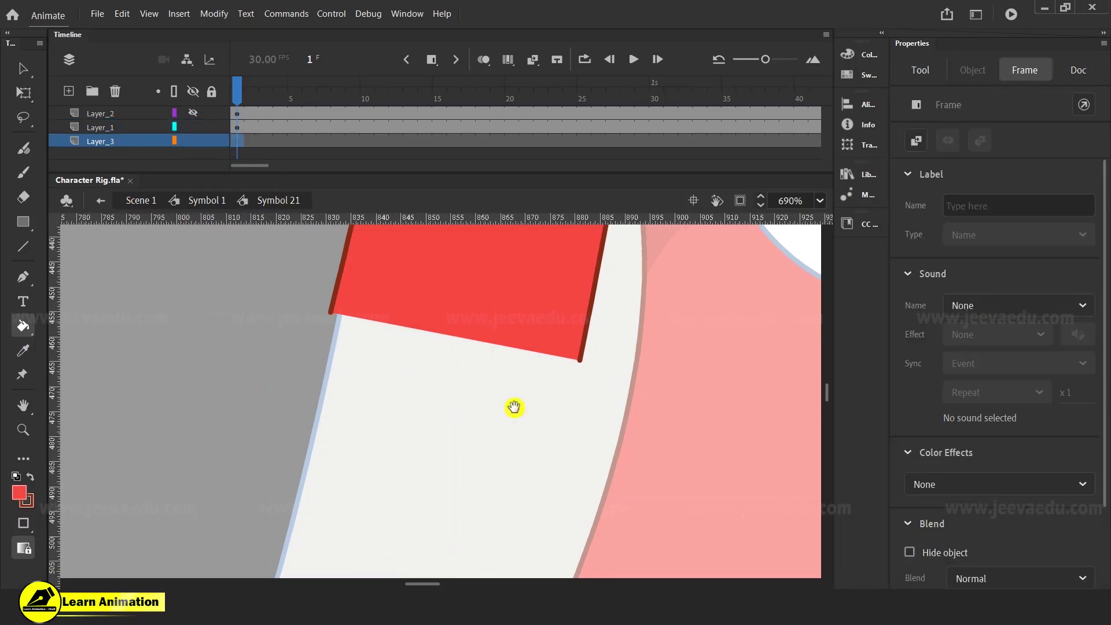
pyautogui.click(26, 225)
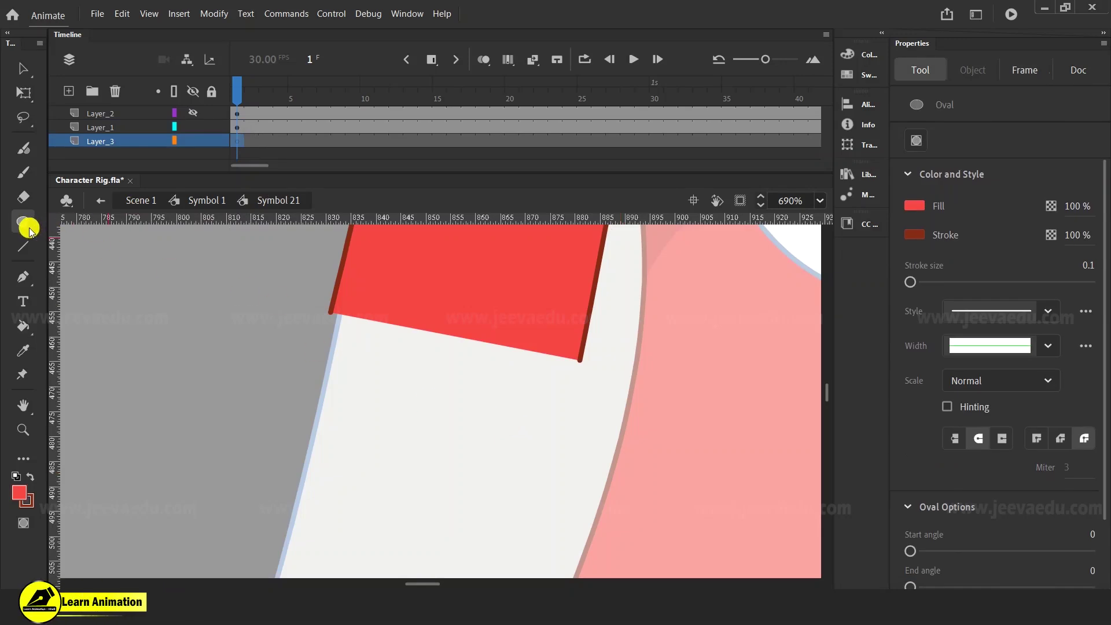
pyautogui.click(26, 226)
pyautogui.click(98, 272)
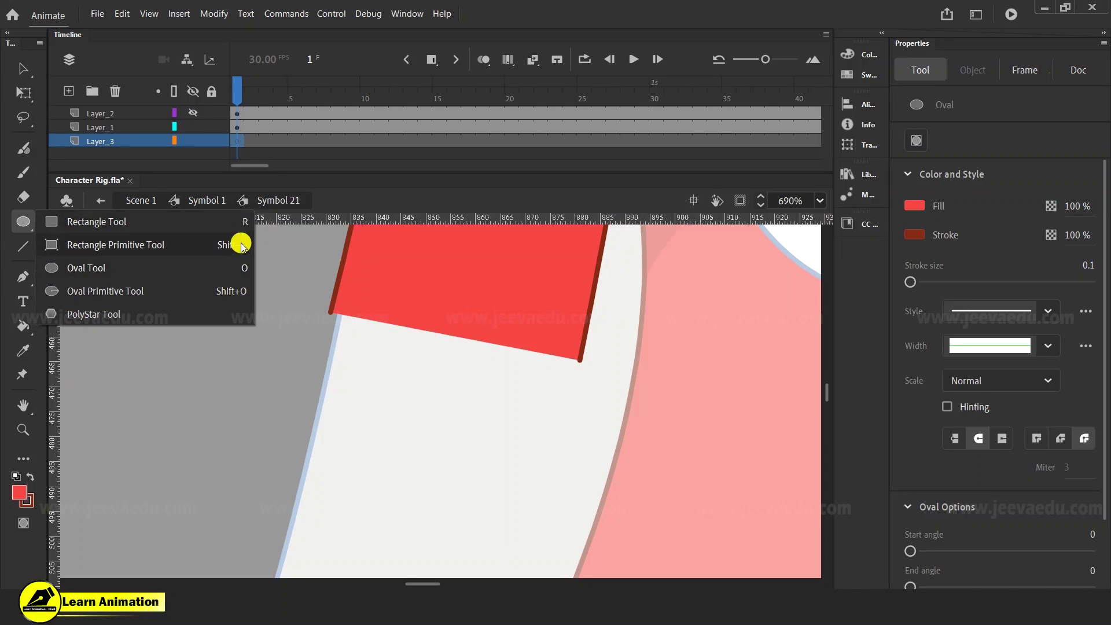
pyautogui.click(31, 222)
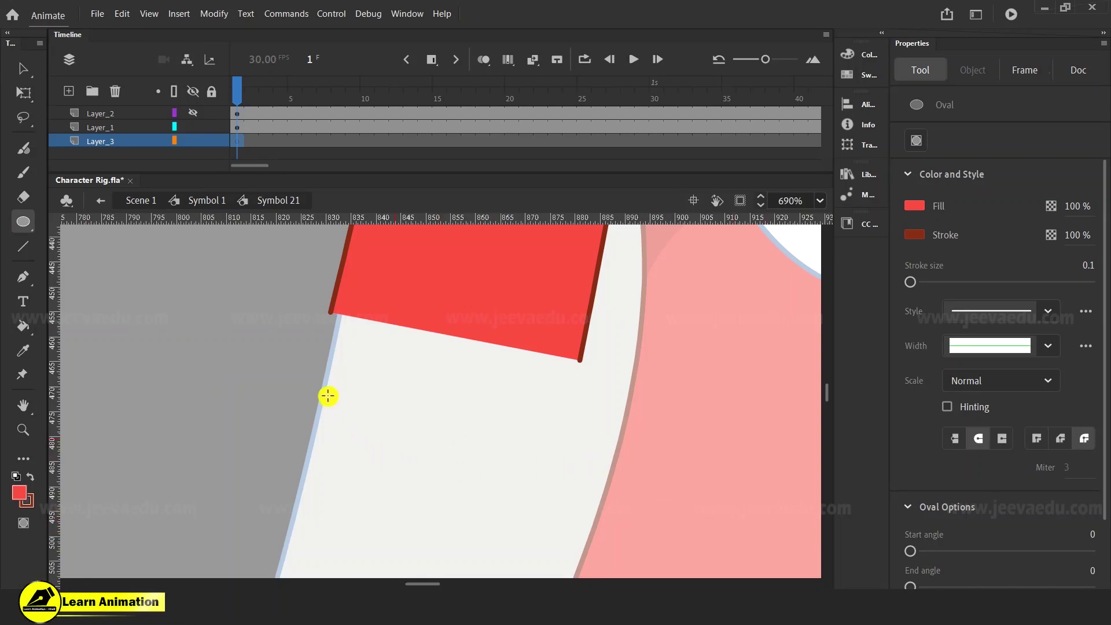
# - Draw a trial freeform oval and a trial perfect circle below the upper arm, undoing each one
pyautogui.moveTo(344, 410); pyautogui.dragTo(502, 551)
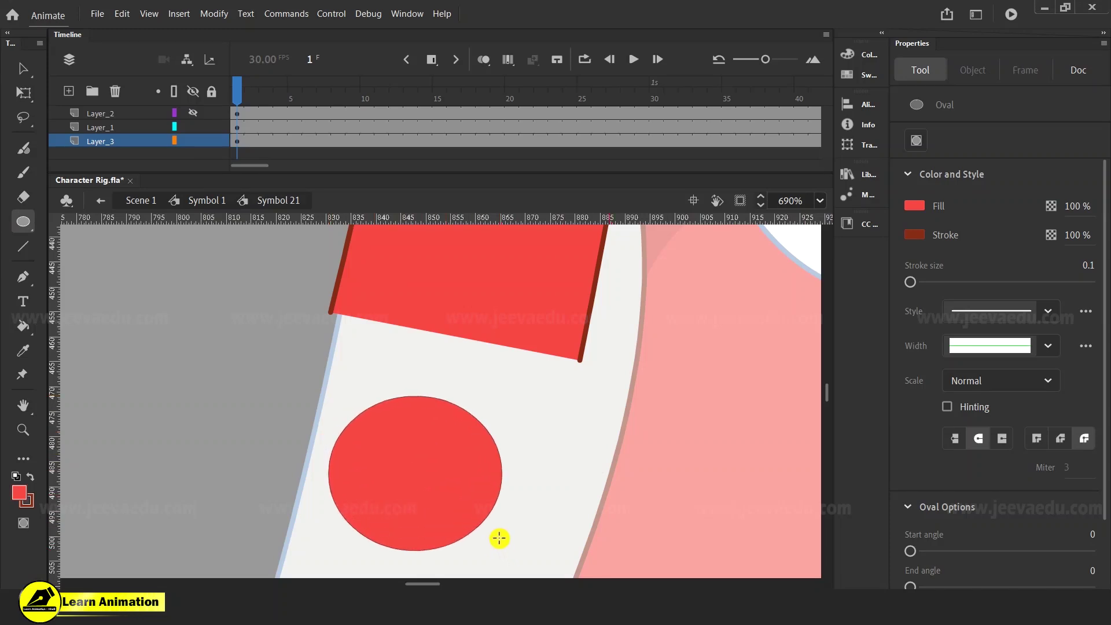
pyautogui.hotkey('ctrl', 'z')
pyautogui.moveTo(407, 404); pyautogui.dragTo(577, 539)
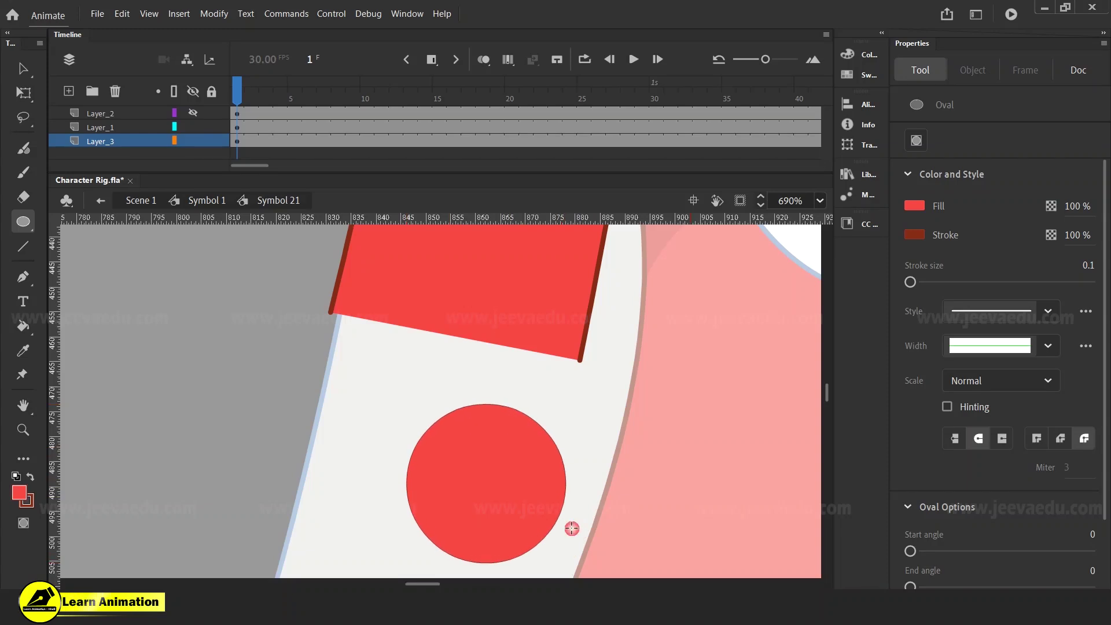
pyautogui.hotkey('ctrl', 'z')
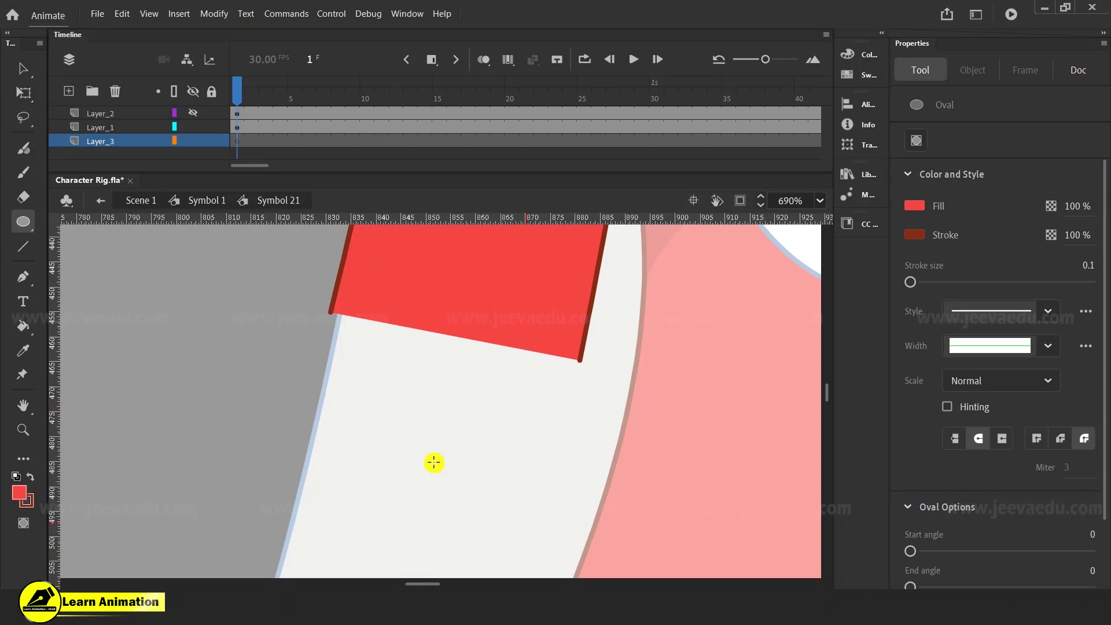
# - Draw a circle about 38 px wide just below the upper arm, try moving its fill away and undo the move
pyautogui.moveTo(403, 434); pyautogui.dragTo(505, 530)
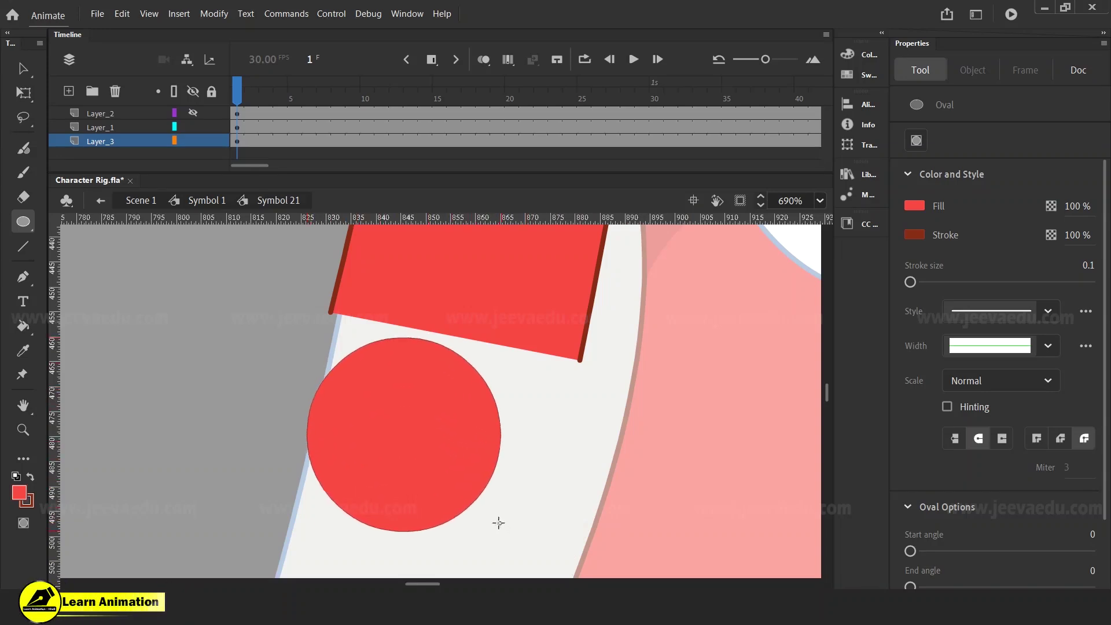
pyautogui.press('v')
pyautogui.click(443, 447)
pyautogui.moveTo(454, 457); pyautogui.dragTo(211, 440)
pyautogui.click(446, 449)
pyautogui.hotkey('ctrl', 'z')
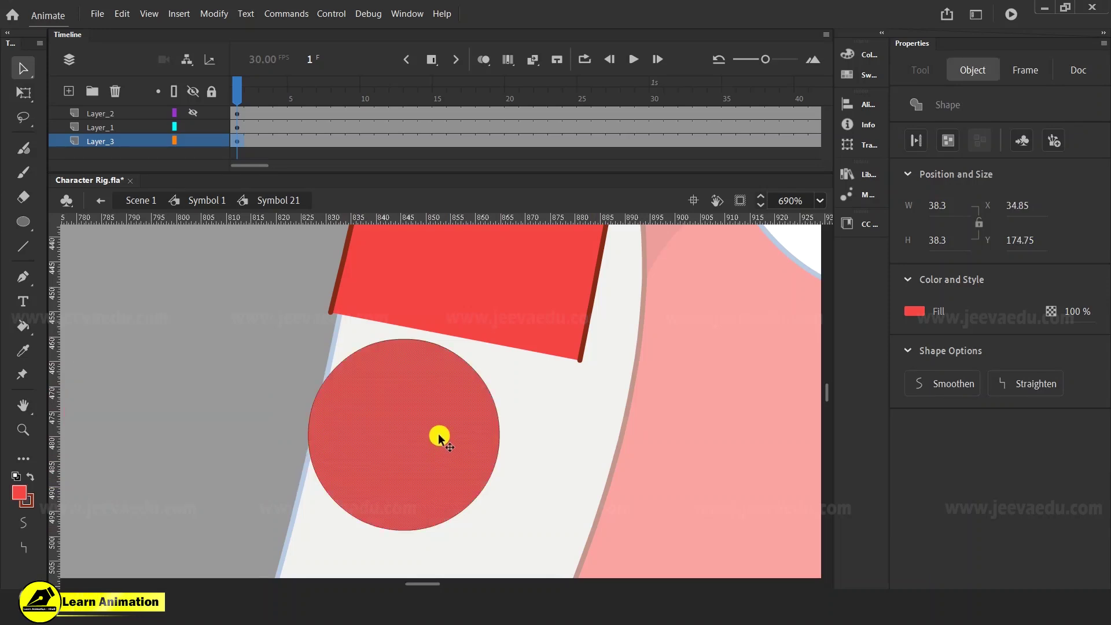
# - Set the circle's outline to a stroke size of 1
pyautogui.doubleClick(439, 433)
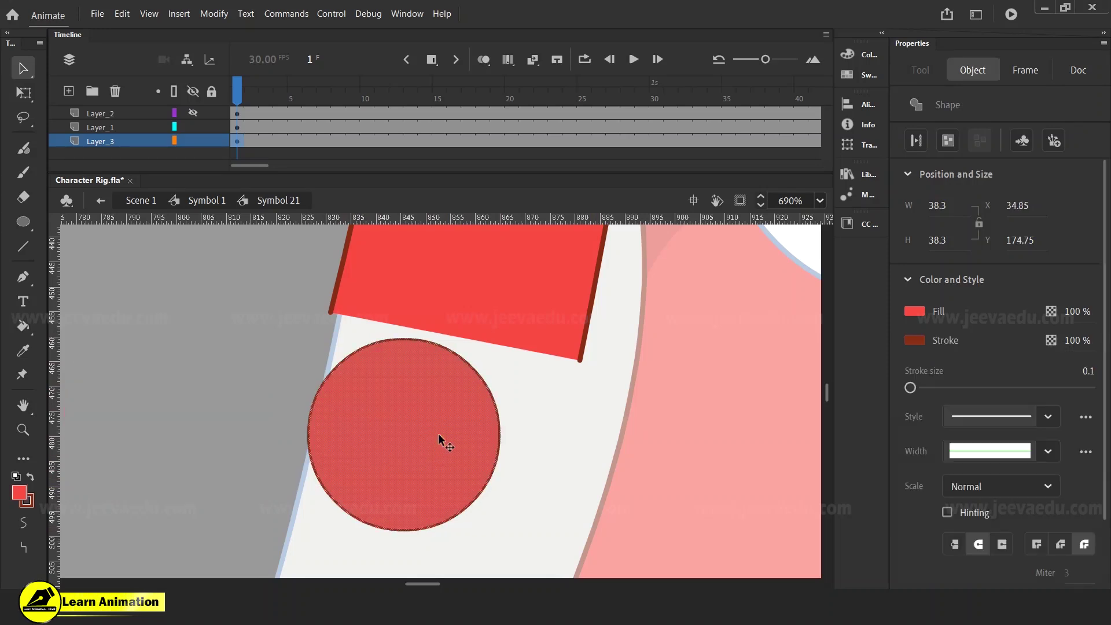
pyautogui.click(1090, 381)
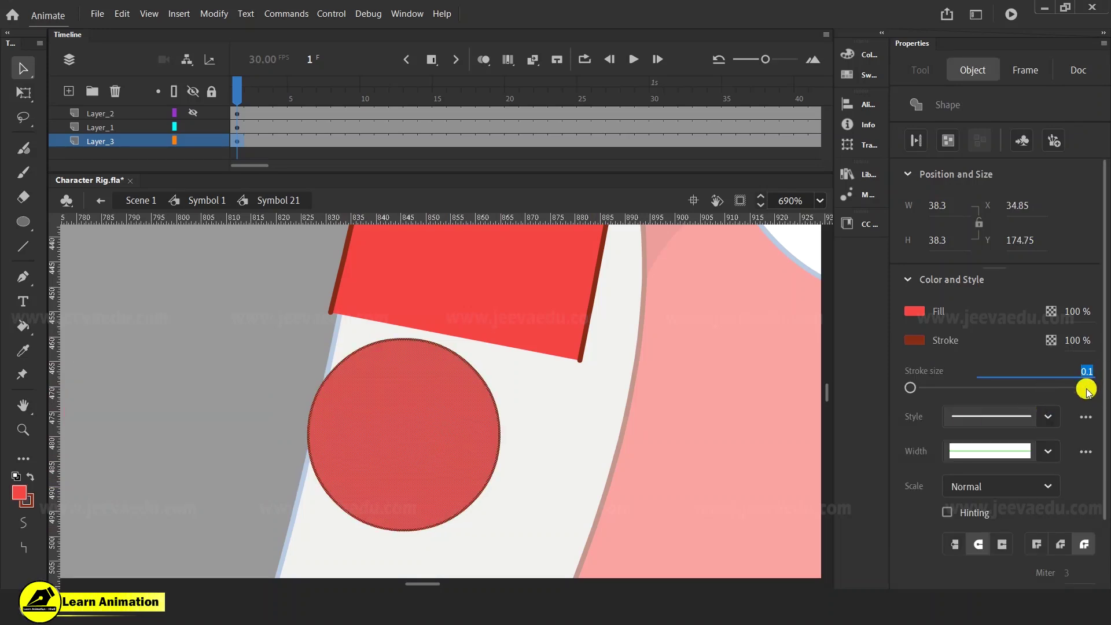
pyautogui.write('1')
pyautogui.press('Return')
pyautogui.click(600, 420)
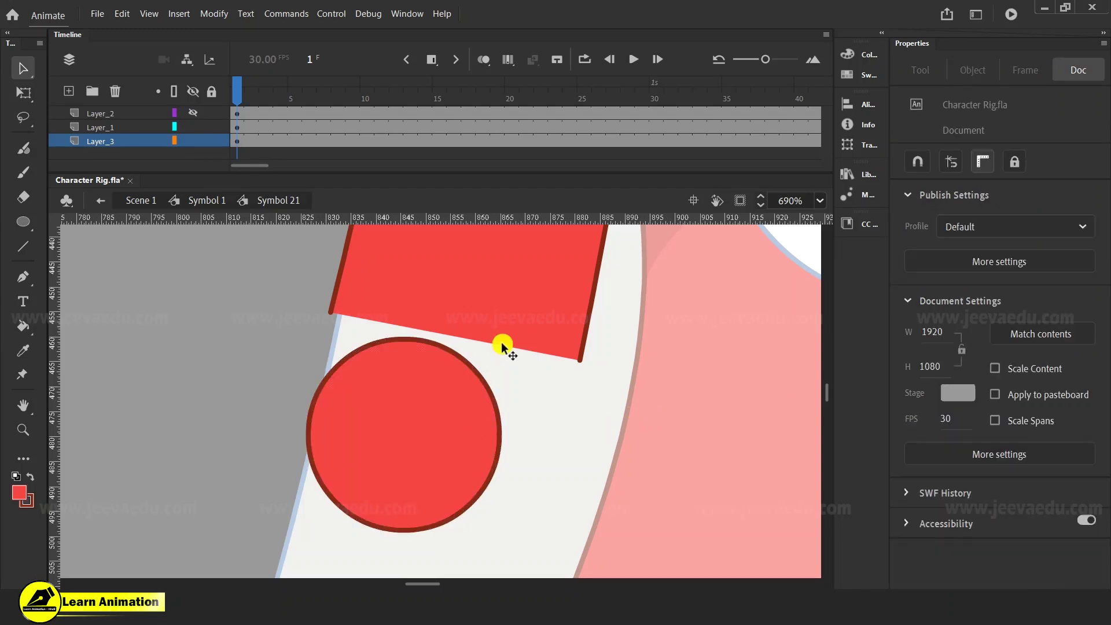
# - Move the circle's fill away from its outline and undo the move
pyautogui.click(446, 444)
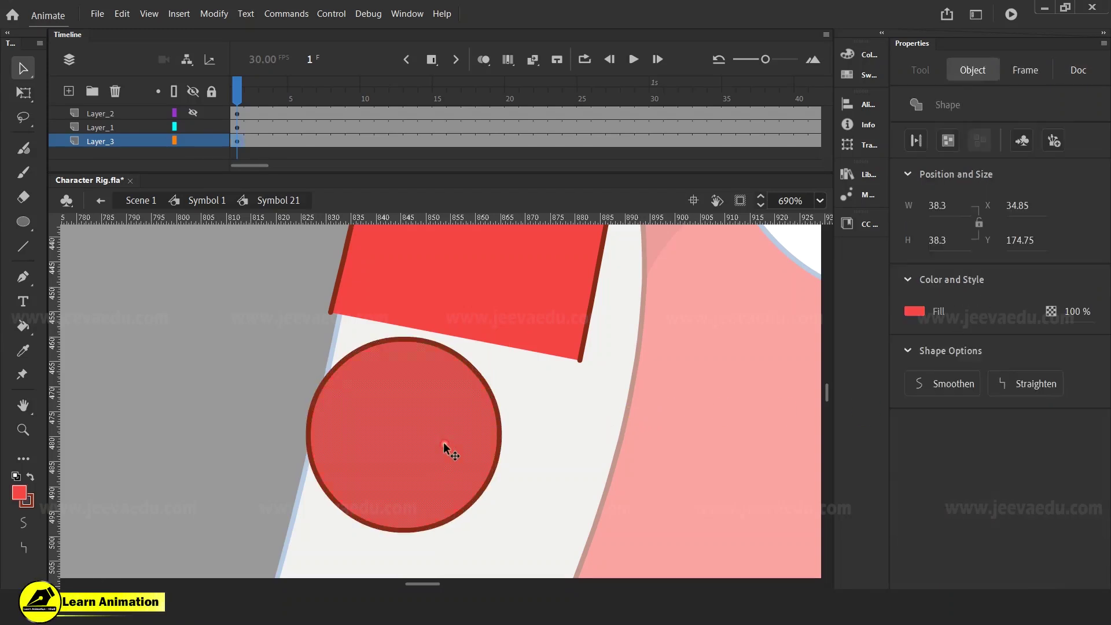
pyautogui.moveTo(426, 461)
pyautogui.mouseDown()
pyautogui.moveTo(737, 494)
pyautogui.moveTo(698, 482)
pyautogui.mouseUp()
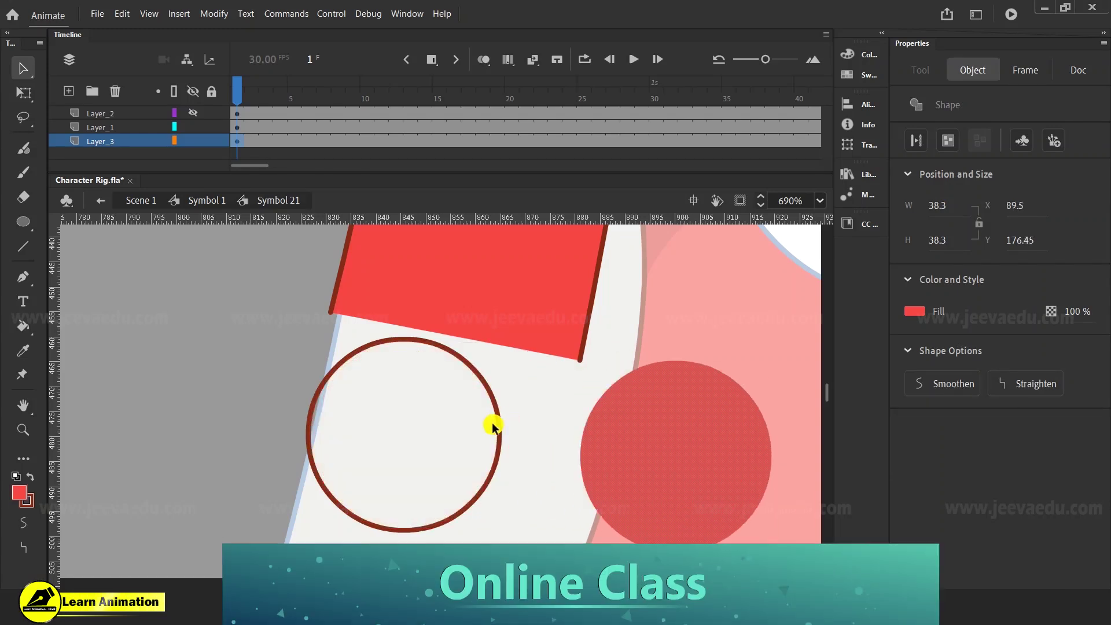
pyautogui.hotkey('ctrl', 'z')
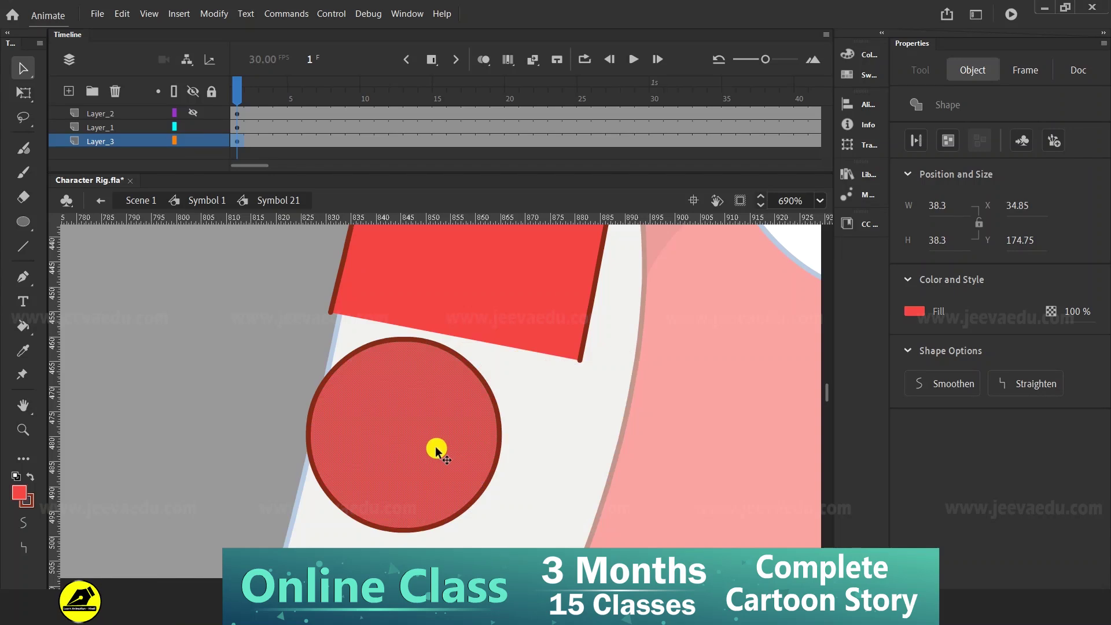
# - Move the circle with its outline under the upper arm's cut end and enlarge it to about 47 px wide
pyautogui.doubleClick(435, 447)
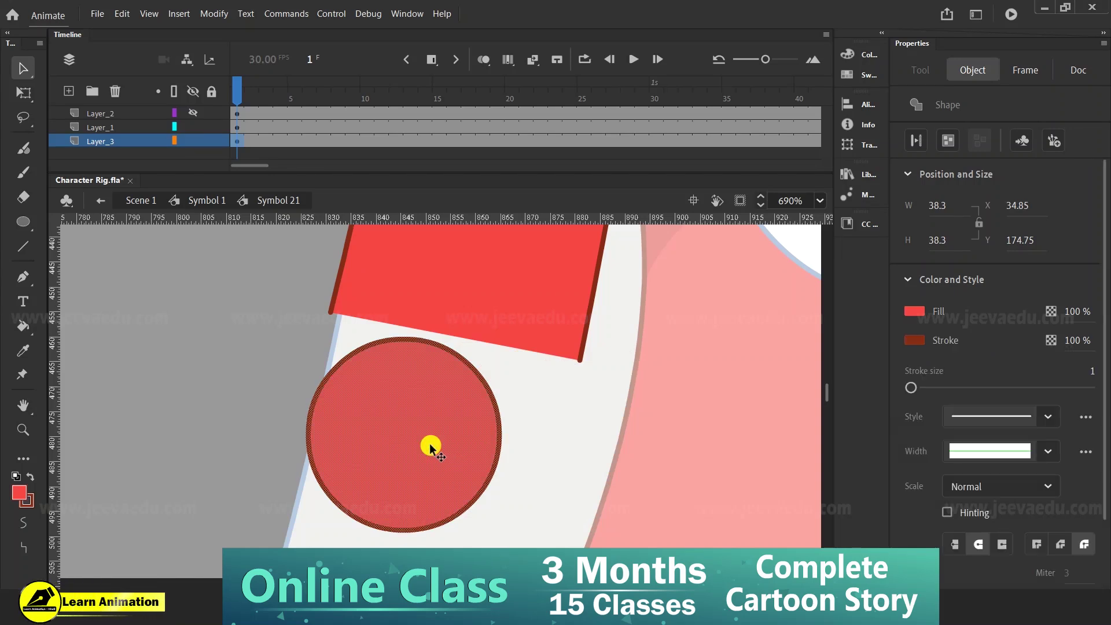
pyautogui.press('q')
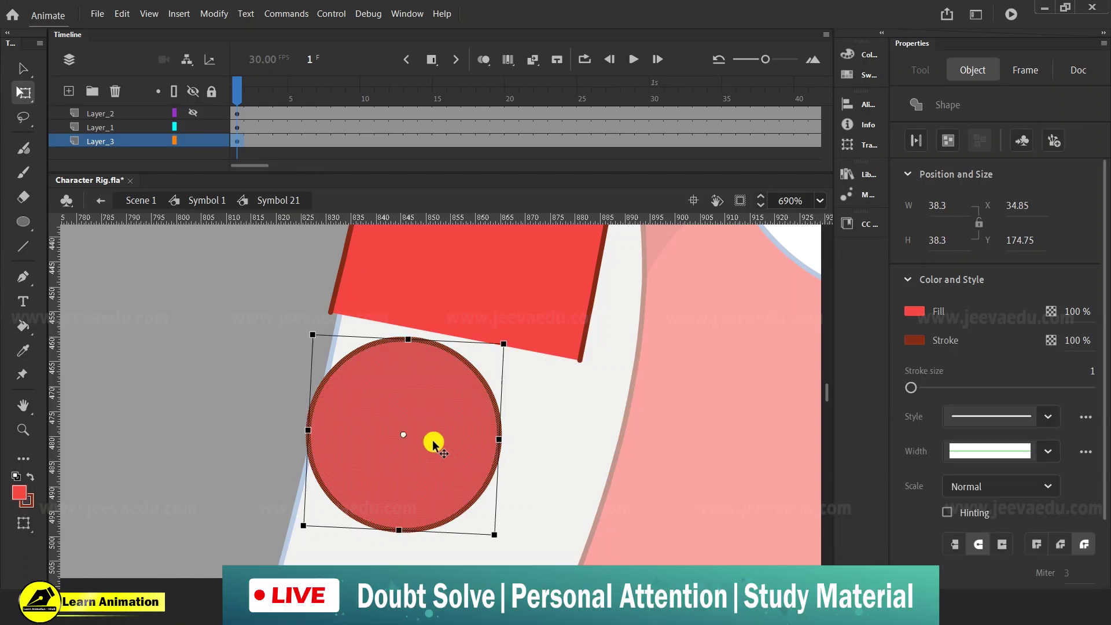
pyautogui.moveTo(446, 476); pyautogui.dragTo(489, 380)
pyautogui.moveTo(549, 440); pyautogui.dragTo(576, 470)
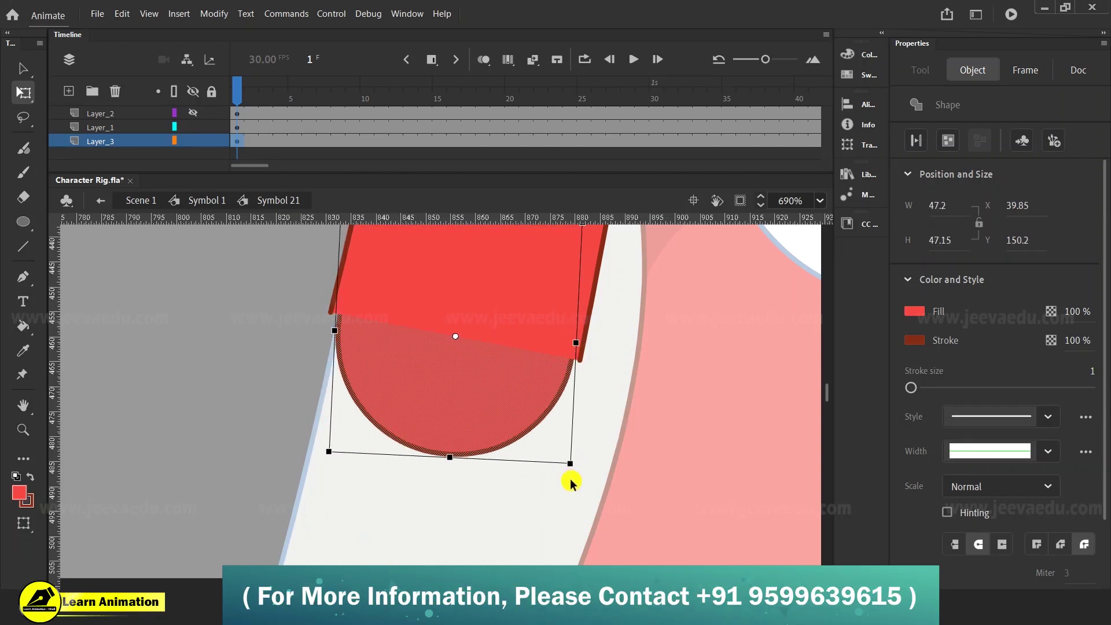
# - Scale the elbow circle to 105% with Scale and Rotate
pyautogui.hotkey('ctrl', 'alt', 's')
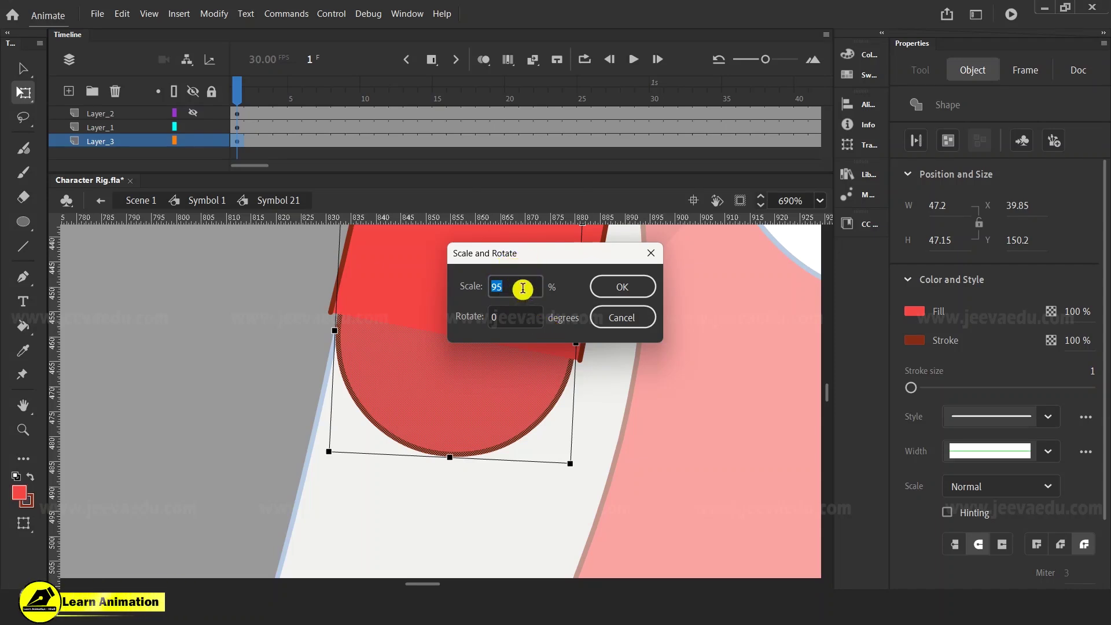
pyautogui.doubleClick(495, 288)
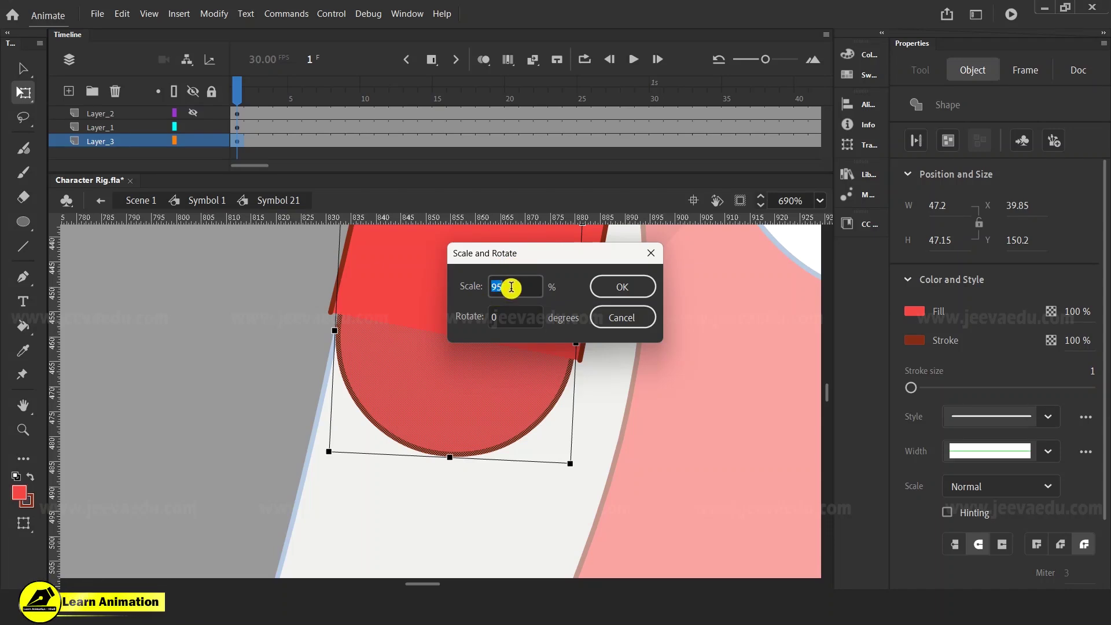
pyautogui.write('10')
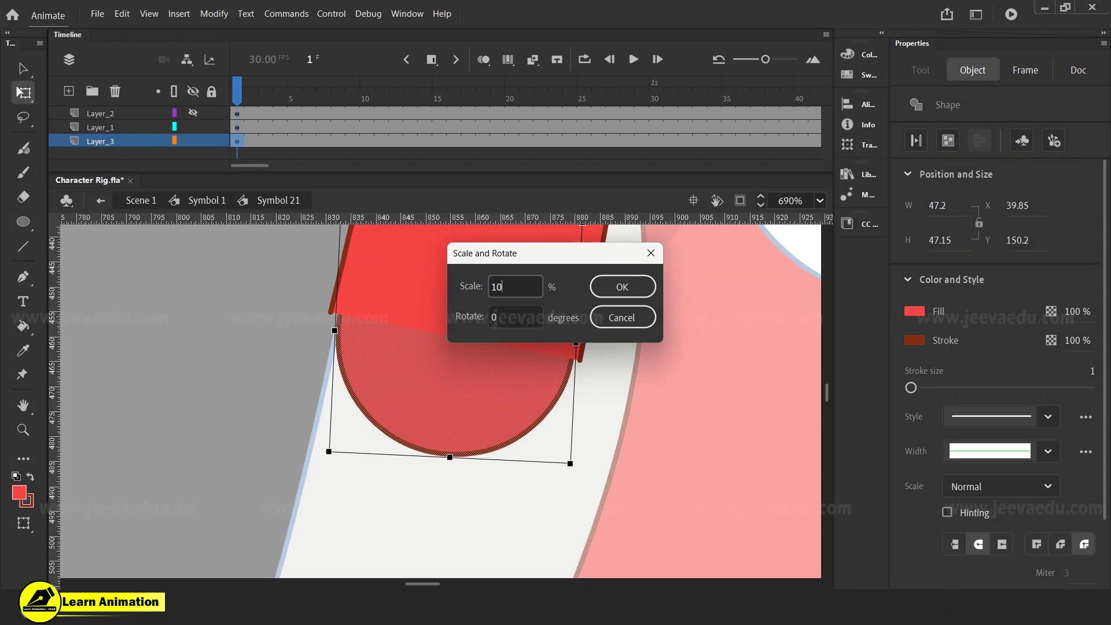
pyautogui.write('5')
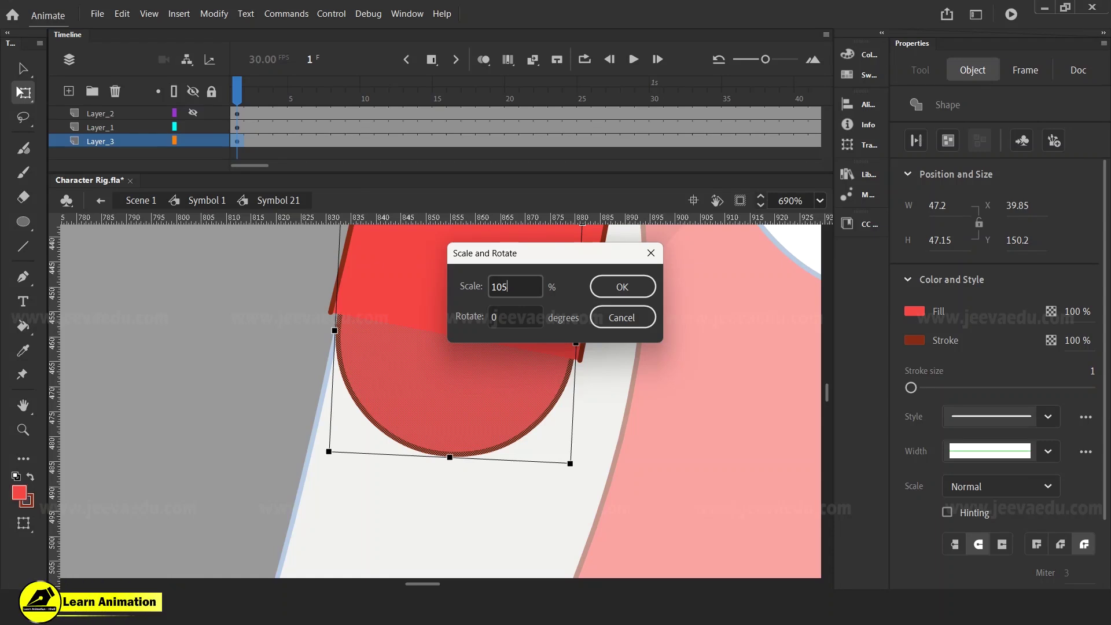
pyautogui.press('Return')
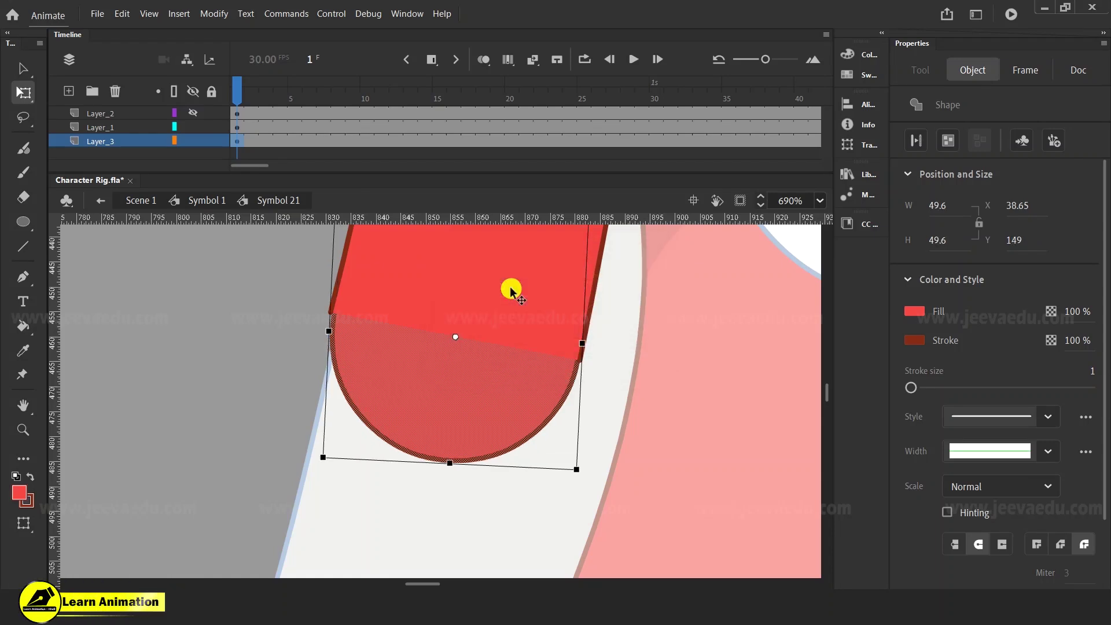
# - Enlarge the elbow circle to about 50 px wide and nudge it into line with the upper arm's edges
pyautogui.moveTo(415, 349); pyautogui.dragTo(410, 400)
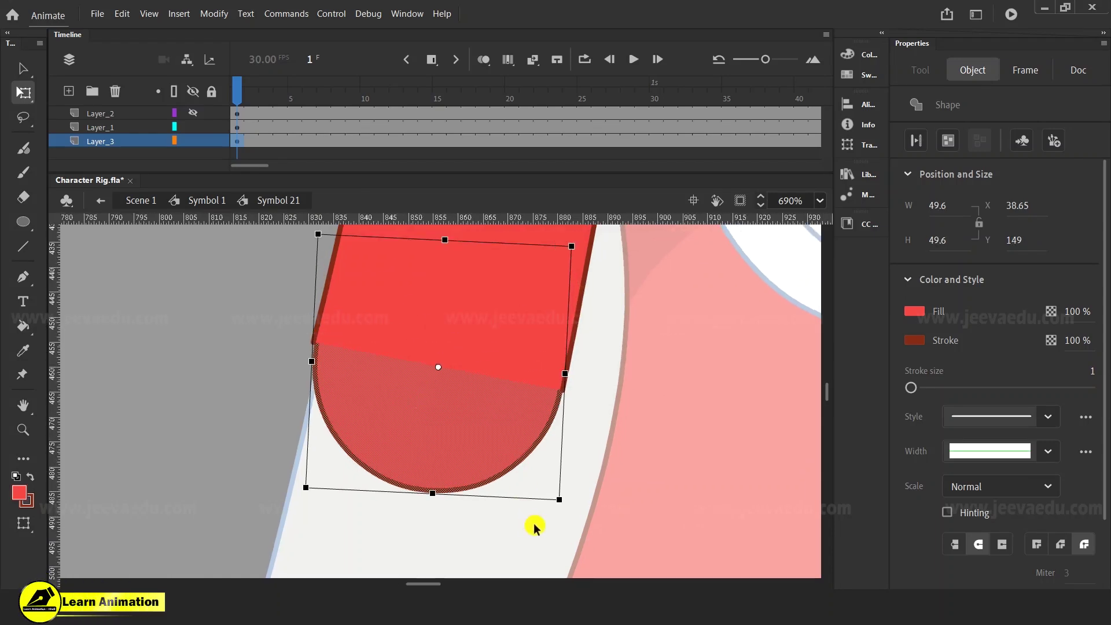
pyautogui.moveTo(560, 500); pyautogui.dragTo(560, 503)
pyautogui.press('Left')
pyautogui.press('Left')
pyautogui.press('Up')
pyautogui.press('Up')
pyautogui.press('Down')
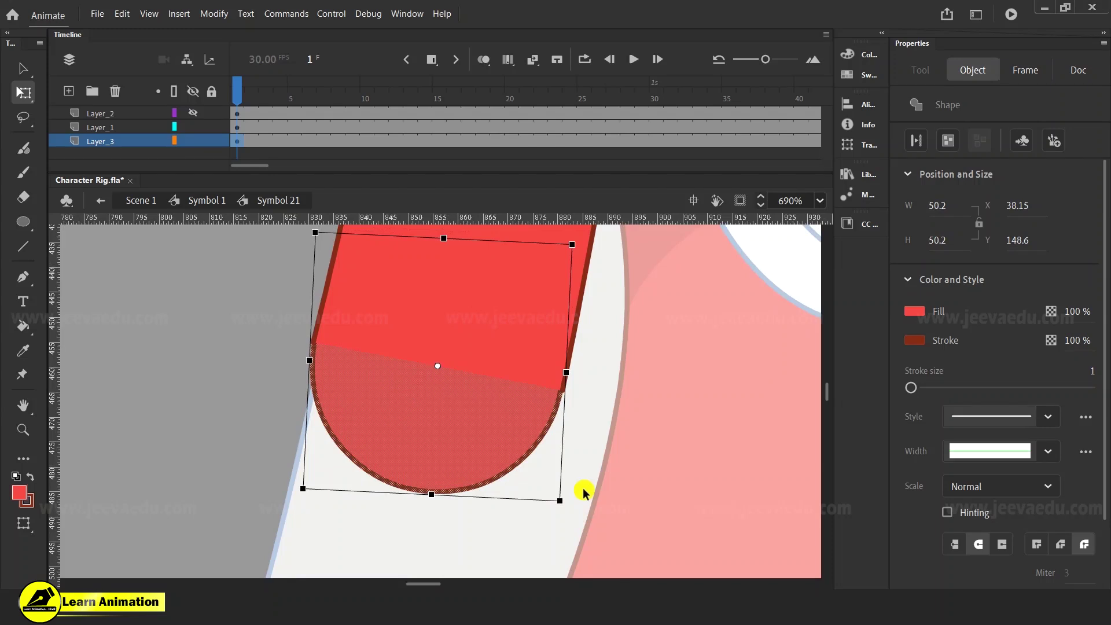
# - Scale the elbow circle to 101% with Scale and Rotate
pyautogui.hotkey('ctrl', 'alt', 's')
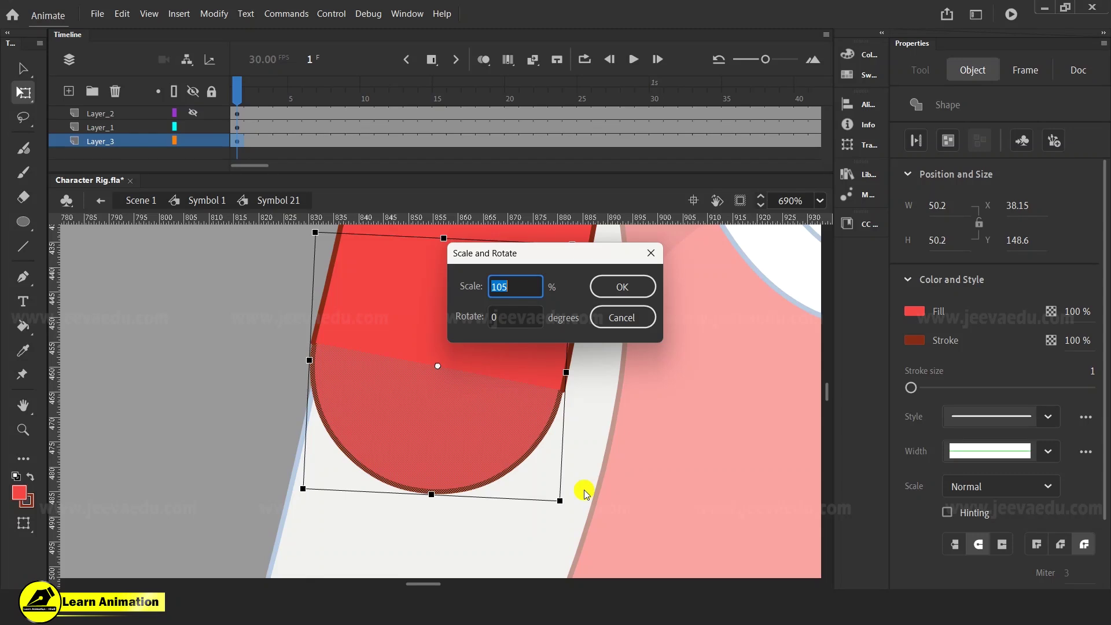
pyautogui.press('Return')
pyautogui.click(662, 477)
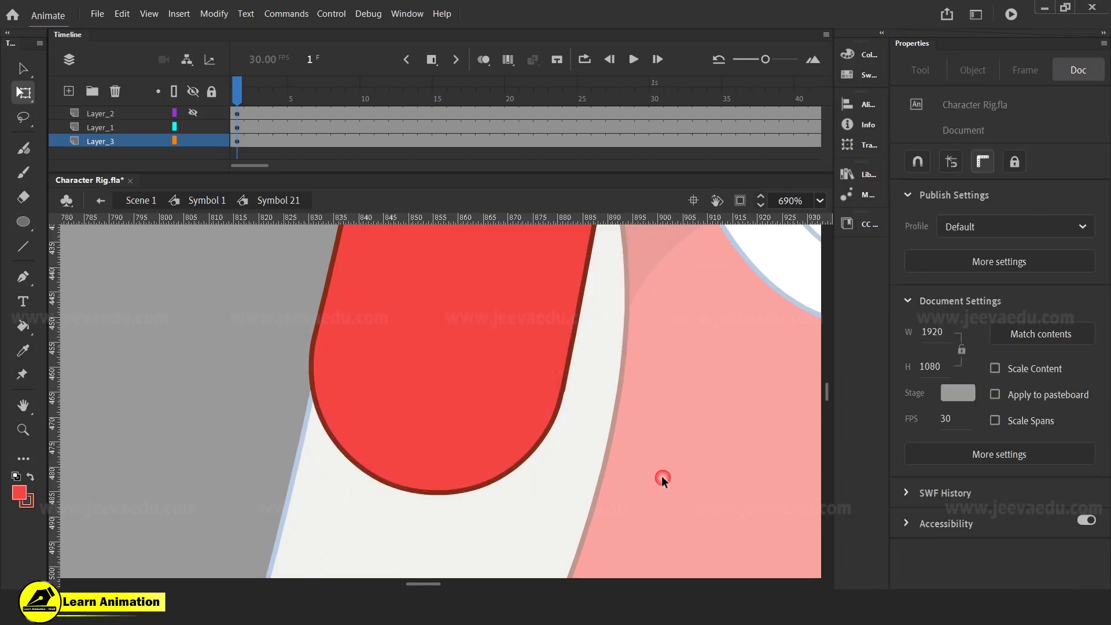
# - Select the elbow circle with its outline and scale it by 101% once more
pyautogui.press('z')
pyautogui.click(436, 383)
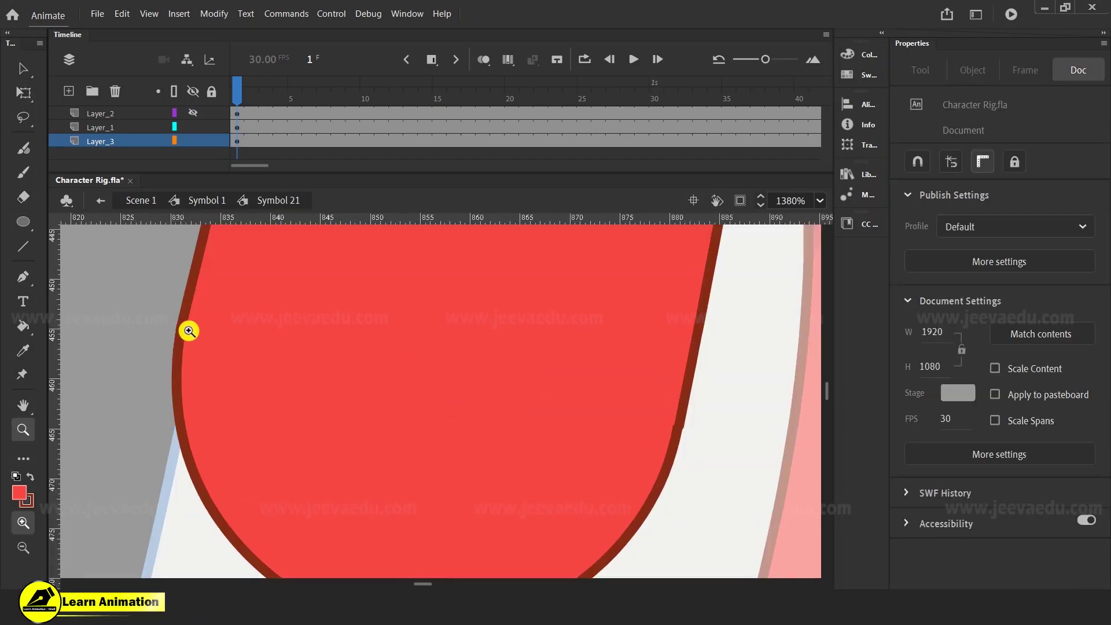
pyautogui.press('v')
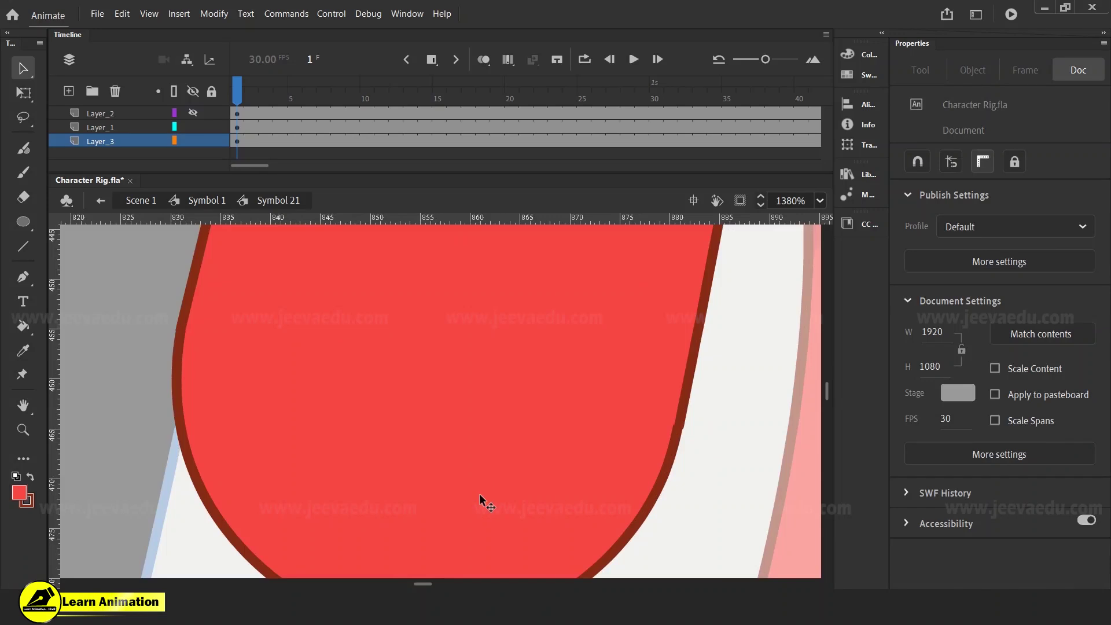
pyautogui.doubleClick(479, 494)
pyautogui.hotkey('ctrl', 'alt', 's')
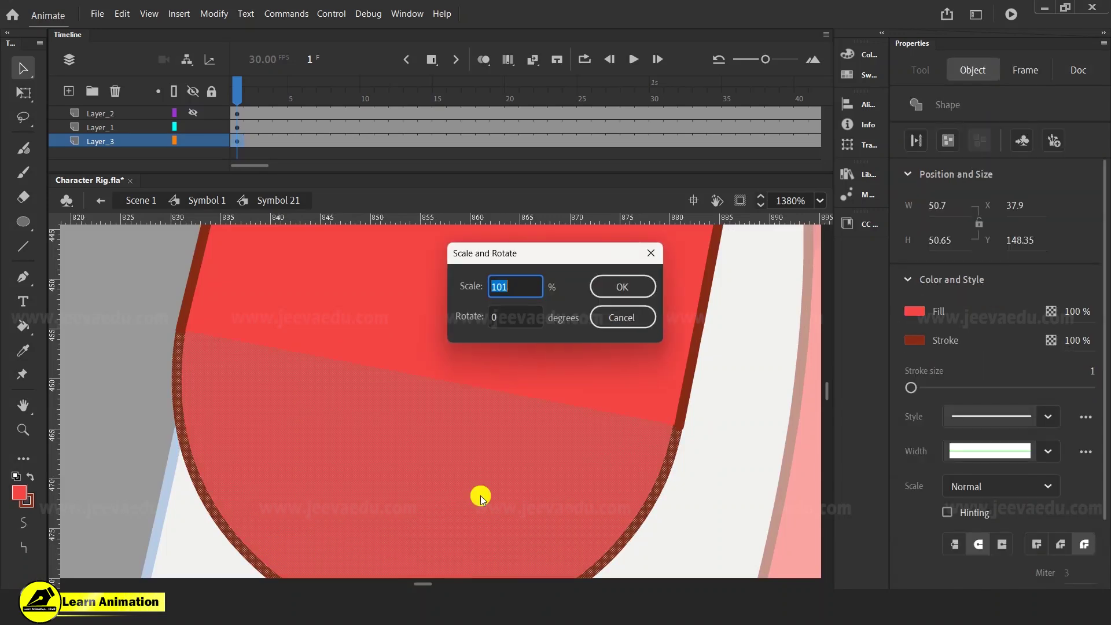
pyautogui.press('Return')
pyautogui.click(695, 456)
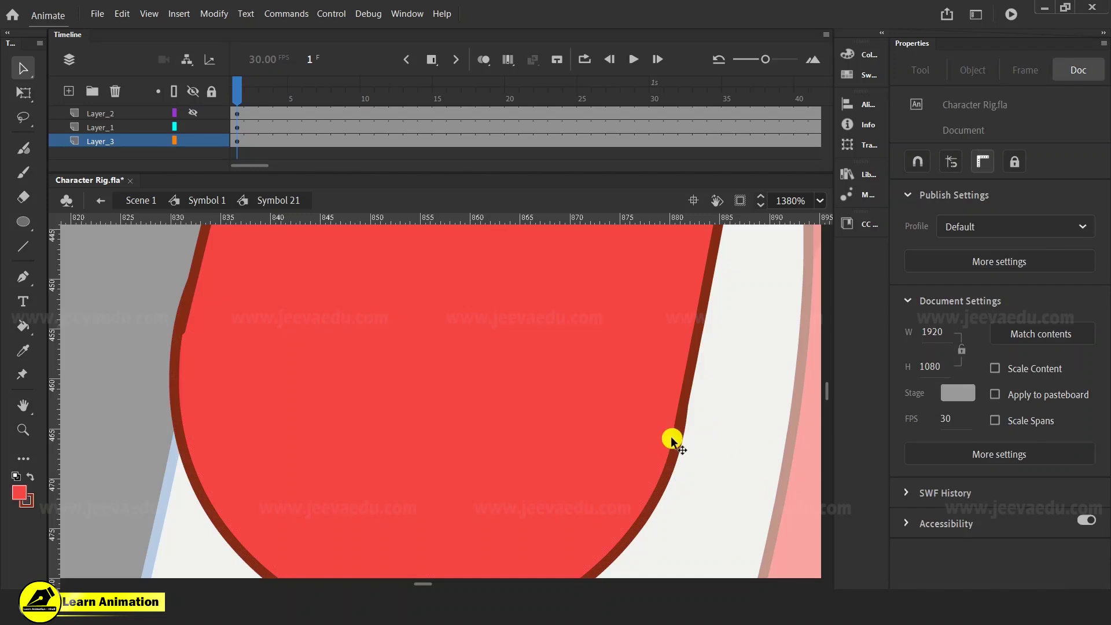
# - Scale the elbow circle down to 99% and shift it slightly against the upper arm's edges
pyautogui.doubleClick(568, 491)
pyautogui.hotkey('ctrl', 'alt', 's')
pyautogui.write('99')
pyautogui.press('Return')
pyautogui.moveTo(634, 490); pyautogui.dragTo(645, 491)
pyautogui.click(710, 478)
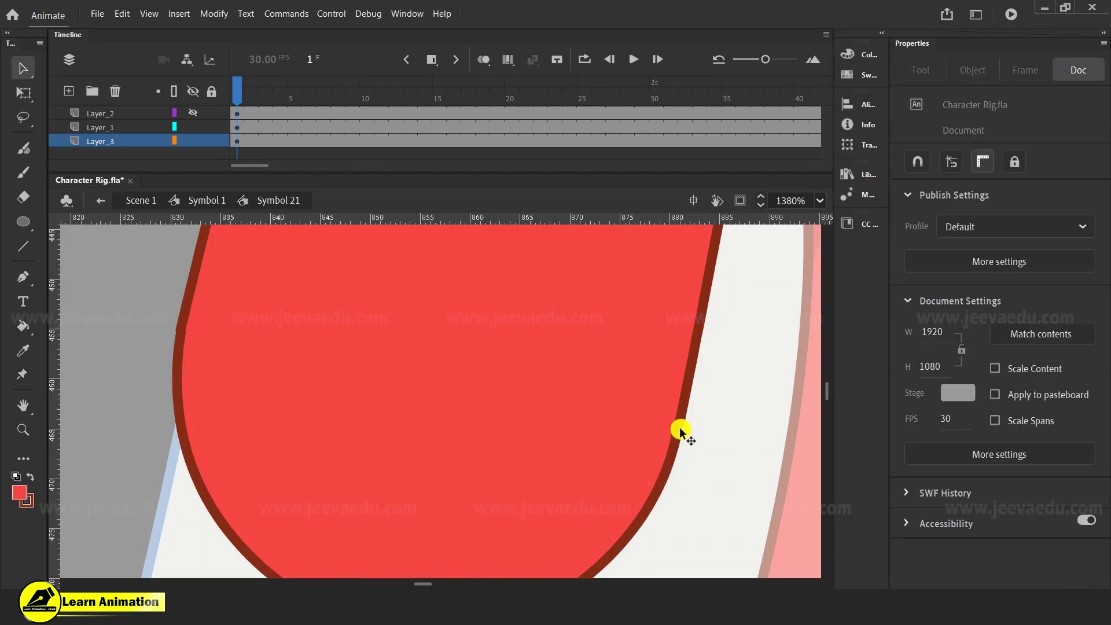
# - Reapply a 101% scale to the elbow circle with Scale and Rotate
pyautogui.click(439, 507)
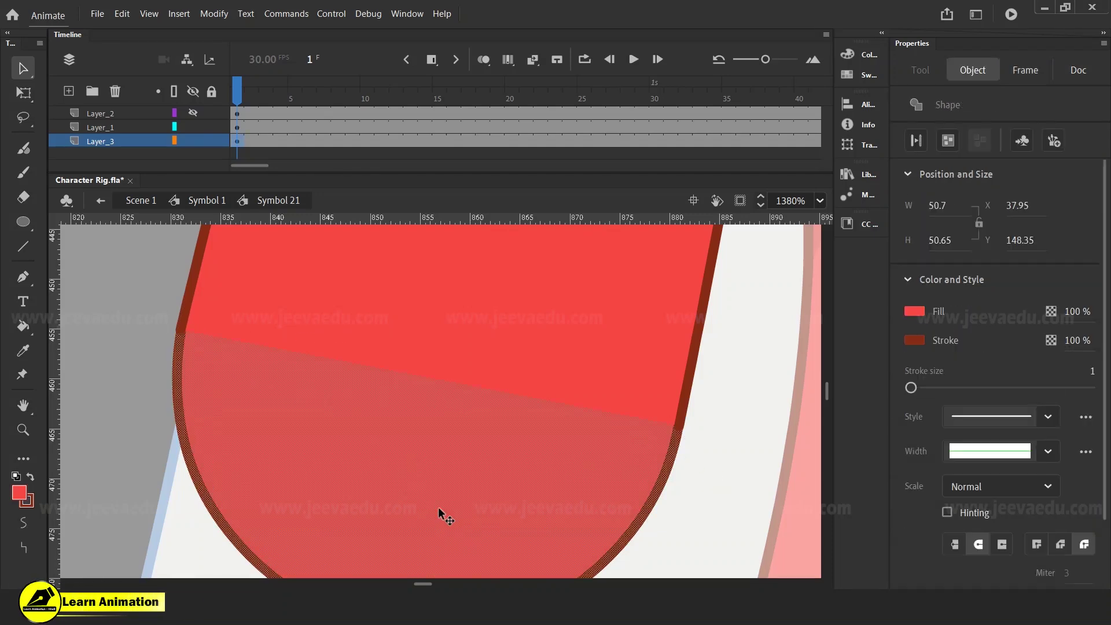
pyautogui.hotkey('ctrl', 'alt', 's')
pyautogui.write('101')
pyautogui.press('Return')
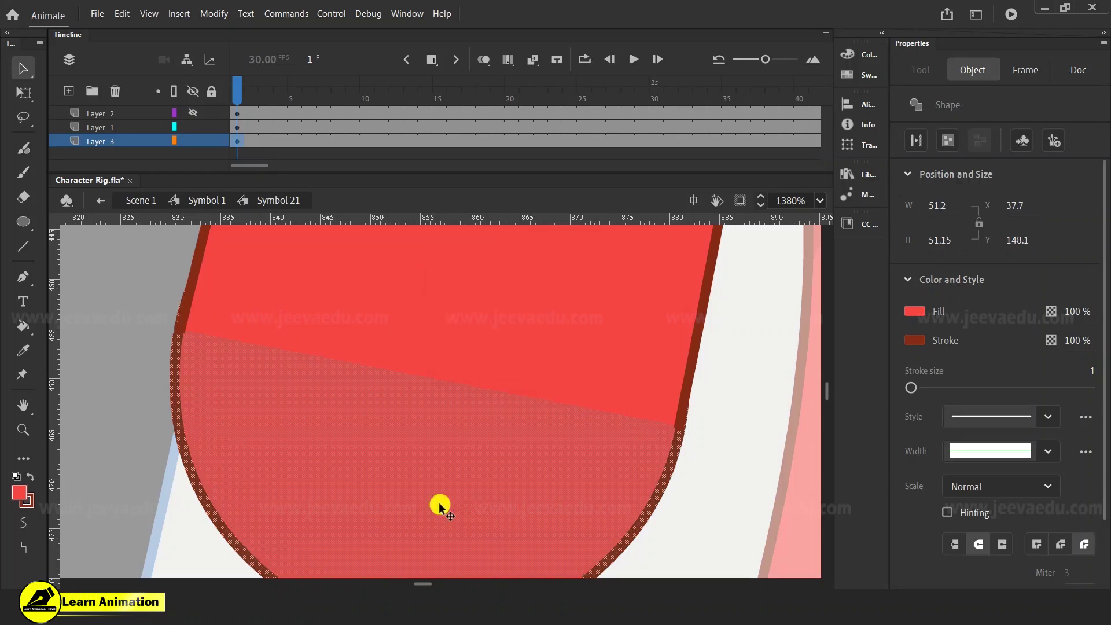
pyautogui.click(722, 407)
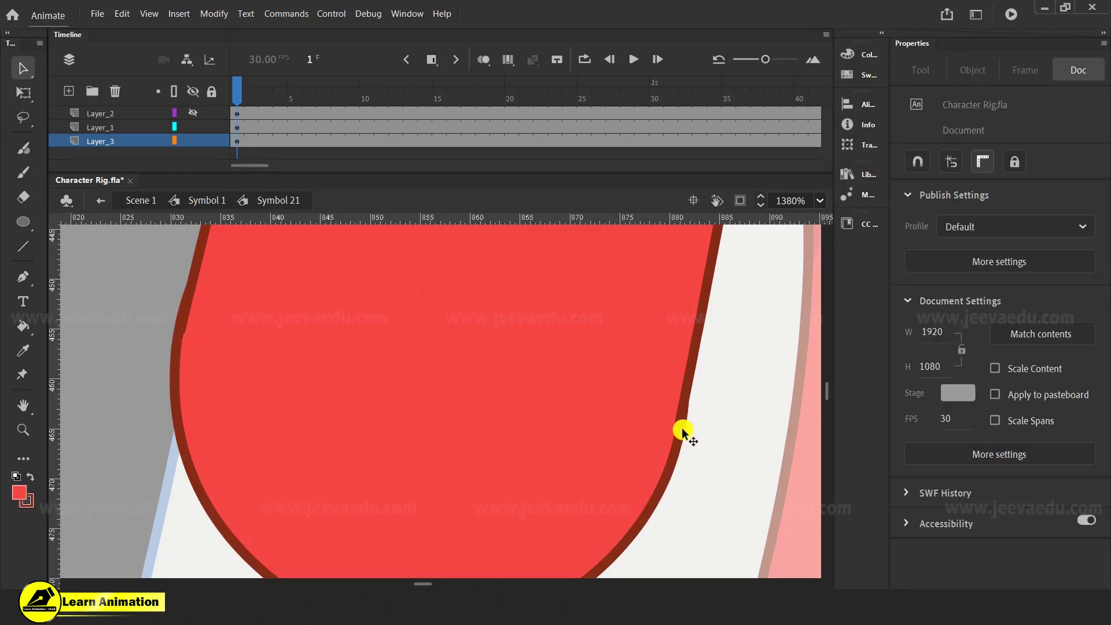
# - Convert the elbow circle with its outline to a graphic symbol
pyautogui.click(474, 464)
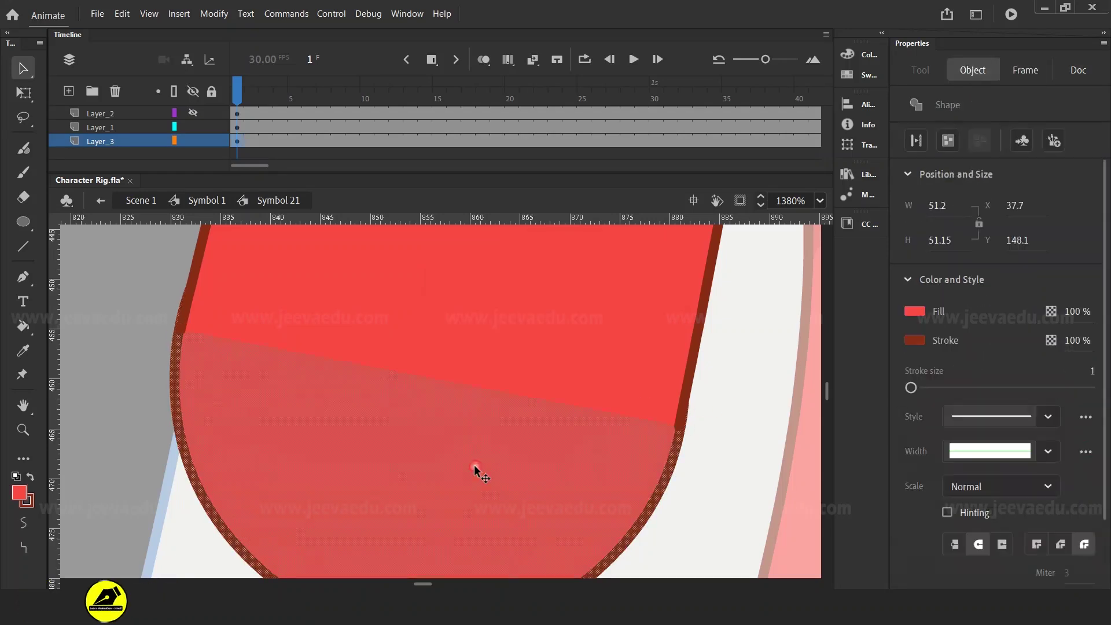
pyautogui.press('q')
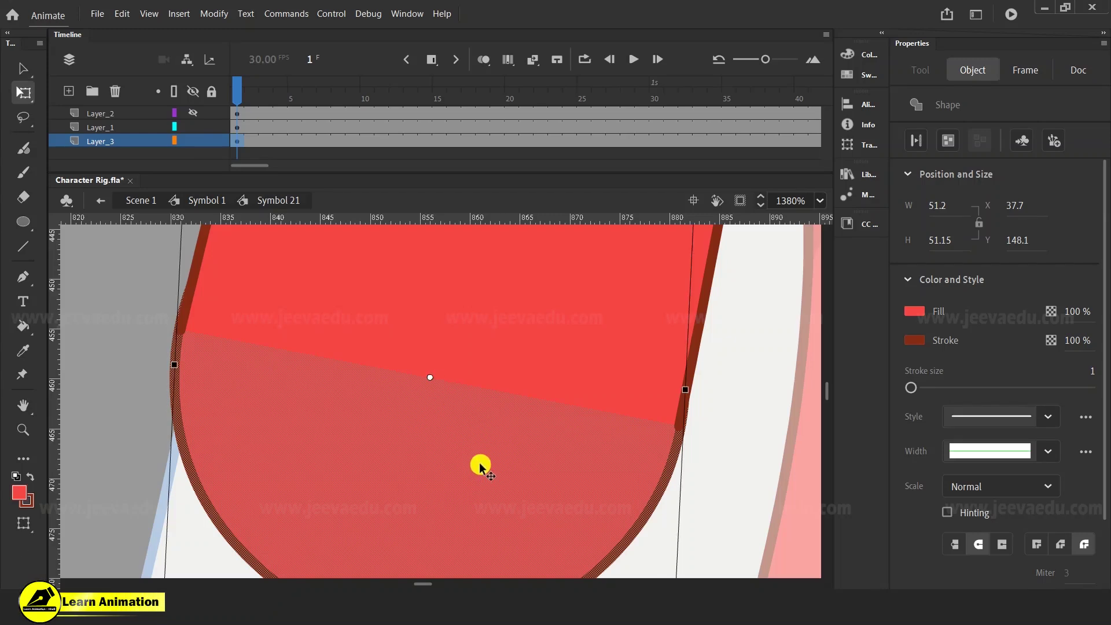
pyautogui.press('F8')
pyautogui.click(611, 152)
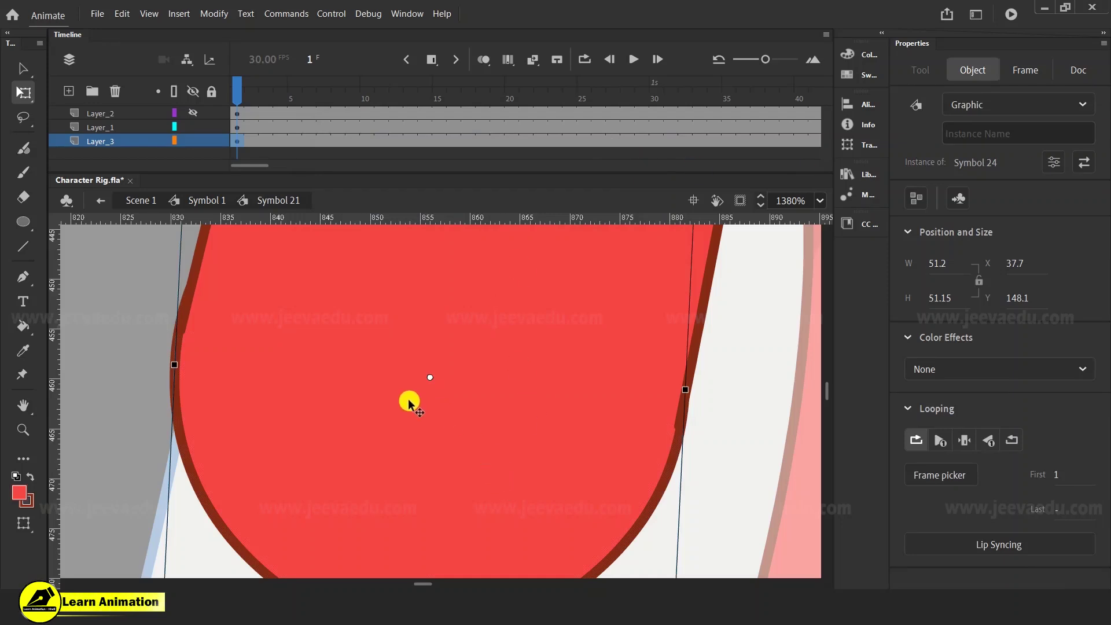
# - Hide the upper arm's layer, Layer_1, and show the forearm's layer, Layer_2
pyautogui.press('z')
pyautogui.keyDown('alt'); pyautogui.click(457, 427); pyautogui.keyUp('alt')
pyautogui.keyDown('alt'); pyautogui.click(457, 427); pyautogui.keyUp('alt')
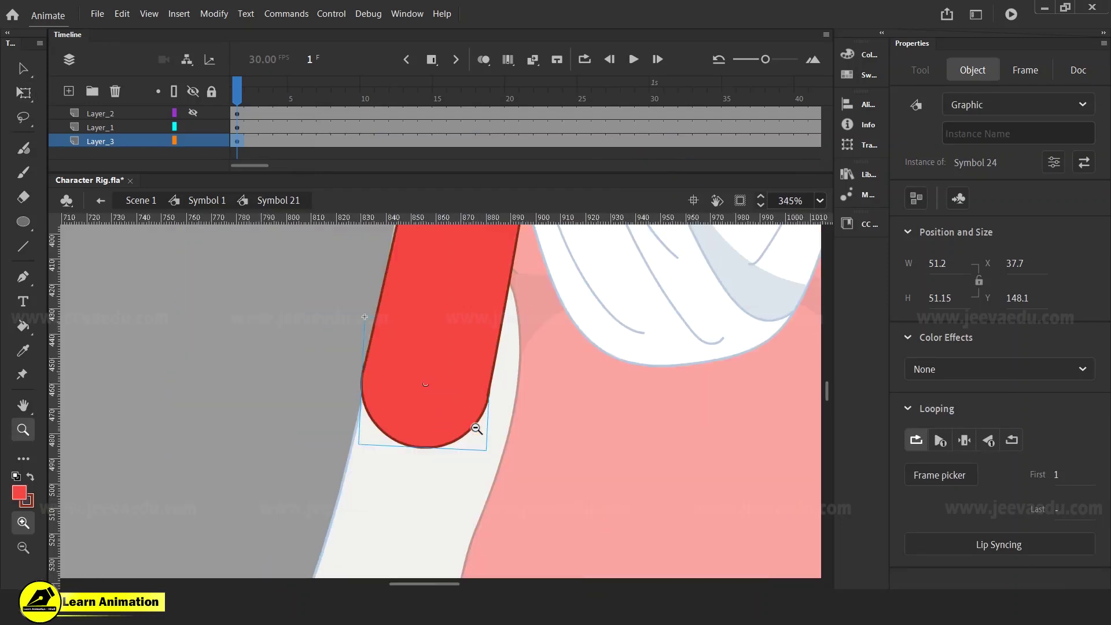
pyautogui.scroll(1, 566, 457)
pyautogui.press('v')
pyautogui.click(541, 434)
pyautogui.click(468, 330)
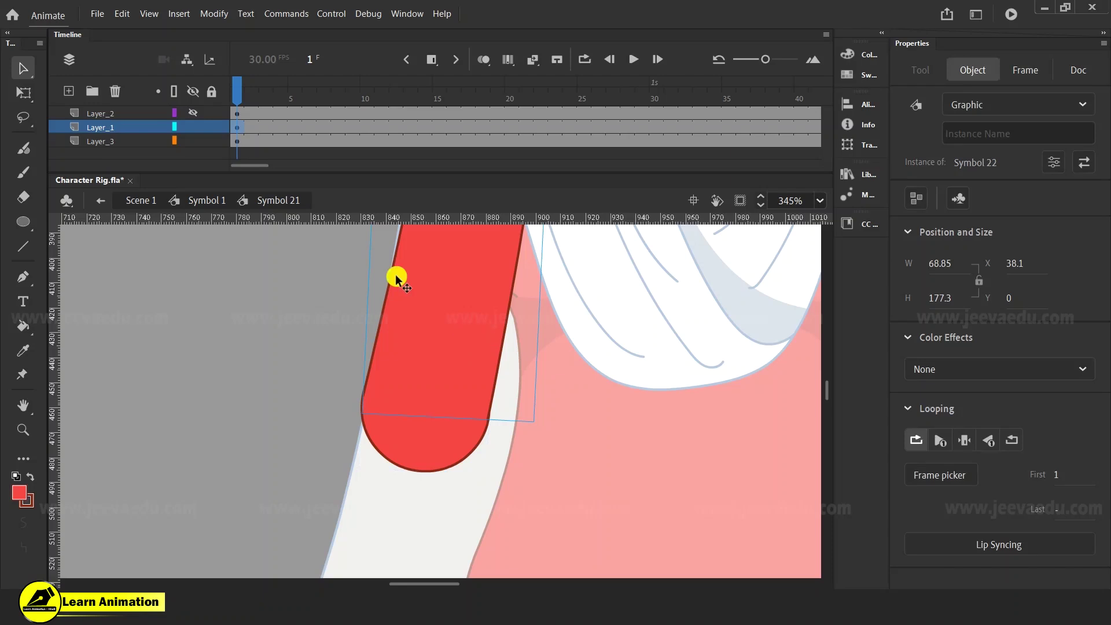
pyautogui.click(192, 126)
pyautogui.click(193, 114)
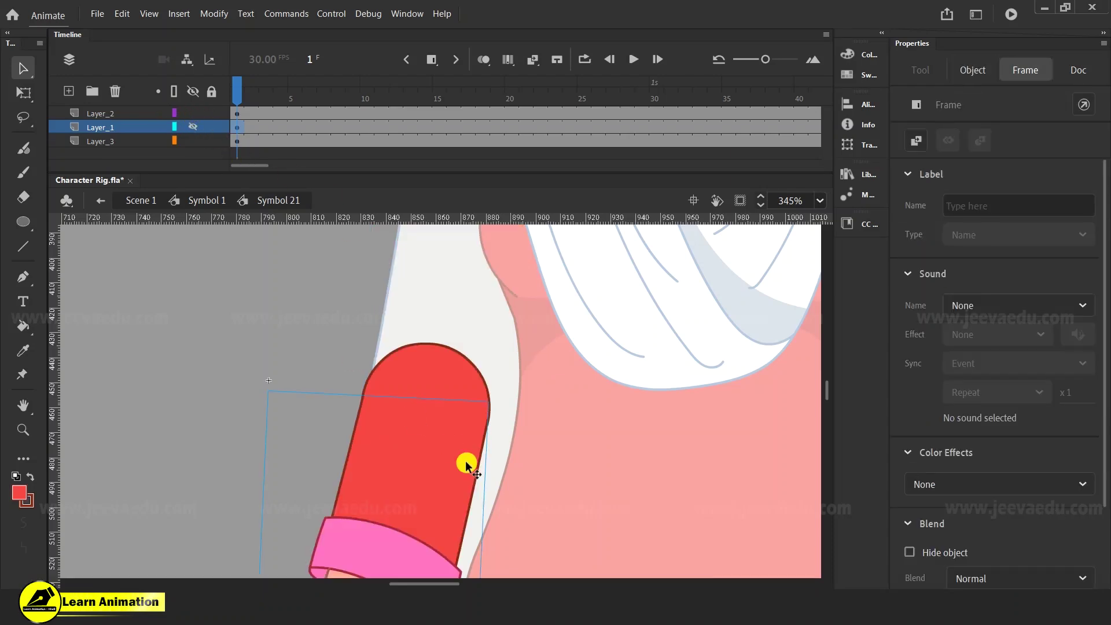
# - Examine the bounds and pivots of the elbow circle and the forearm symbol with Free Transform
pyautogui.click(437, 387)
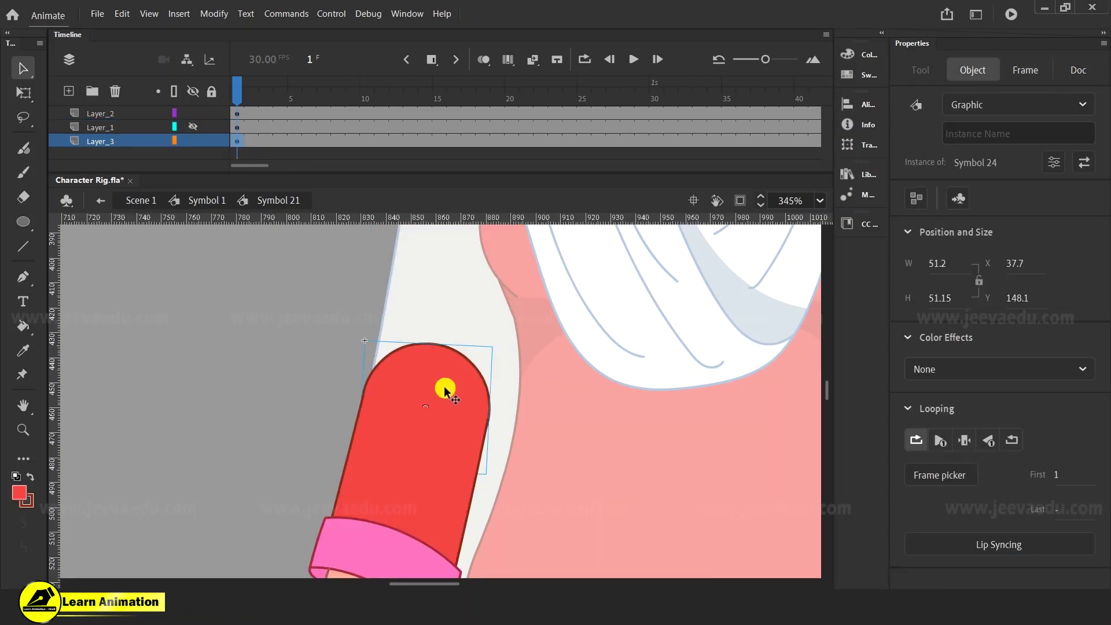
pyautogui.press('q')
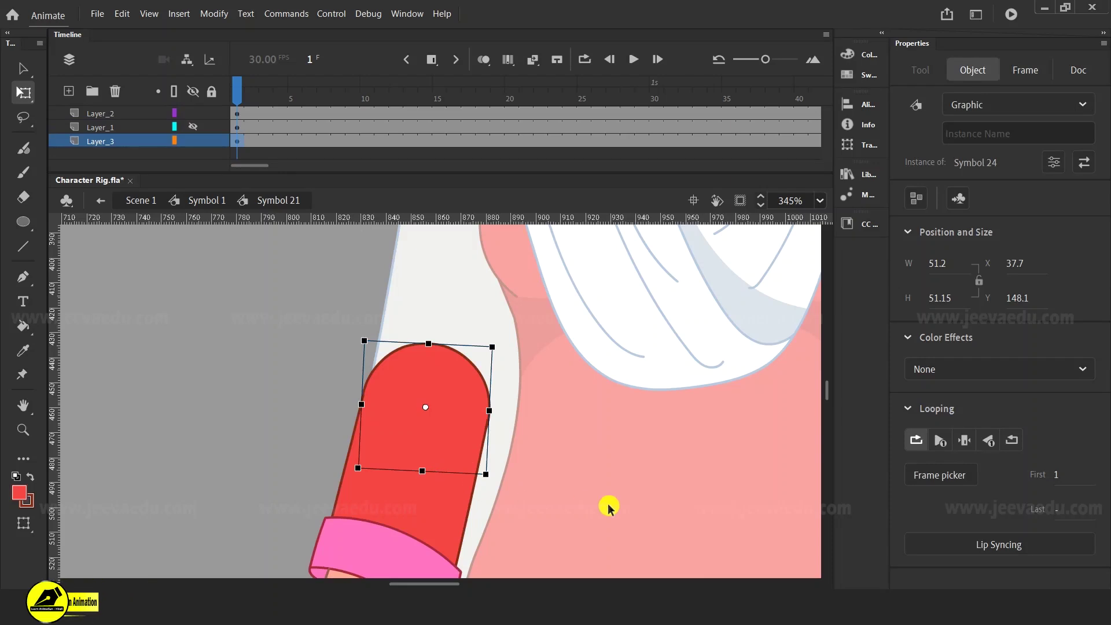
pyautogui.moveTo(582, 504); pyautogui.dragTo(609, 398)
pyautogui.press('z')
pyautogui.keyDown('alt'); pyautogui.click(412, 407); pyautogui.keyUp('alt')
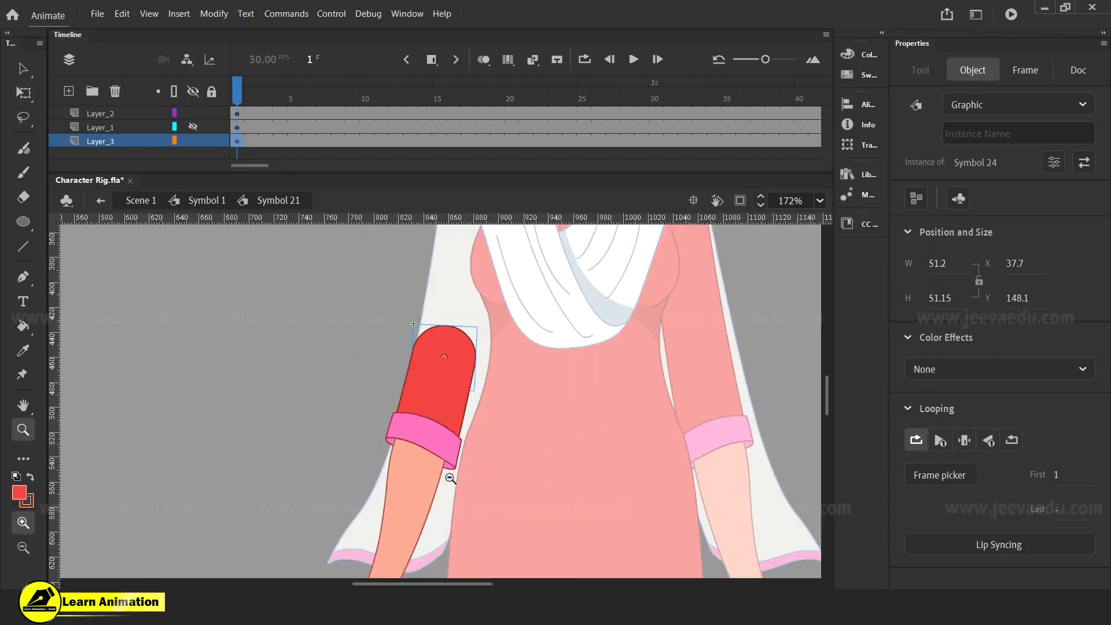
pyautogui.keyDown('alt'); pyautogui.click(450, 478); pyautogui.keyUp('alt')
pyautogui.press('v')
pyautogui.click(427, 407)
pyautogui.click(442, 443)
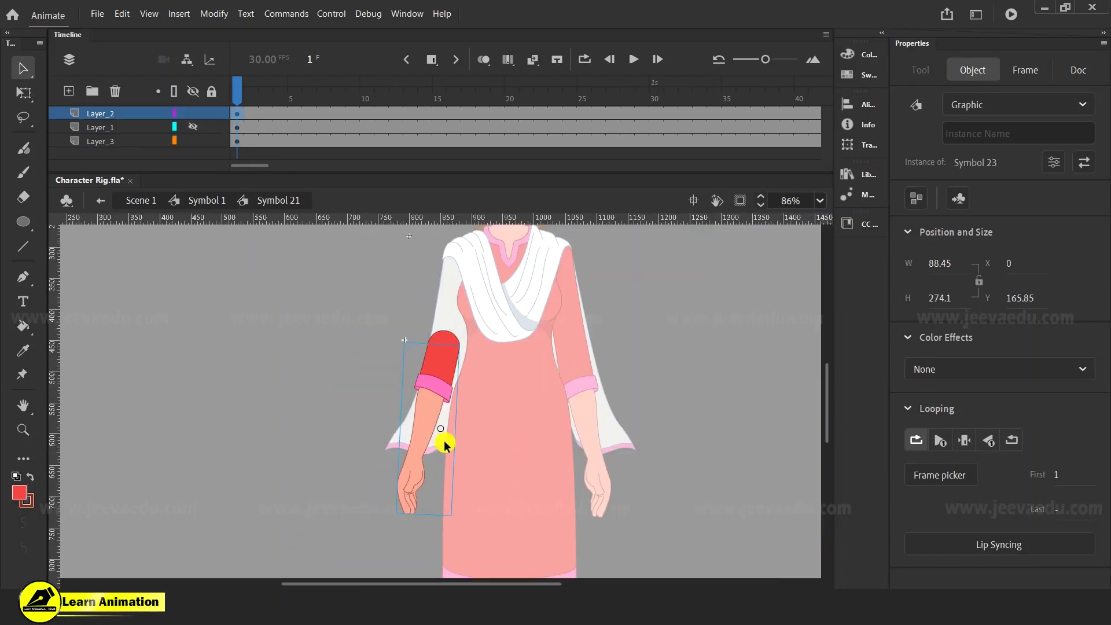
pyautogui.press('q')
pyautogui.click(445, 341)
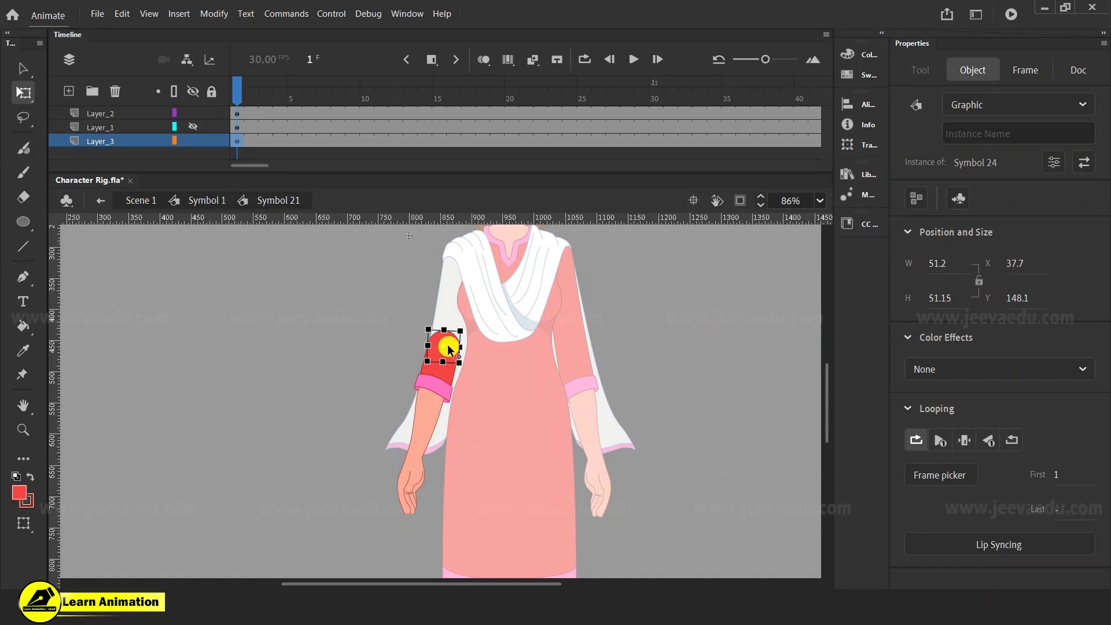
pyautogui.click(438, 414)
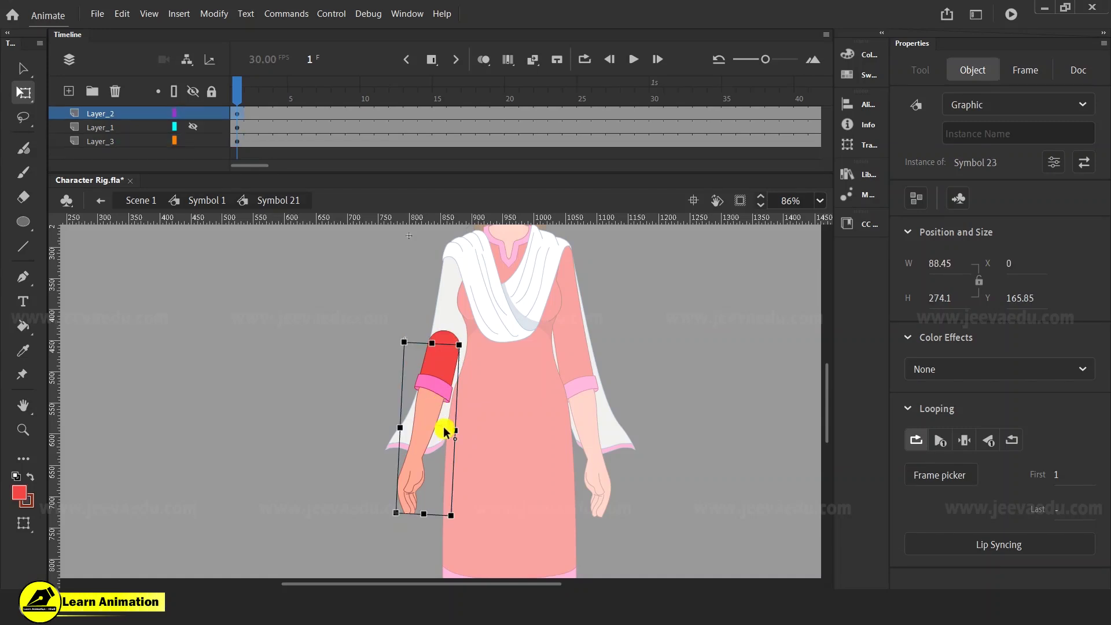
# - Place a horizontal ruler guide across the top of the elbow circle and remove it again
pyautogui.press('z')
pyautogui.click(453, 369)
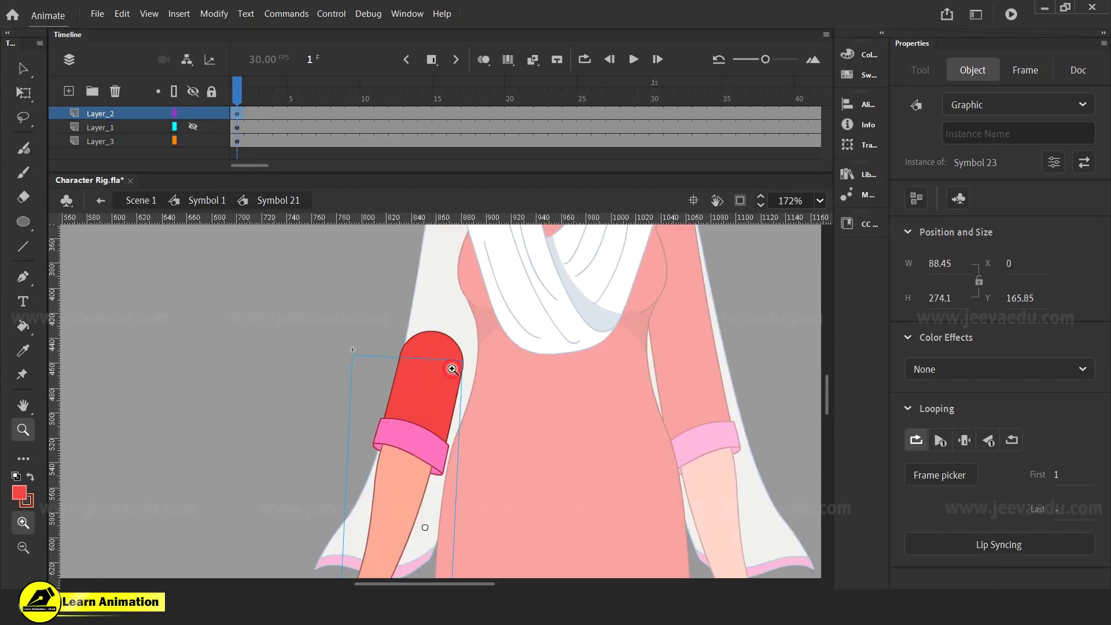
pyautogui.moveTo(464, 416); pyautogui.dragTo(460, 399)
pyautogui.moveTo(473, 219); pyautogui.dragTo(488, 319)
pyautogui.press('v')
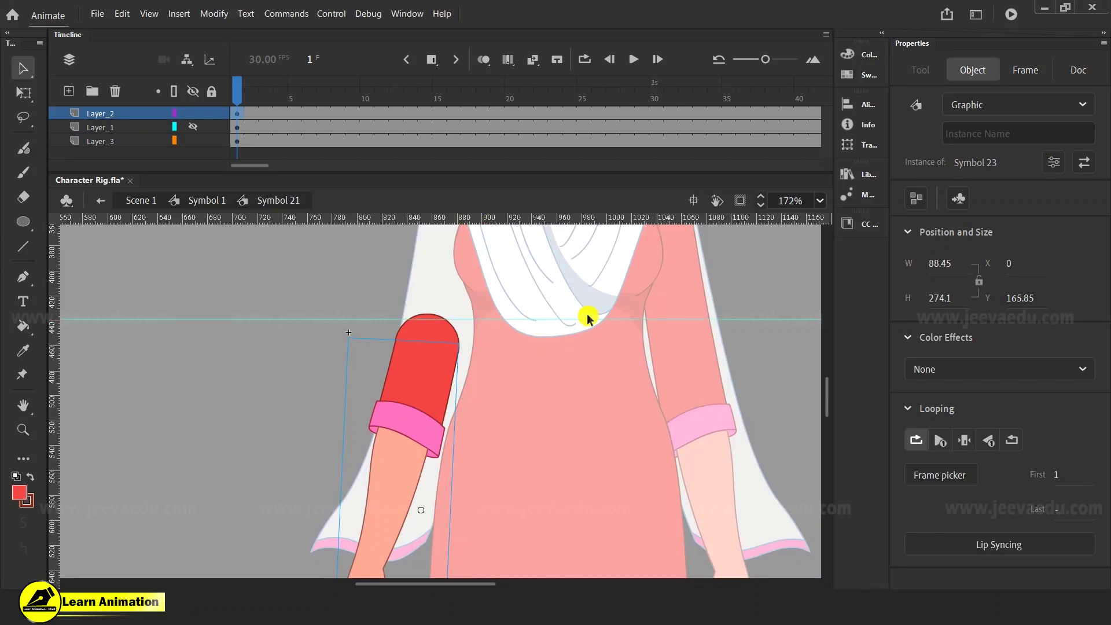
pyautogui.moveTo(589, 318); pyautogui.dragTo(598, 220)
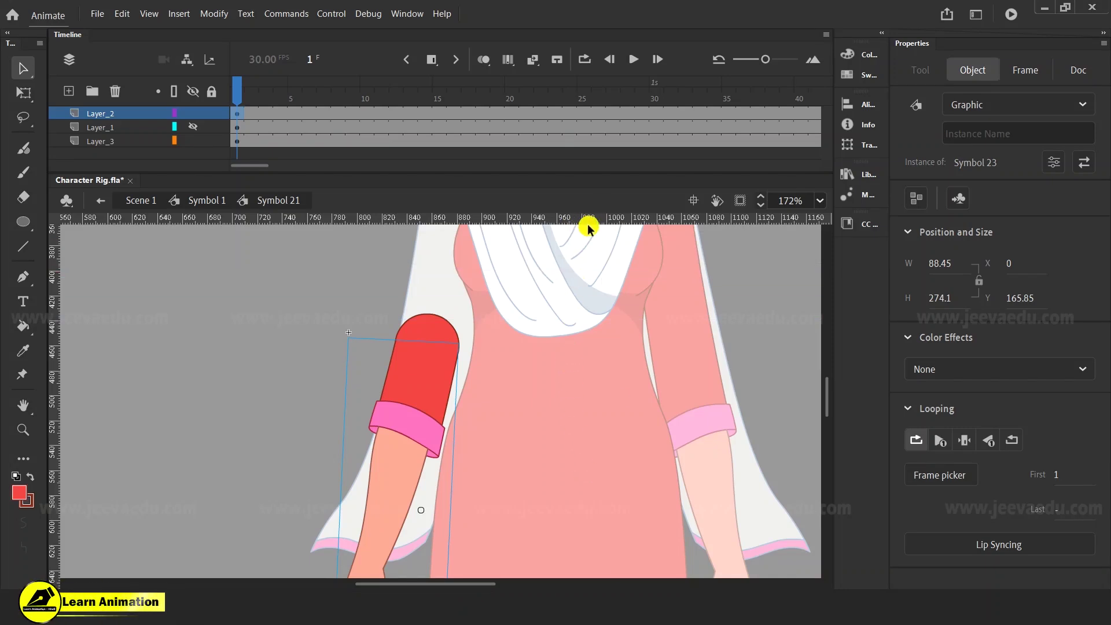
# - Hide the stage rulers and show them again
pyautogui.rightClick(656, 302)
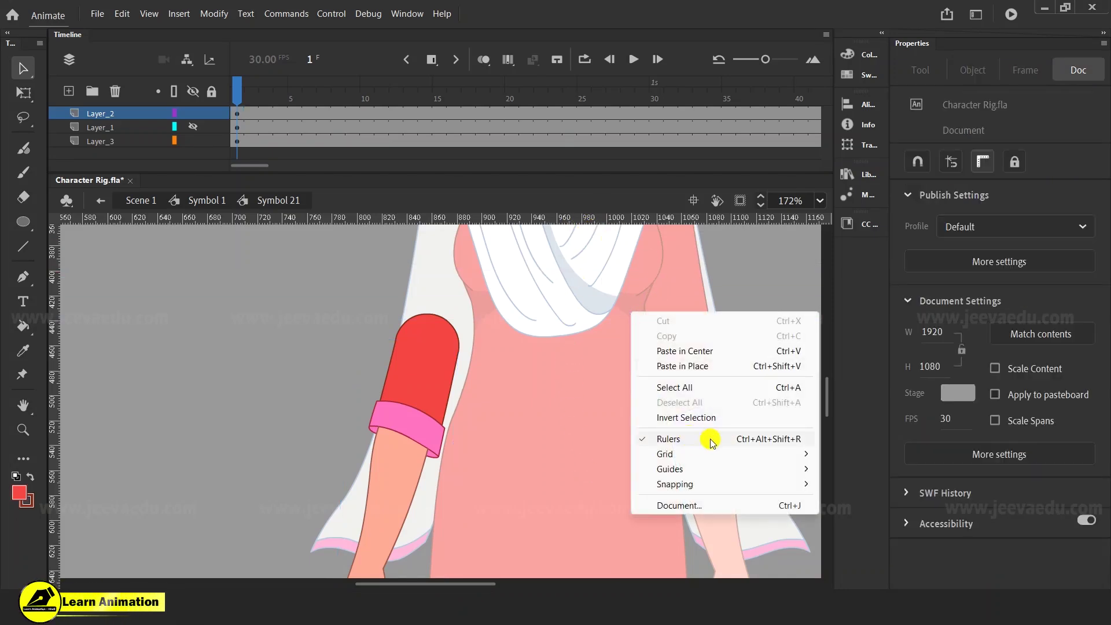
pyautogui.click(750, 443)
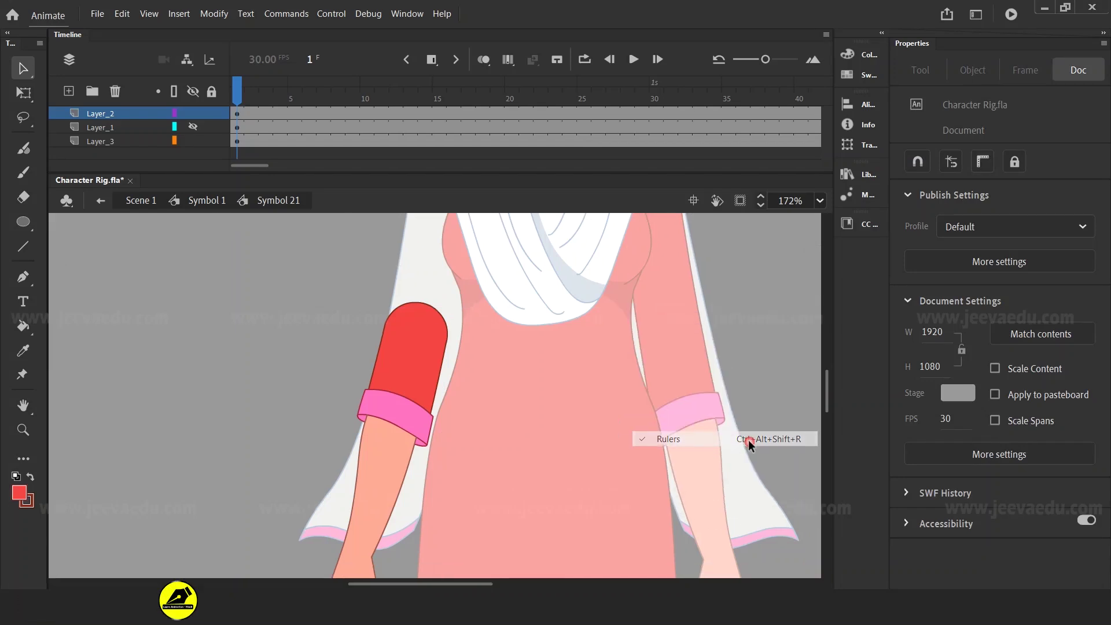
pyautogui.rightClick(606, 325)
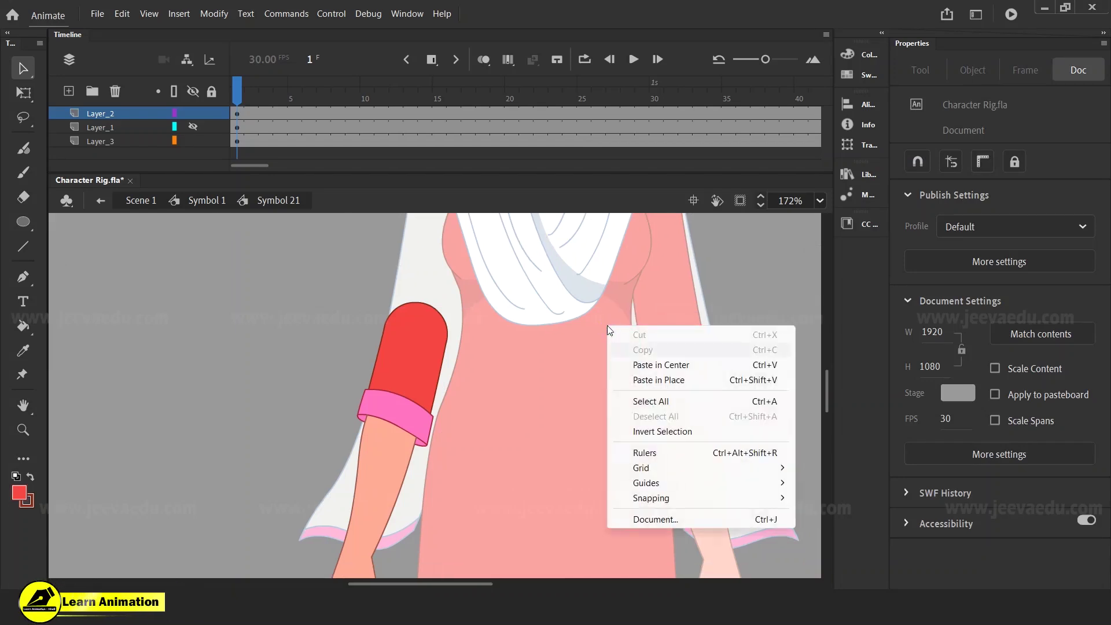
pyautogui.click(678, 457)
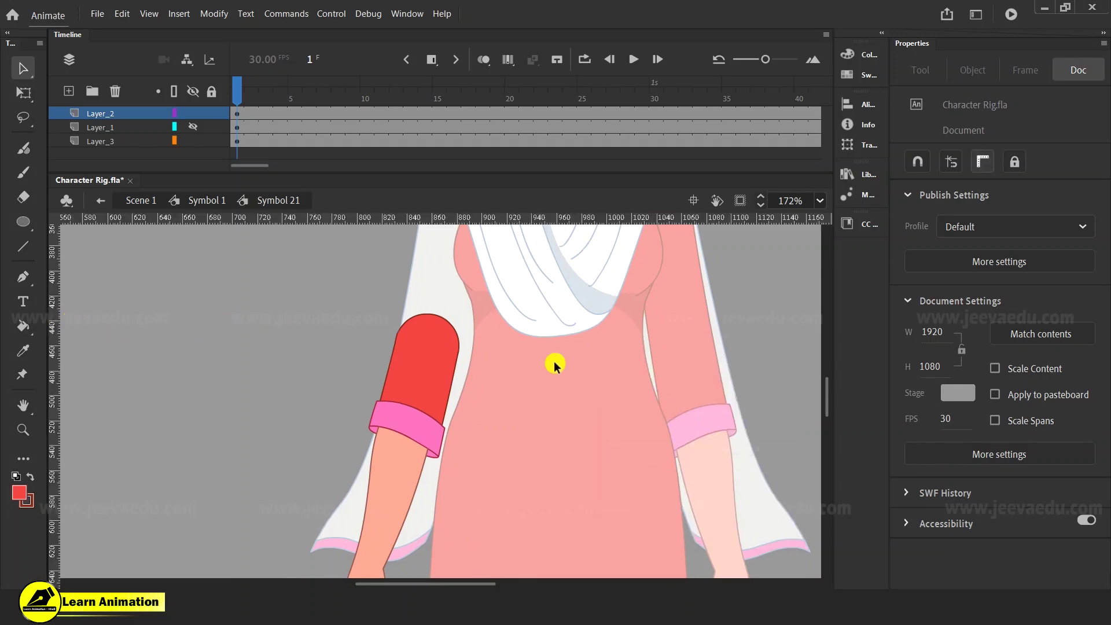
# - Try to move the forearm symbol's pivot onto the centre of the elbow circle with Free Transform
pyautogui.click(413, 437)
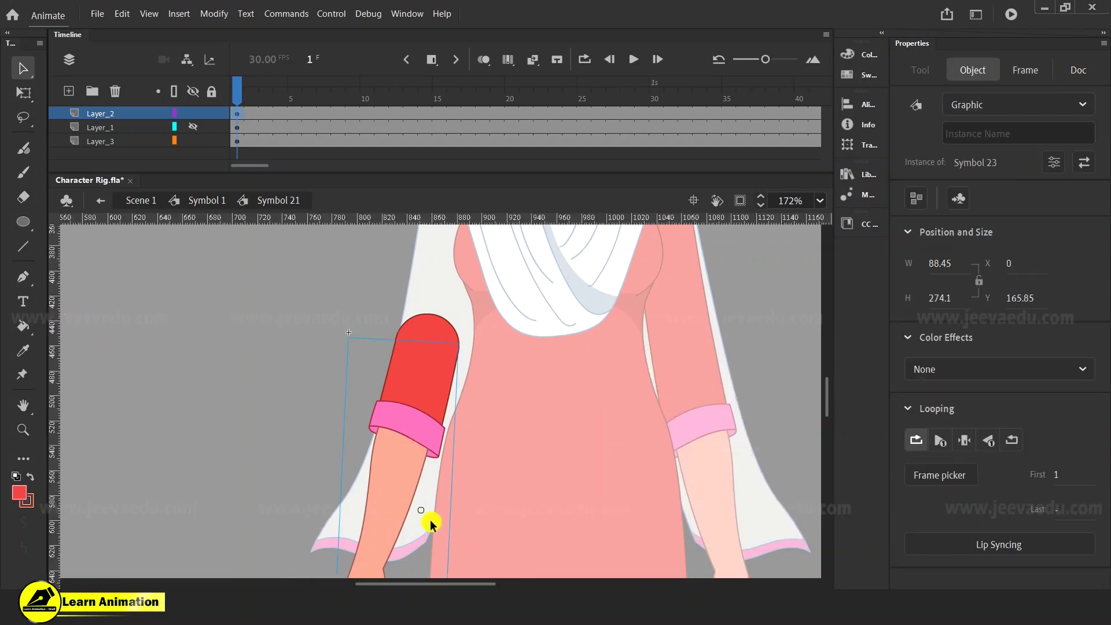
pyautogui.click(437, 335)
pyautogui.click(414, 453)
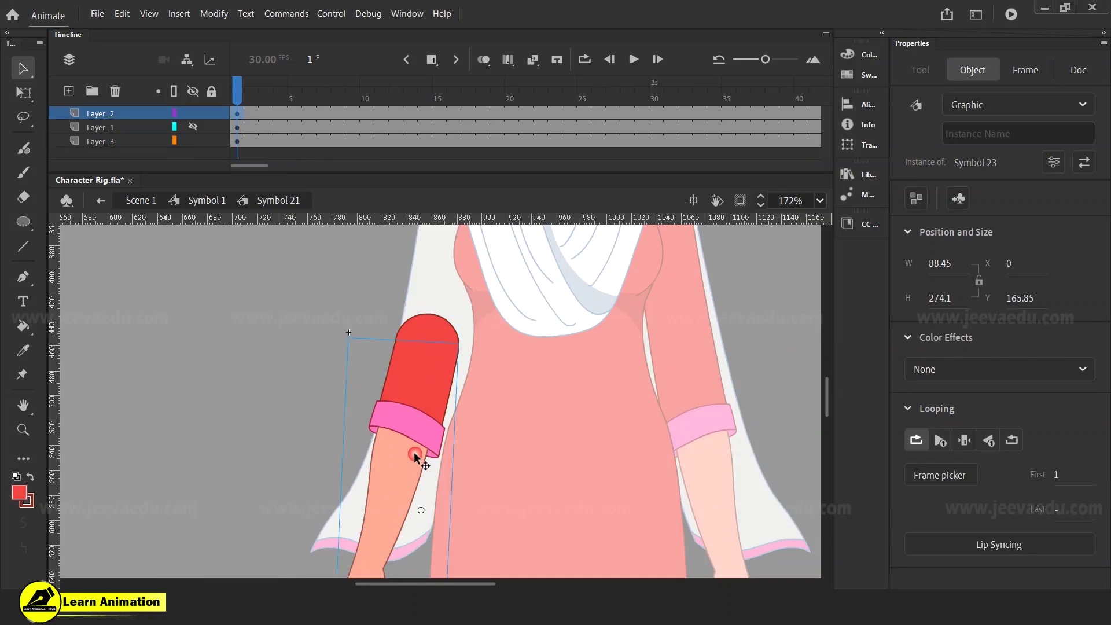
pyautogui.press('q')
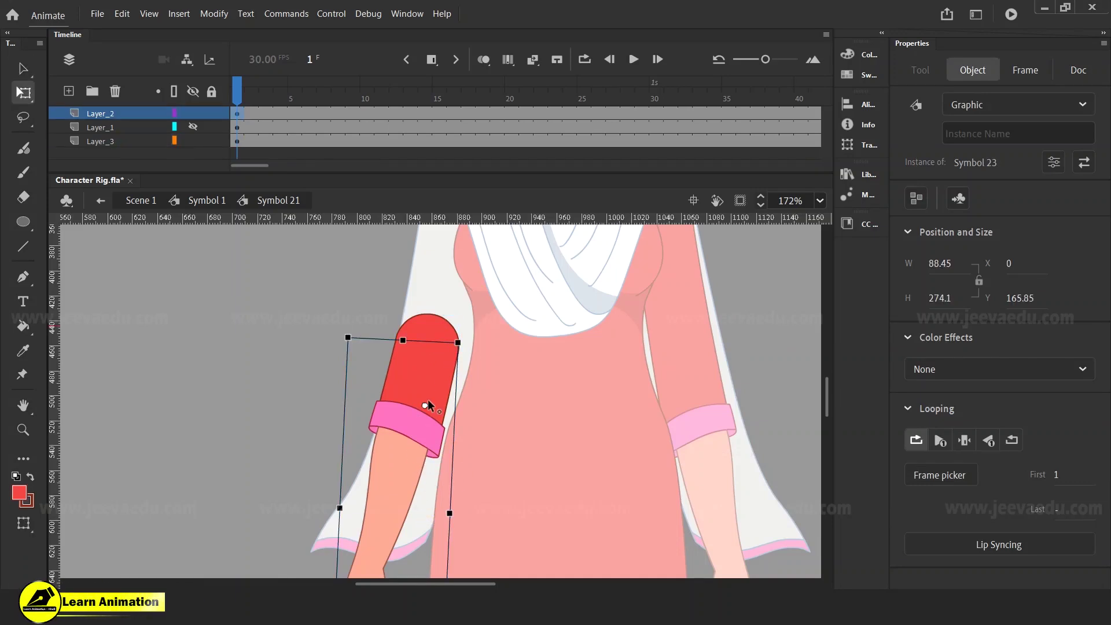
pyautogui.press('z')
pyautogui.click(426, 344)
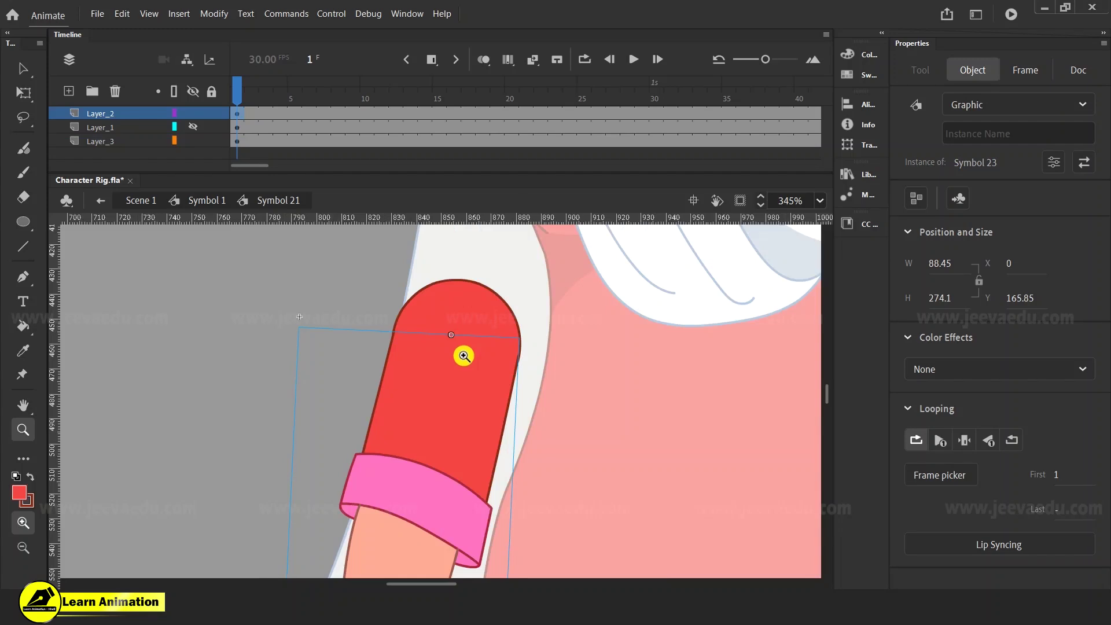
pyautogui.click(460, 355)
pyautogui.press('q')
pyautogui.click(459, 333)
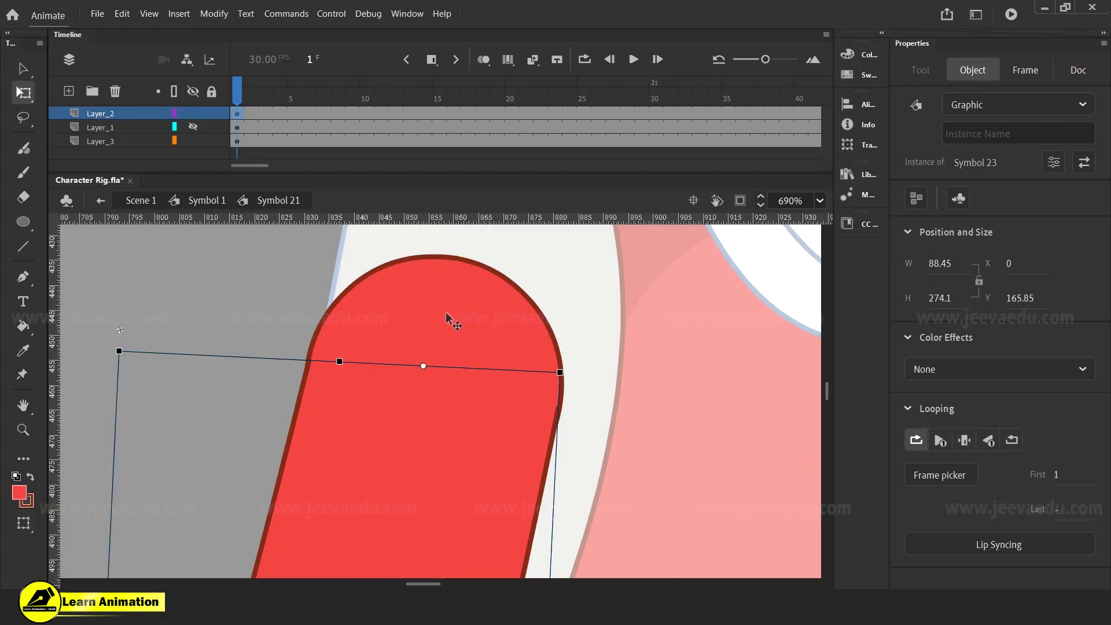
pyautogui.click(449, 377)
pyautogui.click(382, 539)
pyautogui.moveTo(424, 366); pyautogui.dragTo(436, 375)
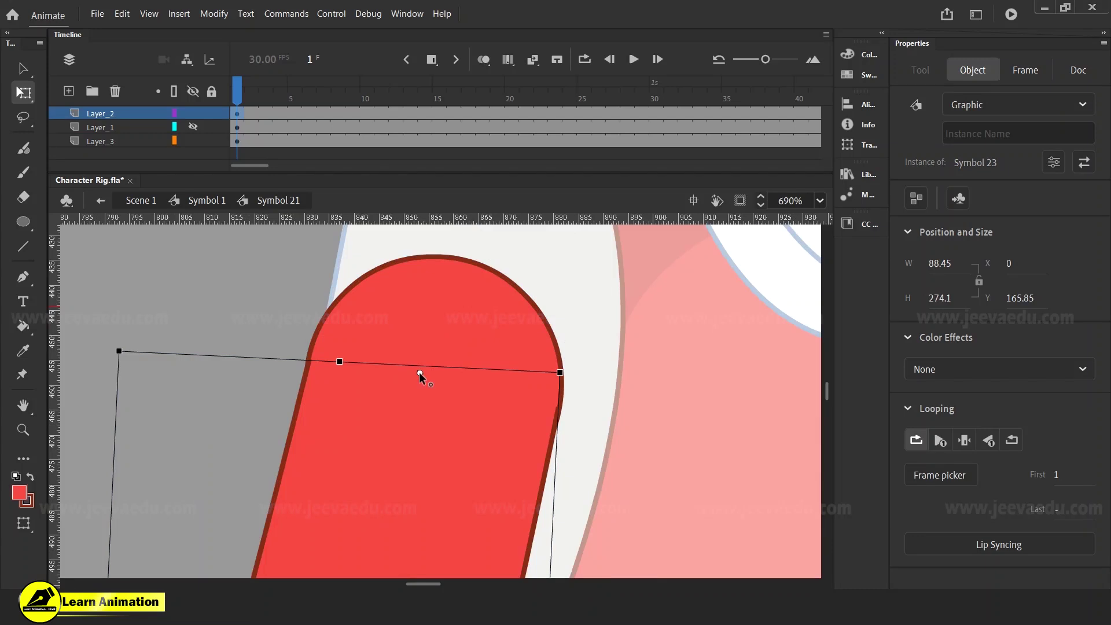
pyautogui.click(449, 319)
pyautogui.click(964, 214)
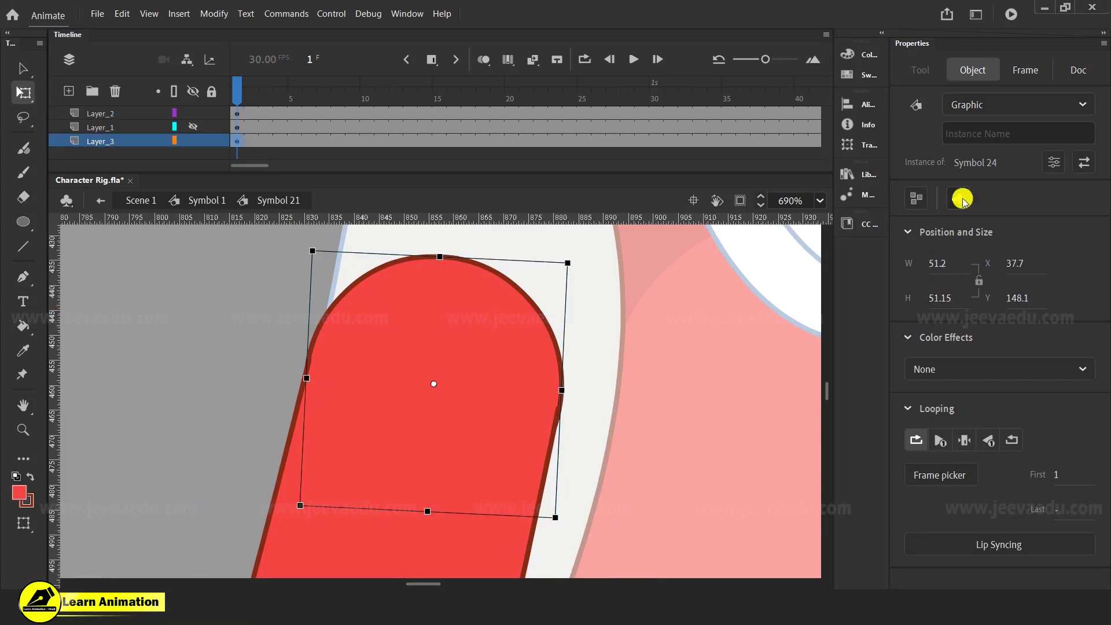
# - Turn on object snapping for the document and snap the forearm symbol's pivot to the centre of the elbow circle
pyautogui.click(1079, 72)
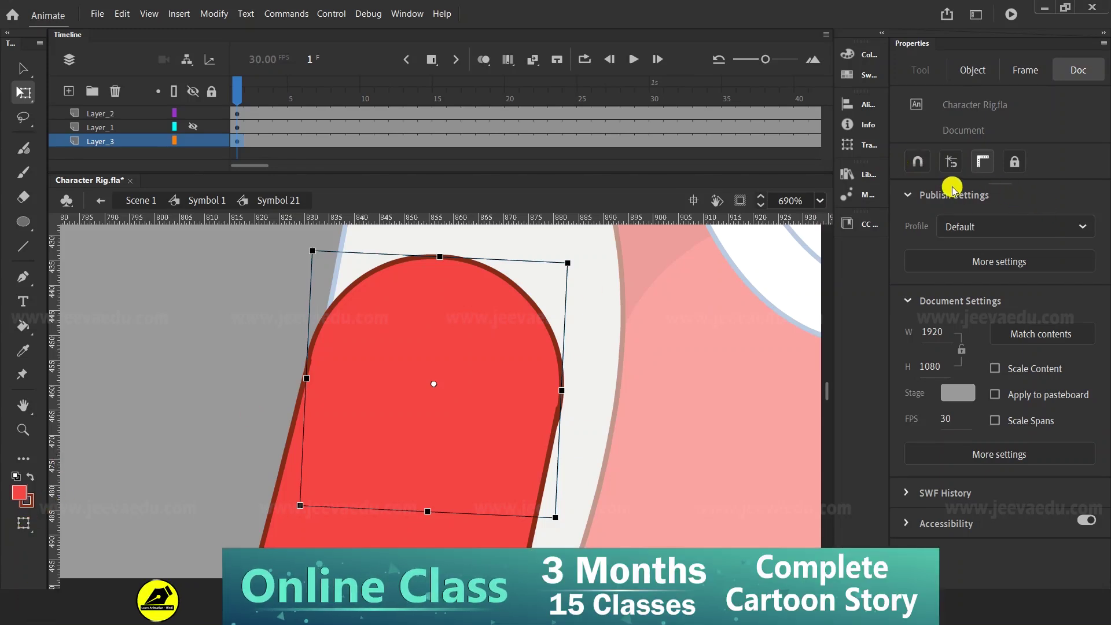
pyautogui.click(916, 164)
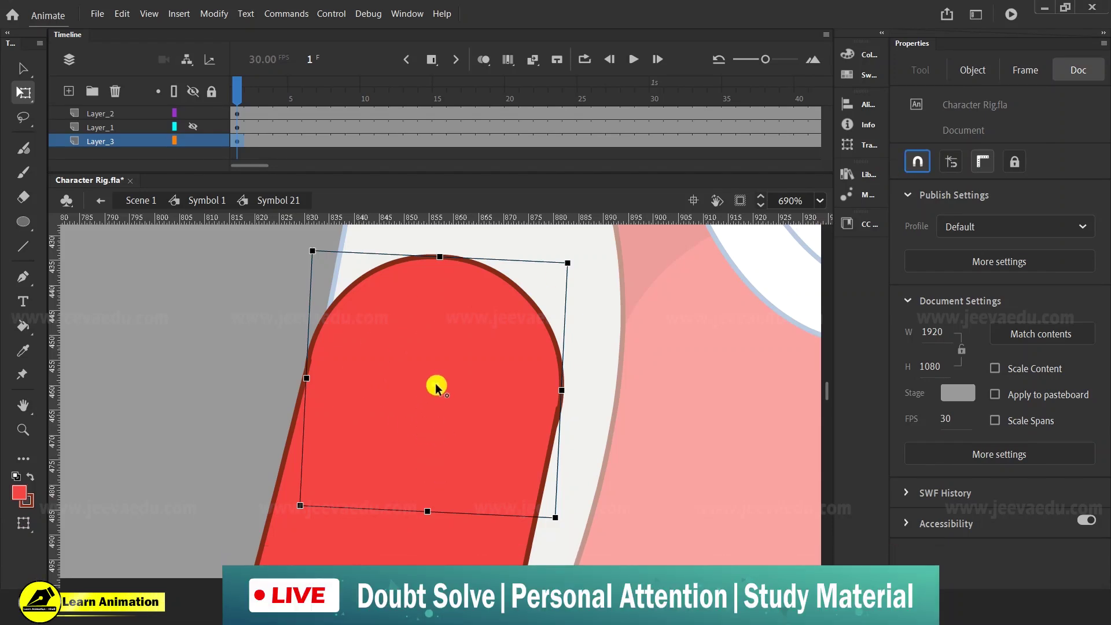
pyautogui.click(417, 554)
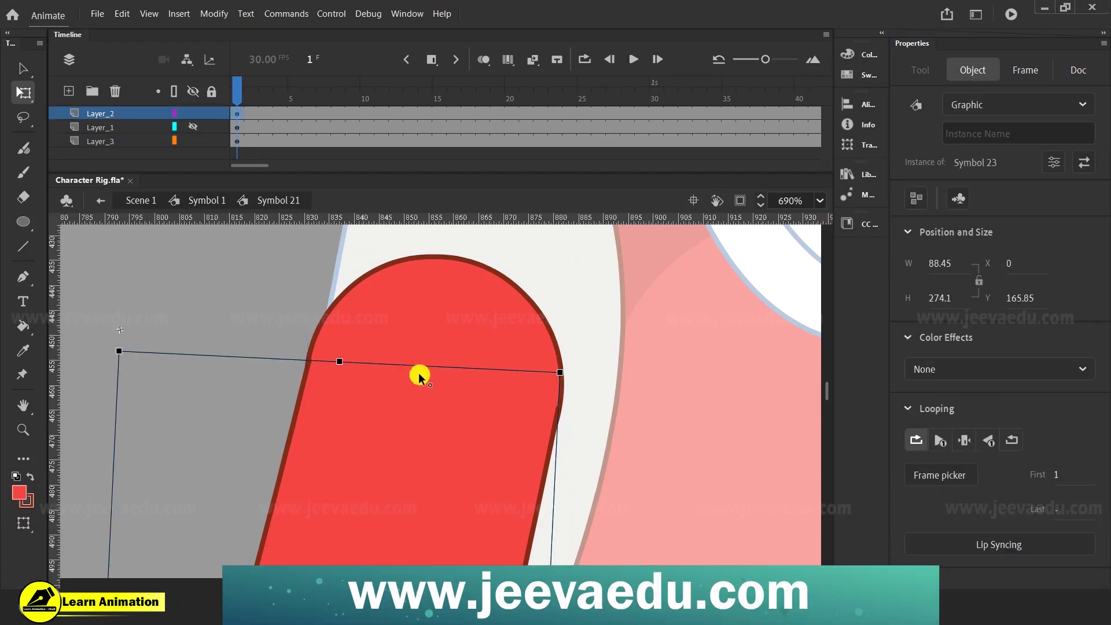
pyautogui.moveTo(433, 379); pyautogui.dragTo(432, 383)
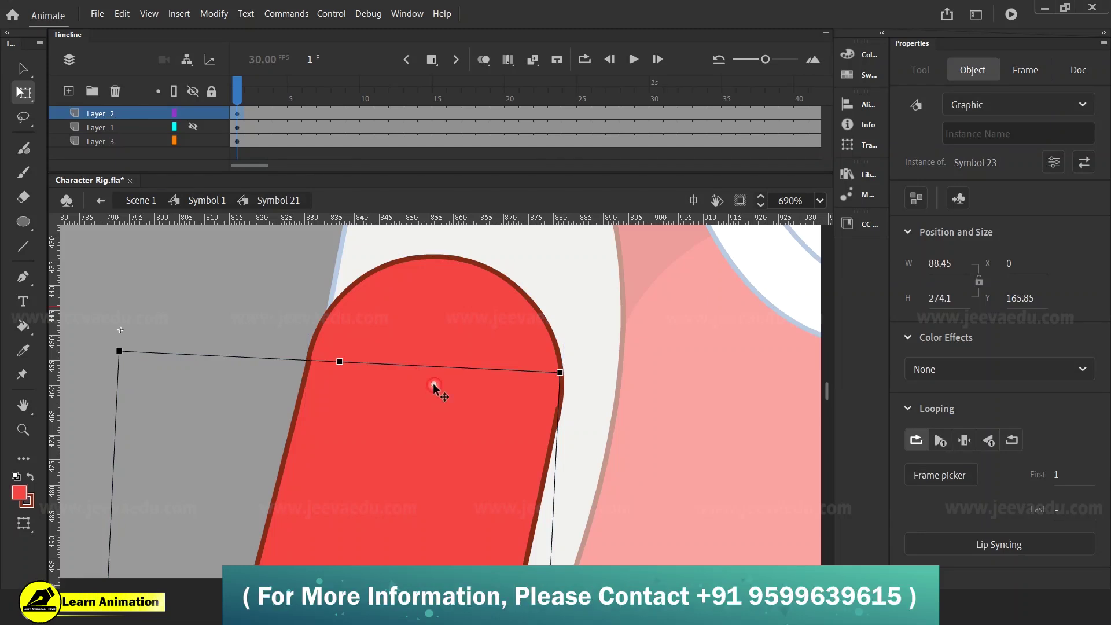
# - Compare the pivot positions of the elbow circle and the forearm symbol by selecting each in turn
pyautogui.click(446, 340)
pyautogui.click(414, 508)
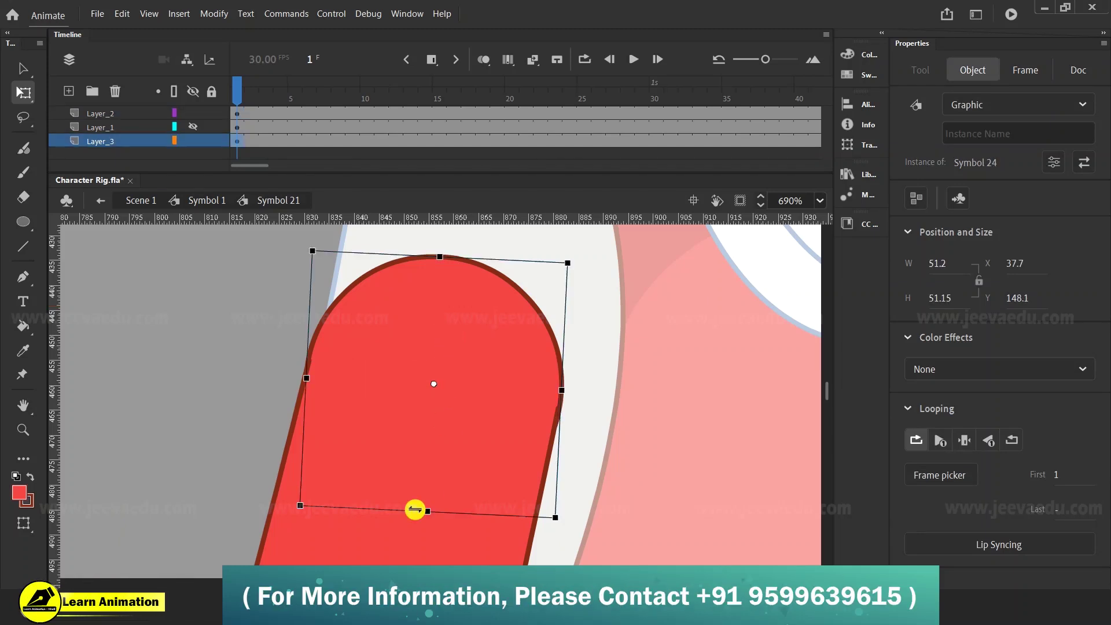
pyautogui.click(430, 372)
pyautogui.click(411, 539)
pyautogui.click(441, 347)
pyautogui.click(388, 542)
pyautogui.click(429, 347)
pyautogui.click(390, 538)
pyautogui.click(433, 350)
pyautogui.click(388, 533)
pyautogui.click(434, 376)
# - Rotate the forearm symbol about its elbow pivot so the forearm swings up and away from the body
pyautogui.press('z')
pyautogui.keyDown('alt'); pyautogui.click(449, 444); pyautogui.keyUp('alt')
pyautogui.keyDown('alt'); pyautogui.click(449, 446); pyautogui.keyUp('alt')
pyautogui.keyDown('alt'); pyautogui.click(447, 452); pyautogui.keyUp('alt')
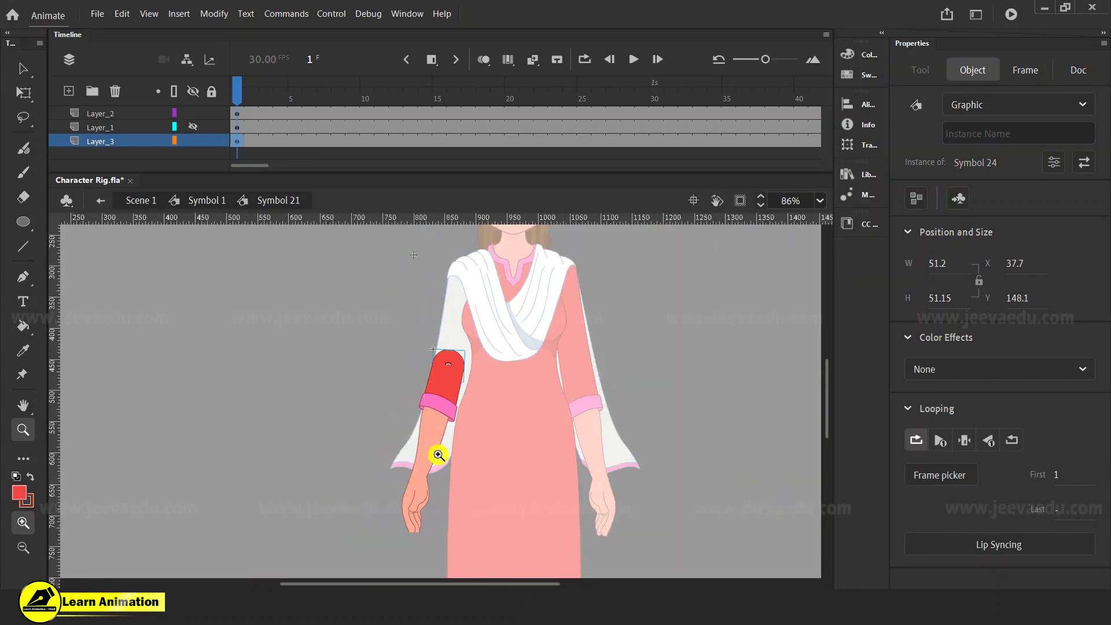
pyautogui.press('v')
pyautogui.click(430, 440)
pyautogui.press('q')
pyautogui.moveTo(404, 538); pyautogui.dragTo(286, 412)
# - Examine the outline of the elbow joint where the raised forearm meets the elbow circle
pyautogui.press('z')
pyautogui.click(463, 383)
pyautogui.click(463, 383)
pyautogui.click(463, 385)
pyautogui.moveTo(435, 461); pyautogui.dragTo(452, 466)
pyautogui.press('v')
pyautogui.click(404, 460)
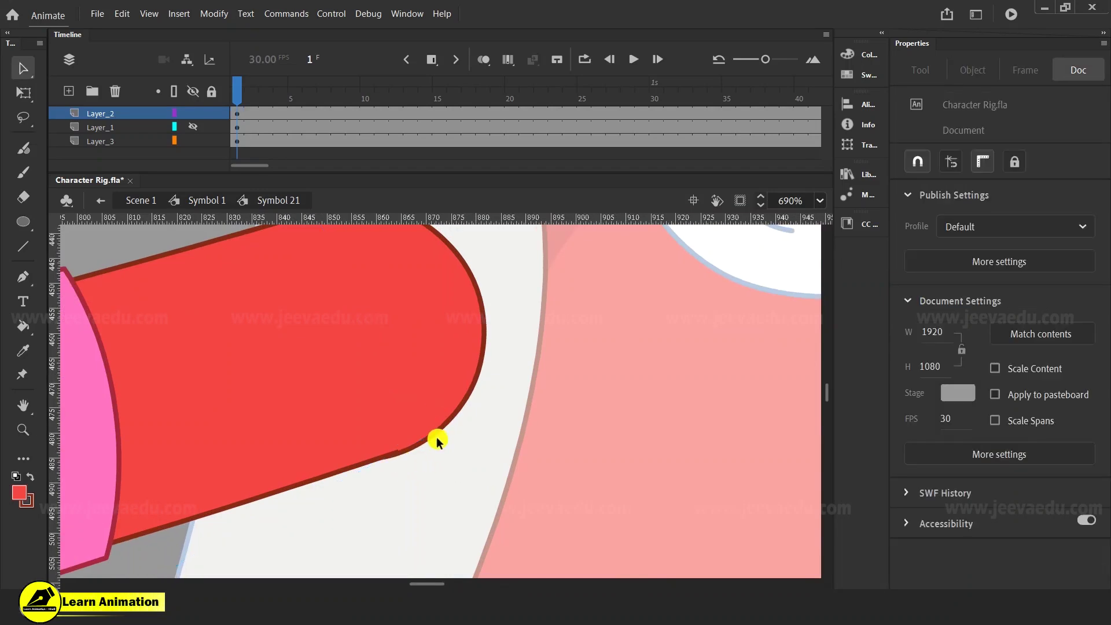
pyautogui.press('z')
pyautogui.keyDown('alt'); pyautogui.click(413, 451); pyautogui.keyUp('alt')
pyautogui.keyDown('alt'); pyautogui.click(413, 451); pyautogui.keyUp('alt')
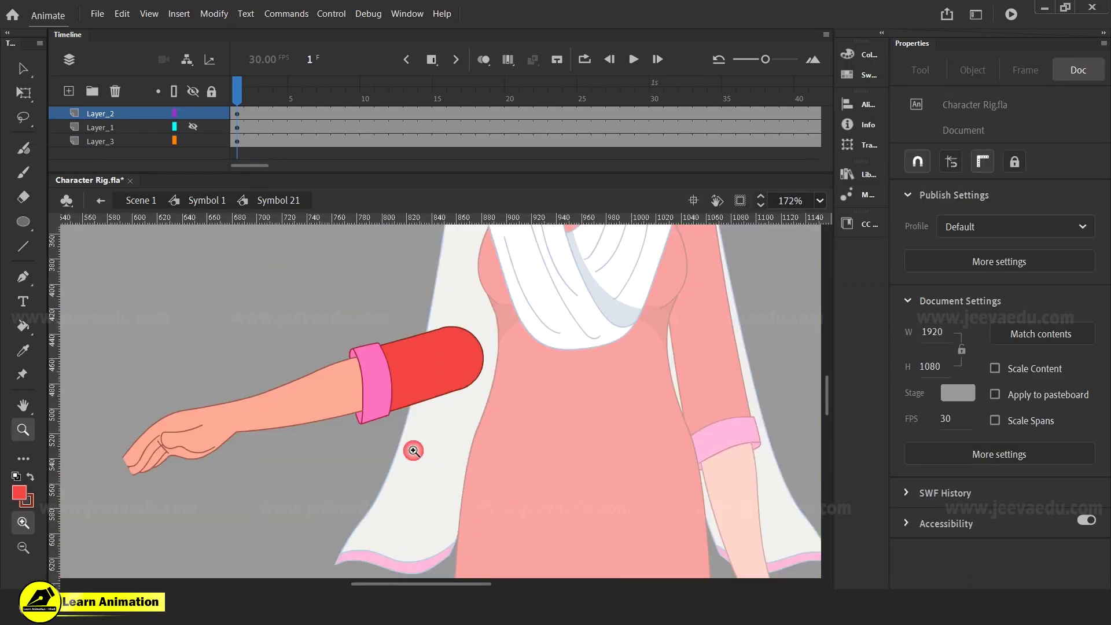
# - Show the upper arm's layer, Layer_1, and rotate the forearm slightly further up to test the elbow bend
pyautogui.click(193, 127)
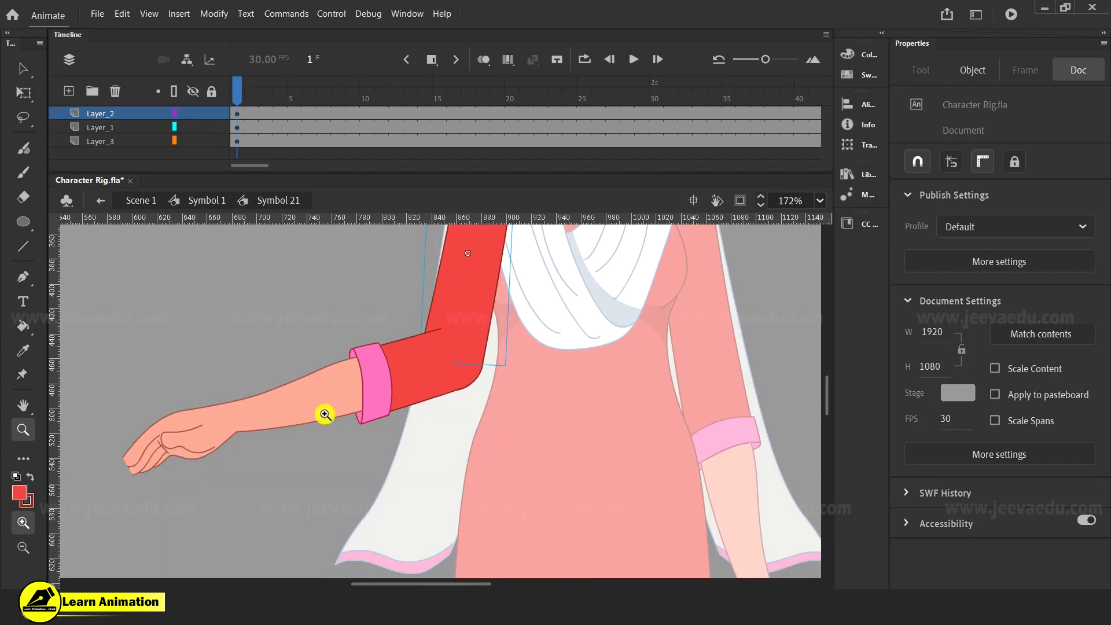
pyautogui.press('v')
pyautogui.click(355, 421)
pyautogui.press('q')
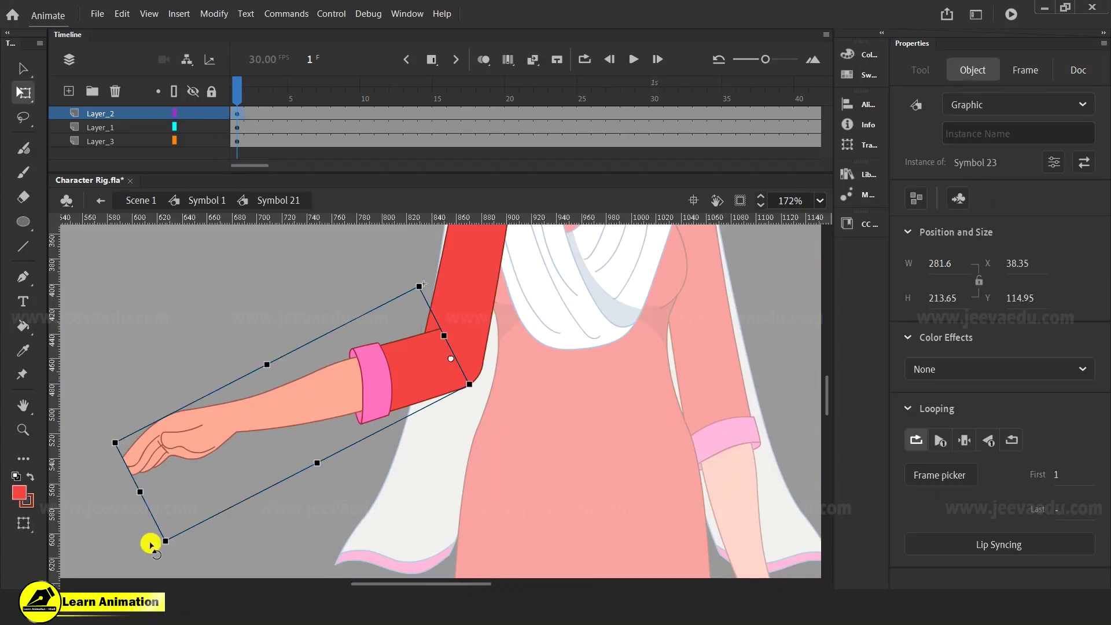
pyautogui.moveTo(165, 544); pyautogui.dragTo(370, 418)
pyautogui.click(584, 460)
pyautogui.click(475, 374)
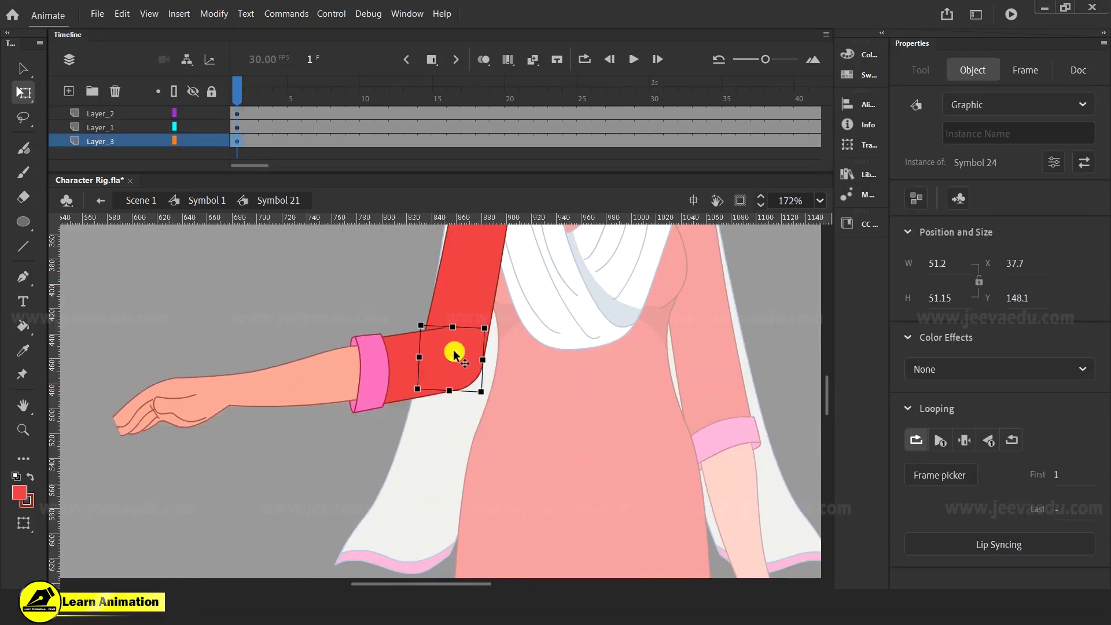
pyautogui.click(373, 370)
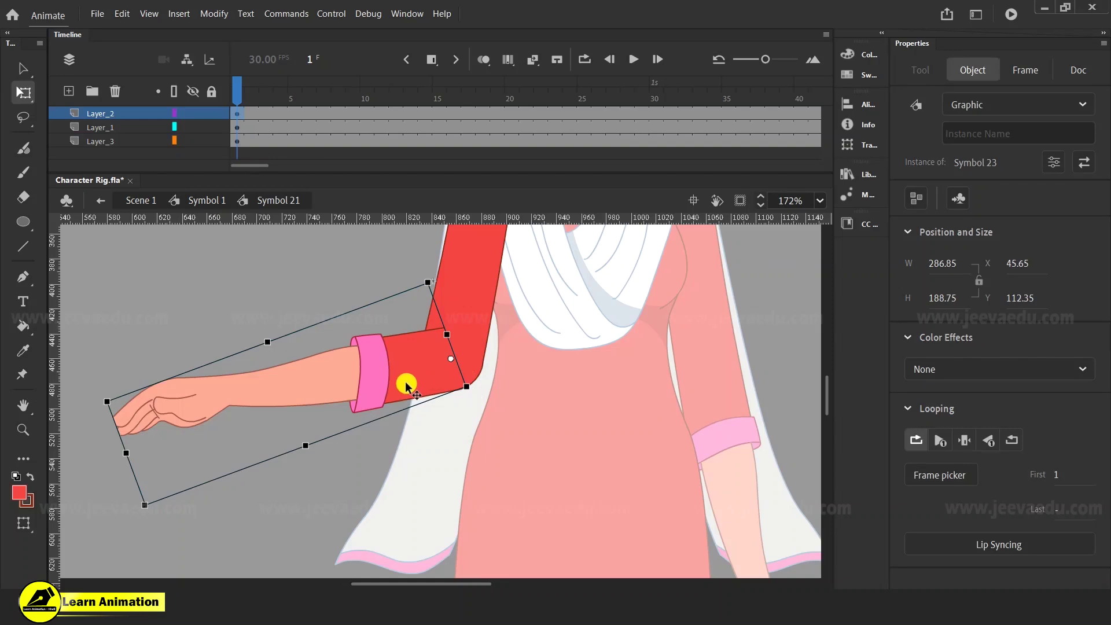
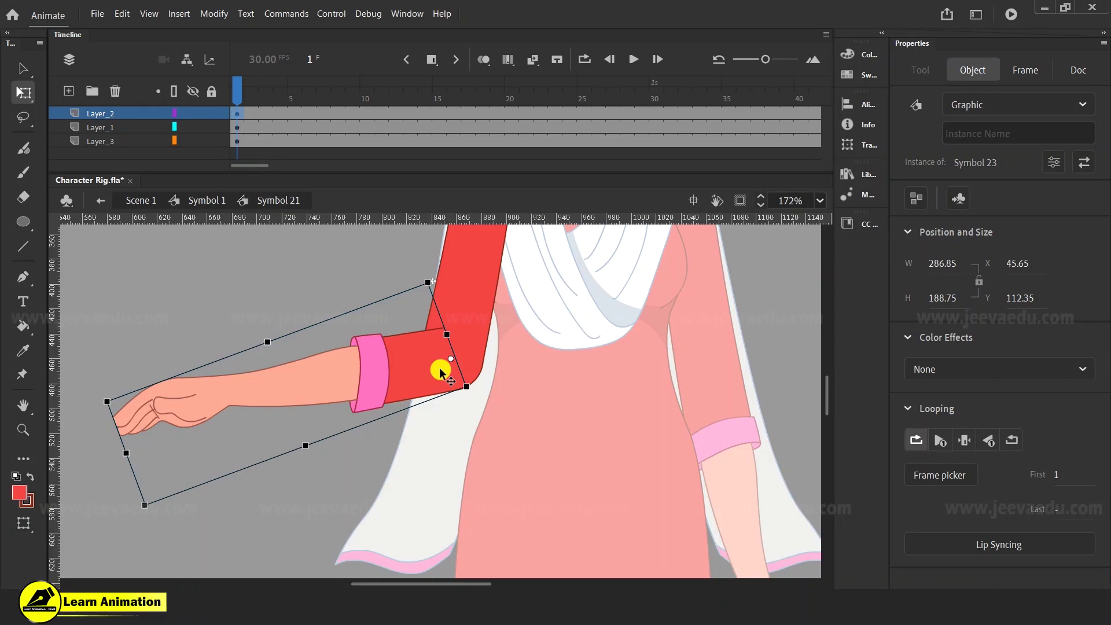
# - Rotate the forearm back down so it hangs in line with the upper arm
pyautogui.moveTo(152, 521); pyautogui.dragTo(497, 624)
pyautogui.press('z')
pyautogui.keyDown('alt'); pyautogui.click(448, 484); pyautogui.keyUp('alt')
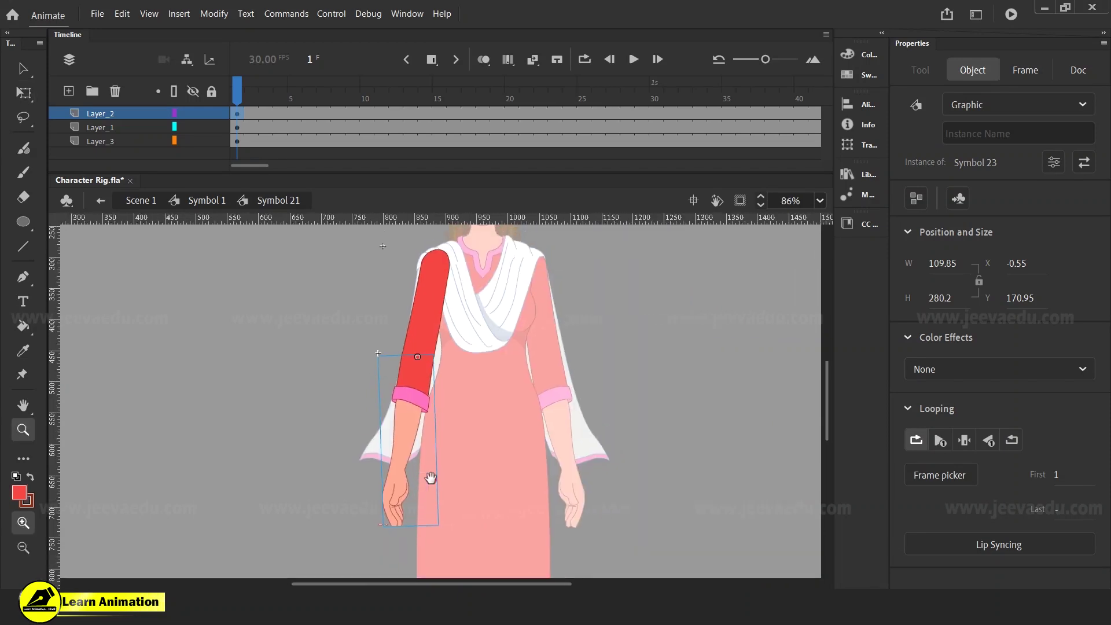
# - Open the forearm symbol for editing with the hand in view
pyautogui.press('v')
pyautogui.doubleClick(398, 479)
pyautogui.press('z')
pyautogui.click(405, 465)
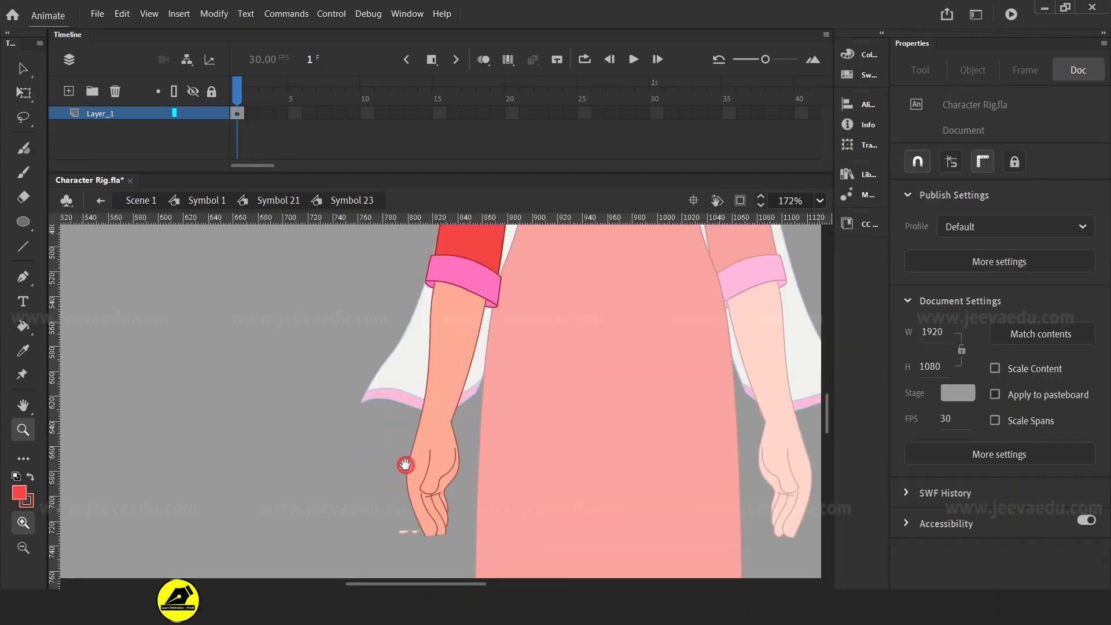
pyautogui.moveTo(405, 465); pyautogui.dragTo(330, 485)
# - Extend the forearm symbol's Layer_1 frames past frame 40 and return to frame 1
pyautogui.moveTo(320, 112); pyautogui.dragTo(598, 133)
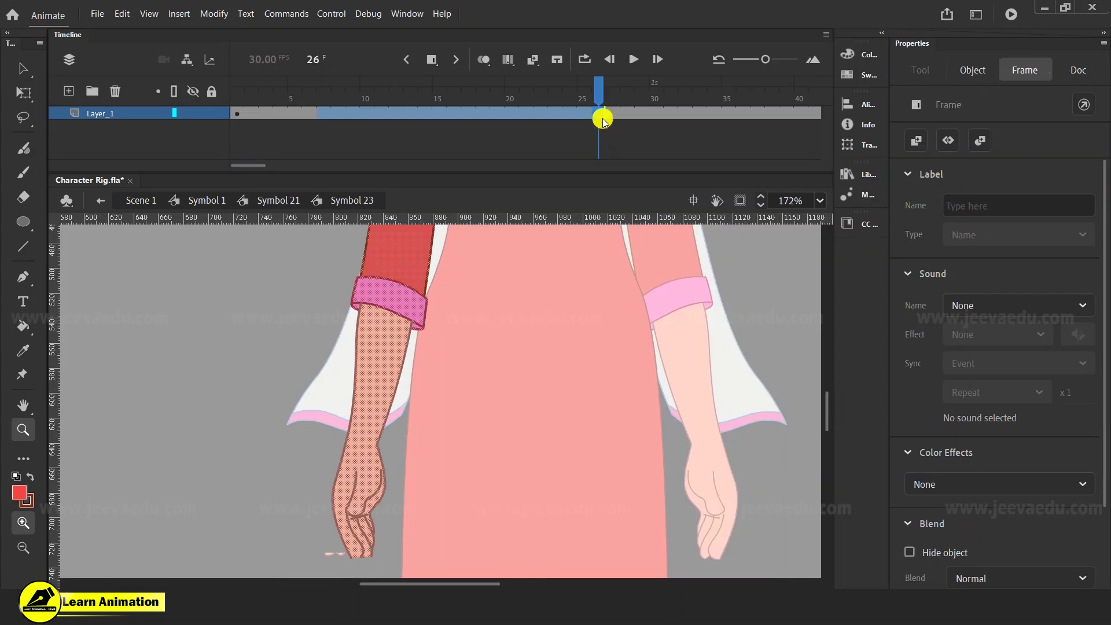
pyautogui.click(237, 133)
# - Set the stroke colour to red and draw a straight line across the wrist with the Line tool
pyautogui.click(354, 458)
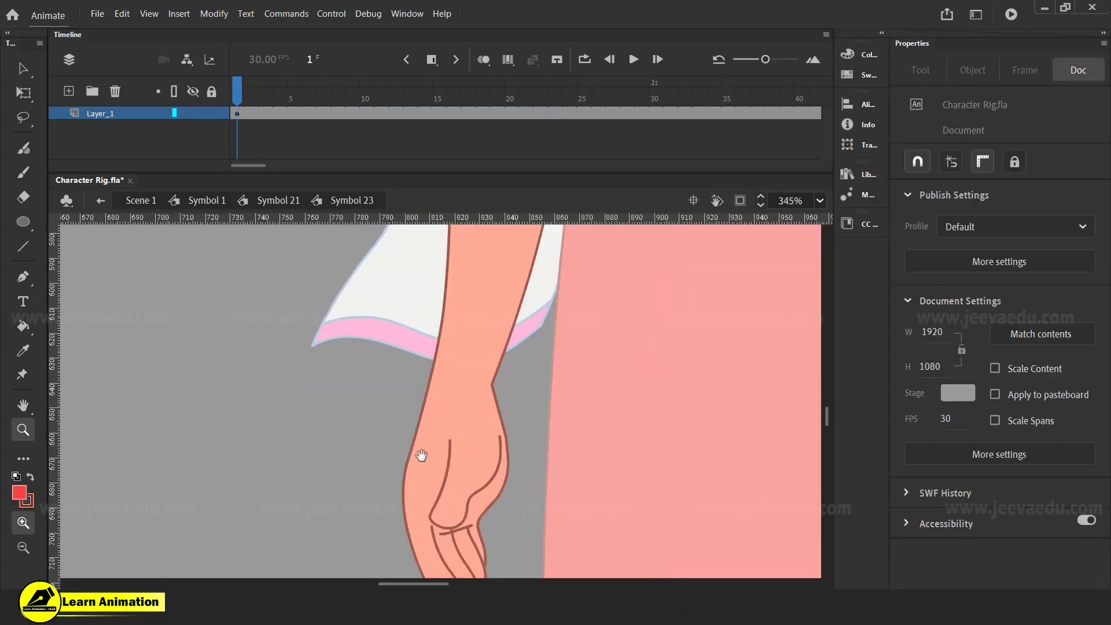
pyautogui.moveTo(448, 446); pyautogui.dragTo(389, 473)
pyautogui.press('v')
pyautogui.click(417, 428)
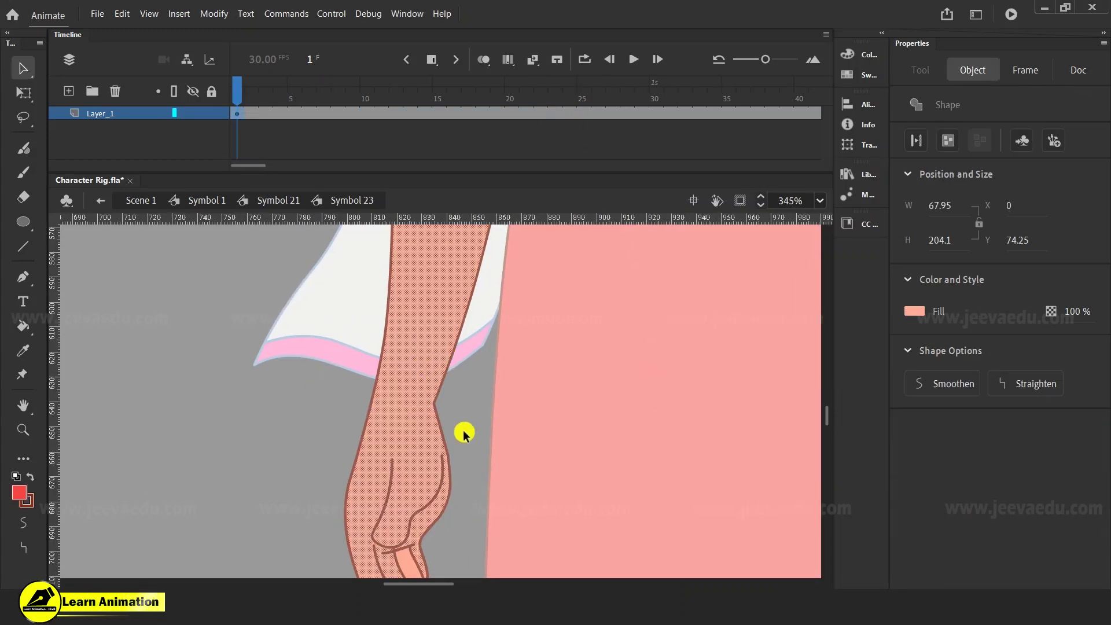
pyautogui.click(477, 412)
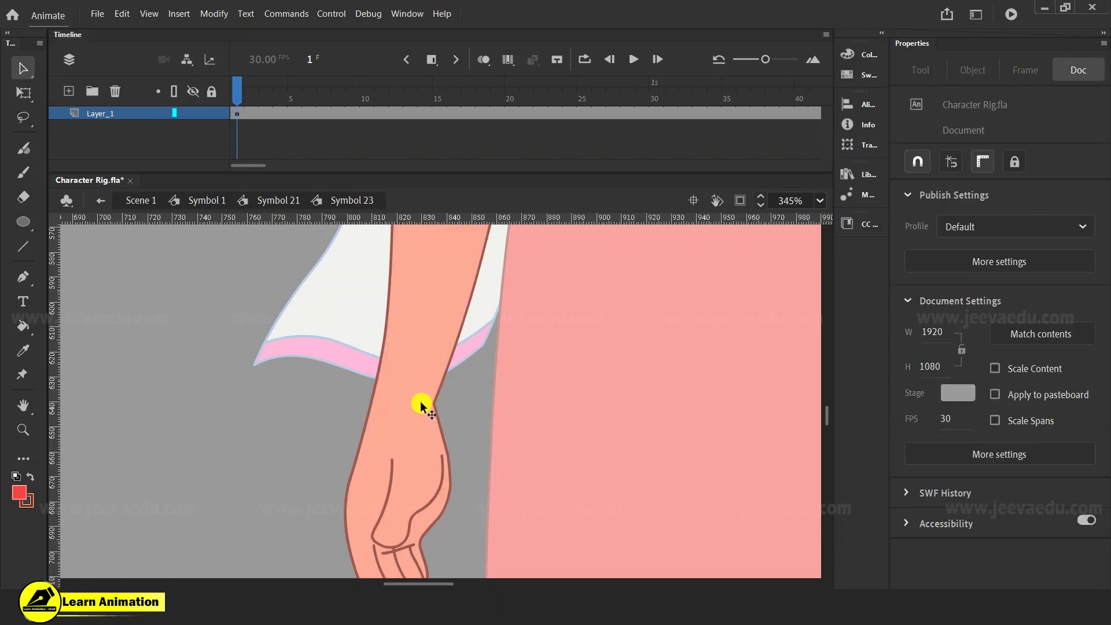
pyautogui.press('n')
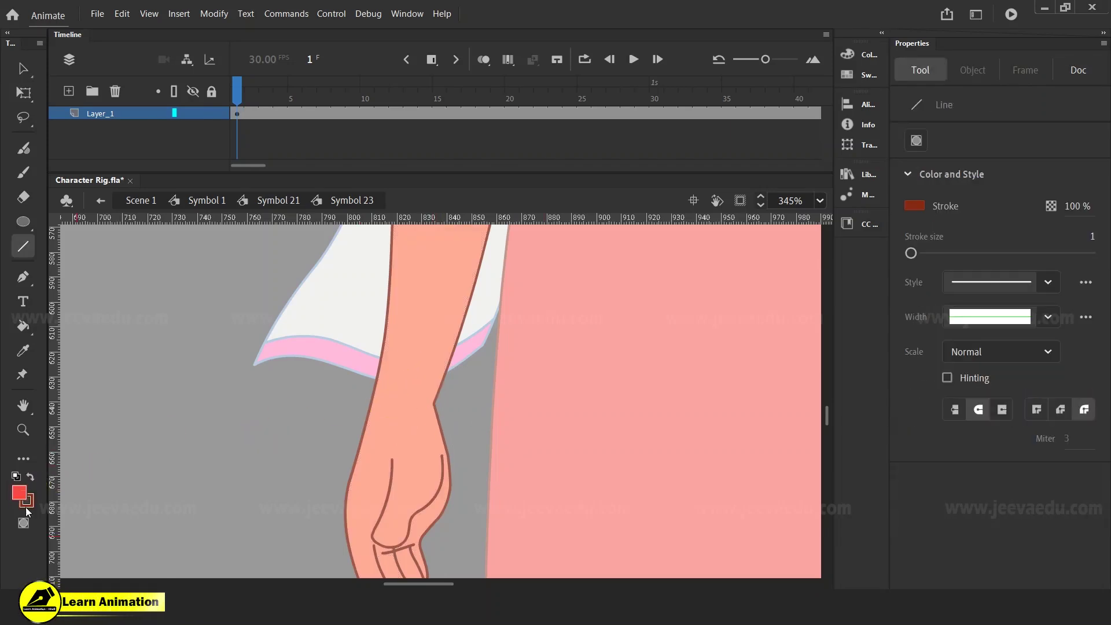
pyautogui.click(25, 509)
pyautogui.click(81, 394)
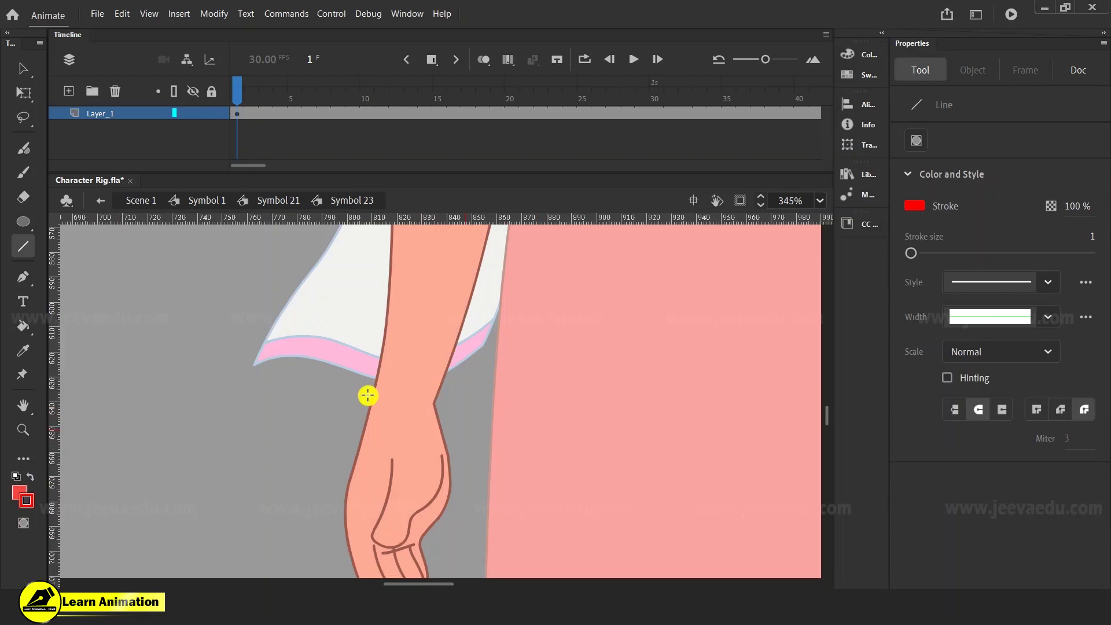
pyautogui.moveTo(497, 405); pyautogui.dragTo(472, 392)
pyautogui.click(478, 427)
# - Examine how the wrist line separates the hand shape from the forearm by selecting the hand's parts
pyautogui.press('z')
pyautogui.keyDown('alt'); pyautogui.click(496, 374); pyautogui.keyUp('alt')
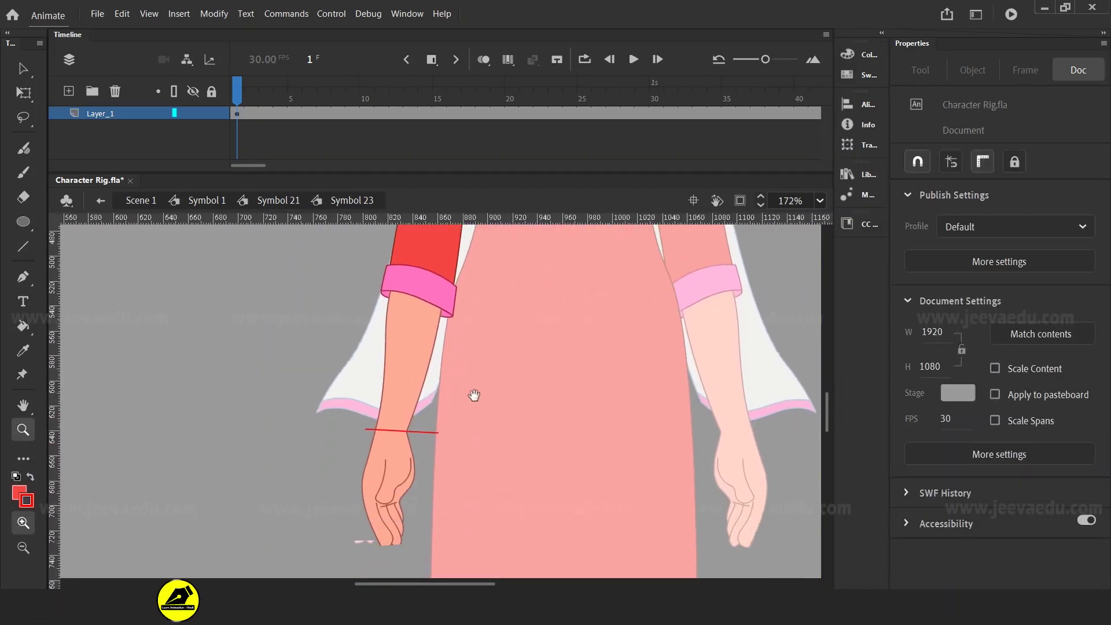
pyautogui.click(417, 472)
pyautogui.moveTo(417, 472); pyautogui.dragTo(437, 444)
pyautogui.press('v')
pyautogui.click(391, 375)
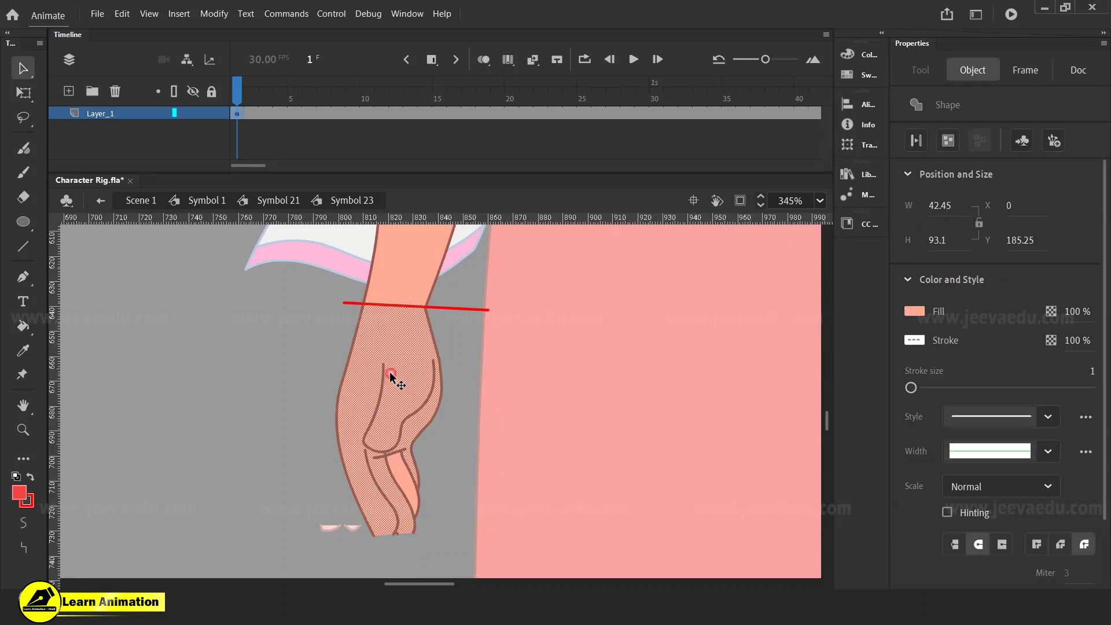
pyautogui.moveTo(509, 382); pyautogui.dragTo(298, 565)
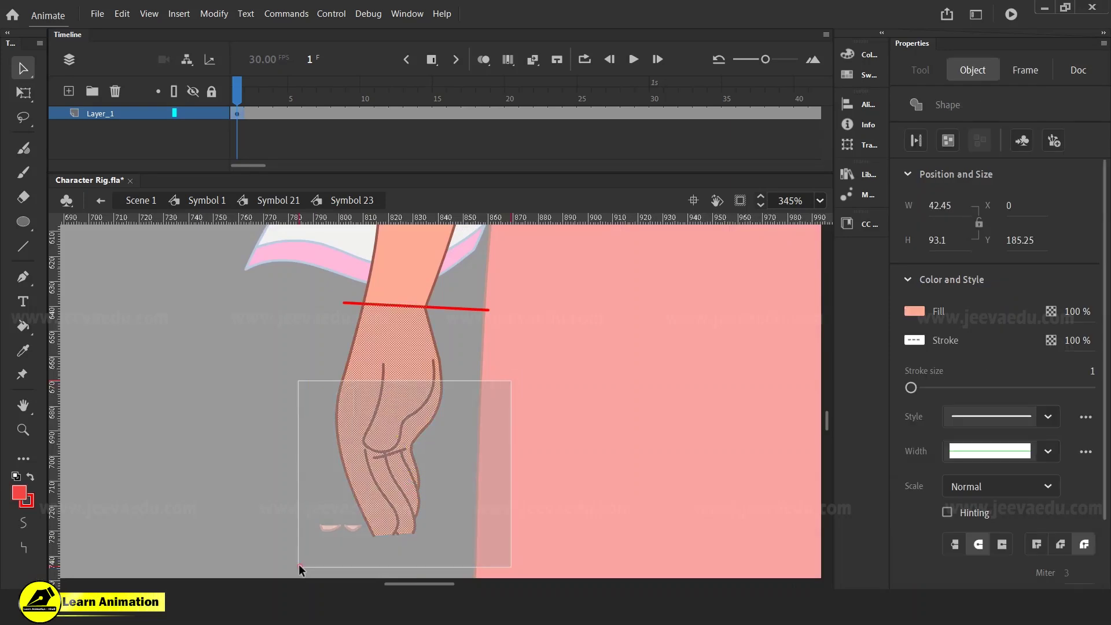
pyautogui.click(338, 543)
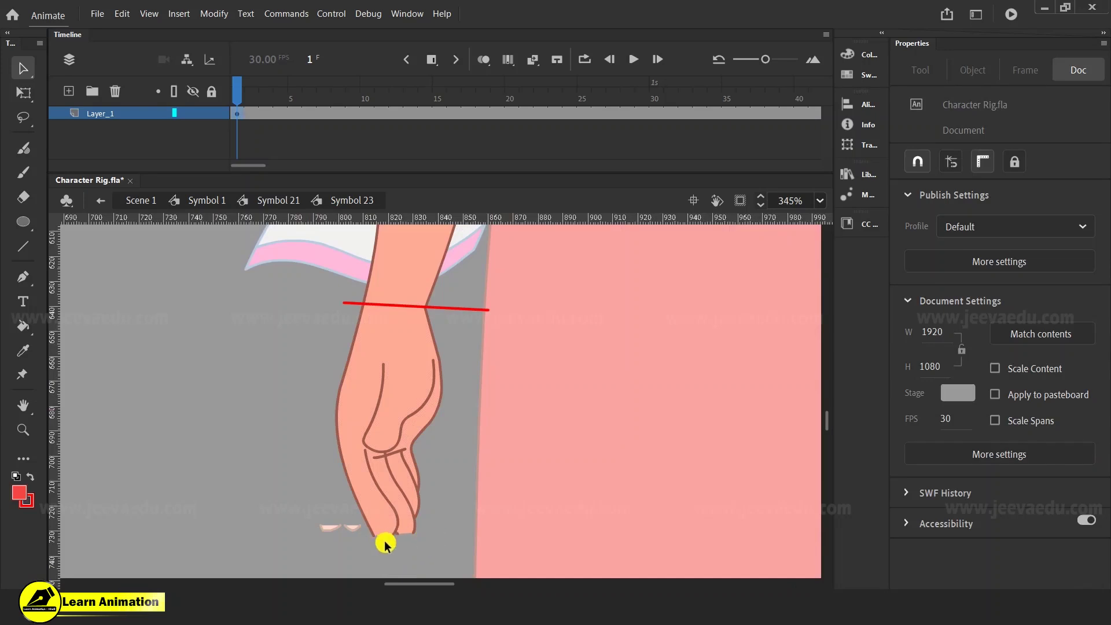
pyautogui.click(400, 531)
pyautogui.click(451, 408)
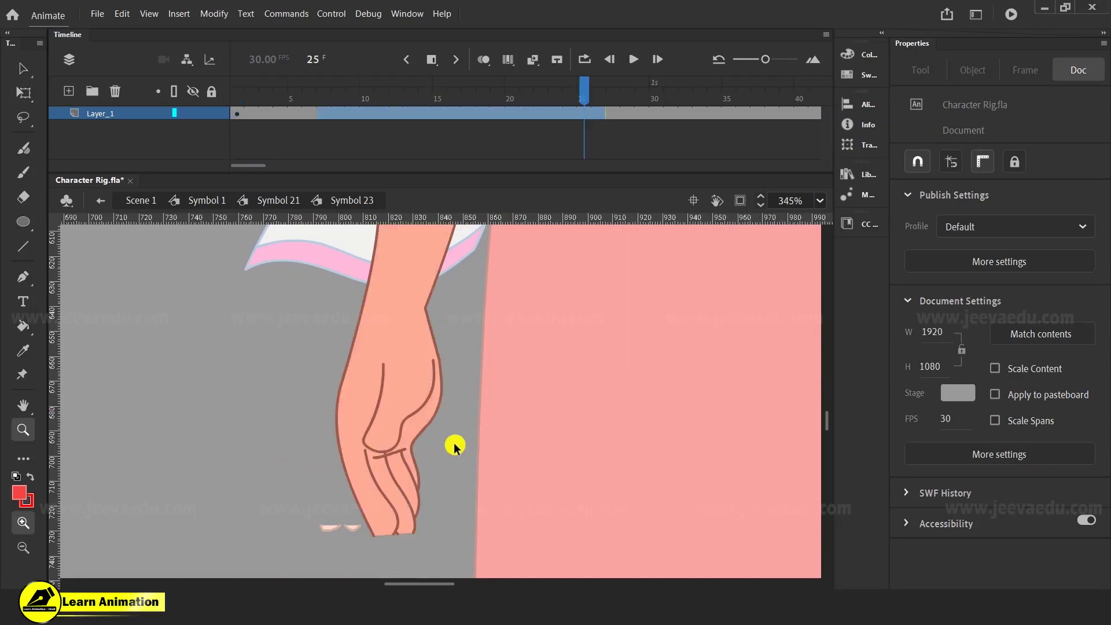
# - Undo the wrist line and the frame extension in the forearm symbol
pyautogui.press('.')
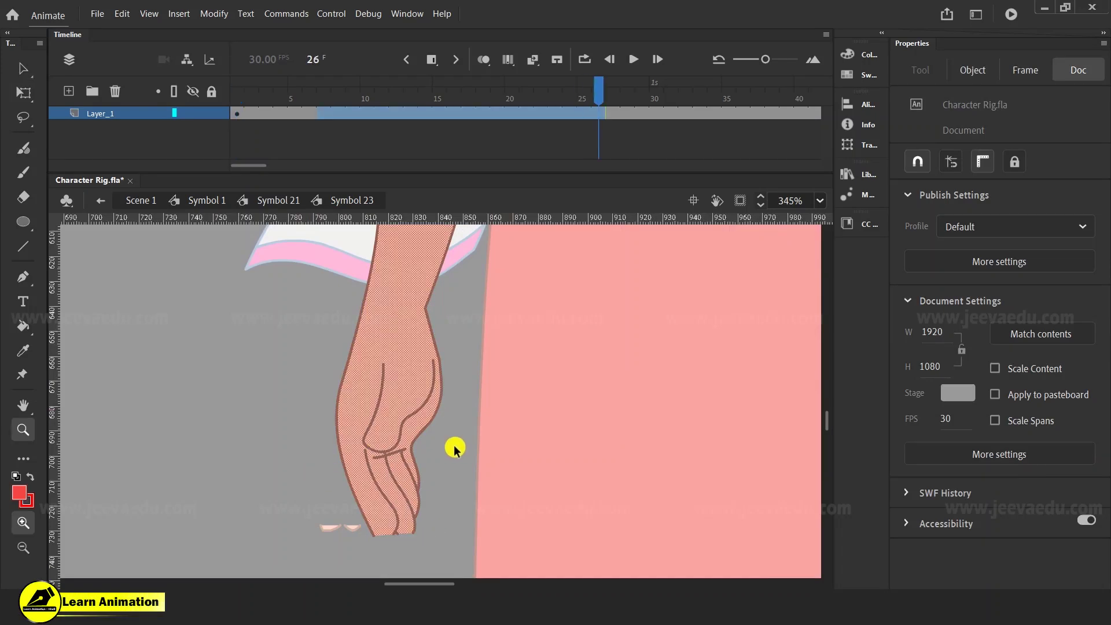
pyautogui.hotkey('ctrl', 'z')
pyautogui.hotkey('ctrl', 'z')
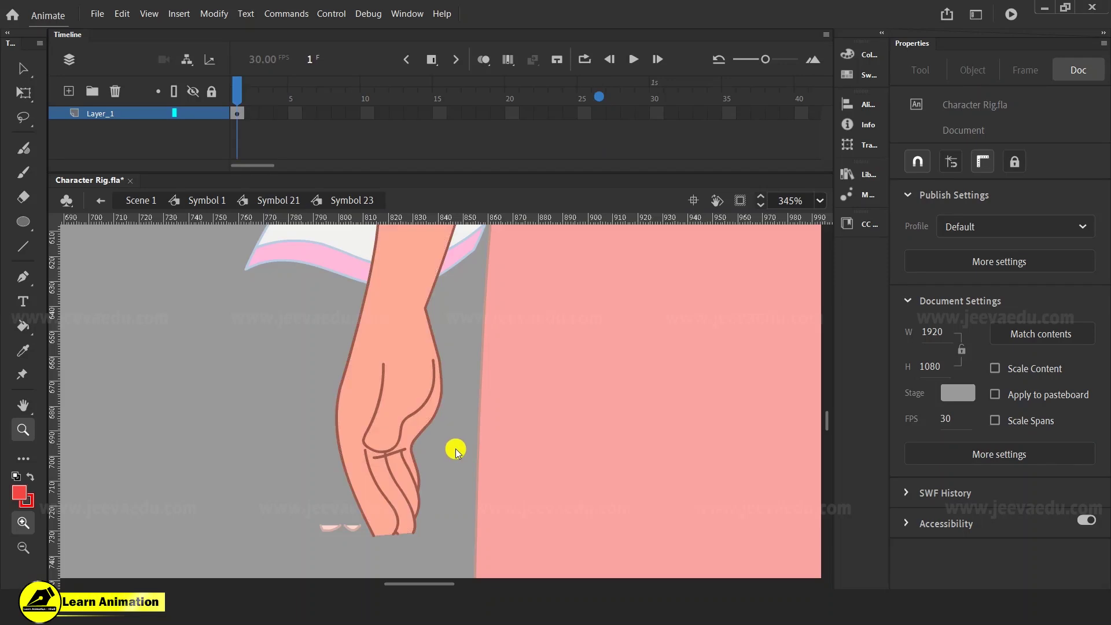
# - Leave the forearm symbol and delete the two stray fingertip fragments beside the hand
pyautogui.keyDown('alt'); pyautogui.click(443, 470); pyautogui.keyUp('alt')
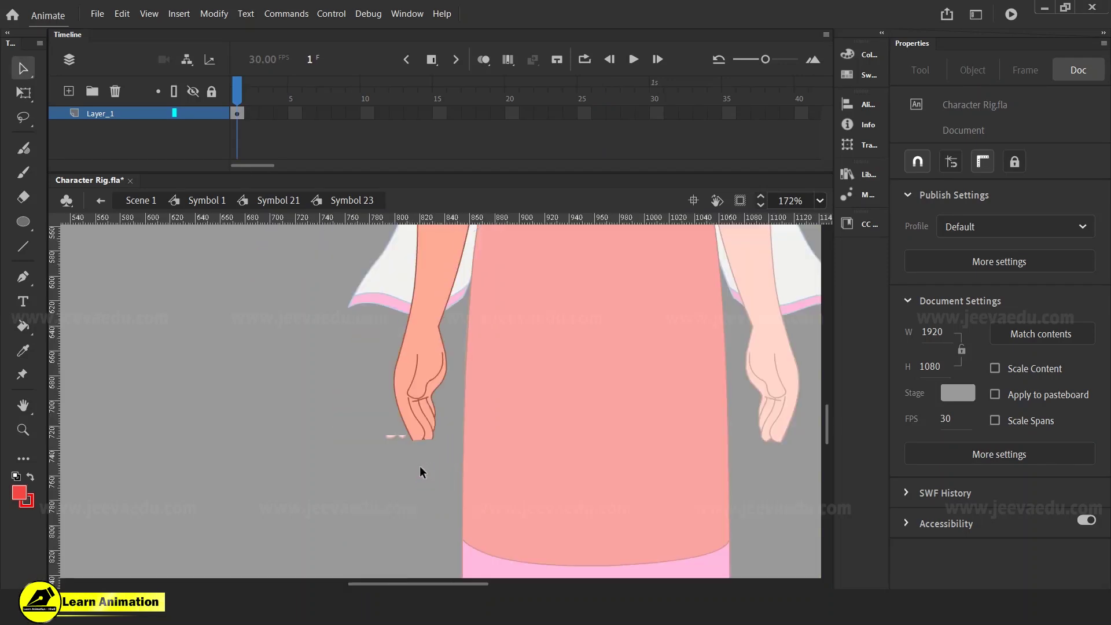
pyautogui.doubleClick(421, 466)
pyautogui.click(414, 429)
pyautogui.press('v')
pyautogui.moveTo(464, 409); pyautogui.dragTo(434, 442)
pyautogui.press('z')
pyautogui.click(434, 422)
pyautogui.click(434, 422)
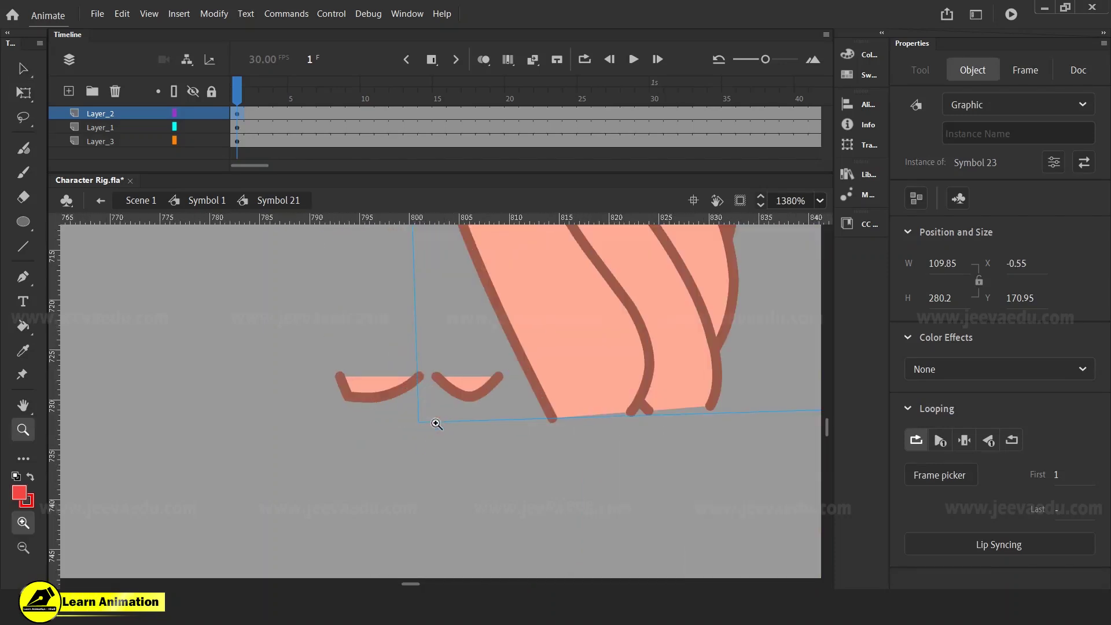
pyautogui.press('v')
pyautogui.click(463, 414)
pyautogui.keyDown('shift'); pyautogui.click(370, 418); pyautogui.keyUp('shift')
pyautogui.press('Delete')
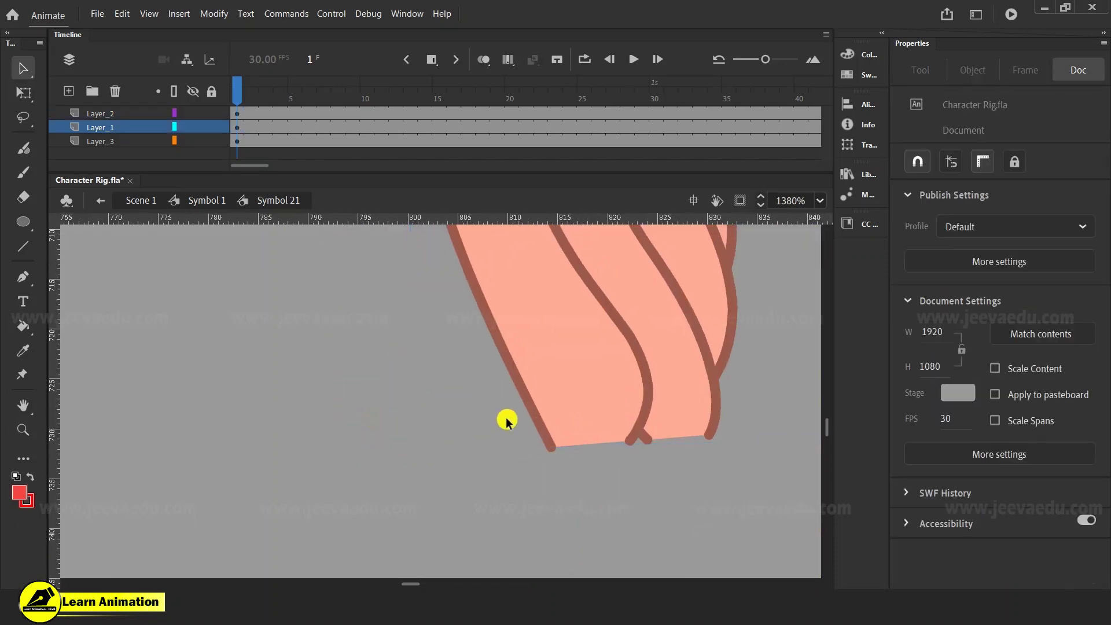
# - Reopen the forearm symbol for editing from inside the arm symbol
pyautogui.press('z')
pyautogui.keyDown('alt'); pyautogui.click(619, 403); pyautogui.keyUp('alt')
pyautogui.keyDown('alt'); pyautogui.click(578, 406); pyautogui.keyUp('alt')
pyautogui.keyDown('alt'); pyautogui.click(469, 400); pyautogui.keyUp('alt')
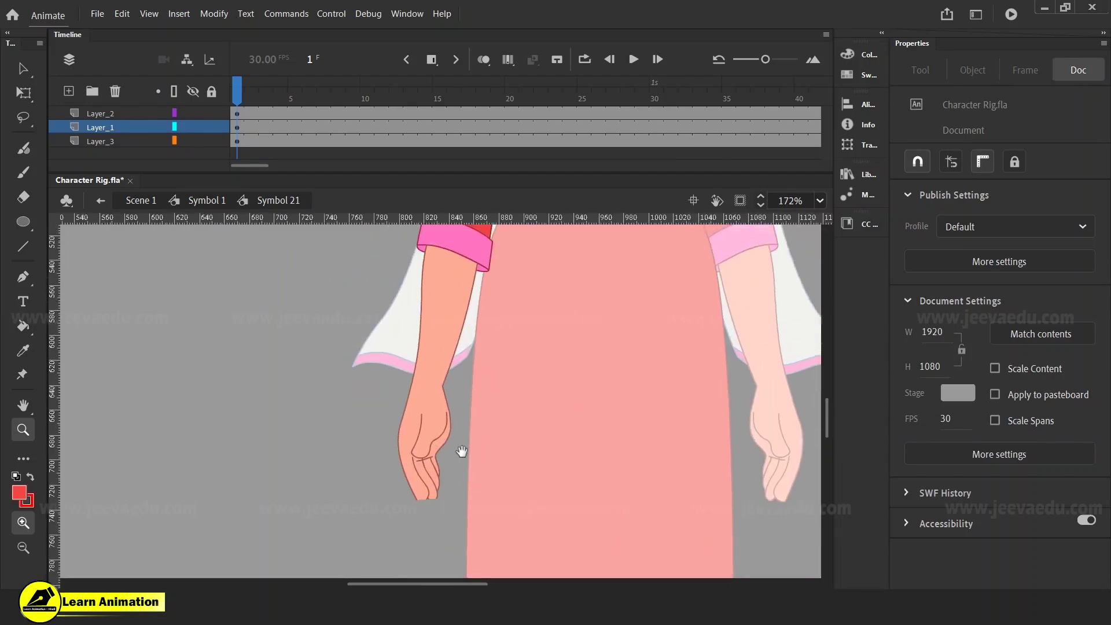
pyautogui.keyDown('alt'); pyautogui.click(471, 478); pyautogui.keyUp('alt')
pyautogui.press('v')
pyautogui.click(428, 431)
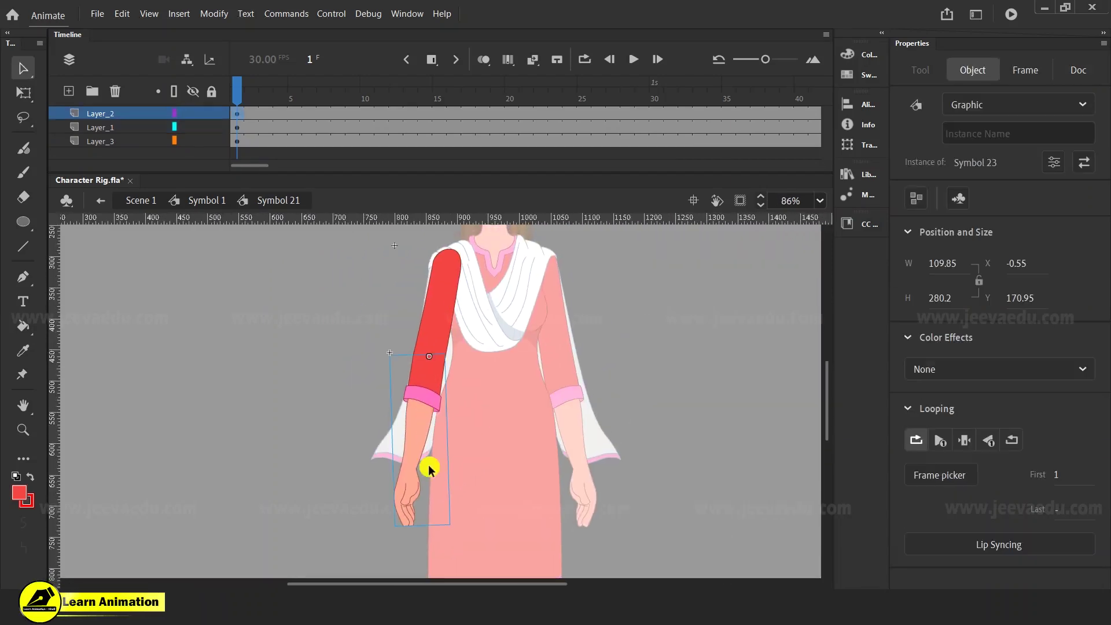
pyautogui.press('z')
pyautogui.click(415, 480)
pyautogui.press('v')
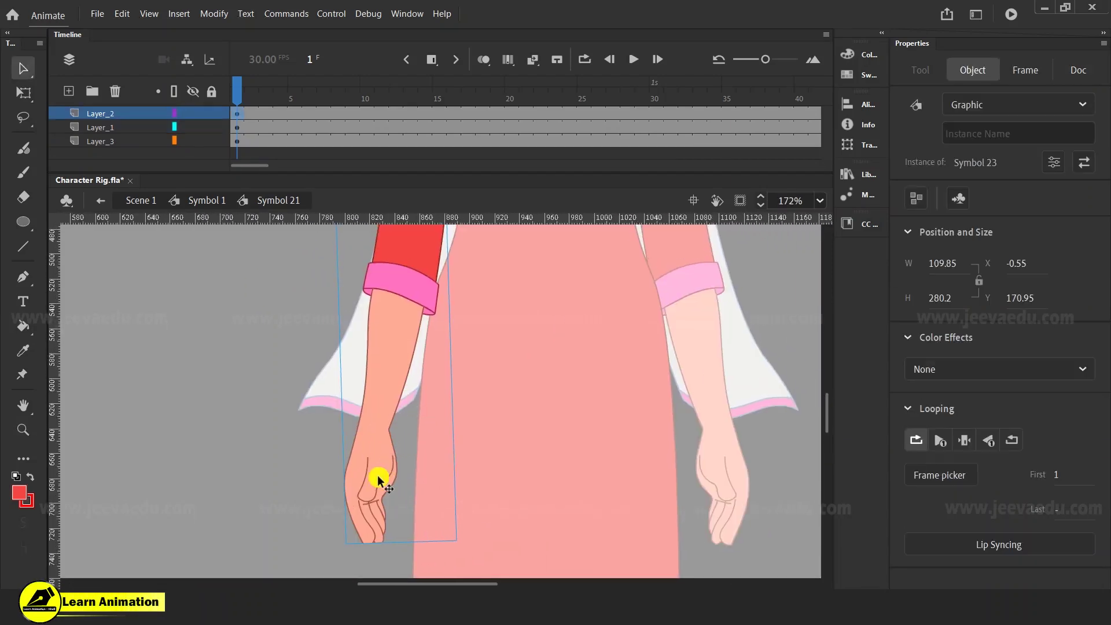
pyautogui.doubleClick(373, 476)
# - Close the open end of the widest finger by reshaping its outline into a rounded fingertip
pyautogui.press('z')
pyautogui.click(373, 467)
pyautogui.click(432, 485)
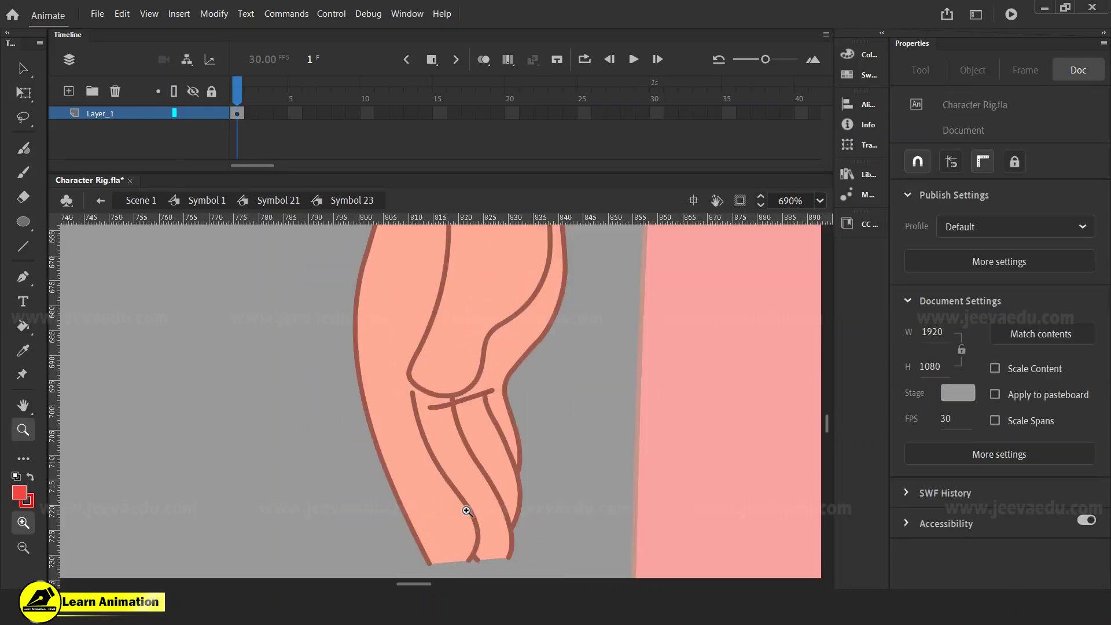
pyautogui.click(466, 511)
pyautogui.press('v')
pyautogui.click(359, 467)
pyautogui.click(355, 533)
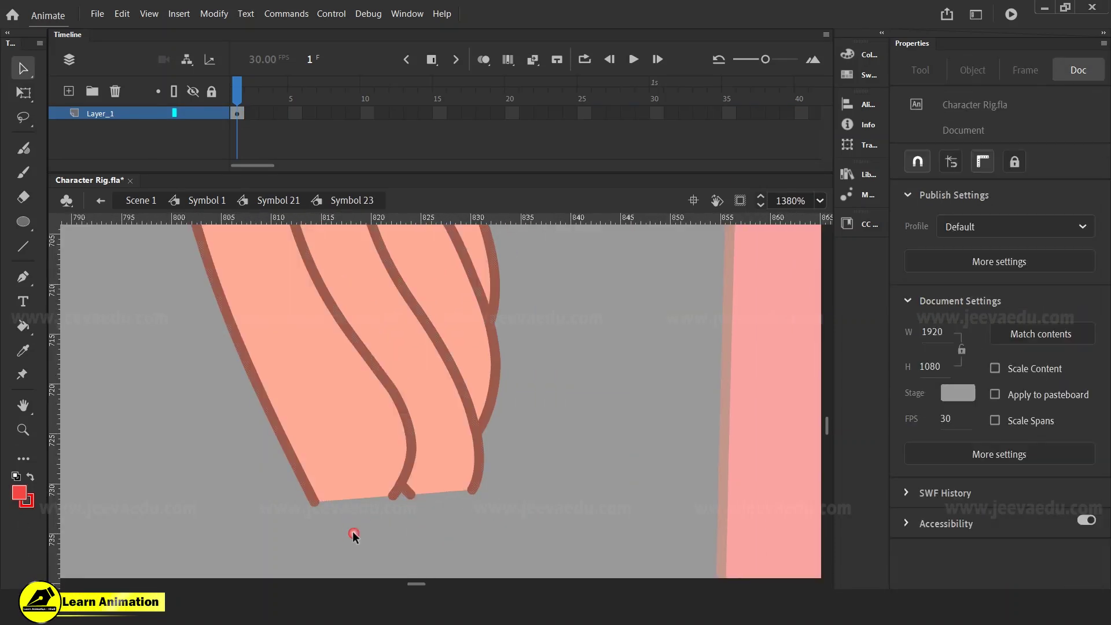
pyautogui.moveTo(313, 507)
pyautogui.mouseDown()
pyautogui.moveTo(322, 526)
pyautogui.moveTo(313, 500)
pyautogui.moveTo(303, 512)
pyautogui.mouseUp()
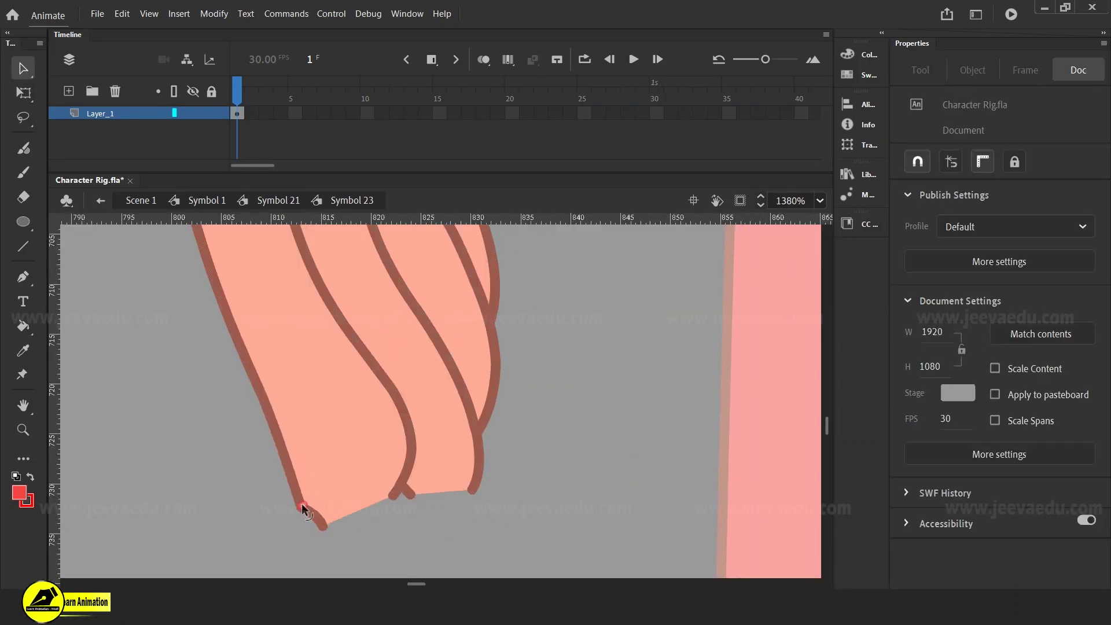
pyautogui.moveTo(372, 502); pyautogui.dragTo(399, 495)
pyautogui.click(396, 495)
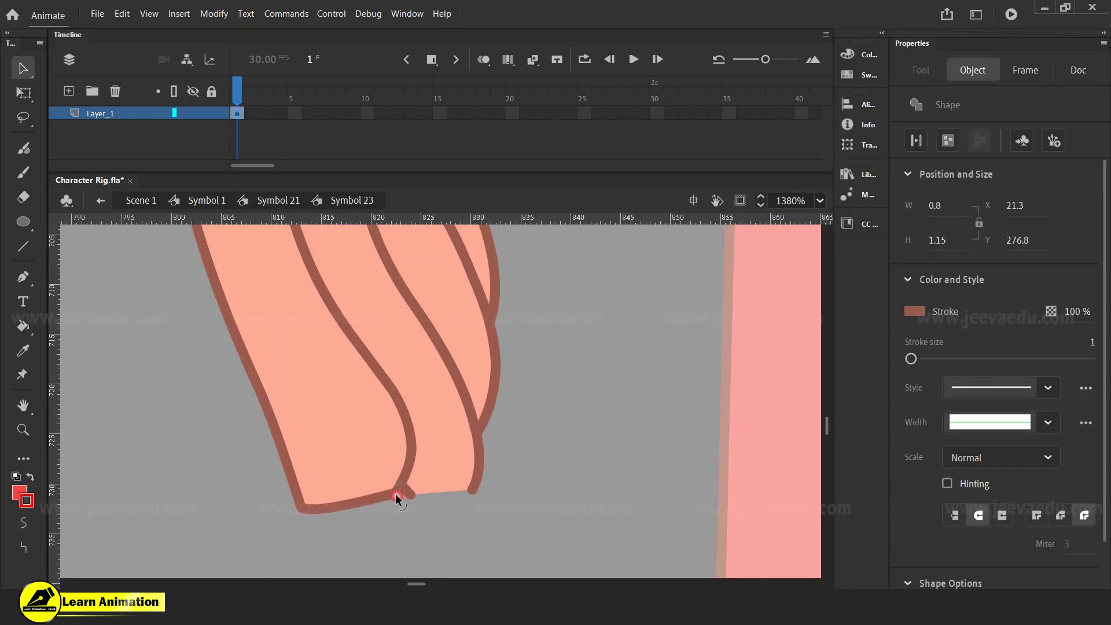
pyautogui.click(376, 519)
pyautogui.moveTo(371, 501)
pyautogui.mouseDown()
pyautogui.moveTo(367, 520)
pyautogui.moveTo(378, 523)
pyautogui.mouseUp()
# - Close the neighbouring finger's open end with the short outline stub and curve it into a rounded fingertip
pyautogui.click(409, 496)
pyautogui.click(551, 403)
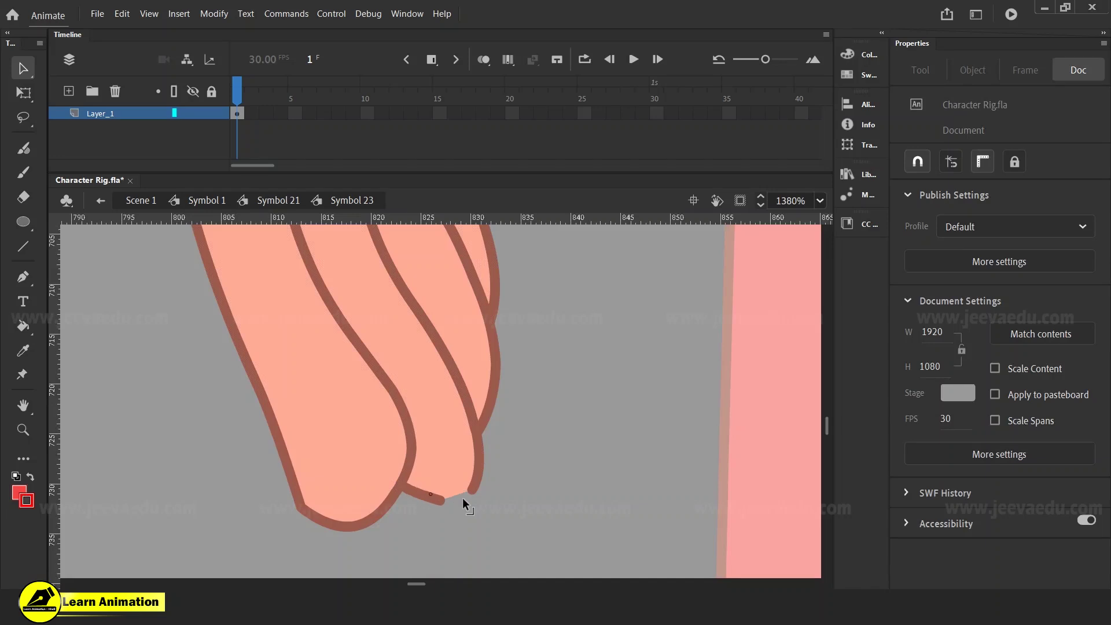
pyautogui.click(507, 483)
pyautogui.press('Delete')
pyautogui.moveTo(446, 496); pyautogui.dragTo(455, 512)
# - Draw a straight red line across the wrist with the Line tool, extending past both sides of the arm
pyautogui.press('z')
pyautogui.keyDown('alt'); pyautogui.click(432, 445); pyautogui.keyUp('alt')
pyautogui.keyDown('alt'); pyautogui.click(434, 441); pyautogui.keyUp('alt')
pyautogui.moveTo(455, 309); pyautogui.dragTo(439, 422)
pyautogui.moveTo(429, 355); pyautogui.dragTo(397, 439)
pyautogui.press('n')
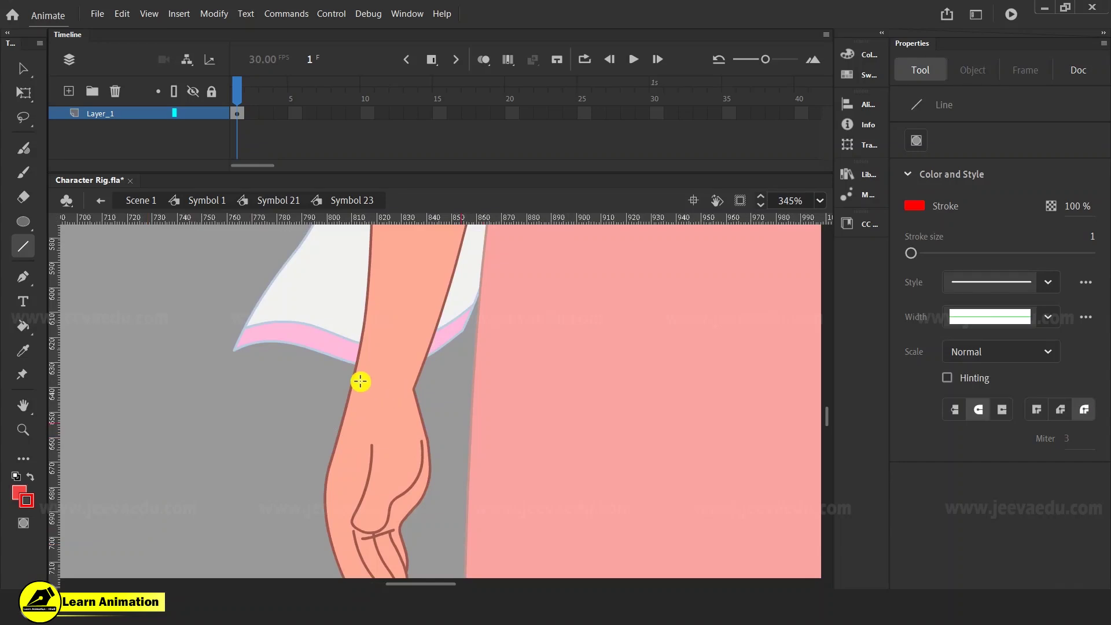
pyautogui.scroll(-3, 417, 434)
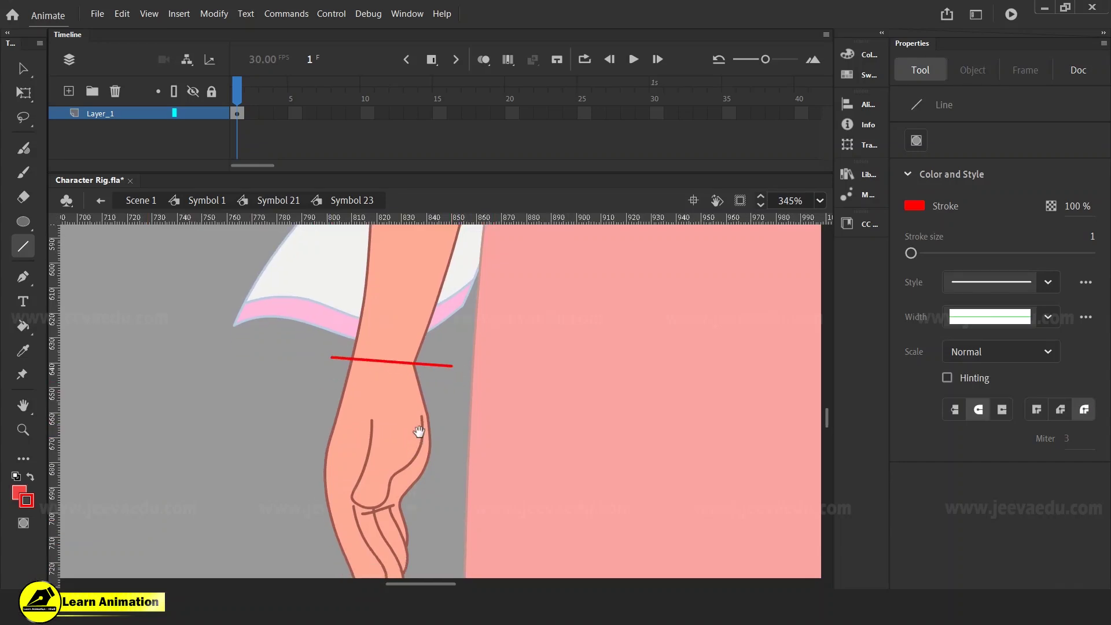
# - Select the whole hand below the wrist line and convert it to a graphic symbol
pyautogui.press('v')
pyautogui.click(399, 373)
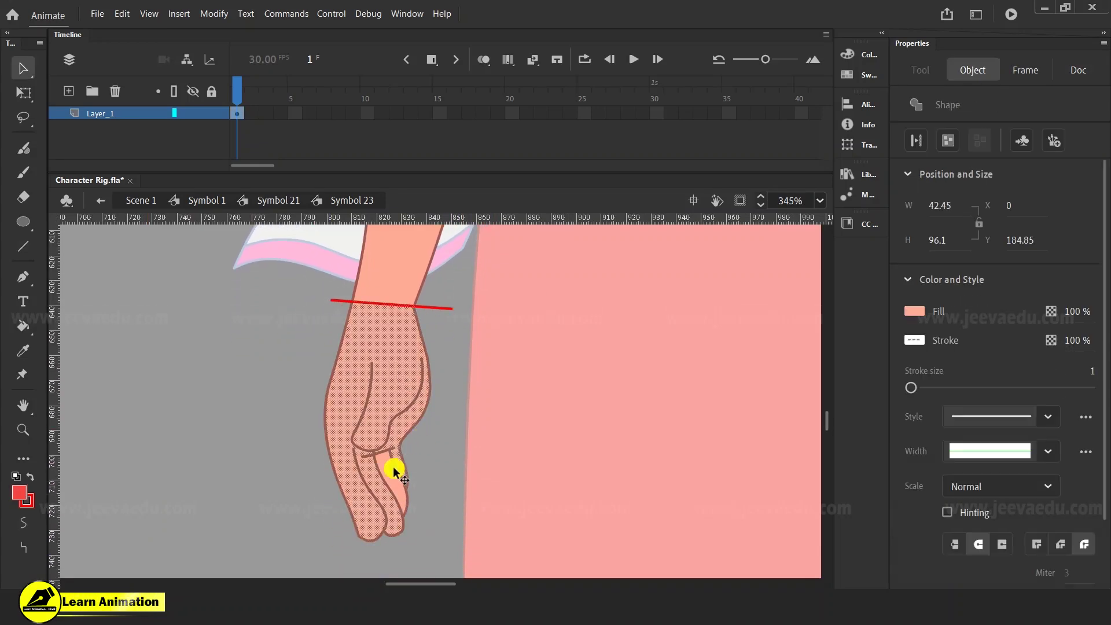
pyautogui.moveTo(370, 390); pyautogui.dragTo(263, 329)
pyautogui.hotkey('ctrl', 'z')
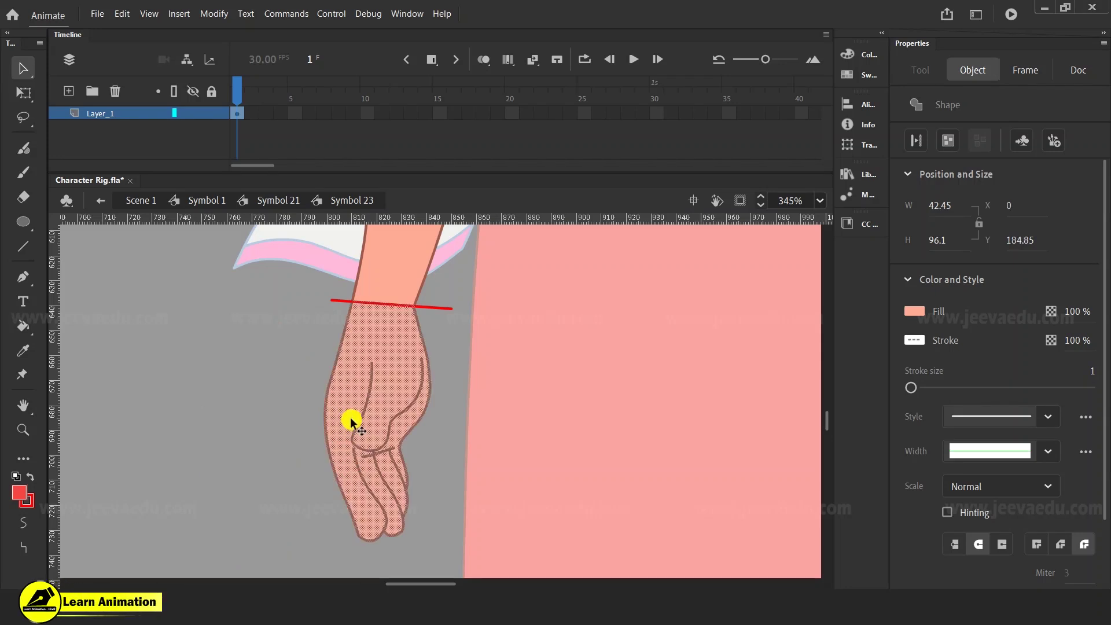
pyautogui.press('F8')
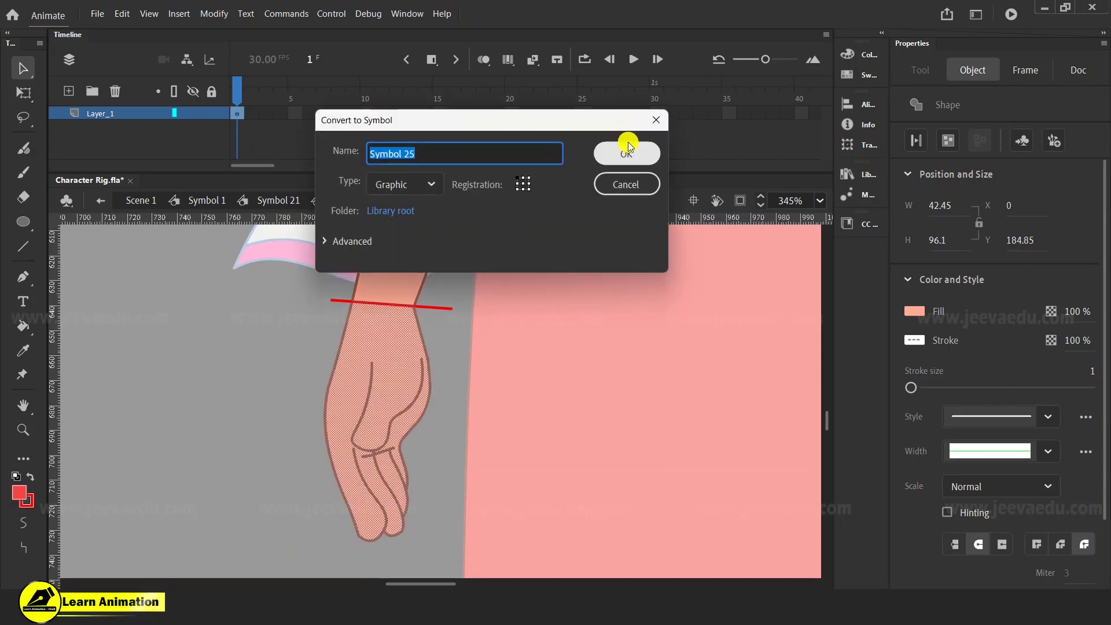
pyautogui.click(628, 152)
# - Select the sleeve end and forearm above the wrist, leaving out the hand, and convert them to a graphic symbol
pyautogui.press('z')
pyautogui.keyDown('alt'); pyautogui.click(432, 423); pyautogui.keyUp('alt')
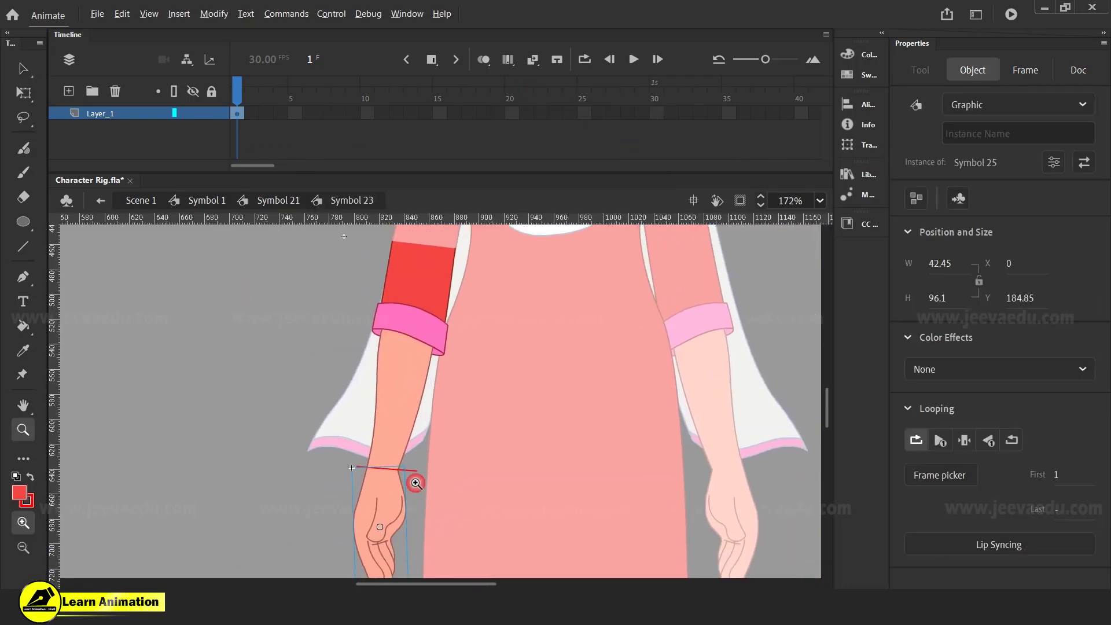
pyautogui.press('v')
pyautogui.click(362, 266)
pyautogui.moveTo(363, 266); pyautogui.dragTo(502, 517)
pyautogui.keyDown('shift'); pyautogui.click(384, 497); pyautogui.keyUp('shift')
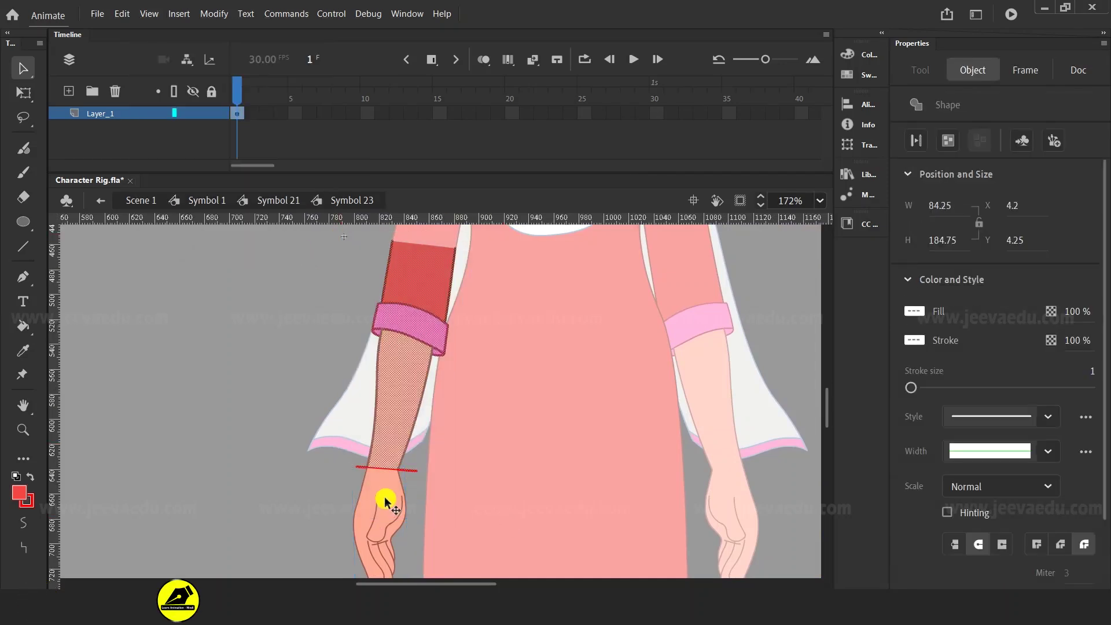
pyautogui.press('F8')
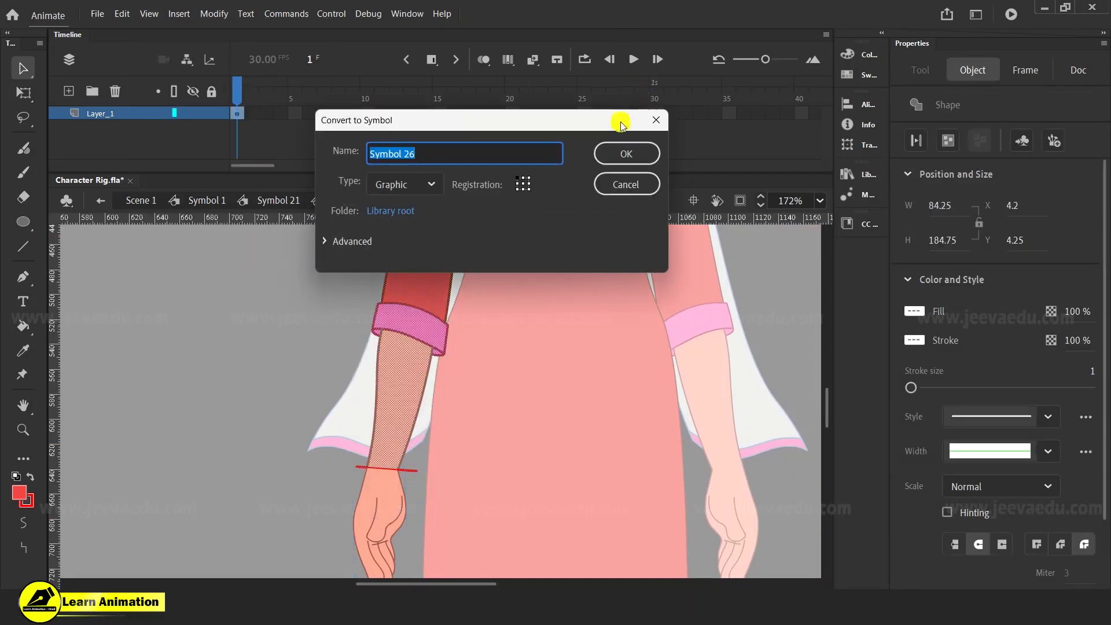
pyautogui.click(627, 154)
# - Open the new forearm-and-sleeve symbol and delete both red line ends sticking out at the wrist
pyautogui.press('z')
pyautogui.click(417, 480)
pyautogui.click(407, 462)
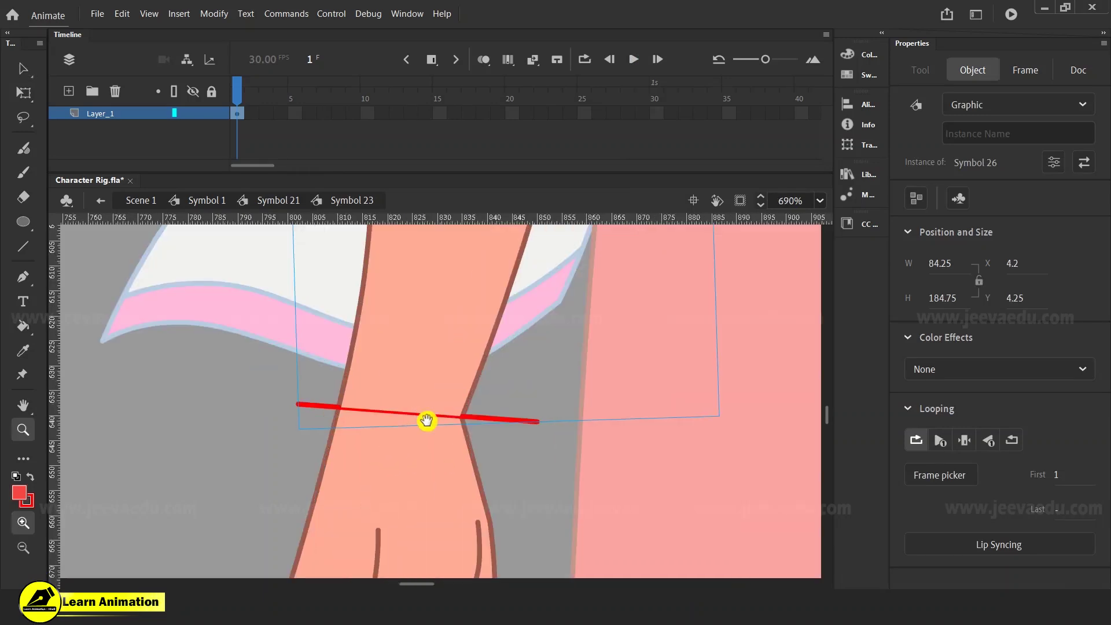
pyautogui.press('v')
pyautogui.doubleClick(332, 404)
pyautogui.click(321, 415)
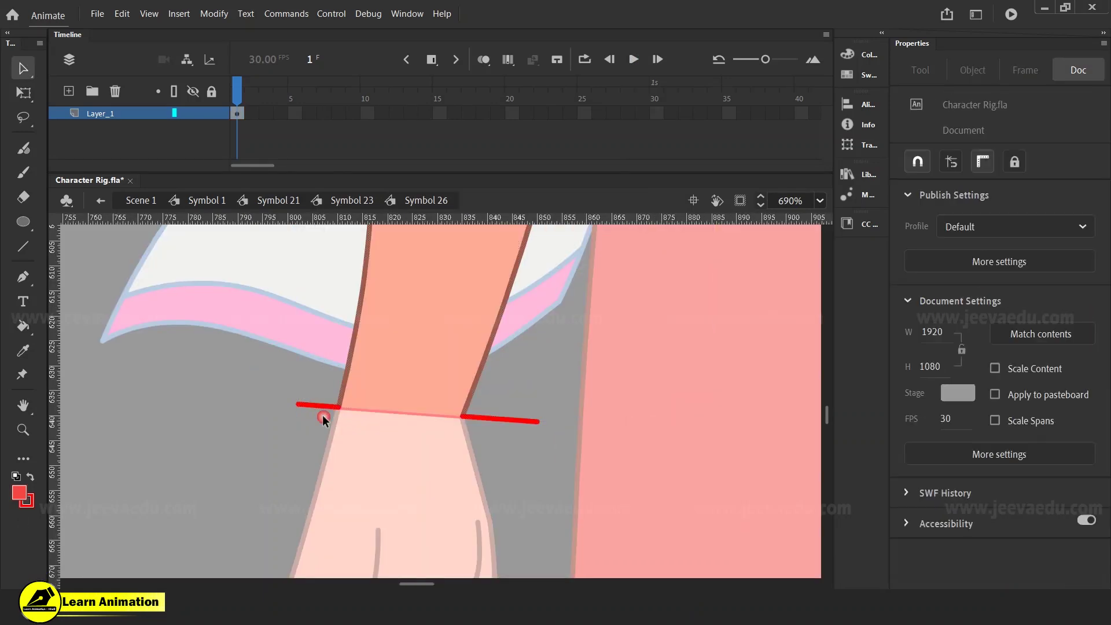
pyautogui.click(322, 406)
pyautogui.press('Delete')
pyautogui.click(516, 422)
pyautogui.press('Delete')
# - Open the hand symbol and delete the remaining red line along its wrist edge
pyautogui.doubleClick(409, 453)
pyautogui.click(409, 432)
pyautogui.doubleClick(409, 432)
pyautogui.click(357, 400)
pyautogui.click(398, 412)
pyautogui.press('Delete')
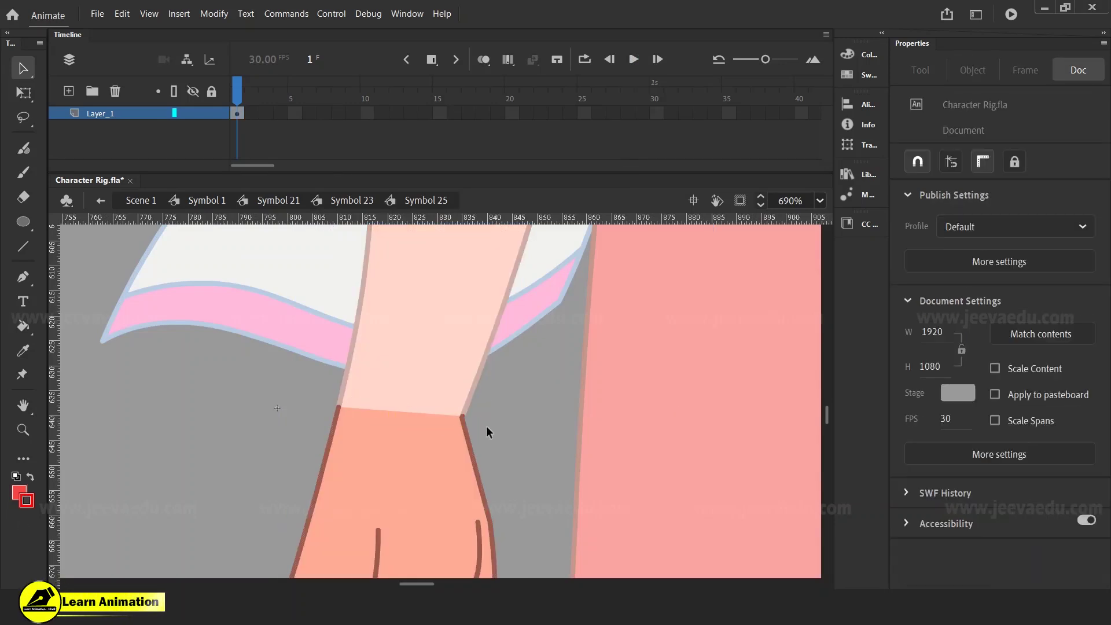
# - Leave the hand symbol, test the separation by moving the hand away from the forearm, and undo the move
pyautogui.doubleClick(485, 428)
pyautogui.click(486, 428)
pyautogui.press('z')
pyautogui.keyDown('alt'); pyautogui.click(472, 425); pyautogui.keyUp('alt')
pyautogui.keyDown('alt'); pyautogui.click(472, 434); pyautogui.keyUp('alt')
pyautogui.moveTo(471, 445); pyautogui.dragTo(347, 513)
pyautogui.press('v')
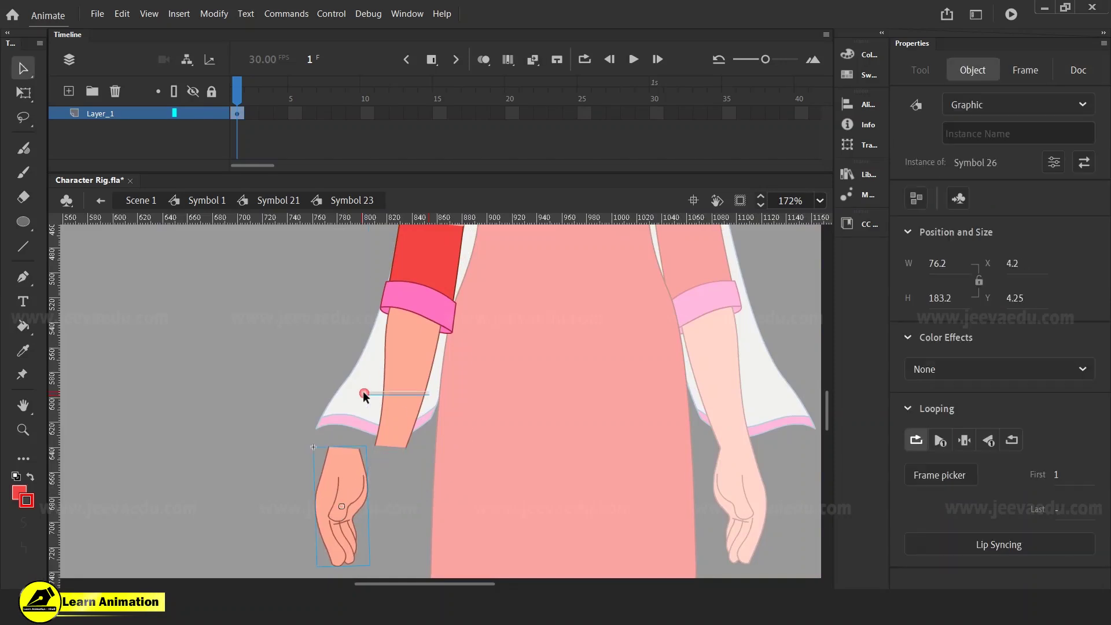
pyautogui.hotkey('ctrl', 'z')
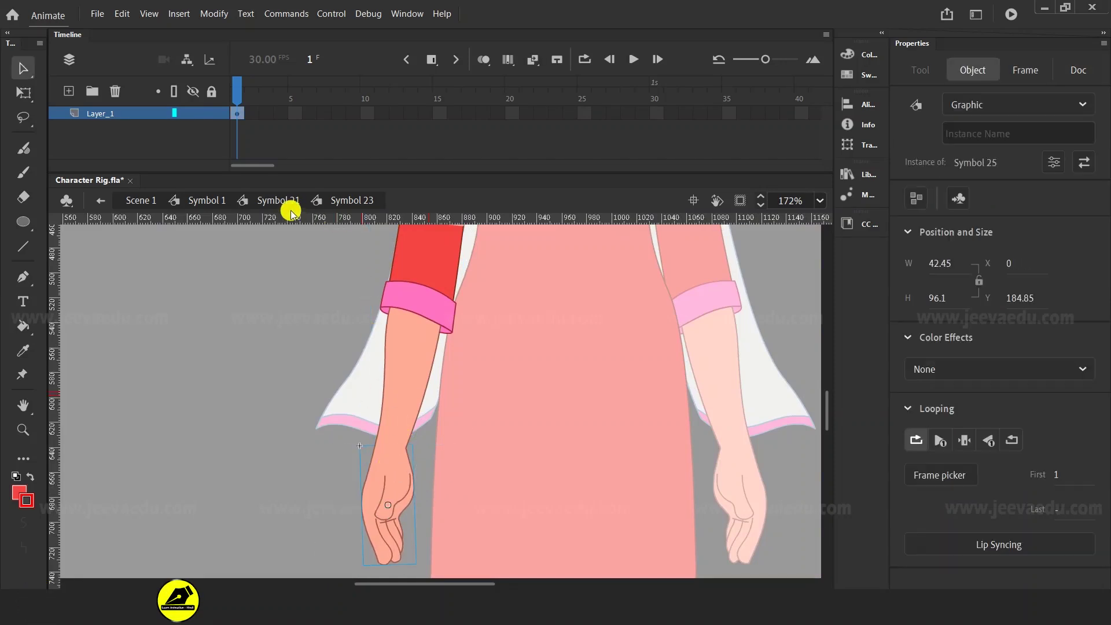
# - Return to Symbol 21, test-rotate the forearm together with its hand, and undo the rotation
pyautogui.click(271, 201)
pyautogui.press('z')
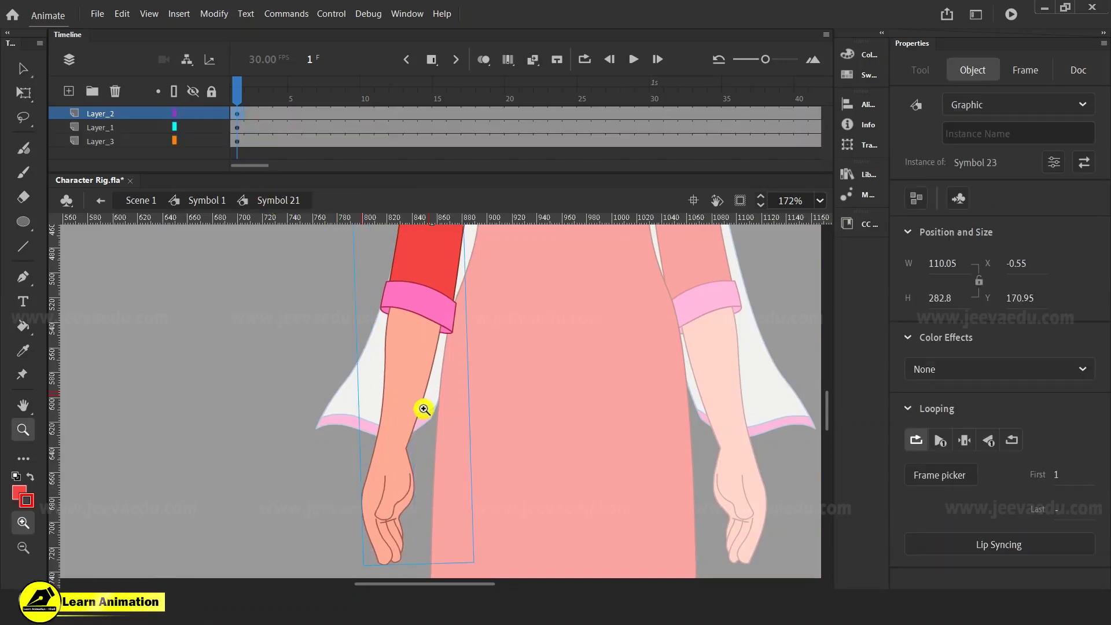
pyautogui.keyDown('alt'); pyautogui.click(421, 409); pyautogui.keyUp('alt')
pyautogui.moveTo(426, 409); pyautogui.dragTo(406, 432)
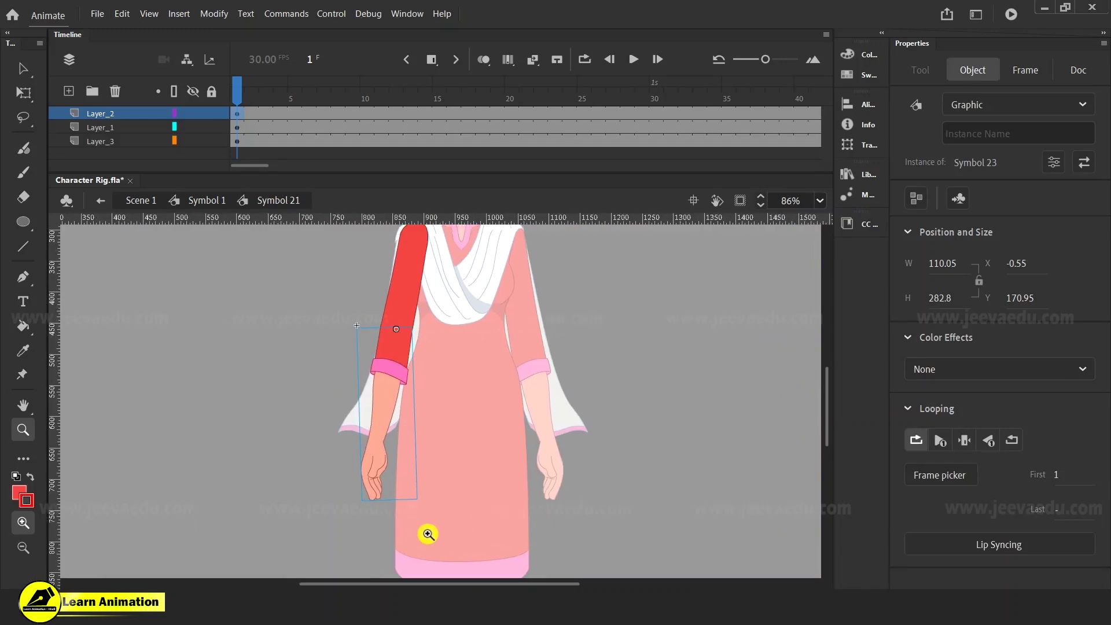
pyautogui.press('q')
pyautogui.moveTo(427, 504); pyautogui.dragTo(461, 486)
pyautogui.hotkey('ctrl', 'z')
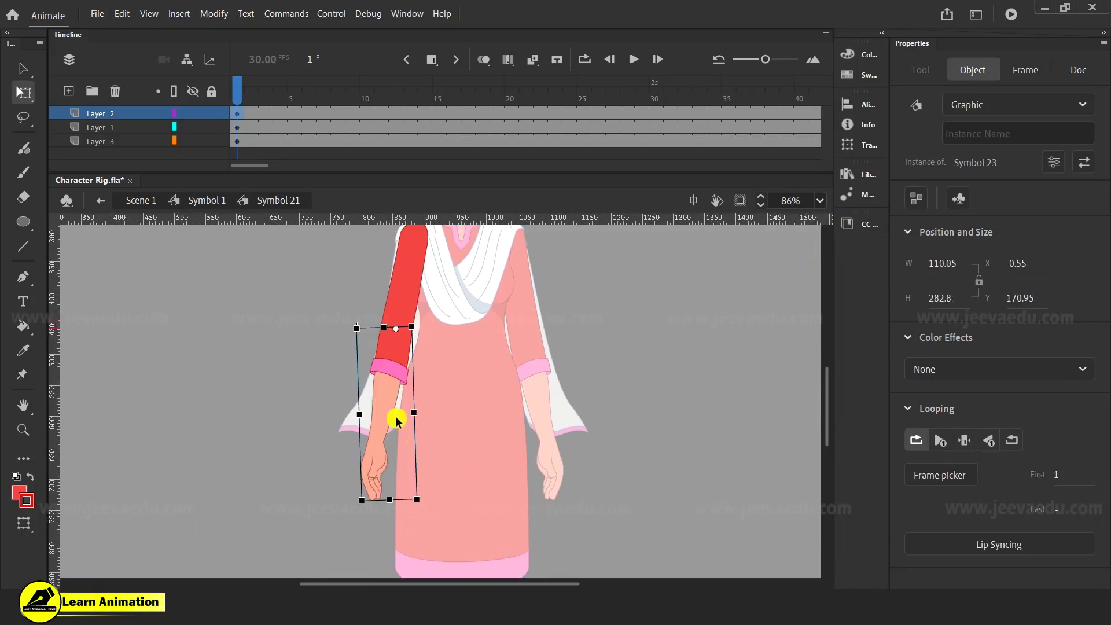
# - Inside the forearm symbol, cut the hand and paste it in place on a new layer above Layer_1
pyautogui.doubleClick(378, 447)
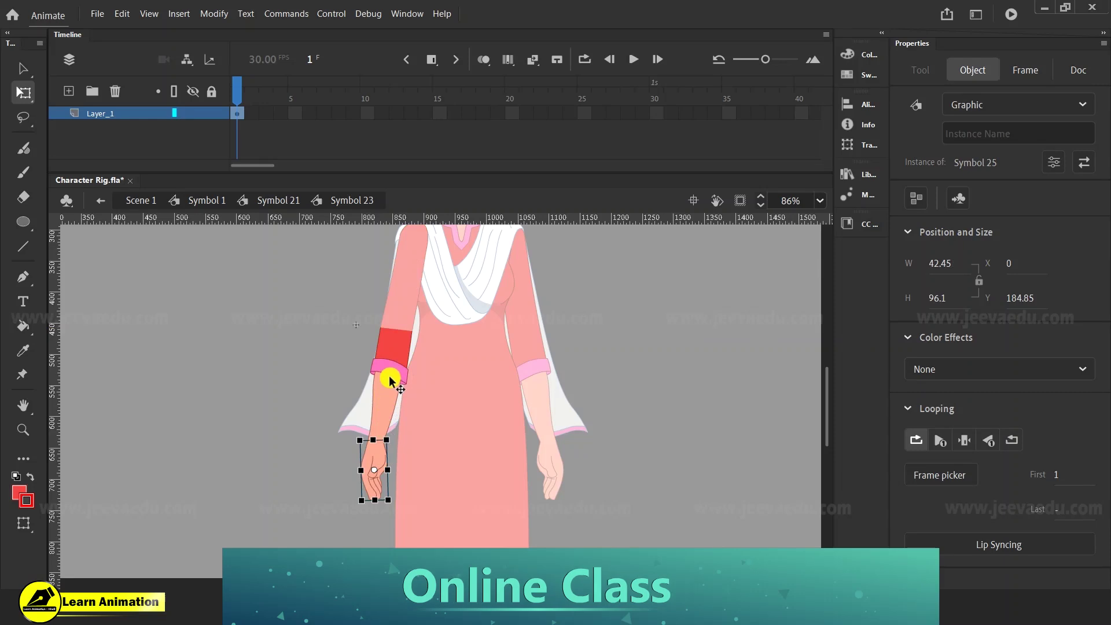
pyautogui.hotkey('ctrl', 'x')
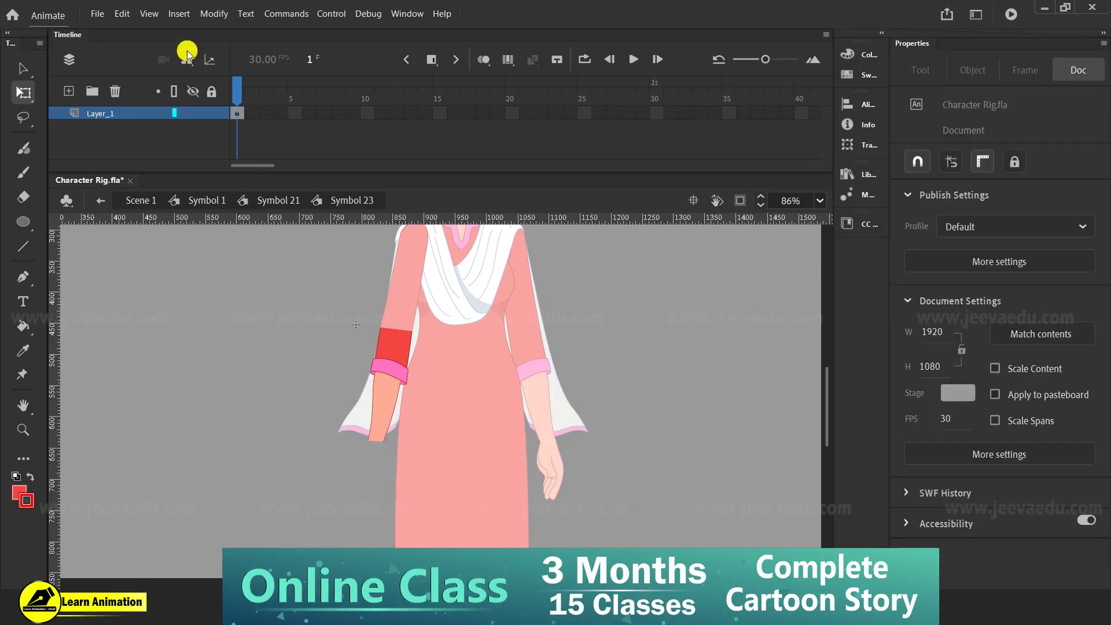
pyautogui.click(68, 91)
pyautogui.rightClick(154, 313)
pyautogui.click(207, 365)
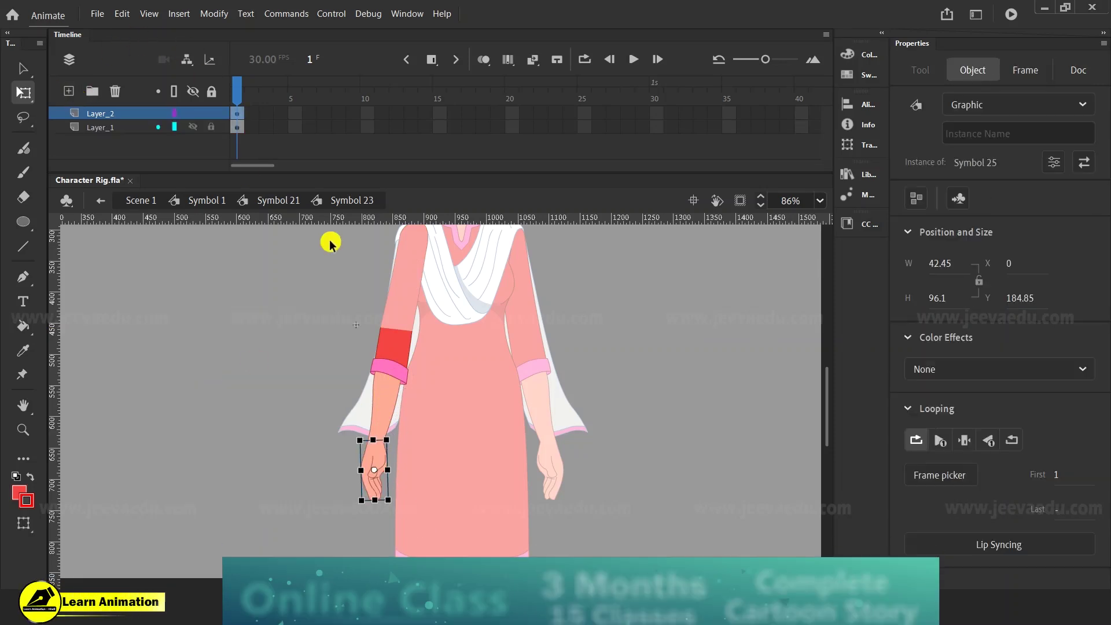
# - Extend the frames of Layer_1 and Layer_2 past frame 40 and return to frame 1
pyautogui.moveTo(305, 113); pyautogui.dragTo(466, 162)
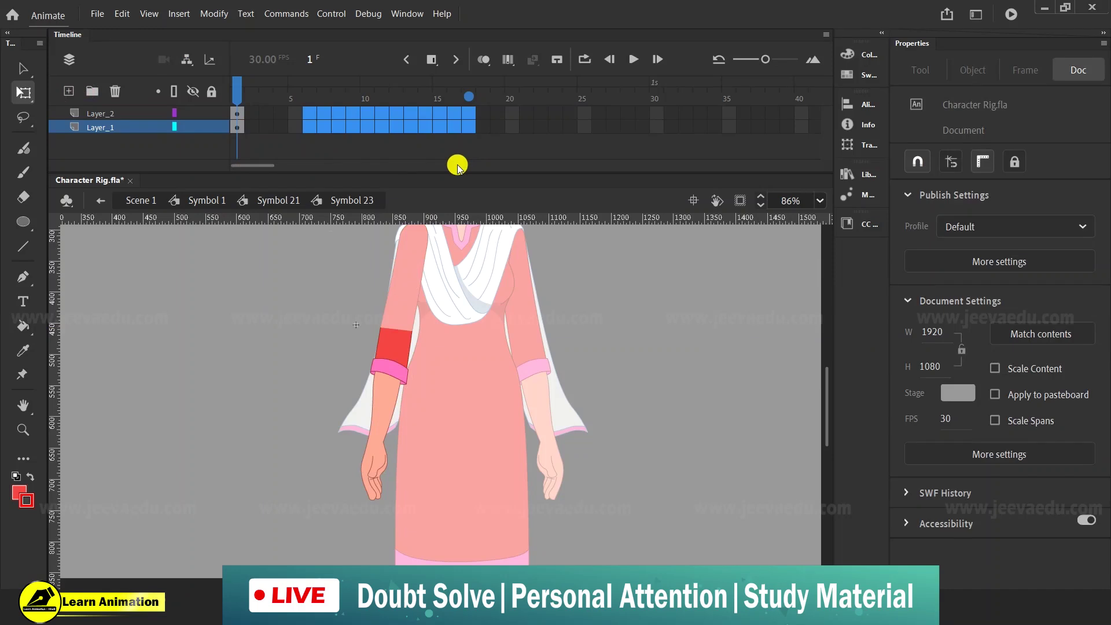
pyautogui.press('F5')
pyautogui.press('F5')
pyautogui.press('F5')
pyautogui.moveTo(479, 94); pyautogui.dragTo(237, 93)
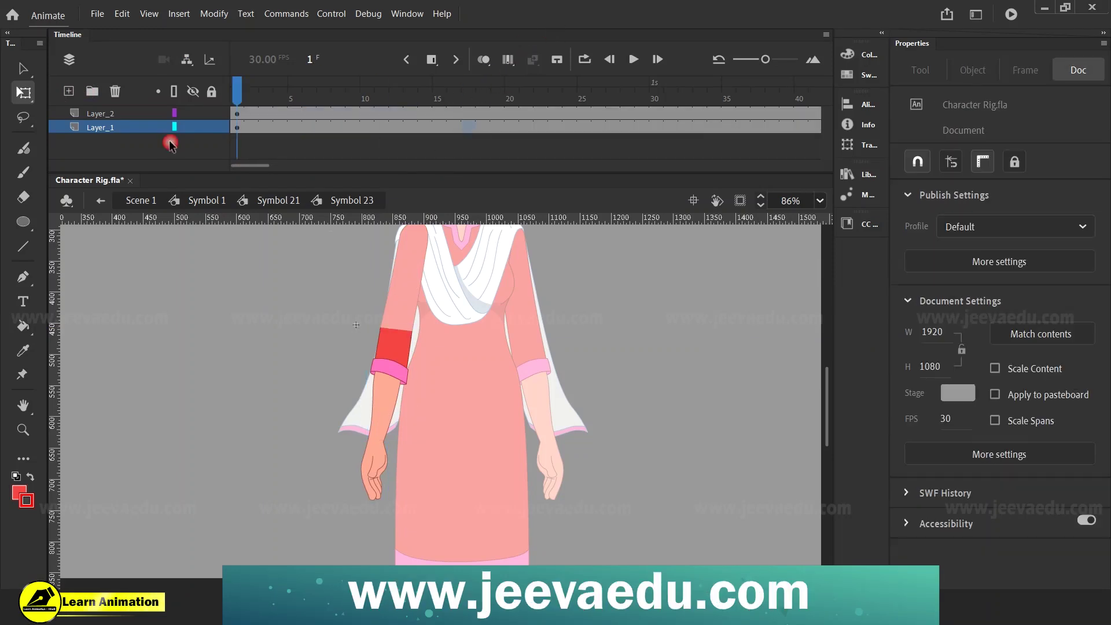
# - Hide Layer_2 containing the hand, and sample the forearm's outline and skin colours as the stroke and fill
pyautogui.press('z')
pyautogui.click(392, 442)
pyautogui.press('v')
pyautogui.click(386, 468)
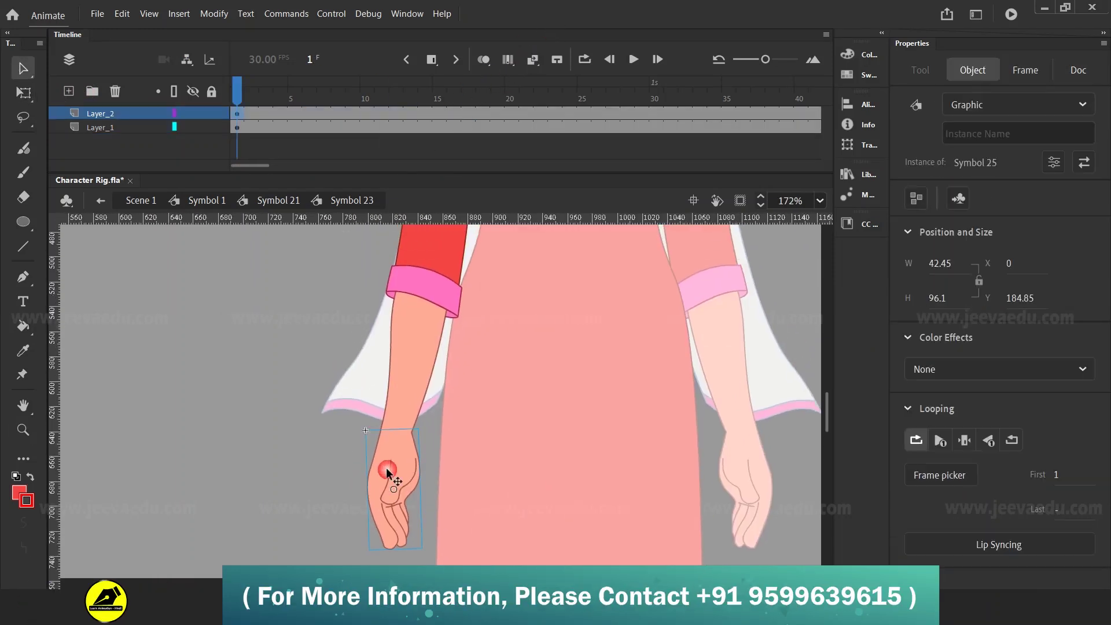
pyautogui.click(193, 113)
pyautogui.press('z')
pyautogui.click(410, 419)
pyautogui.click(429, 414)
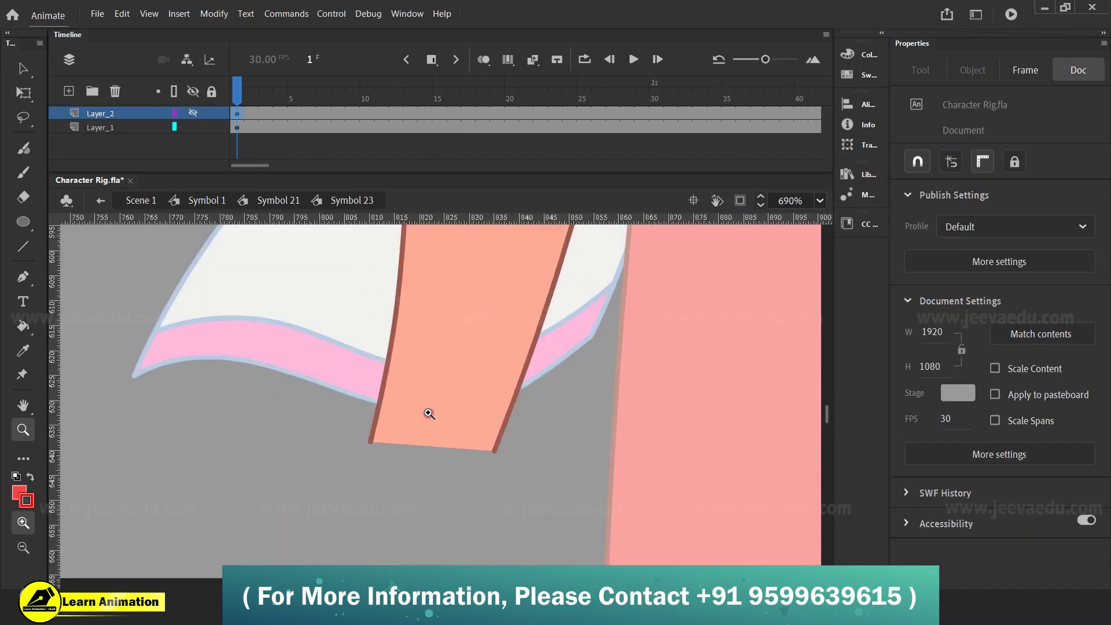
pyautogui.click(31, 501)
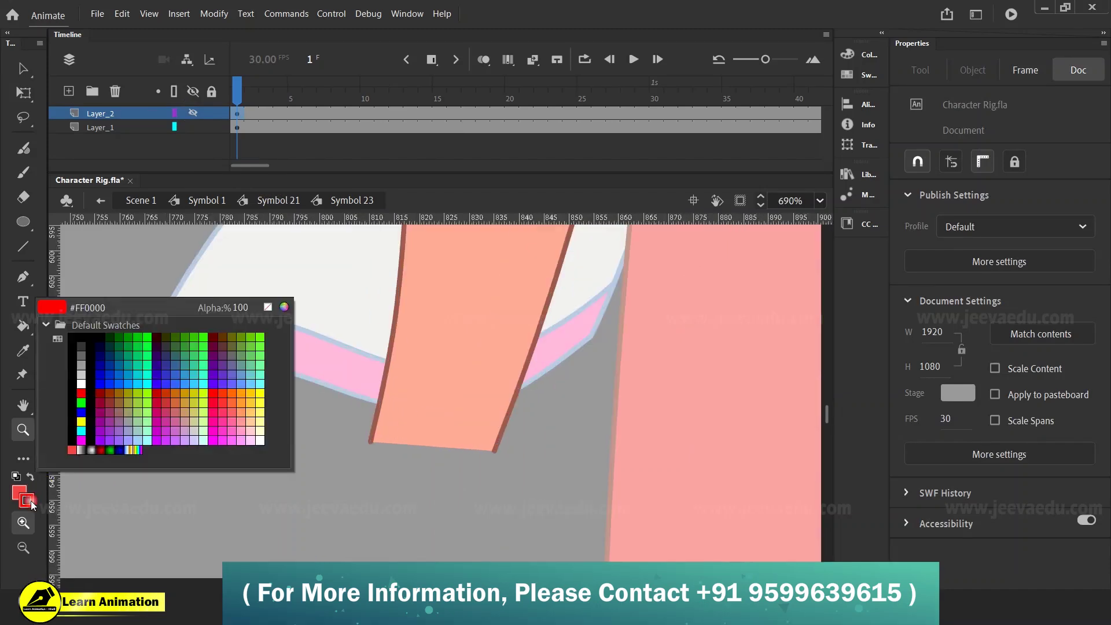
pyautogui.click(383, 388)
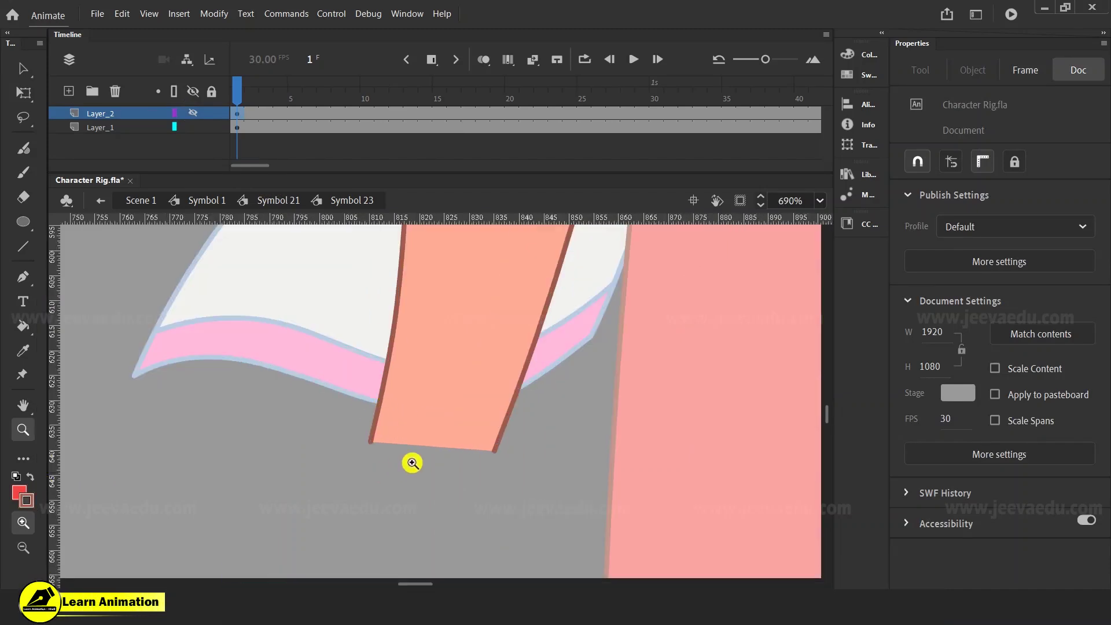
pyautogui.click(16, 492)
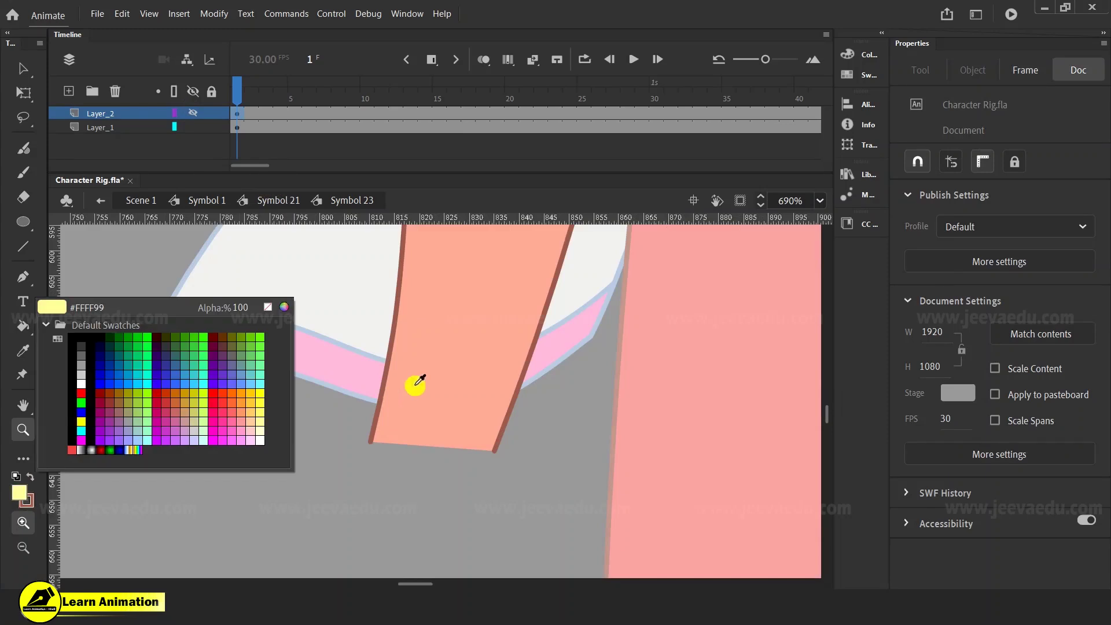
pyautogui.click(416, 383)
# - Add a new layer beneath Layer_1 and draw a skin-coloured circle about 21 px wide just below the forearm's wrist end
pyautogui.click(90, 125)
pyautogui.click(71, 91)
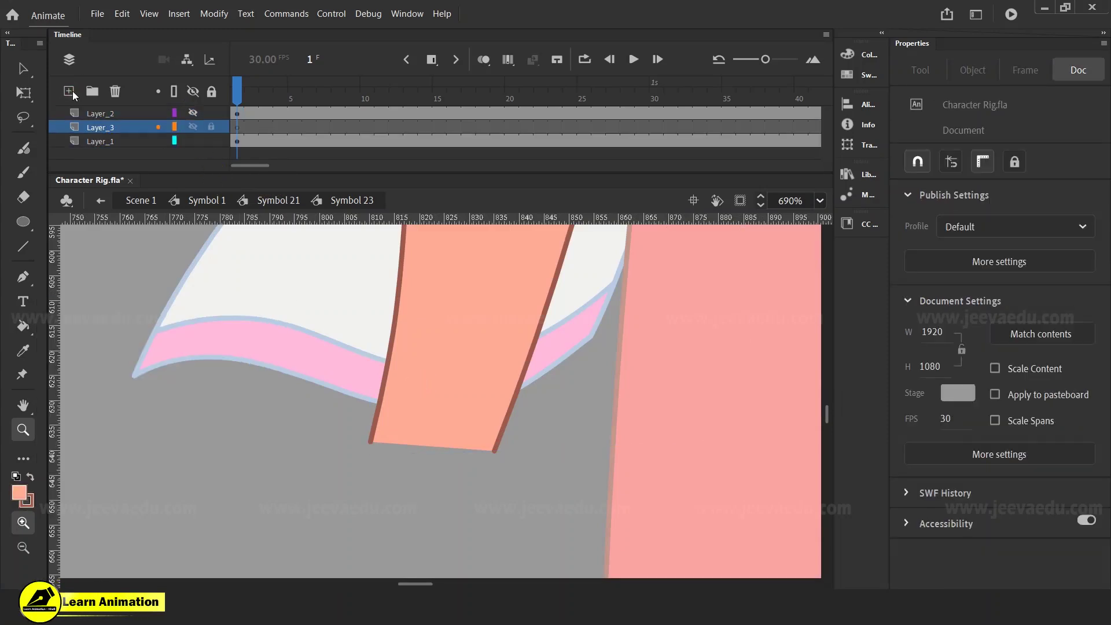
pyautogui.click(23, 223)
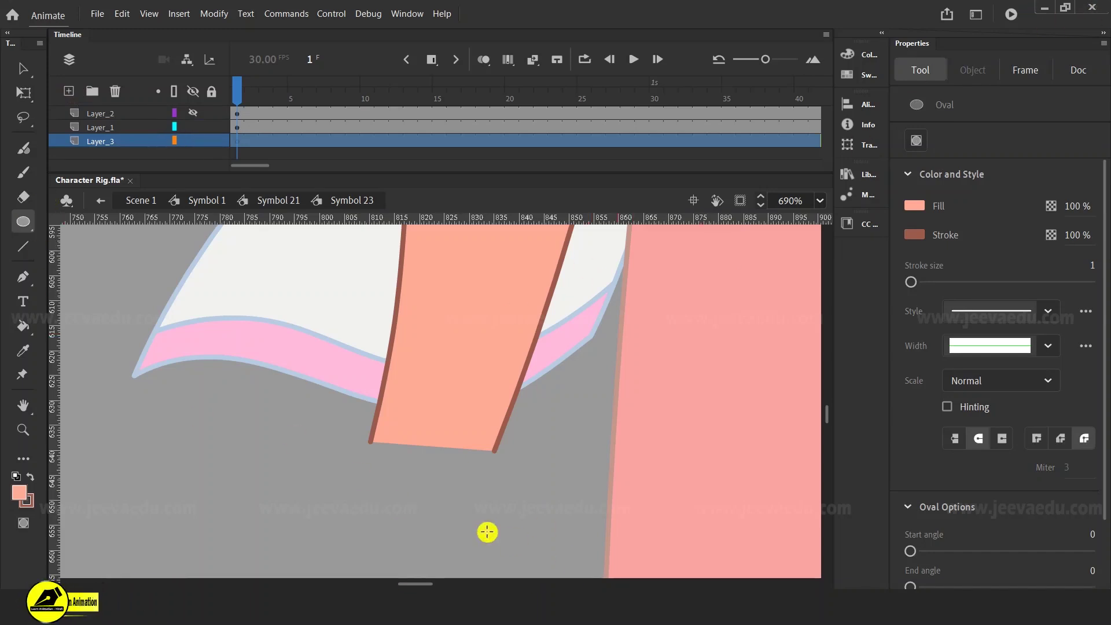
pyautogui.moveTo(399, 473); pyautogui.dragTo(453, 526)
# - Move the circle onto the forearm's wrist end and scale it to about 24.7 px wide so it fits the wrist
pyautogui.press('v')
pyautogui.scroll(1, 454, 528)
pyautogui.click(371, 486)
pyautogui.press('q')
pyautogui.moveTo(372, 484); pyautogui.dragTo(421, 442)
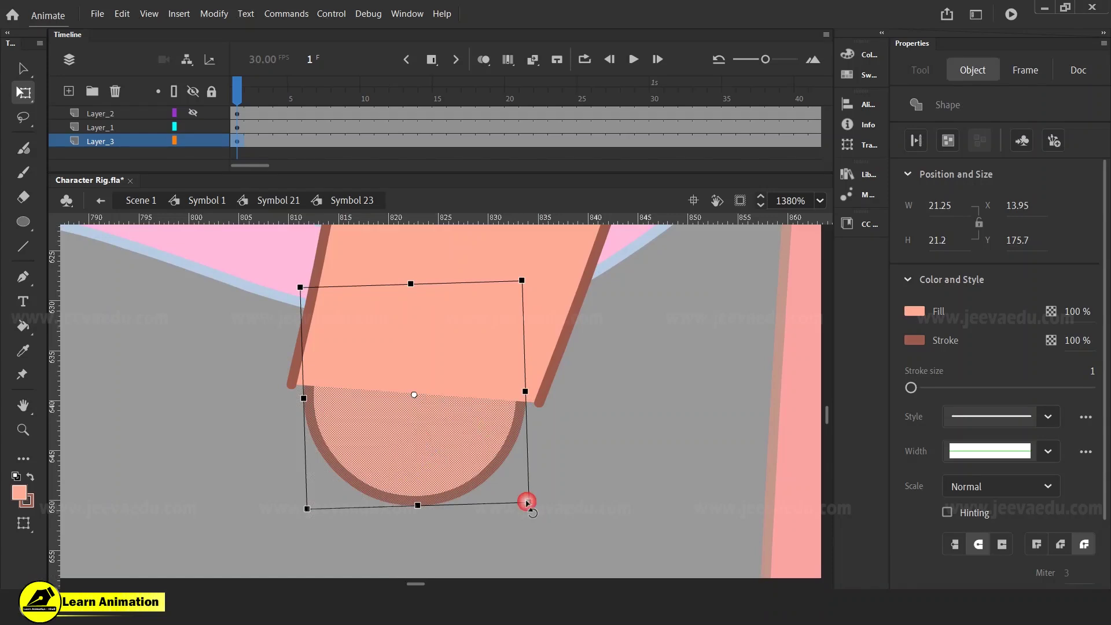
pyautogui.moveTo(529, 502); pyautogui.dragTo(546, 519)
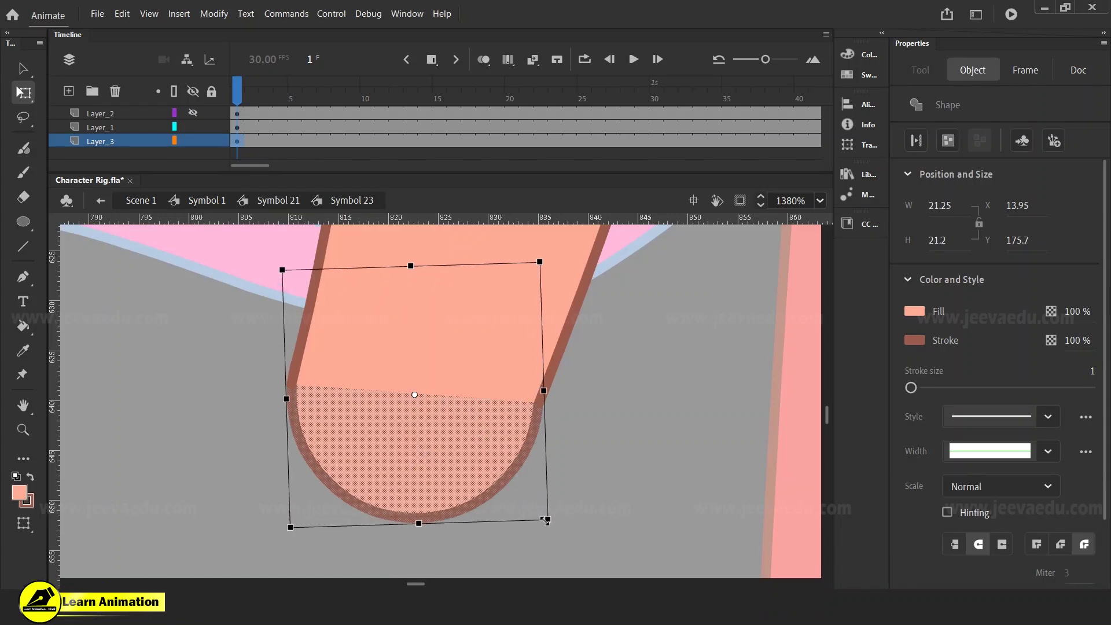
pyautogui.click(448, 441)
pyautogui.moveTo(455, 452); pyautogui.dragTo(458, 454)
pyautogui.moveTo(456, 450); pyautogui.dragTo(454, 449)
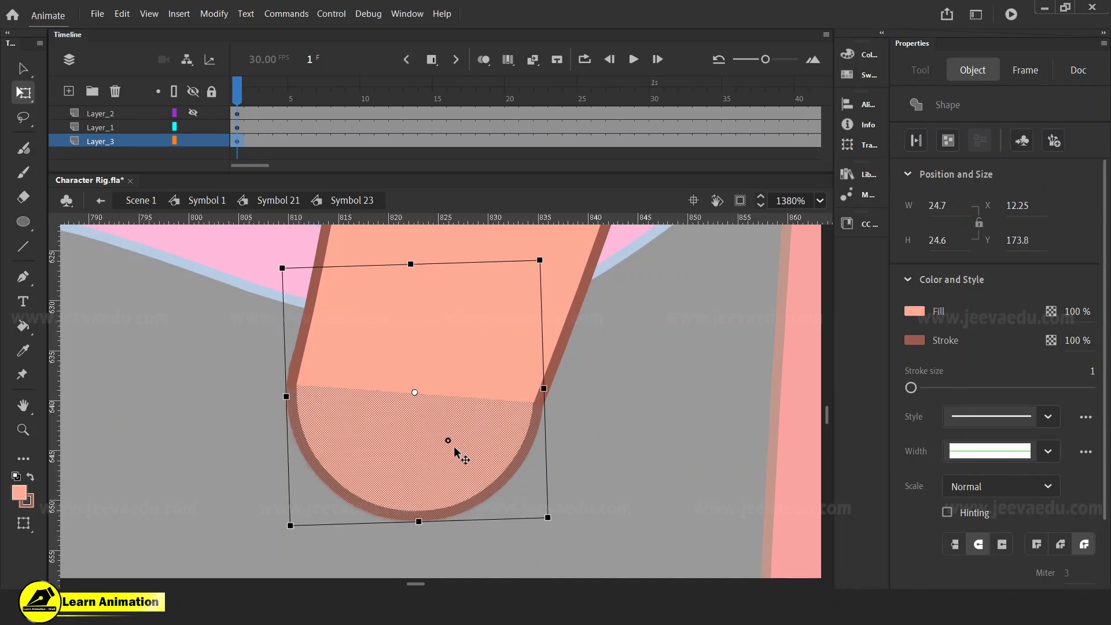
# - Scale the wrist circle to 101% and deselect it
pyautogui.hotkey('ctrl', 'alt', 's')
pyautogui.write('101')
pyautogui.press('Return')
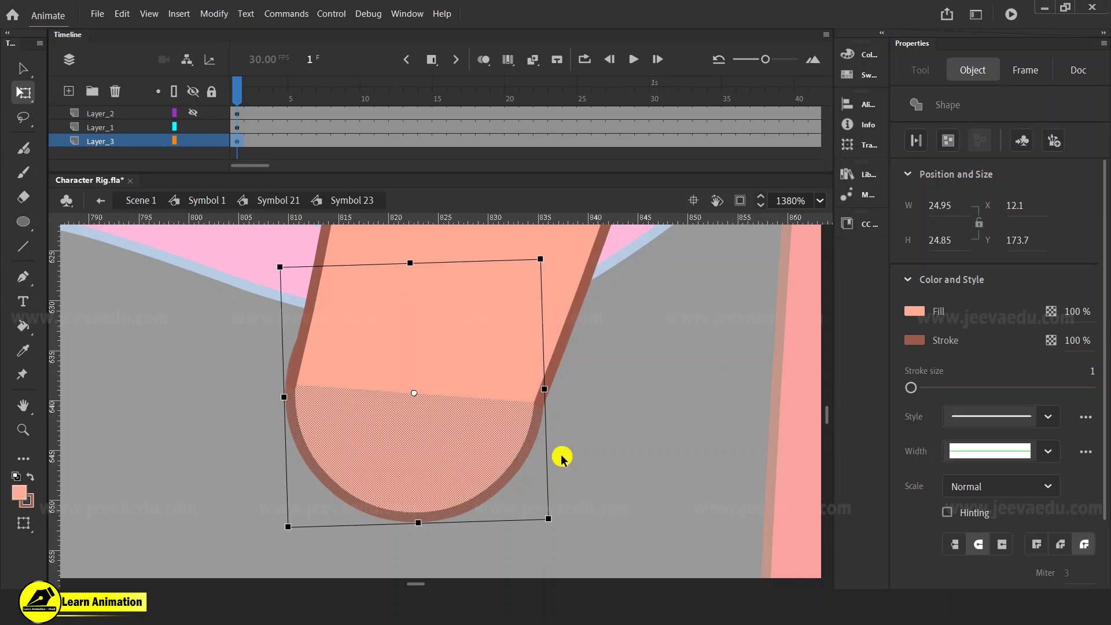
pyautogui.click(629, 451)
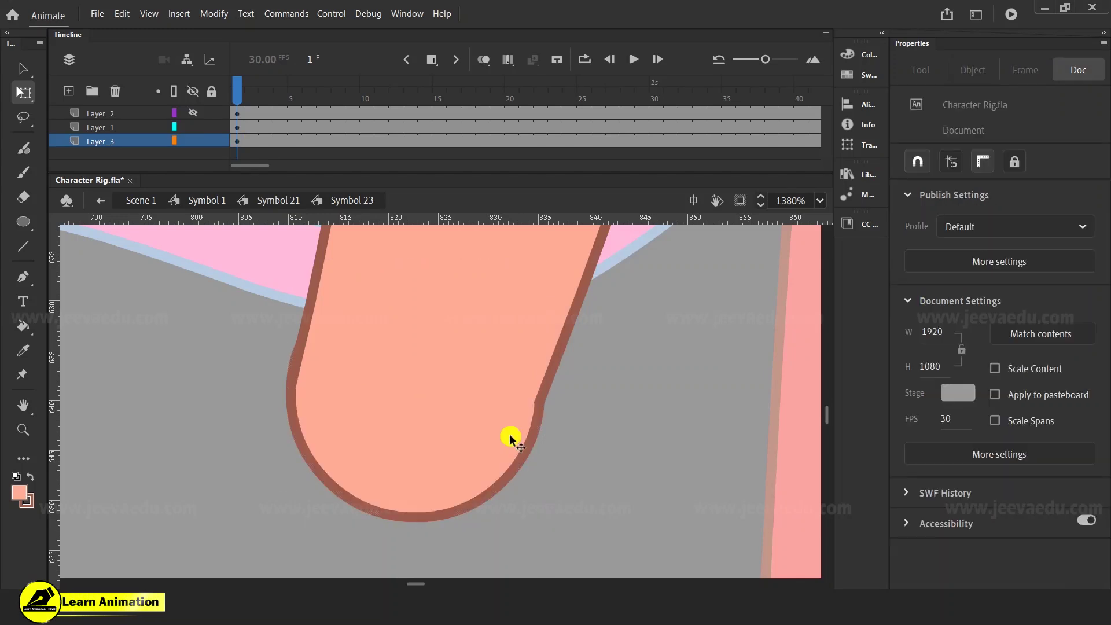
# - Convert the wrist circle into a graphic symbol
pyautogui.click(482, 450)
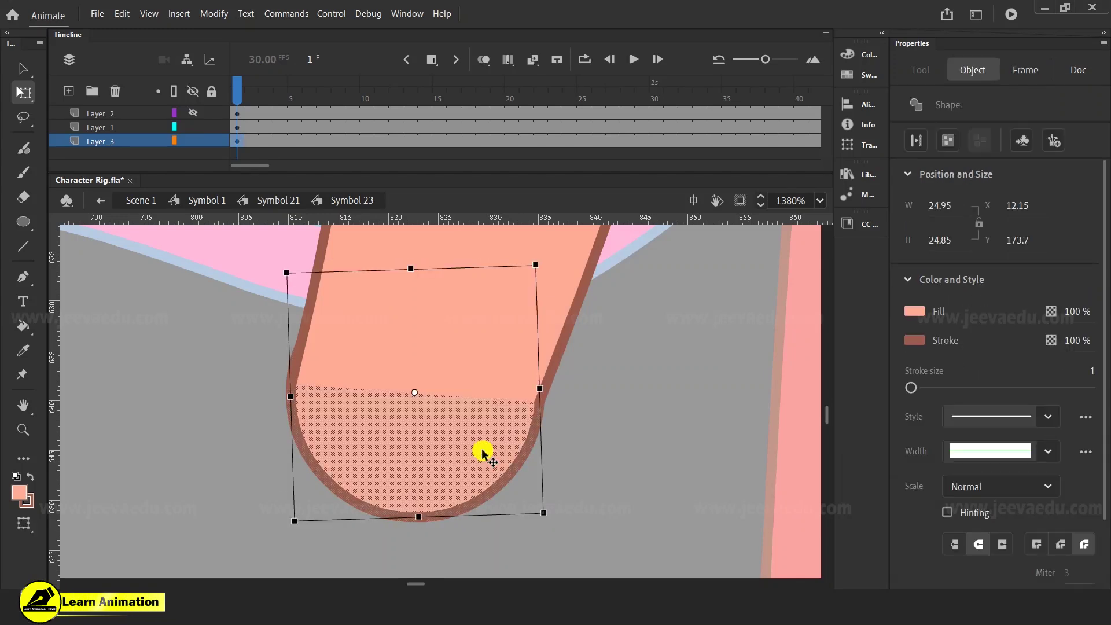
pyautogui.press('F8')
pyautogui.press('Return')
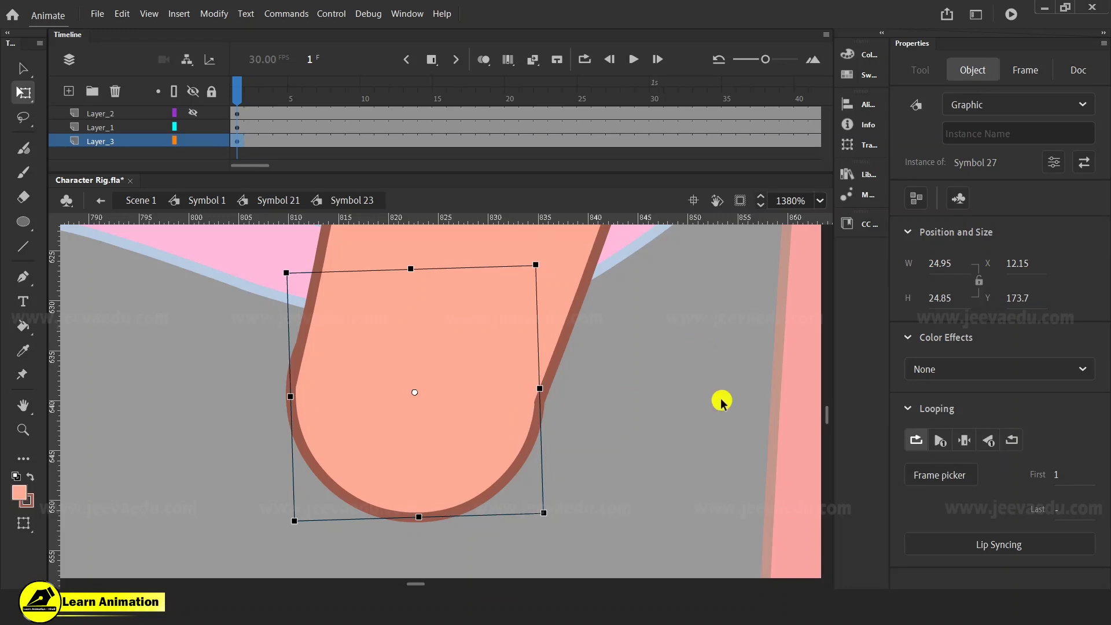
# - Hide Layer_1 and show Layer_2 so only the hand and the wrist circle remain exposed
pyautogui.click(192, 127)
pyautogui.click(193, 113)
pyautogui.press('z')
pyautogui.hotkey('ctrl', '-')
pyautogui.hotkey('ctrl', '-')
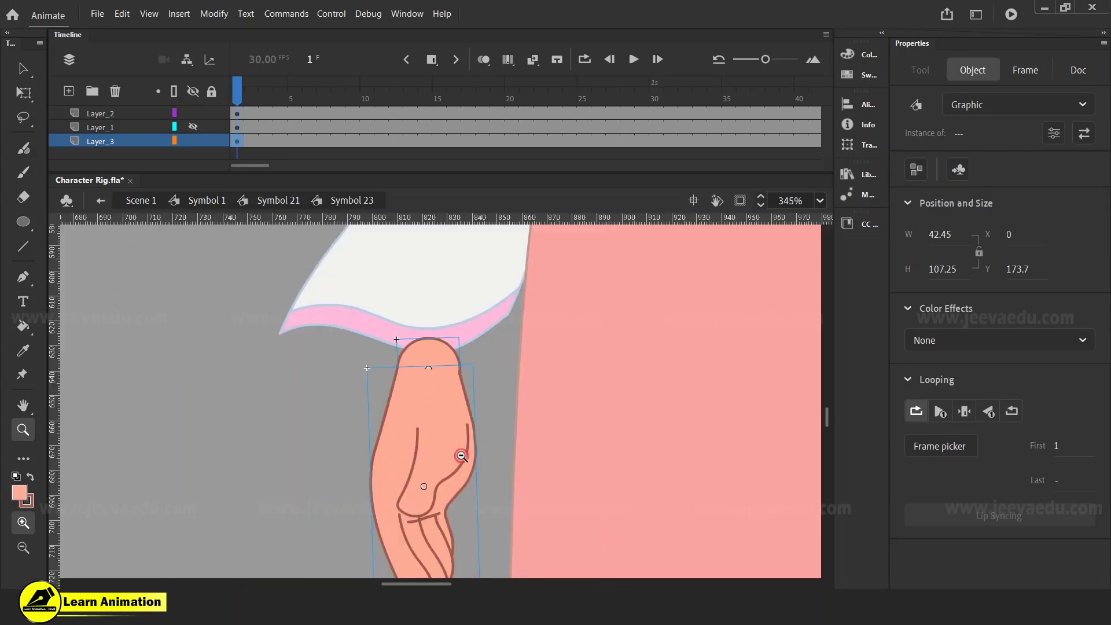
# - Snap the hand's pivot to the centre of the wrist circle, selecting the circle to locate its centre
pyautogui.press('v')
pyautogui.click(442, 484)
pyautogui.press('q')
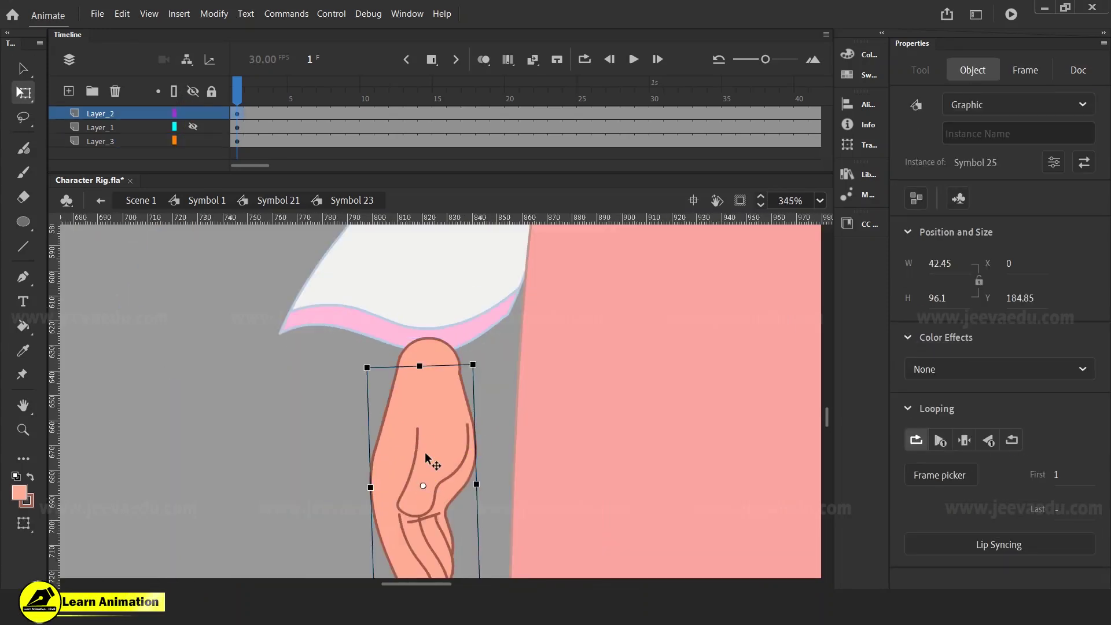
pyautogui.press('z')
pyautogui.click(431, 371)
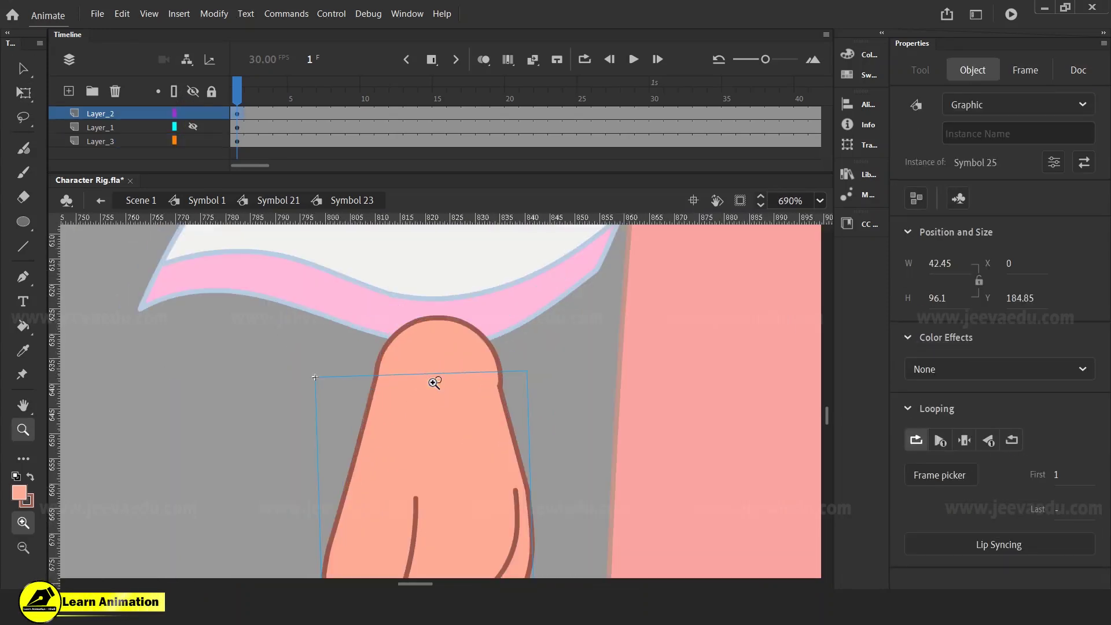
pyautogui.press('q')
pyautogui.click(442, 359)
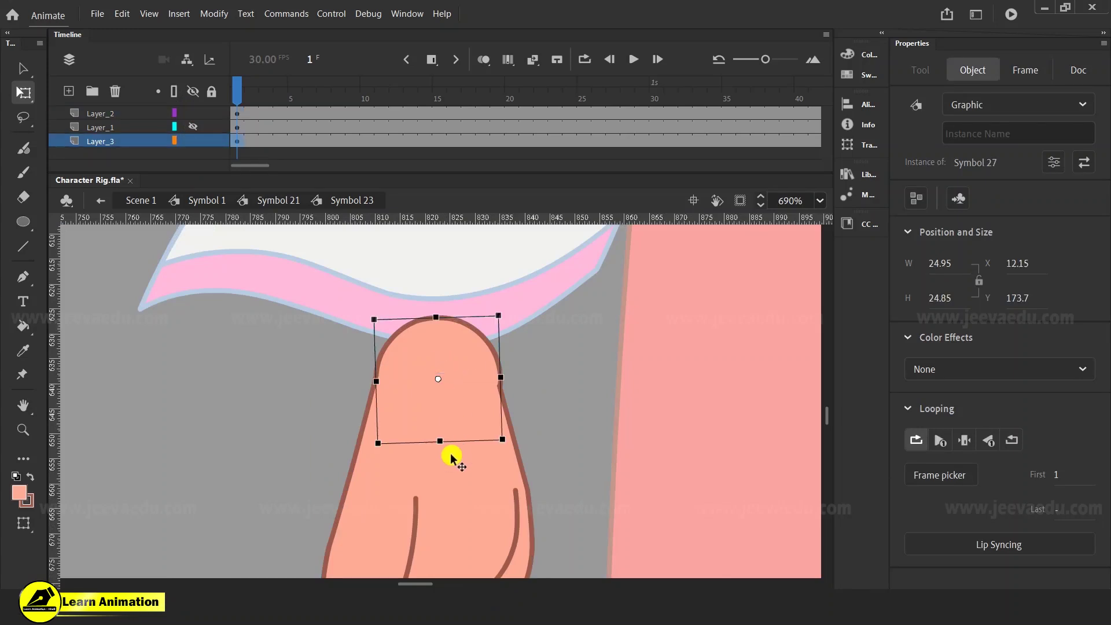
pyautogui.click(453, 470)
pyautogui.click(443, 365)
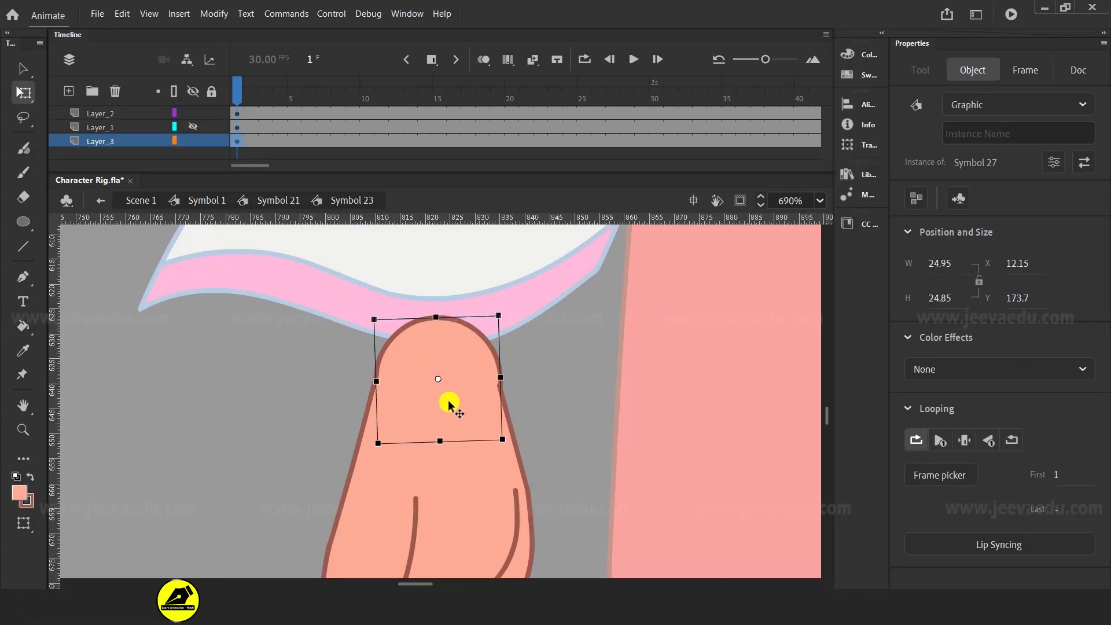
pyautogui.click(459, 488)
pyautogui.press('z')
pyautogui.keyDown('alt'); pyautogui.click(449, 424); pyautogui.keyUp('alt')
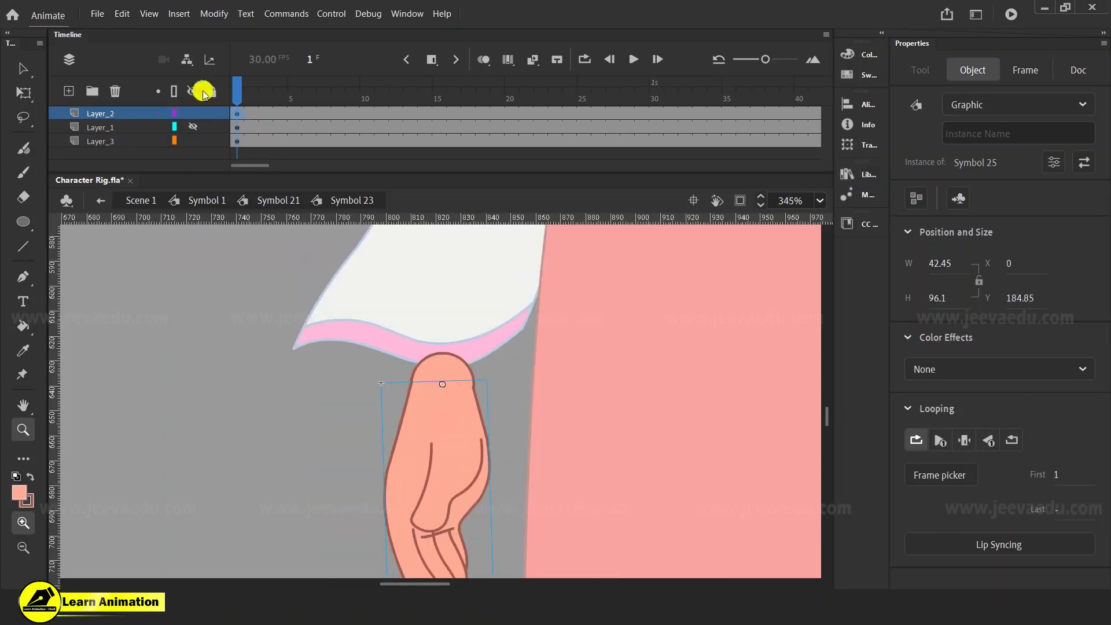
# - Show Layer_1 again and test-rotate the hand about the wrist pivot in both directions
pyautogui.click(195, 127)
pyautogui.press('v')
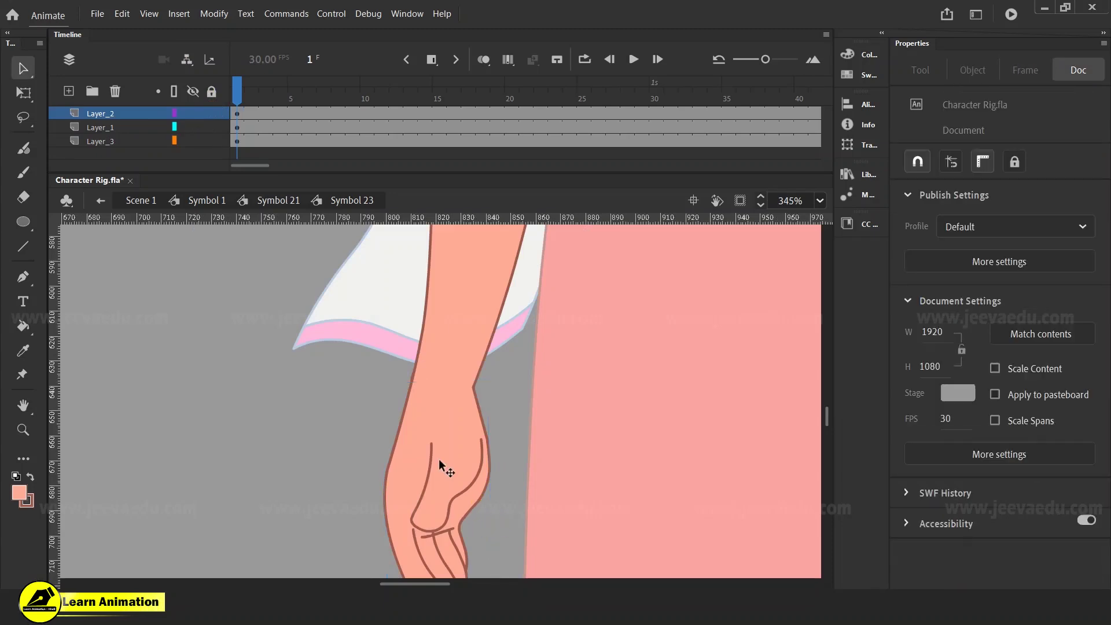
pyautogui.click(446, 468)
pyautogui.press('q')
pyautogui.moveTo(529, 518); pyautogui.dragTo(509, 432)
pyautogui.moveTo(485, 545); pyautogui.dragTo(544, 441)
pyautogui.click(512, 513)
pyautogui.click(408, 428)
pyautogui.click(401, 307)
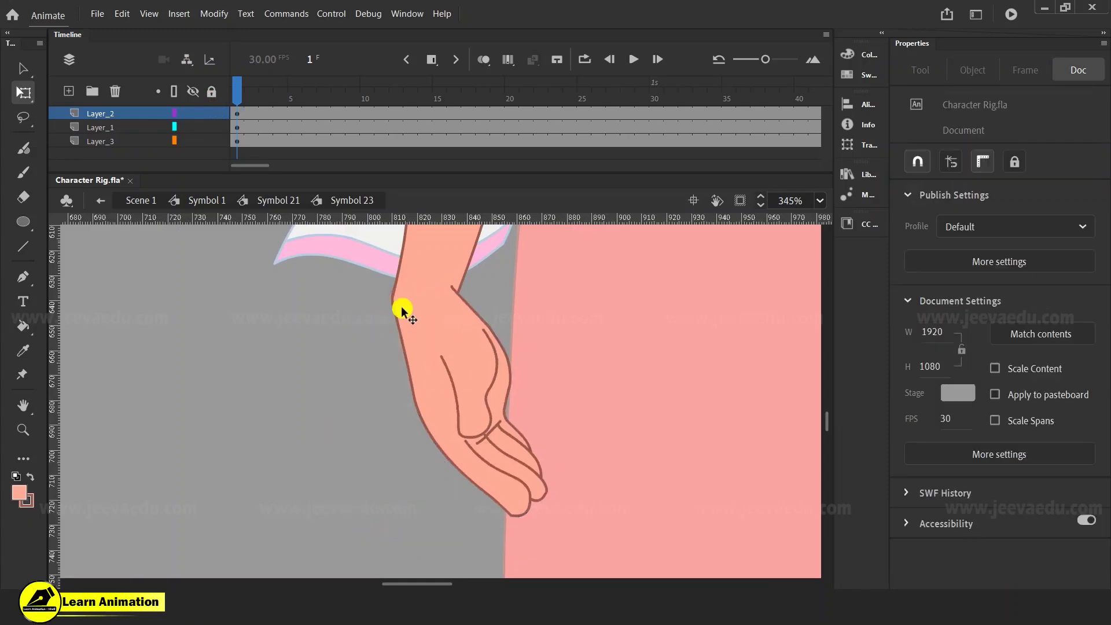
# - Undo the last hand rotation and rotate the hand slightly back toward the body
pyautogui.hotkey('ctrl', 'z')
pyautogui.press('z')
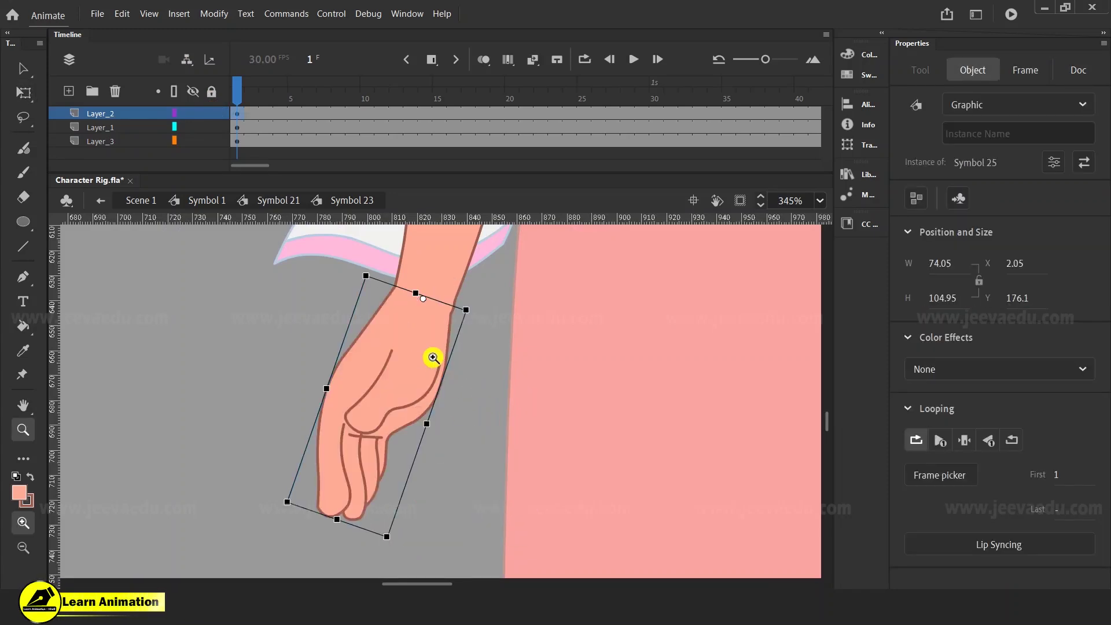
pyautogui.keyDown('alt'); pyautogui.click(433, 358); pyautogui.keyUp('alt')
pyautogui.keyDown('alt'); pyautogui.click(434, 398); pyautogui.keyUp('alt')
pyautogui.click(434, 387)
pyautogui.press('q')
pyautogui.moveTo(431, 525); pyautogui.dragTo(446, 531)
pyautogui.press('z')
pyautogui.click(449, 460)
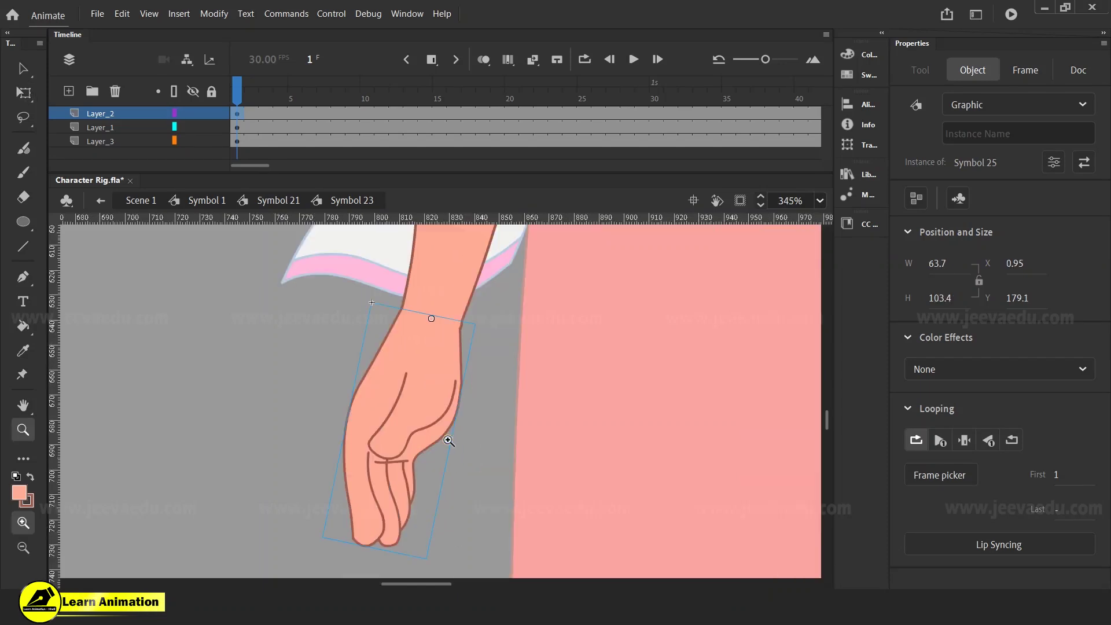
# - Inside the hand symbol, convert all the hand artwork into a nested graphic symbol and set its looping to single frame
pyautogui.press('v')
pyautogui.doubleClick(427, 415)
pyautogui.moveTo(496, 302); pyautogui.dragTo(316, 583)
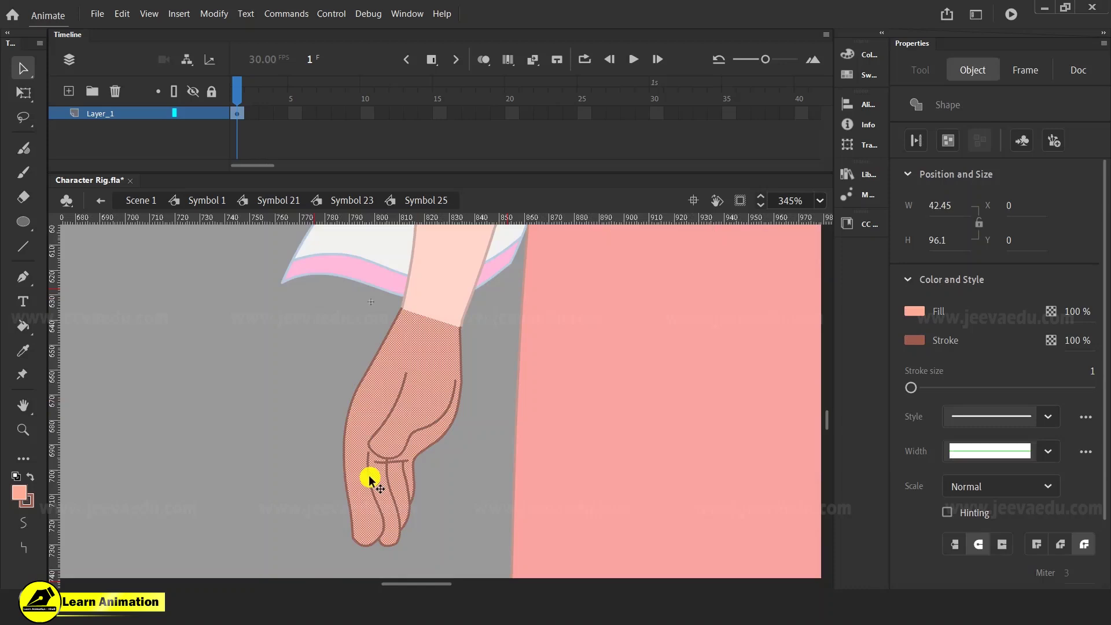
pyautogui.press('F8')
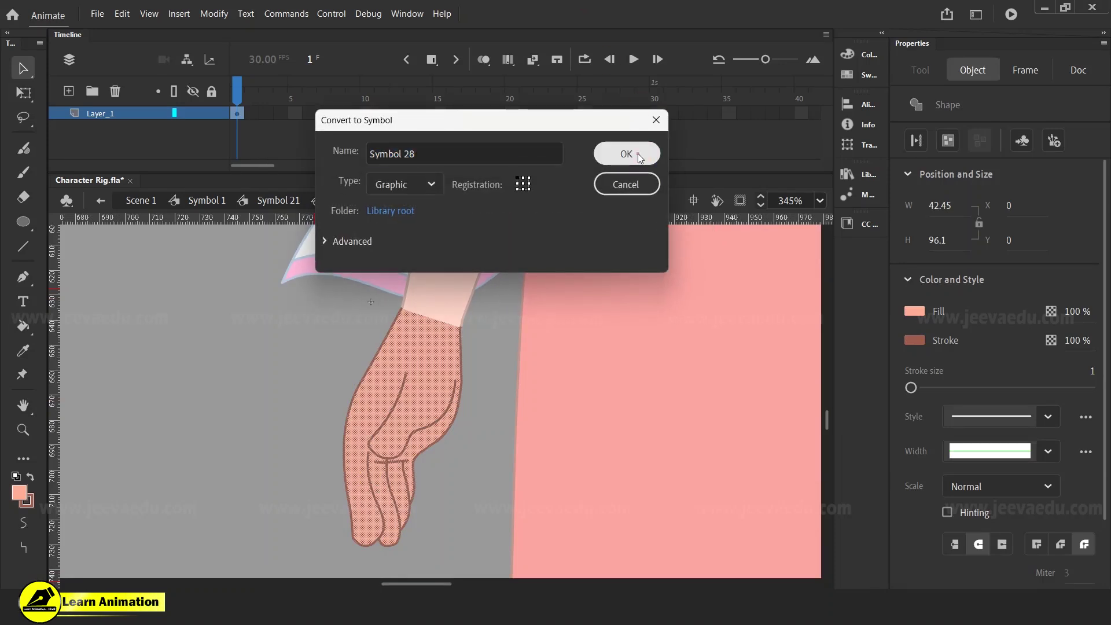
pyautogui.click(623, 154)
pyautogui.click(965, 441)
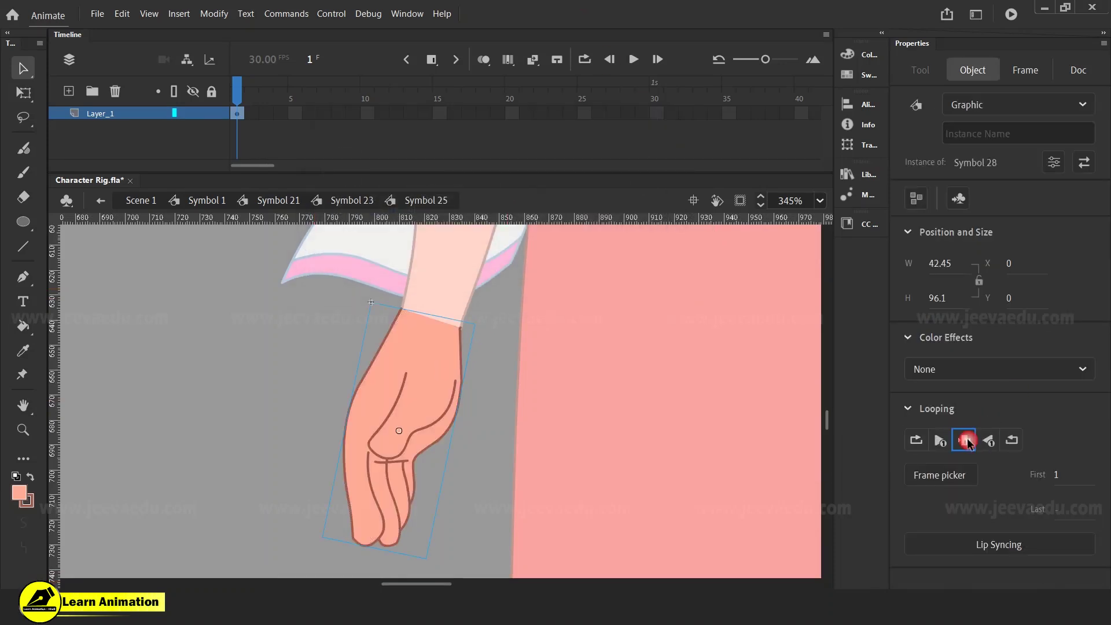
# - Extend Layer_1 past frame 40, go to frame 5, and apply single-frame looping to the nested hand there
pyautogui.moveTo(421, 118); pyautogui.dragTo(668, 144)
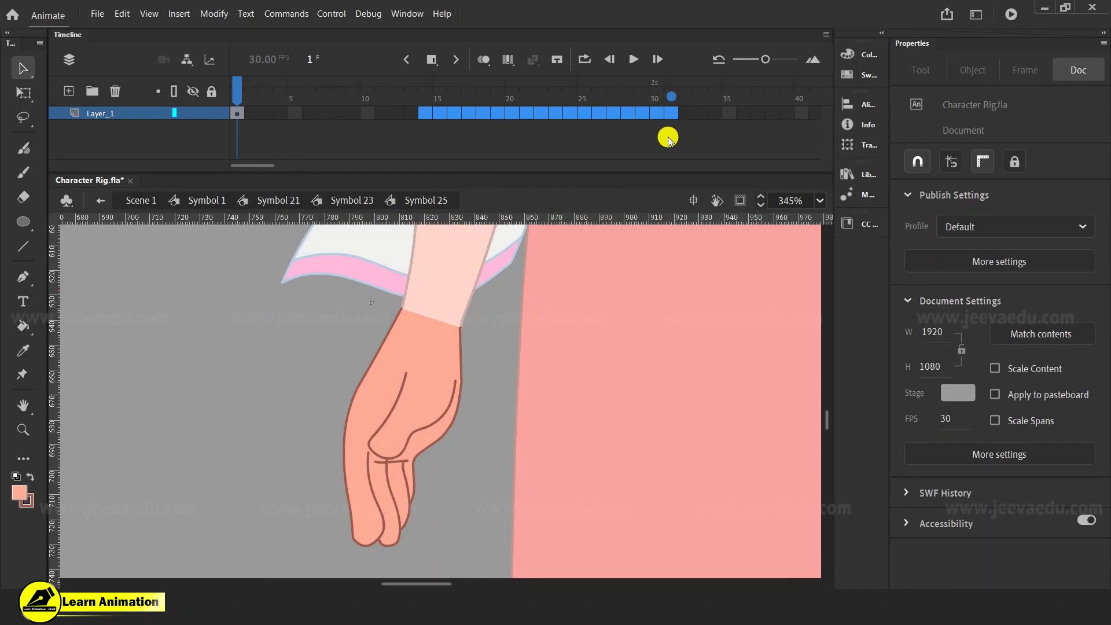
pyautogui.press('F4')
pyautogui.press('F4')
pyautogui.press('F5')
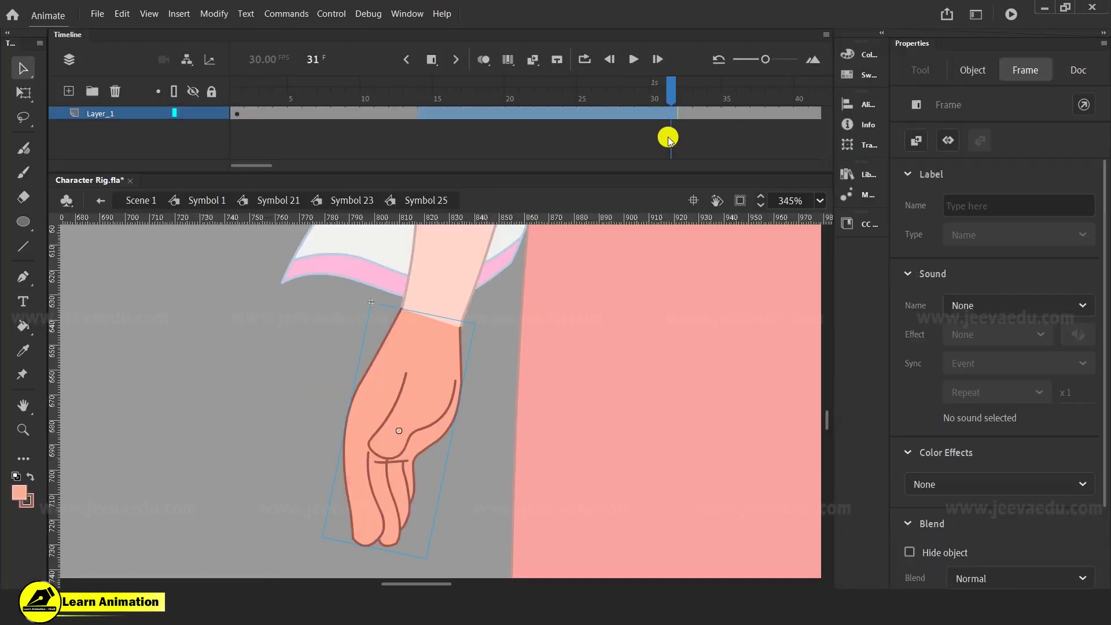
pyautogui.moveTo(671, 87); pyautogui.dragTo(295, 96)
pyautogui.click(422, 417)
pyautogui.click(964, 443)
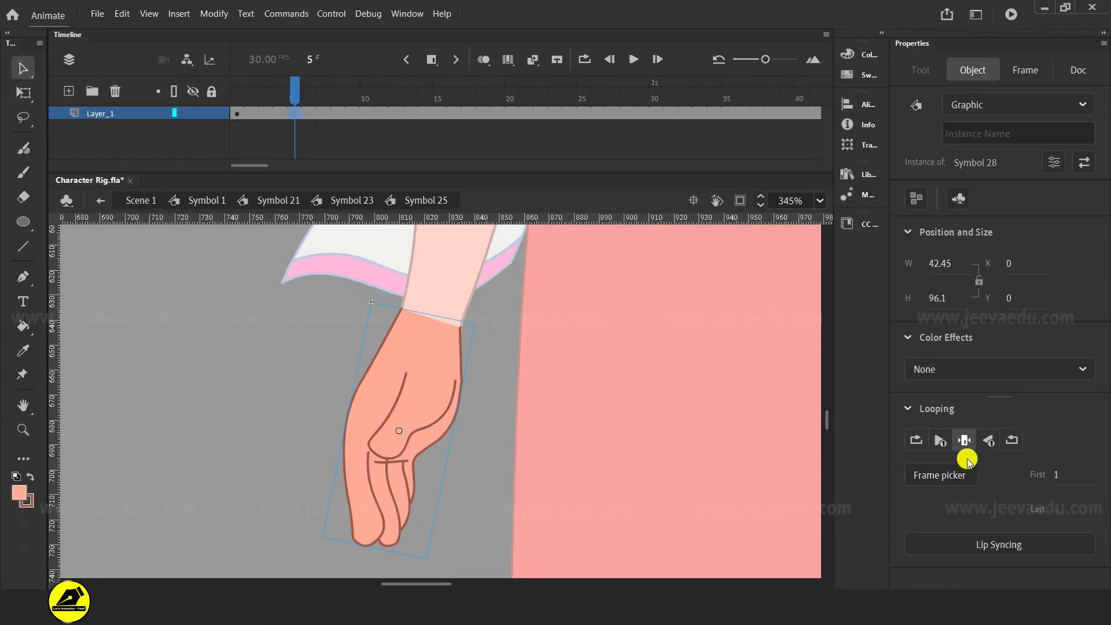
# - Leave the hand, forearm and arm symbols and return to Symbol 1
pyautogui.click(331, 201)
pyautogui.click(285, 201)
pyautogui.click(211, 200)
pyautogui.press('z')
pyautogui.keyDown('alt'); pyautogui.click(479, 385); pyautogui.keyUp('alt')
pyautogui.keyDown('alt'); pyautogui.click(479, 385); pyautogui.keyUp('alt')
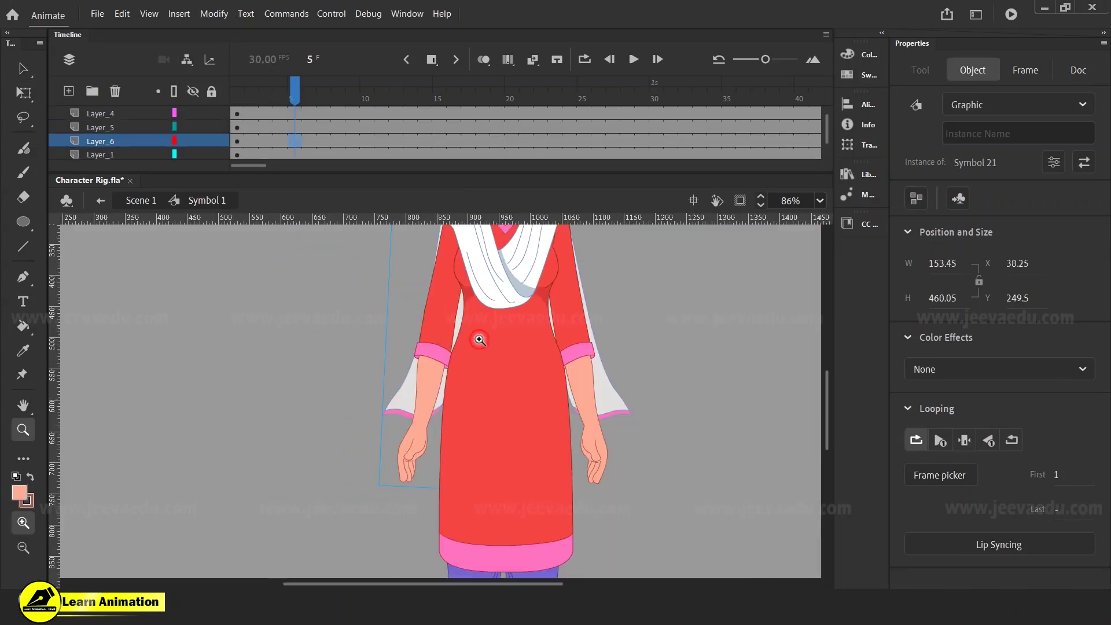
# - Open the arm symbol, try transforming the forearm with its hand, undo the last change, and return to Symbol 1
pyautogui.moveTo(479, 353); pyautogui.dragTo(480, 453)
pyautogui.press('v')
pyautogui.doubleClick(413, 367)
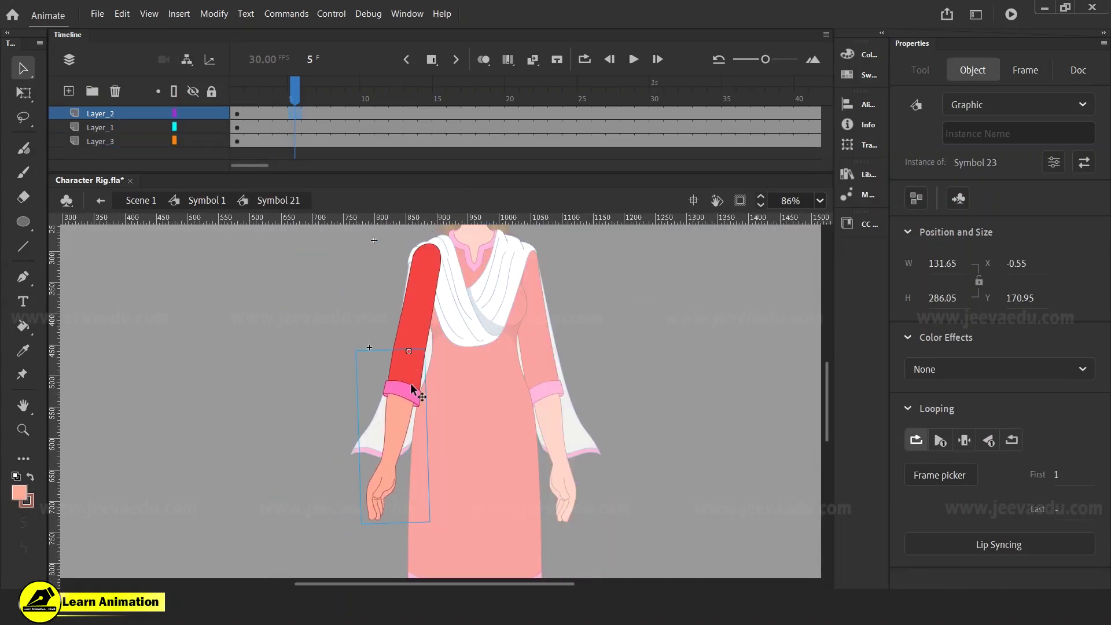
pyautogui.press('q')
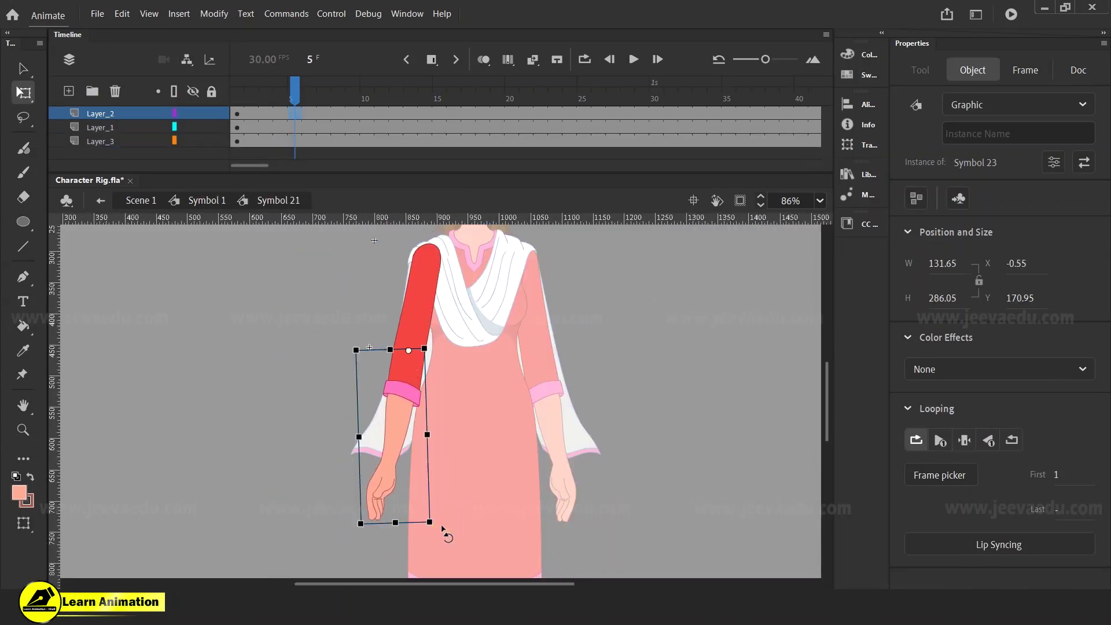
pyautogui.doubleClick(296, 413)
pyautogui.click(544, 412)
pyautogui.hotkey('ctrl', 'z')
pyautogui.click(487, 406)
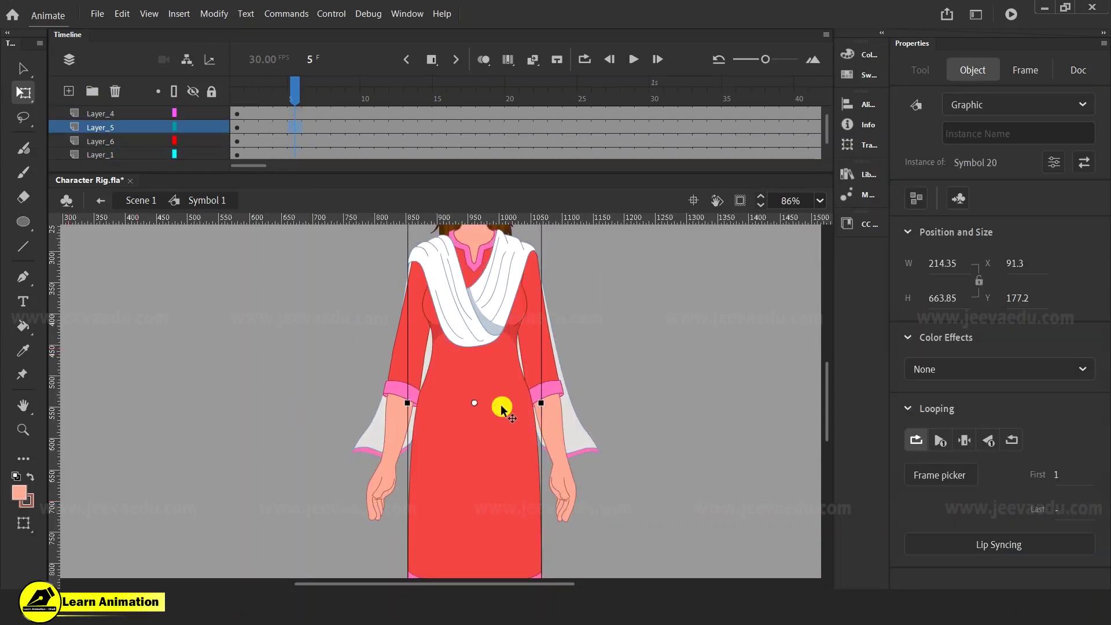
pyautogui.press('z')
pyautogui.keyDown('alt'); pyautogui.click(499, 376); pyautogui.keyUp('alt')
pyautogui.moveTo(367, 258); pyautogui.dragTo(547, 506)
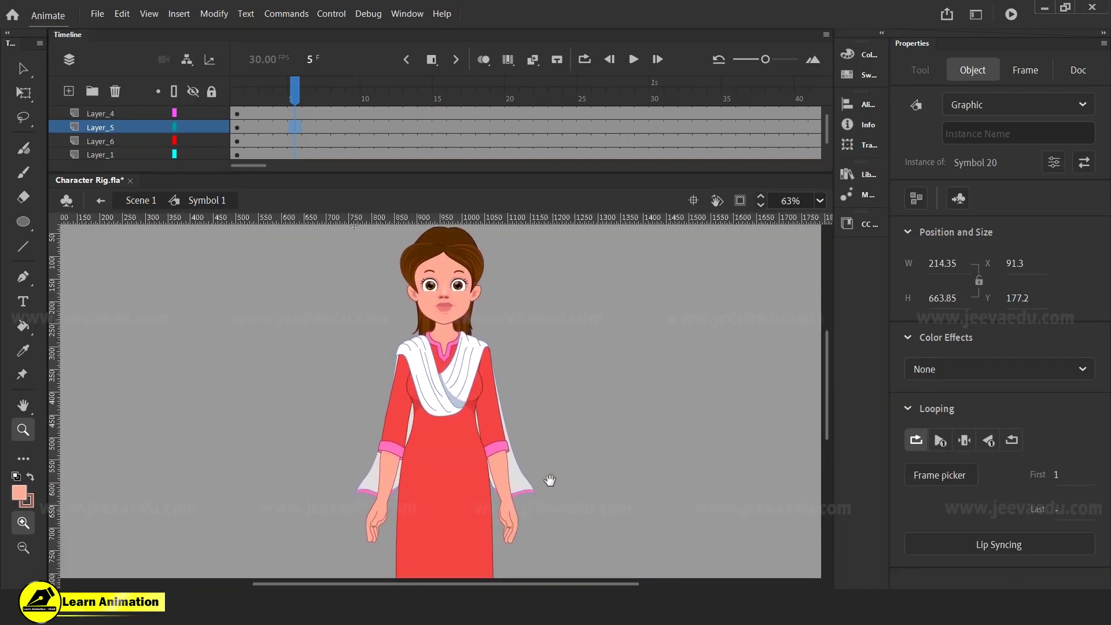
# - Move the unrigged arm group from Layer_1 onto a new layer directly above it, pasted in place
pyautogui.press('v')
pyautogui.click(557, 474)
pyautogui.click(385, 471)
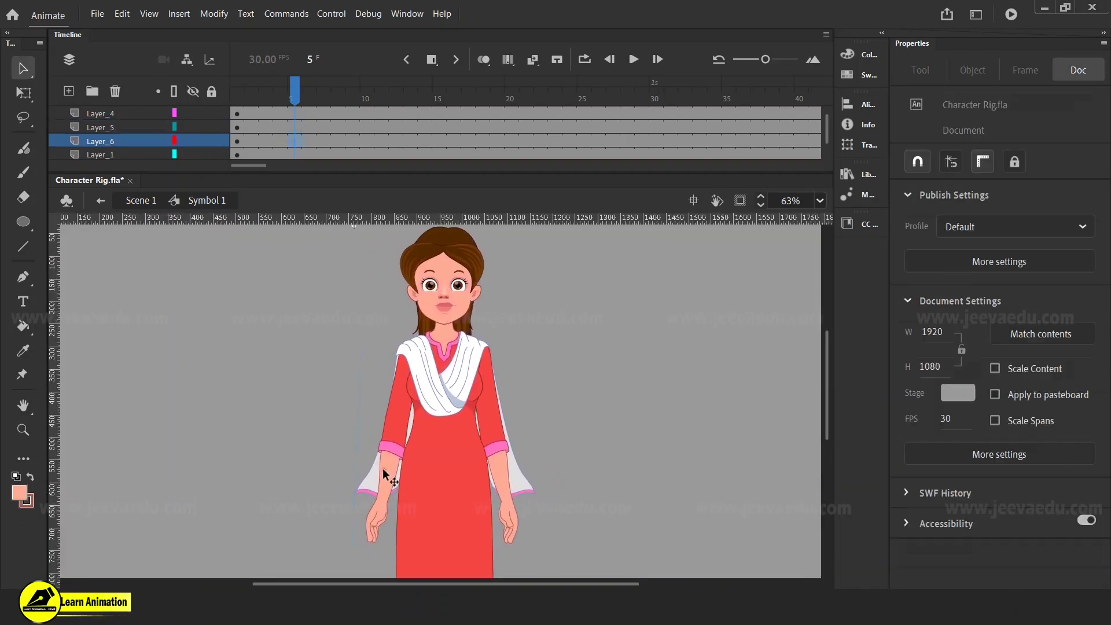
pyautogui.click(494, 438)
pyautogui.click(534, 385)
pyautogui.click(498, 449)
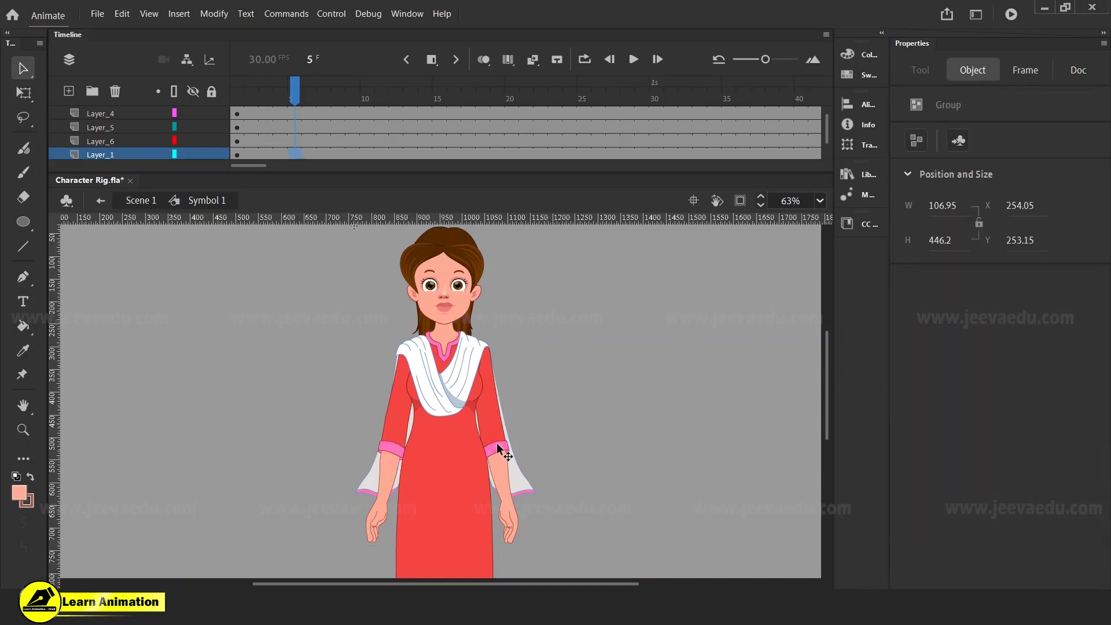
pyautogui.moveTo(499, 446); pyautogui.dragTo(570, 440)
pyautogui.hotkey('ctrl', 'z')
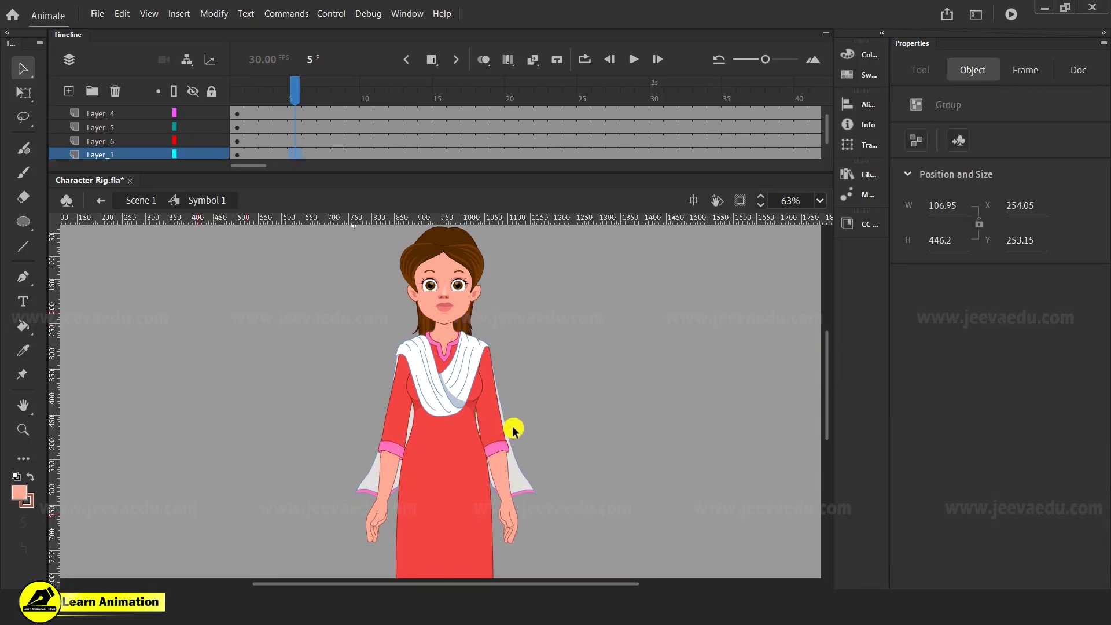
pyautogui.press('Delete')
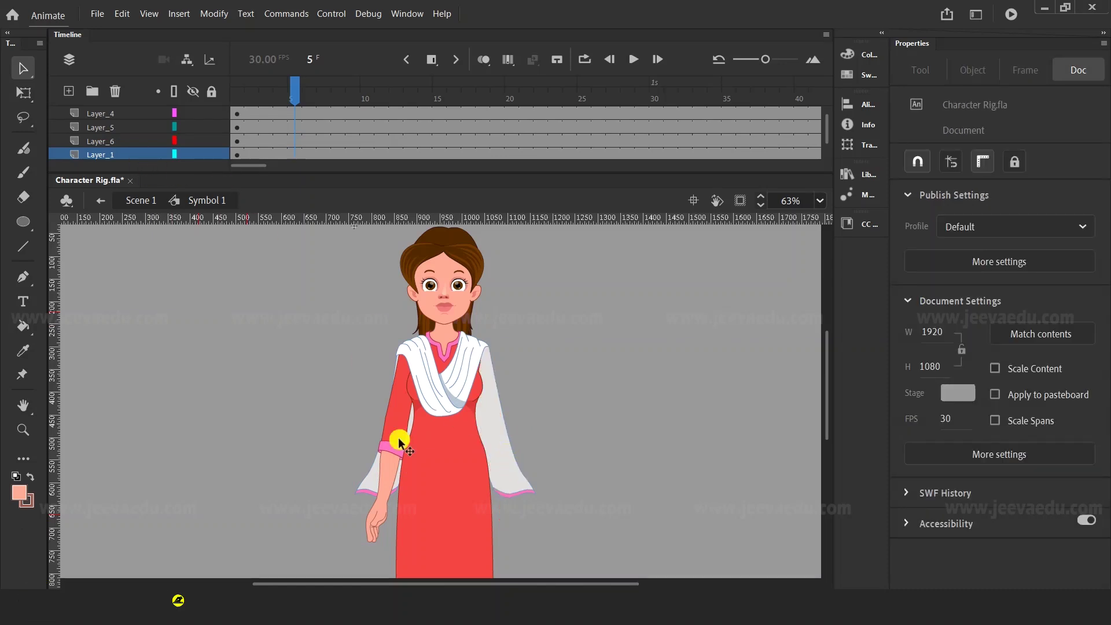
pyautogui.scroll(-1, 91, 142)
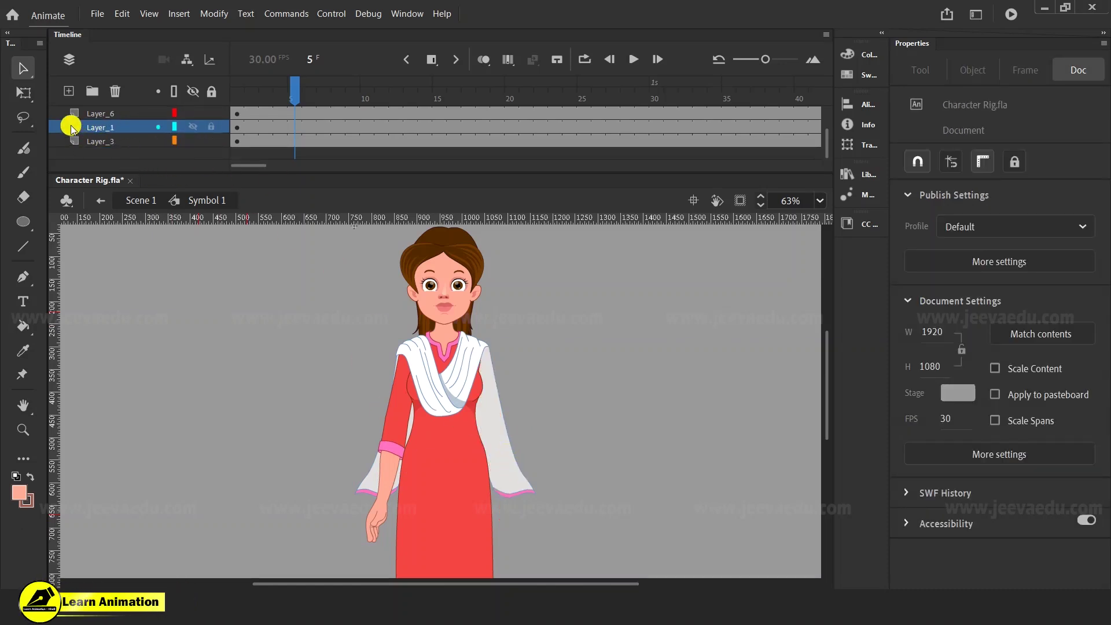
pyautogui.click(69, 91)
pyautogui.rightClick(190, 305)
pyautogui.click(231, 355)
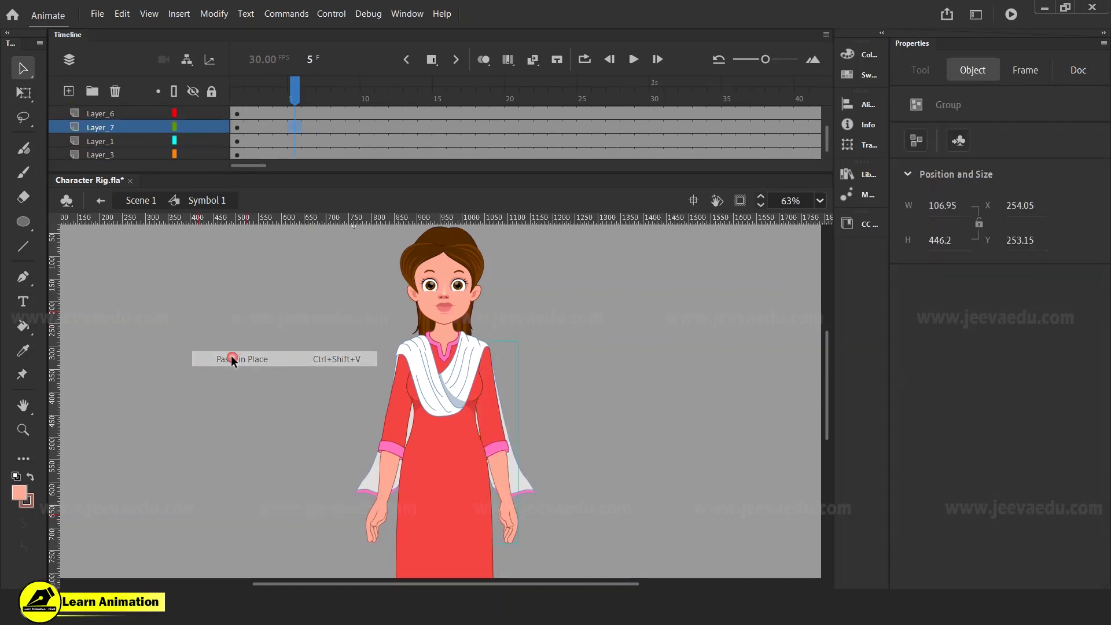
# - Copy the rigged arm symbol from Layer_6 and paste it in place on Layer_7
pyautogui.click(133, 130)
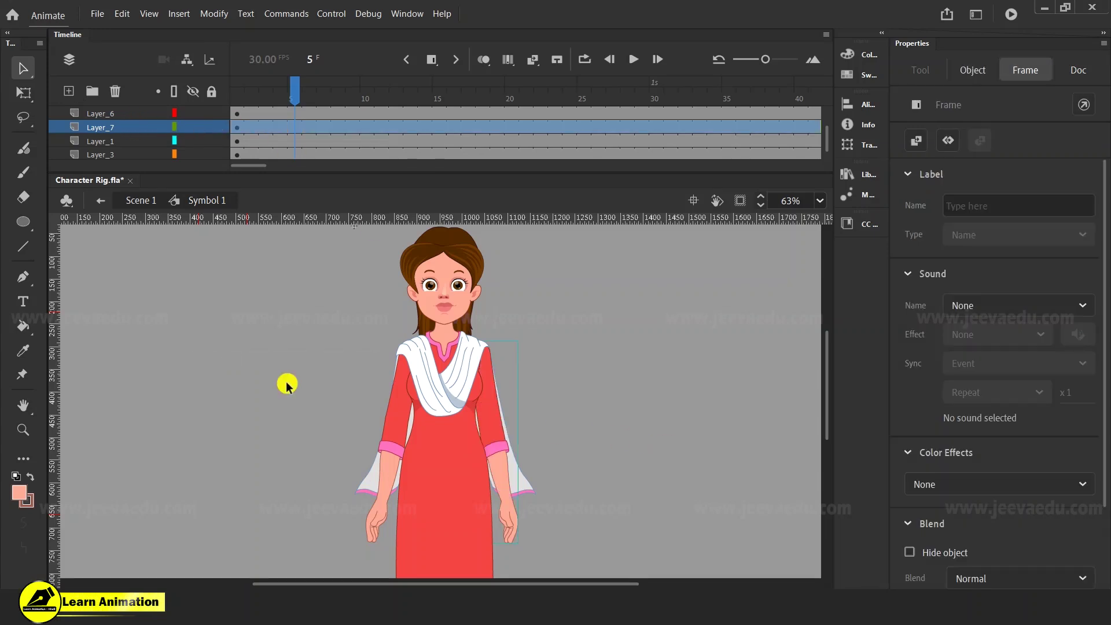
pyautogui.click(384, 454)
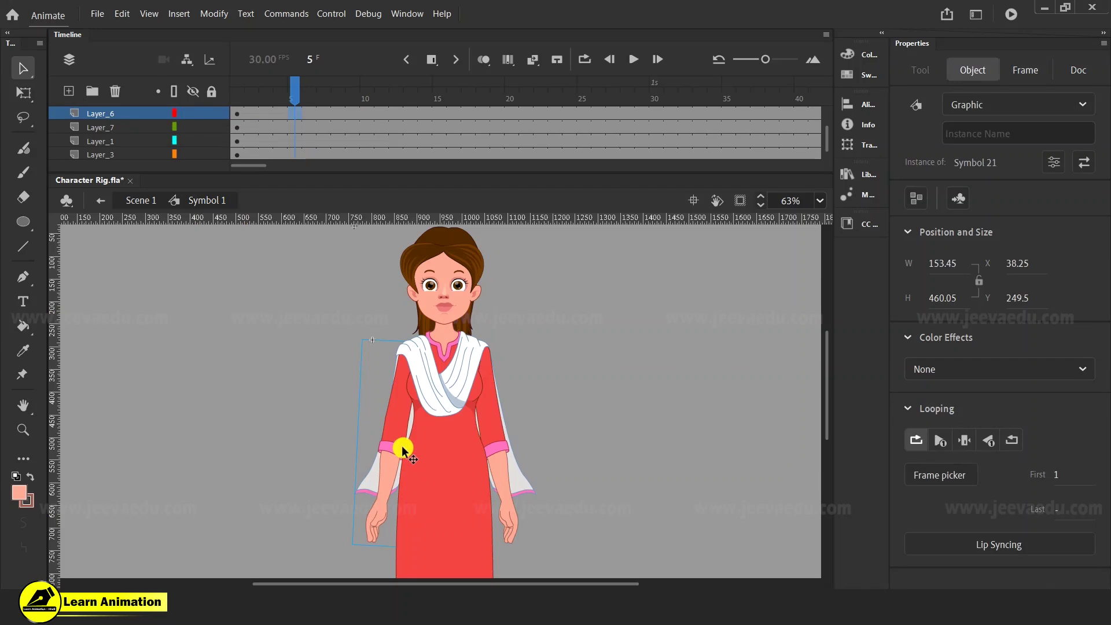
pyautogui.click(492, 443)
pyautogui.rightClick(672, 336)
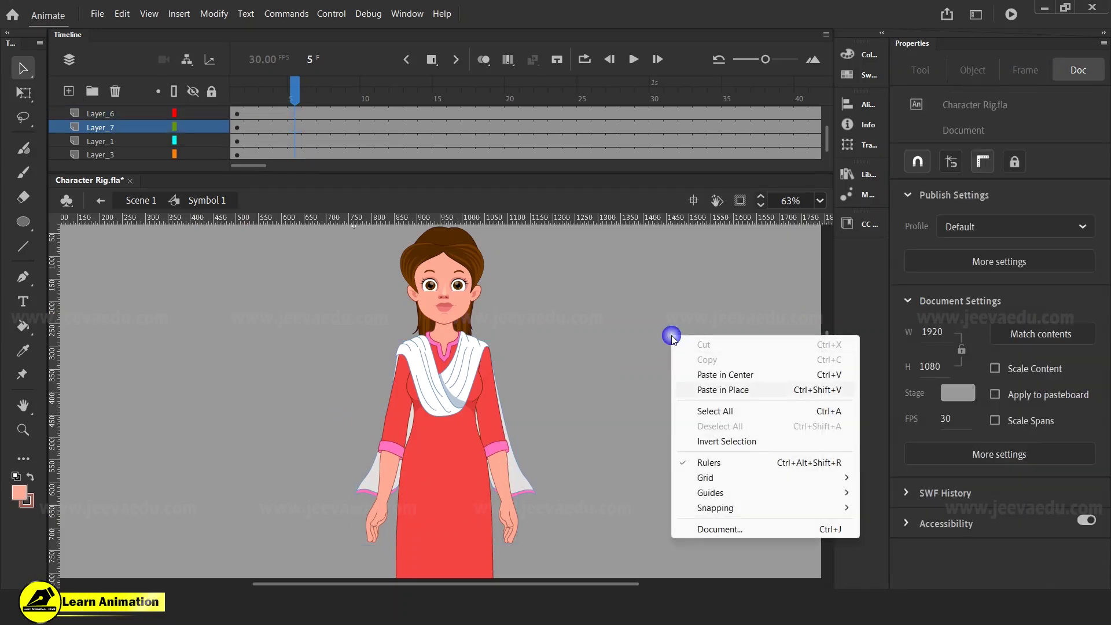
pyautogui.click(713, 390)
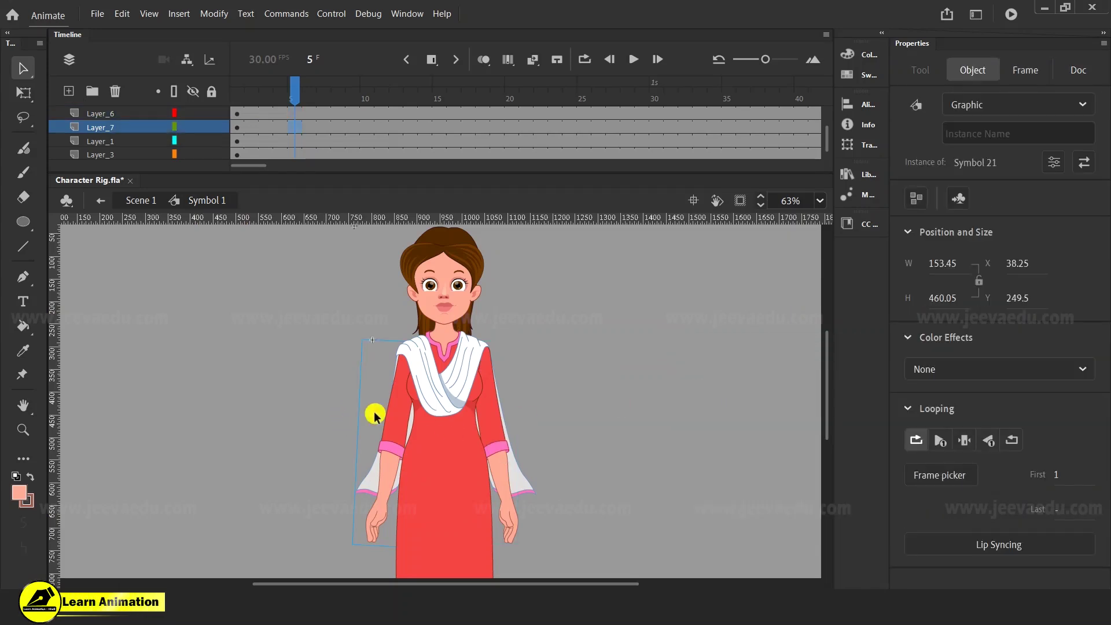
pyautogui.moveTo(391, 425); pyautogui.dragTo(310, 427)
pyautogui.hotkey('ctrl', 'z')
# - Flip the rigged arm symbol on Layer_6 horizontally
pyautogui.click(302, 116)
pyautogui.click(206, 16)
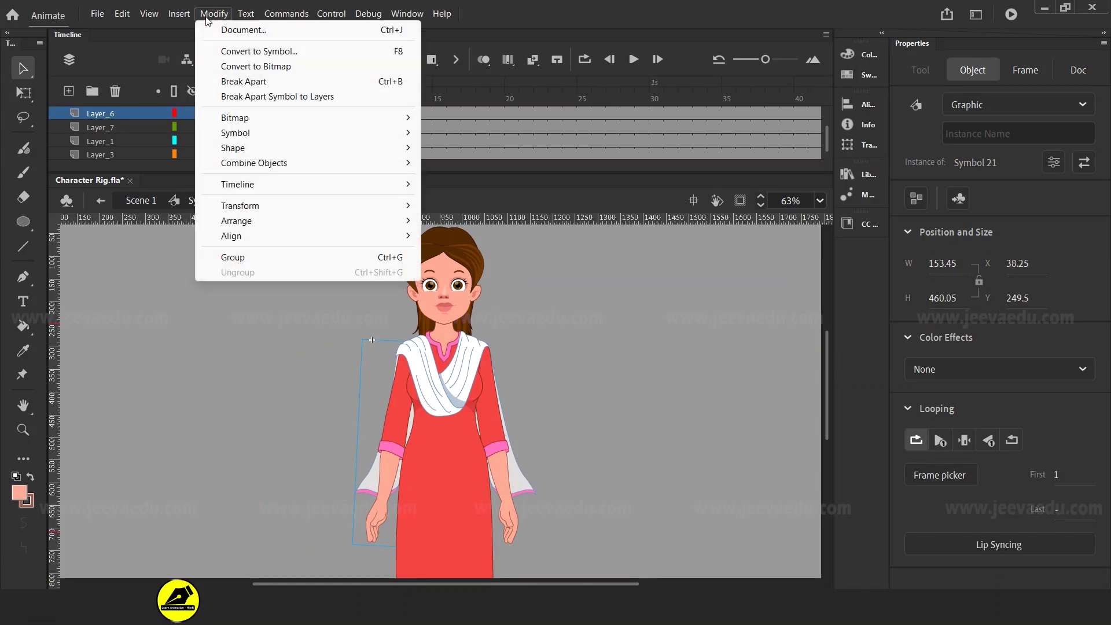
pyautogui.moveTo(261, 212)
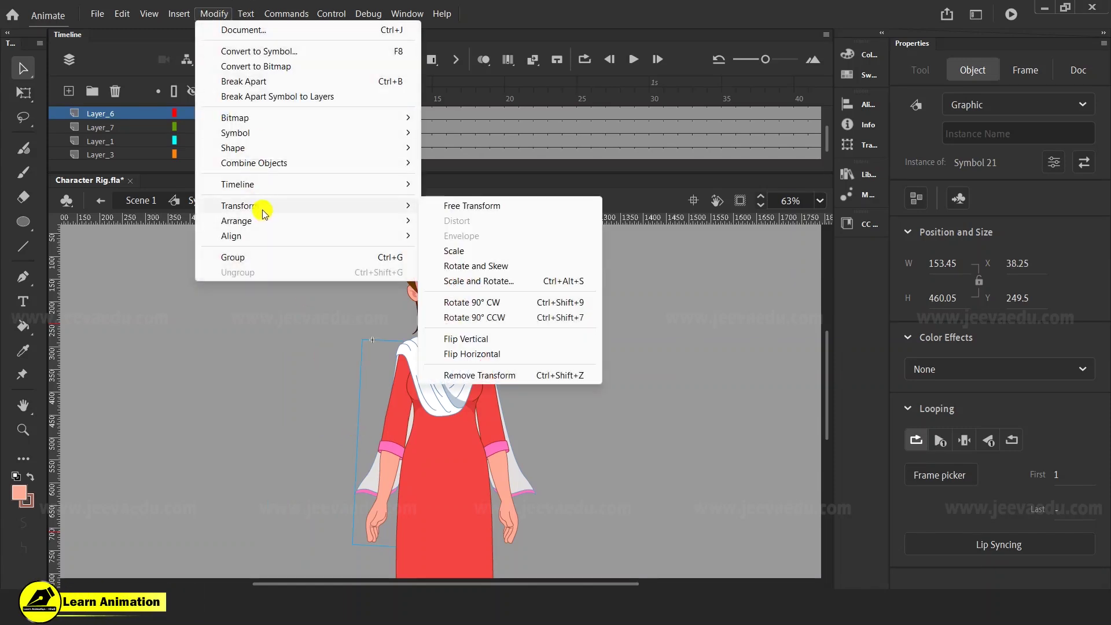
pyautogui.click(499, 355)
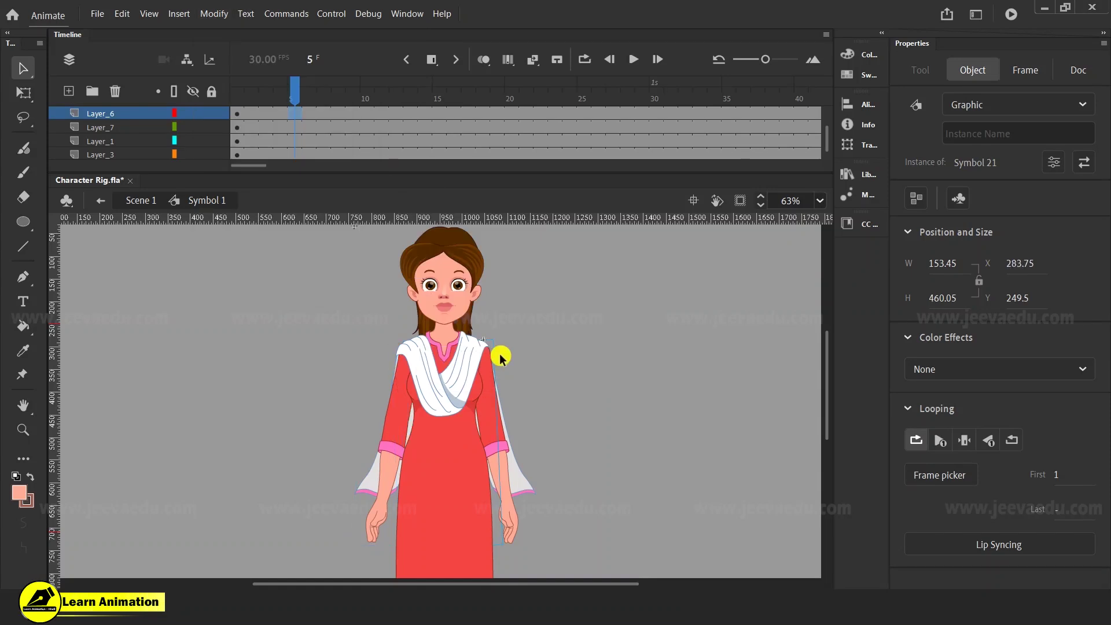
# - Move the flipped arm to the opposite shoulder and nudge it to X 360.95 so it tucks under the scarf
pyautogui.press('z')
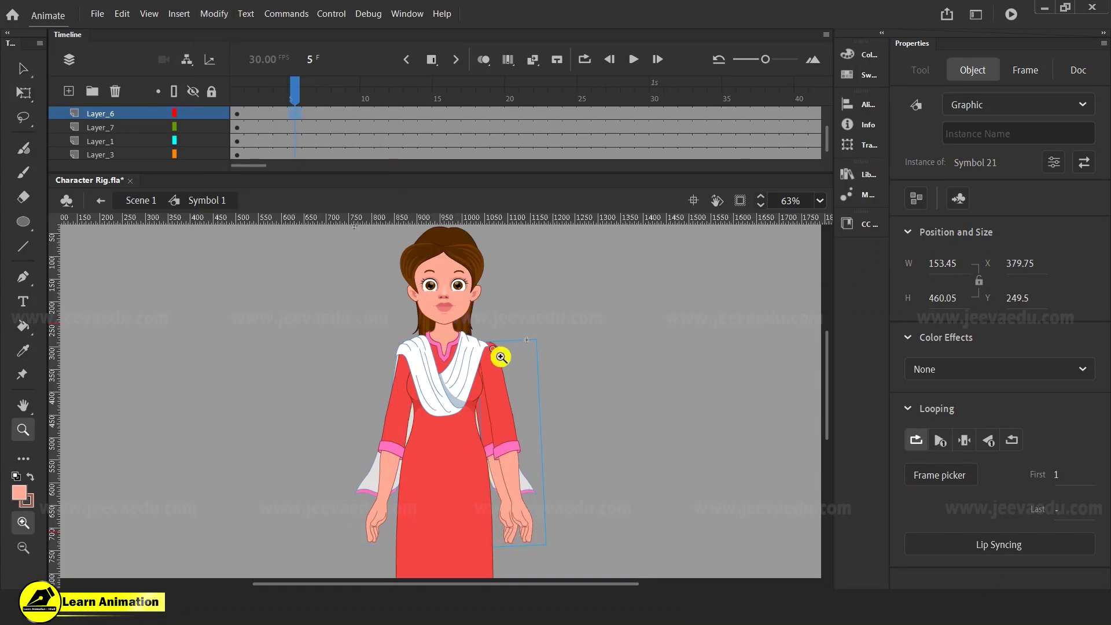
pyautogui.click(501, 357)
pyautogui.click(428, 443)
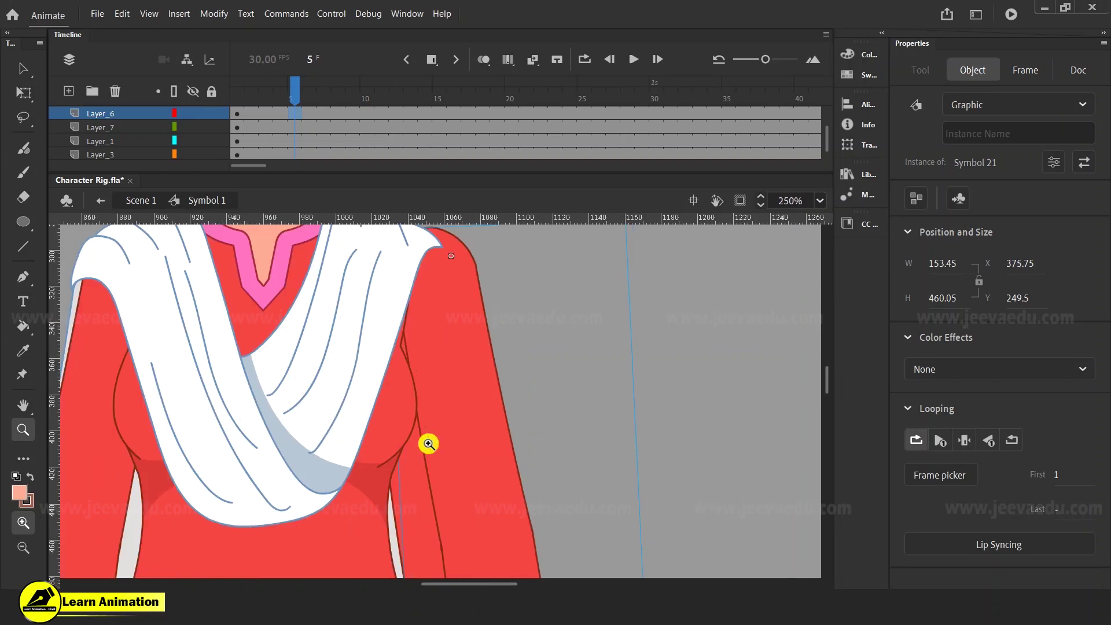
pyautogui.press('Left')
pyautogui.press('Left')
pyautogui.press('Left')
pyautogui.press('Left')
pyautogui.press('Left')
pyautogui.press('Left')
pyautogui.press('Left')
pyautogui.press('Left')
pyautogui.press('Left')
pyautogui.press('Left')
pyautogui.press('Left')
pyautogui.press('Left')
pyautogui.press('Left')
pyautogui.press('Left')
pyautogui.press('Left')
pyautogui.press('Left')
pyautogui.press('Right')
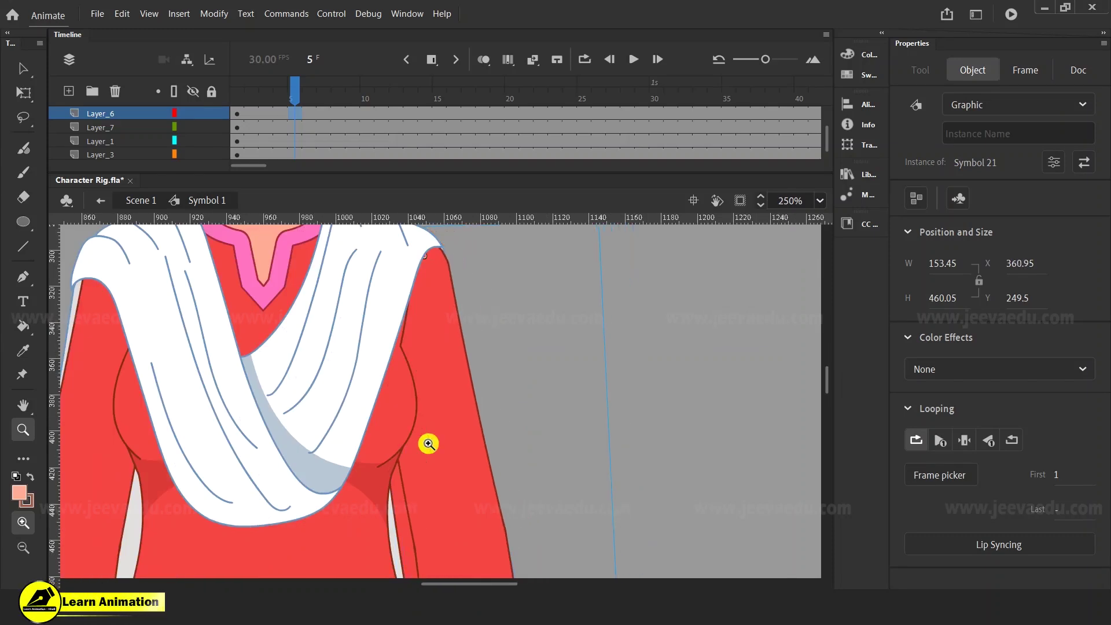
pyautogui.keyDown('alt'); pyautogui.click(428, 444); pyautogui.keyUp('alt')
pyautogui.keyDown('alt'); pyautogui.click(428, 444); pyautogui.keyUp('alt')
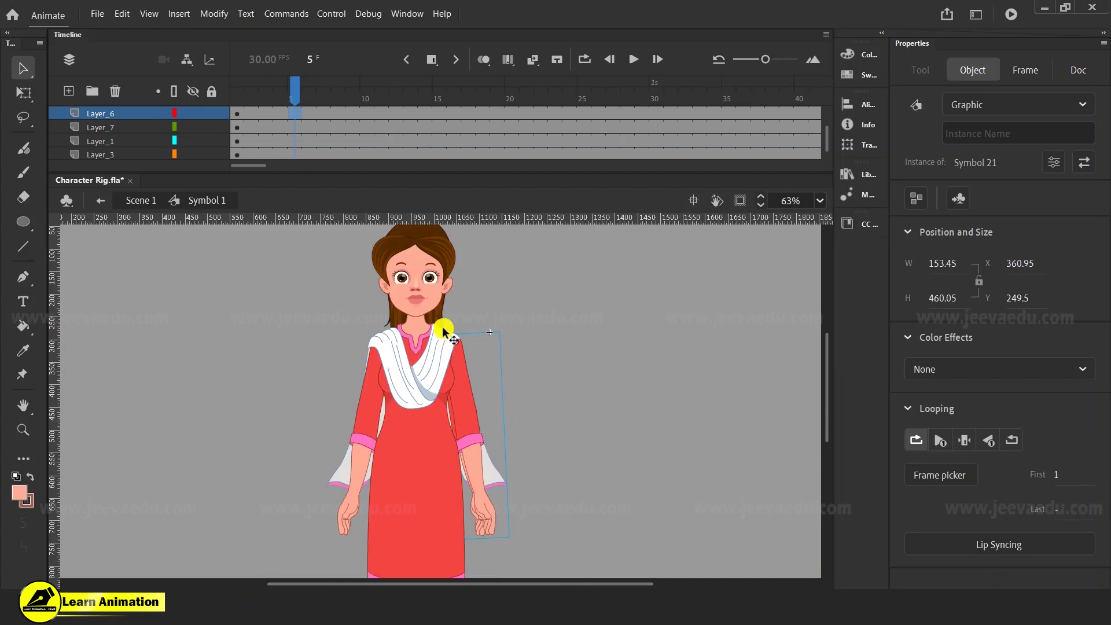
# - Delete the old unrigged arm group lying behind the flipped arm on Layer_7
pyautogui.click(446, 428)
pyautogui.press('v')
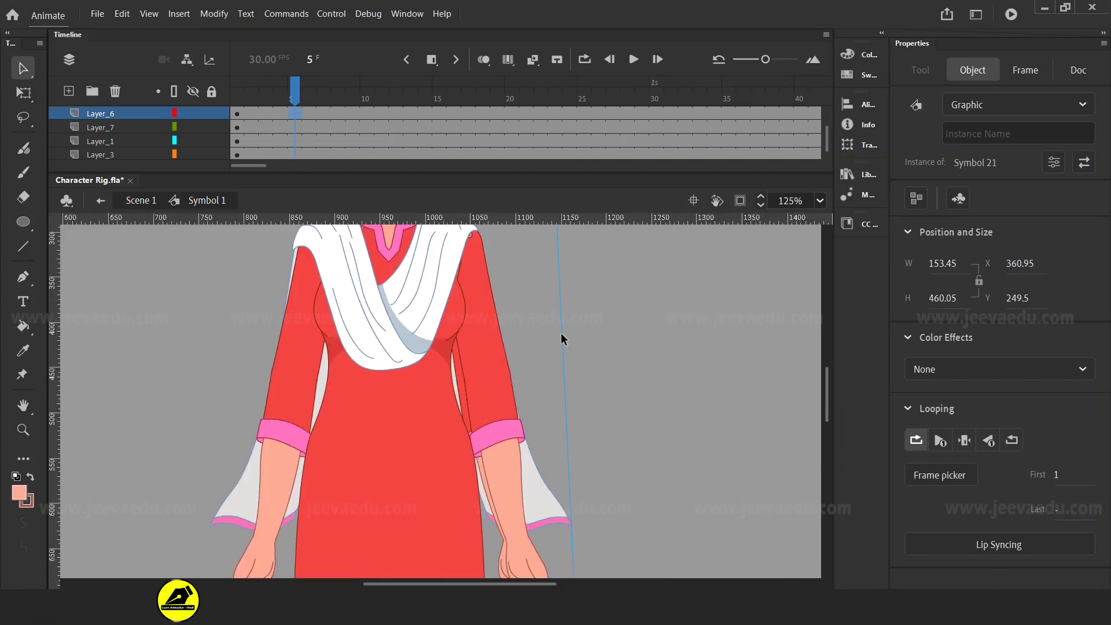
pyautogui.click(561, 332)
pyautogui.click(457, 379)
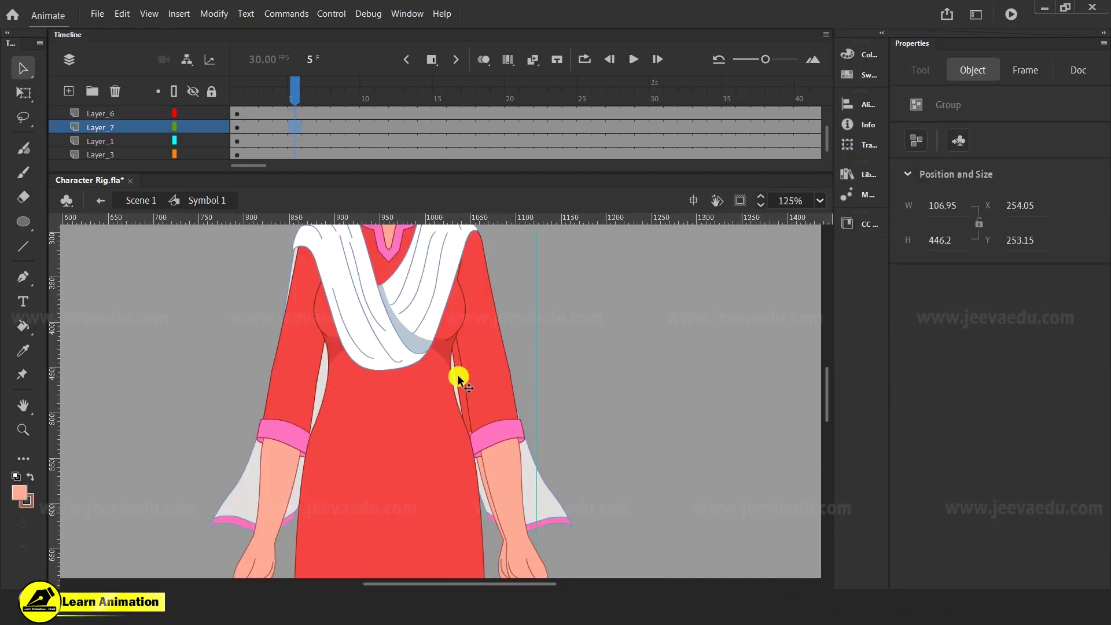
pyautogui.click(458, 379)
# - Open the flipped arm symbol, try rotating its forearm outward, restore the pose, and return to Symbol 1
pyautogui.click(496, 441)
pyautogui.press('z')
pyautogui.keyDown('alt'); pyautogui.click(448, 437); pyautogui.keyUp('alt')
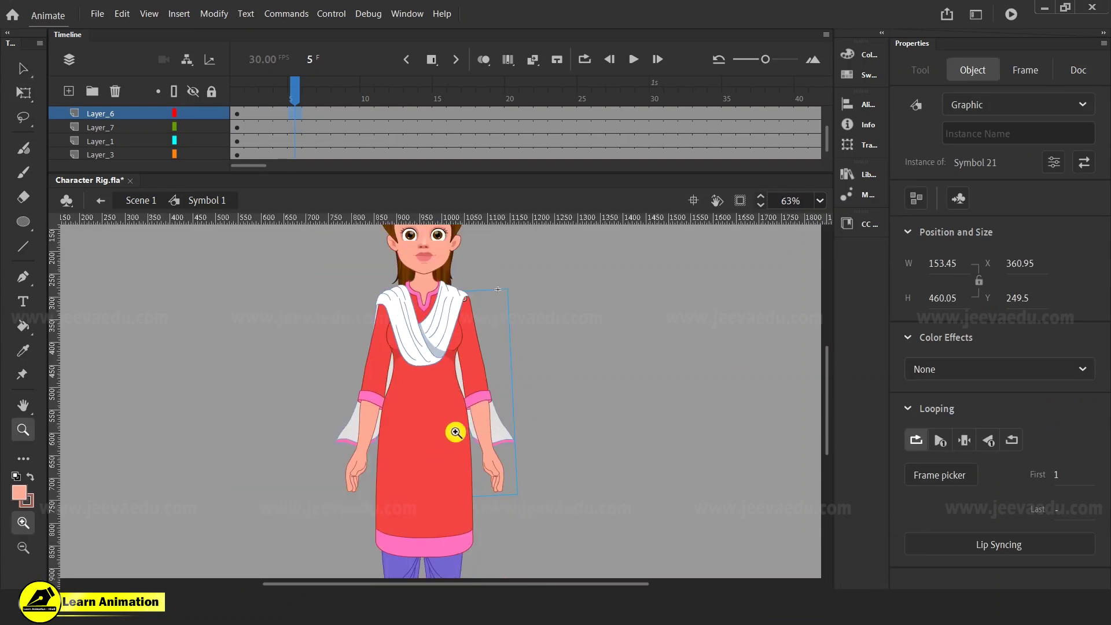
pyautogui.moveTo(476, 434); pyautogui.dragTo(486, 447)
pyautogui.press('q')
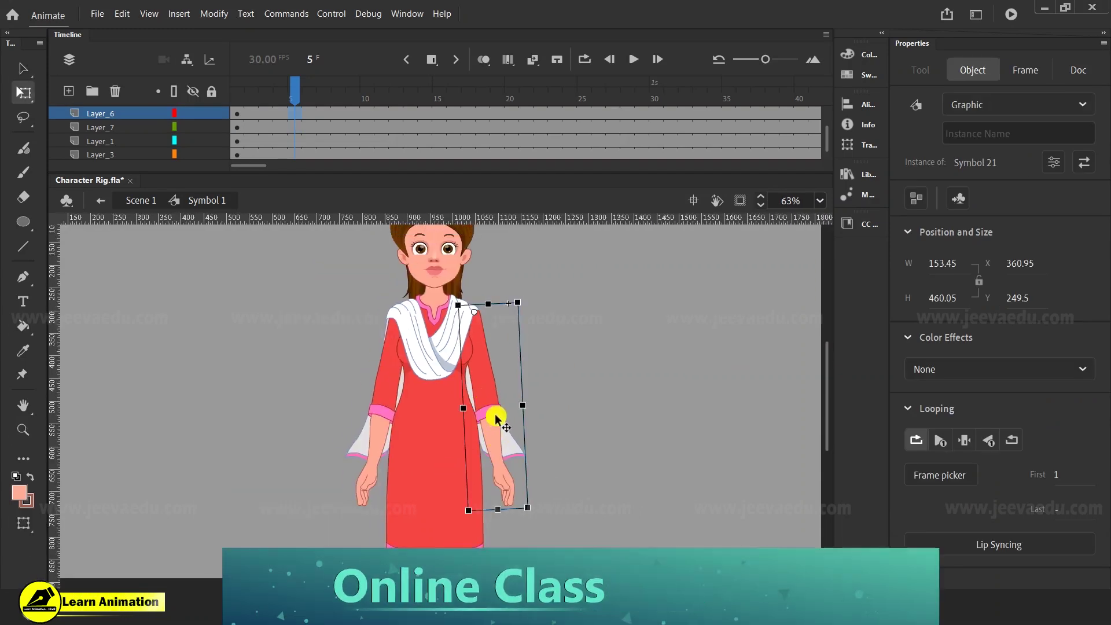
pyautogui.doubleClick(495, 414)
pyautogui.click(496, 418)
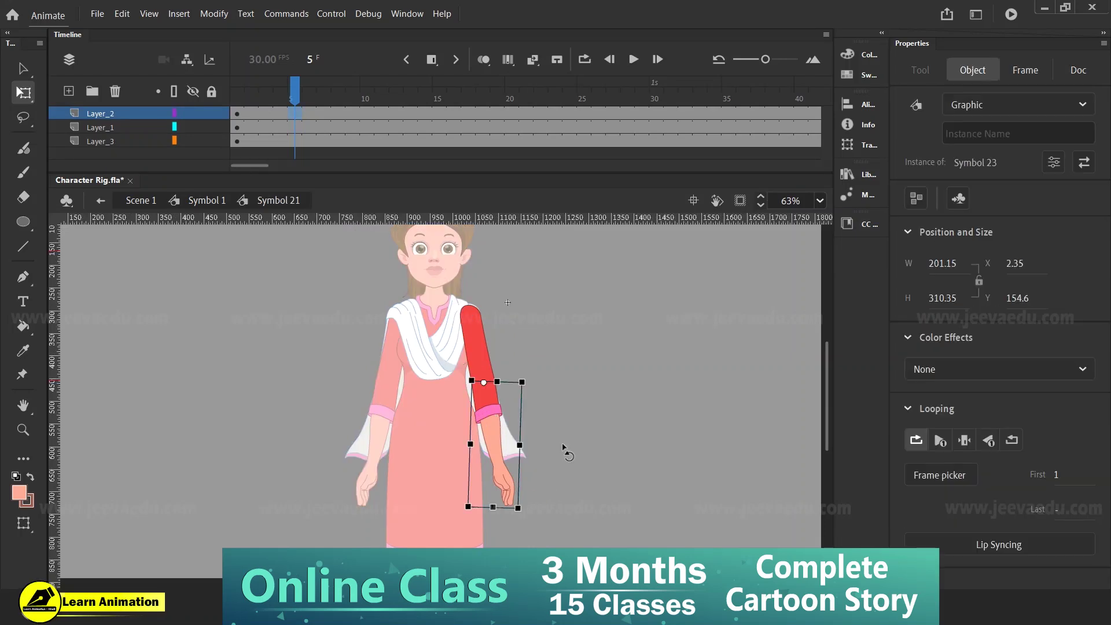
pyautogui.moveTo(546, 486); pyautogui.dragTo(584, 403)
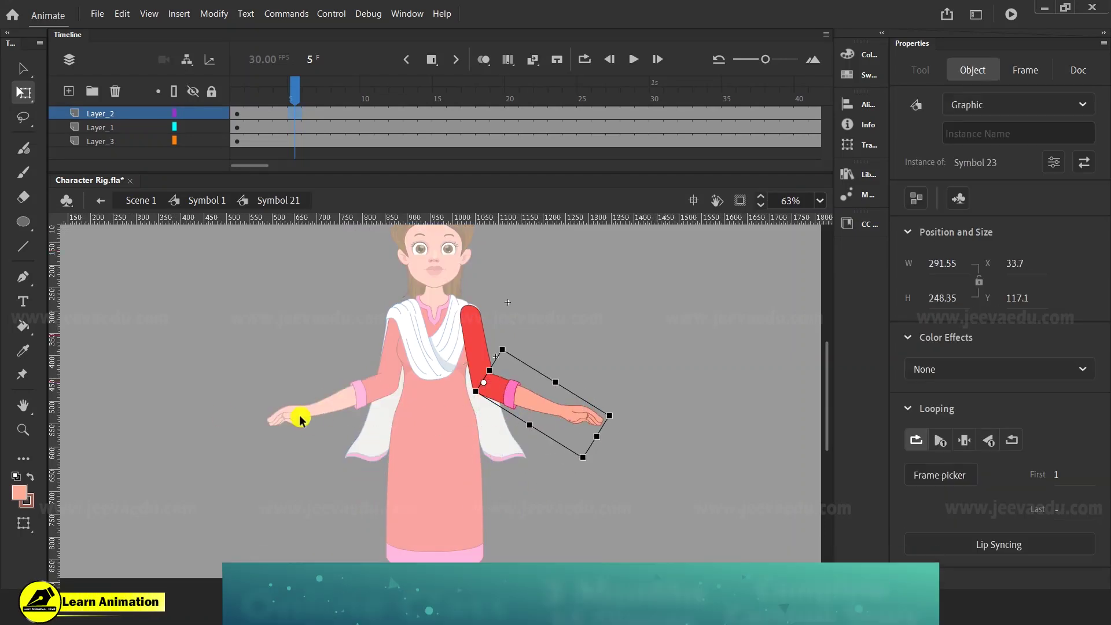
pyautogui.moveTo(625, 422); pyautogui.dragTo(578, 459)
pyautogui.doubleClick(586, 446)
# - Duplicate the flipped arm's symbol under the name fbfdb
pyautogui.rightClick(493, 386)
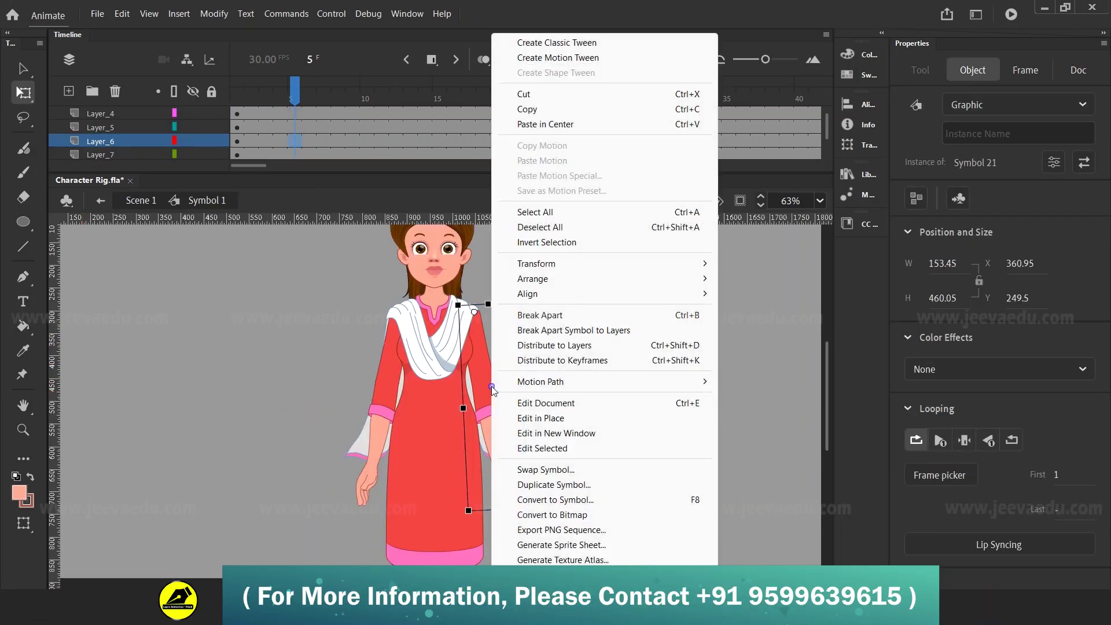
pyautogui.click(570, 485)
pyautogui.write('hand')
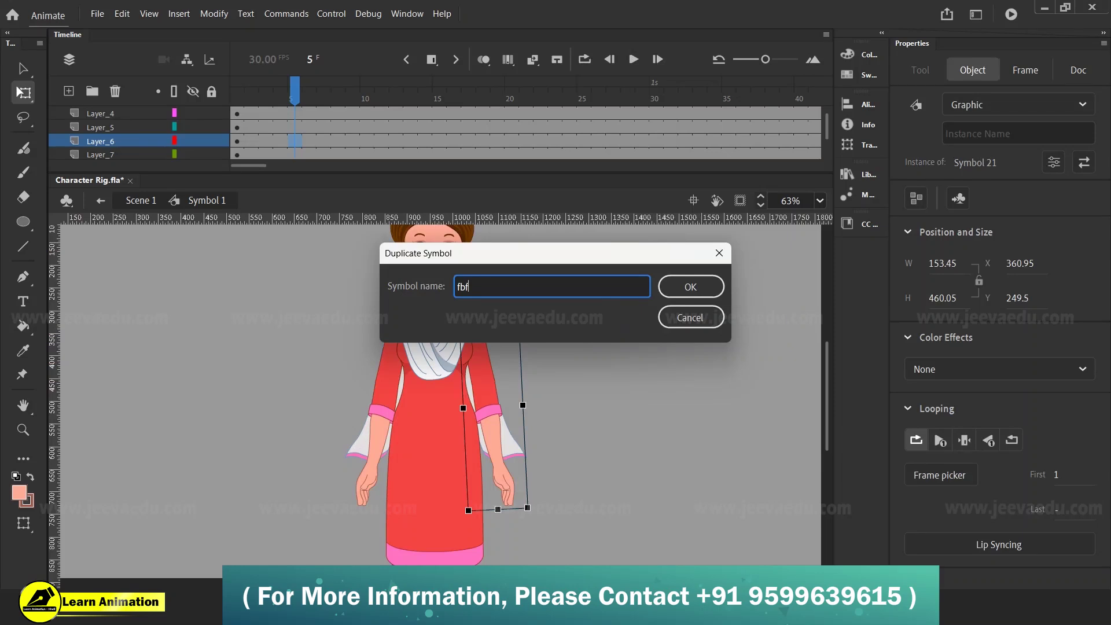
pyautogui.click(697, 289)
# - Open the fbfdb arm symbol, try rotating its forearm outward, undo the rotation, and return to Symbol 1
pyautogui.doubleClick(493, 443)
pyautogui.click(496, 447)
pyautogui.click(531, 508)
pyautogui.click(505, 499)
pyautogui.moveTo(524, 515); pyautogui.dragTo(573, 449)
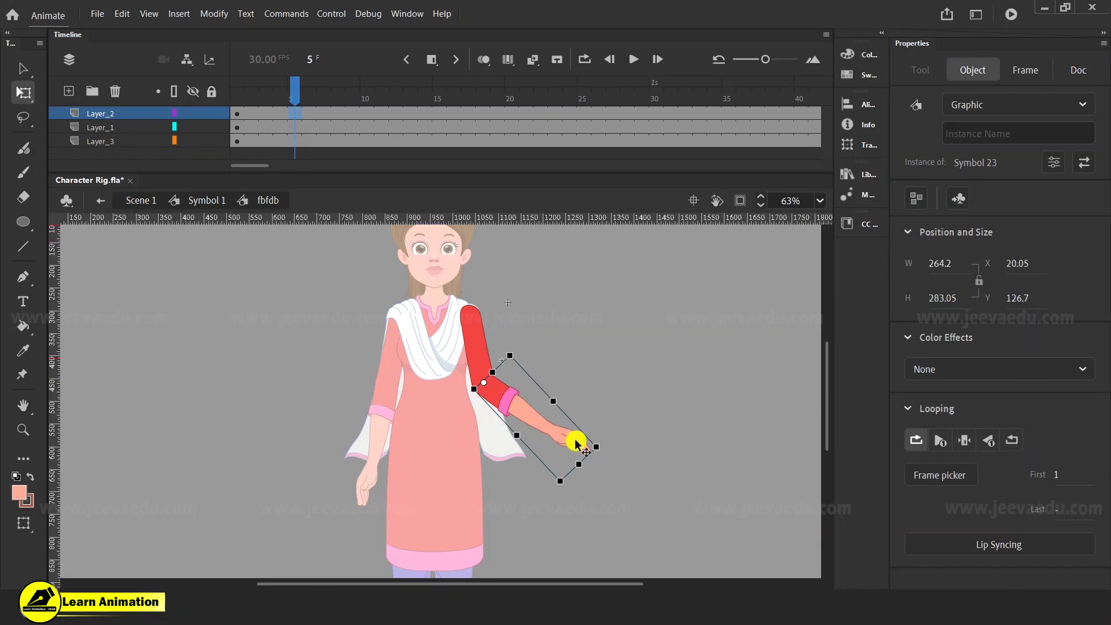
pyautogui.hotkey('ctrl', 'z')
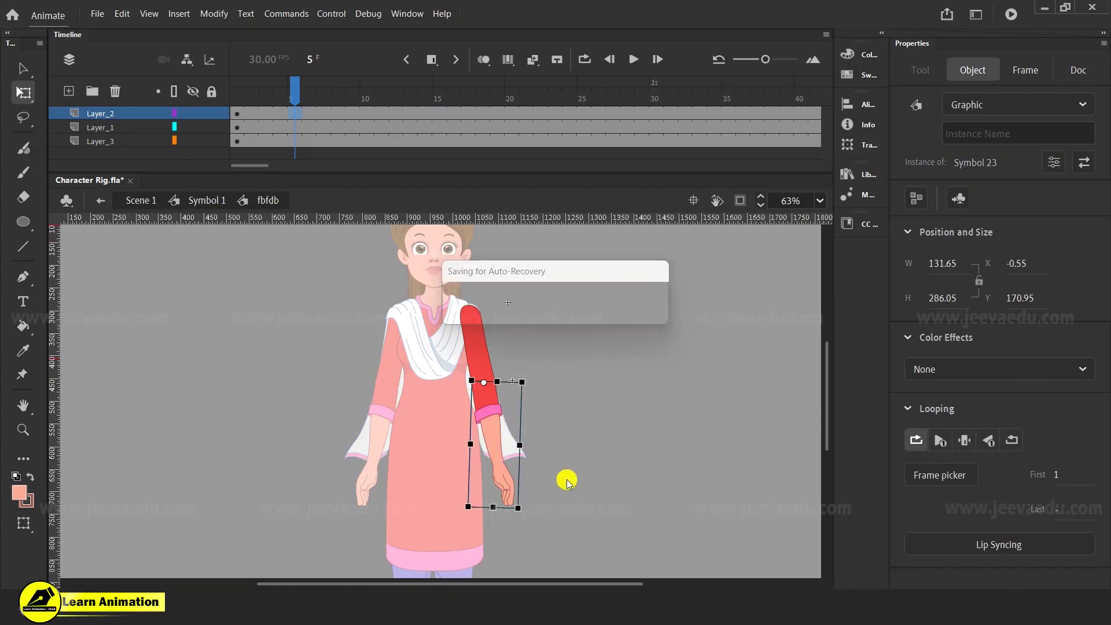
pyautogui.doubleClick(566, 483)
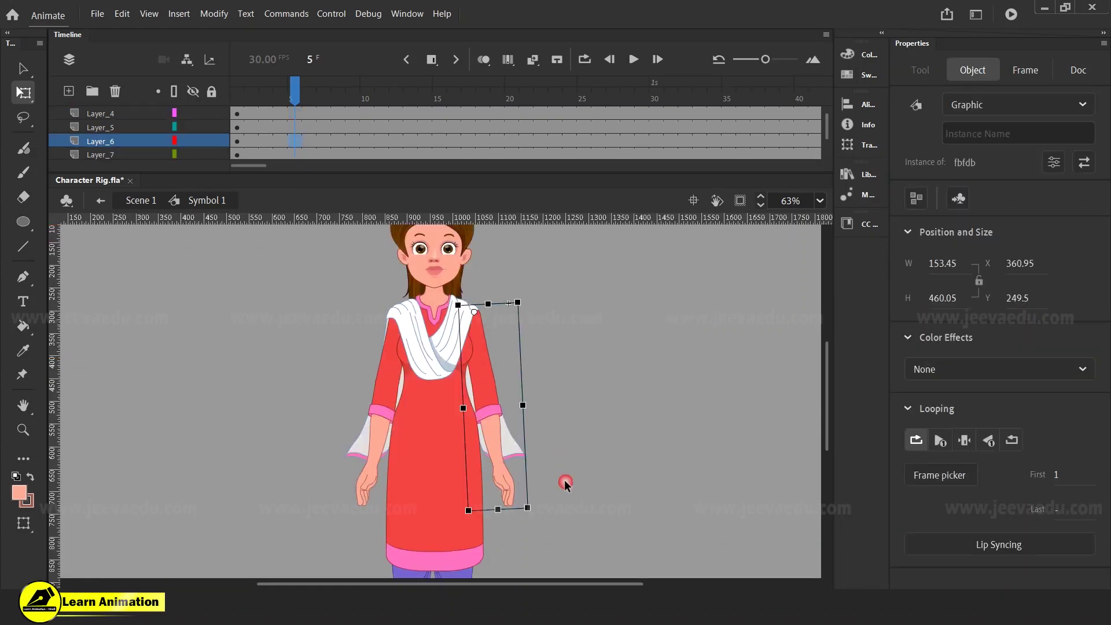
# - Reopen fbfdb to inspect all of its arm parts selected together, and return to Symbol 1
pyautogui.doubleClick(496, 422)
pyautogui.moveTo(557, 308); pyautogui.dragTo(440, 510)
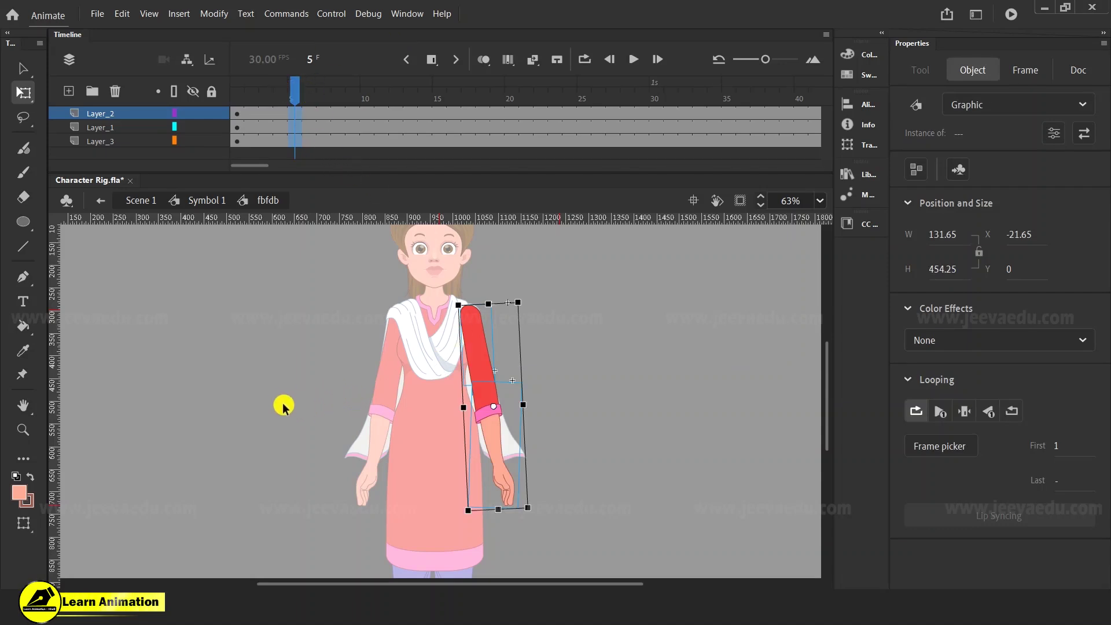
pyautogui.doubleClick(265, 372)
pyautogui.click(265, 371)
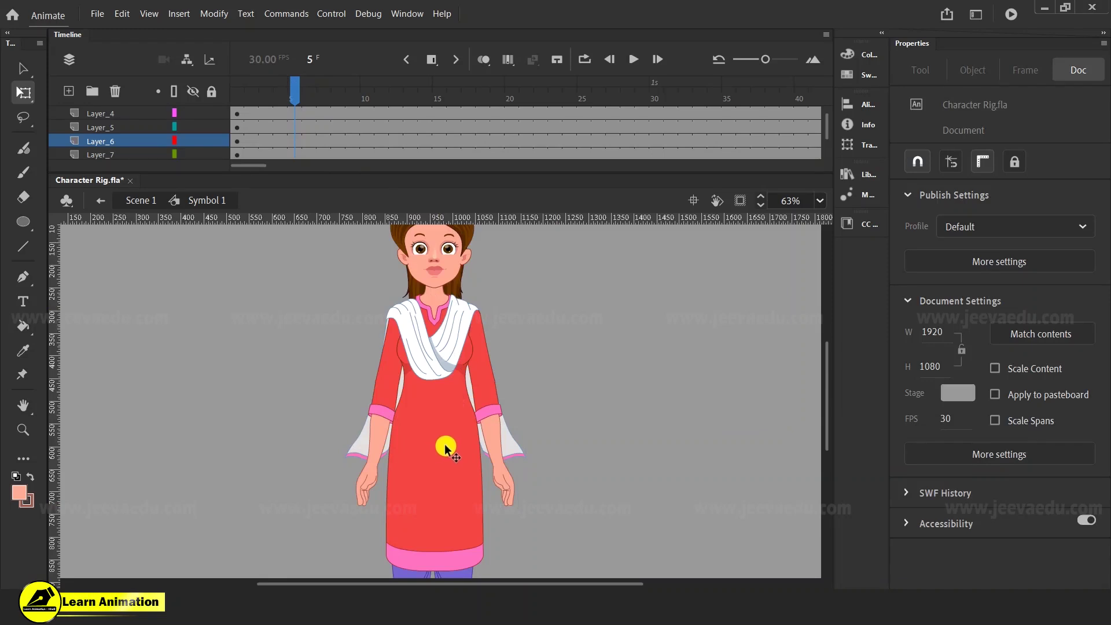
# - Move the scarf's hanging end behind the flipped arm from Layer_1 onto a new layer above it, pasted in place
pyautogui.press('v')
pyautogui.click(529, 455)
pyautogui.moveTo(529, 455); pyautogui.dragTo(579, 461)
pyautogui.hotkey('ctrl', 'z')
pyautogui.click(475, 464)
pyautogui.hotkey('ctrl', 'x')
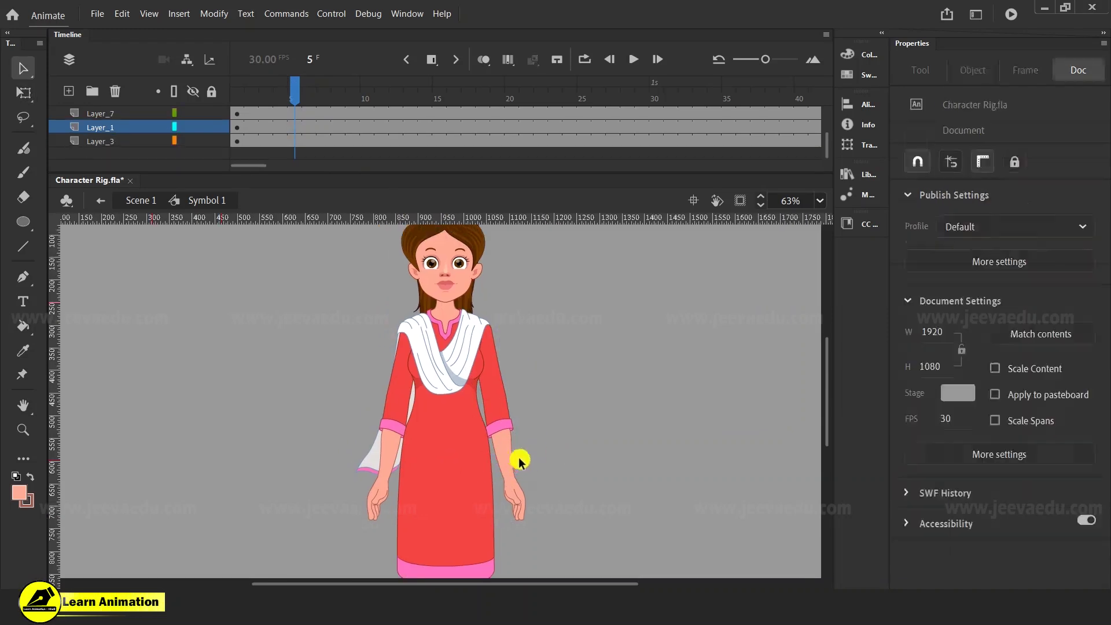
pyautogui.click(67, 93)
pyautogui.rightClick(181, 345)
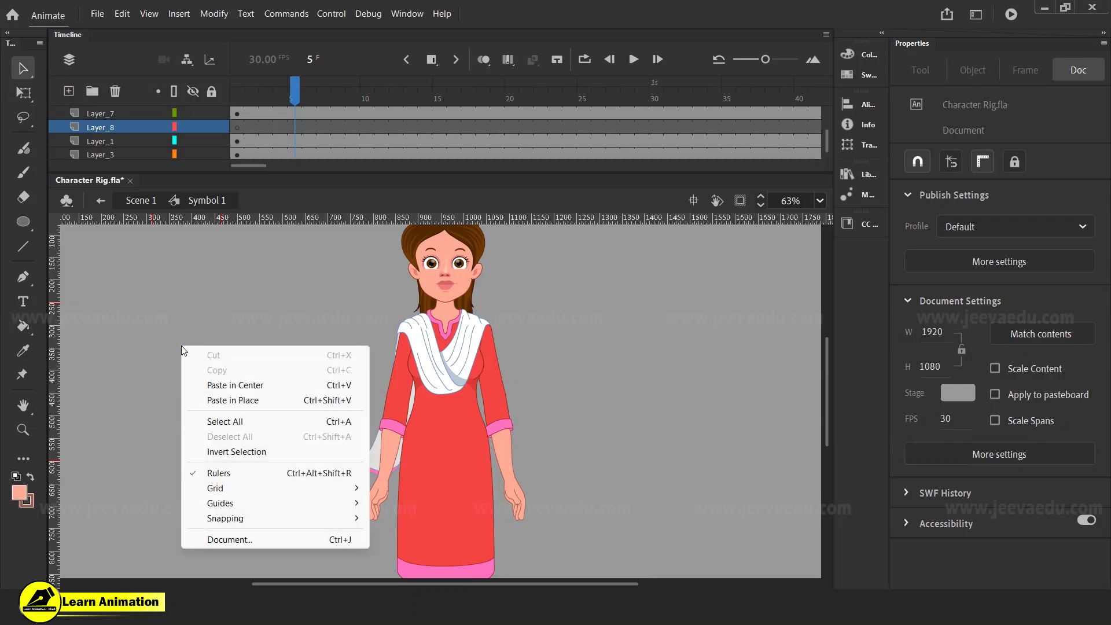
pyautogui.click(243, 397)
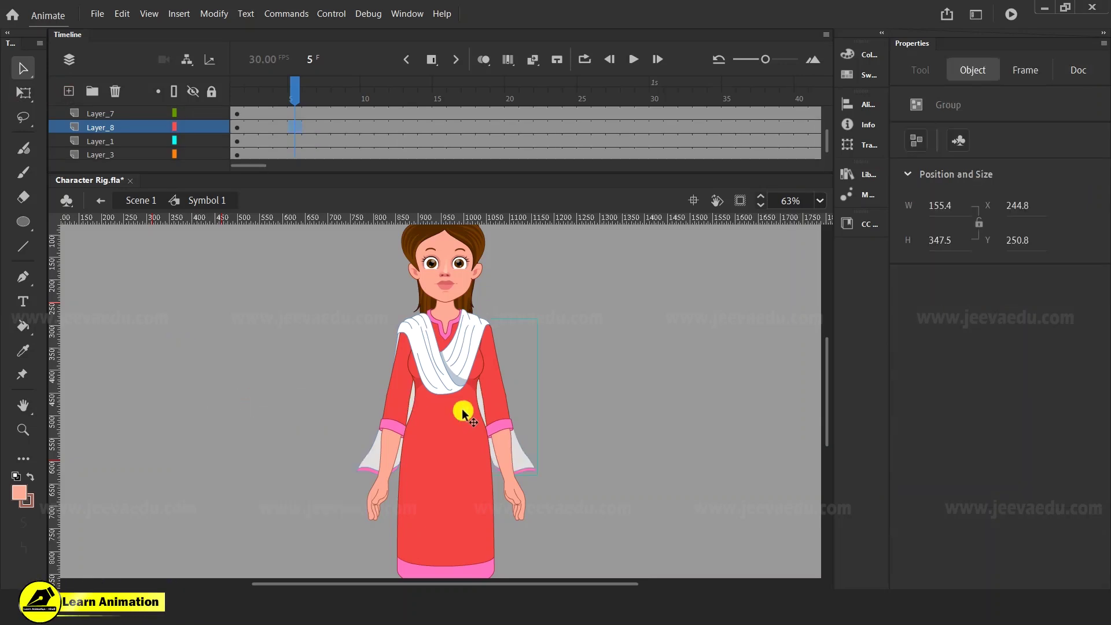
# - Convert the scarf's hanging end behind the flipped arm into a graphic symbol, try a slight rotation, and return to Symbol 1
pyautogui.press('F8')
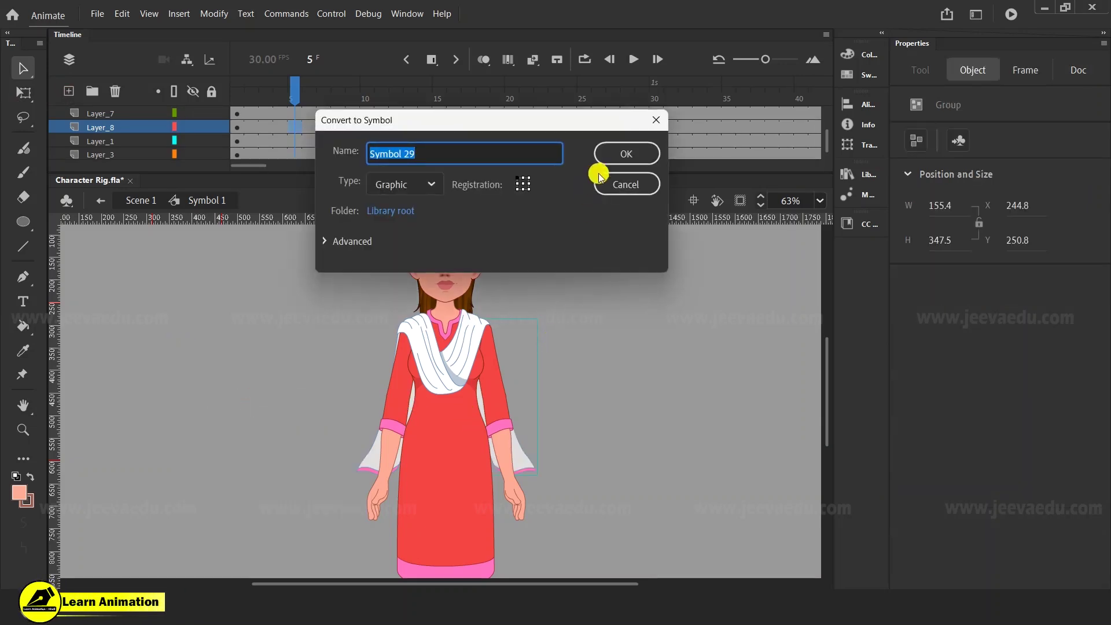
pyautogui.click(618, 155)
pyautogui.press('q')
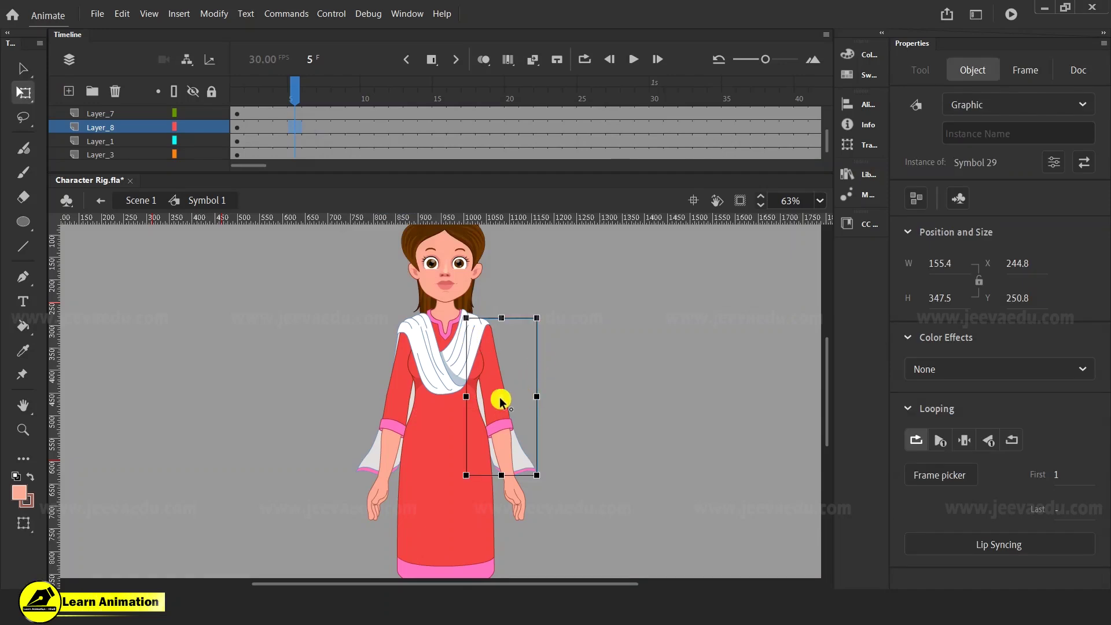
pyautogui.moveTo(539, 472)
pyautogui.mouseDown()
pyautogui.moveTo(573, 462)
pyautogui.moveTo(528, 491)
pyautogui.moveTo(550, 481)
pyautogui.moveTo(527, 468)
pyautogui.mouseUp()
pyautogui.doubleClick(525, 468)
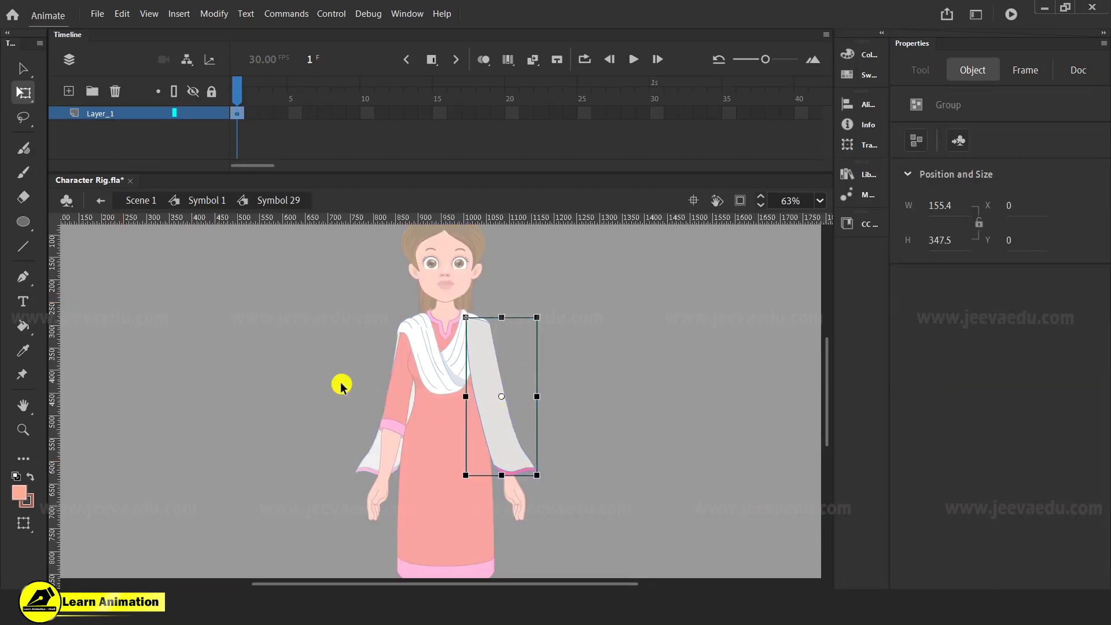
pyautogui.doubleClick(306, 387)
# - Move the opposite scarf end from Layer_1 onto a new layer, pasted in place, and convert it into a graphic symbol
pyautogui.click(370, 458)
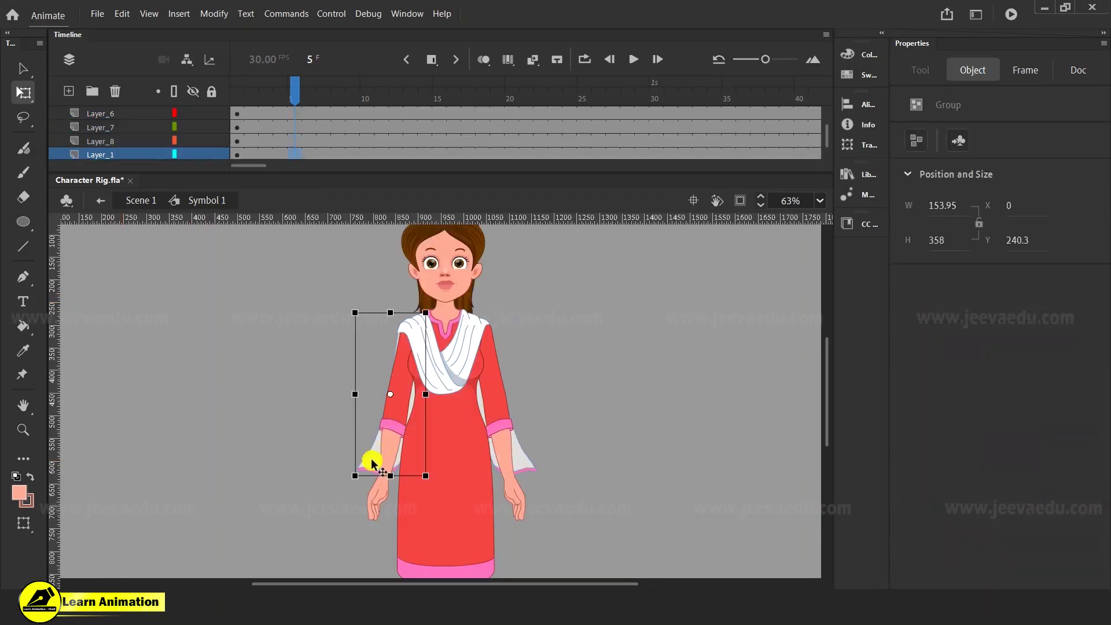
pyautogui.hotkey('ctrl', 'x')
pyautogui.click(68, 90)
pyautogui.rightClick(158, 305)
pyautogui.click(207, 358)
pyautogui.press('F8')
pyautogui.click(629, 156)
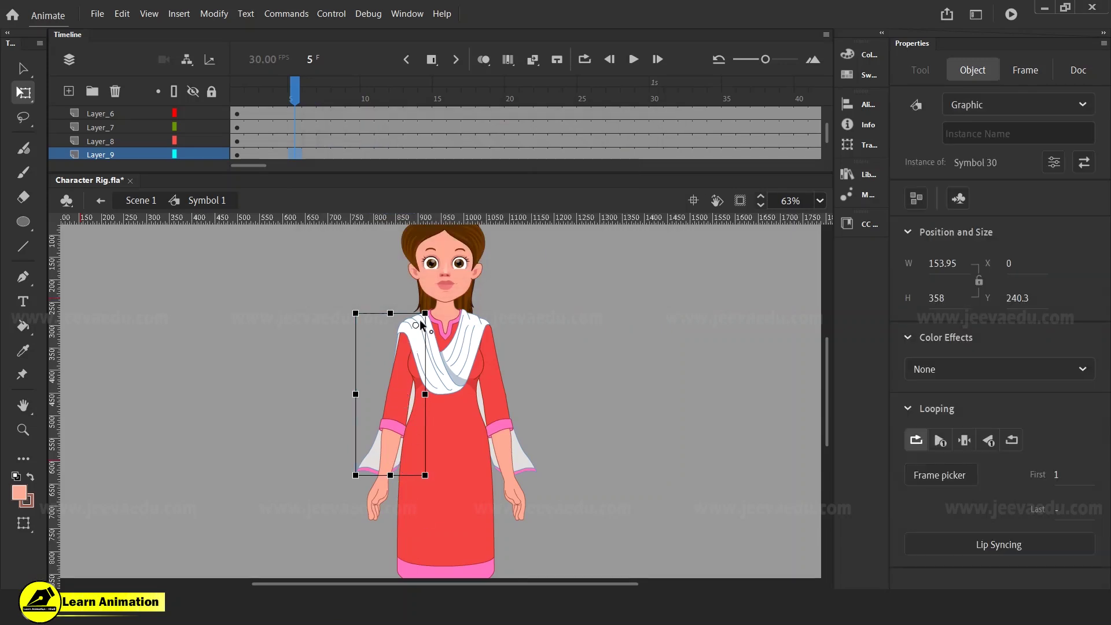
# - Place the new scarf end's pivot at the shoulder and try rotating the piece slightly around it
pyautogui.click(621, 422)
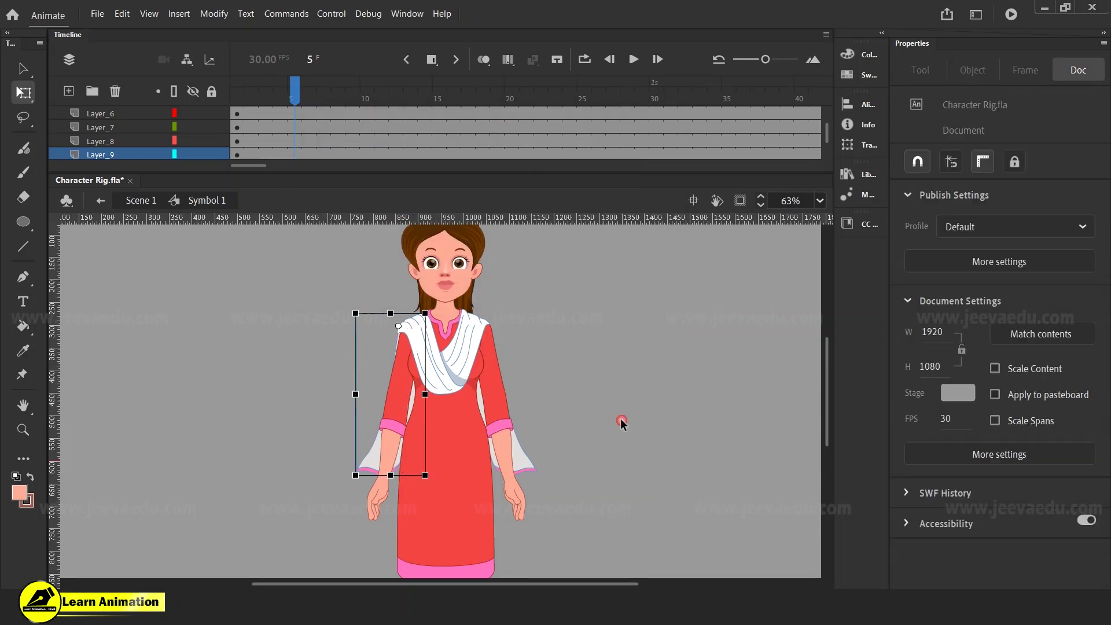
pyautogui.click(359, 477)
pyautogui.moveTo(351, 486)
pyautogui.mouseDown()
pyautogui.moveTo(342, 478)
pyautogui.moveTo(347, 489)
pyautogui.mouseUp()
# - Select the head, arms, dress and scarf parts together, try moving them aside, and undo the move
pyautogui.press('z')
pyautogui.keyDown('alt'); pyautogui.click(441, 411); pyautogui.keyUp('alt')
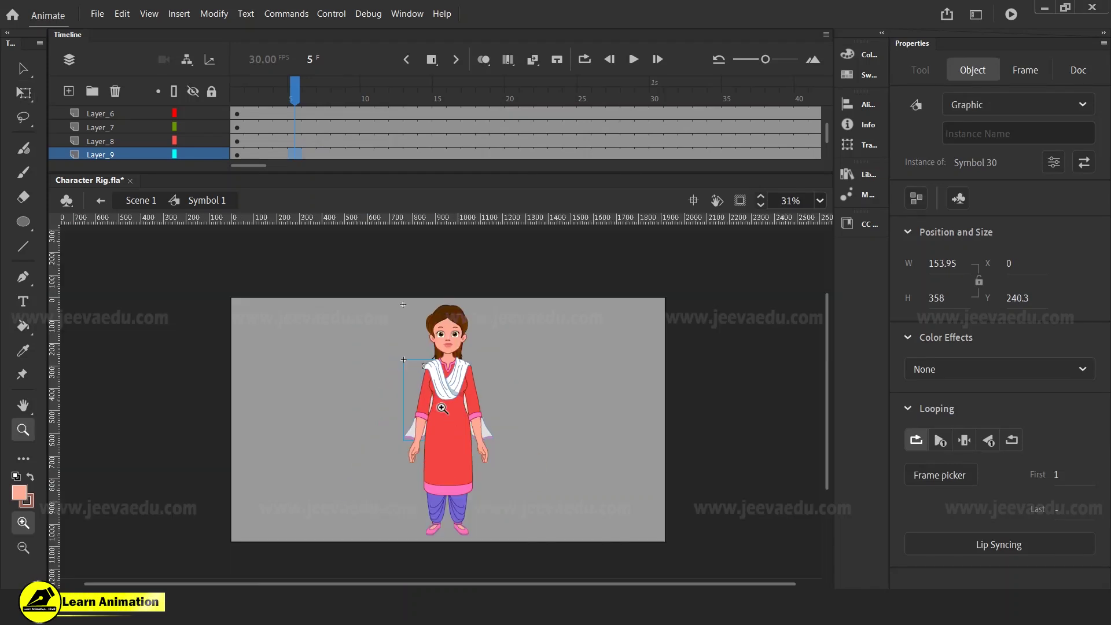
pyautogui.press('v')
pyautogui.moveTo(381, 287); pyautogui.dragTo(512, 397)
pyautogui.moveTo(451, 379); pyautogui.dragTo(563, 366)
pyautogui.hotkey('ctrl', 'z')
# - Try Free Transform on the selected upper-body parts and clear the selection
pyautogui.press('z')
pyautogui.click(449, 397)
pyautogui.keyDown('alt'); pyautogui.click(455, 429); pyautogui.keyUp('alt')
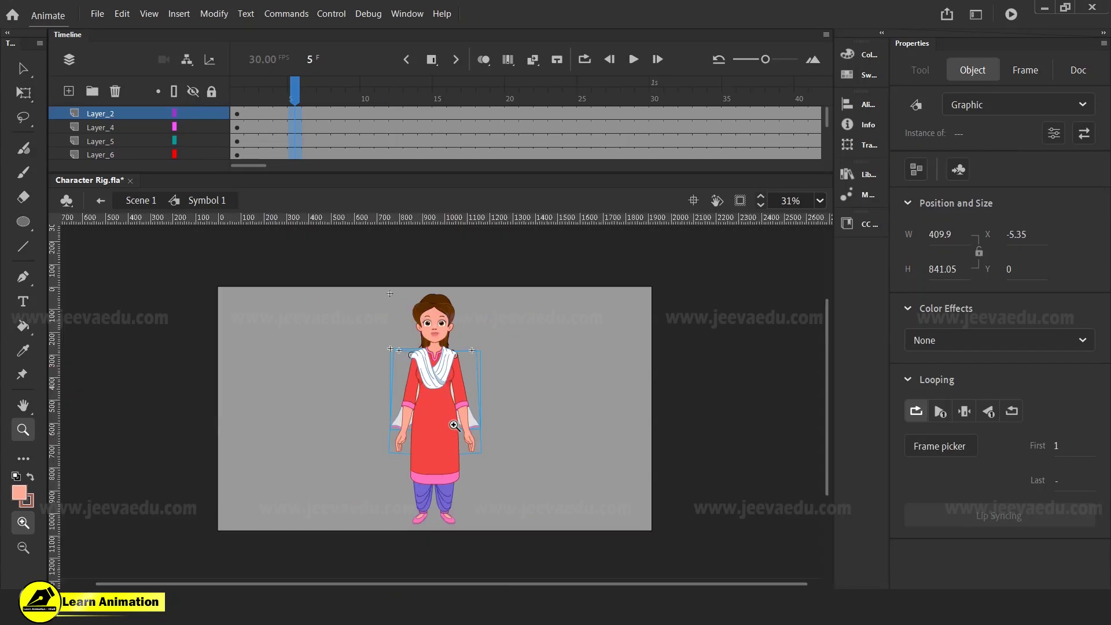
pyautogui.press('q')
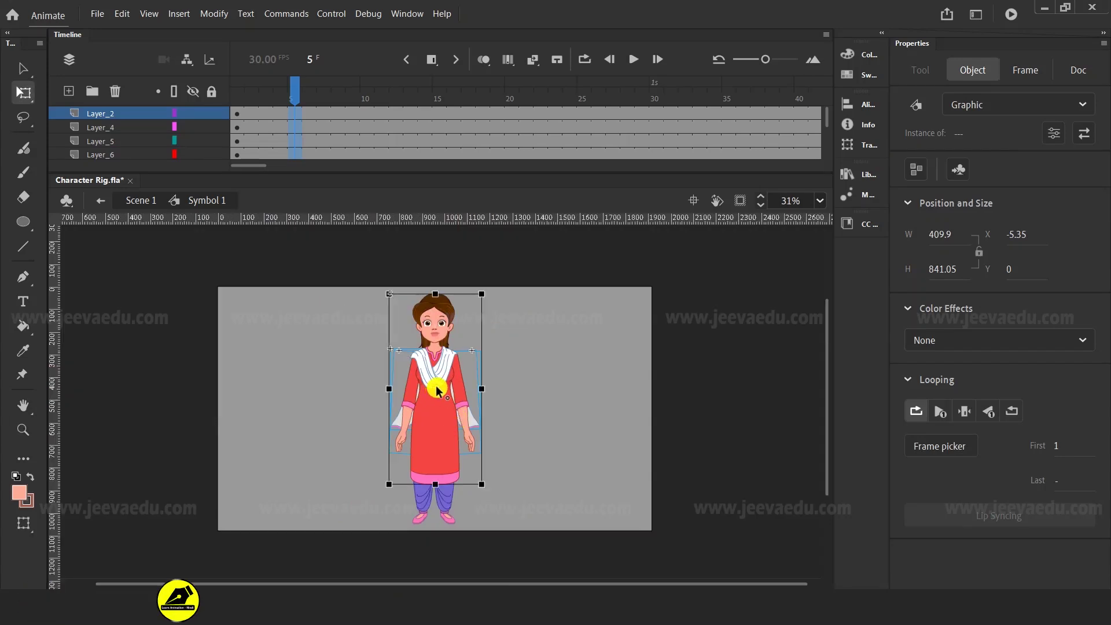
pyautogui.moveTo(491, 291); pyautogui.dragTo(489, 433)
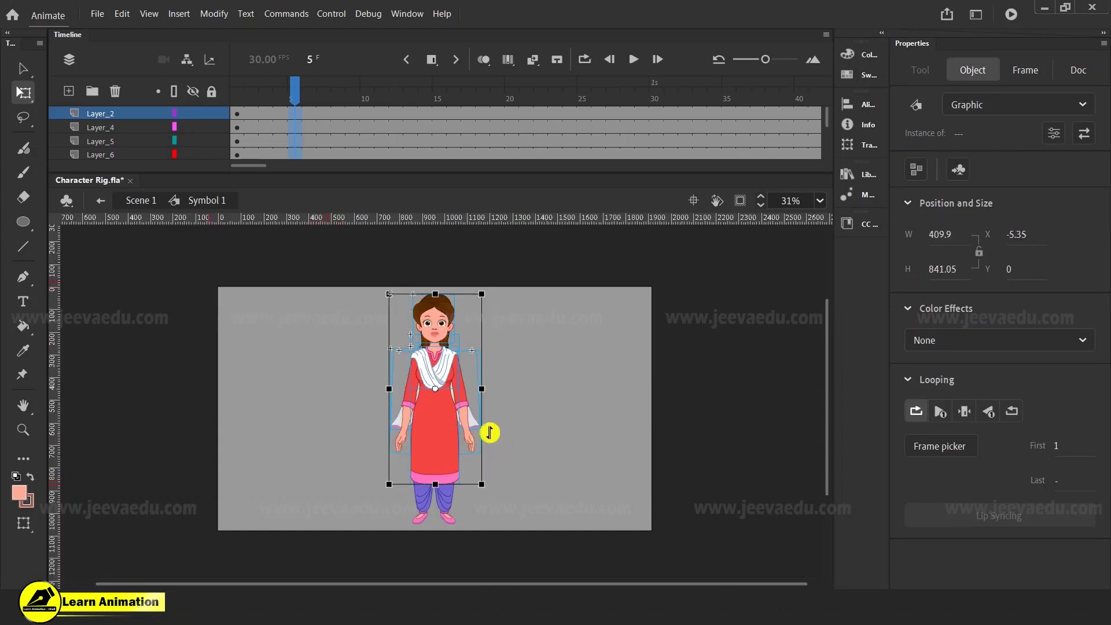
pyautogui.press('z')
pyautogui.hotkey('ctrl', 'shift', 'a')
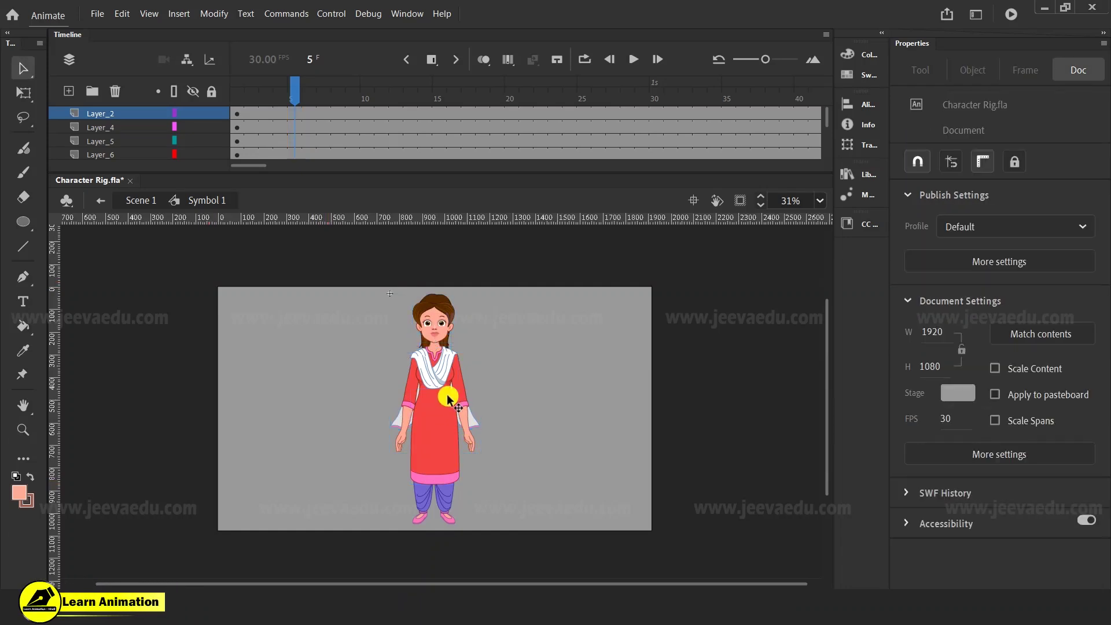
# - Try moving the red dress symbol on Layer_5 sideways and undo the move
pyautogui.click(452, 409)
pyautogui.press('v')
pyautogui.click(454, 459)
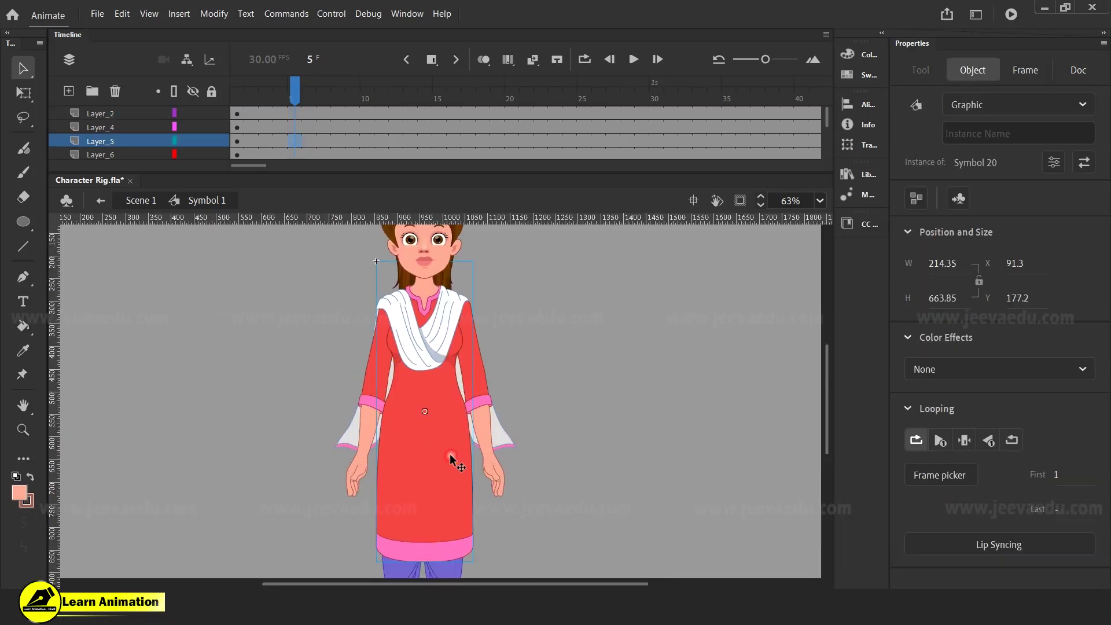
pyautogui.moveTo(435, 469); pyautogui.dragTo(355, 471)
pyautogui.hotkey('ctrl', 'z')
# - Break apart the dress symbol on Layer_5 at frame 1 and select the dress group
pyautogui.moveTo(302, 153); pyautogui.dragTo(206, 128)
pyautogui.click(421, 457)
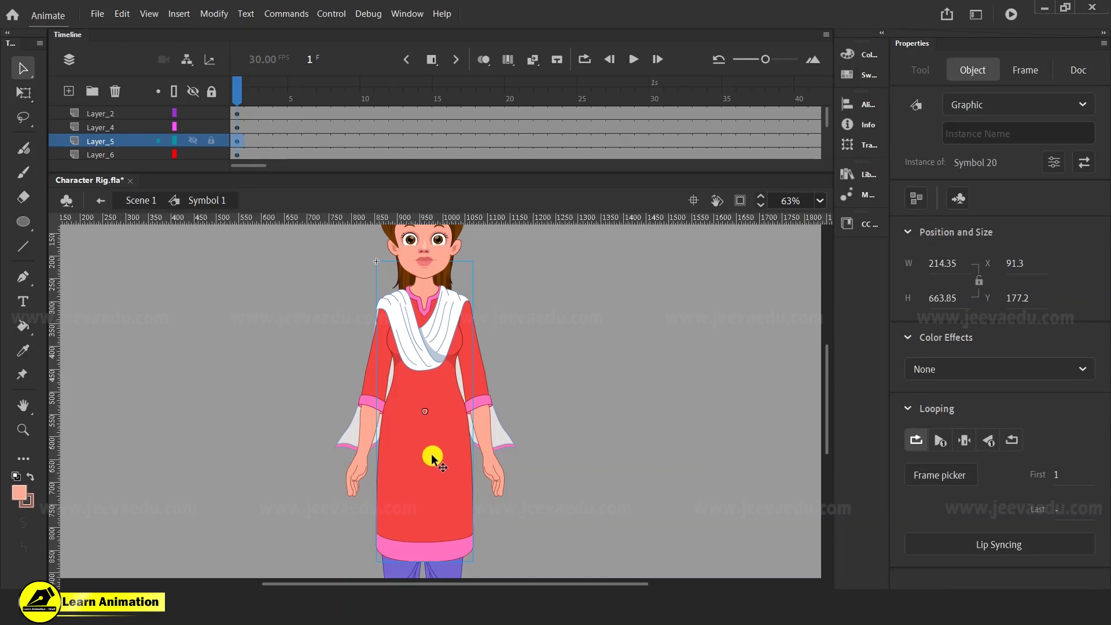
pyautogui.click(429, 454)
pyautogui.click(315, 432)
pyautogui.click(441, 446)
pyautogui.moveTo(439, 455)
pyautogui.mouseDown()
pyautogui.moveTo(342, 443)
pyautogui.moveTo(434, 446)
pyautogui.mouseUp()
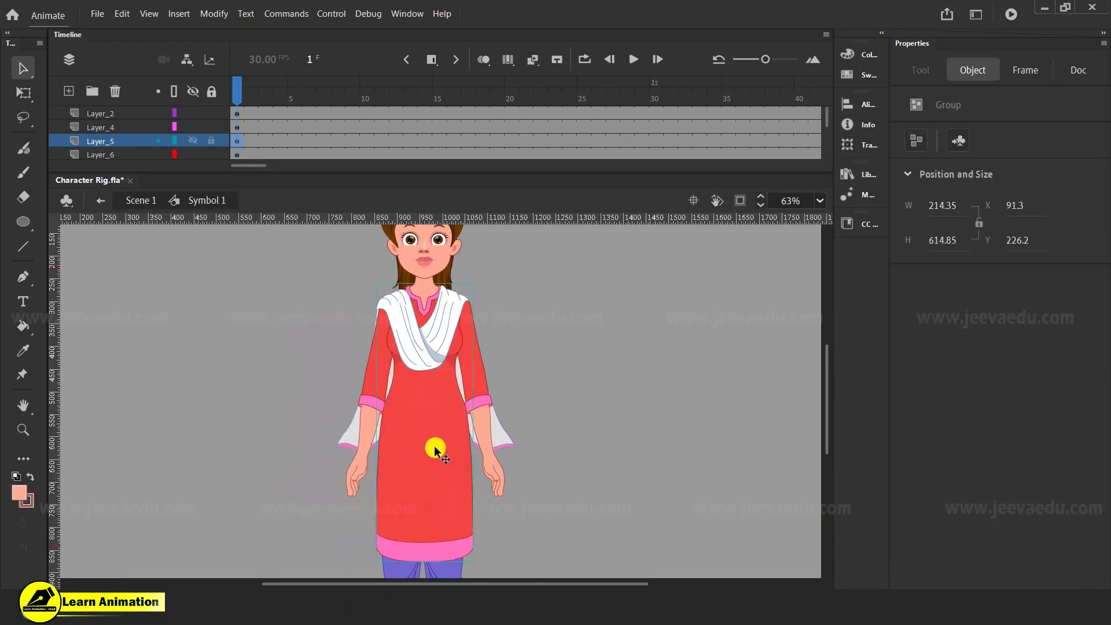
# - Inside the dress group, convert the upper part from shoulders to hips, about 192 by 306, into a graphic symbol
pyautogui.doubleClick(433, 451)
pyautogui.moveTo(333, 257); pyautogui.dragTo(514, 408)
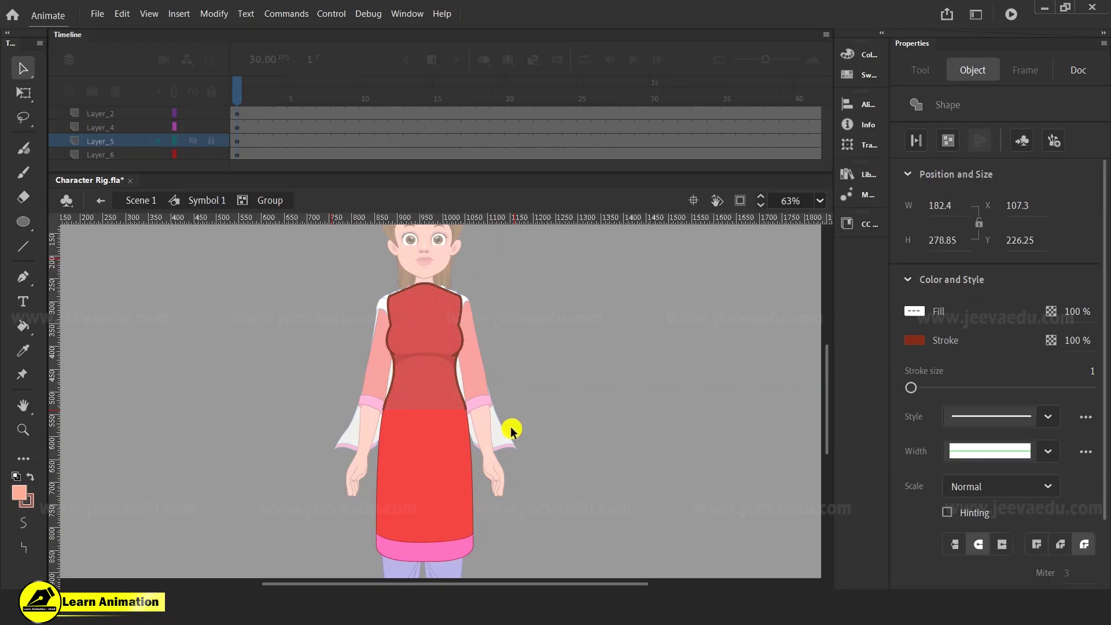
pyautogui.moveTo(344, 267); pyautogui.dragTo(506, 414)
pyautogui.moveTo(335, 253)
pyautogui.mouseDown()
pyautogui.moveTo(376, 273)
pyautogui.moveTo(502, 420)
pyautogui.mouseUp()
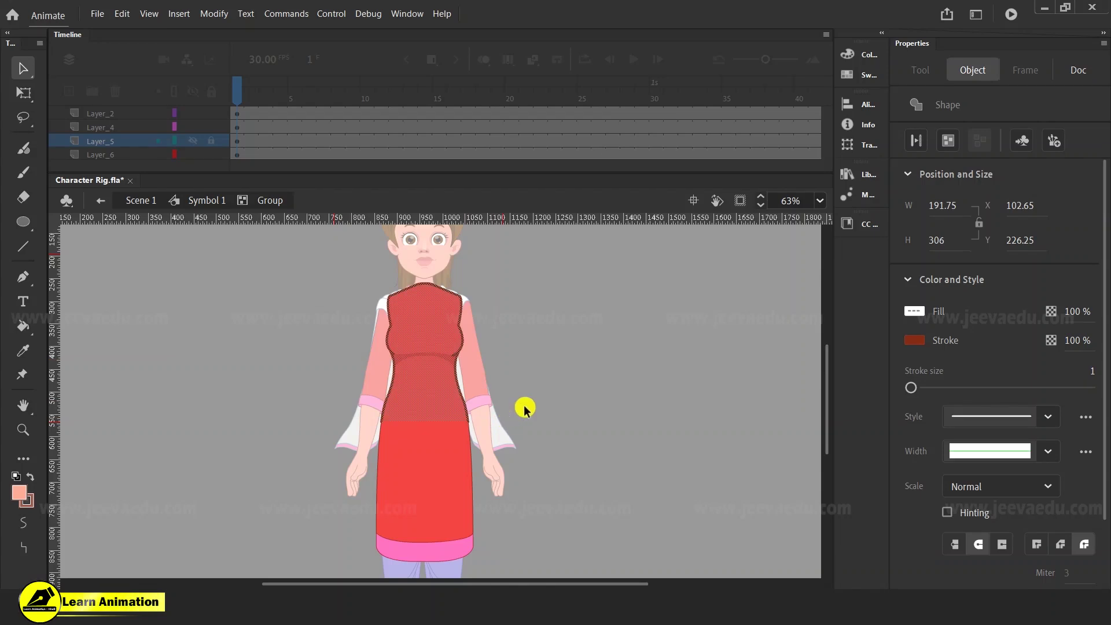
pyautogui.press('F8')
pyautogui.click(660, 151)
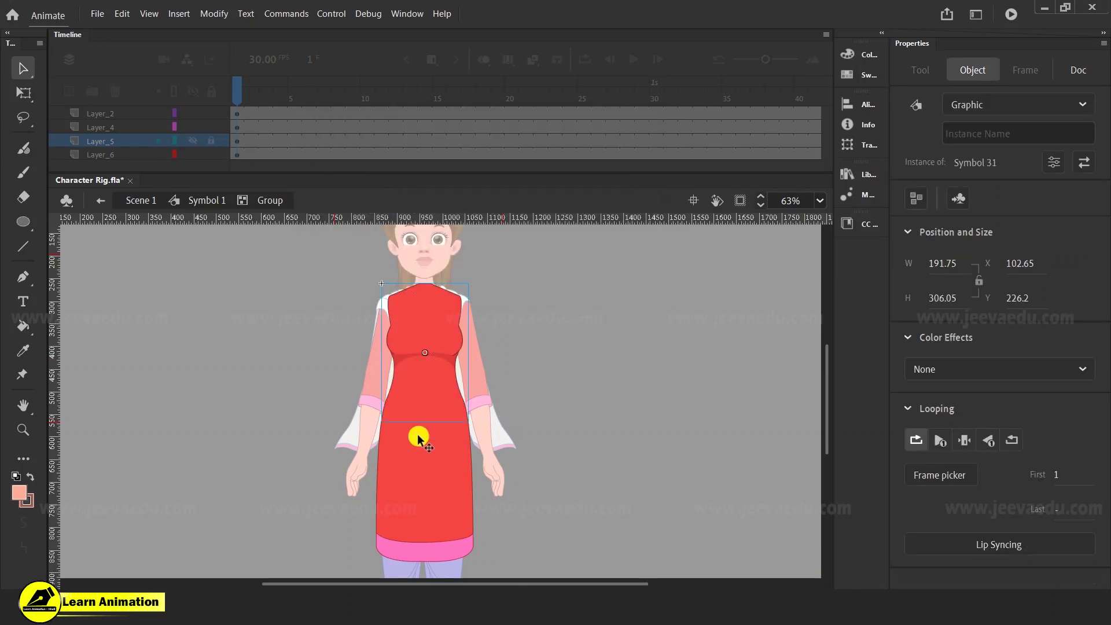
# - Convert the remaining lower part of the dress, including its pink hem, into a graphic symbol
pyautogui.moveTo(316, 394); pyautogui.dragTo(530, 574)
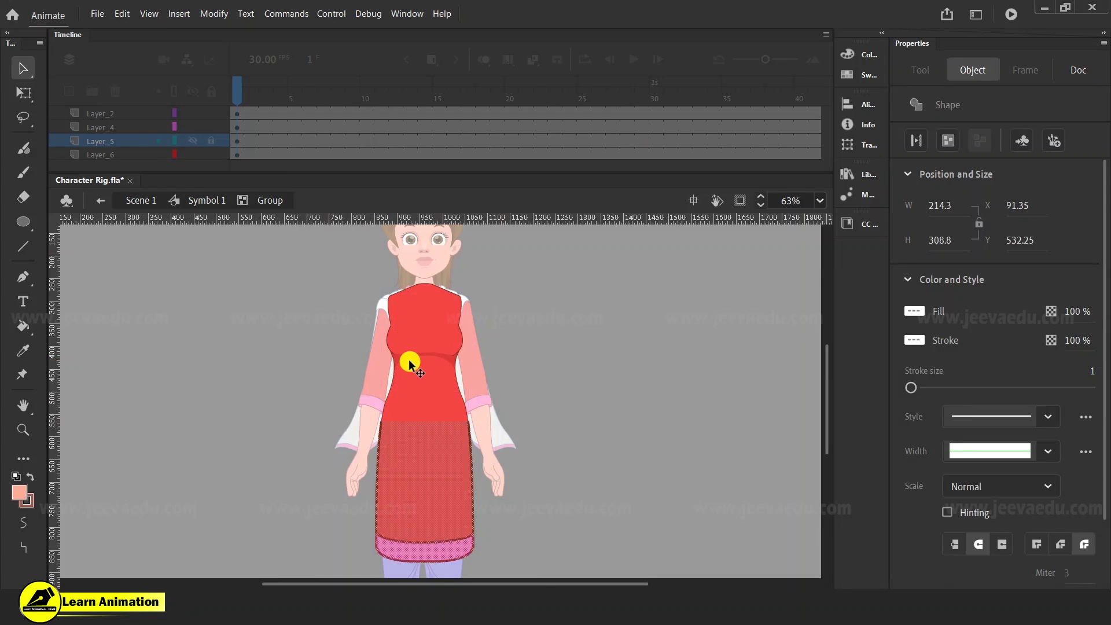
pyautogui.press('F8')
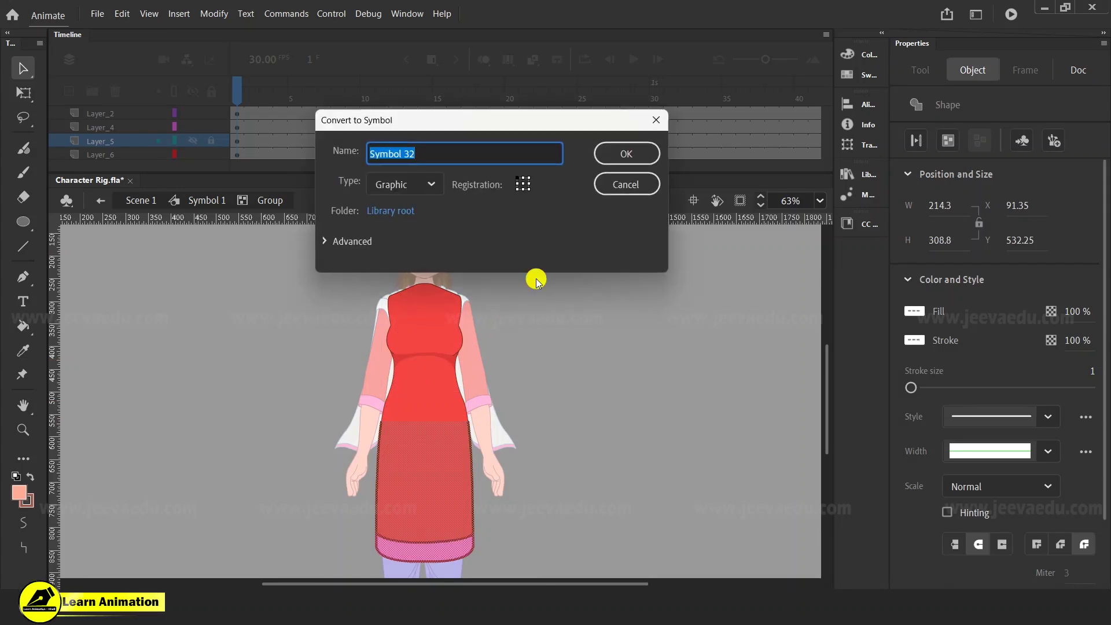
# - Convert the lower dress shape to a graphic symbol with the default name and leave the group
pyautogui.click(626, 154)
pyautogui.doubleClick(271, 408)
# - Move the upper torso in place onto a new layer above Layer_5 and convert it to a graphic symbol
pyautogui.keyDown('shift'); pyautogui.click(434, 412); pyautogui.keyUp('shift')
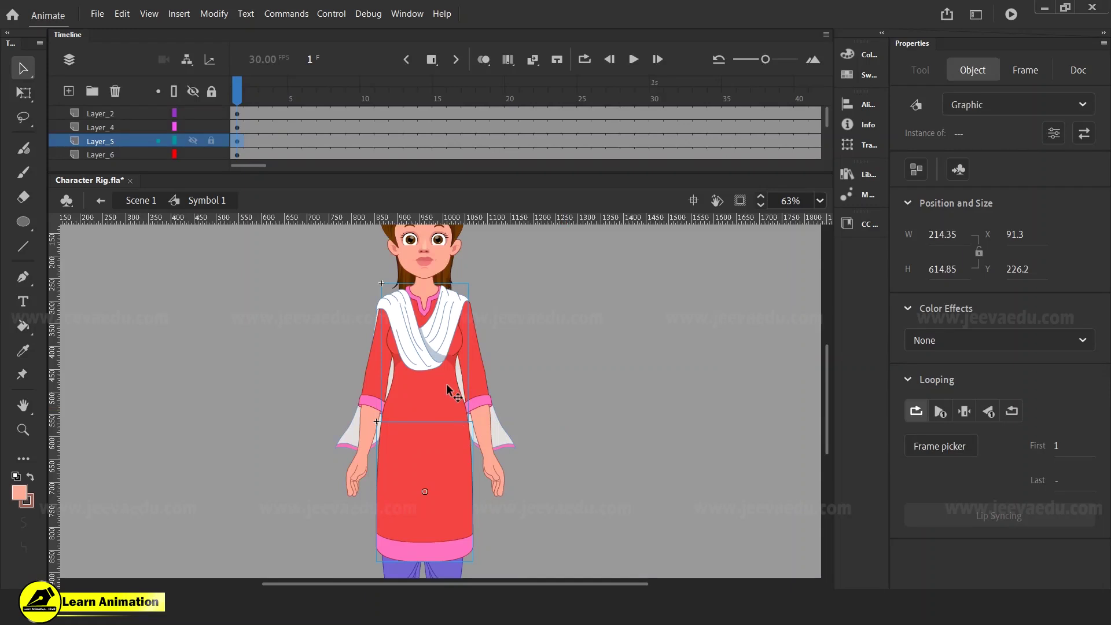
pyautogui.keyDown('shift'); pyautogui.click(434, 297); pyautogui.keyUp('shift')
pyautogui.click(600, 323)
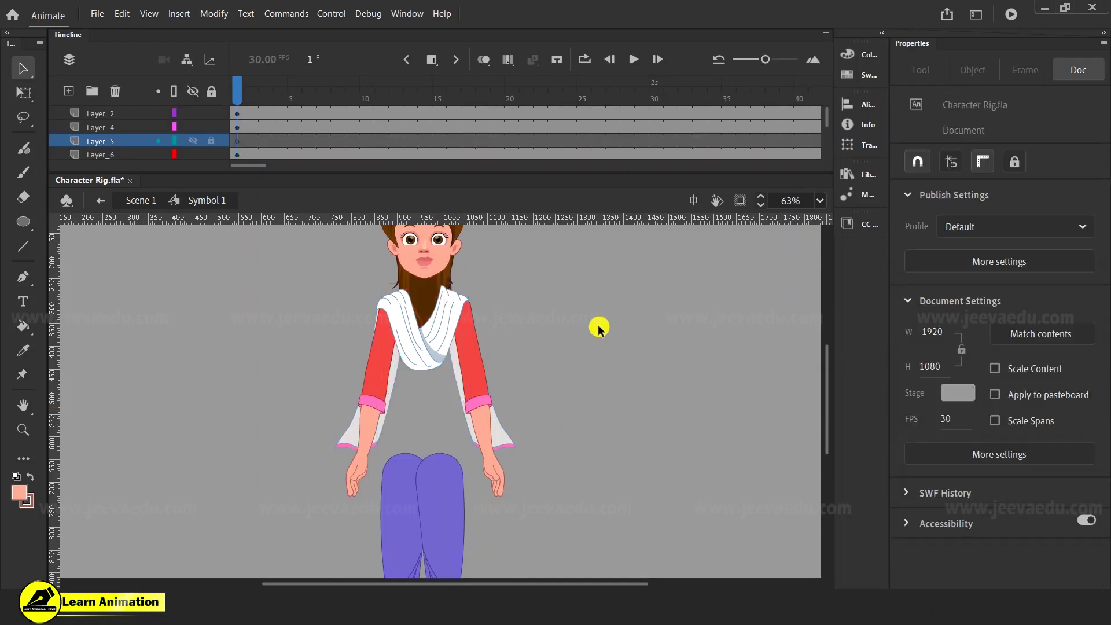
pyautogui.click(431, 287)
pyautogui.hotkey('ctrl', 'x')
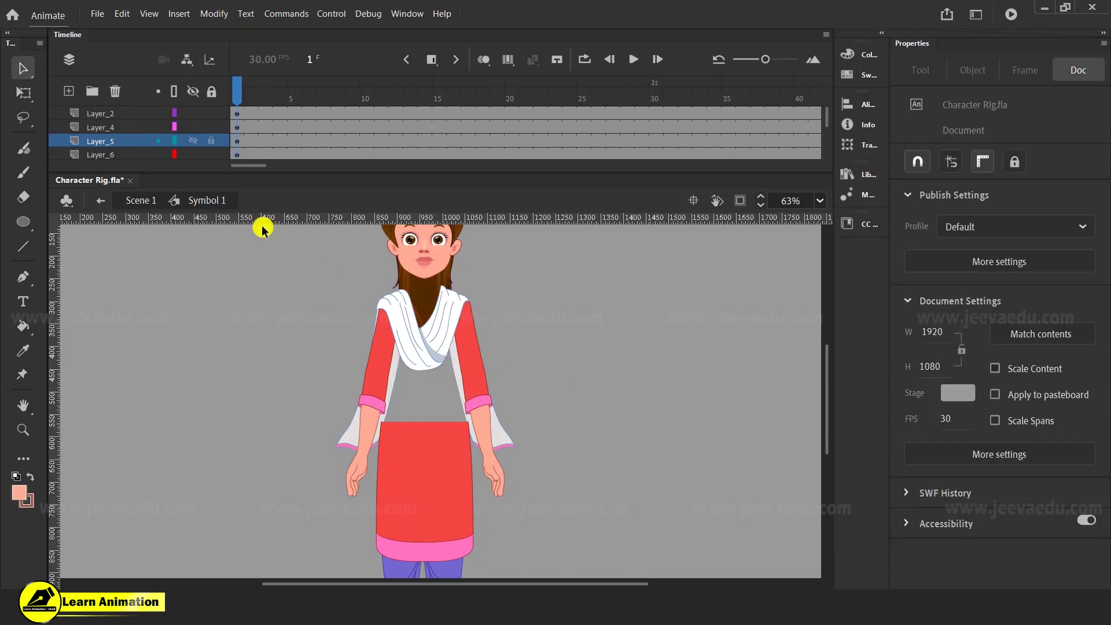
pyautogui.click(70, 91)
pyautogui.rightClick(603, 339)
pyautogui.click(649, 394)
pyautogui.press('F8')
pyautogui.click(621, 154)
# - Try moving the torso aside and the lower dress down, undoing each move
pyautogui.moveTo(421, 371); pyautogui.dragTo(613, 385)
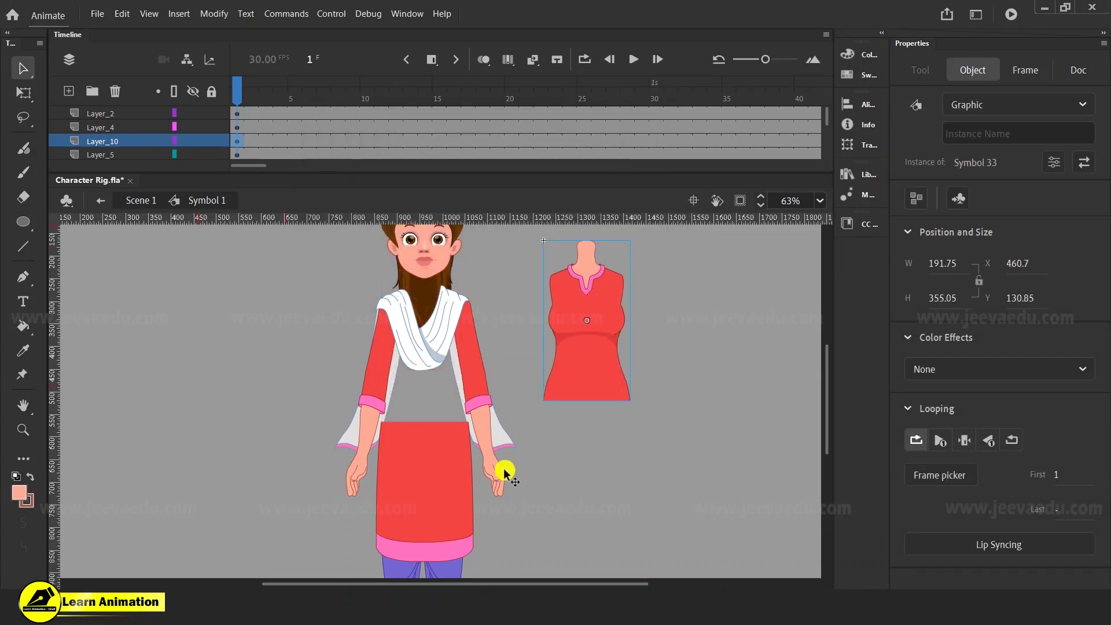
pyautogui.hotkey('ctrl', 'z')
pyautogui.moveTo(437, 478); pyautogui.dragTo(438, 529)
pyautogui.hotkey('ctrl', 'z')
# - Try deleting the lower dress from Layer_5, and undo the deletion
pyautogui.click(436, 426)
pyautogui.click(434, 465)
pyautogui.click(425, 410)
pyautogui.click(428, 478)
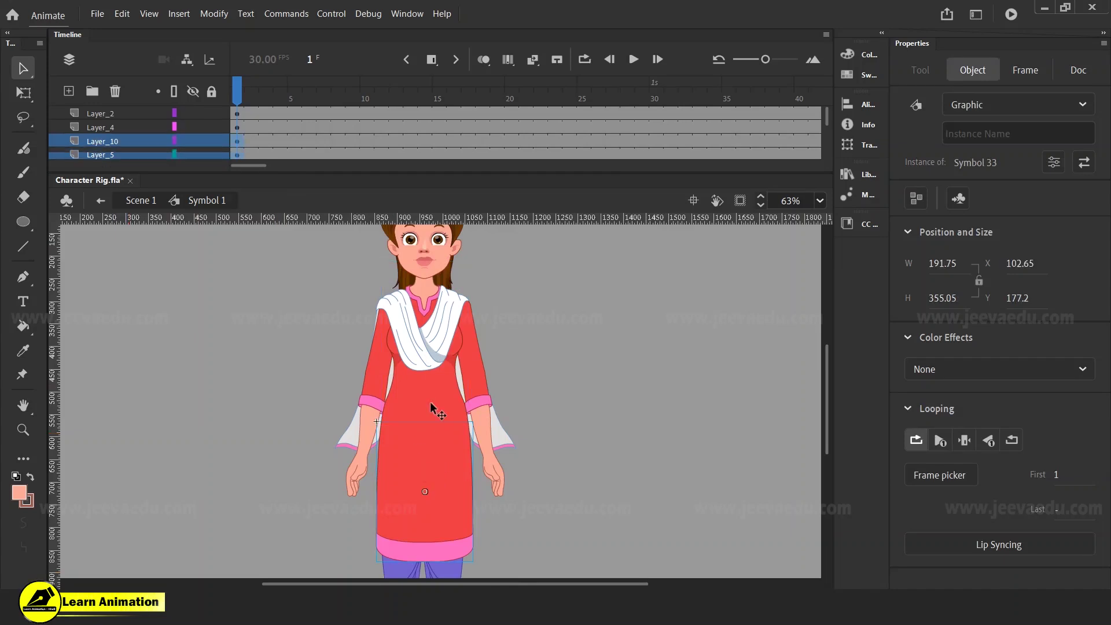
pyautogui.click(431, 474)
pyautogui.click(457, 427)
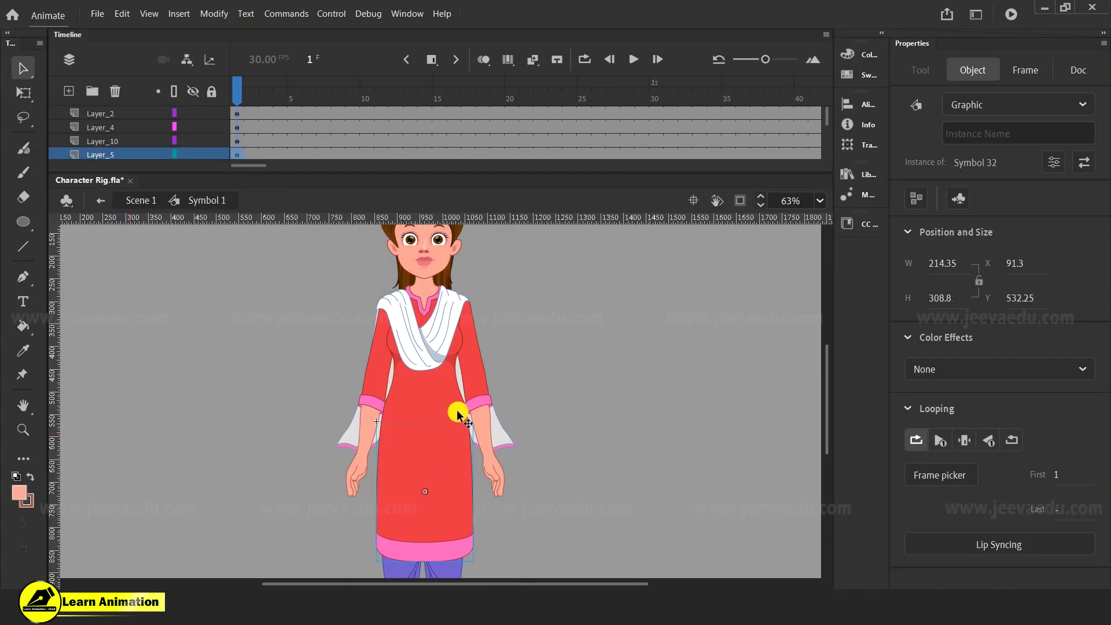
pyautogui.press('Delete')
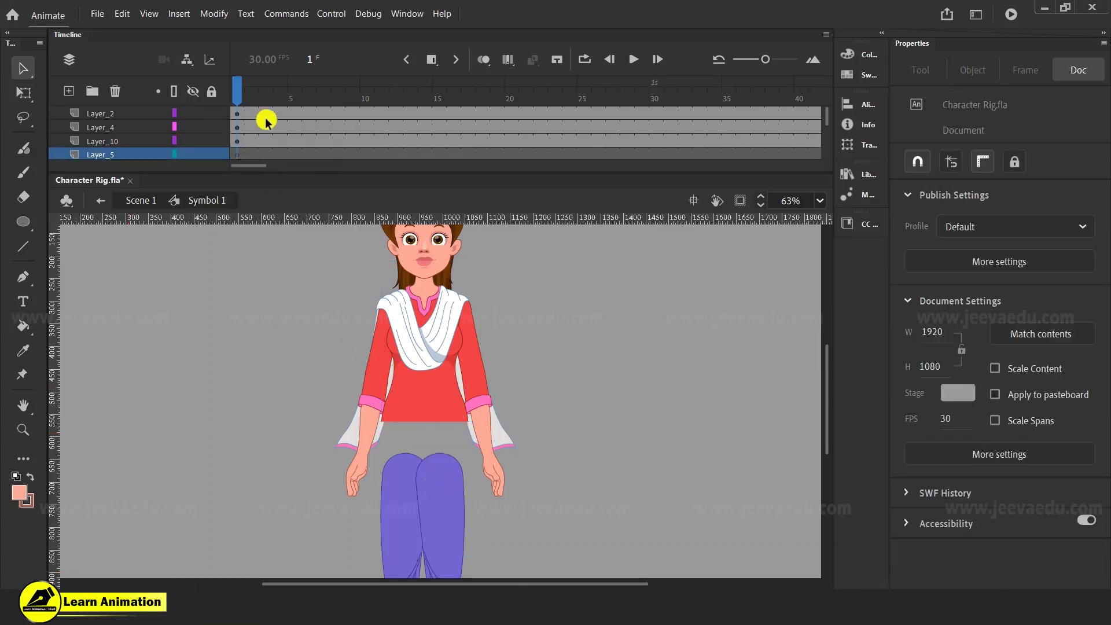
pyautogui.scroll(-2, 266, 122)
pyautogui.scroll(1, 241, 130)
pyautogui.hotkey('ctrl', 'z')
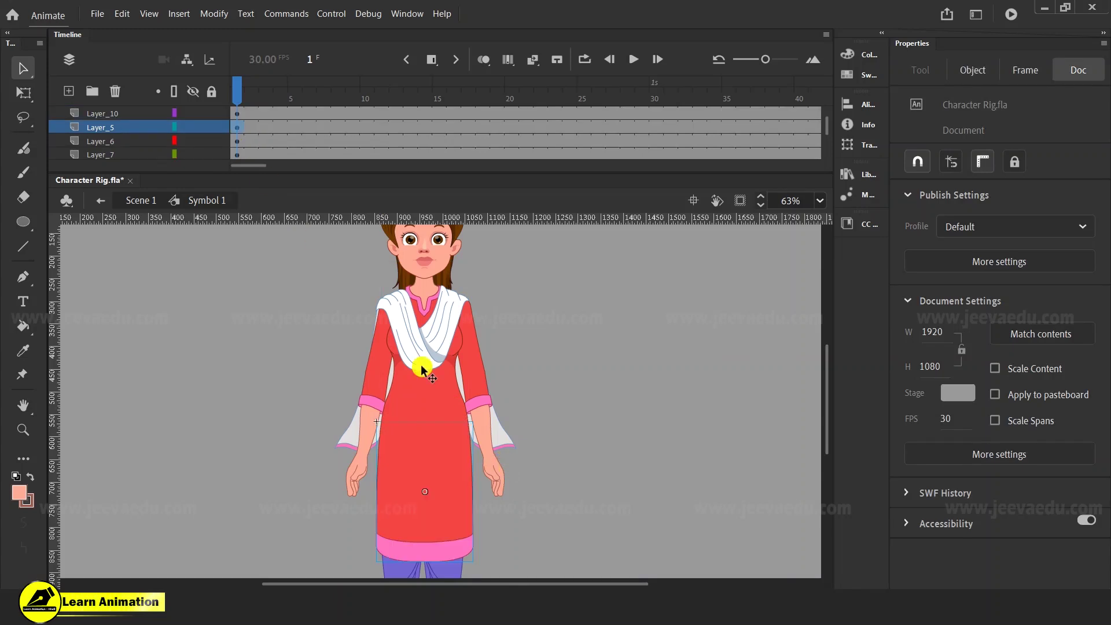
# - Insert a new layer between the torso layer and Layer_5, and hide Layer_5 with the lower dress
pyautogui.click(69, 91)
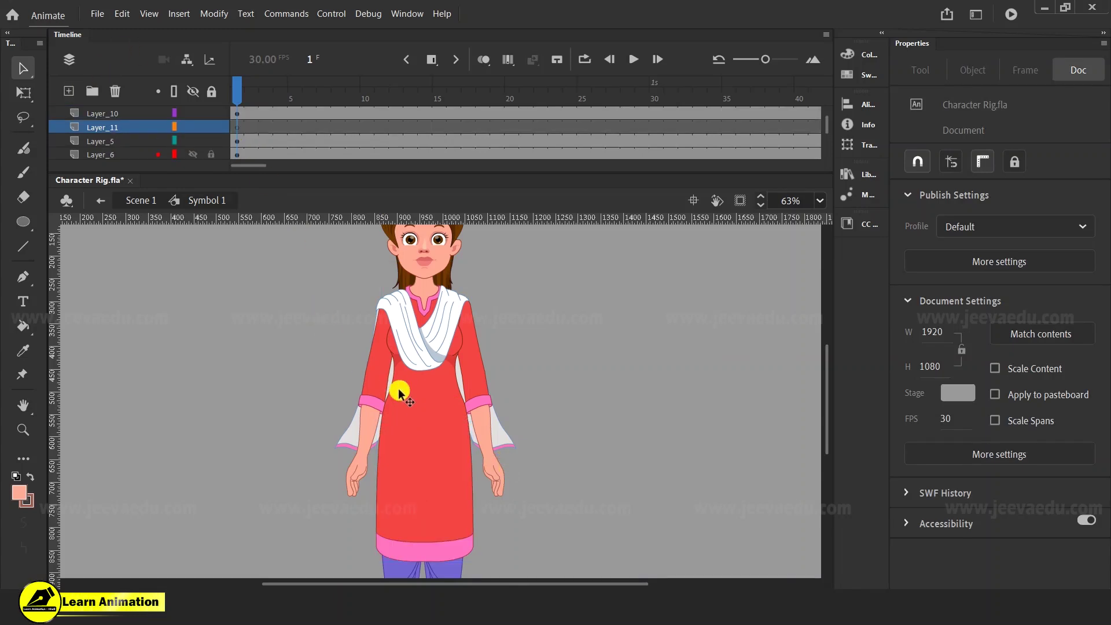
pyautogui.click(398, 387)
pyautogui.click(194, 114)
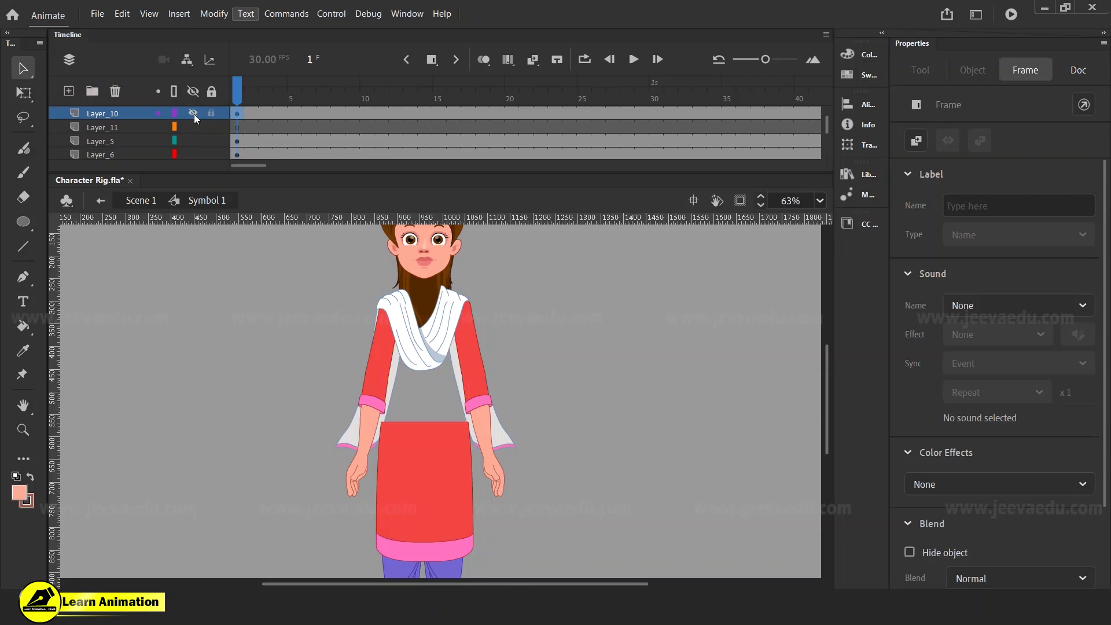
pyautogui.click(417, 509)
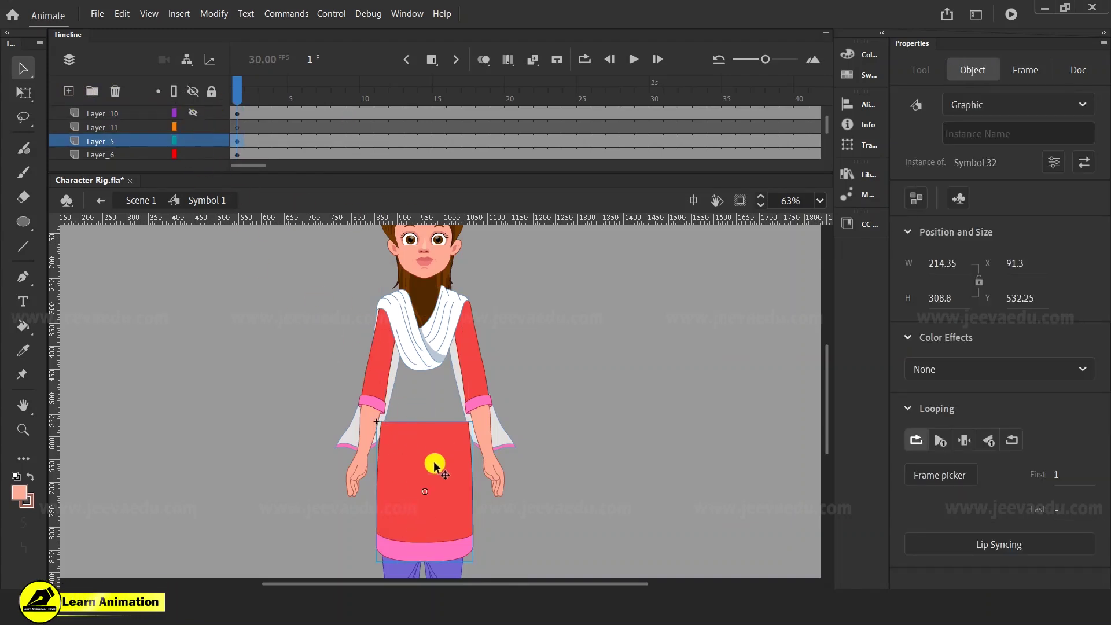
pyautogui.click(193, 114)
pyautogui.click(315, 401)
pyautogui.click(434, 503)
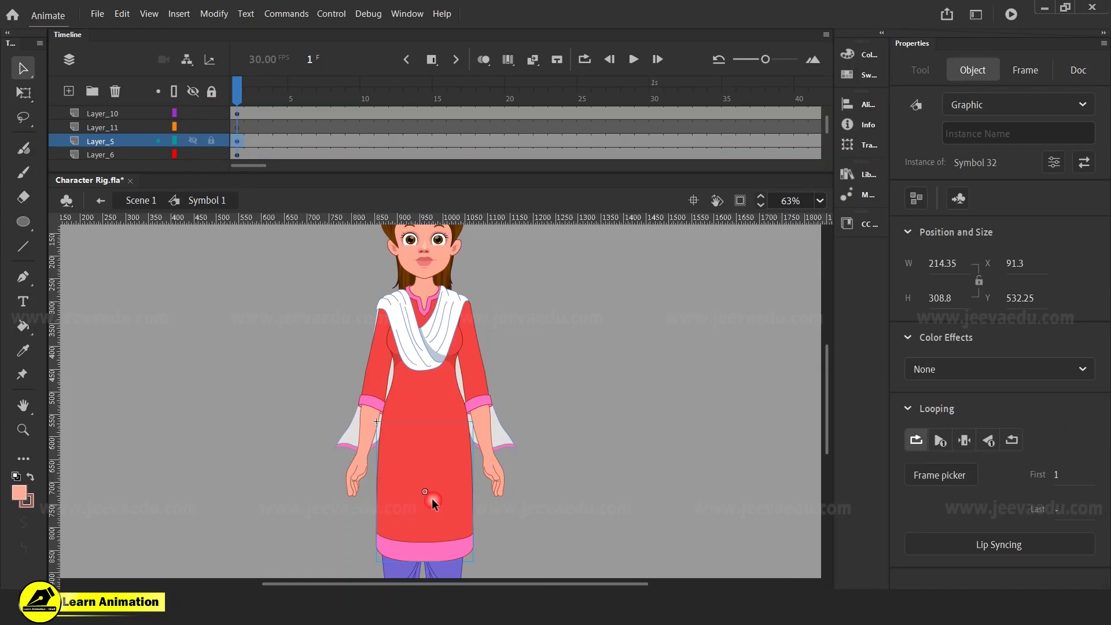
pyautogui.click(194, 141)
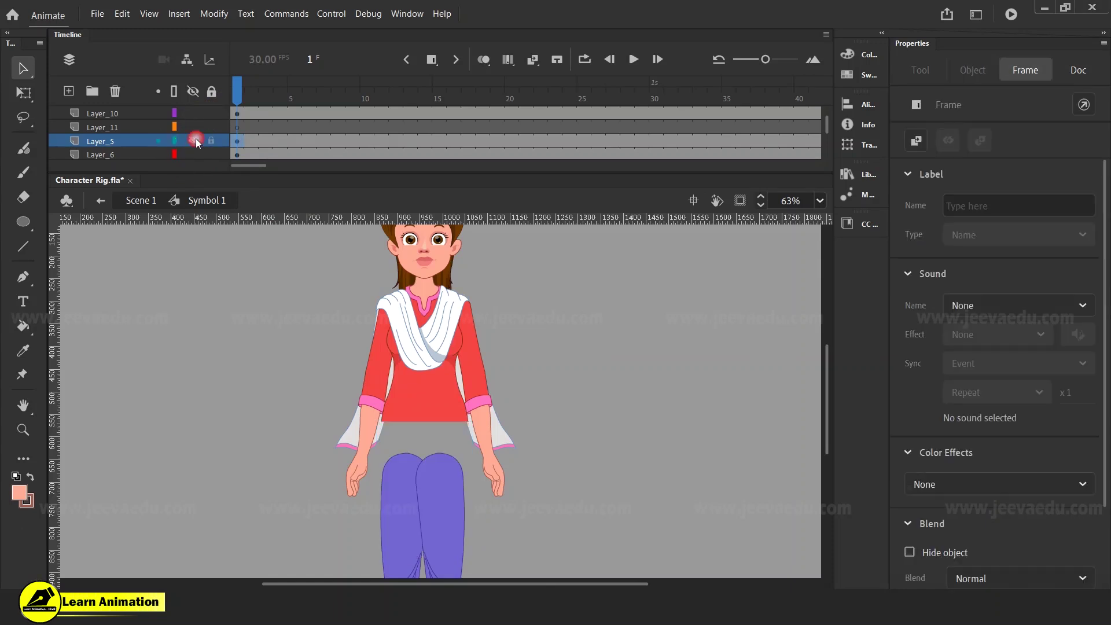
# - Set the fill to the dress's red and the stroke to its dark outline colour, sampling both from the artwork
pyautogui.press('z')
pyautogui.click(429, 414)
pyautogui.click(446, 434)
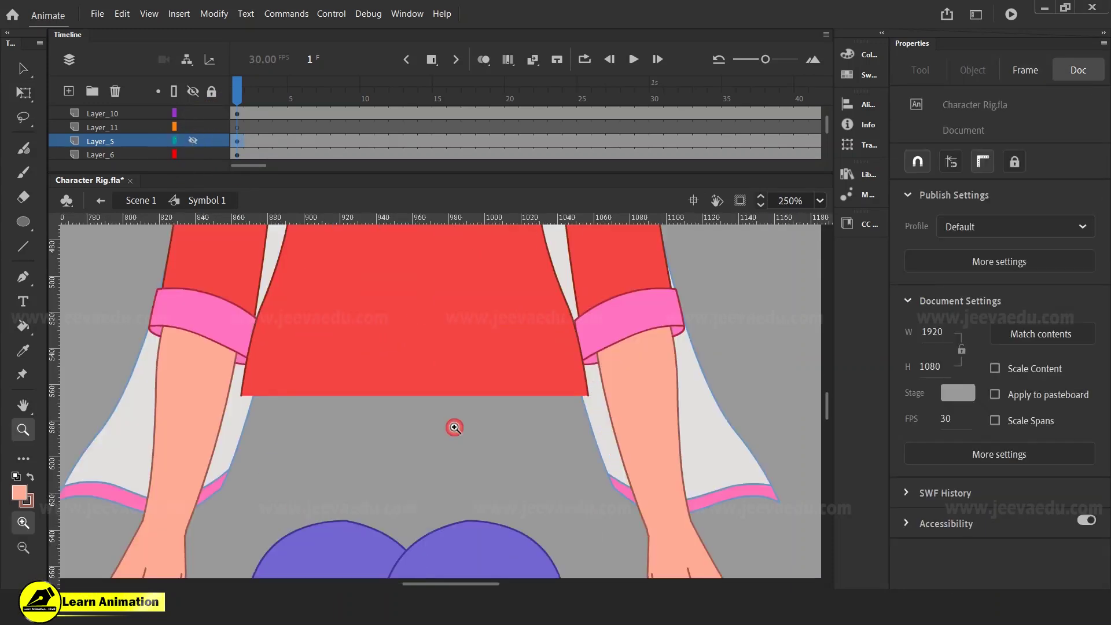
pyautogui.click(406, 386)
pyautogui.click(19, 493)
pyautogui.click(63, 472)
pyautogui.click(23, 502)
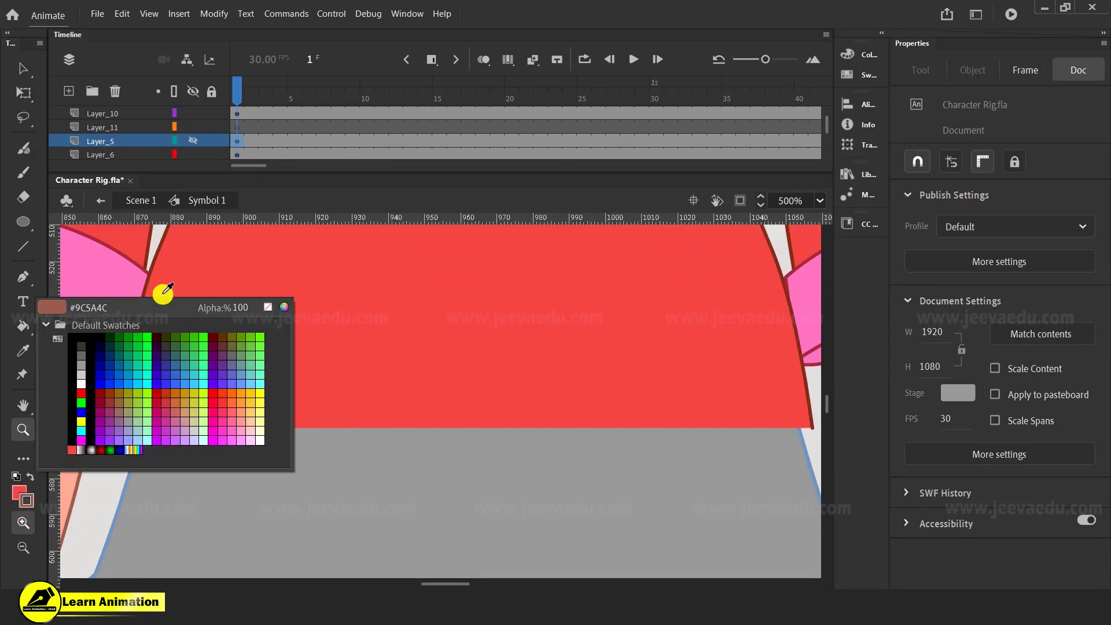
pyautogui.click(153, 258)
# - Draw a circle about 131 px wide with the Oval tool on Layer_11, below the torso
pyautogui.keyDown('alt'); pyautogui.click(468, 429); pyautogui.keyUp('alt')
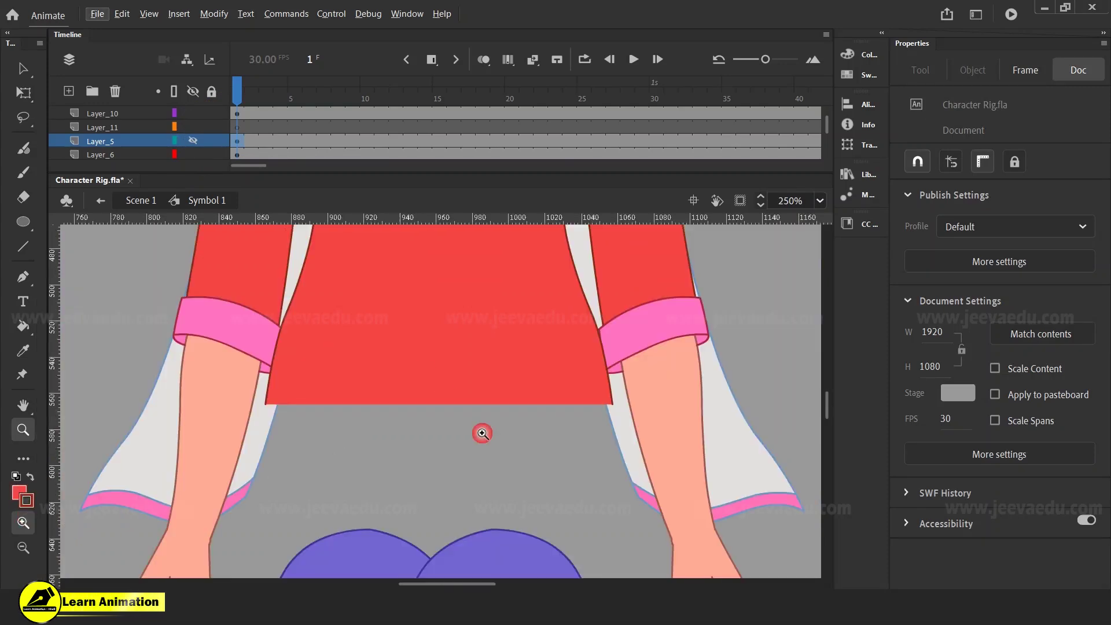
pyautogui.click(237, 124)
pyautogui.click(24, 224)
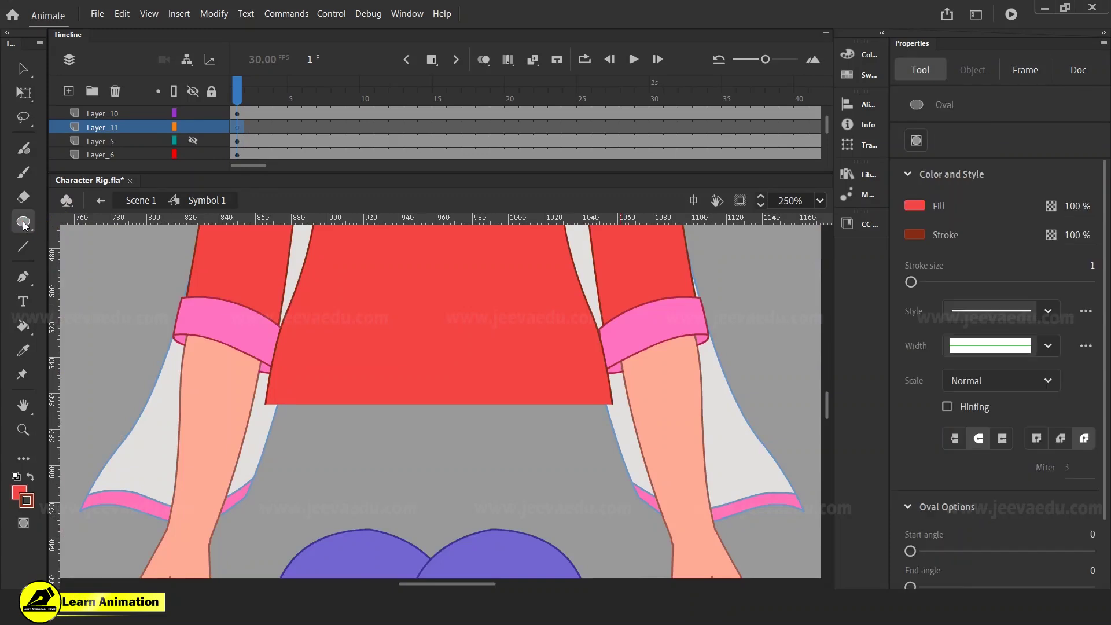
pyautogui.scroll(-3, 431, 477)
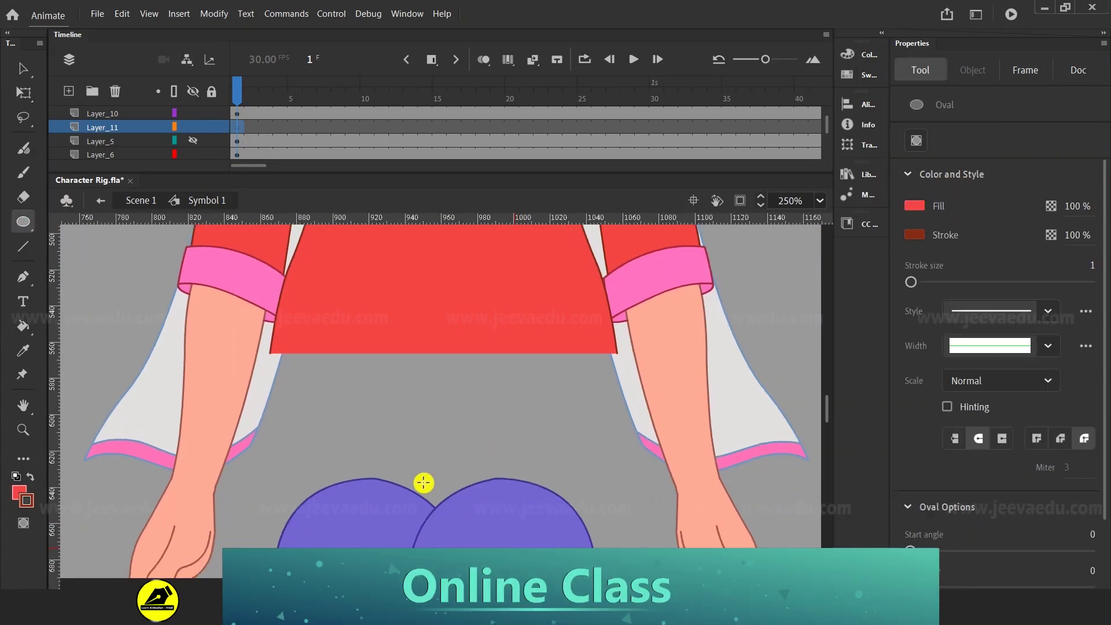
pyautogui.moveTo(421, 456); pyautogui.dragTo(540, 576)
# - Centre the circle on the torso's lower edge and enlarge it proportionally to about 187 px wide
pyautogui.press('v')
pyautogui.click(481, 495)
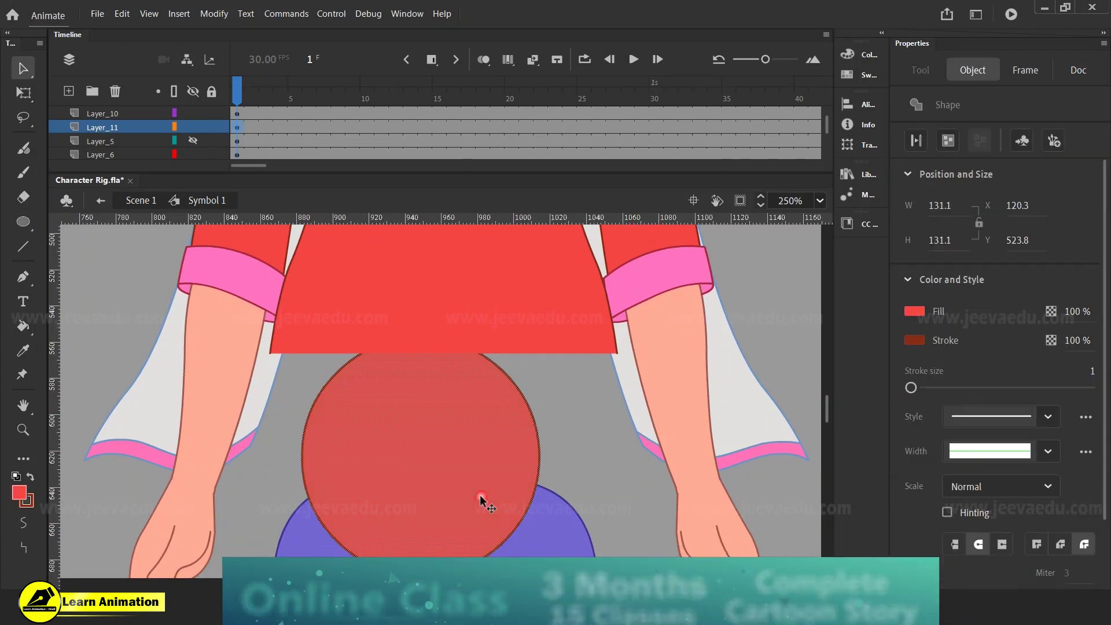
pyautogui.press('q')
pyautogui.moveTo(432, 493); pyautogui.dragTo(437, 397)
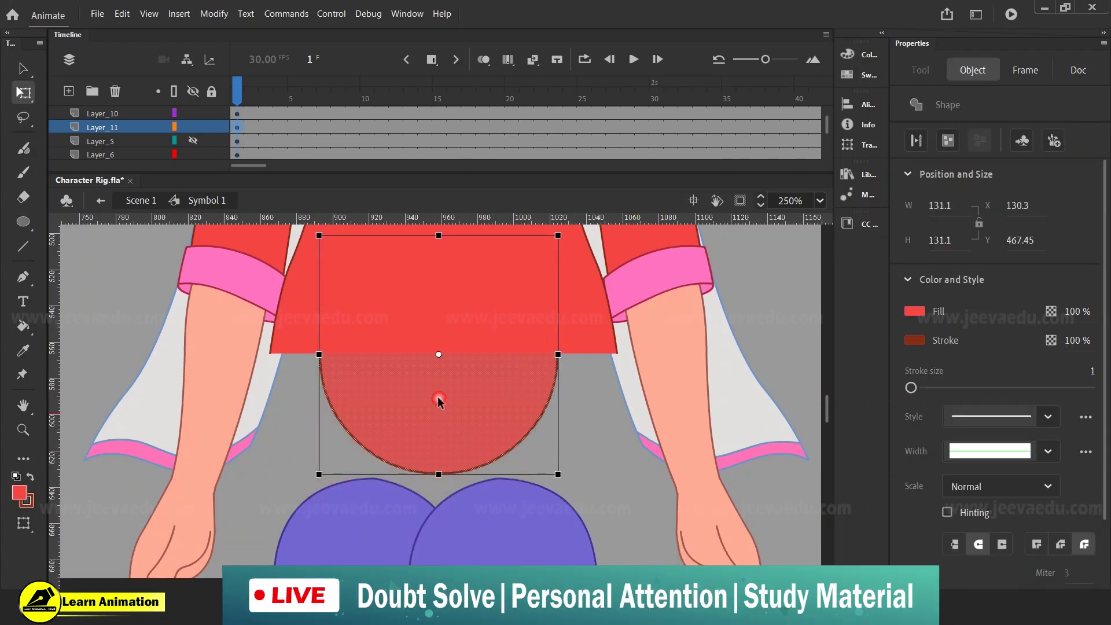
pyautogui.moveTo(570, 482); pyautogui.dragTo(608, 530)
pyautogui.moveTo(501, 453)
pyautogui.mouseDown()
pyautogui.moveTo(516, 453)
pyautogui.moveTo(505, 452)
pyautogui.mouseUp()
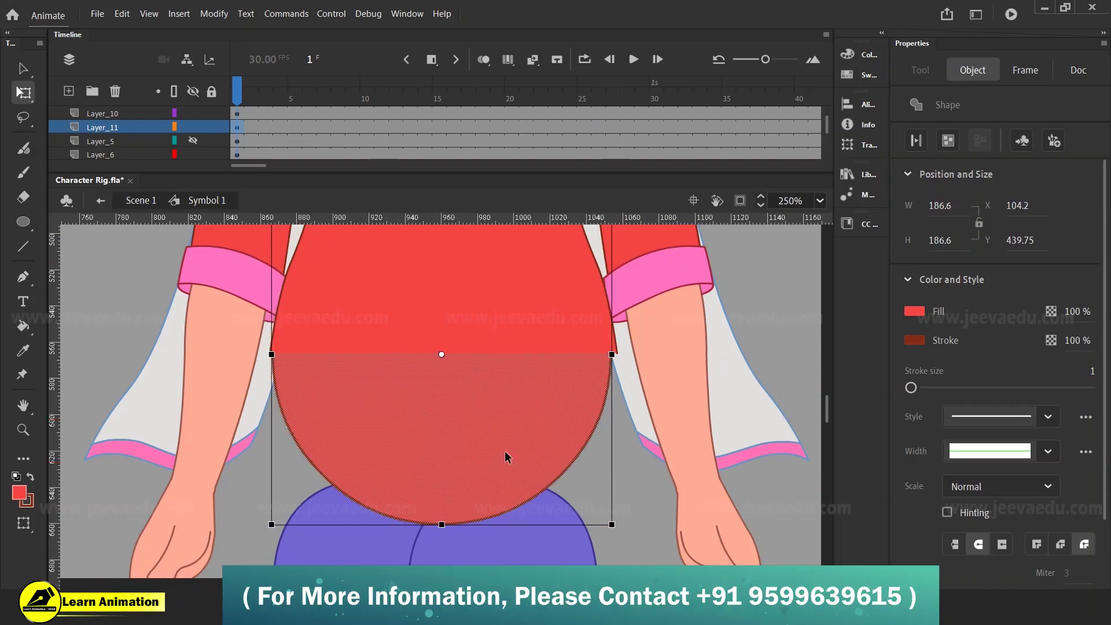
pyautogui.moveTo(621, 525); pyautogui.dragTo(618, 527)
# - Try scaling the circle to 105 %, and undo the scaling
pyautogui.press('z')
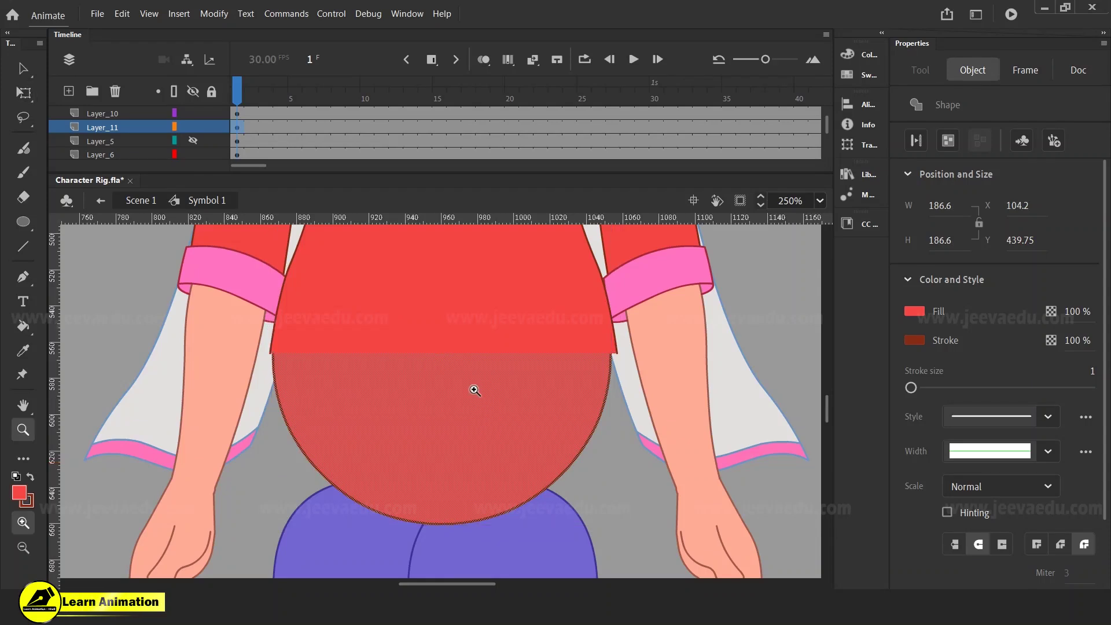
pyautogui.click(475, 391)
pyautogui.press('v')
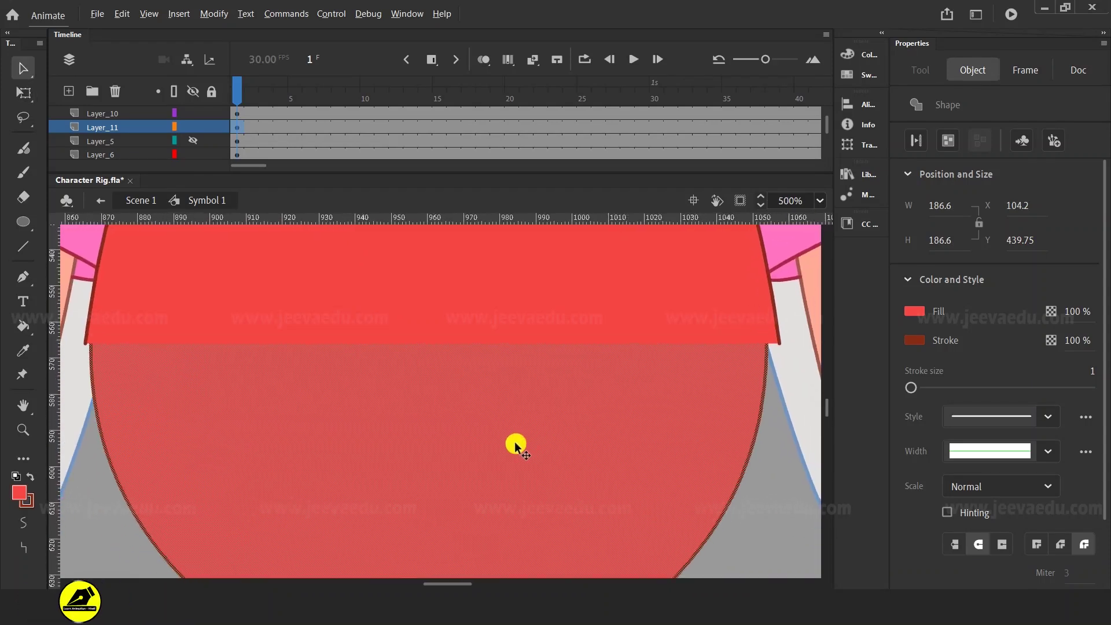
pyautogui.hotkey('ctrl', 'alt', 's')
pyautogui.write('105')
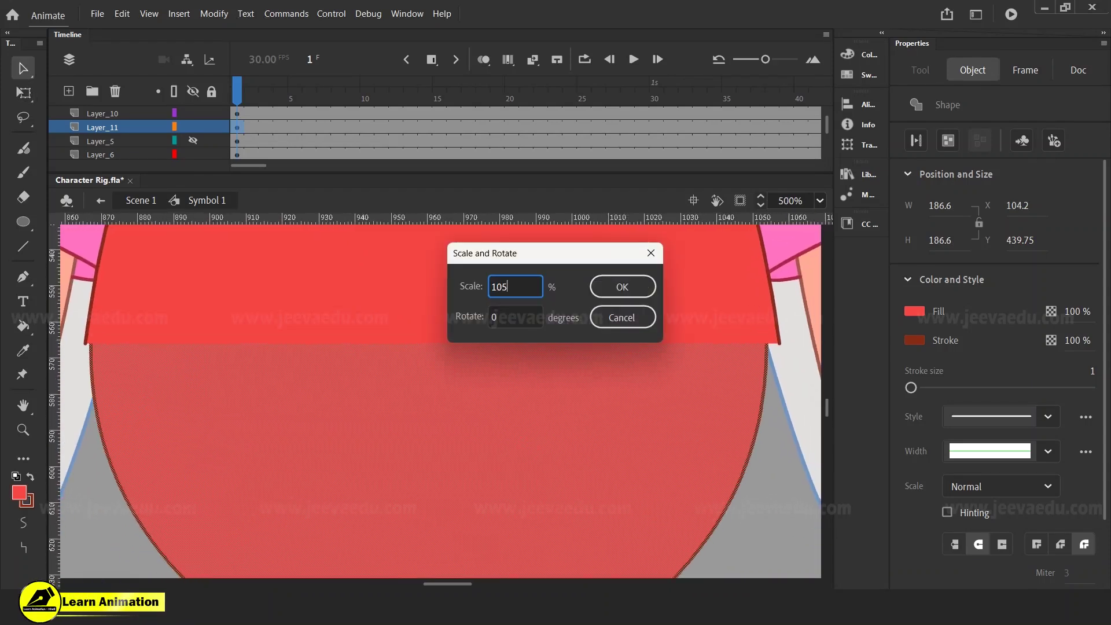
pyautogui.press('Return')
pyautogui.hotkey('ctrl', 'z')
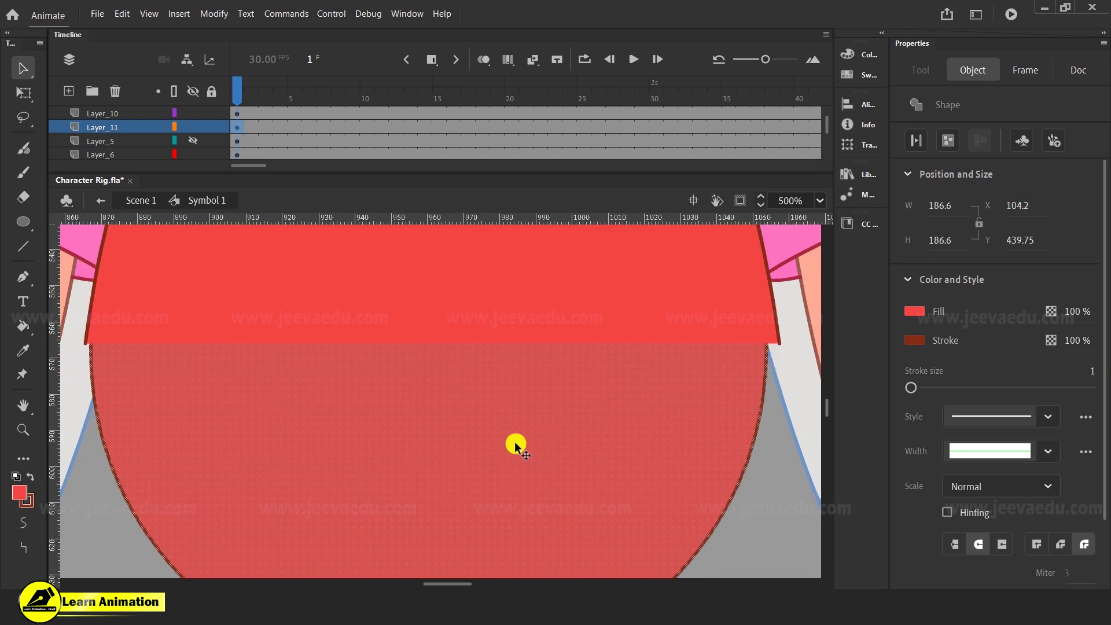
# - Scale the circle to 98 % and enlarge it by 102 % twice
pyautogui.hotkey('ctrl', 'alt', 's')
pyautogui.write('98')
pyautogui.press('Return')
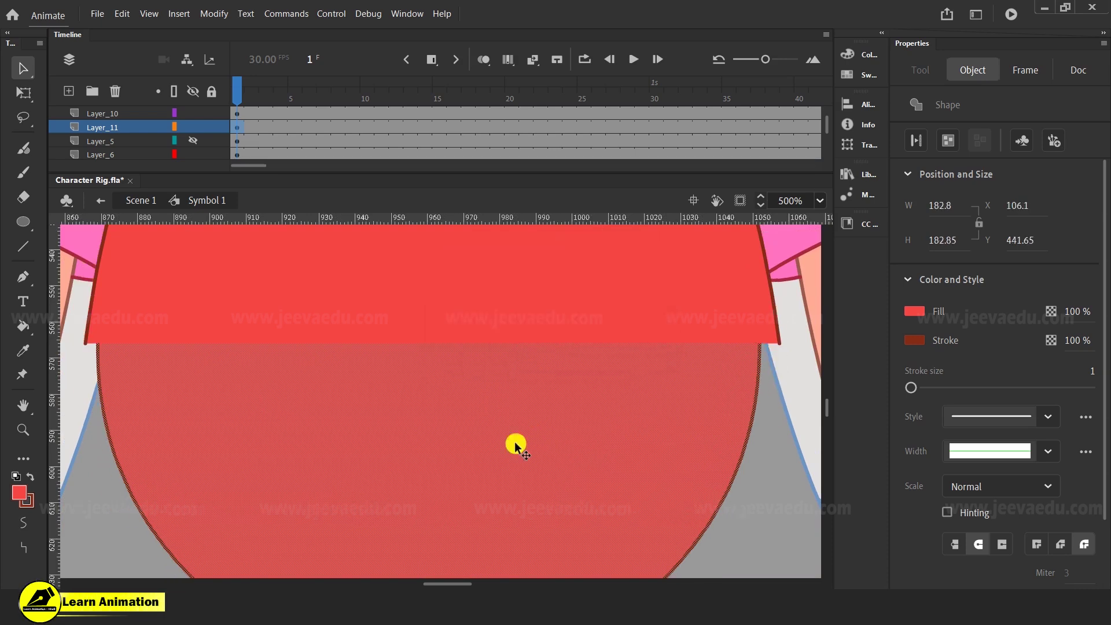
pyautogui.hotkey('ctrl', 'alt', 's')
pyautogui.write('102')
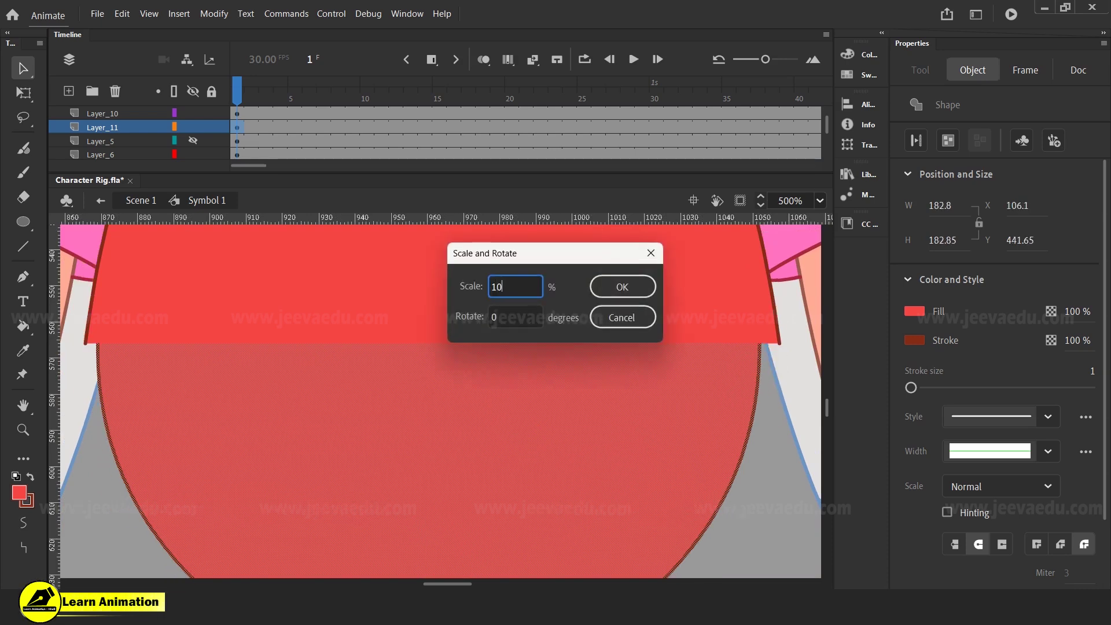
pyautogui.hotkey('ctrl', 'alt', 's')
pyautogui.press('Return')
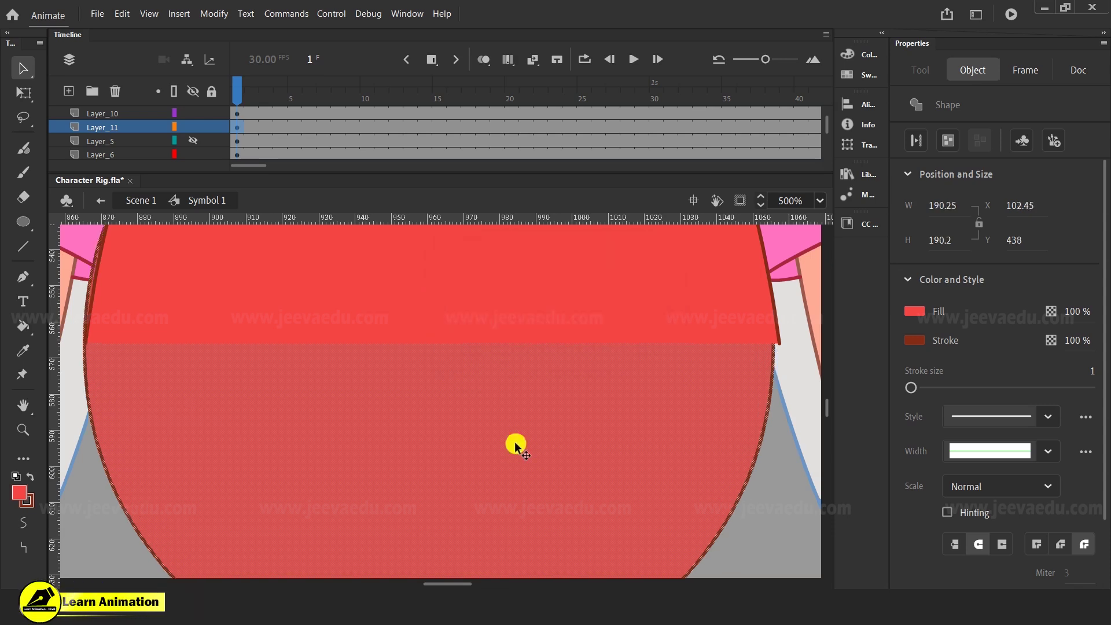
# - Scale the circle to 101 % and nudge it right to an X position of about 102.75
pyautogui.hotkey('ctrl', 'alt', 's')
pyautogui.write('101')
pyautogui.press('Return')
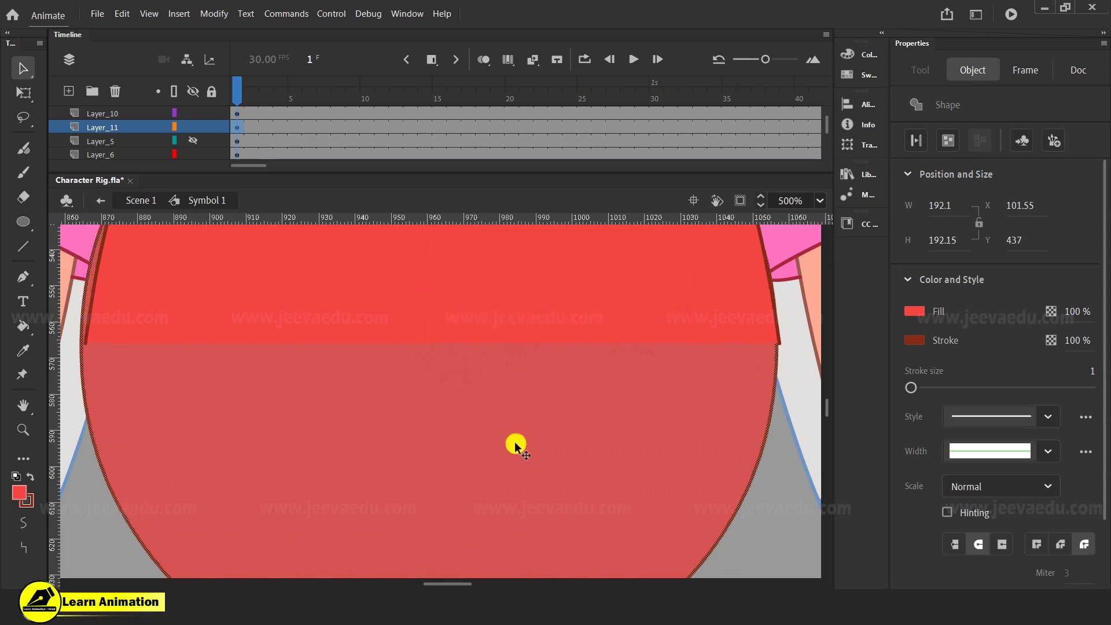
pyautogui.press('Right')
pyautogui.press('Right')
pyautogui.press('Right')
pyautogui.press('Right')
pyautogui.press('Right')
pyautogui.press('Right')
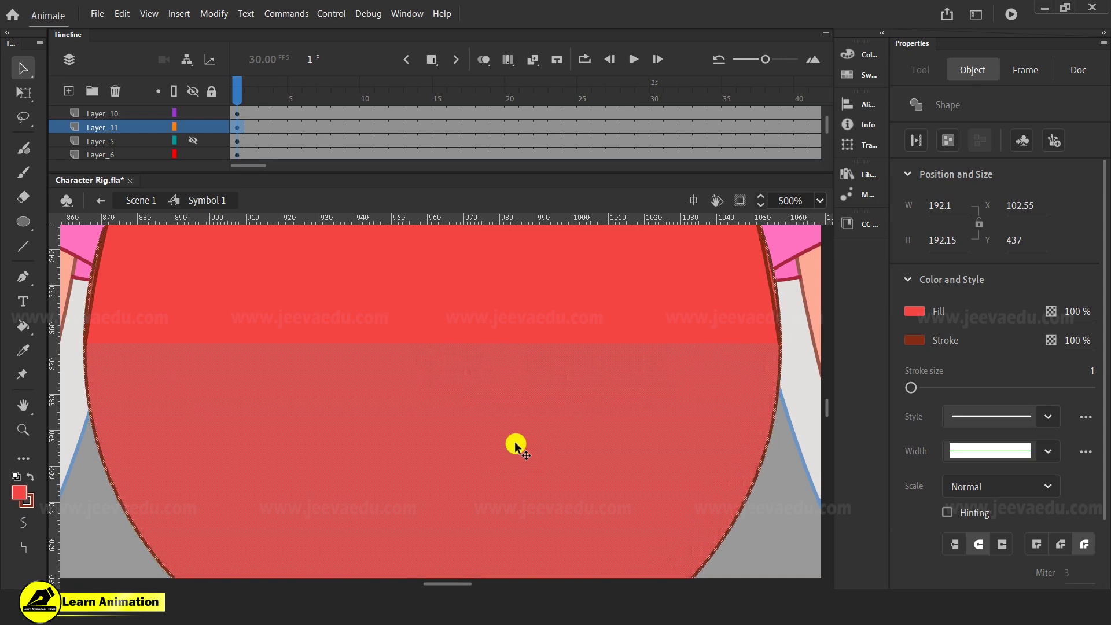
# - Scale the circle to 99 % and nudge it left to an X position of about 103.55
pyautogui.hotkey('ctrl', 'alt', 's')
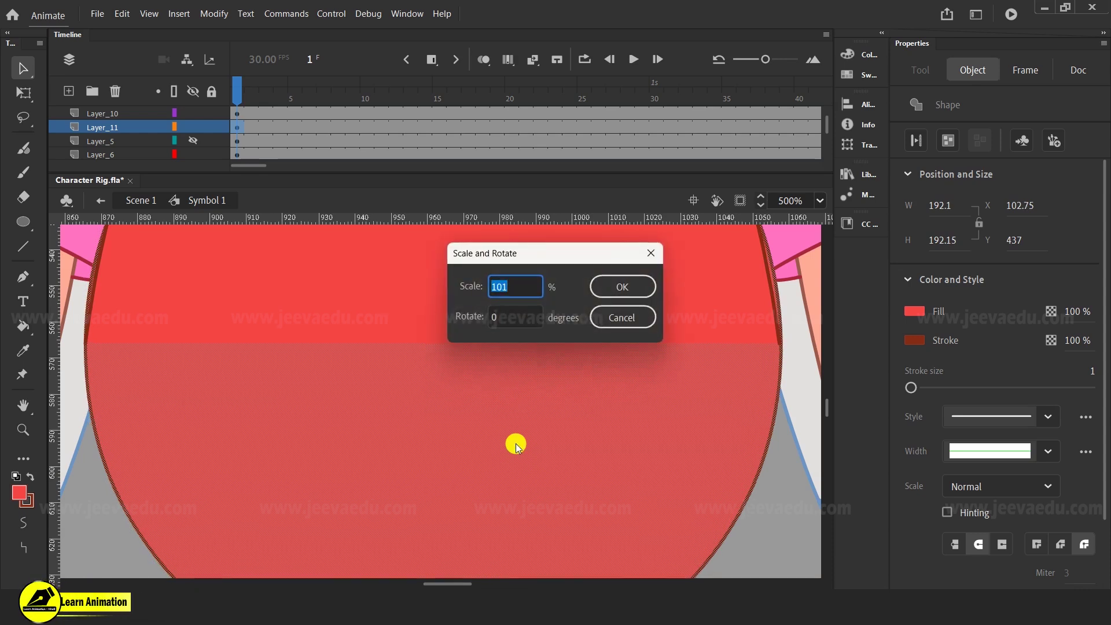
pyautogui.write('99')
pyautogui.press('Return')
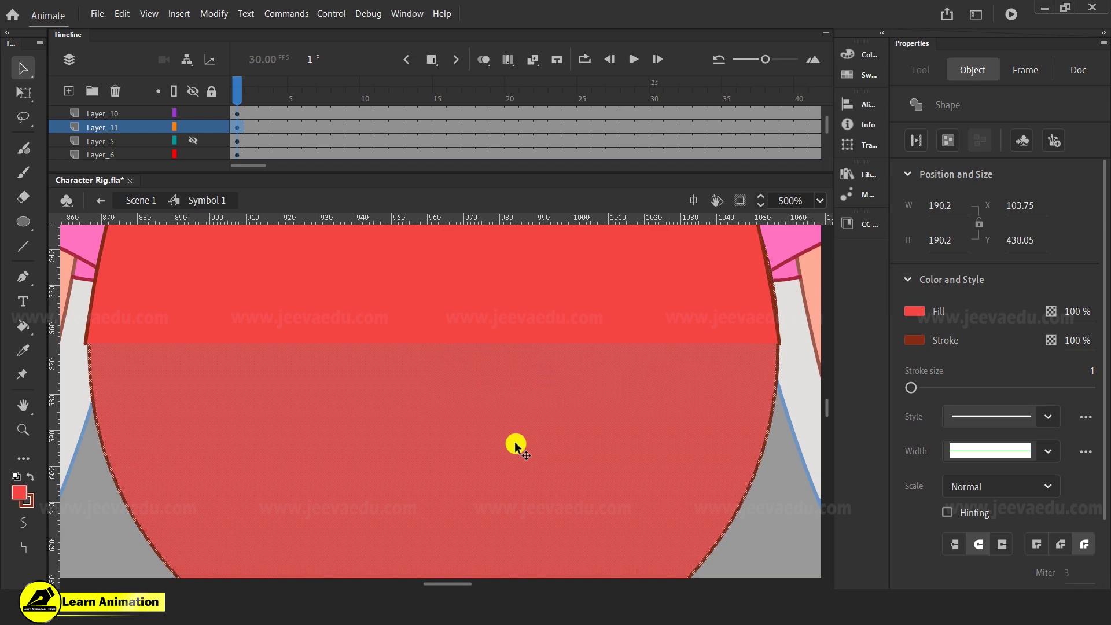
pyautogui.press('Left')
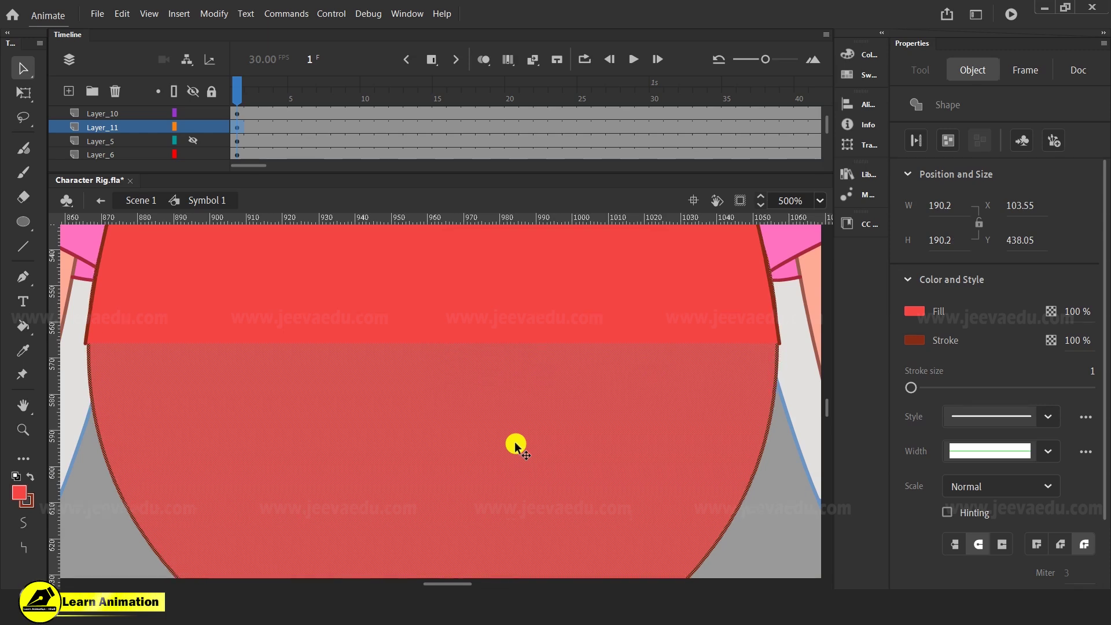
# - Scale the circle up by 101 % to match the torso's lower width, and deselect it
pyautogui.hotkey('ctrl', 'alt', 's')
pyautogui.write('101')
pyautogui.press('Return')
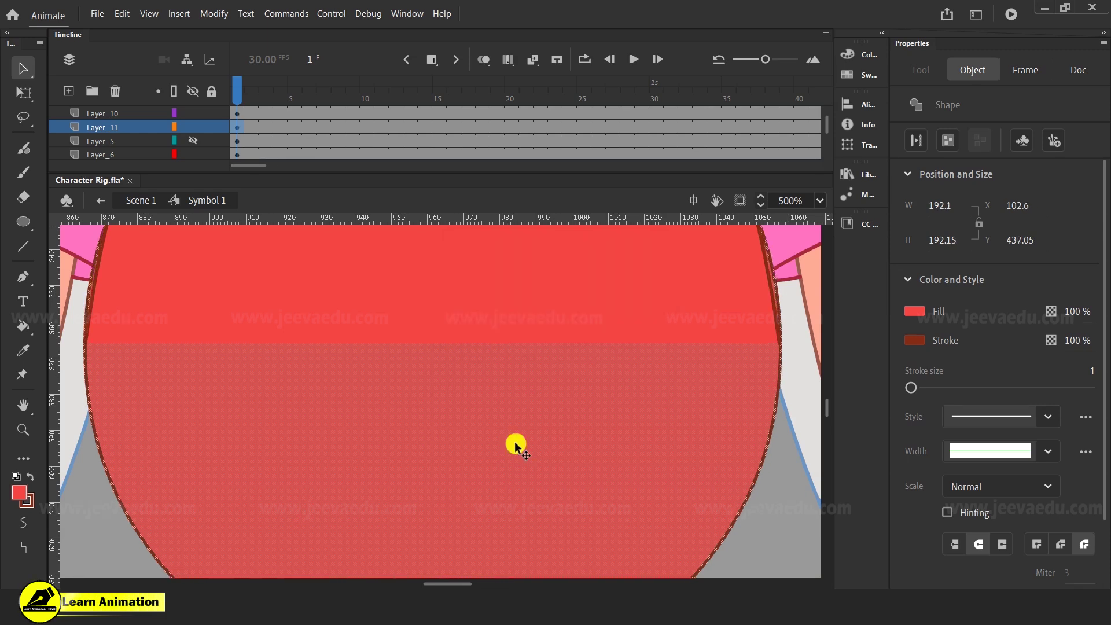
pyautogui.click(780, 503)
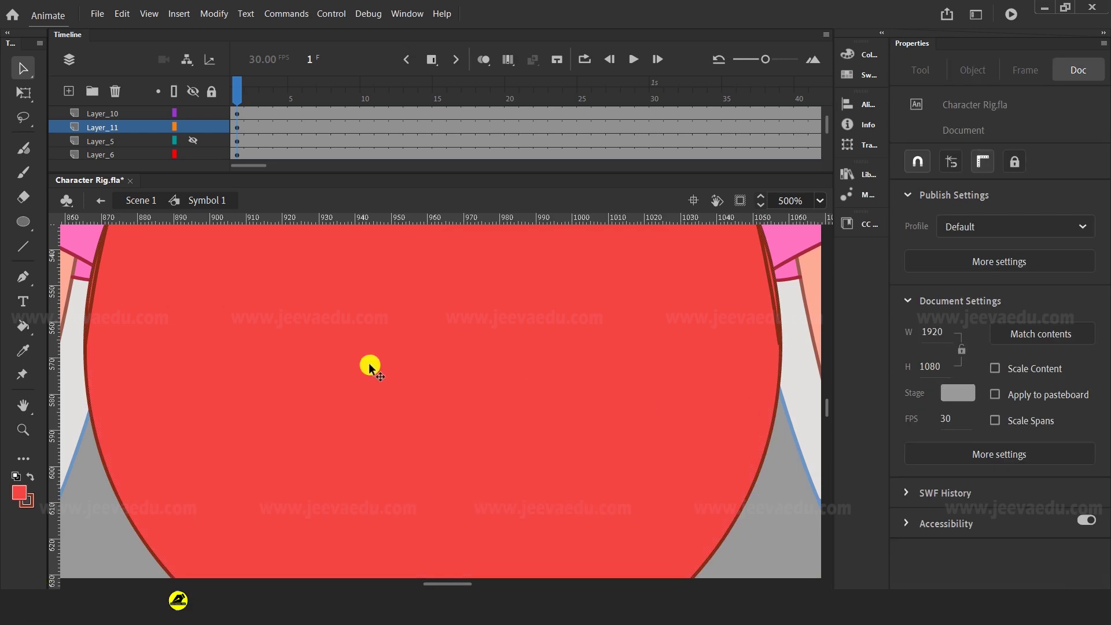
# - Inspect both sides of the circle up close where its edges meet the torso outline and the sleeve cuff
pyautogui.press('z')
pyautogui.keyDown('alt'); pyautogui.click(484, 400); pyautogui.keyUp('alt')
pyautogui.click(471, 364)
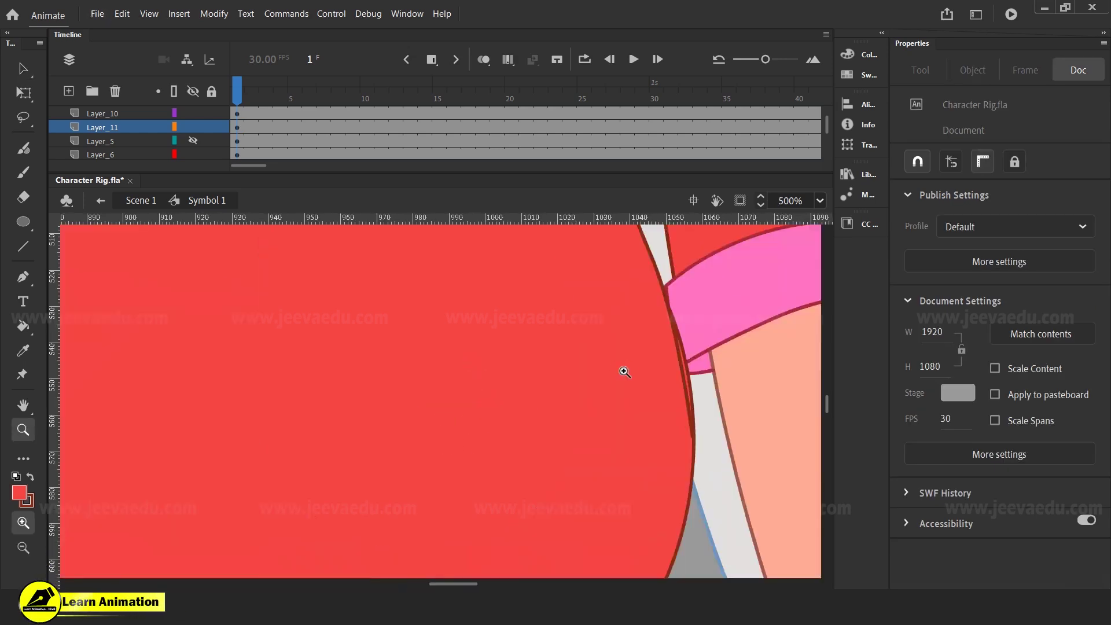
pyautogui.click(624, 372)
pyautogui.keyDown('alt'); pyautogui.click(516, 442); pyautogui.keyUp('alt')
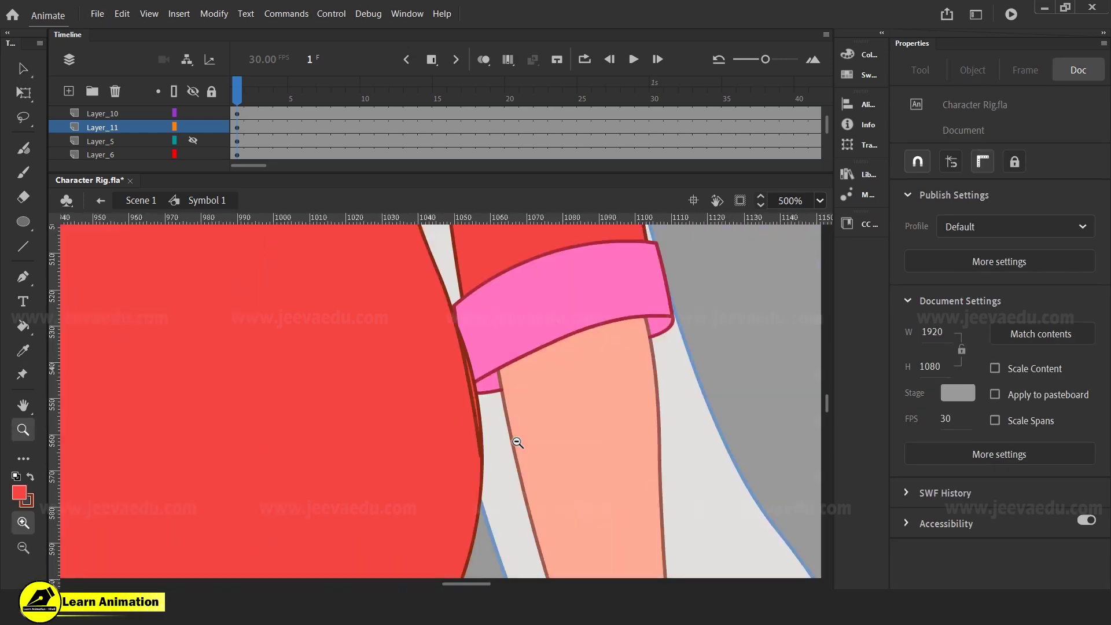
pyautogui.keyDown('alt'); pyautogui.click(479, 437); pyautogui.keyUp('alt')
pyautogui.keyDown('alt'); pyautogui.click(430, 447); pyautogui.keyUp('alt')
pyautogui.press('v')
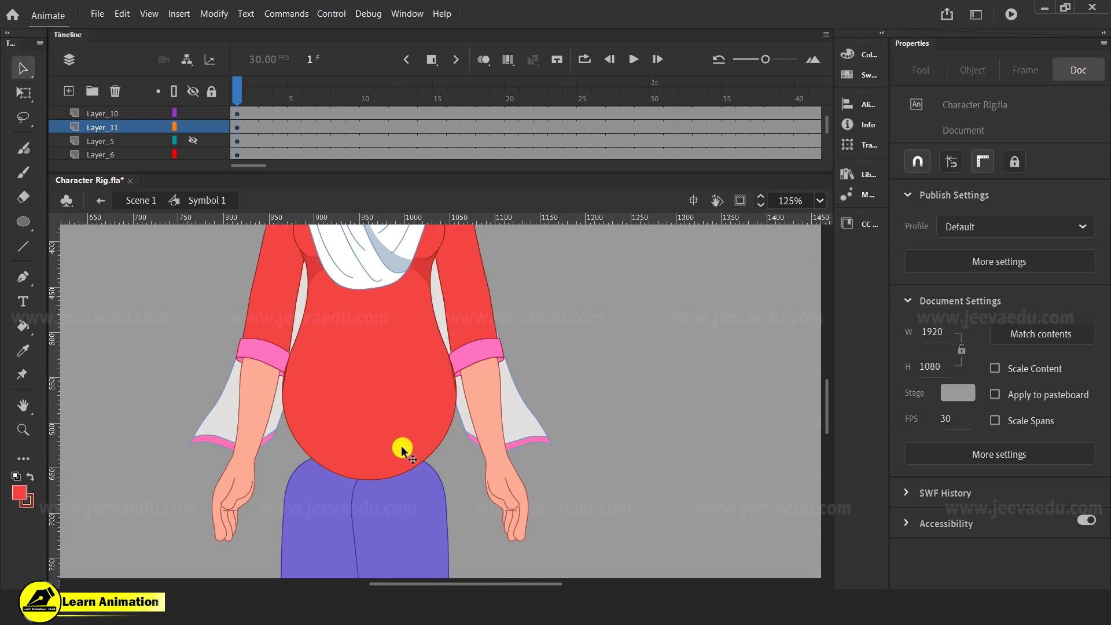
# - Show the lower dress on Layer_5 and move the circle's layer, Layer_11, below Layer_5
pyautogui.click(402, 446)
pyautogui.click(194, 153)
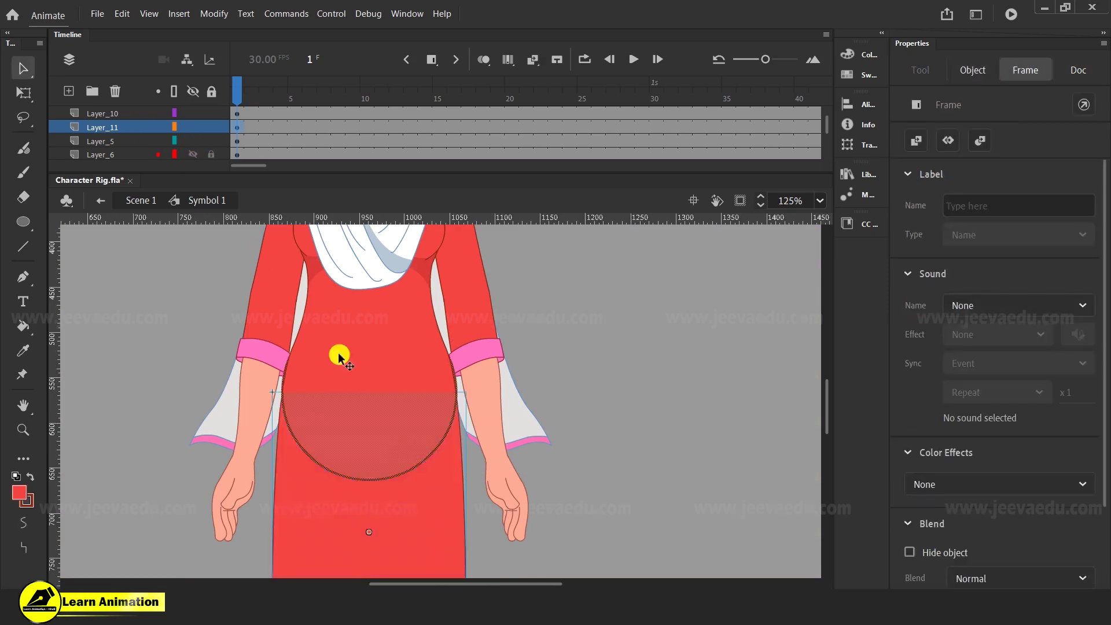
pyautogui.click(531, 453)
pyautogui.click(411, 437)
pyautogui.moveTo(136, 128); pyautogui.dragTo(165, 129)
pyautogui.click(482, 415)
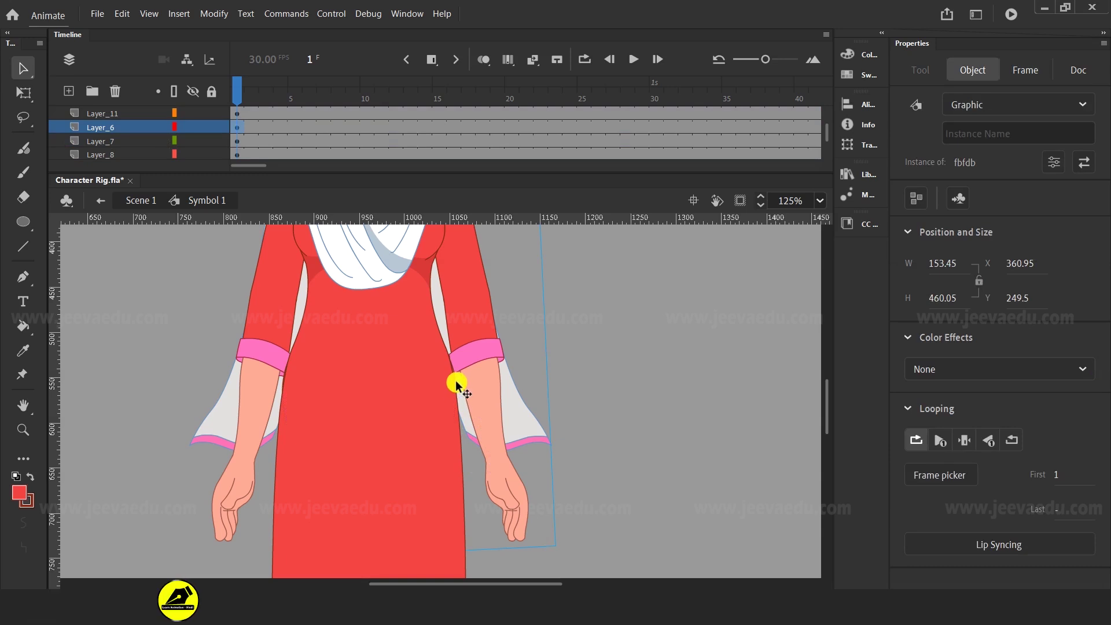
# - Hide the torso layer, Layer_10, and convert the circle's fill and outline into a graphic symbol
pyautogui.click(384, 316)
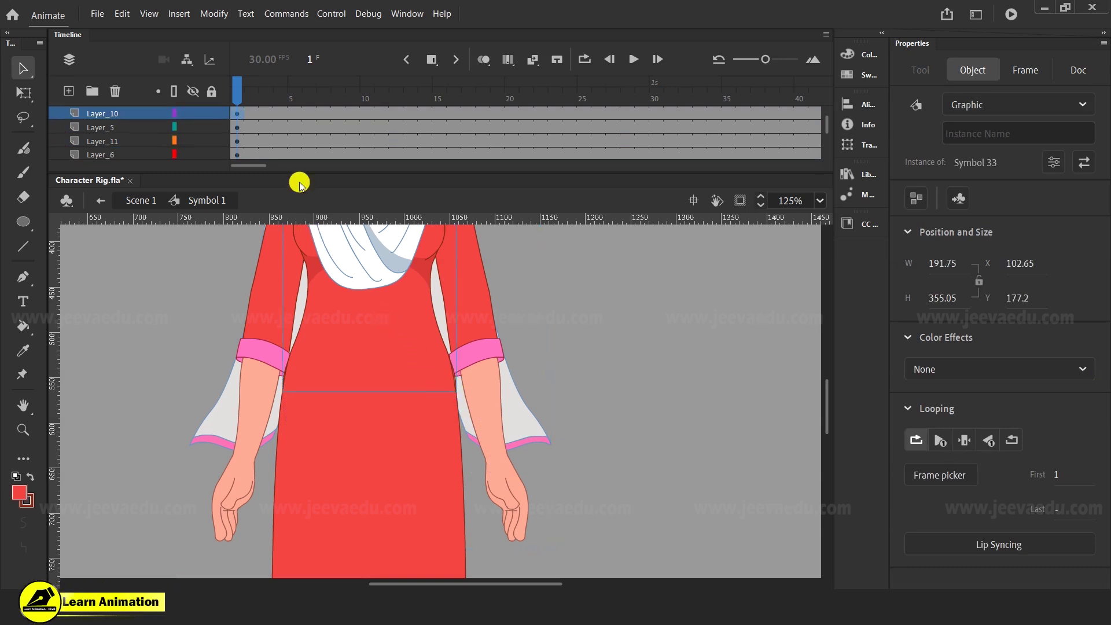
pyautogui.click(193, 113)
pyautogui.click(379, 341)
pyautogui.doubleClick(380, 338)
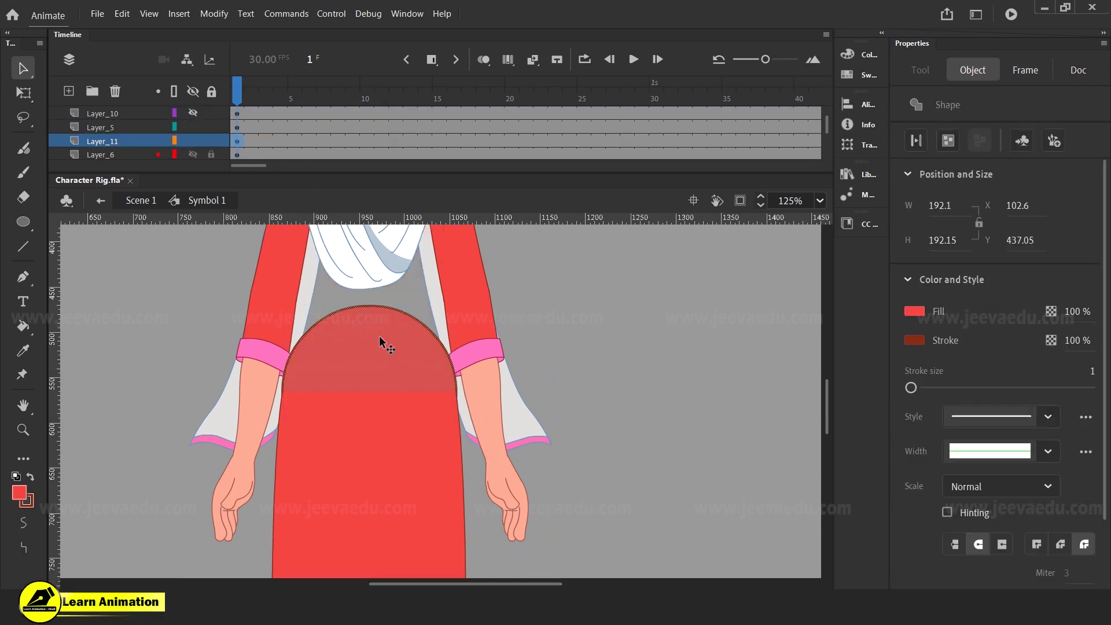
pyautogui.press('F8')
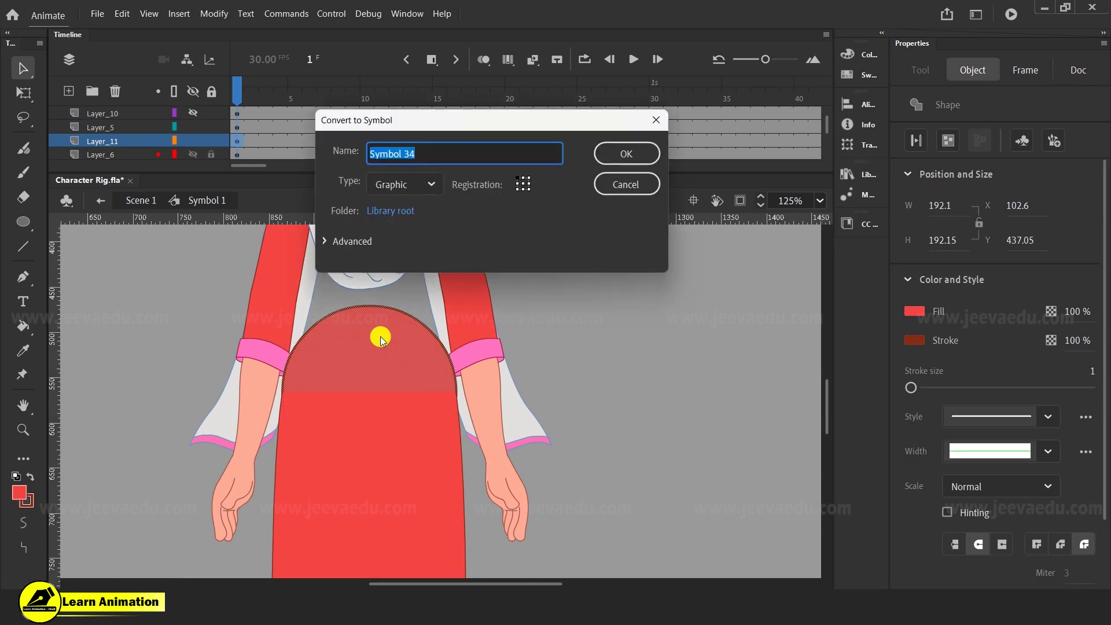
pyautogui.click(627, 153)
# - Move the lower dress symbol's transformation point to the middle of its top edge and deselect it
pyautogui.click(375, 451)
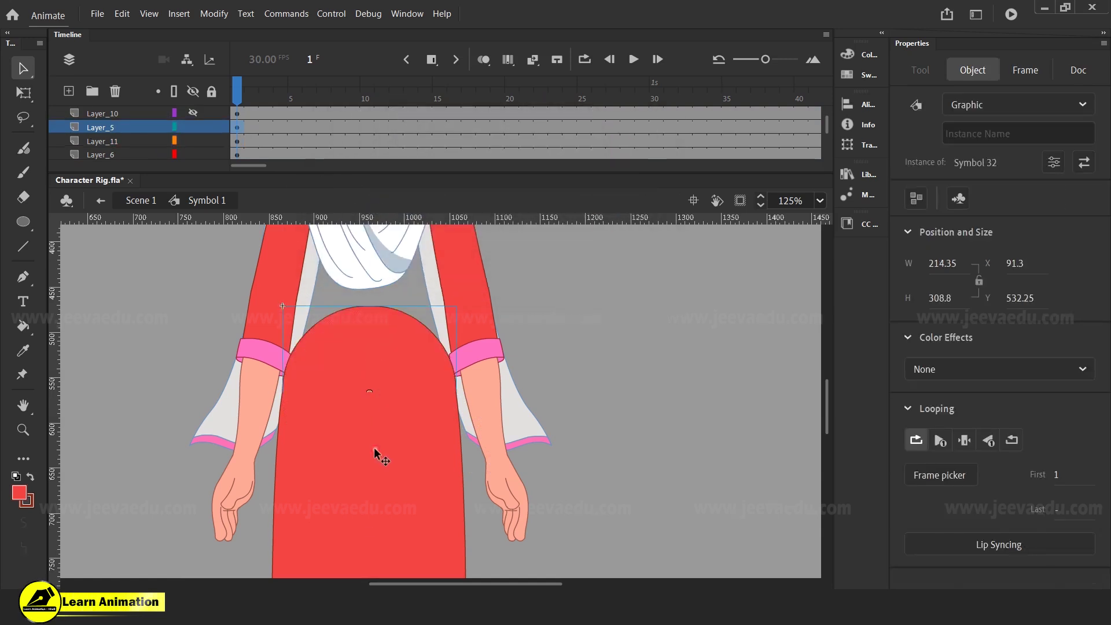
pyautogui.press('q')
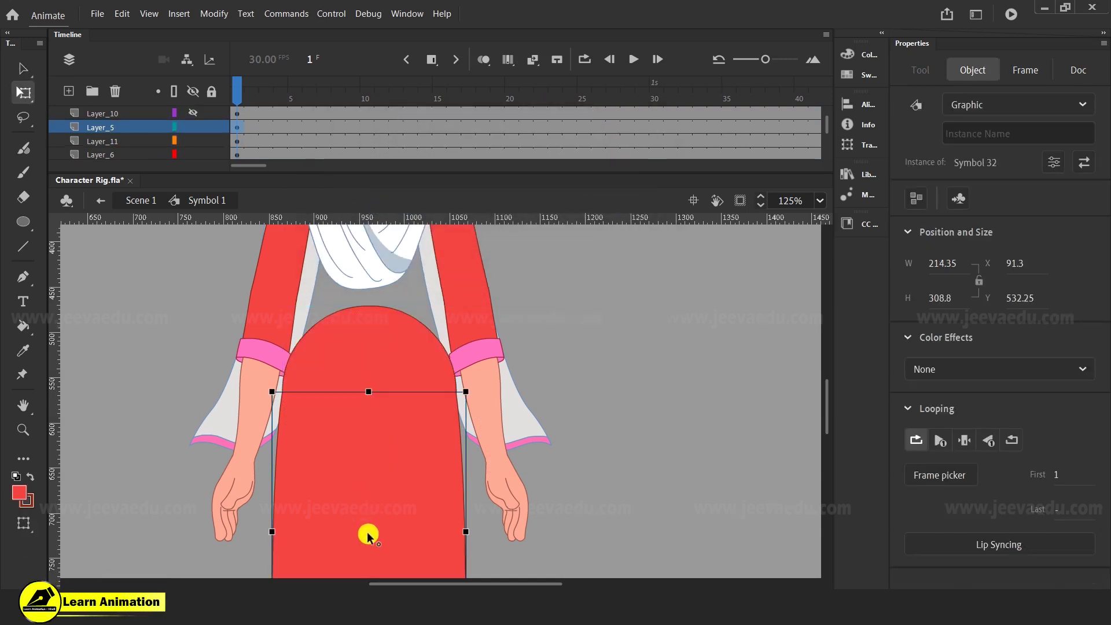
pyautogui.click(369, 392)
pyautogui.click(377, 509)
pyautogui.press('z')
pyautogui.keyDown('alt'); pyautogui.click(395, 454); pyautogui.keyUp('alt')
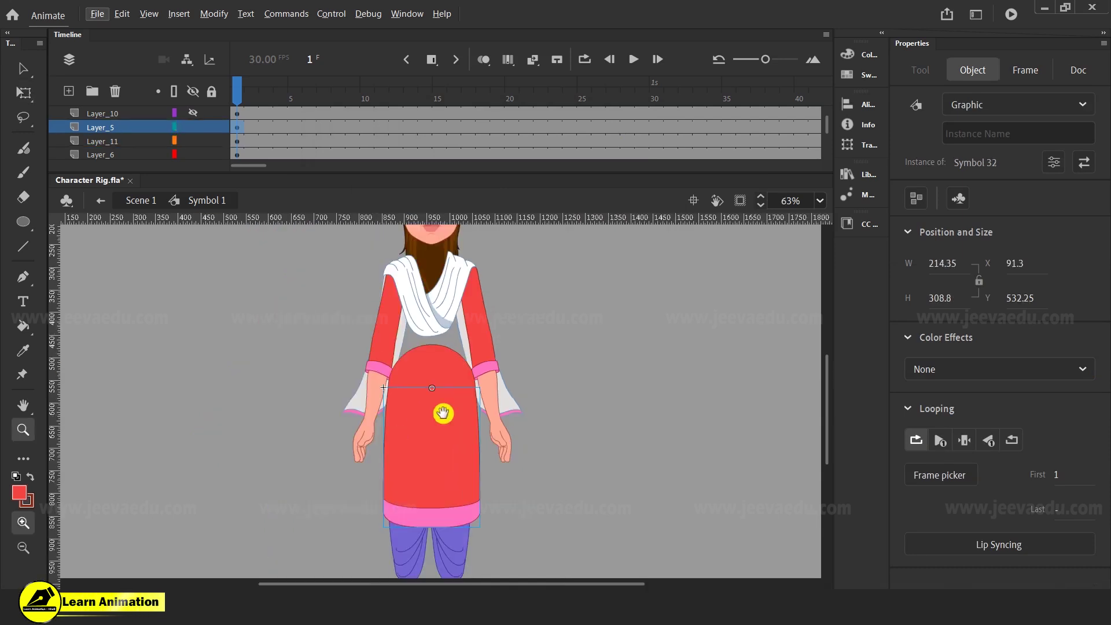
pyautogui.press('v')
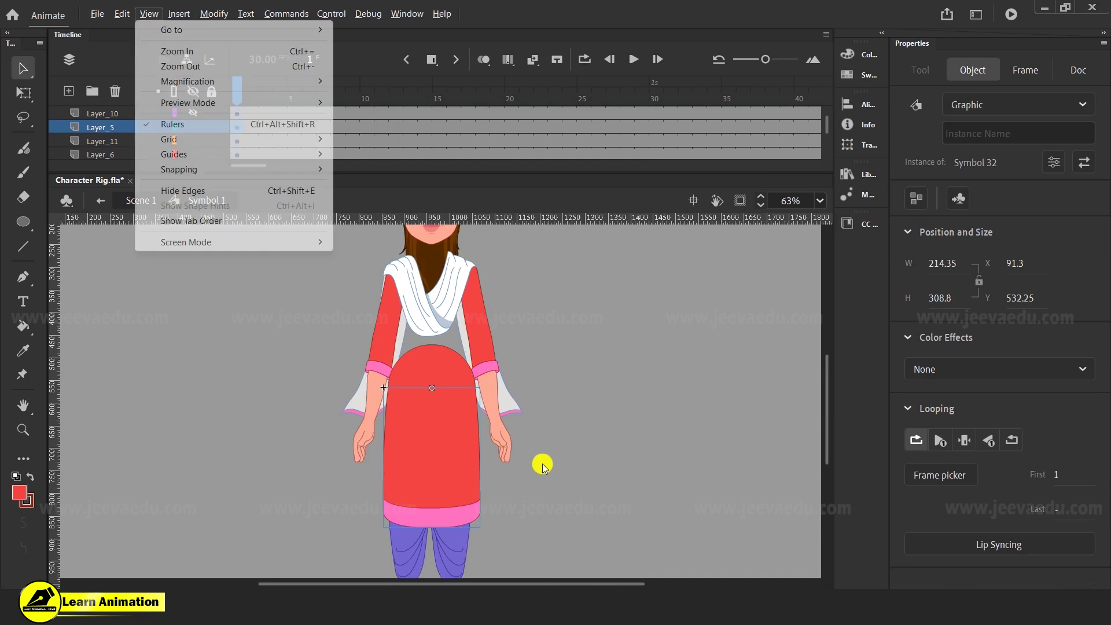
pyautogui.click(544, 463)
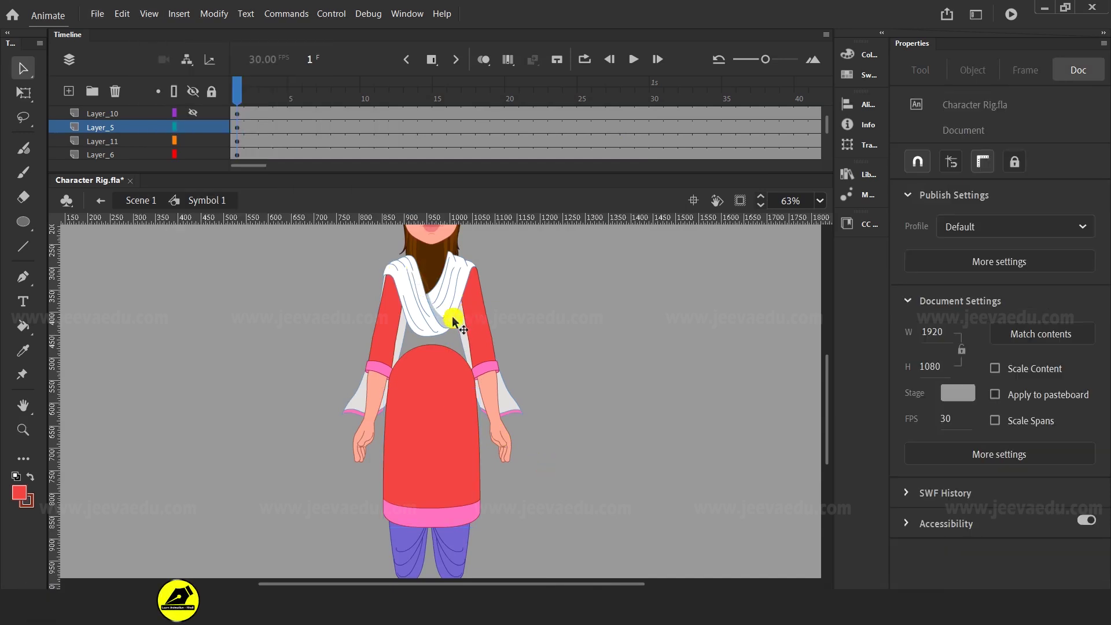
# - Check the transformation points of the lower dress and the circle, and show the torso layer, Layer_10, again
pyautogui.click(442, 374)
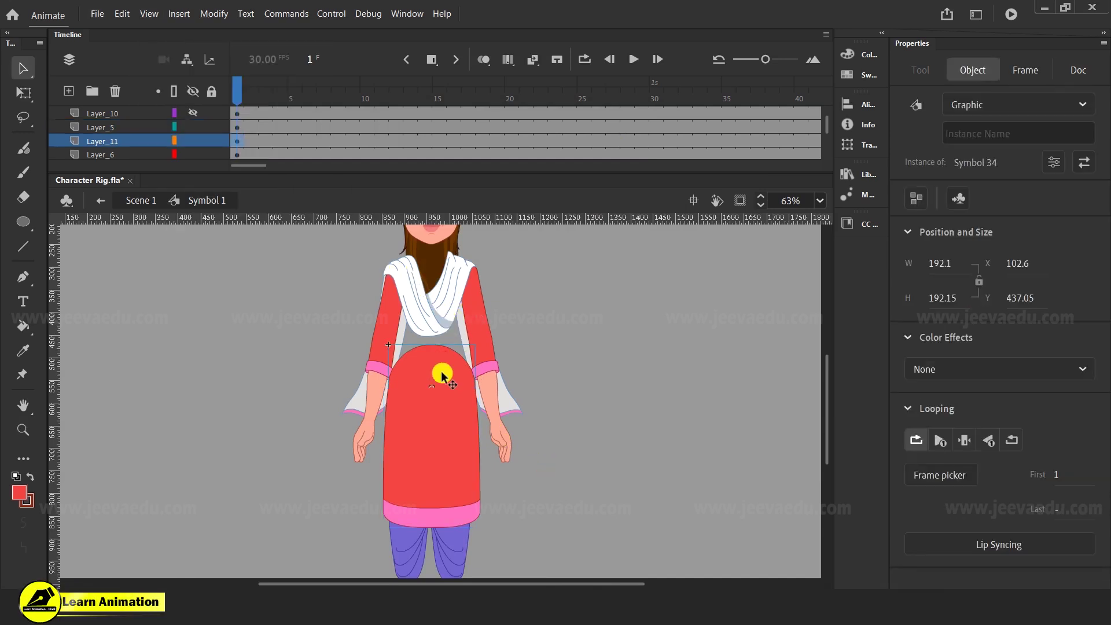
pyautogui.click(447, 431)
pyautogui.press('q')
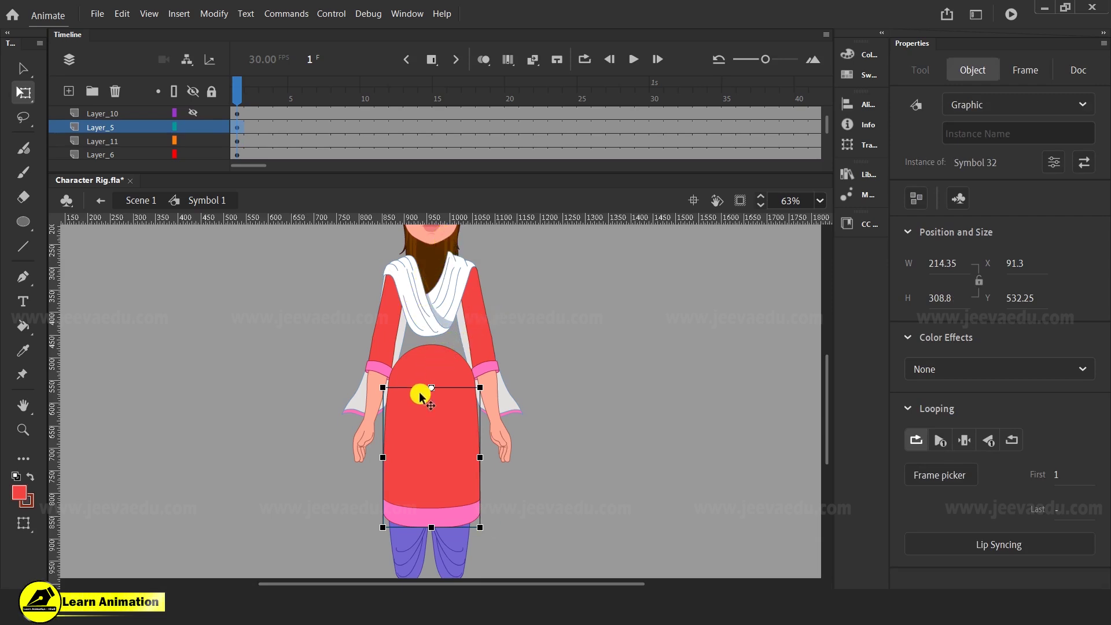
pyautogui.click(440, 365)
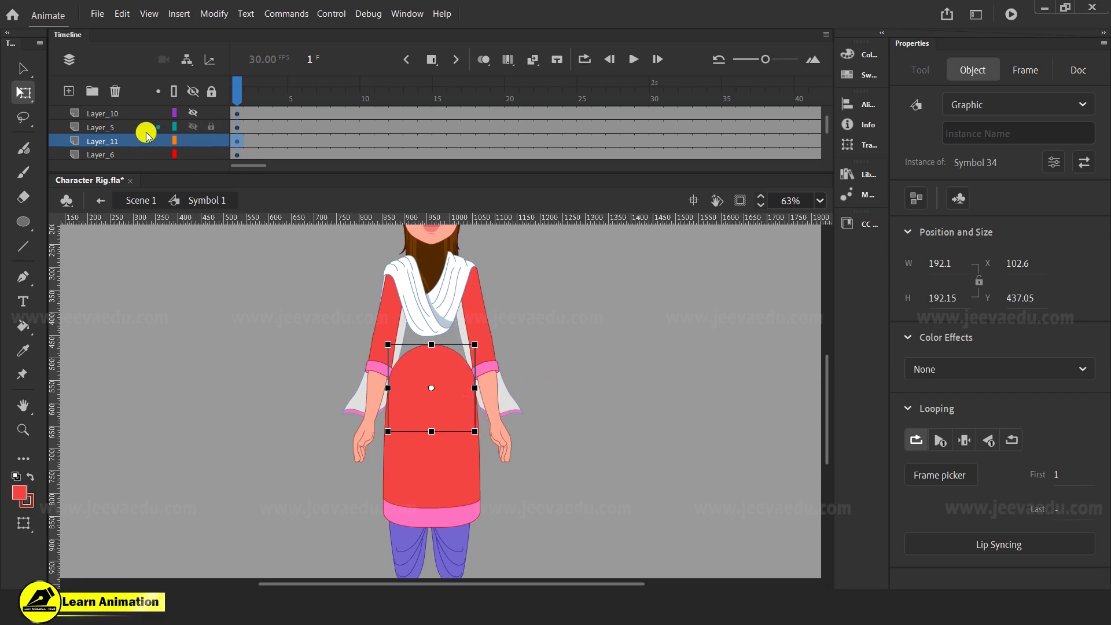
pyautogui.click(193, 114)
pyautogui.click(544, 409)
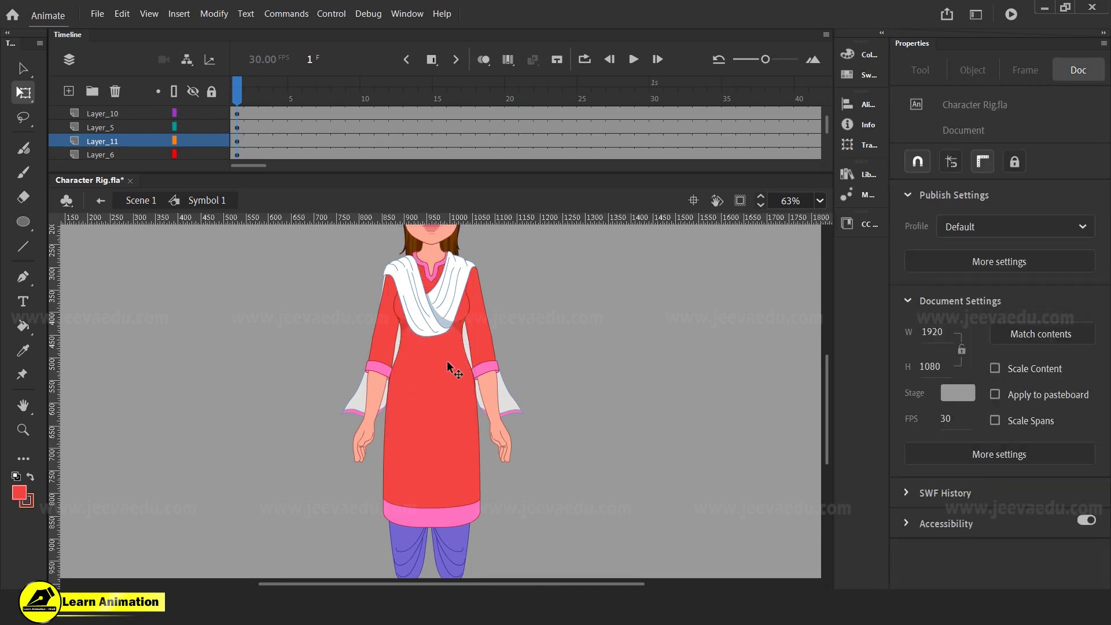
# - Select the head, scarf, arms and torso together to check the upper-body group, and deselect them
pyautogui.click(440, 321)
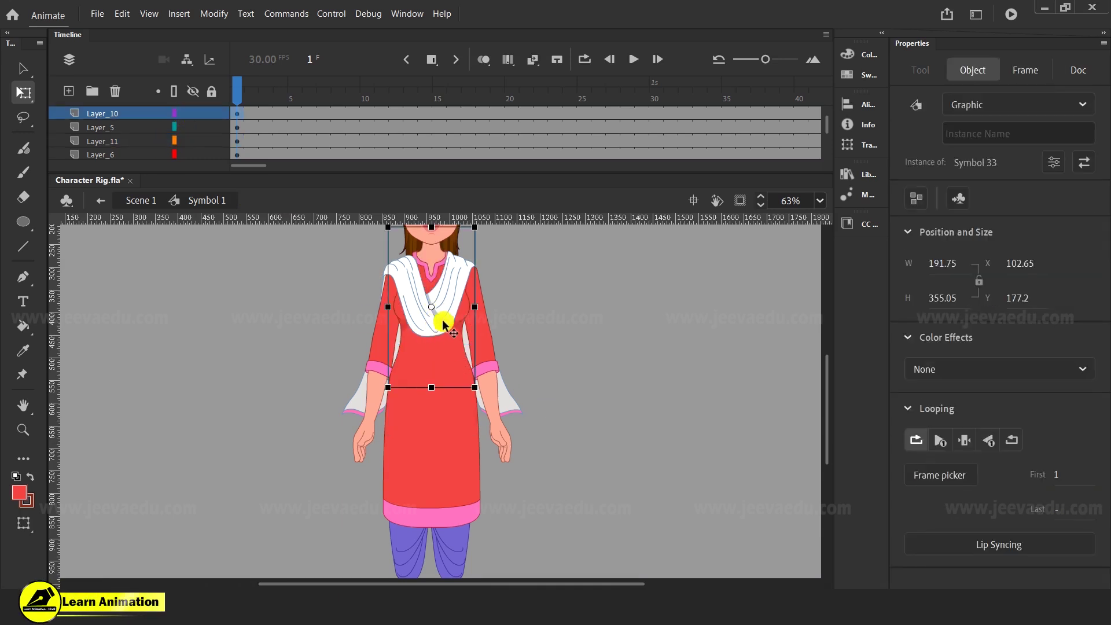
pyautogui.scroll(3, 566, 464)
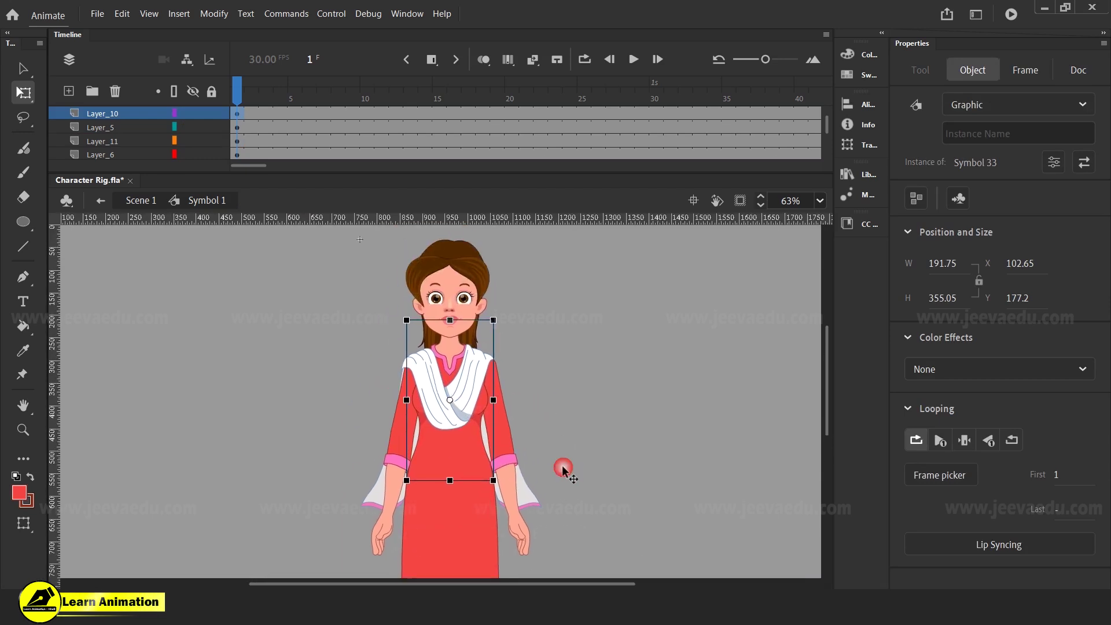
pyautogui.moveTo(369, 258); pyautogui.dragTo(507, 377)
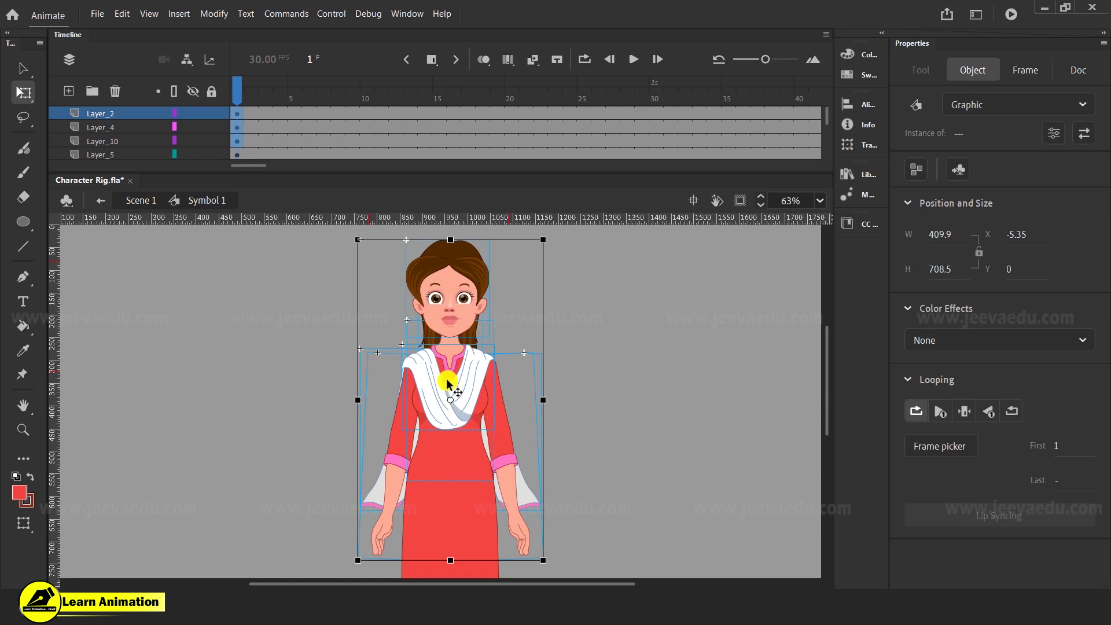
pyautogui.click(606, 431)
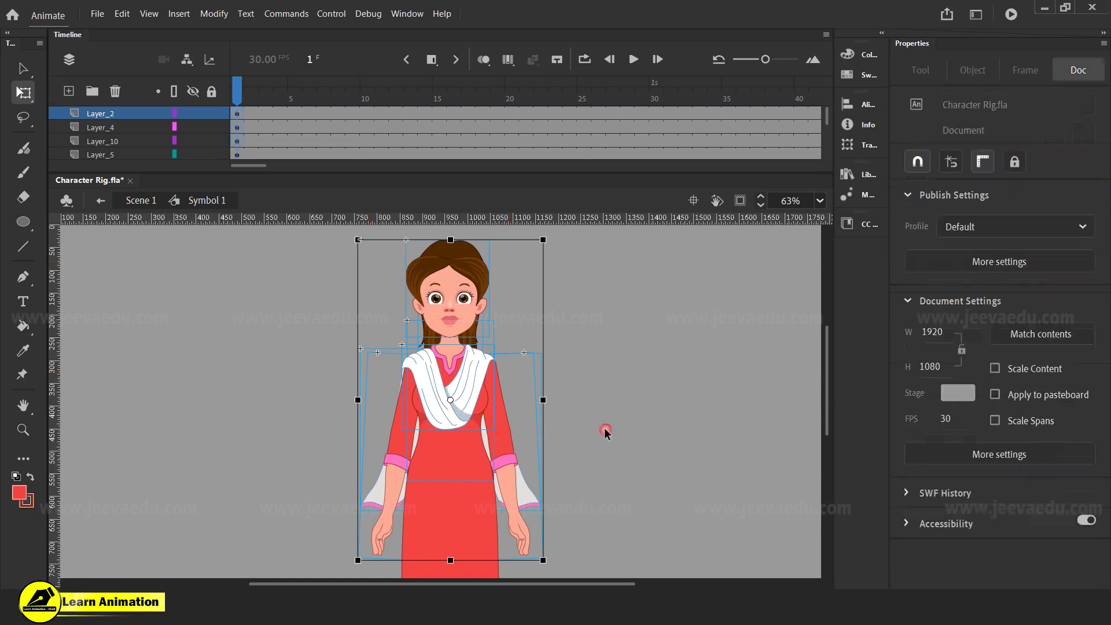
# - With Layer_5 temporarily hidden, move the torso symbol's transformation point to the middle of its bottom edge
pyautogui.click(462, 454)
pyautogui.click(467, 486)
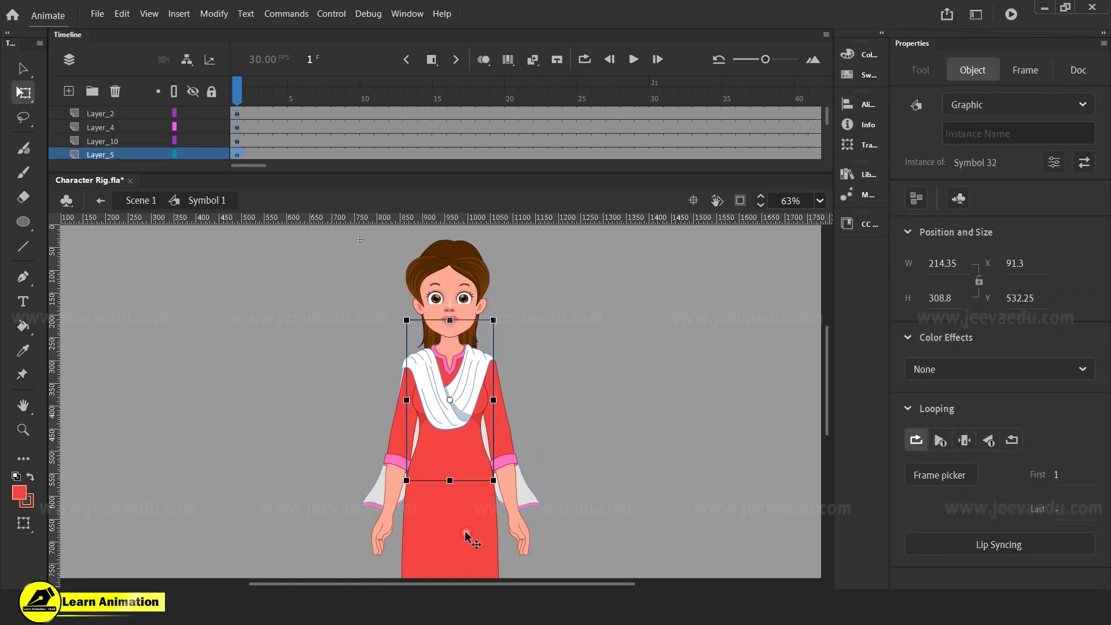
pyautogui.click(192, 155)
pyautogui.click(443, 486)
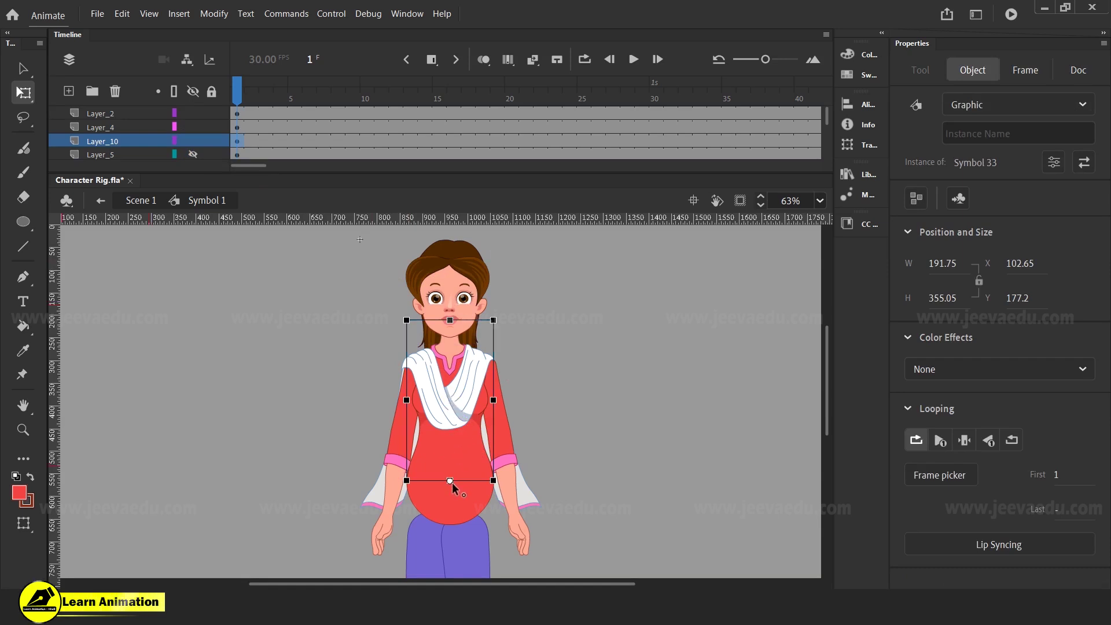
pyautogui.click(329, 445)
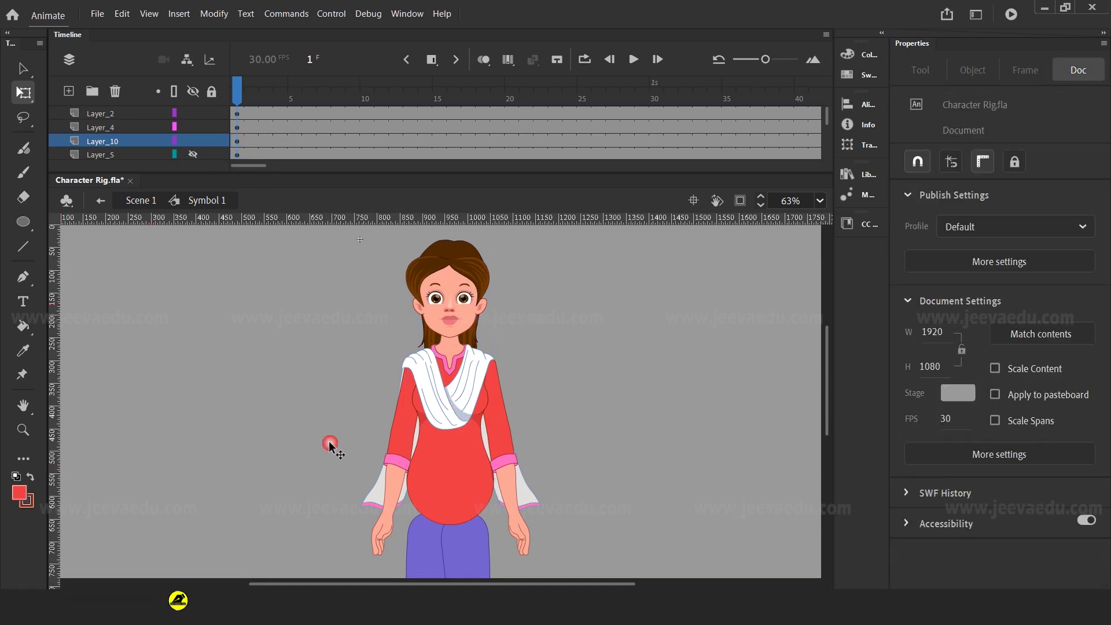
pyautogui.click(194, 156)
# - Inspect the seam between the torso and the lower dress symbols at the waist
pyautogui.click(437, 492)
pyautogui.press('z')
pyautogui.click(454, 496)
pyautogui.click(461, 374)
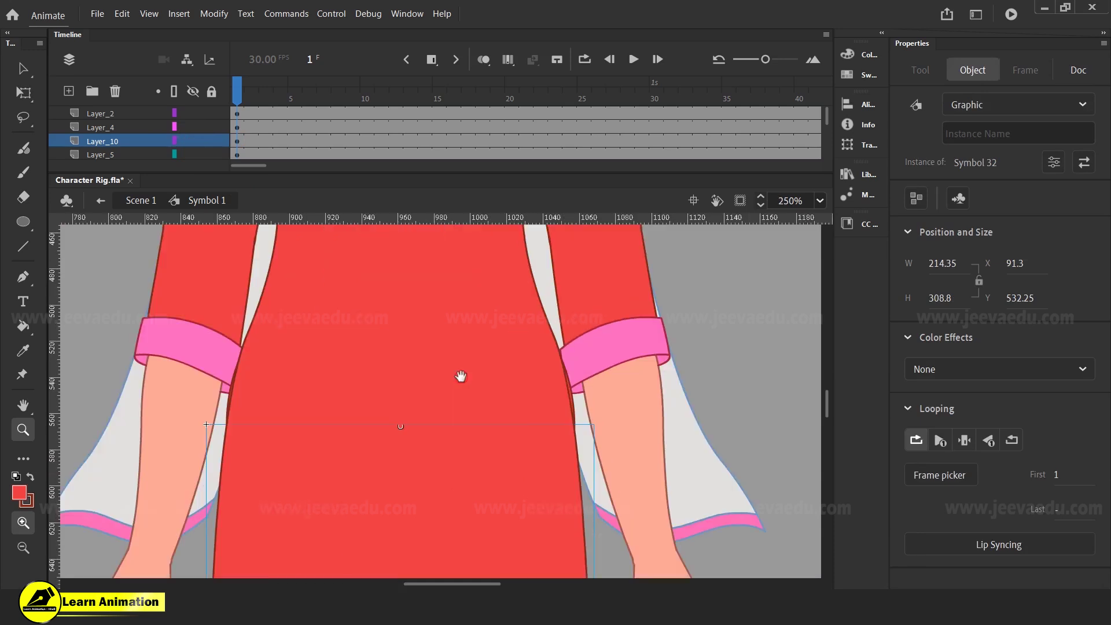
pyautogui.press('v')
pyautogui.click(573, 408)
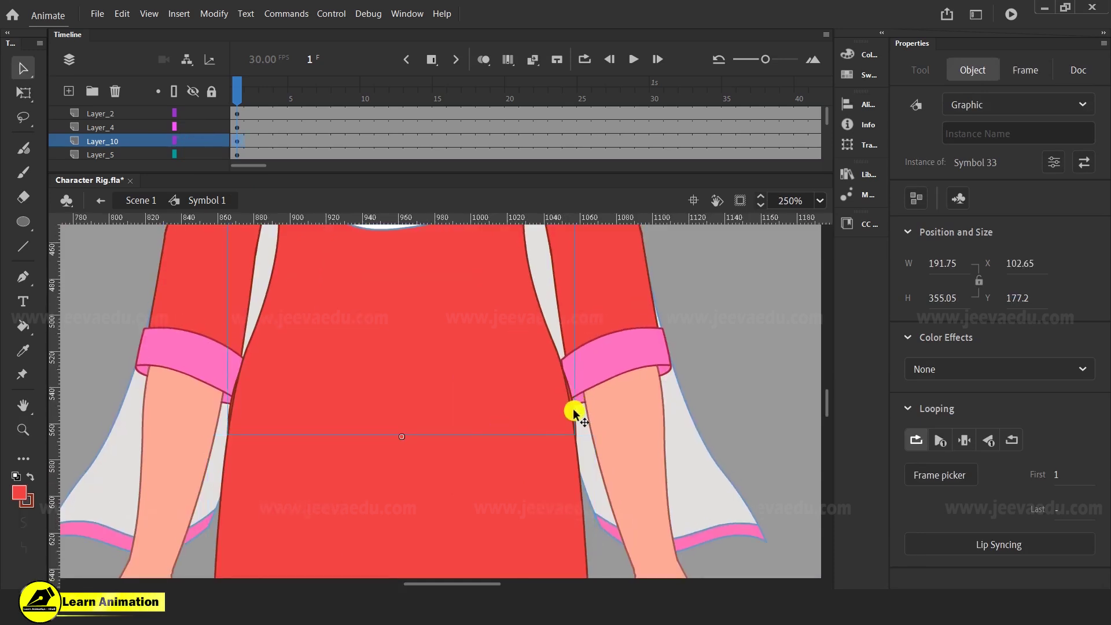
pyautogui.click(518, 460)
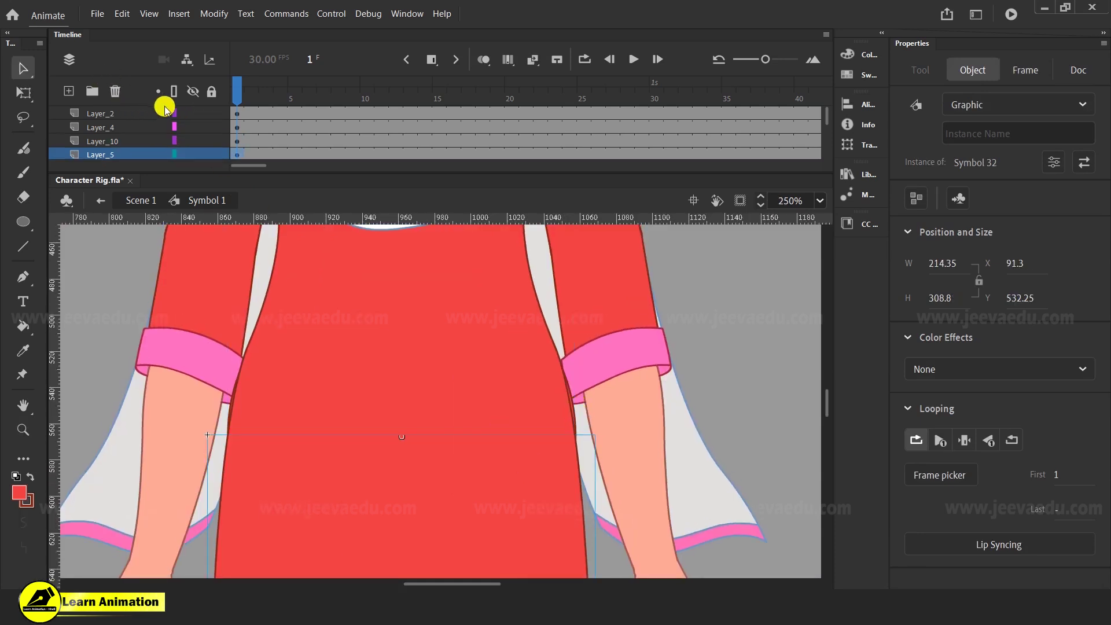
# - Hide the lower dress layer, Layer_5, and select the torso to compare its side edge with the circle
pyautogui.click(189, 154)
pyautogui.press('z')
pyautogui.click(595, 431)
pyautogui.moveTo(544, 423); pyautogui.dragTo(578, 476)
pyautogui.press('v')
pyautogui.click(516, 449)
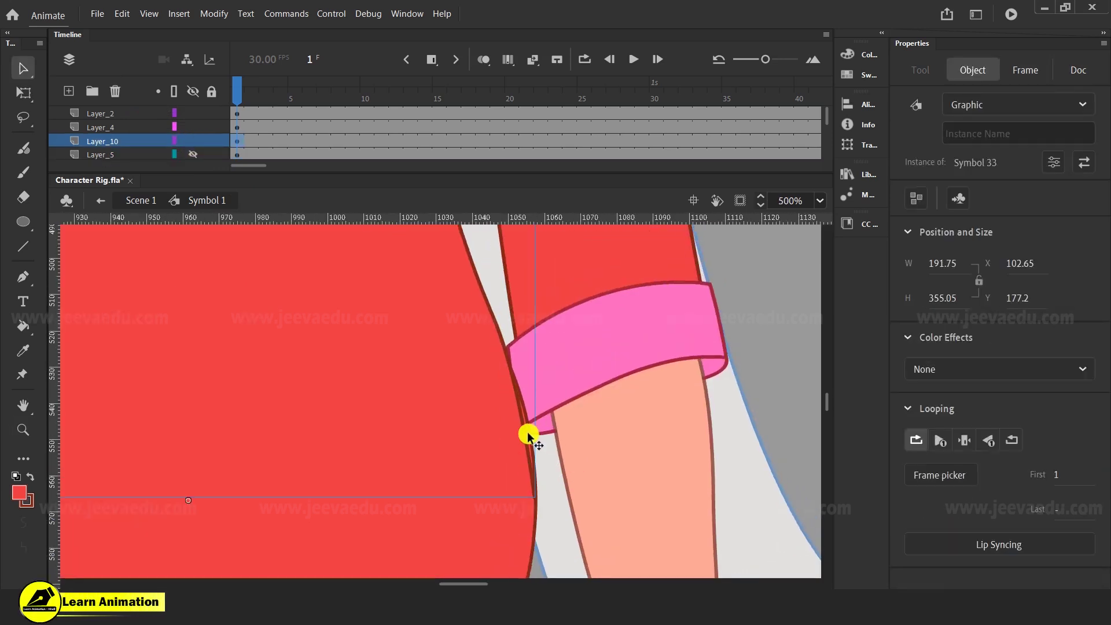
# - Open the torso symbol, Symbol 33, and its nested Symbol 31 for editing, leaving the torso shape deselected
pyautogui.doubleClick(525, 428)
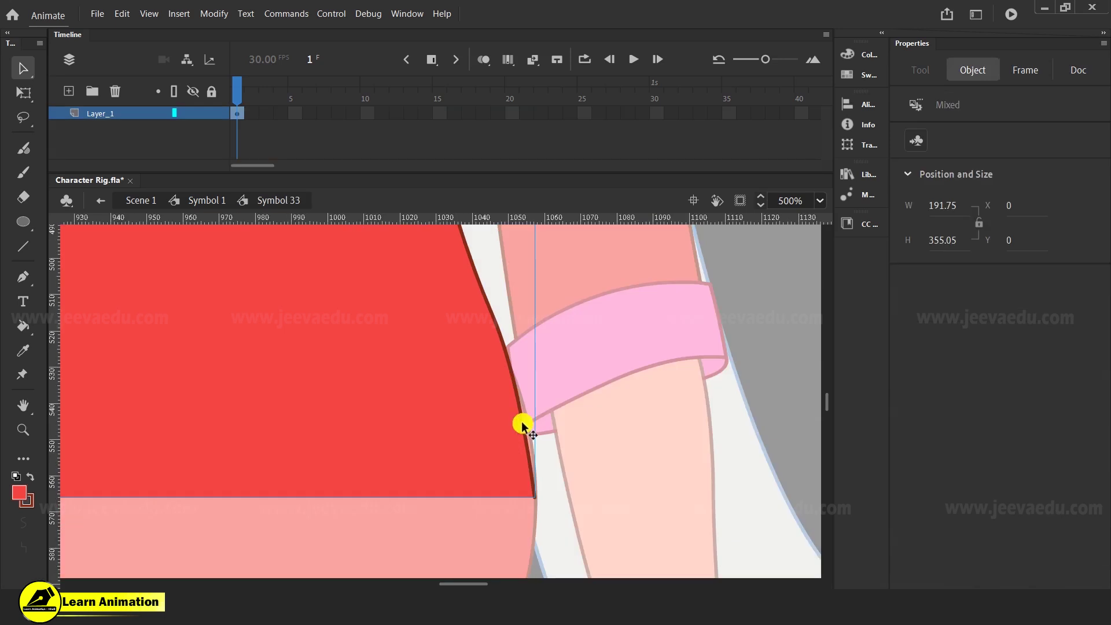
pyautogui.doubleClick(517, 514)
pyautogui.click(513, 509)
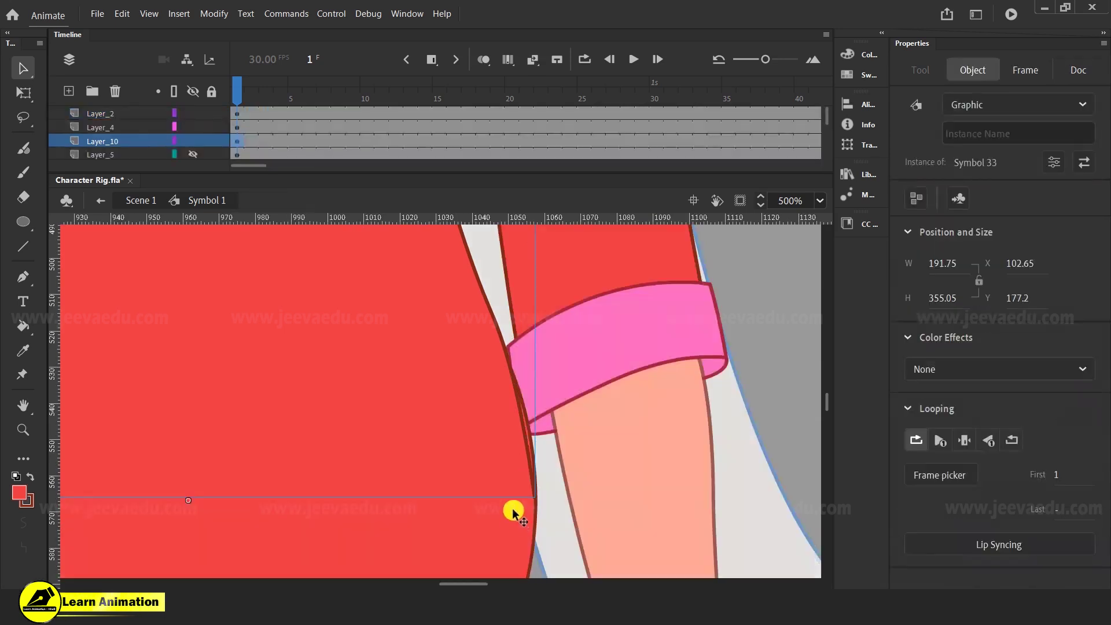
pyautogui.click(529, 441)
pyautogui.doubleClick(529, 440)
pyautogui.doubleClick(527, 440)
pyautogui.click(523, 439)
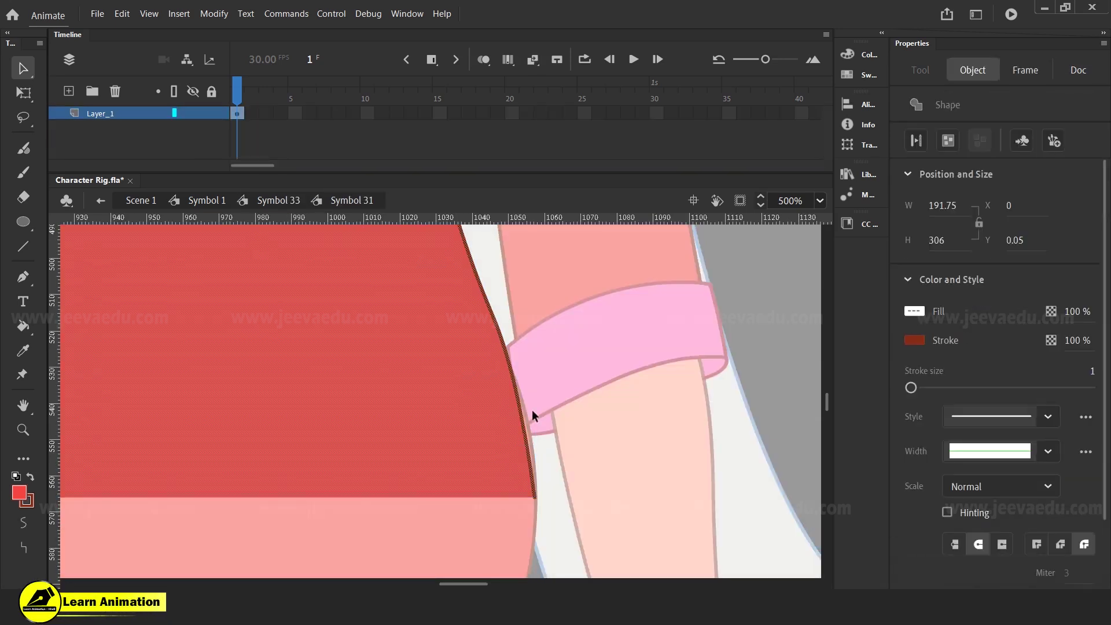
pyautogui.click(523, 416)
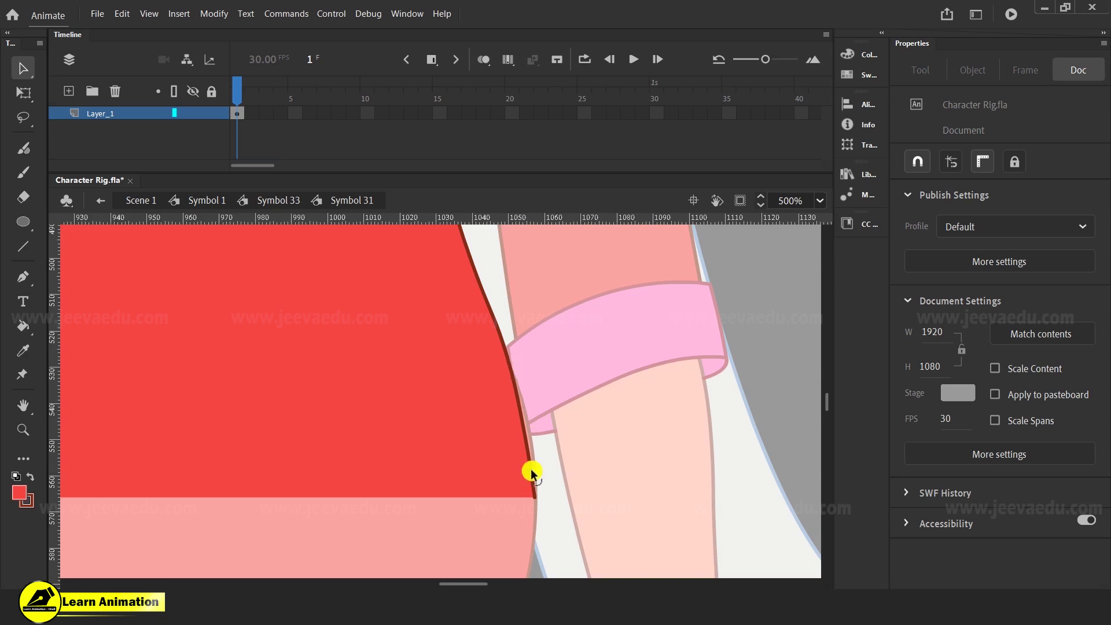
# - Inspect the torso shape's lower side outline against the circle at the waist
pyautogui.press('z')
pyautogui.keyDown('alt'); pyautogui.click(409, 449); pyautogui.keyUp('alt')
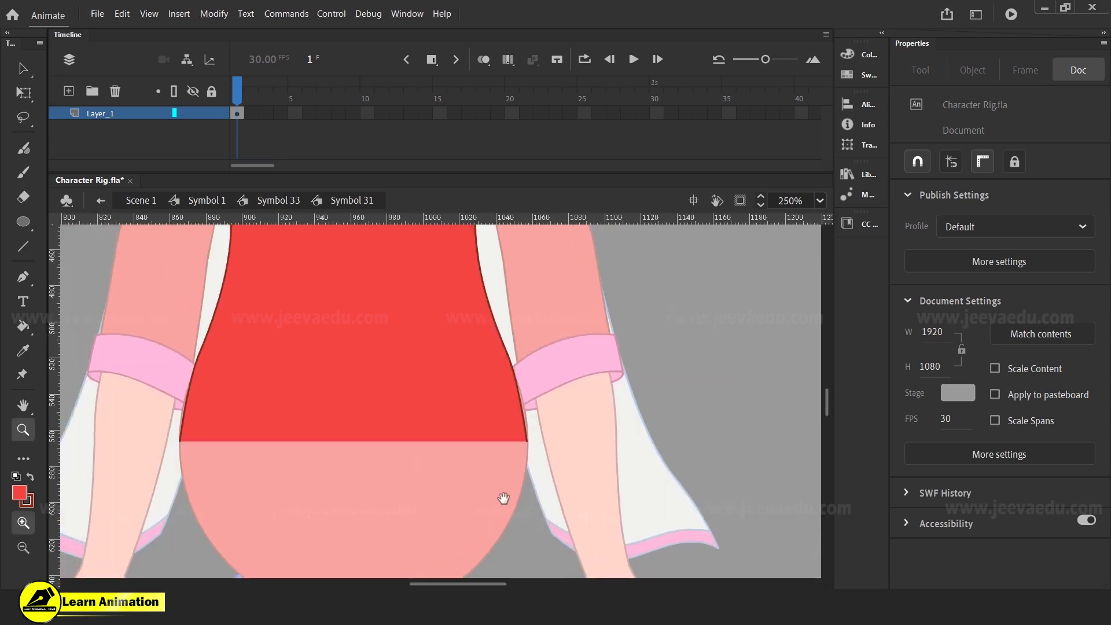
pyautogui.click(500, 444)
pyautogui.scroll(3, 500, 444)
pyautogui.press('v')
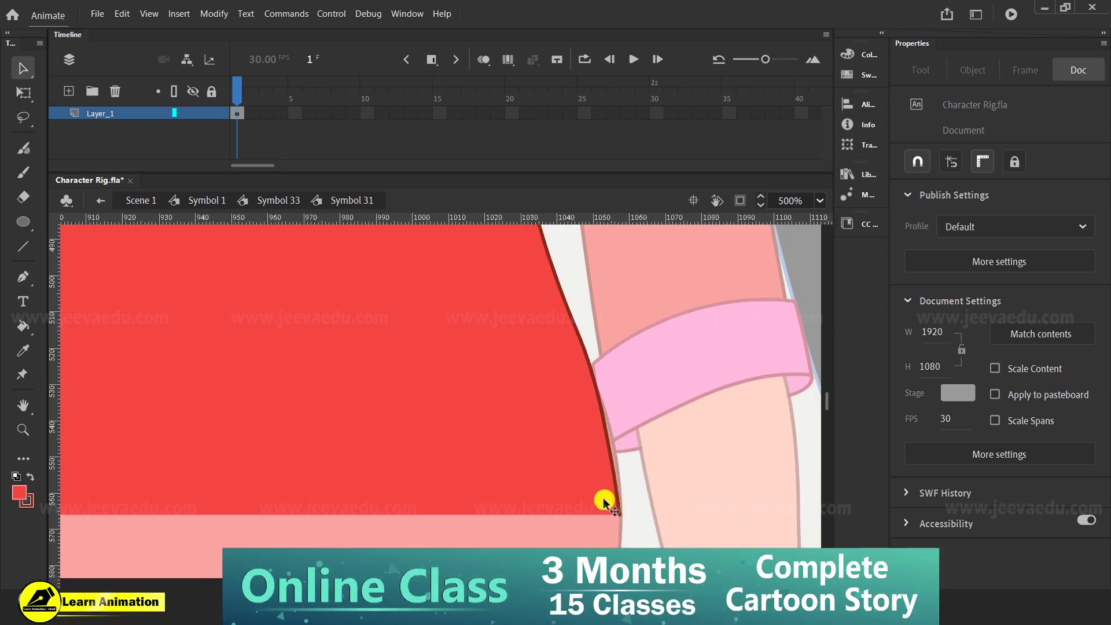
pyautogui.doubleClick(502, 483)
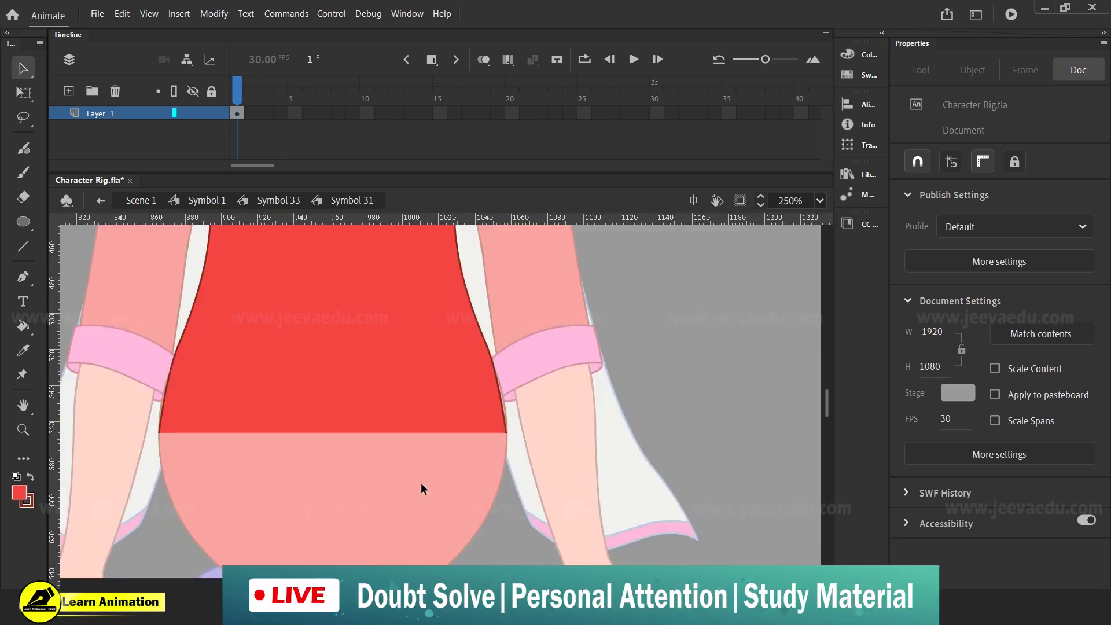
# - Open the circular waist joint symbol, Symbol 34, for editing and display its layer as outlines
pyautogui.doubleClick(421, 489)
pyautogui.doubleClick(425, 489)
pyautogui.click(541, 397)
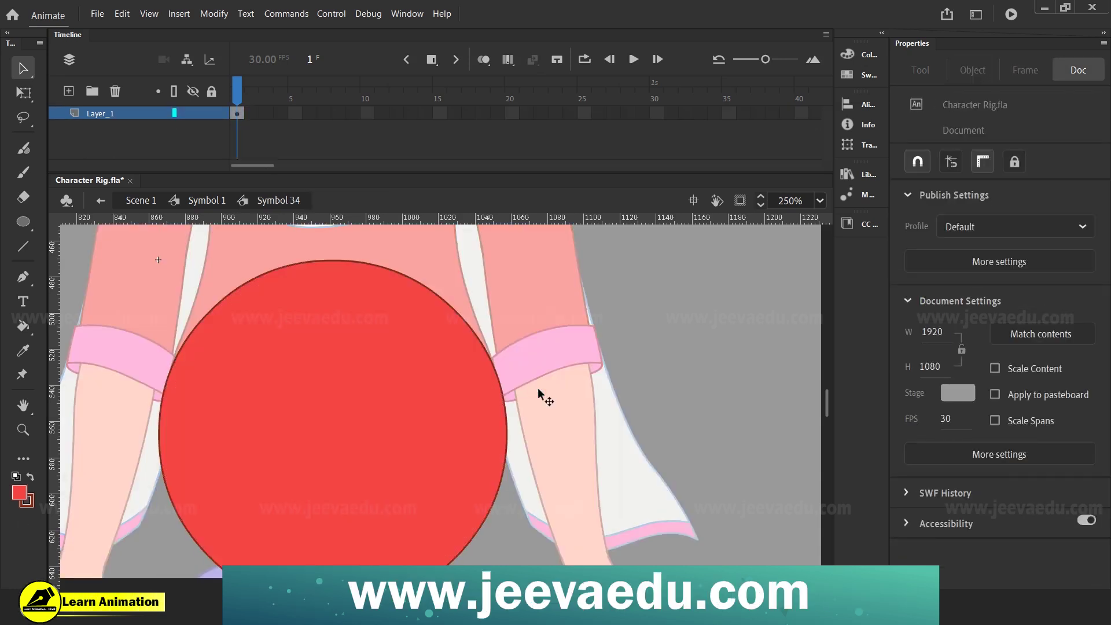
pyautogui.click(365, 414)
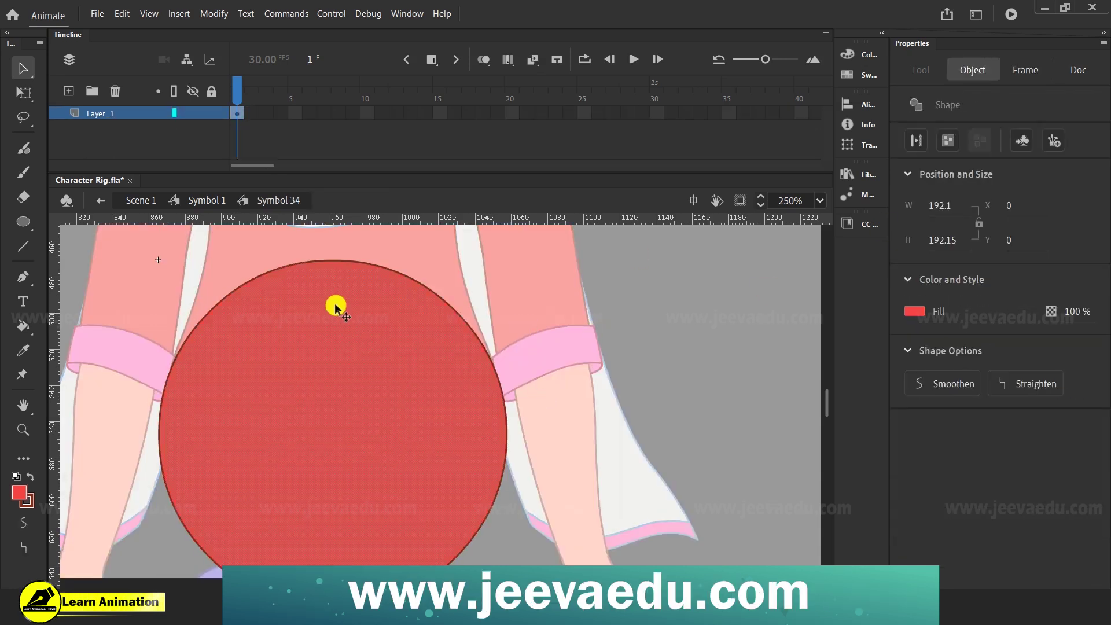
pyautogui.click(176, 112)
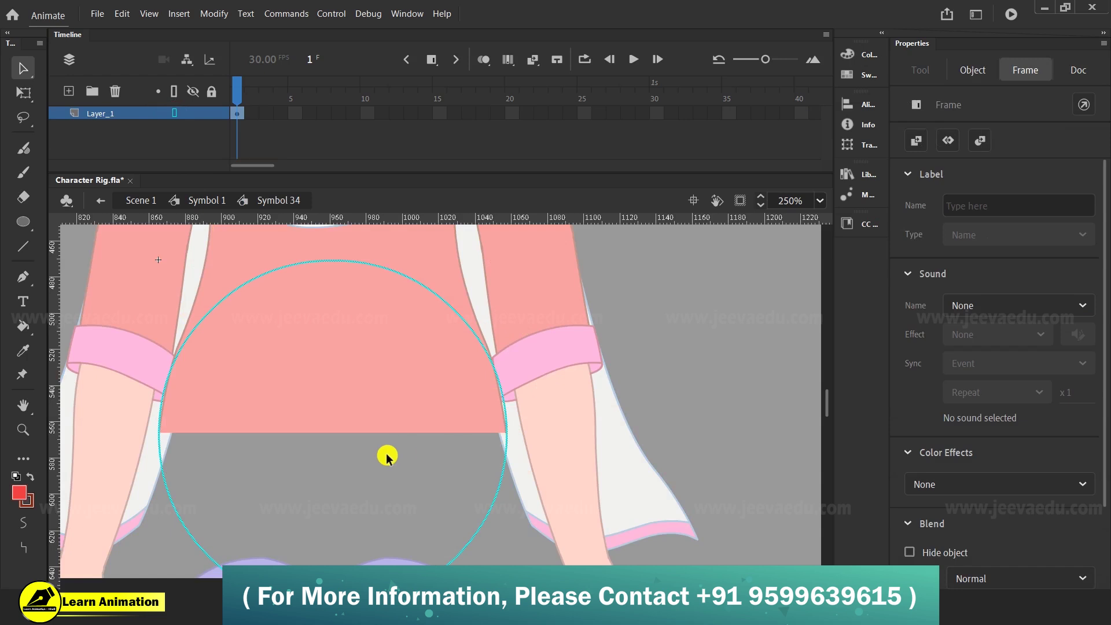
# - Bend the circle's left outline so it follows the torso's left side line down to the waist
pyautogui.click(388, 459)
pyautogui.press('z')
pyautogui.click(210, 433)
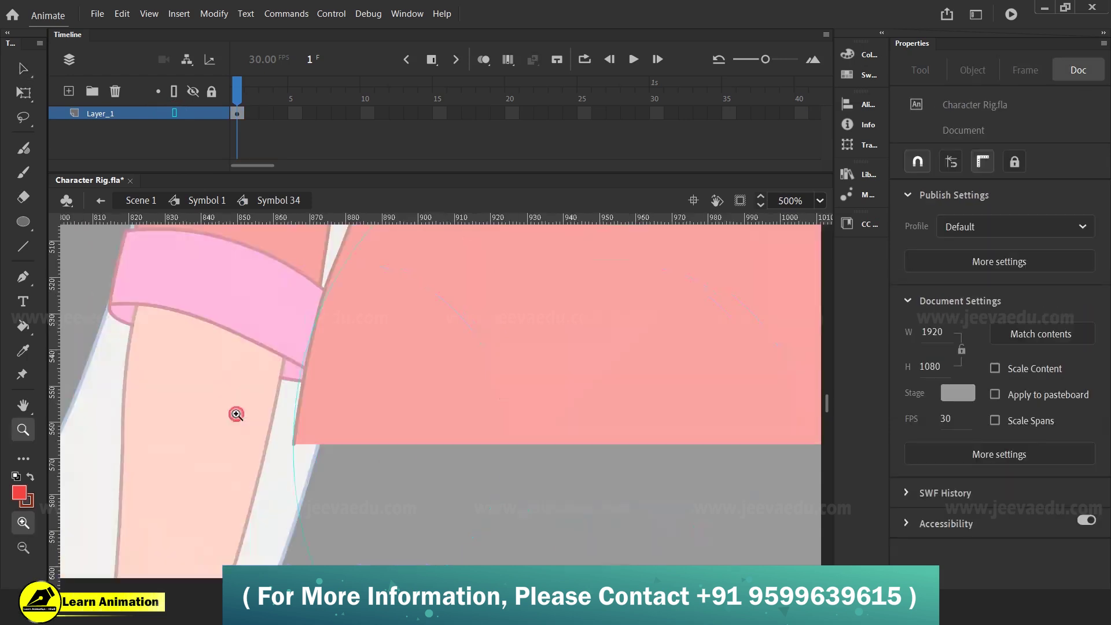
pyautogui.click(359, 399)
pyautogui.press('v')
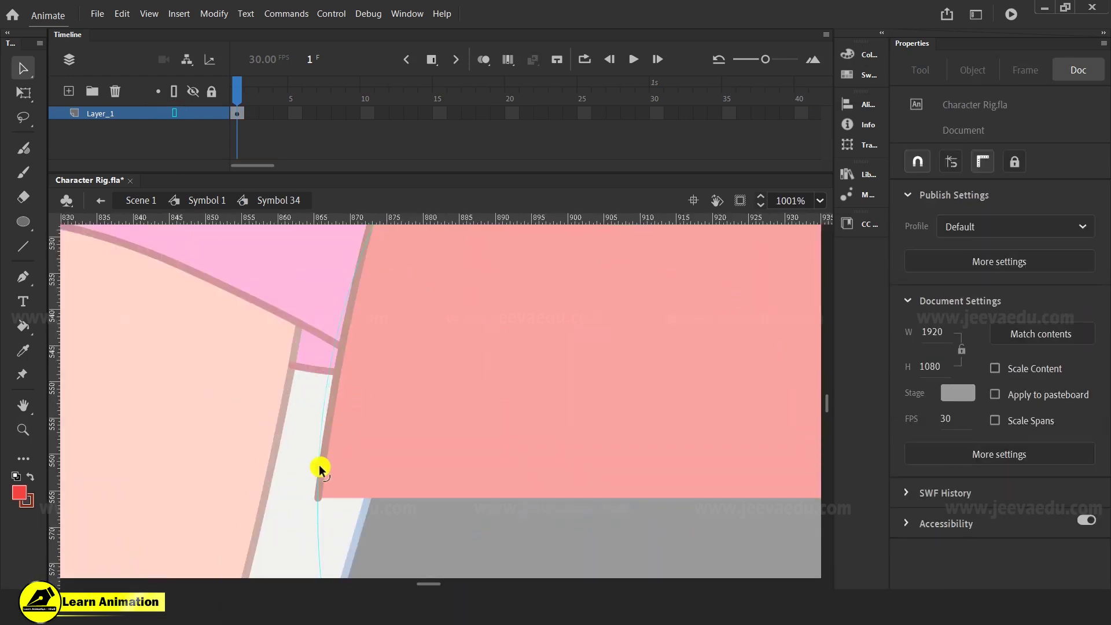
pyautogui.moveTo(318, 469); pyautogui.dragTo(320, 470)
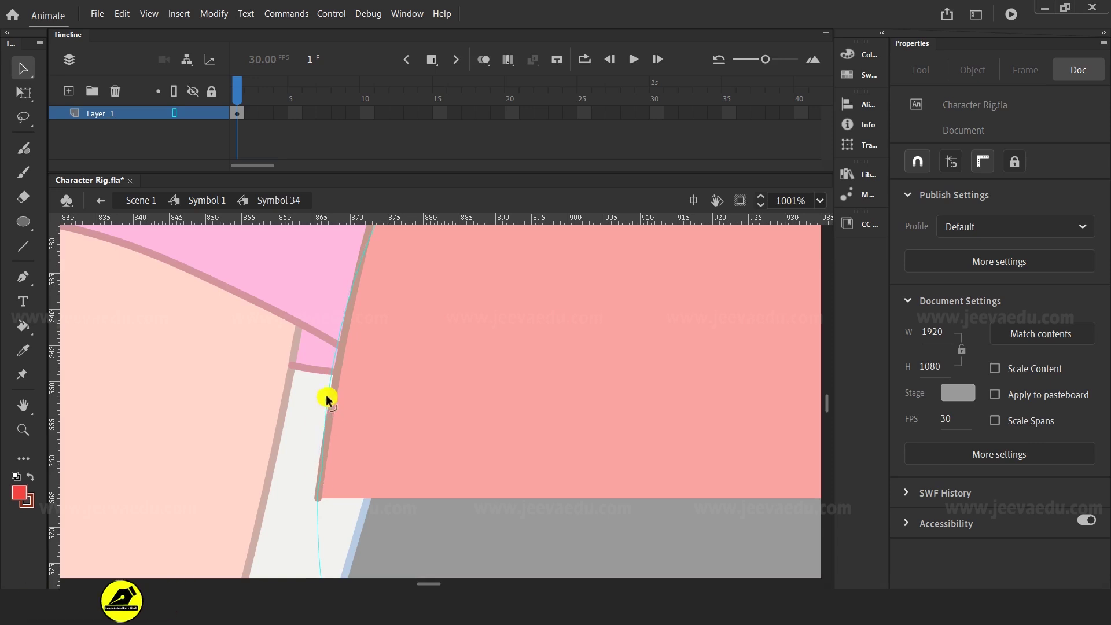
# - Bend the circle's right outline so it follows the torso's right side line down to the waist
pyautogui.press('z')
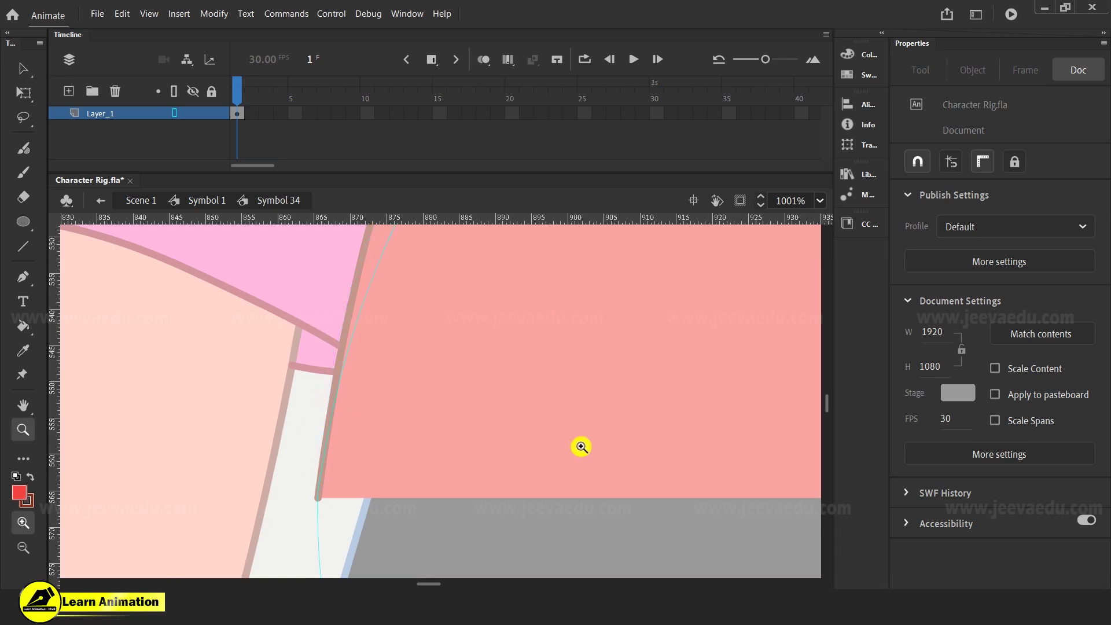
pyautogui.keyDown('alt'); pyautogui.click(581, 449); pyautogui.keyUp('alt')
pyautogui.moveTo(581, 446); pyautogui.dragTo(506, 501)
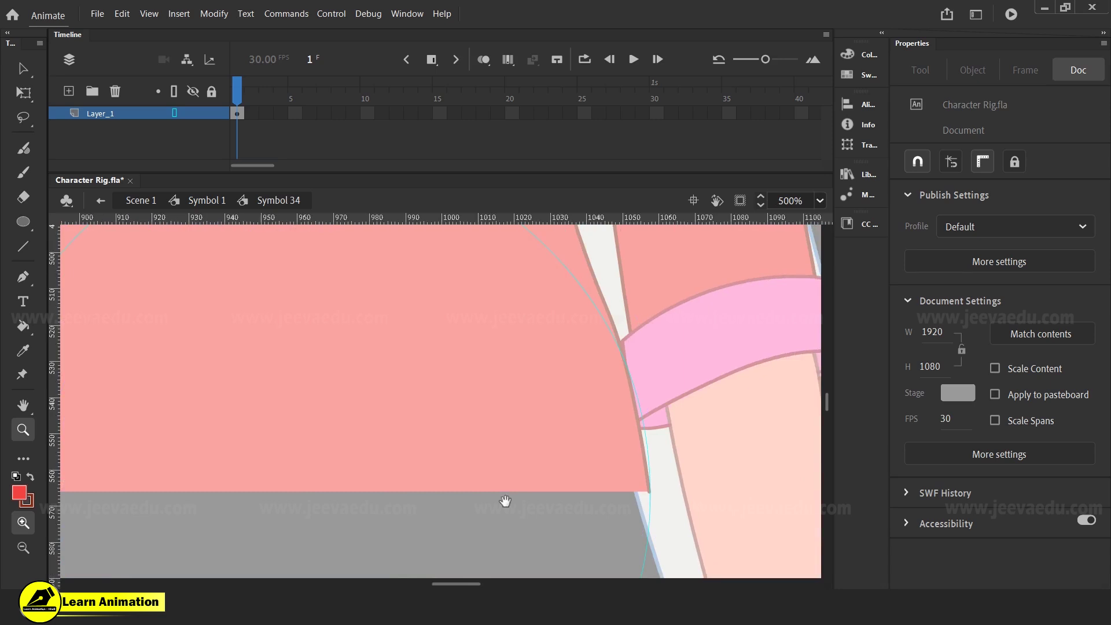
pyautogui.click(612, 434)
pyautogui.press('v')
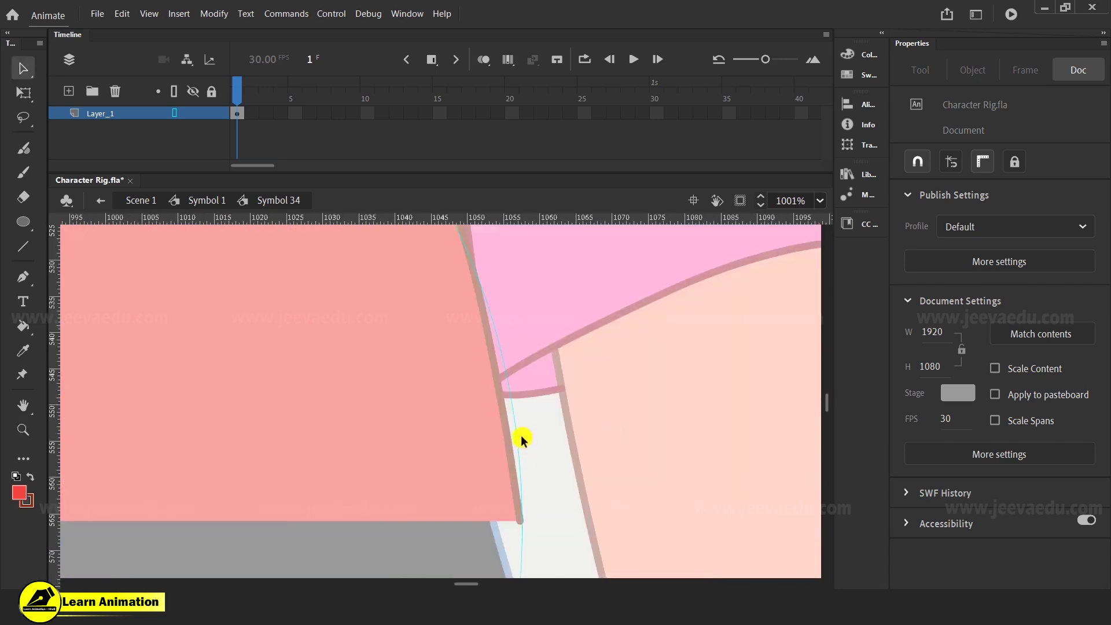
pyautogui.moveTo(519, 498); pyautogui.dragTo(496, 426)
# - Turn off the circle layer's outline display, return to Symbol 1 and show the lower dress layer, Layer_5, again
pyautogui.press('z')
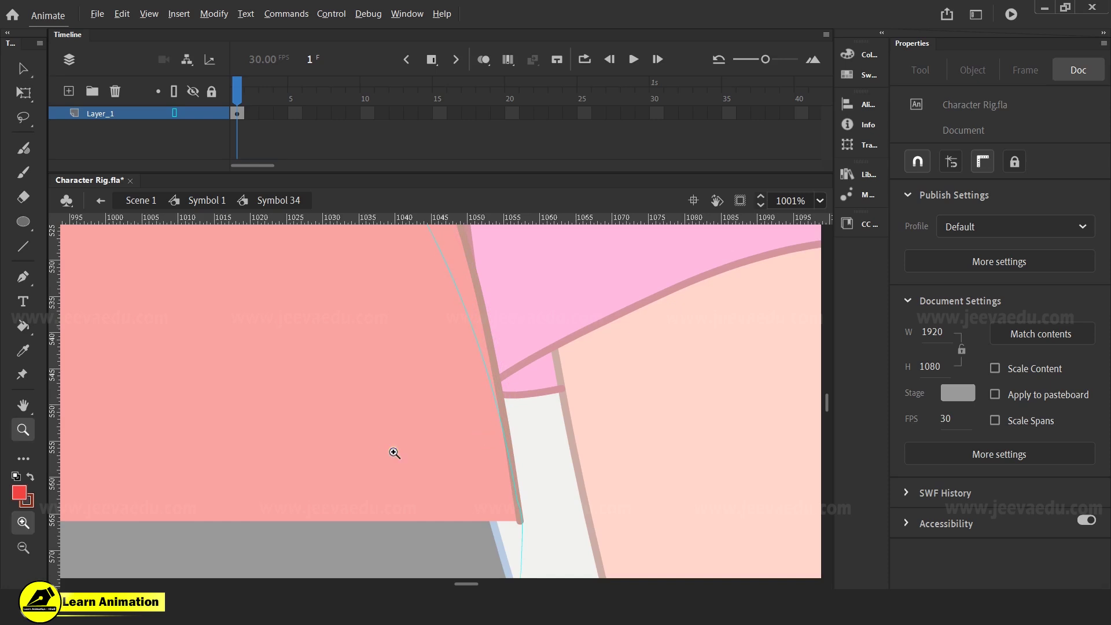
pyautogui.keyDown('alt'); pyautogui.click(392, 455); pyautogui.keyUp('alt')
pyautogui.keyDown('alt'); pyautogui.click(395, 458); pyautogui.keyUp('alt')
pyautogui.keyDown('alt'); pyautogui.click(398, 462); pyautogui.keyUp('alt')
pyautogui.click(173, 113)
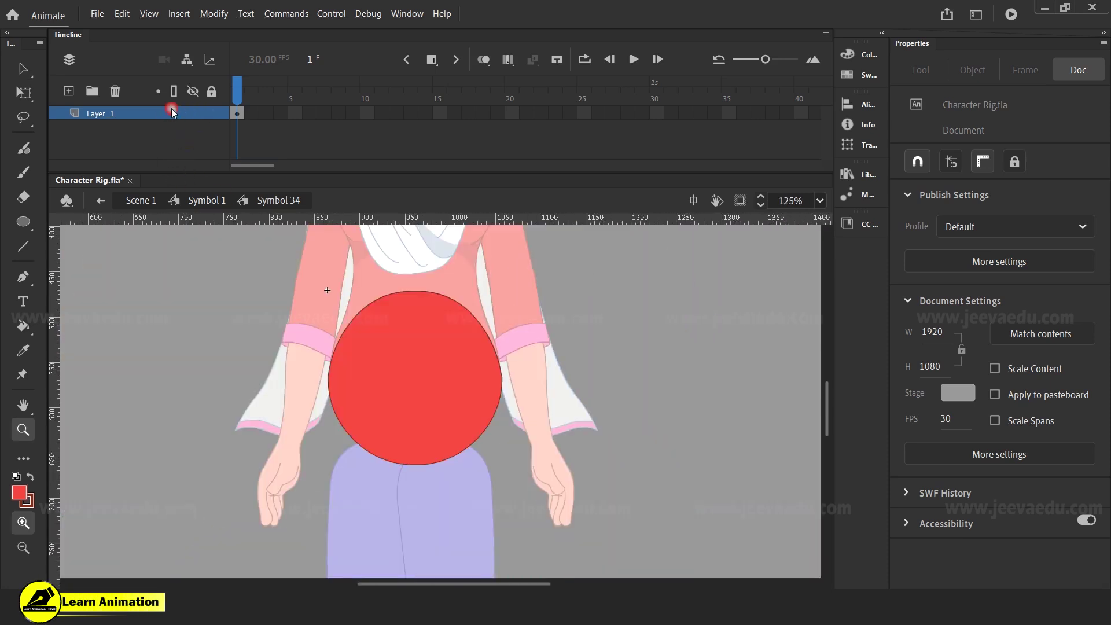
pyautogui.click(216, 202)
pyautogui.click(194, 142)
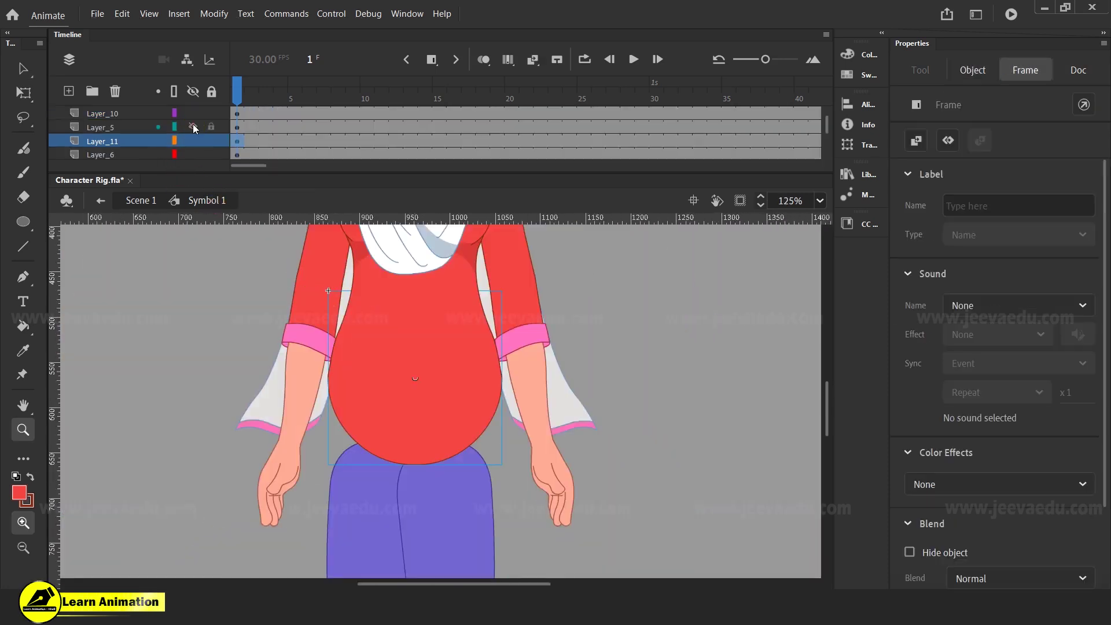
# - Inspect the right edge of the dress at the waist, where torso, circle and lower dress meet
pyautogui.click(499, 389)
pyautogui.click(454, 389)
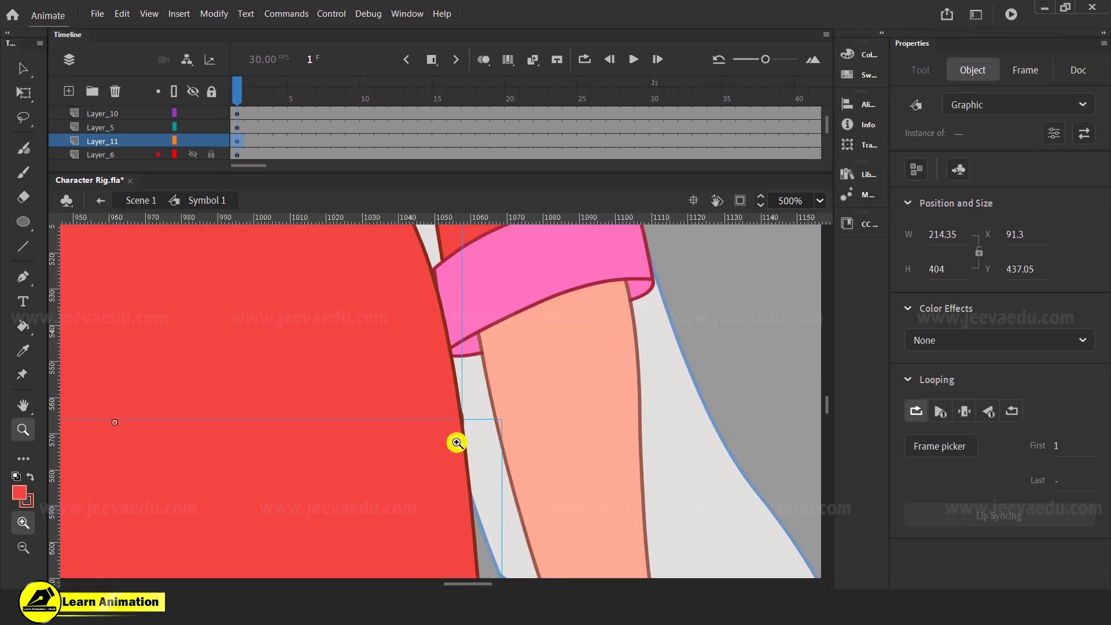
pyautogui.keyDown('ctrl'); pyautogui.click(484, 366); pyautogui.keyUp('ctrl')
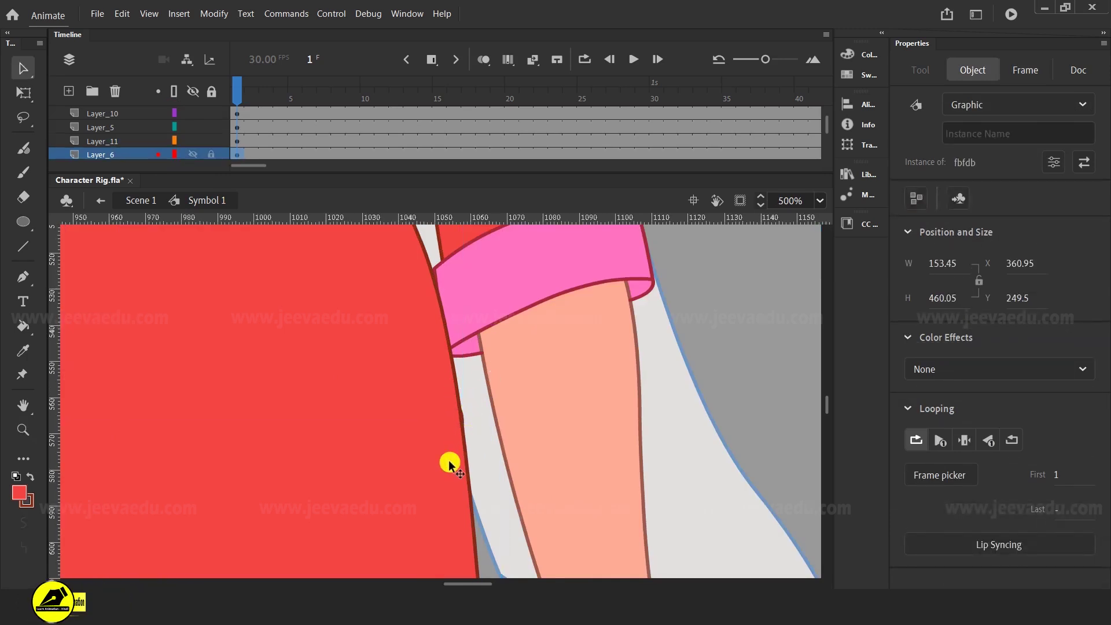
pyautogui.keyDown('alt'); pyautogui.click(361, 425); pyautogui.keyUp('alt')
pyautogui.keyDown('alt'); pyautogui.click(399, 429); pyautogui.keyUp('alt')
pyautogui.keyDown('alt'); pyautogui.click(407, 431); pyautogui.keyUp('alt')
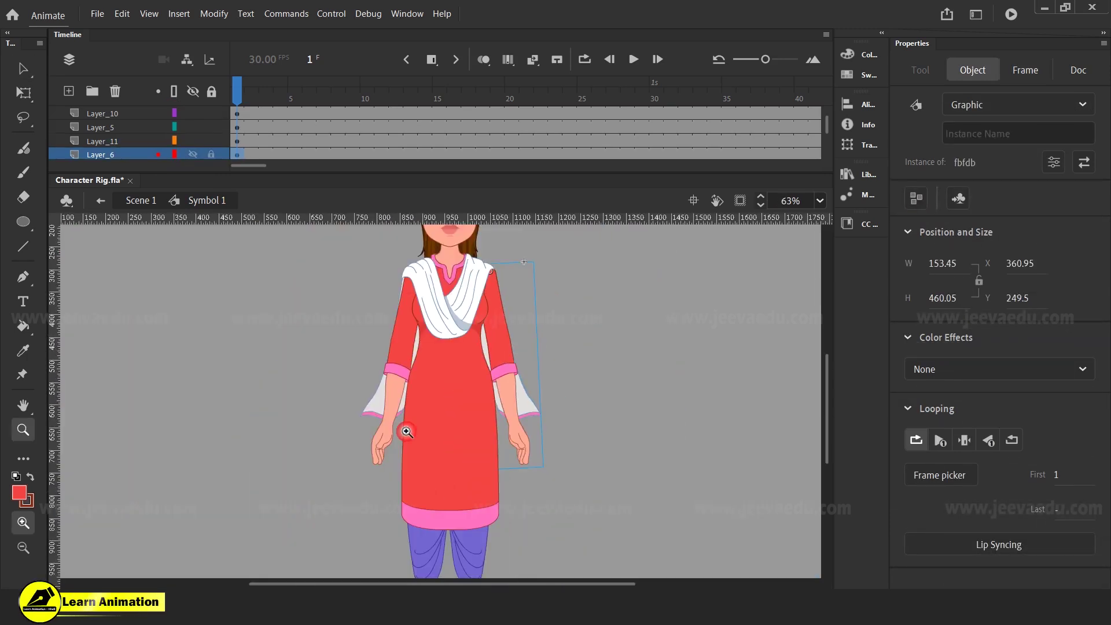
pyautogui.keyDown('alt'); pyautogui.click(452, 428); pyautogui.keyUp('alt')
pyautogui.click(441, 390)
# - Select the torso and lower dress symbols in turn to check the separate dress parts, leaving nothing selected
pyautogui.press('v')
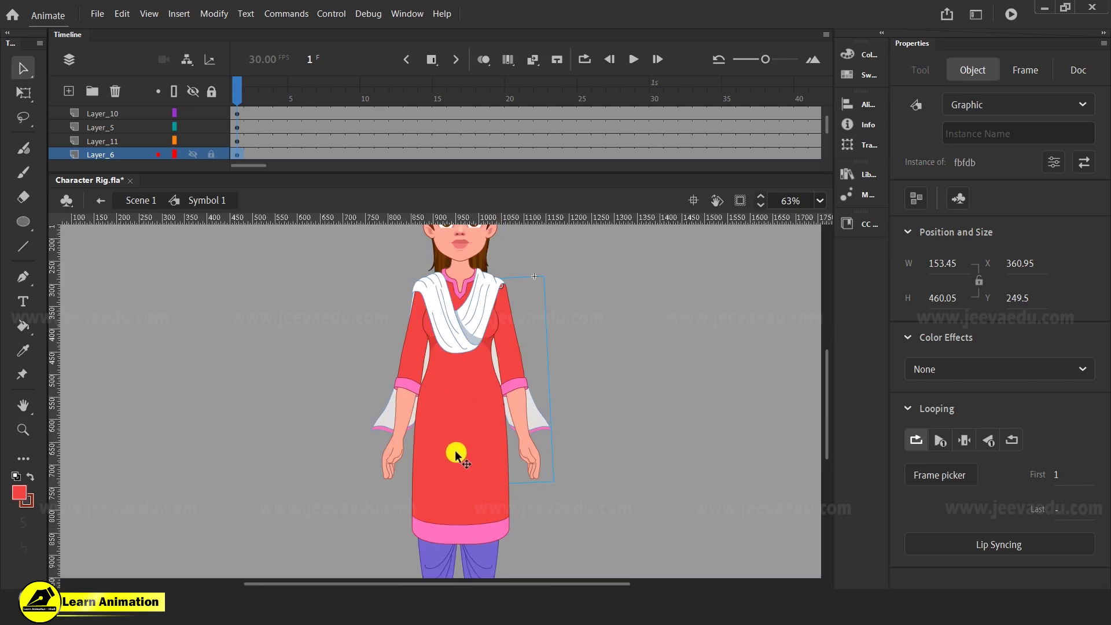
pyautogui.click(459, 454)
pyautogui.click(463, 388)
pyautogui.click(469, 447)
pyautogui.click(443, 379)
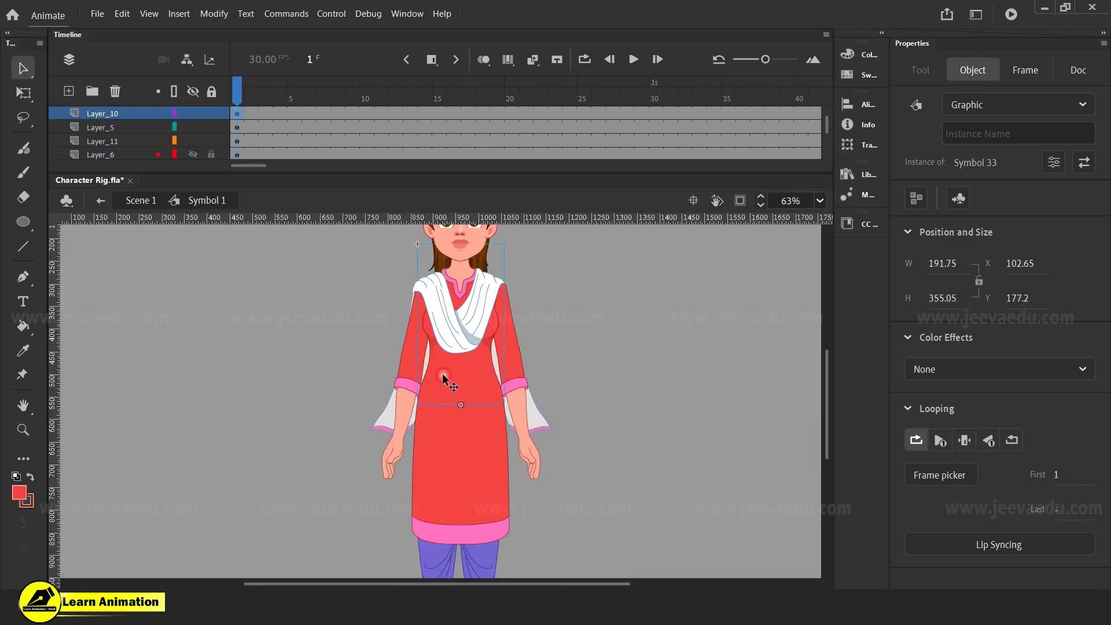
pyautogui.click(442, 440)
pyautogui.click(316, 377)
# - Try moving the left shoe group away from the leg and undo the move
pyautogui.scroll(-1, 241, 112)
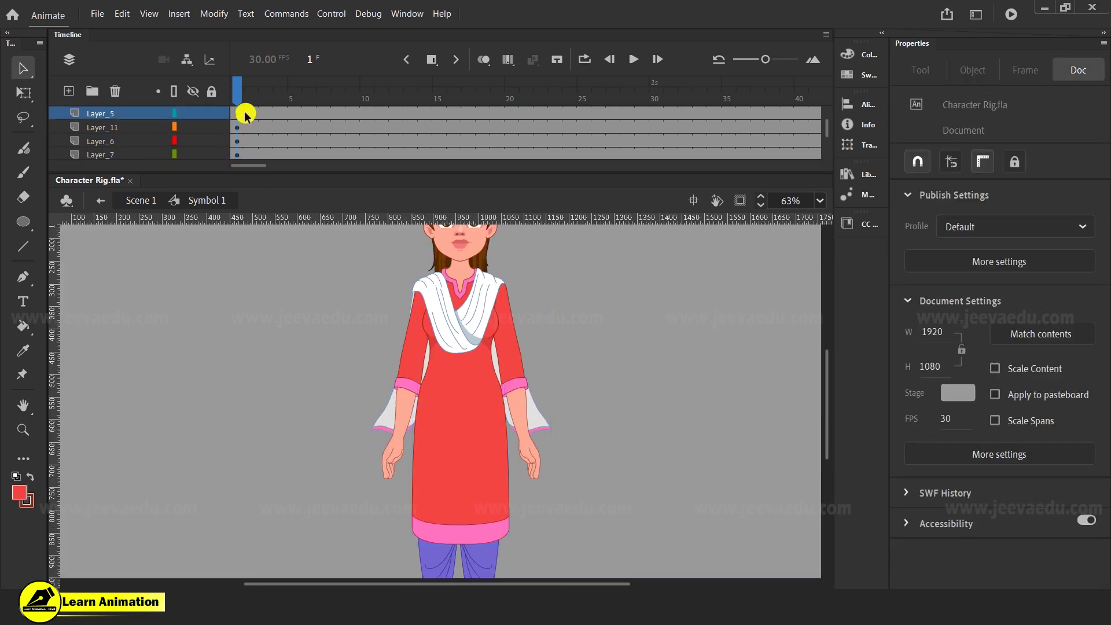
pyautogui.scroll(-3, 251, 231)
pyautogui.click(436, 466)
pyautogui.moveTo(437, 466); pyautogui.dragTo(433, 511)
pyautogui.press('z')
pyautogui.click(436, 486)
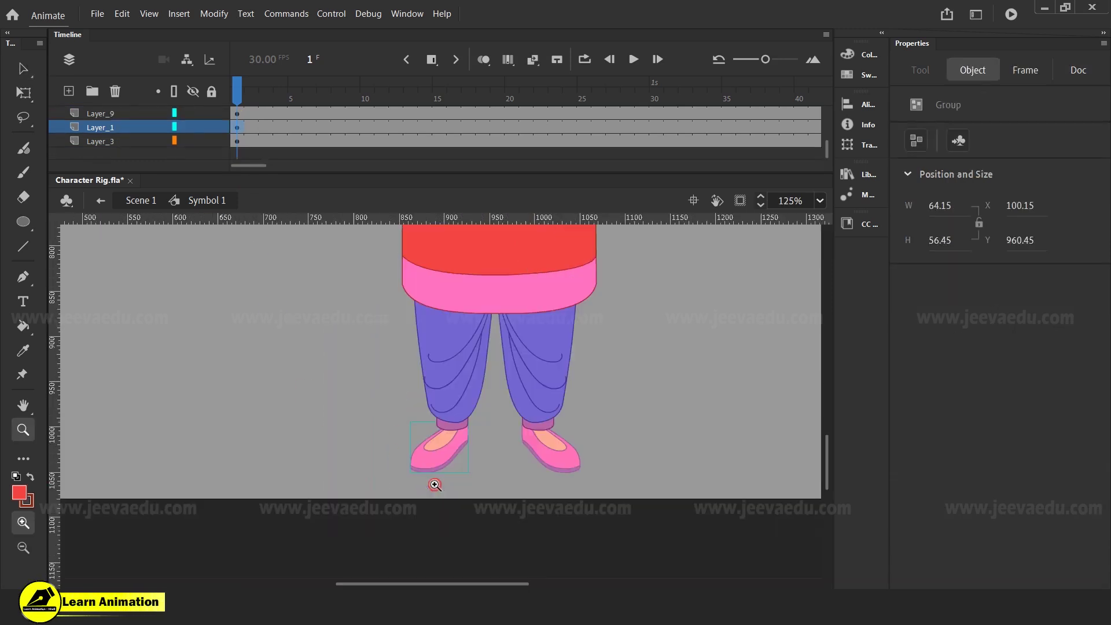
pyautogui.press('v')
pyautogui.moveTo(440, 455); pyautogui.dragTo(332, 455)
pyautogui.hotkey('ctrl', 'z')
# - Cut the left leg and shoe groups from Layer_1 and paste them in place on a new layer above it
pyautogui.moveTo(456, 410); pyautogui.dragTo(477, 492)
pyautogui.hotkey('ctrl', 'z')
pyautogui.press('Delete')
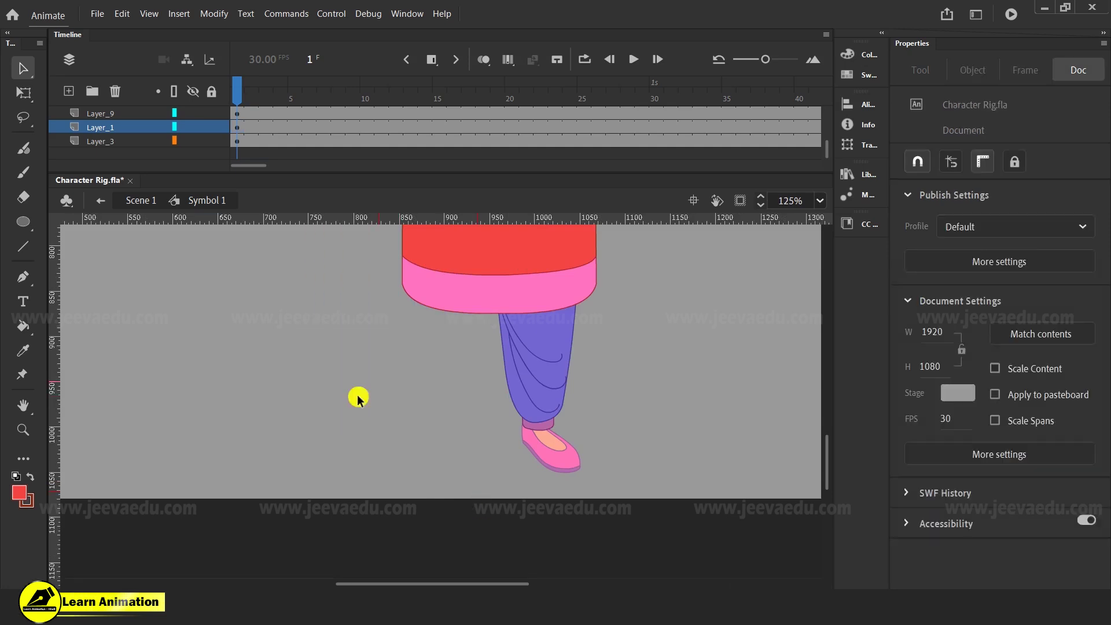
pyautogui.click(69, 92)
pyautogui.rightClick(222, 326)
pyautogui.click(290, 377)
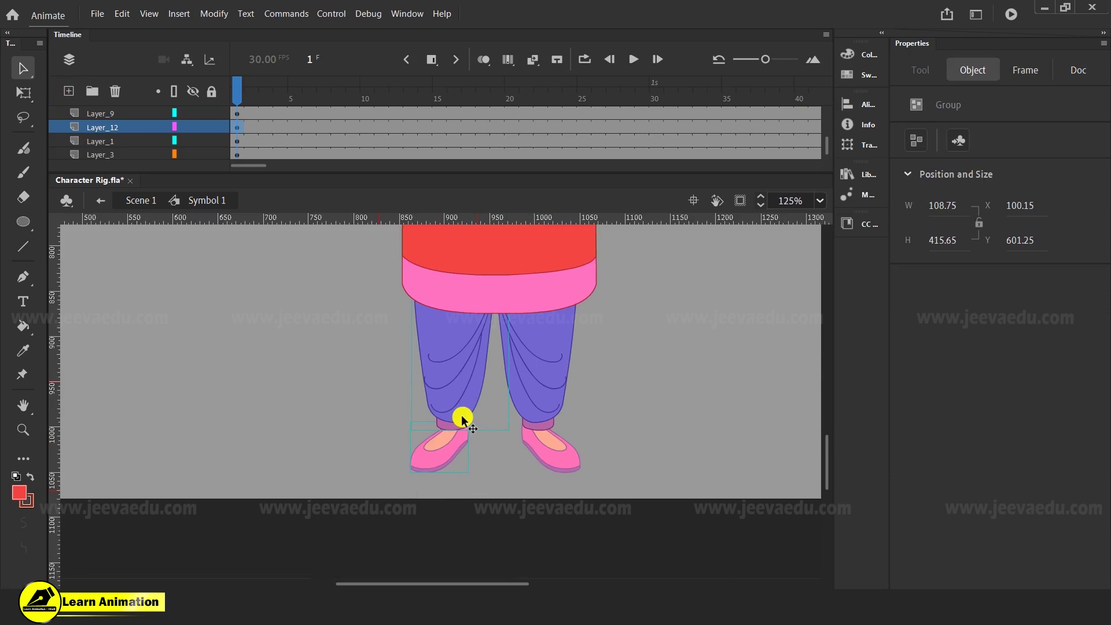
# - Convert the left leg and shoe into a graphic symbol and move its pivot point to the top centre of the leg
pyautogui.press('F8')
pyautogui.click(627, 151)
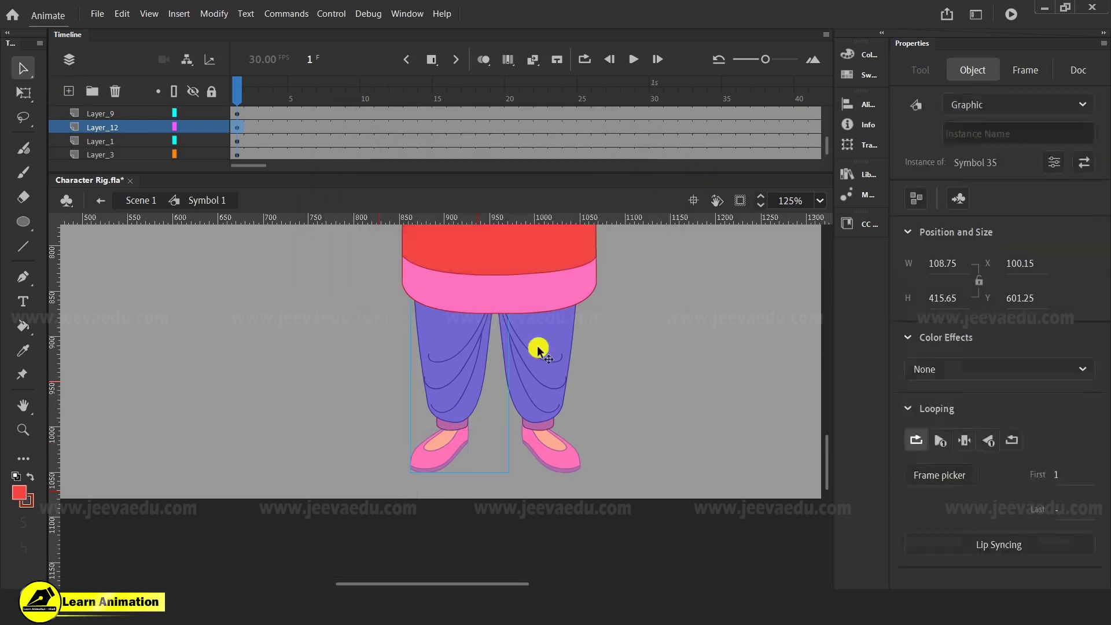
pyautogui.press('q')
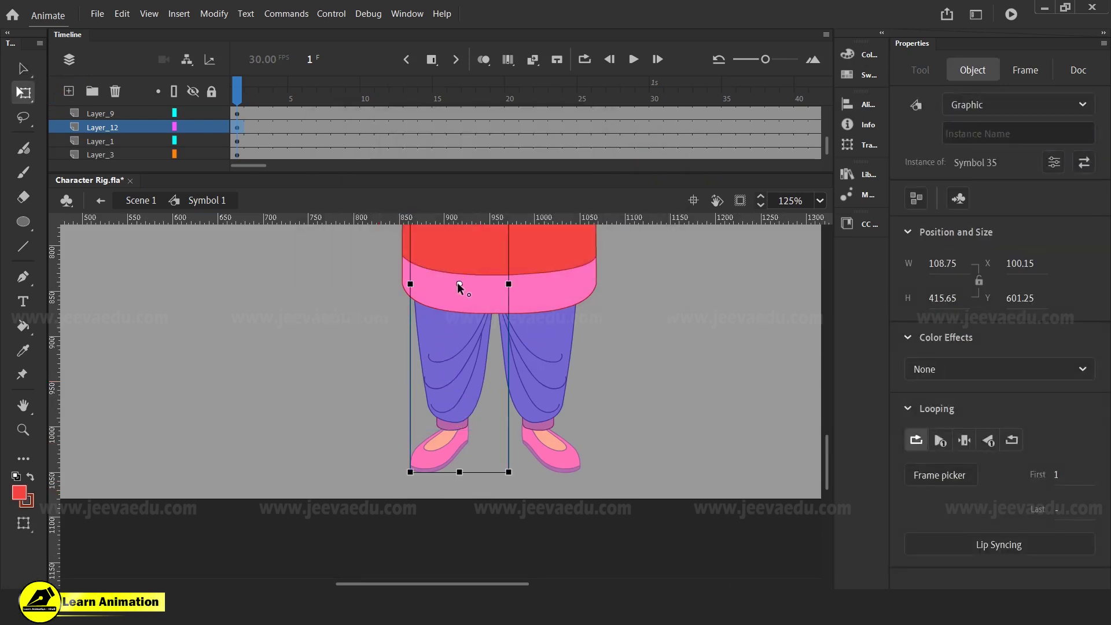
pyautogui.hotkey('ctrl', '-')
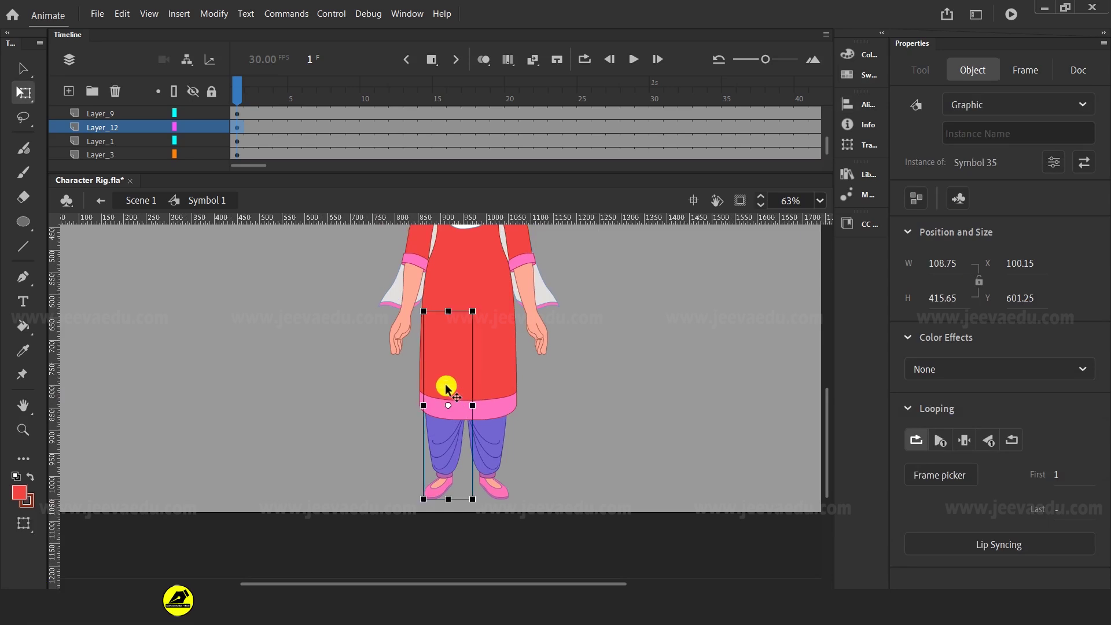
pyautogui.moveTo(448, 408); pyautogui.dragTo(448, 317)
pyautogui.moveTo(417, 450); pyautogui.dragTo(328, 431)
pyautogui.hotkey('ctrl', 'z')
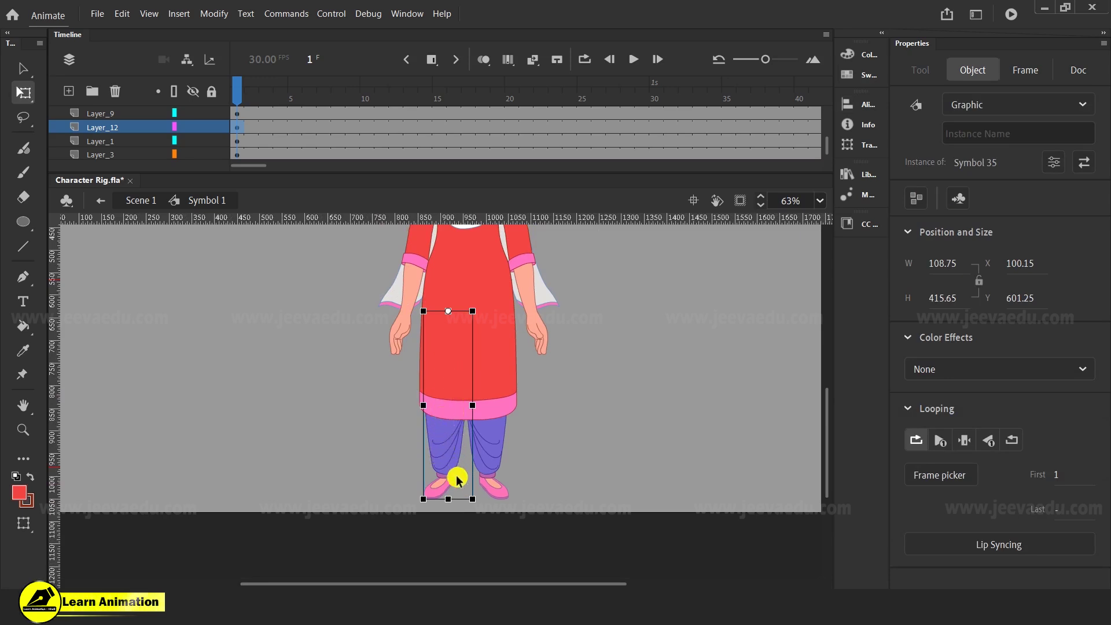
# - Open the left leg symbol, Symbol 35, and its trouser leg group for editing, leaving the leg shape deselected
pyautogui.doubleClick(445, 457)
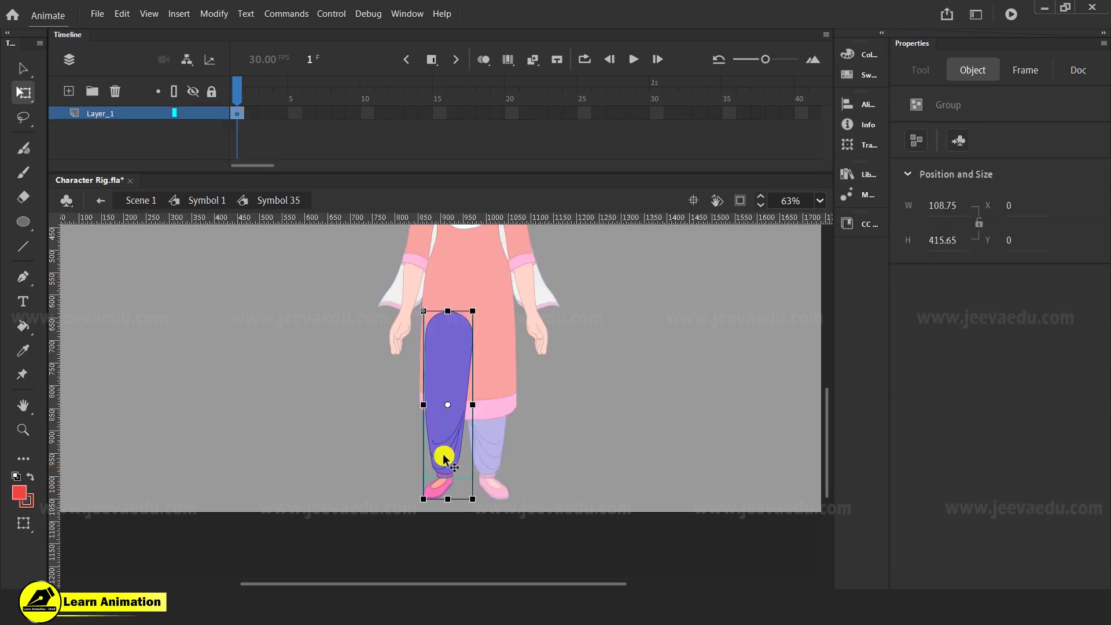
pyautogui.press('z')
pyautogui.click(431, 398)
pyautogui.press('v')
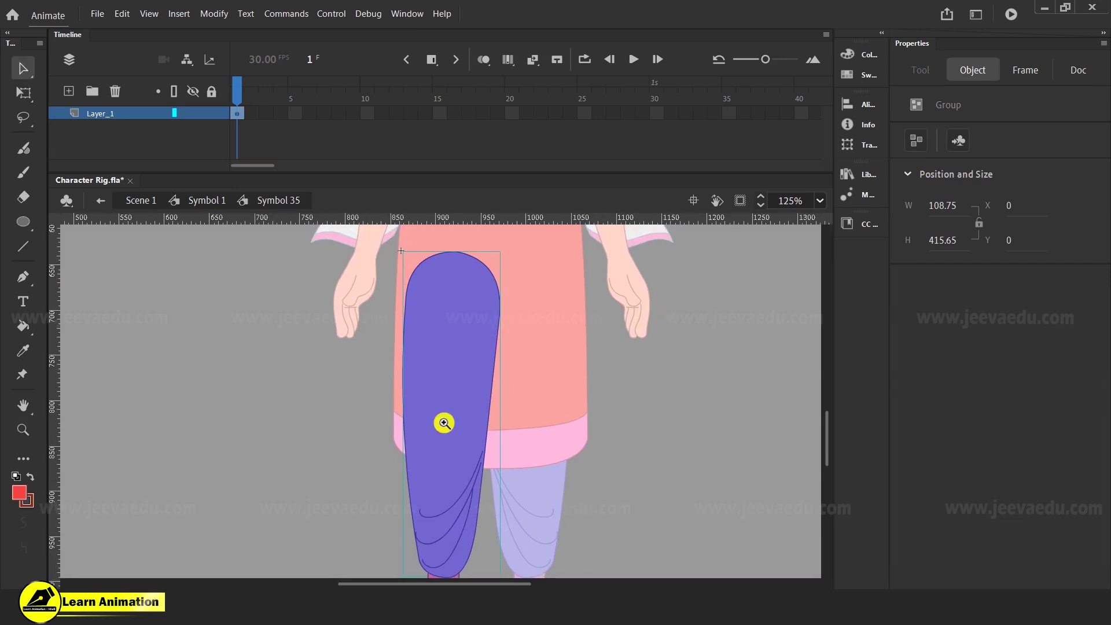
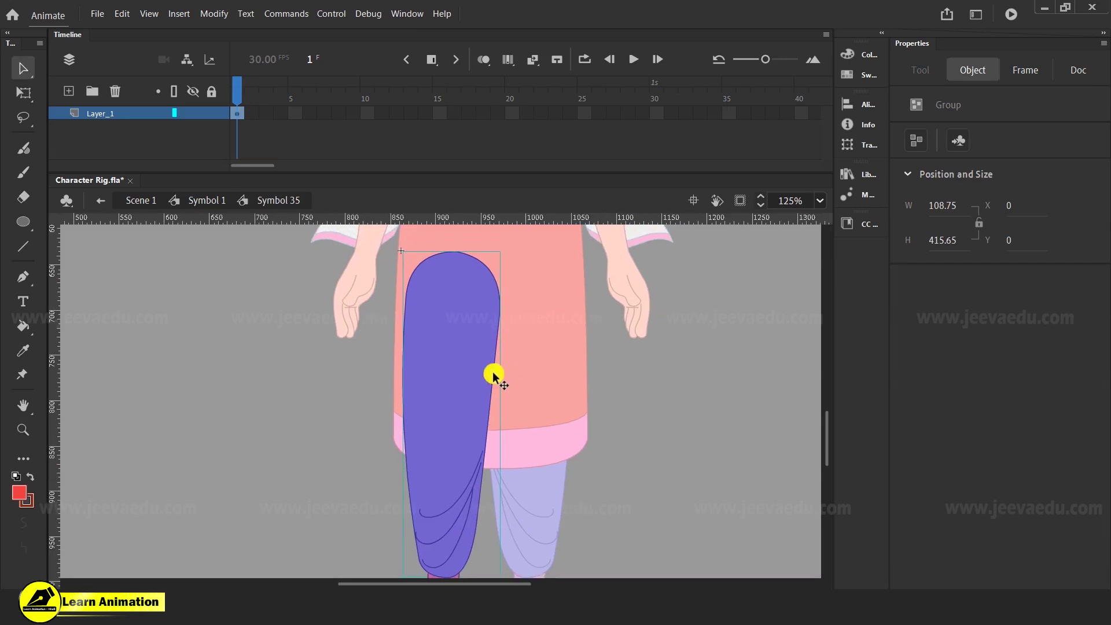
pyautogui.click(330, 422)
pyautogui.click(476, 454)
pyautogui.doubleClick(455, 428)
pyautogui.click(381, 384)
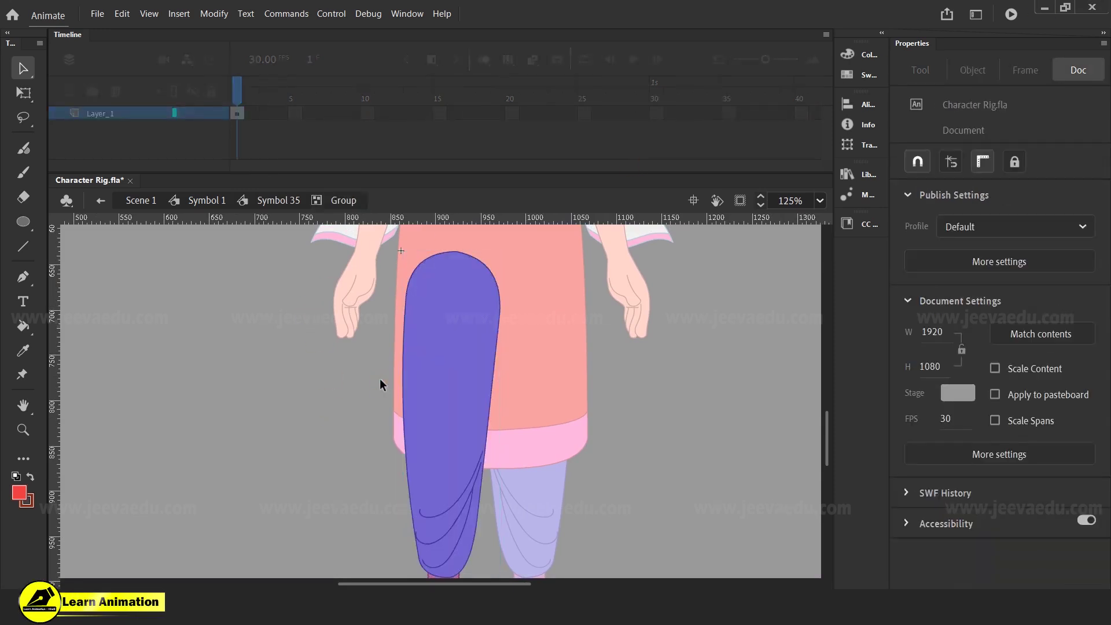
# - Select the upper part of the left leg shape down to the knee and convert it into a graphic symbol
pyautogui.moveTo(383, 237)
pyautogui.mouseDown()
pyautogui.moveTo(534, 397)
pyautogui.moveTo(550, 433)
pyautogui.moveTo(534, 439)
pyautogui.mouseUp()
pyautogui.click(23, 430)
pyautogui.keyDown('alt'); pyautogui.click(486, 461); pyautogui.keyUp('alt')
pyautogui.click(450, 405)
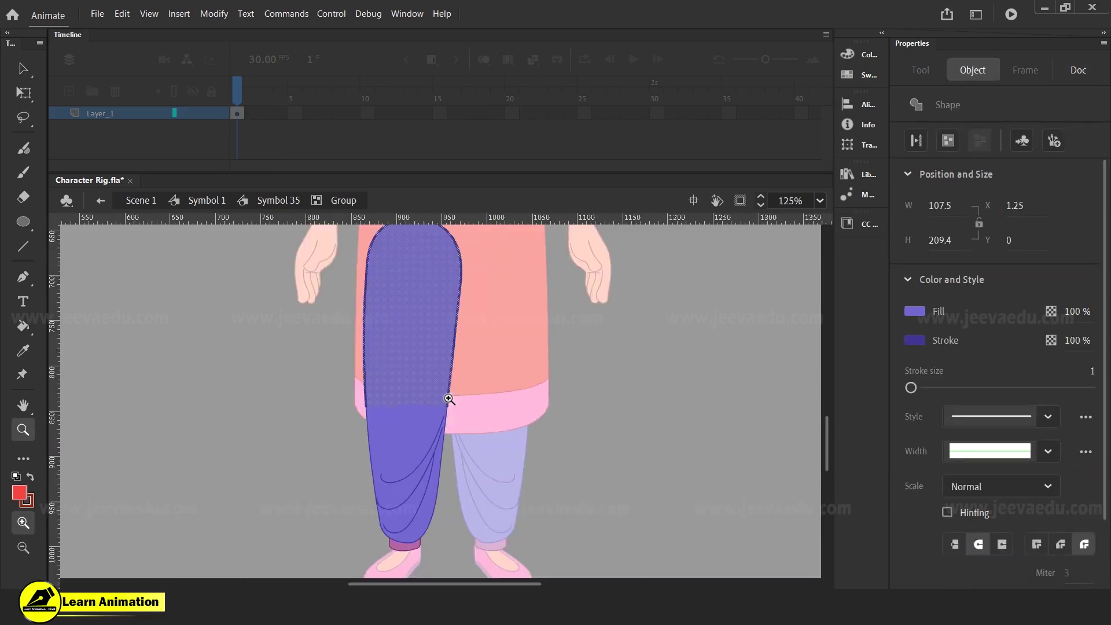
pyautogui.moveTo(496, 427); pyautogui.dragTo(510, 482)
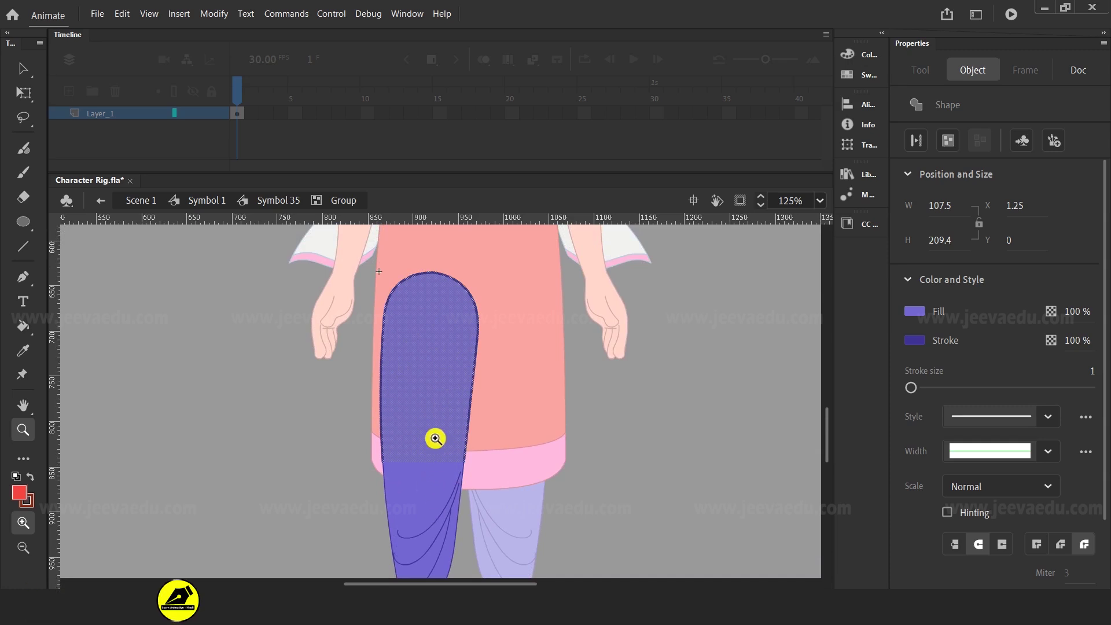
pyautogui.press('F8')
pyautogui.click(622, 153)
# - Select the remaining lower left leg shape with its cuff and convert it into a graphic symbol
pyautogui.keyDown('alt'); pyautogui.click(471, 460); pyautogui.keyUp('alt')
pyautogui.press('v')
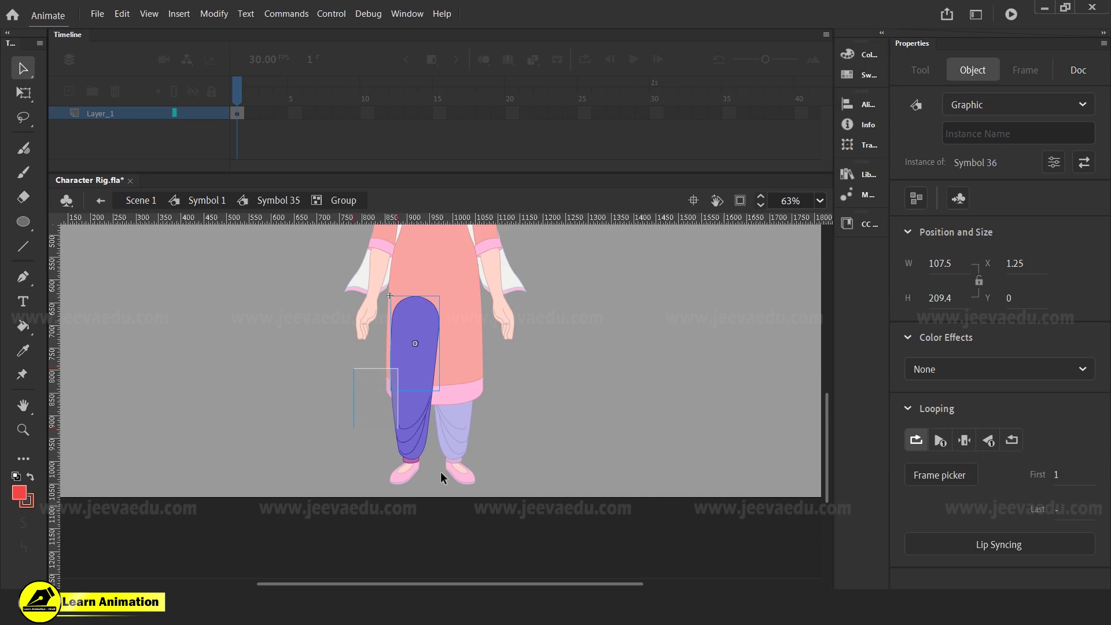
pyautogui.click(414, 364)
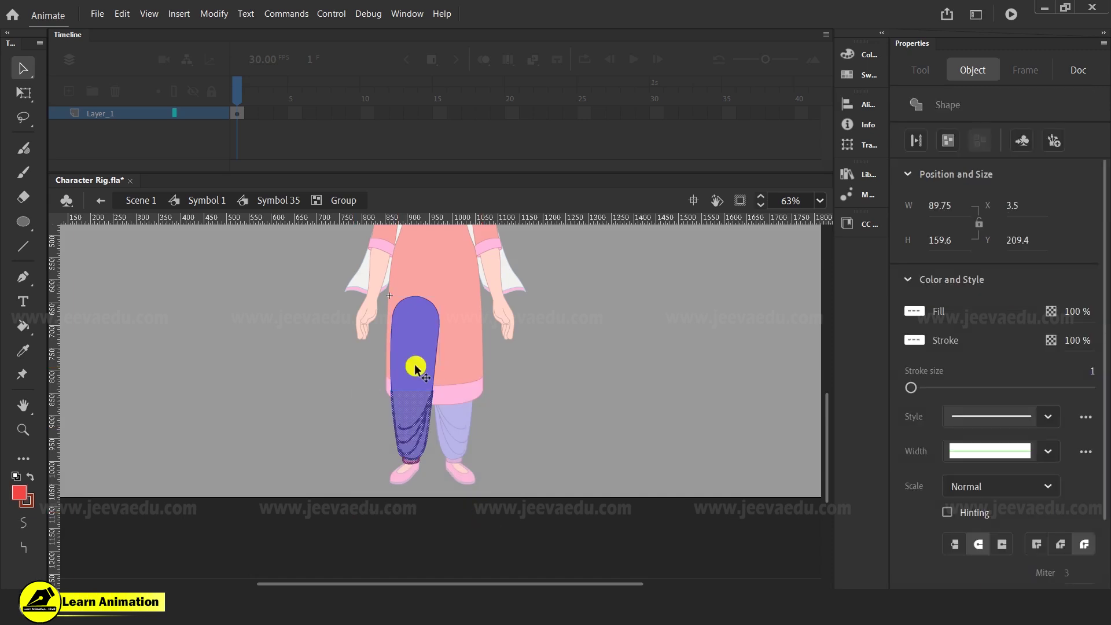
pyautogui.press('F8')
pyautogui.click(626, 154)
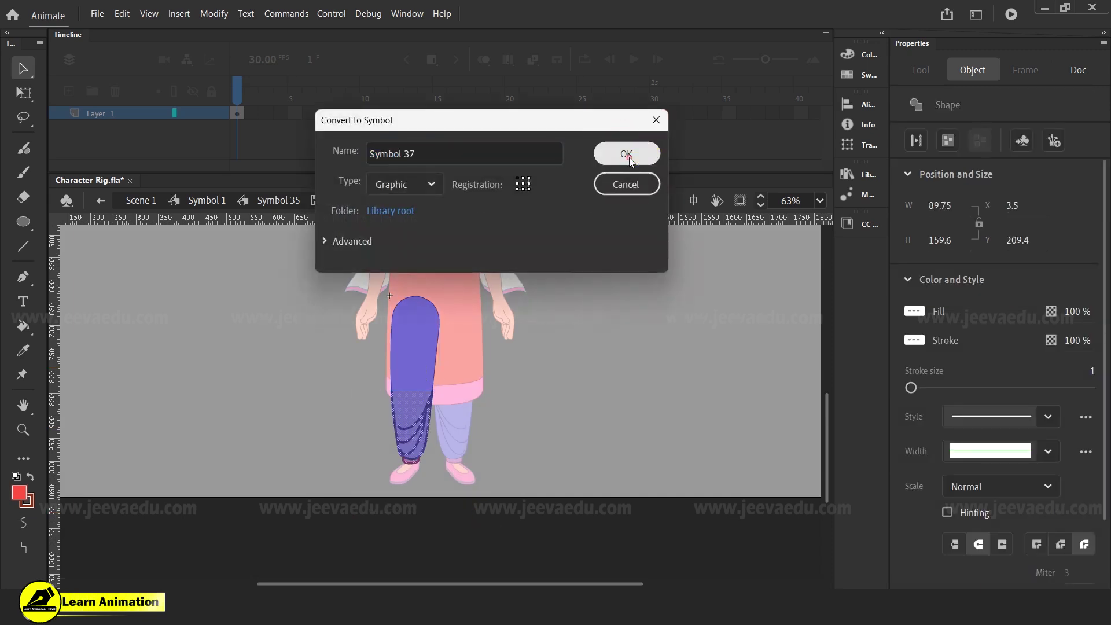
pyautogui.press('z')
pyautogui.click(397, 421)
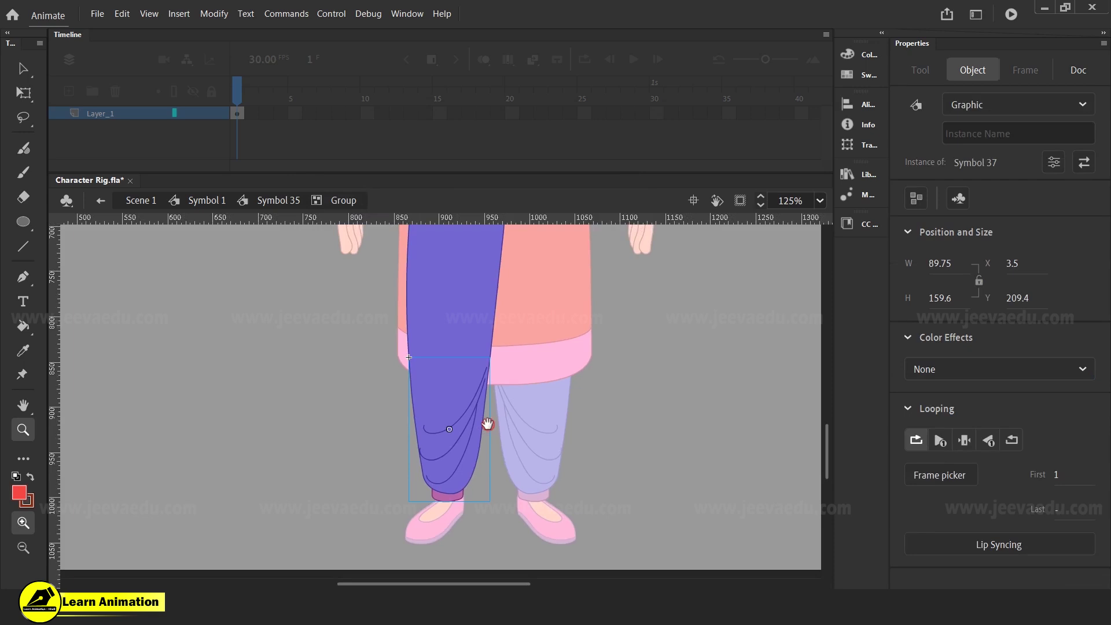
# - Exit the trouser leg group back to Symbol 35 and ungroup it into separate upper and lower leg symbols
pyautogui.press('v')
pyautogui.doubleClick(374, 433)
pyautogui.click(440, 414)
pyautogui.hotkey('ctrl', 'shift', 'g')
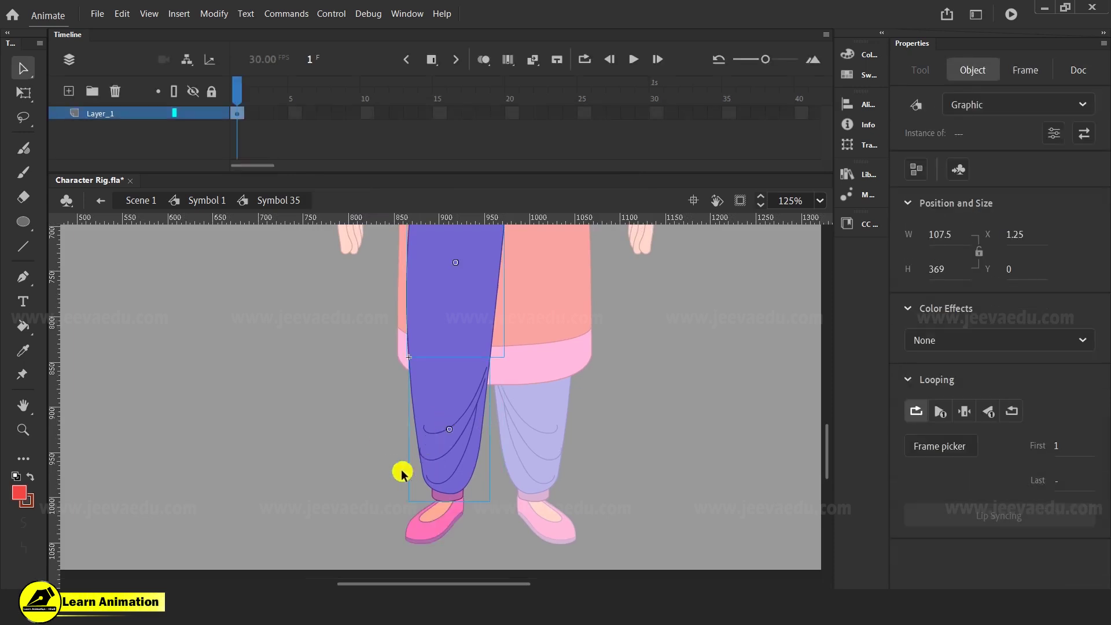
# - Select the lower left leg together with its shoe group and convert them into one graphic symbol
pyautogui.click(366, 465)
pyautogui.click(442, 462)
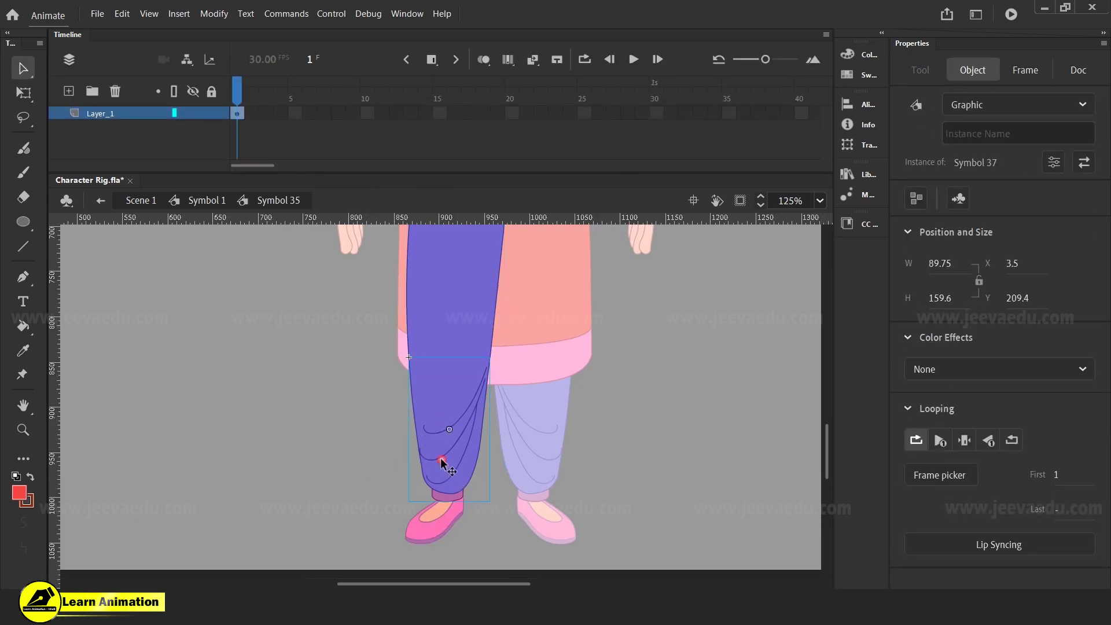
pyautogui.click(432, 499)
pyautogui.click(435, 515)
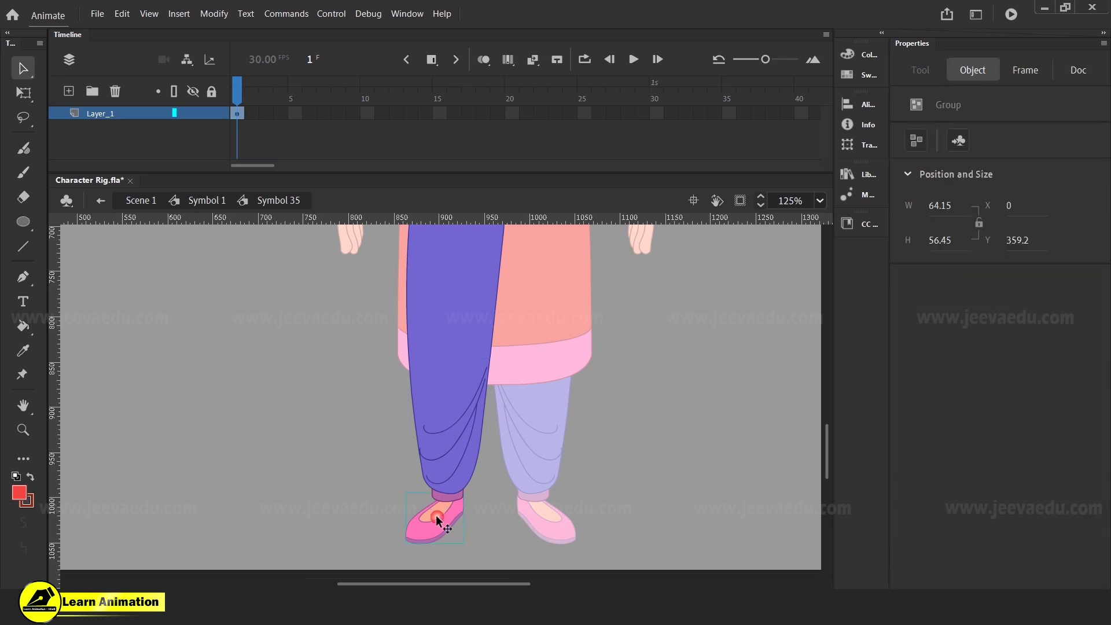
pyautogui.keyDown('shift'); pyautogui.click(440, 464); pyautogui.keyUp('shift')
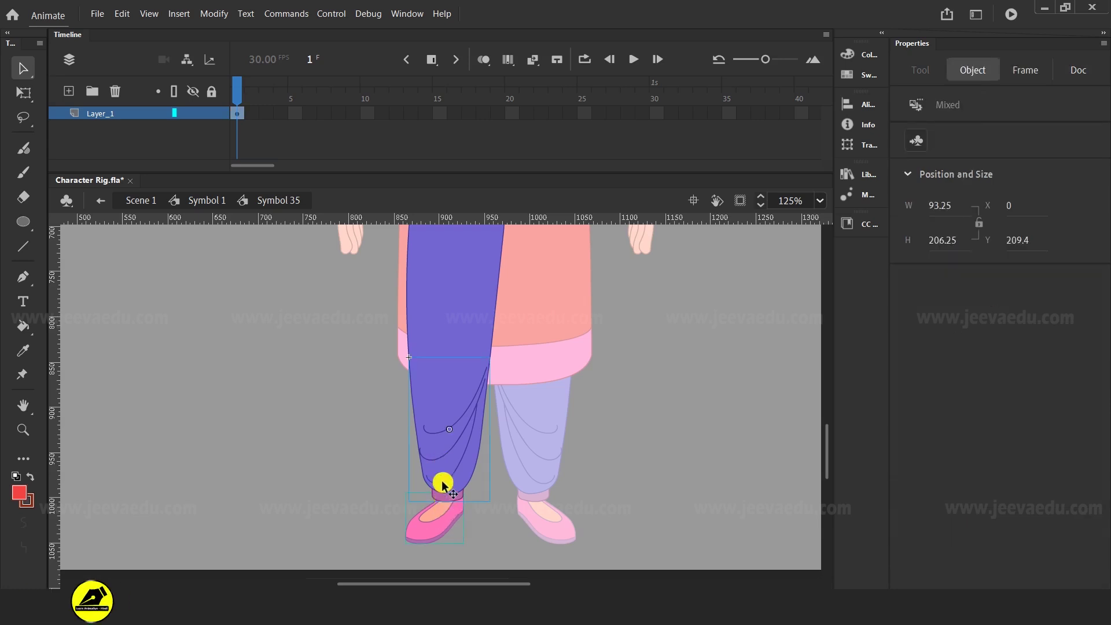
pyautogui.press('F8')
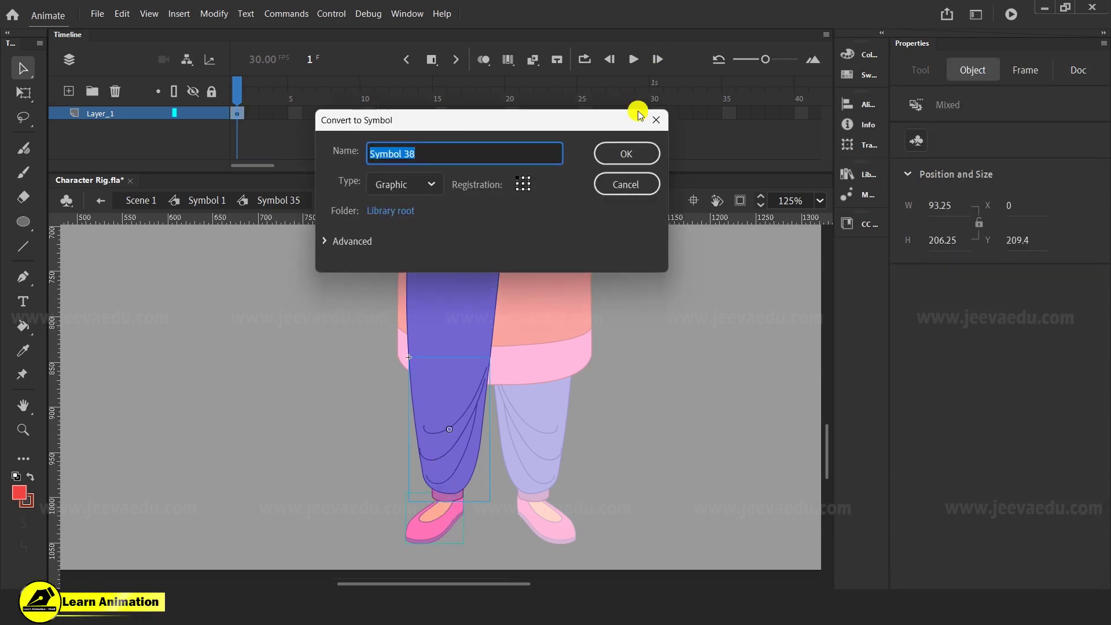
pyautogui.click(626, 154)
# - Cut the lower leg symbol, paste it in place on a new layer above the upper leg and hide that layer
pyautogui.hotkey('ctrl', 'x')
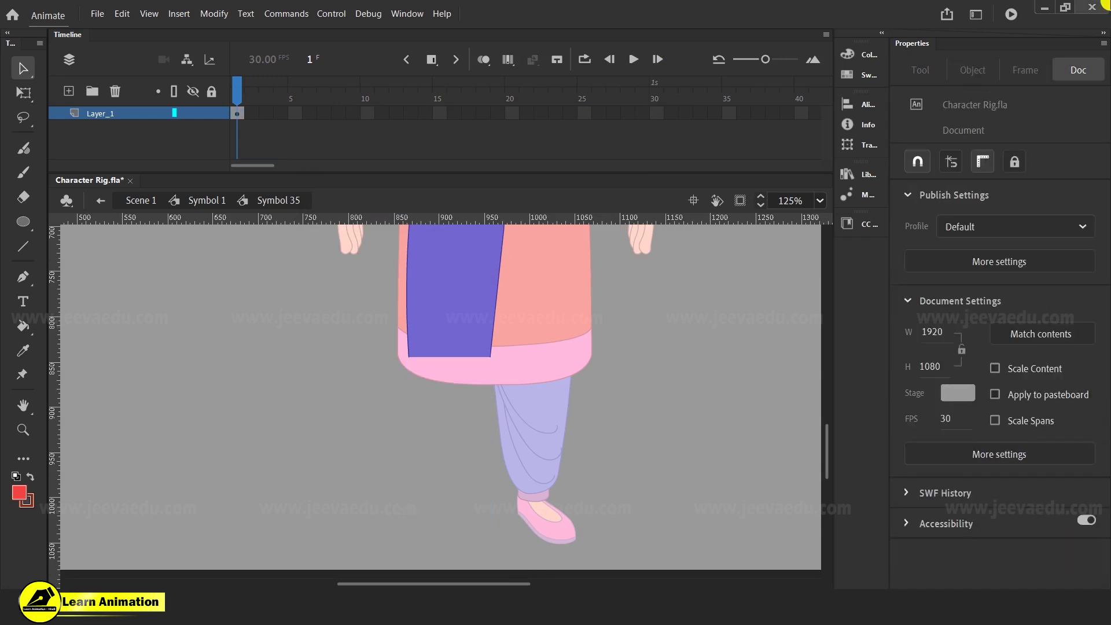
pyautogui.click(68, 91)
pyautogui.rightClick(222, 382)
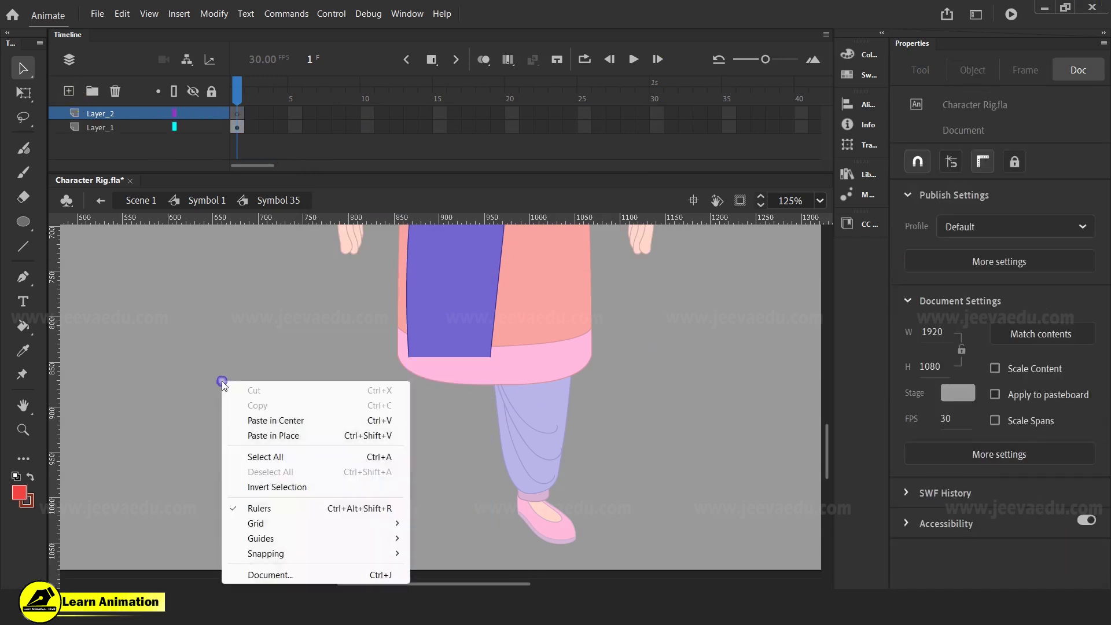
pyautogui.click(280, 441)
pyautogui.click(195, 115)
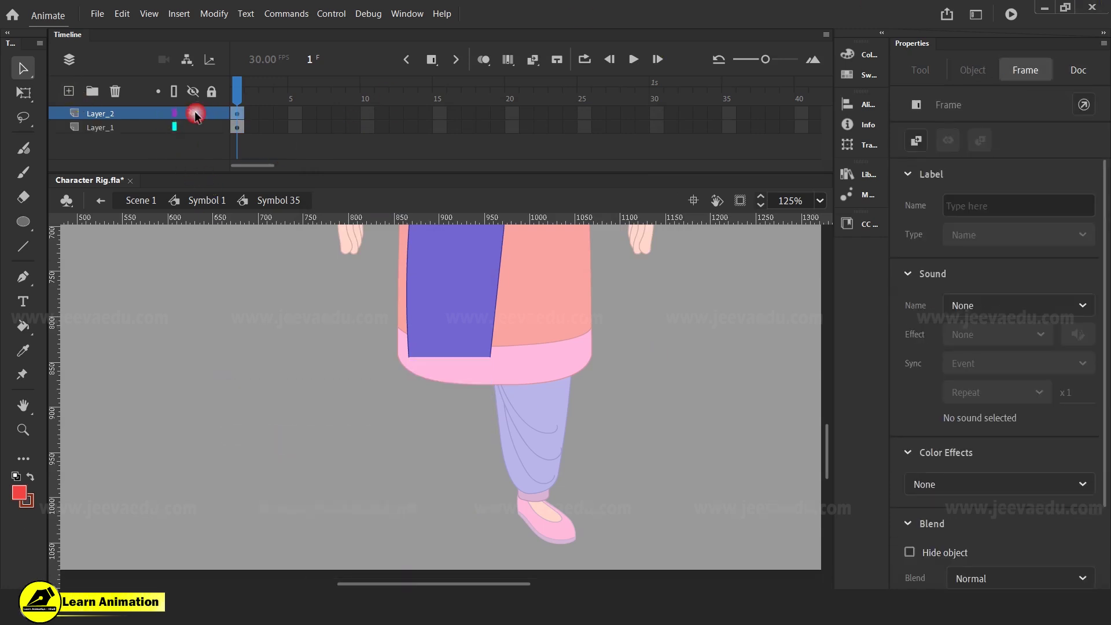
# - Pick the trouser leg's purple as the fill colour and its dark purple outline as the stroke colour
pyautogui.press('z')
pyautogui.click(461, 367)
pyautogui.click(458, 369)
pyautogui.click(19, 492)
pyautogui.click(224, 253)
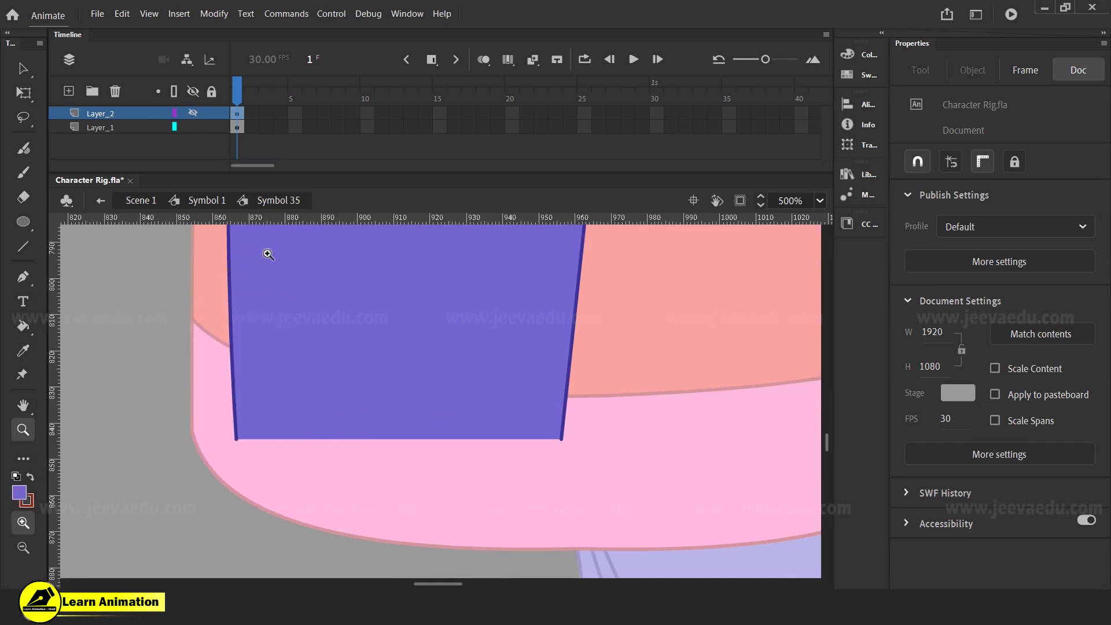
pyautogui.click(29, 503)
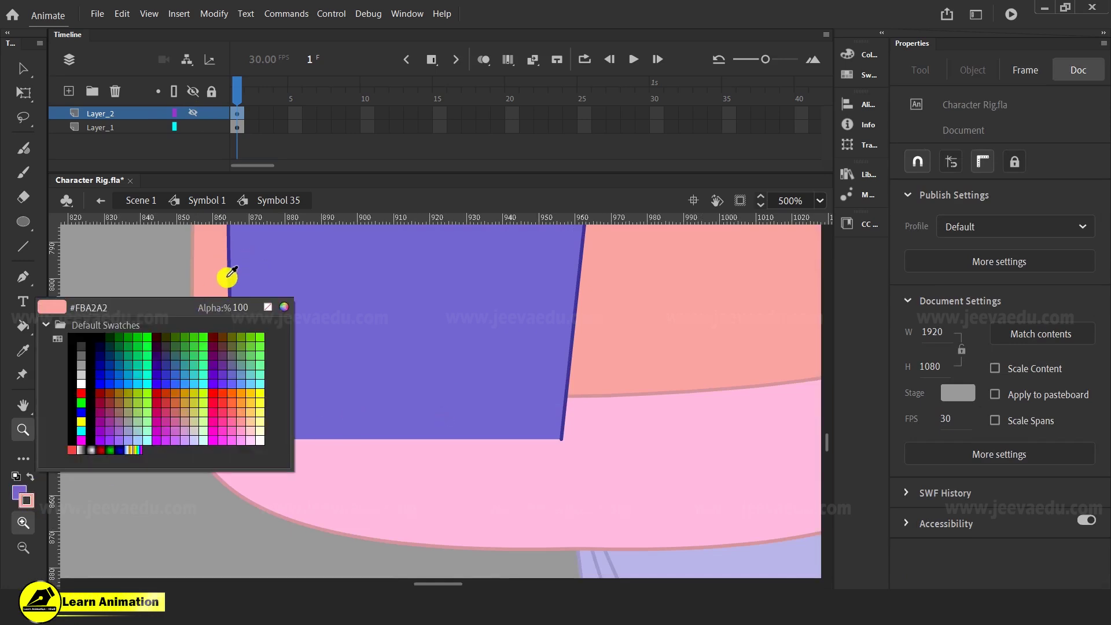
pyautogui.click(236, 268)
pyautogui.scroll(-3, 347, 370)
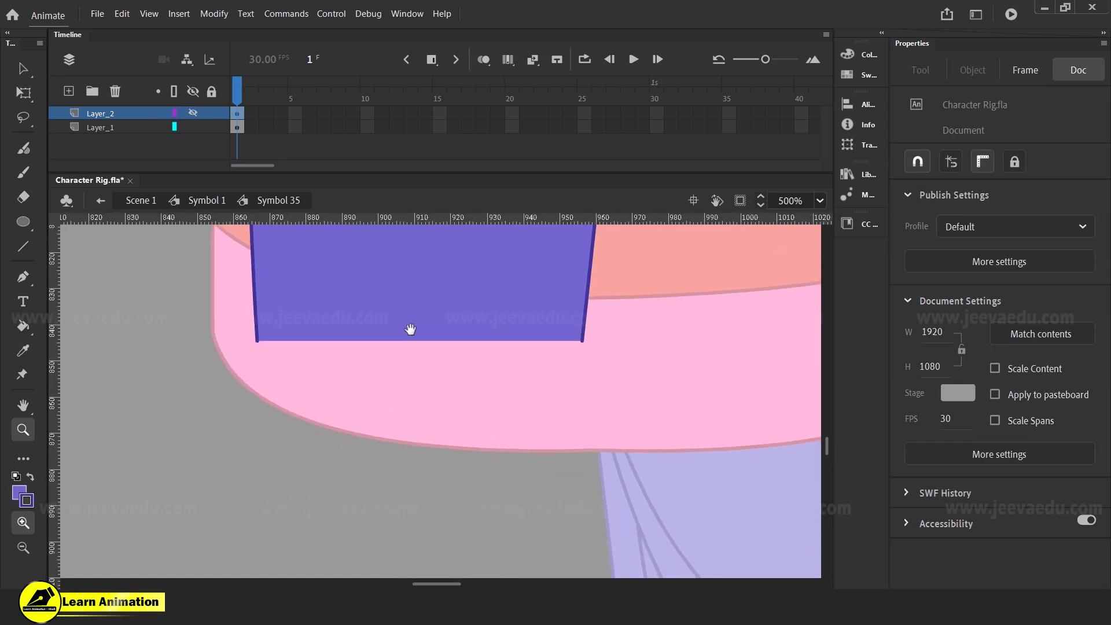
# - Add a layer below the leg layers and draw a circle about 60 px wide under the upper leg's knee edge
pyautogui.press('o')
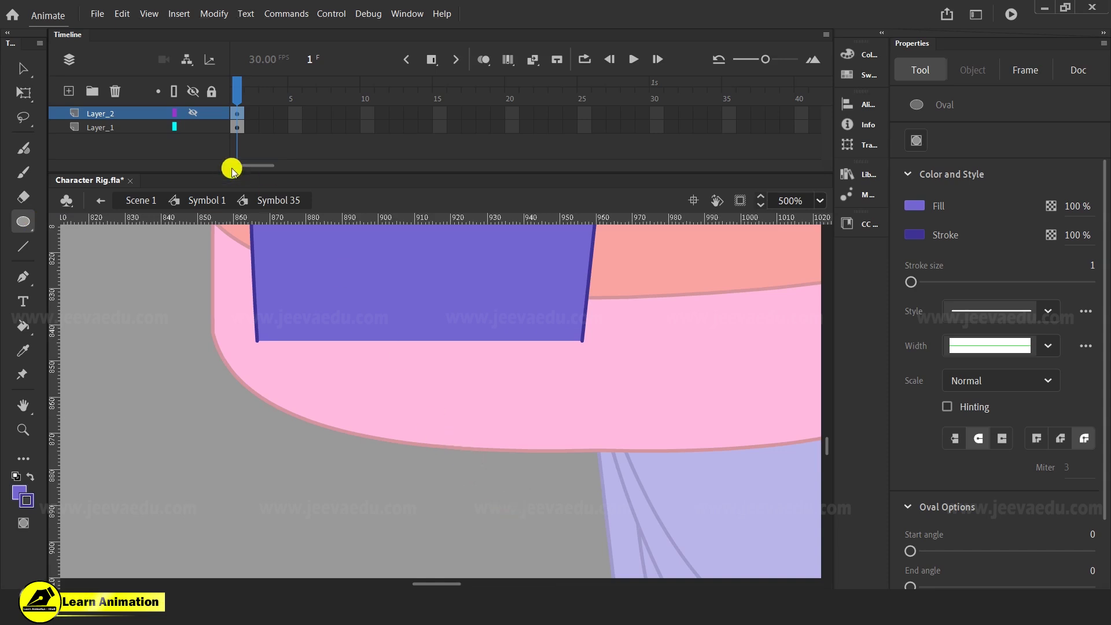
pyautogui.click(68, 91)
pyautogui.moveTo(129, 115); pyautogui.dragTo(127, 147)
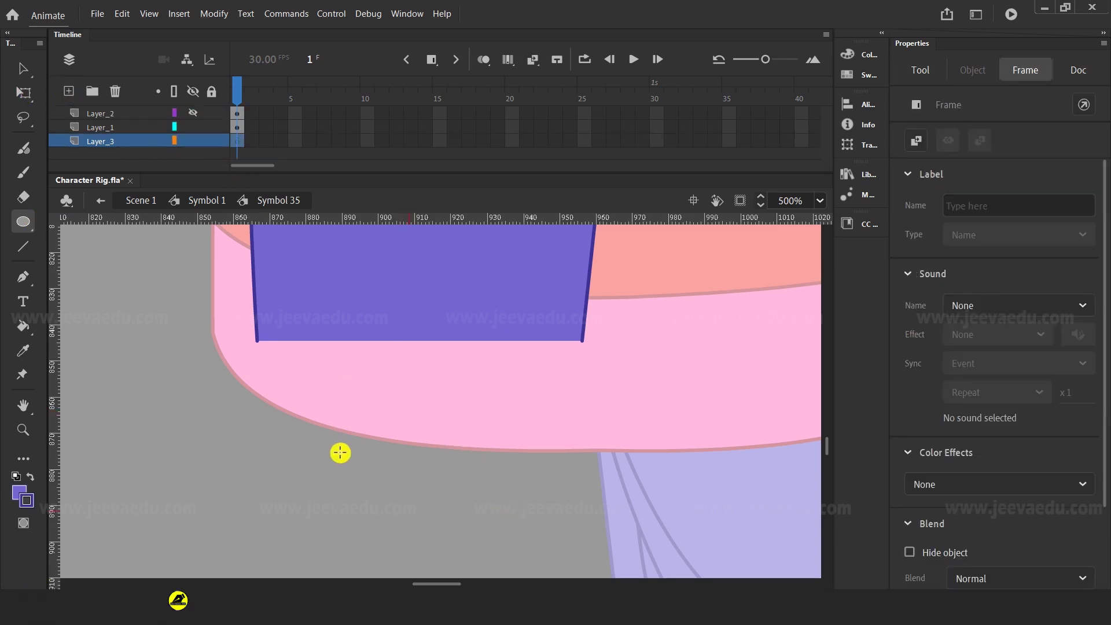
pyautogui.moveTo(397, 437); pyautogui.dragTo(481, 478)
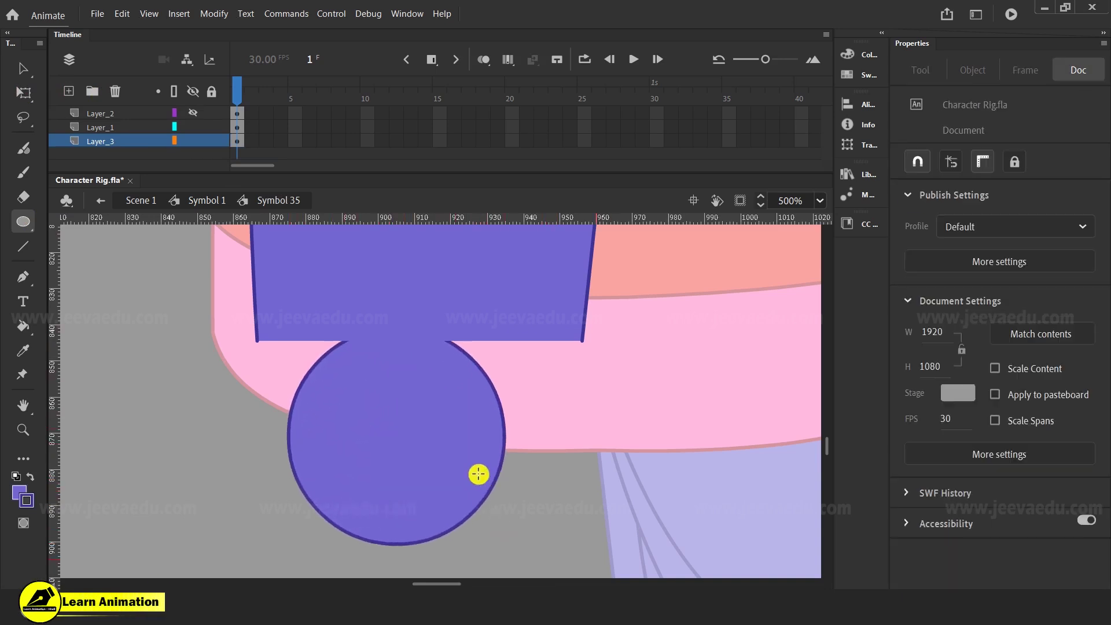
# - Centre the circle on the upper leg's knee edge and enlarge it to about 88 px, close to the knee width
pyautogui.press('v')
pyautogui.doubleClick(452, 461)
pyautogui.press('q')
pyautogui.moveTo(417, 454); pyautogui.dragTo(436, 364)
pyautogui.moveTo(525, 456); pyautogui.dragTo(579, 511)
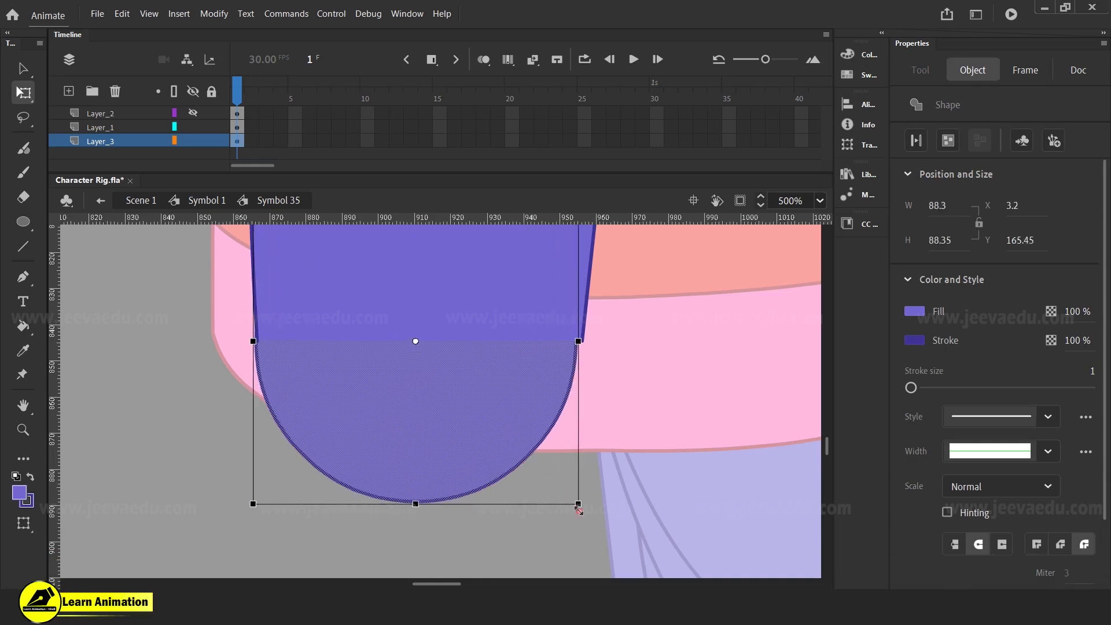
# - Adjust the knee circle's position between the leg outlines and scale it to 102%
pyautogui.press('z')
pyautogui.click(463, 402)
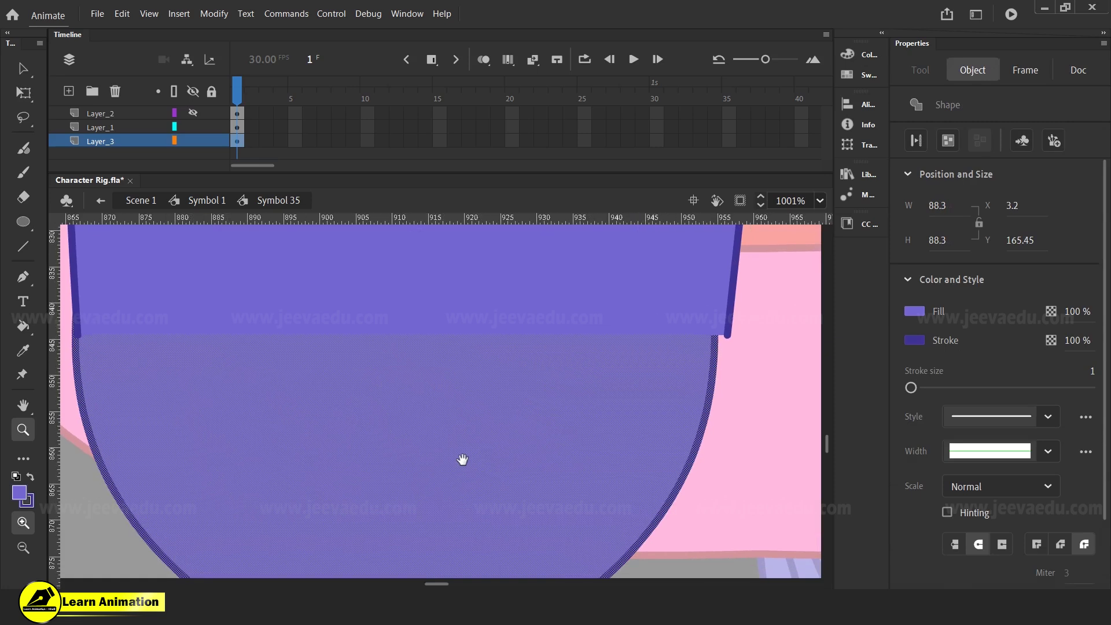
pyautogui.press('q')
pyautogui.moveTo(447, 484); pyautogui.dragTo(453, 481)
pyautogui.hotkey('ctrl', 'alt', 's')
pyautogui.write('102')
pyautogui.press('Return')
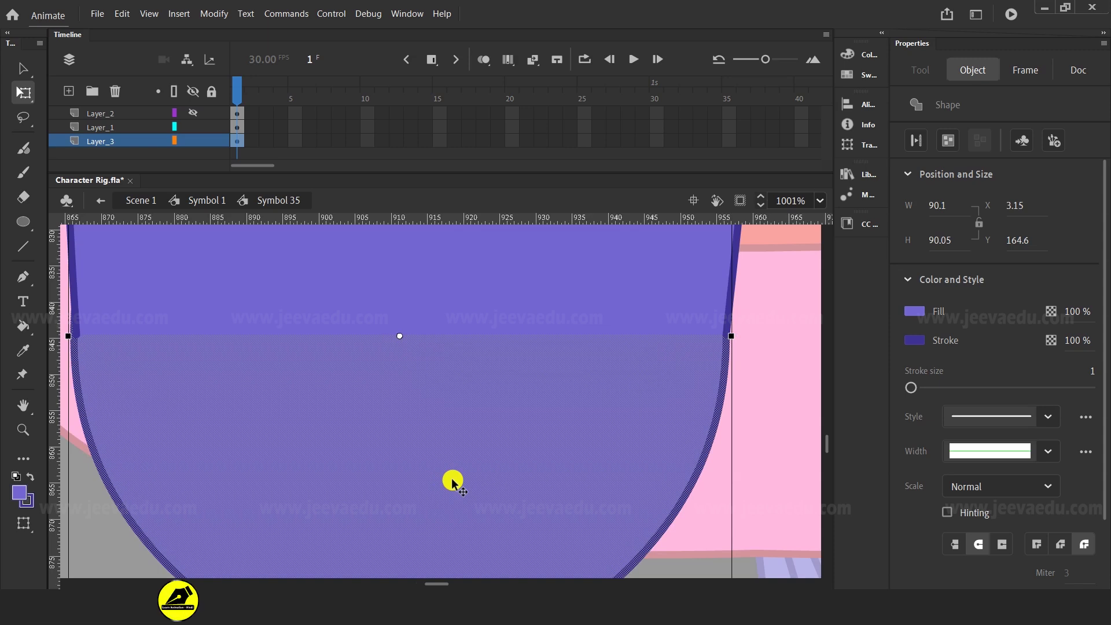
pyautogui.moveTo(452, 483); pyautogui.dragTo(454, 483)
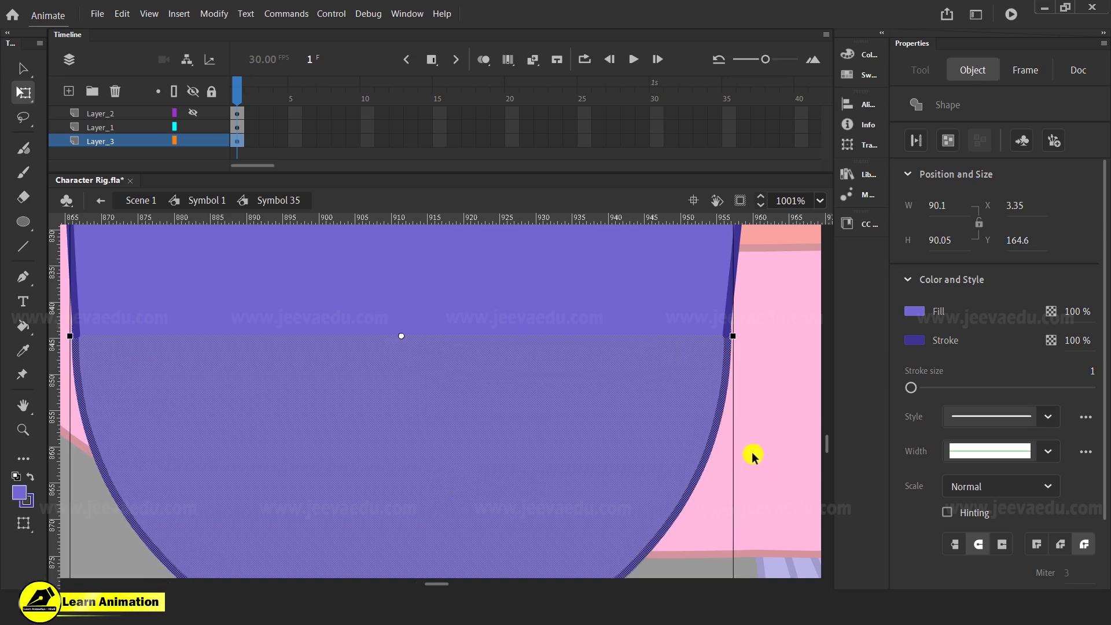
# - Fine-tune the knee circle's size by scaling it to 99% and again to 101%
pyautogui.hotkey('ctrl', 'alt', 's')
pyautogui.write('99')
pyautogui.press('Return')
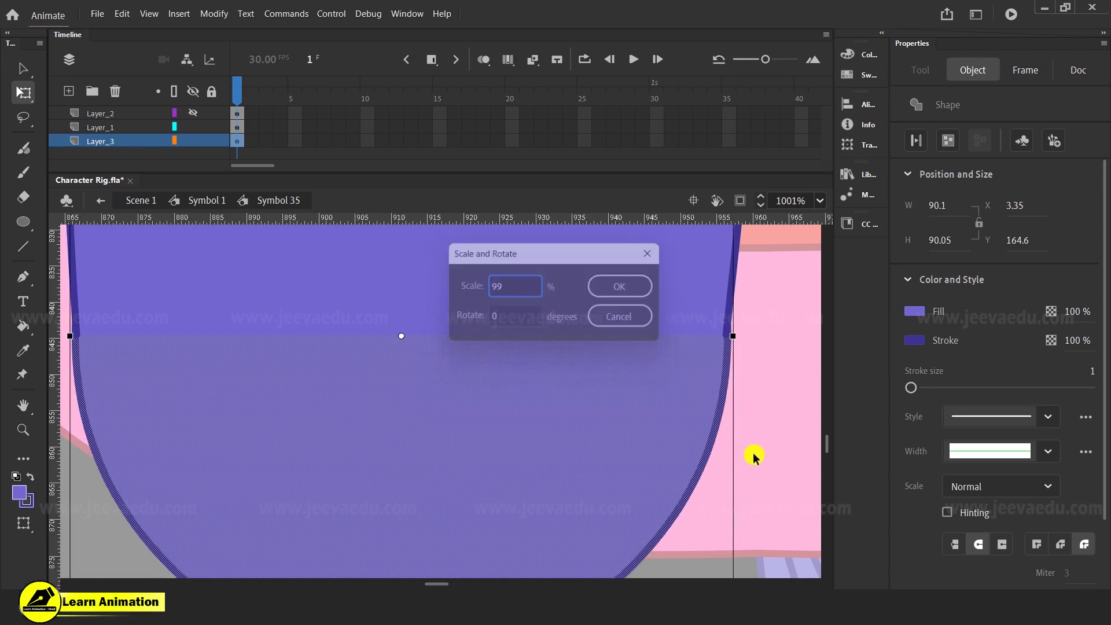
pyautogui.hotkey('ctrl', 'alt', 's')
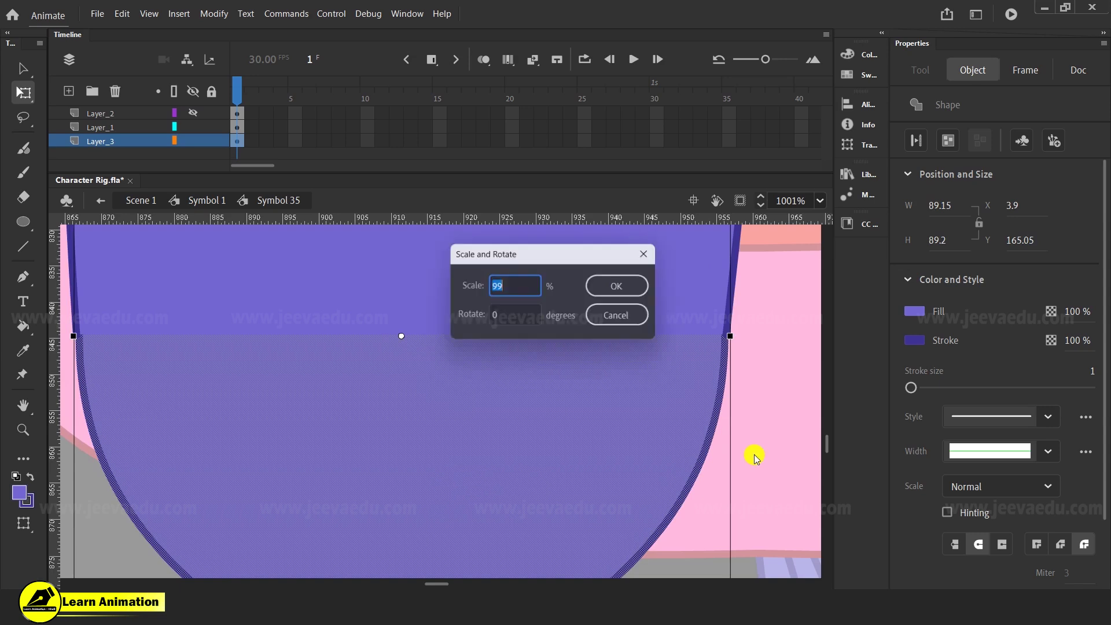
pyautogui.write('101')
pyautogui.press('Return')
pyautogui.click(758, 460)
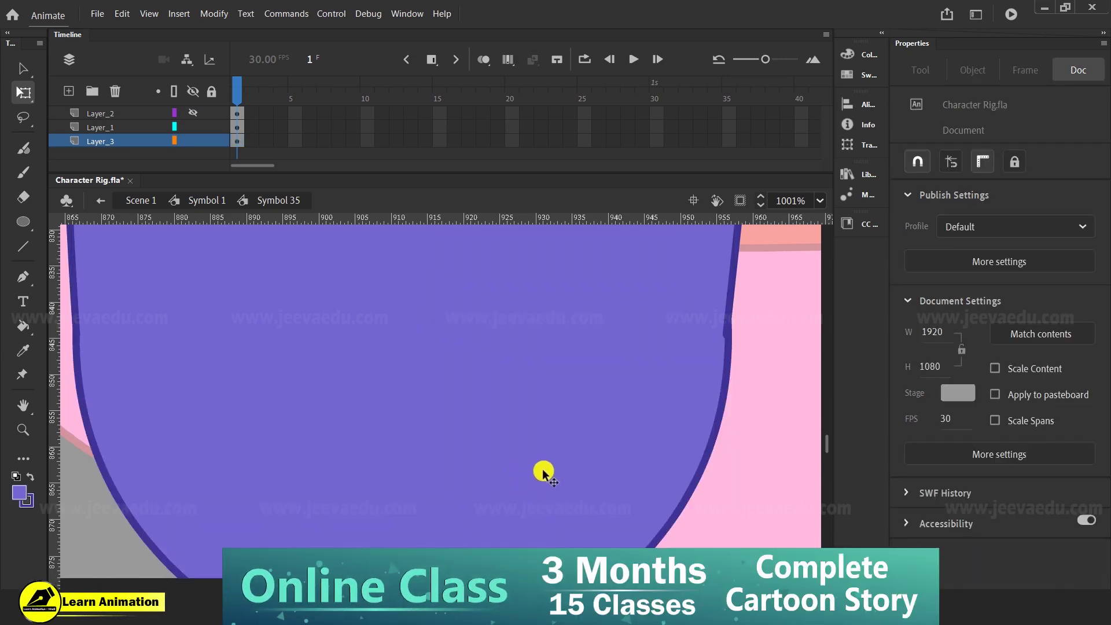
# - Nudge the whole knee circle slightly upward so its outline meets the upper leg's side strokes
pyautogui.click(544, 473)
pyautogui.click(767, 461)
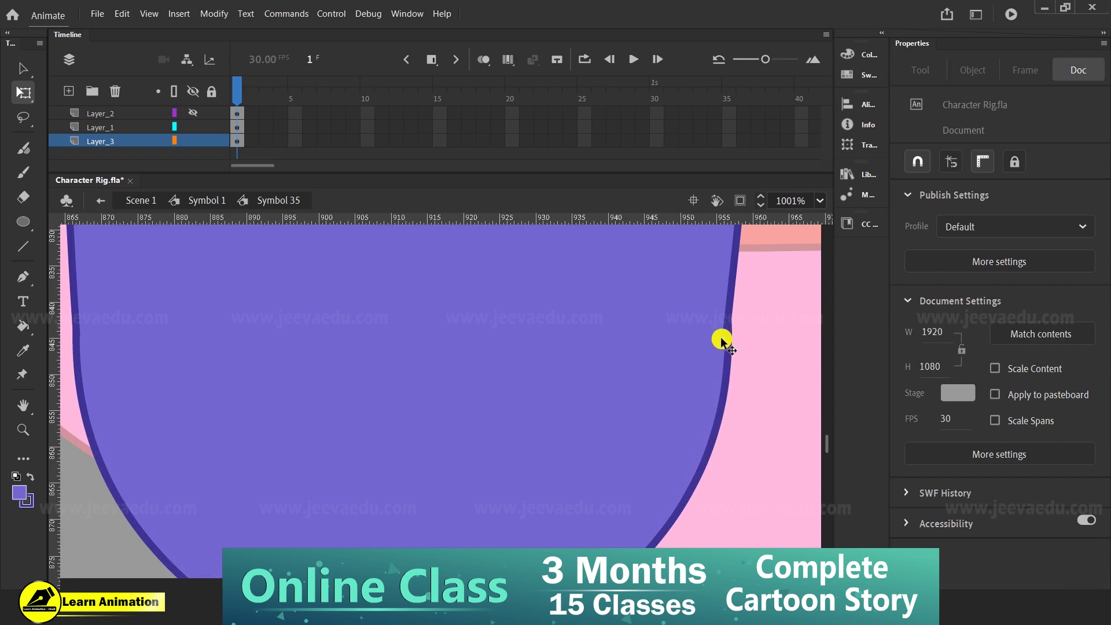
pyautogui.click(558, 465)
pyautogui.doubleClick(558, 467)
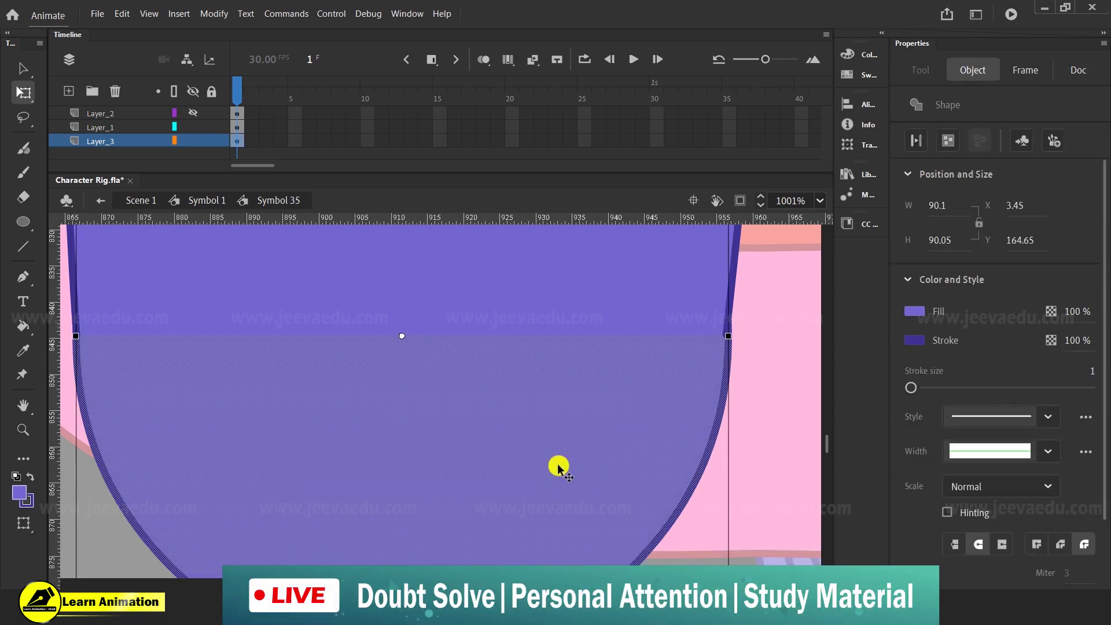
pyautogui.press('Up')
pyautogui.press('Up')
pyautogui.press('Up')
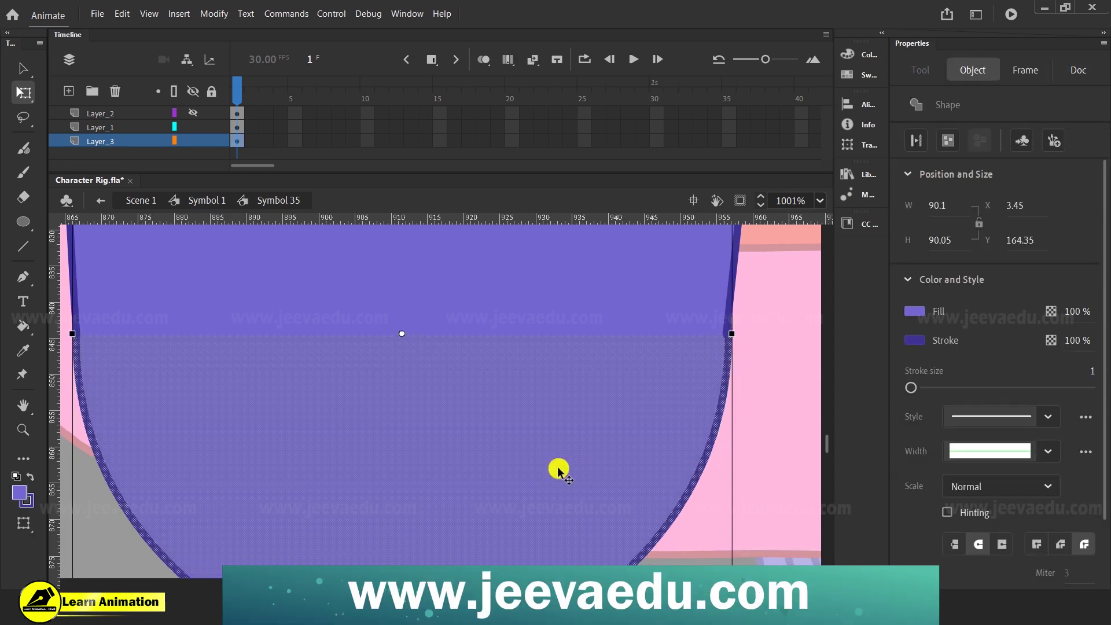
# - Convert the knee circle into a graphic symbol and show the hidden lower leg layer again
pyautogui.press('F8')
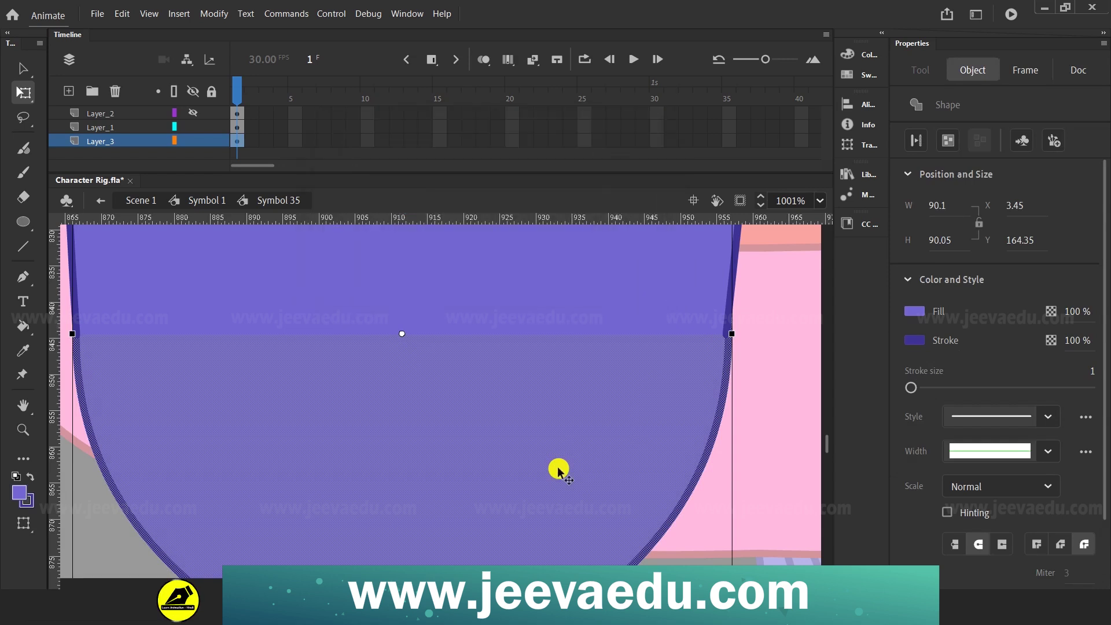
pyautogui.press('Return')
pyautogui.press('z')
pyautogui.keyDown('alt'); pyautogui.click(457, 443); pyautogui.keyUp('alt')
pyautogui.click(193, 113)
# - Move the lower leg symbol's pivot point up to the centre of the knee circle
pyautogui.click(666, 457)
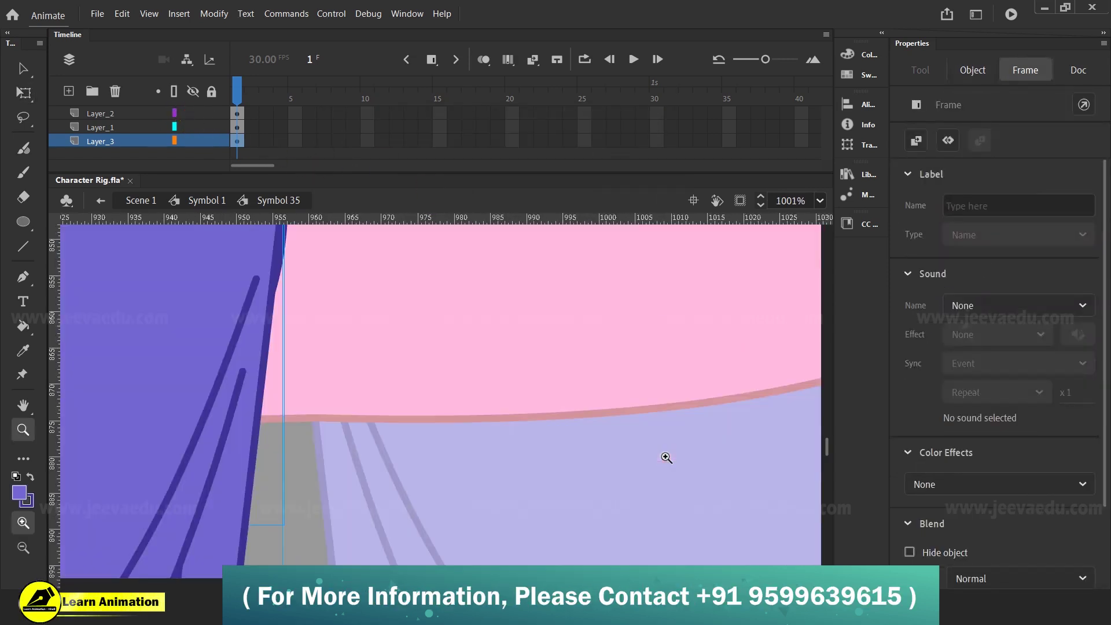
pyautogui.keyDown('alt'); pyautogui.click(390, 403); pyautogui.keyUp('alt')
pyautogui.keyDown('alt'); pyautogui.click(390, 403); pyautogui.keyUp('alt')
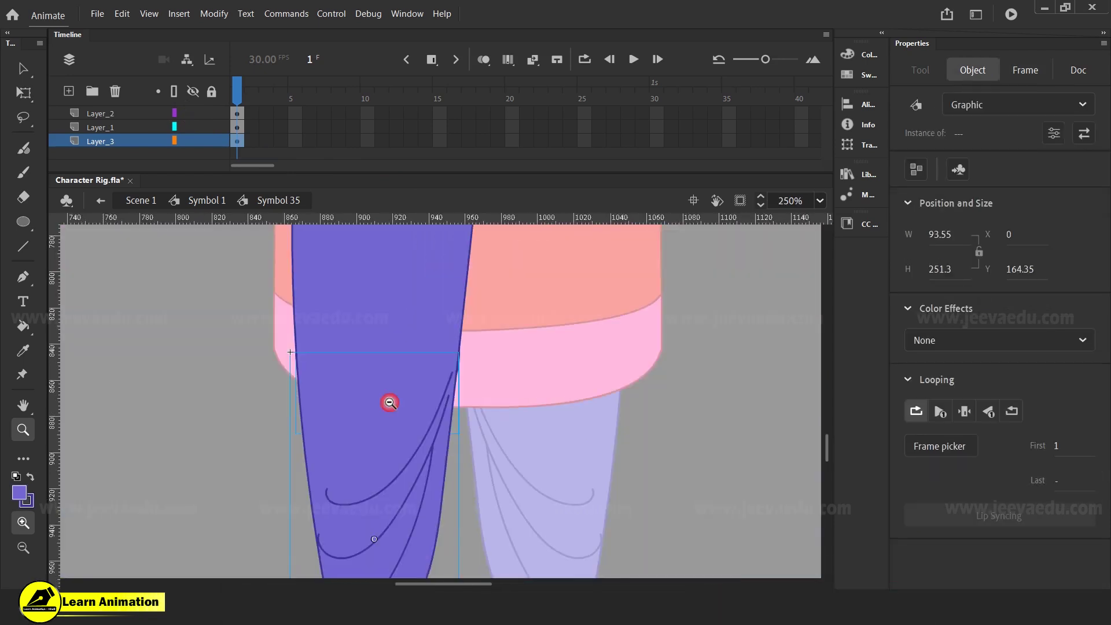
pyautogui.press('v')
pyautogui.click(373, 405)
pyautogui.press('q')
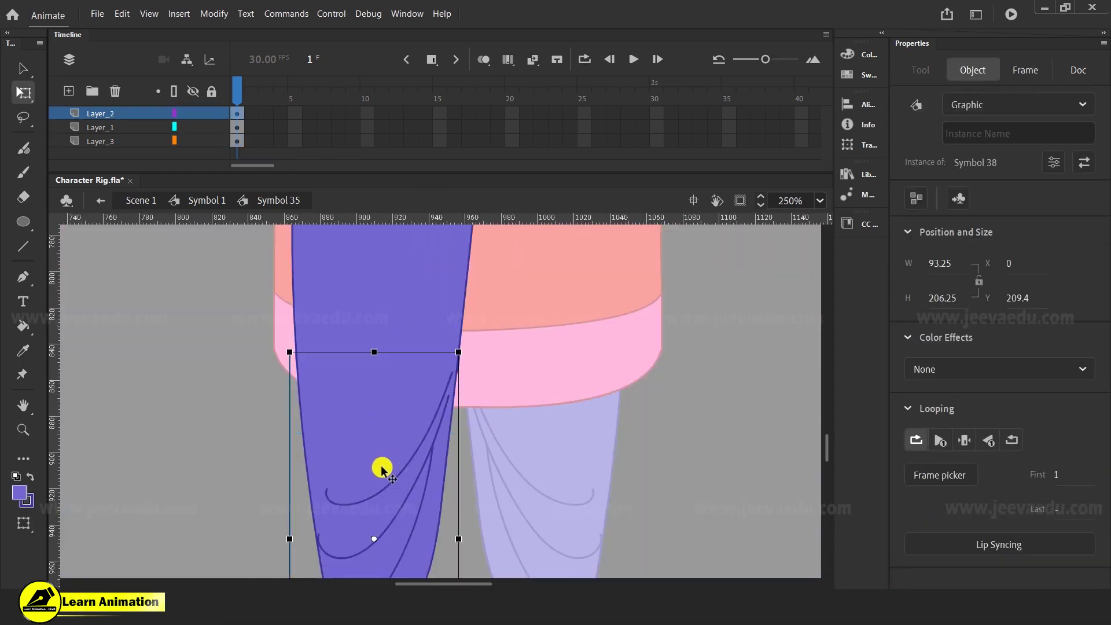
pyautogui.moveTo(372, 536); pyautogui.dragTo(383, 375)
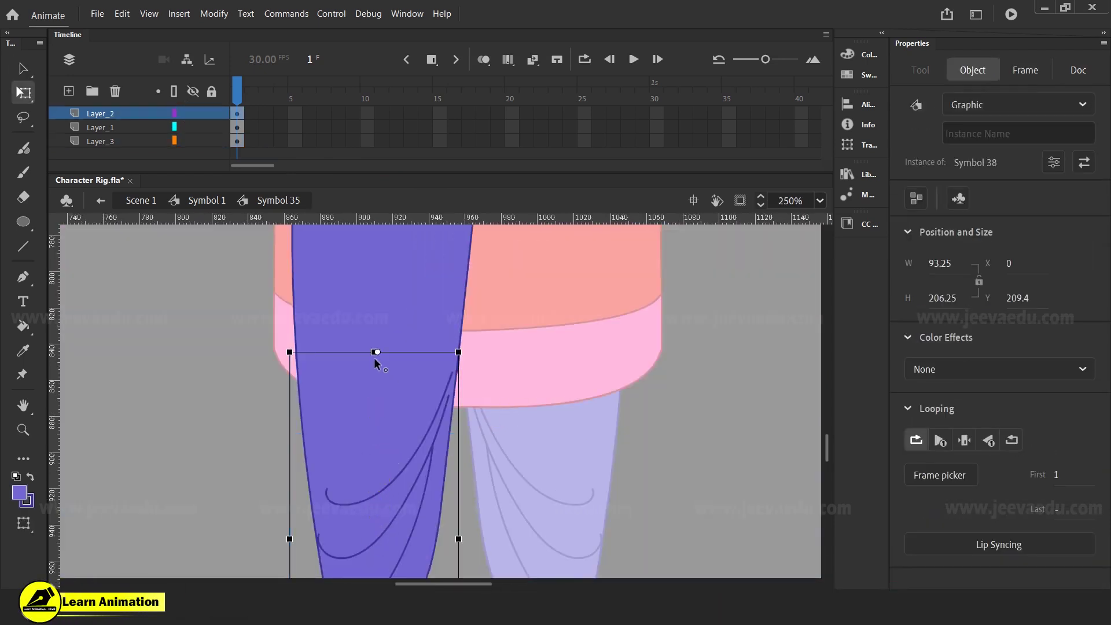
# - Hide the upper leg layer temporarily to check how the knee circle lines up with the lower leg symbol
pyautogui.click(194, 127)
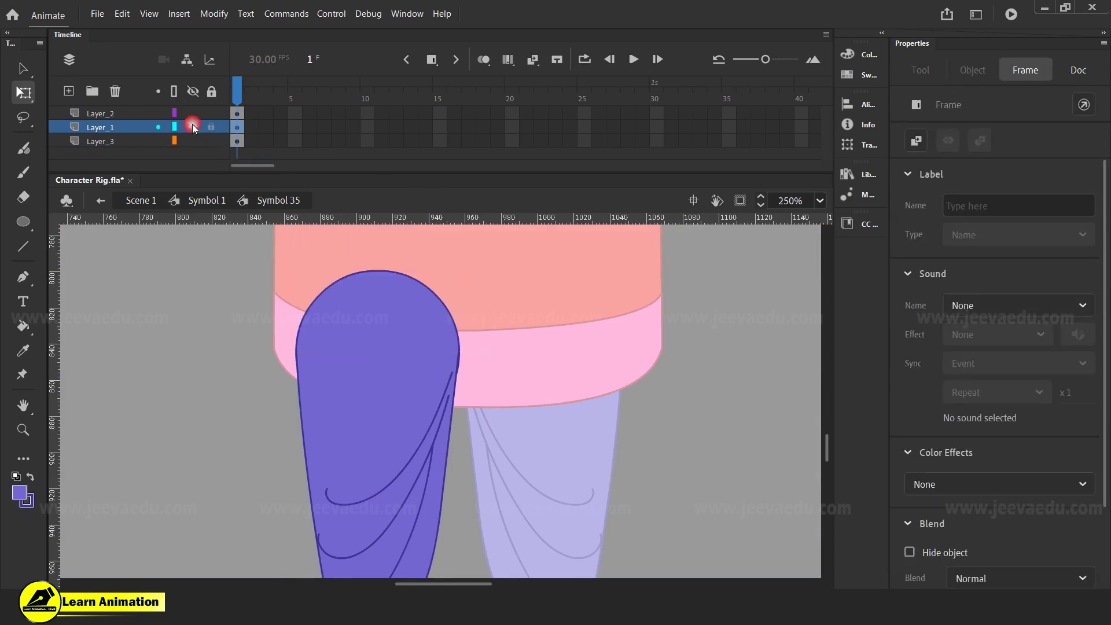
pyautogui.click(342, 329)
pyautogui.click(370, 473)
pyautogui.click(373, 310)
pyautogui.click(386, 422)
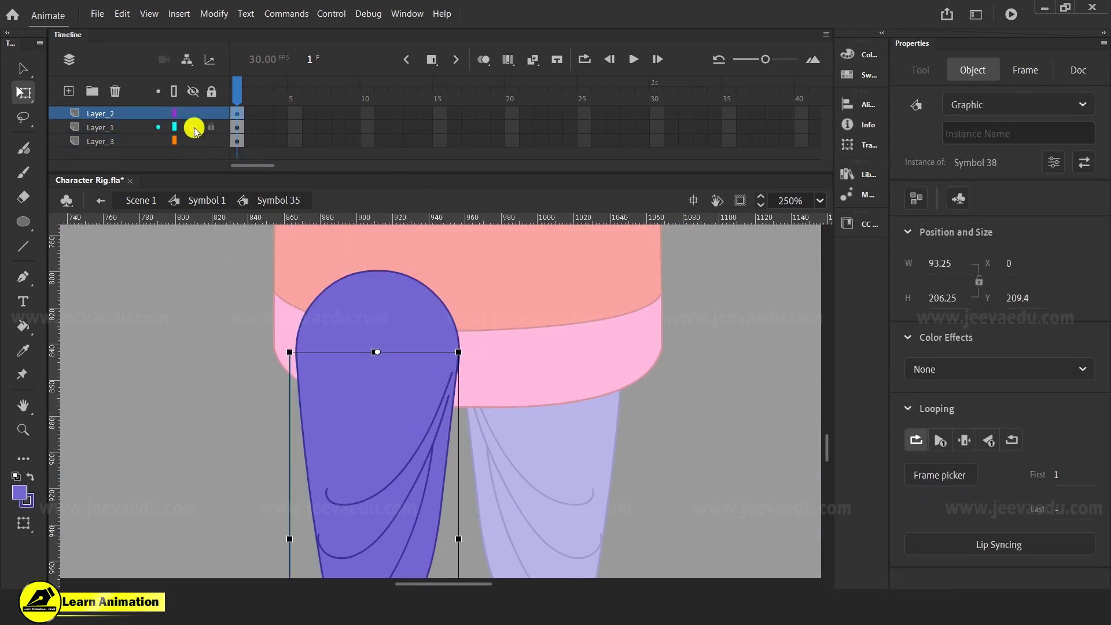
pyautogui.click(193, 127)
pyautogui.click(398, 429)
# - Test the knee joint by rotating the lower leg about its pivot, inspect the bend and undo the rotation
pyautogui.press('z')
pyautogui.keyDown('alt'); pyautogui.click(405, 444); pyautogui.keyUp('alt')
pyautogui.keyDown('alt'); pyautogui.click(406, 443); pyautogui.keyUp('alt')
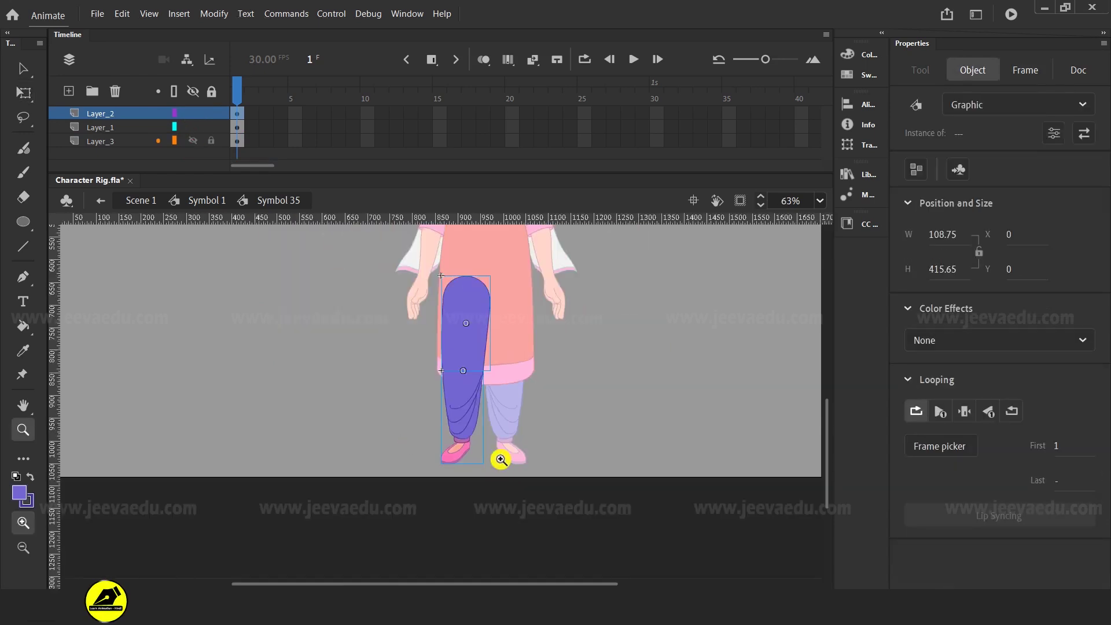
pyautogui.press('v')
pyautogui.click(471, 410)
pyautogui.press('q')
pyautogui.moveTo(490, 475); pyautogui.dragTo(510, 458)
pyautogui.press('z')
pyautogui.click(462, 385)
pyautogui.click(455, 386)
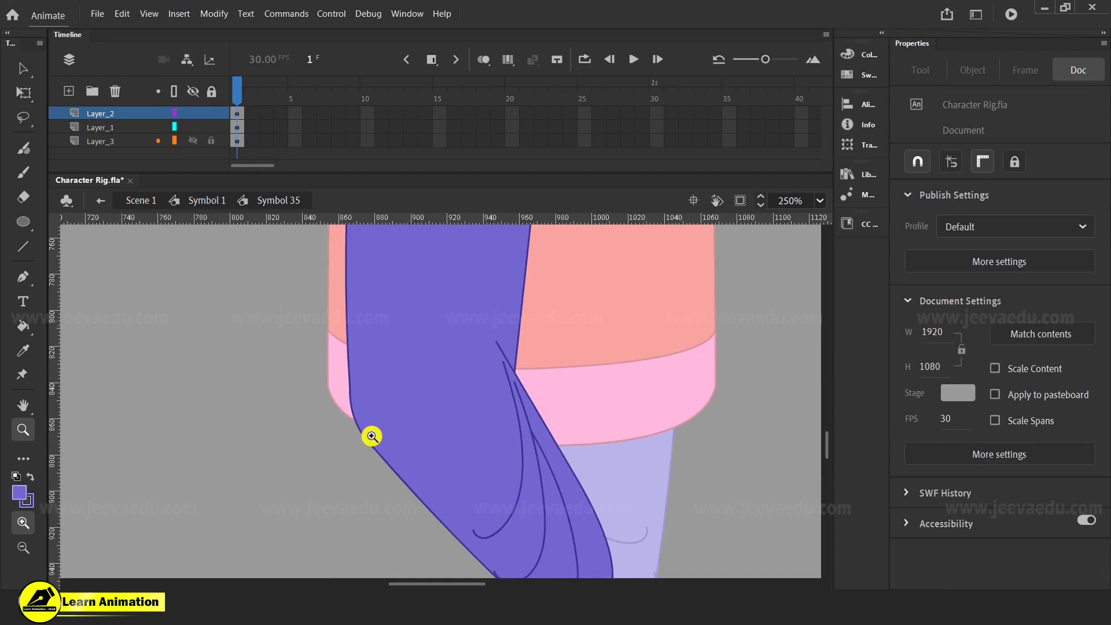
pyautogui.hotkey('ctrl', 'z')
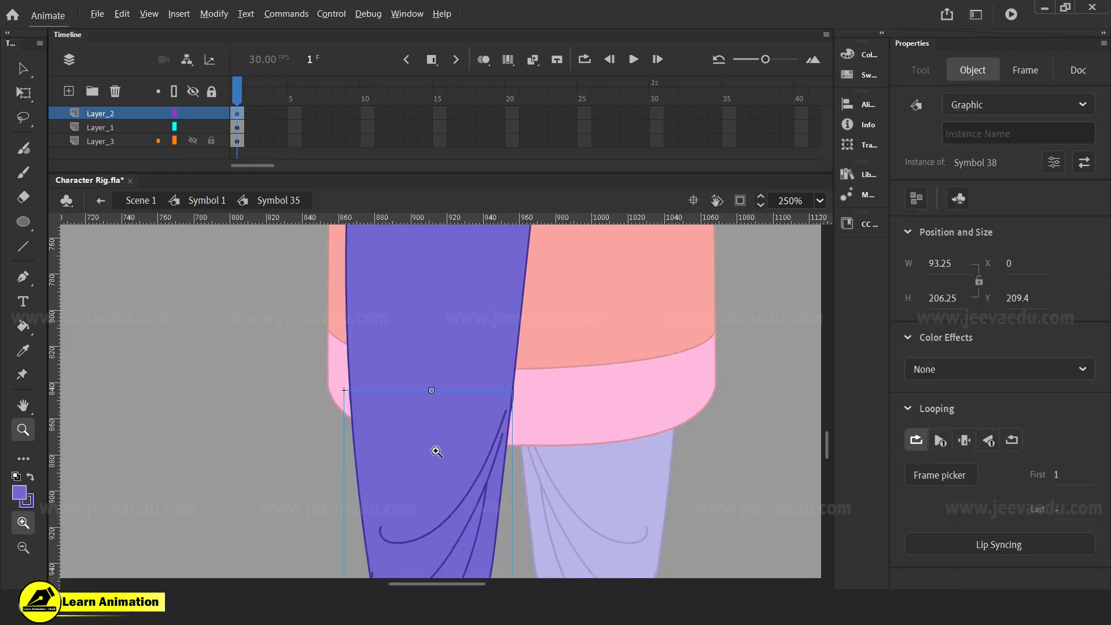
# - Extend all three layers of the leg symbol with additional frames beyond the first one
pyautogui.keyDown('alt'); pyautogui.click(437, 452); pyautogui.keyUp('alt')
pyautogui.keyDown('alt'); pyautogui.click(451, 425); pyautogui.keyUp('alt')
pyautogui.moveTo(317, 115); pyautogui.dragTo(488, 177)
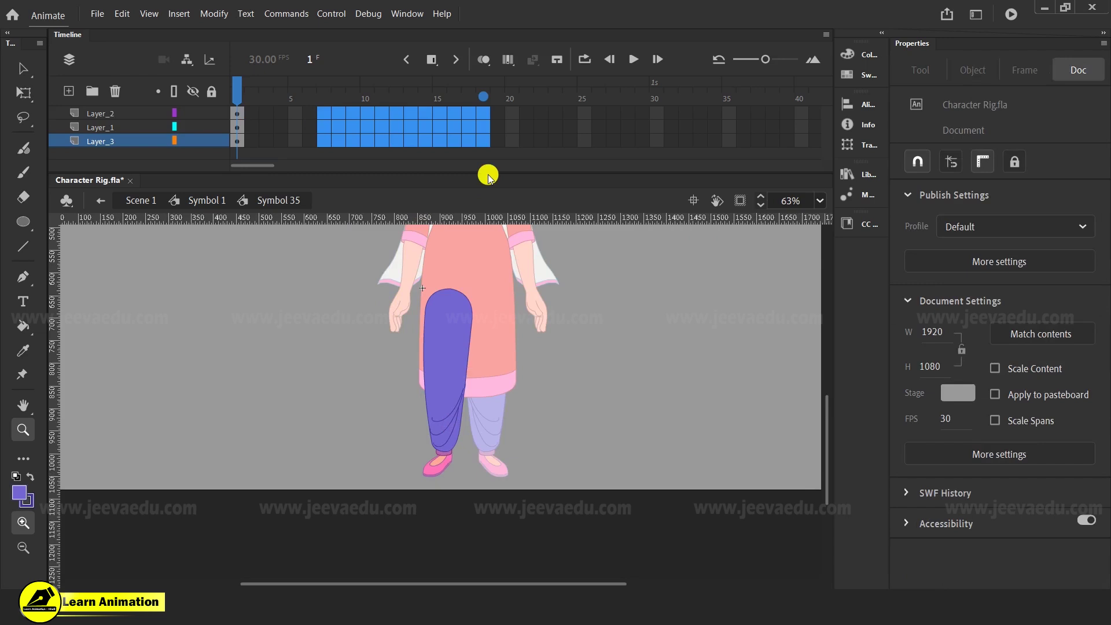
pyautogui.press('F5')
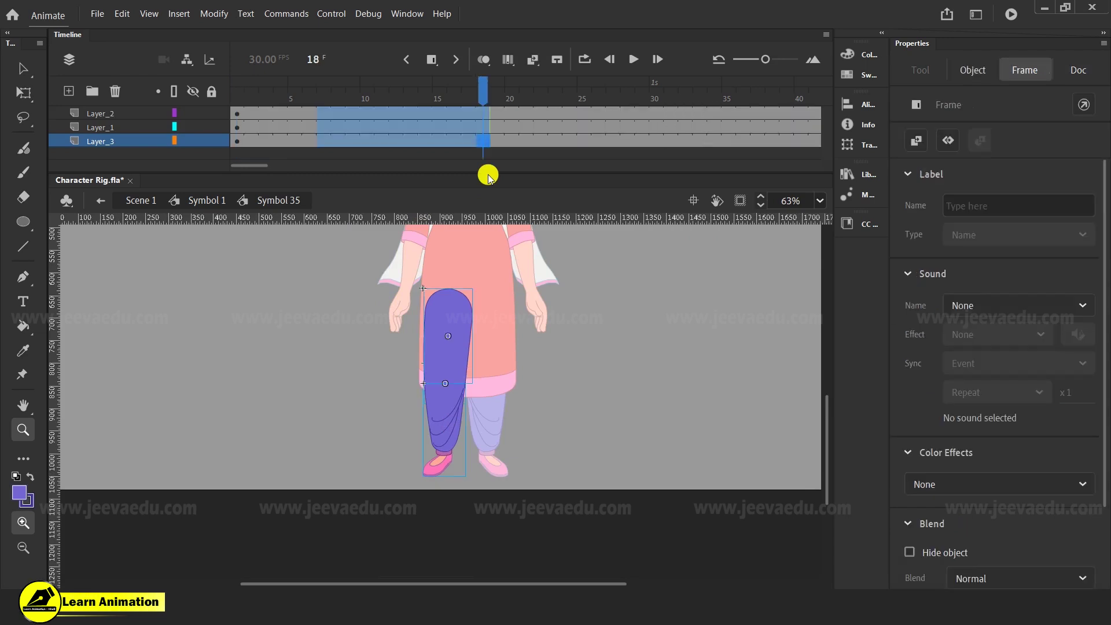
# - Inside the lower leg symbol, cut the shoe out and paste it in place on a new layer
pyautogui.press('v')
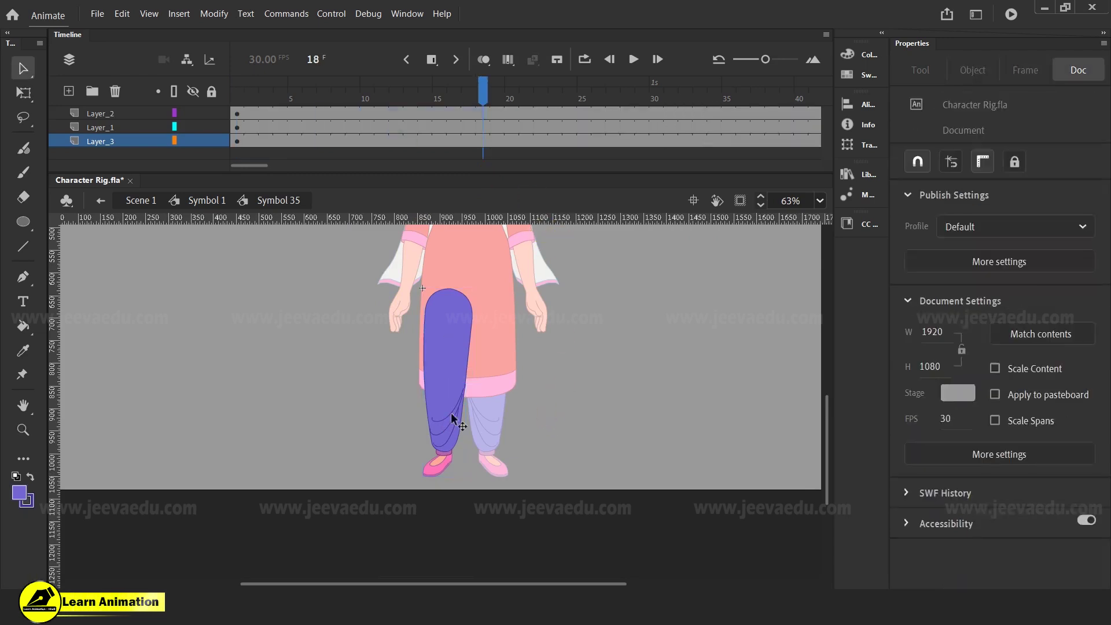
pyautogui.click(450, 412)
pyautogui.doubleClick(452, 437)
pyautogui.click(463, 475)
pyautogui.click(440, 464)
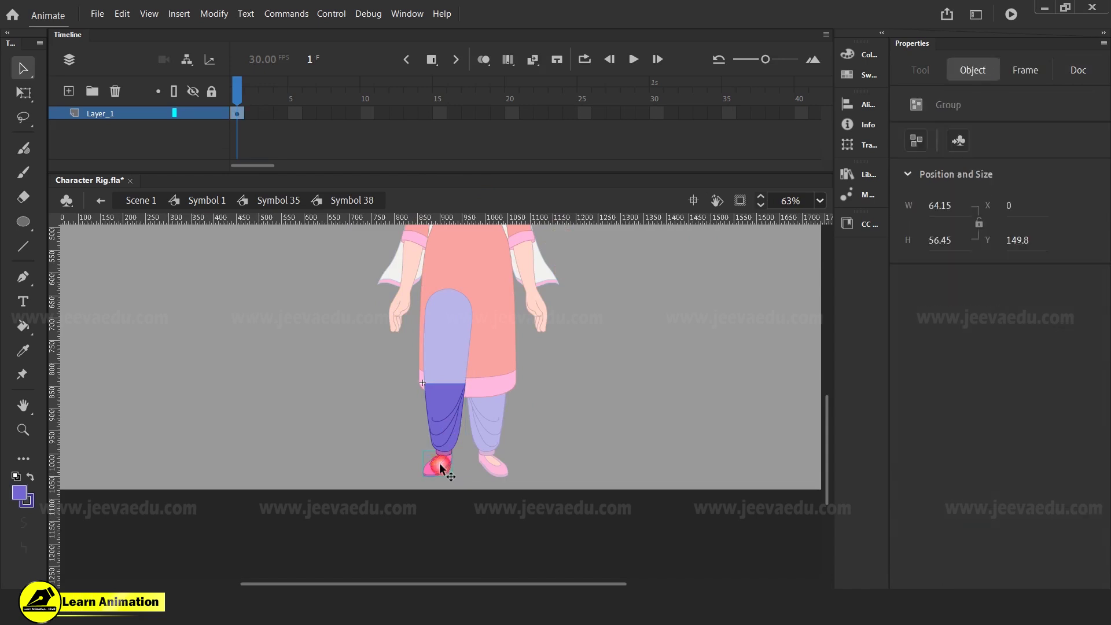
pyautogui.hotkey('ctrl', 'x')
pyautogui.click(68, 91)
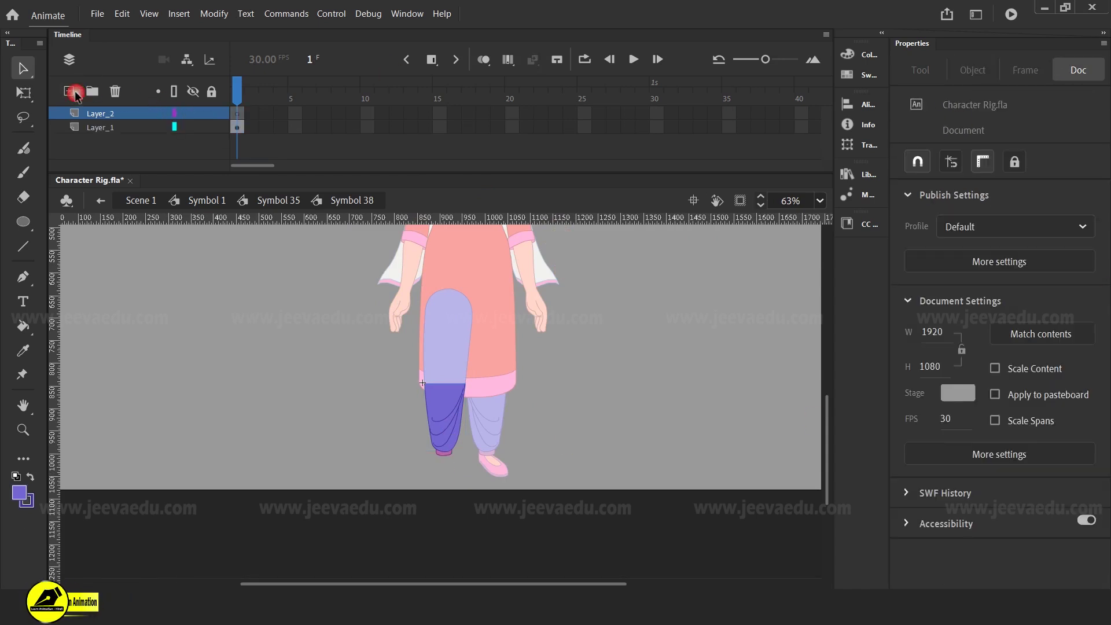
pyautogui.rightClick(174, 308)
pyautogui.click(224, 358)
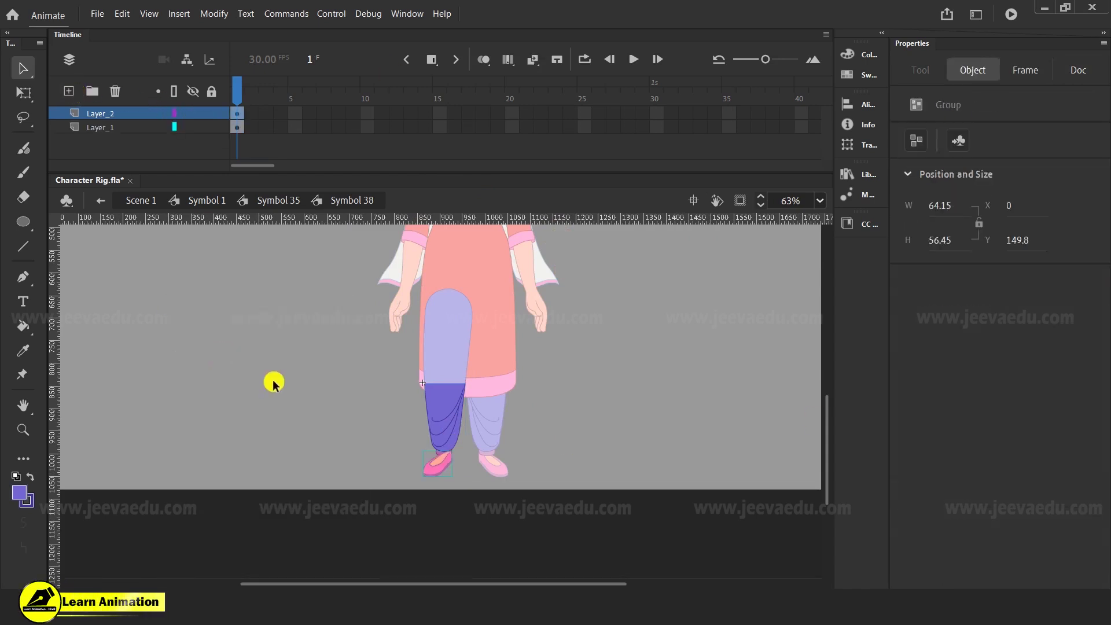
# - Place the shoe's layer beneath the lower leg layer and convert the shoe into a graphic symbol
pyautogui.press('z')
pyautogui.click(438, 467)
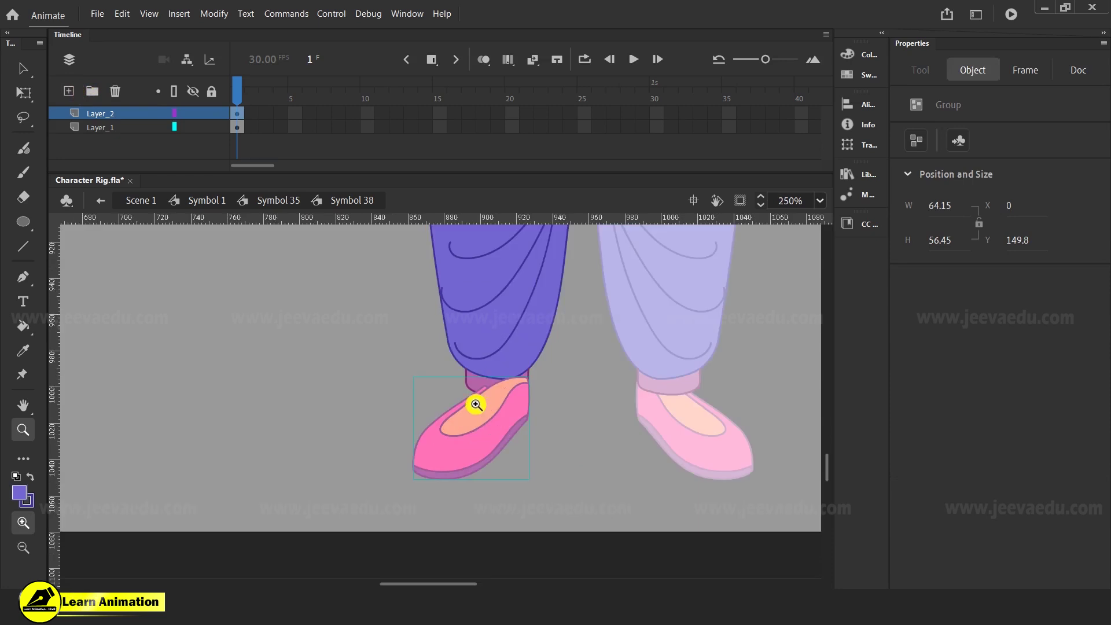
pyautogui.moveTo(136, 114); pyautogui.dragTo(137, 142)
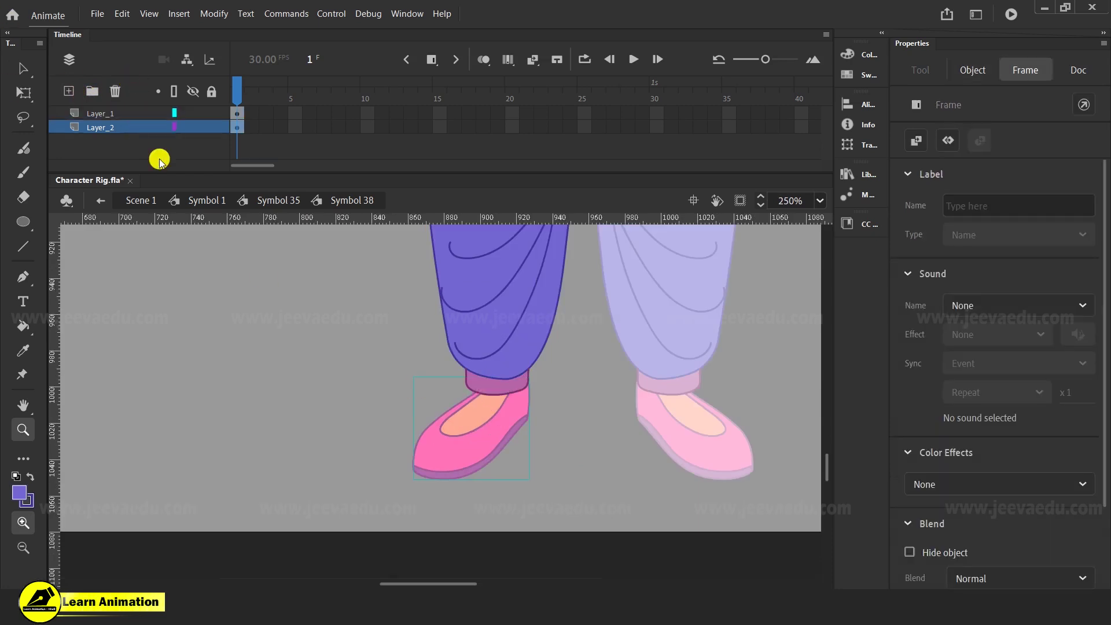
pyautogui.press('F8')
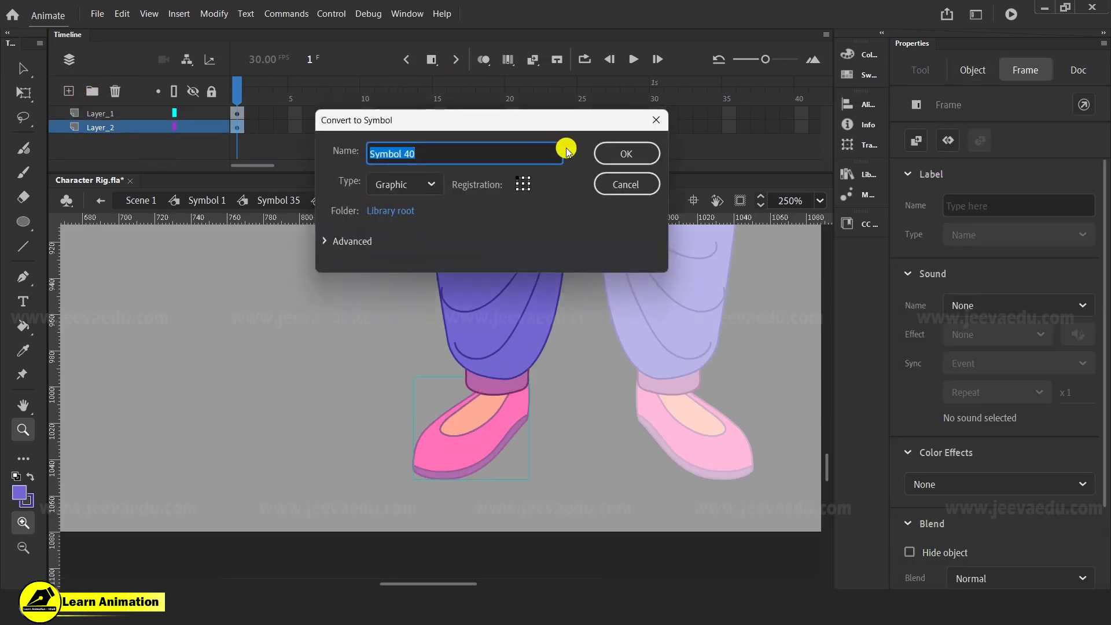
pyautogui.click(617, 152)
# - Move the shoe symbol's pivot point up to the ankle, within the cuff of the trouser leg
pyautogui.press('q')
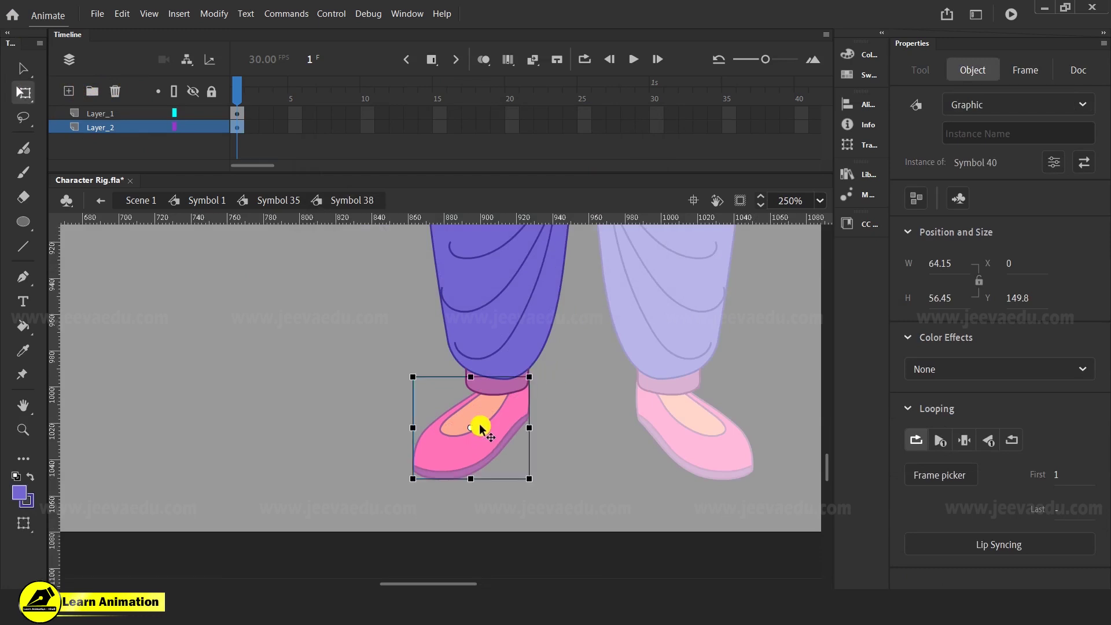
pyautogui.moveTo(474, 426); pyautogui.dragTo(497, 380)
pyautogui.moveTo(398, 496)
pyautogui.mouseDown()
pyautogui.moveTo(406, 472)
pyautogui.moveTo(412, 496)
pyautogui.moveTo(414, 484)
pyautogui.mouseUp()
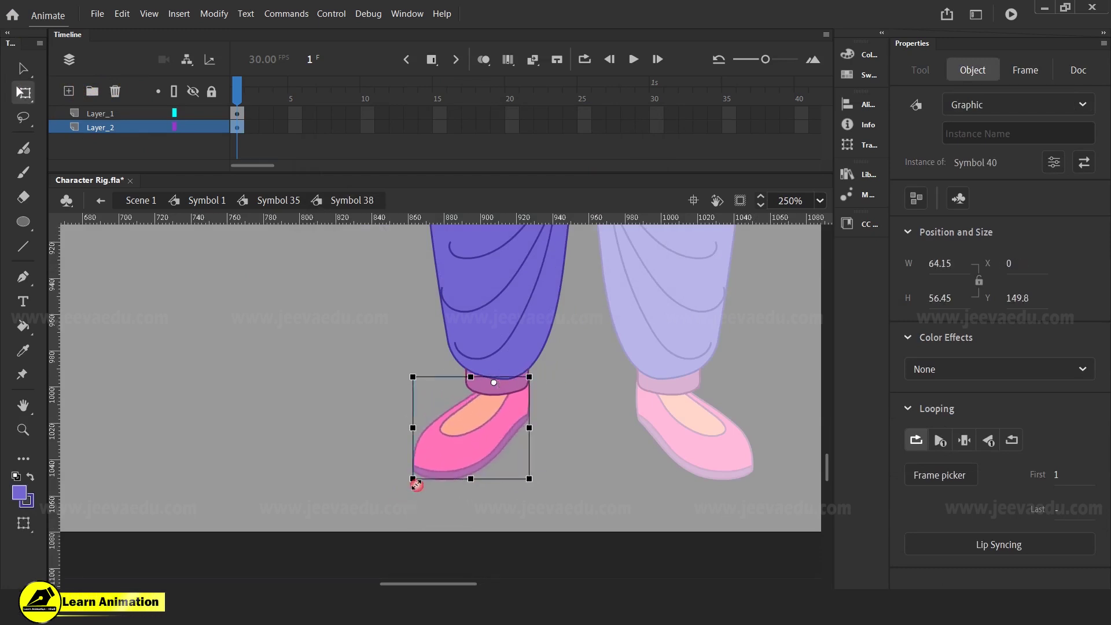
pyautogui.press('z')
pyautogui.click(492, 400)
pyautogui.click(492, 400)
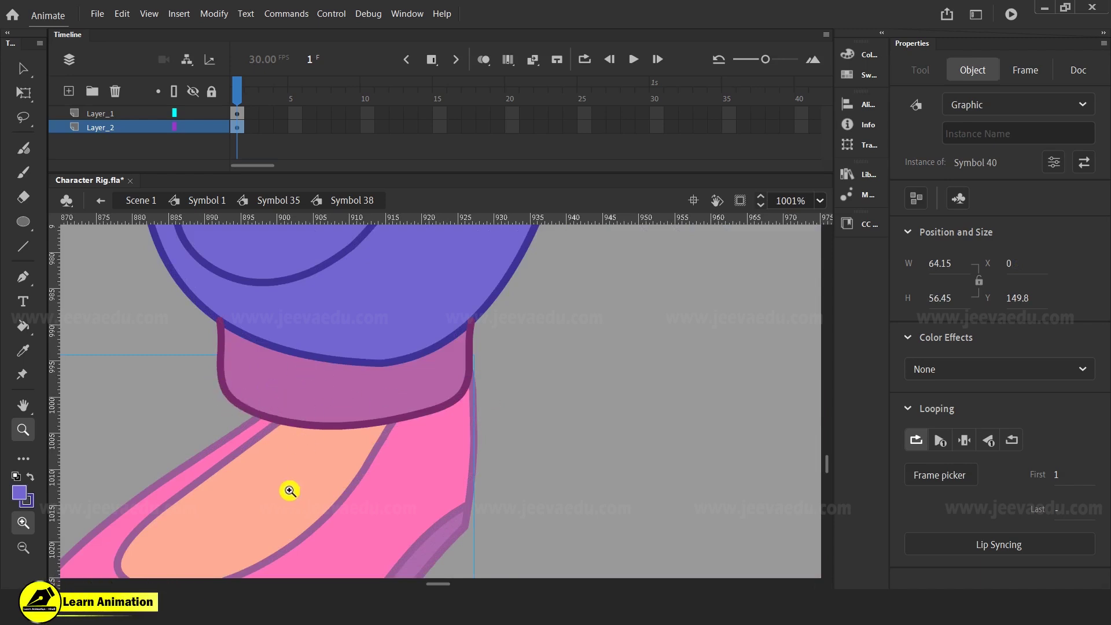
# - Extend both the lower leg layer and the shoe layer with additional frames
pyautogui.keyDown('alt'); pyautogui.click(387, 434); pyautogui.keyUp('alt')
pyautogui.keyDown('alt'); pyautogui.click(387, 434); pyautogui.keyUp('alt')
pyautogui.click(475, 428)
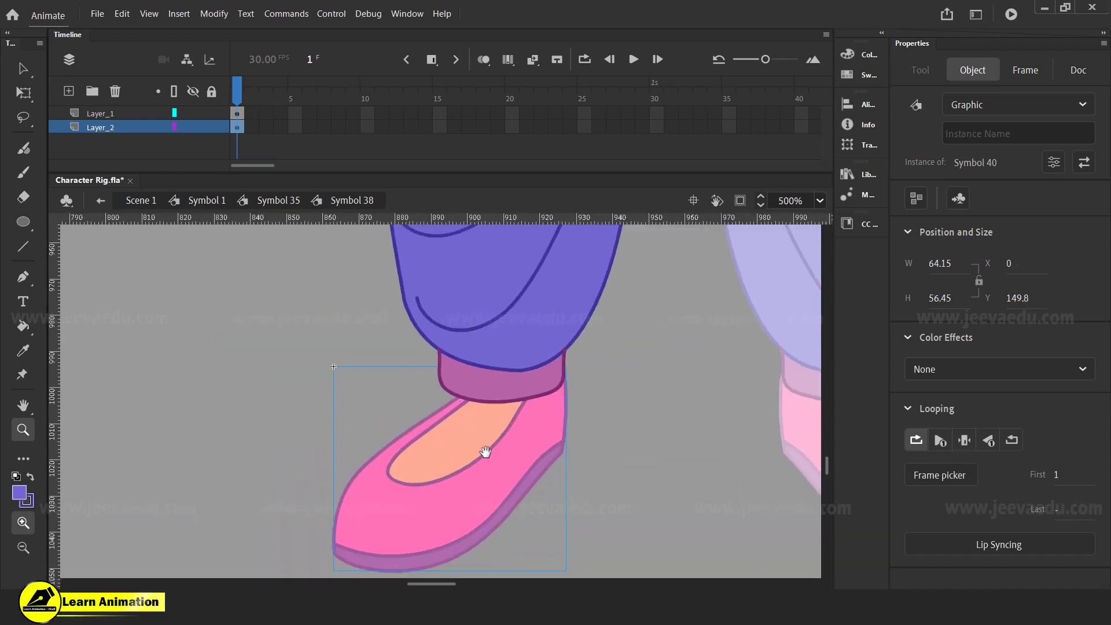
pyautogui.moveTo(349, 119); pyautogui.dragTo(543, 166)
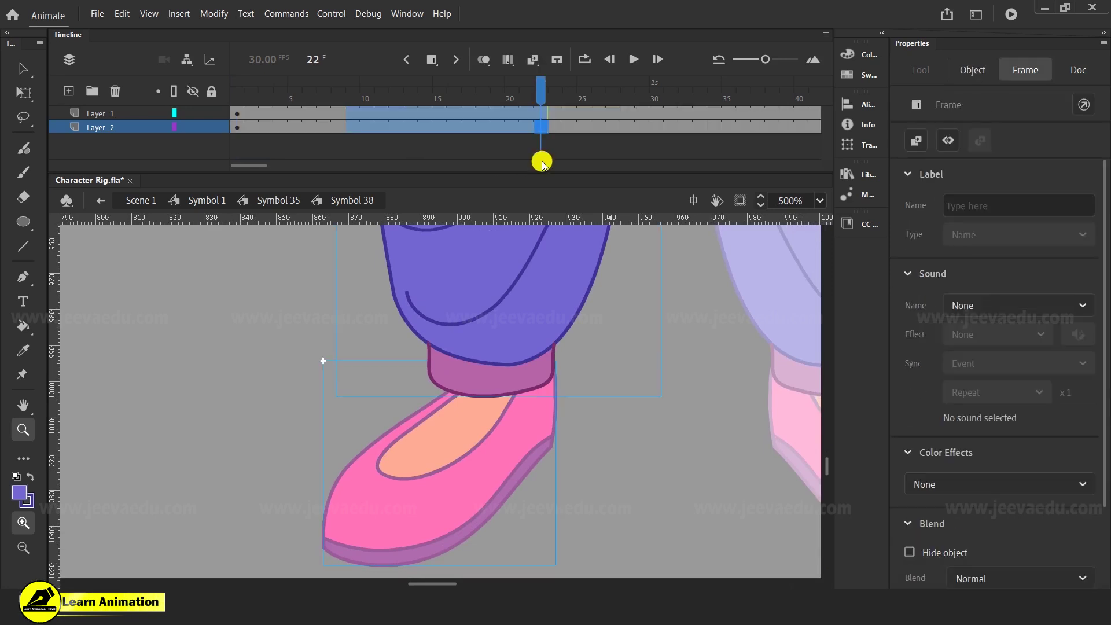
# - Inside the shoe symbol, convert the shoe artwork into a nested graphic symbol and set its looping to single frame
pyautogui.press('v')
pyautogui.click(631, 414)
pyautogui.click(453, 474)
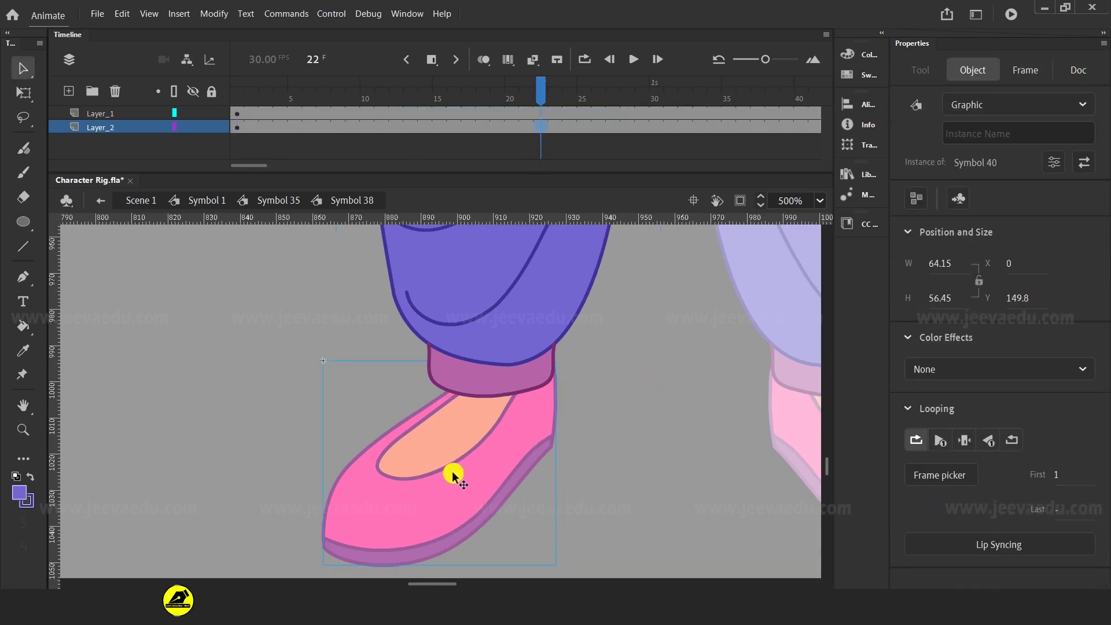
pyautogui.moveTo(517, 475); pyautogui.dragTo(507, 455)
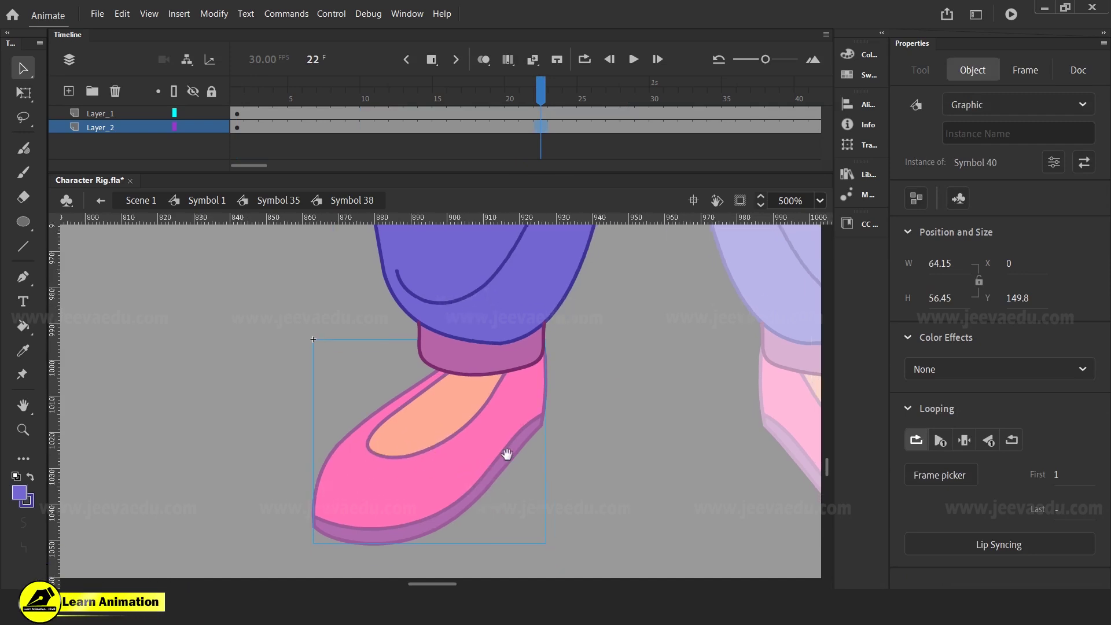
pyautogui.doubleClick(436, 467)
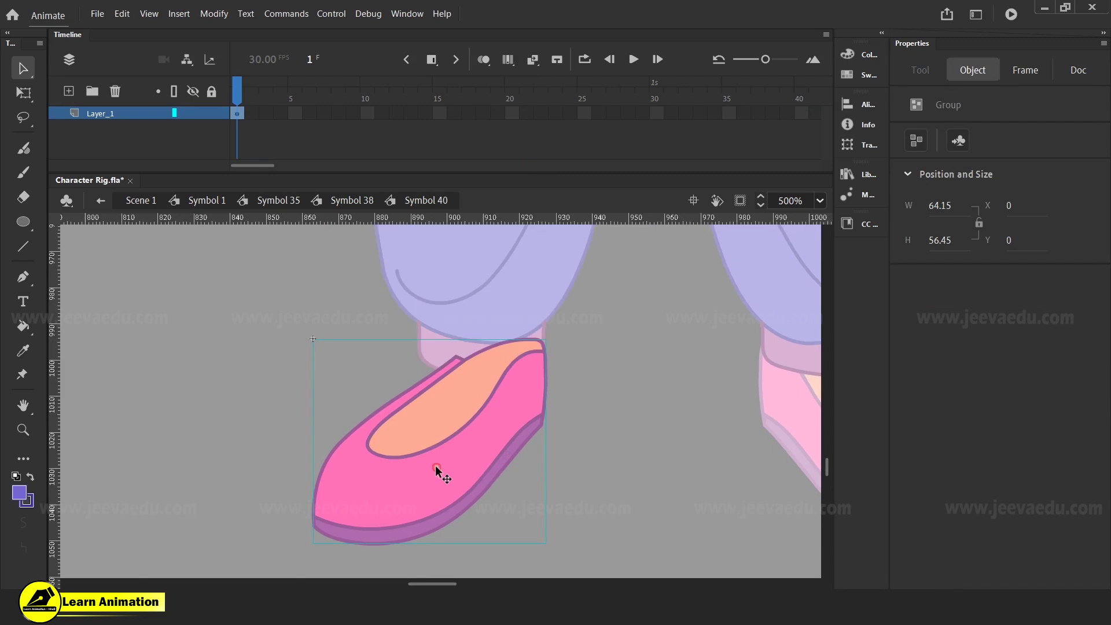
pyautogui.press('F8')
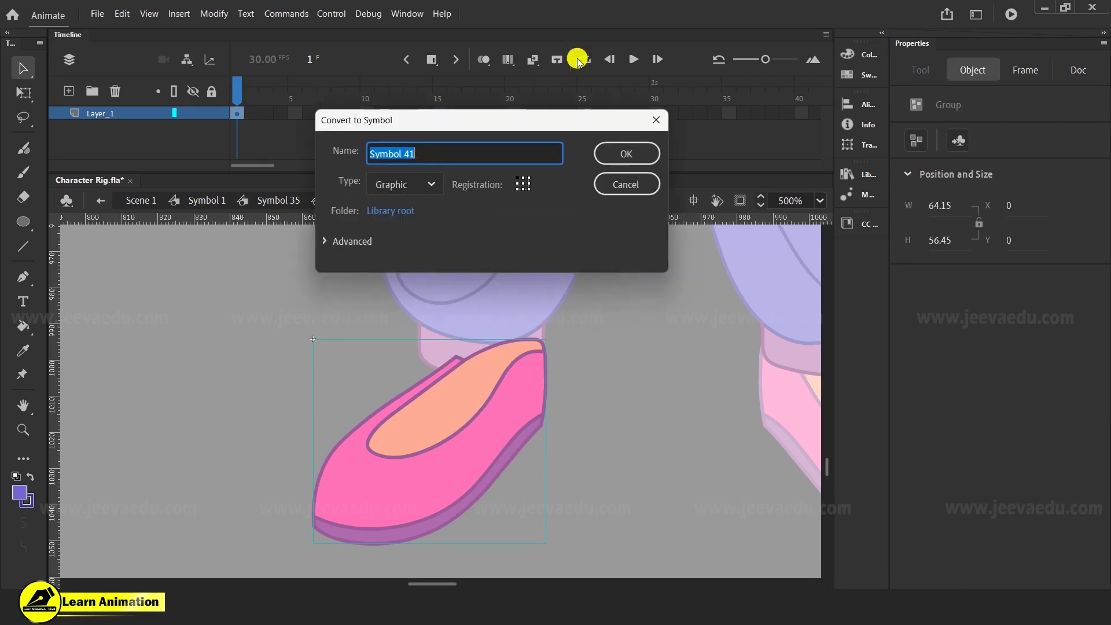
pyautogui.click(625, 154)
pyautogui.click(964, 440)
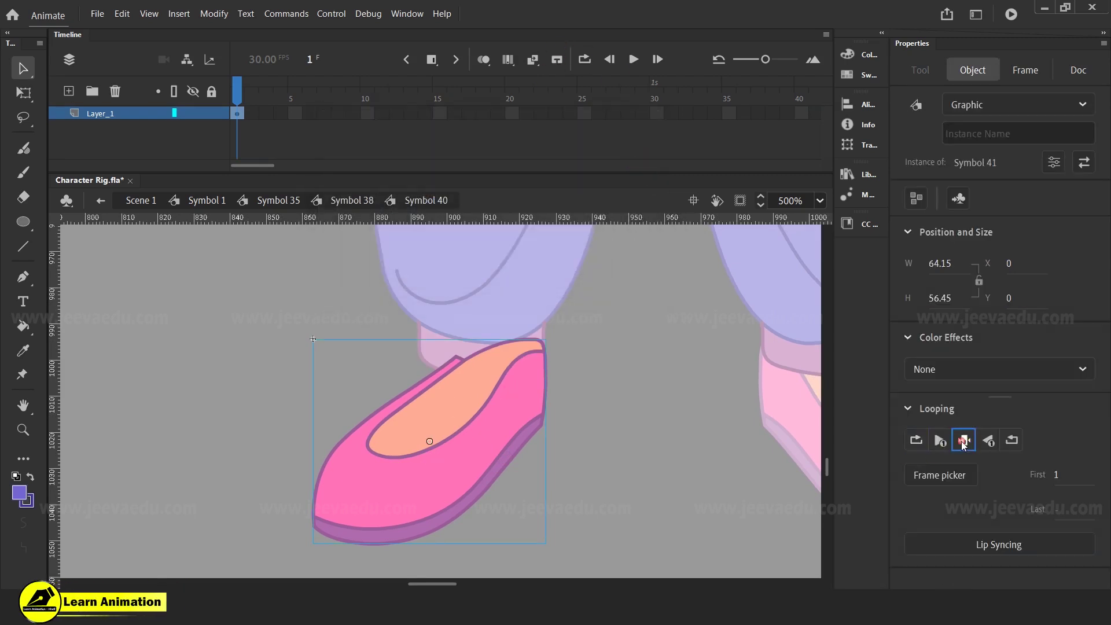
# - Extend the shoe symbol's only layer to frame 31
pyautogui.moveTo(349, 94); pyautogui.dragTo(673, 146)
pyautogui.click(681, 148)
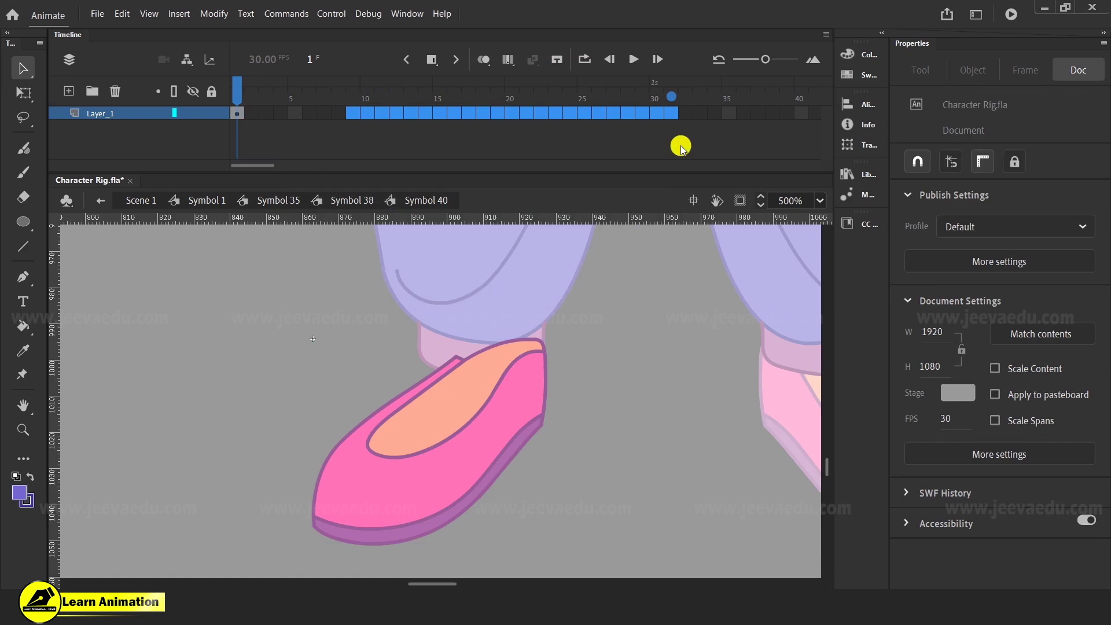
pyautogui.click(681, 147)
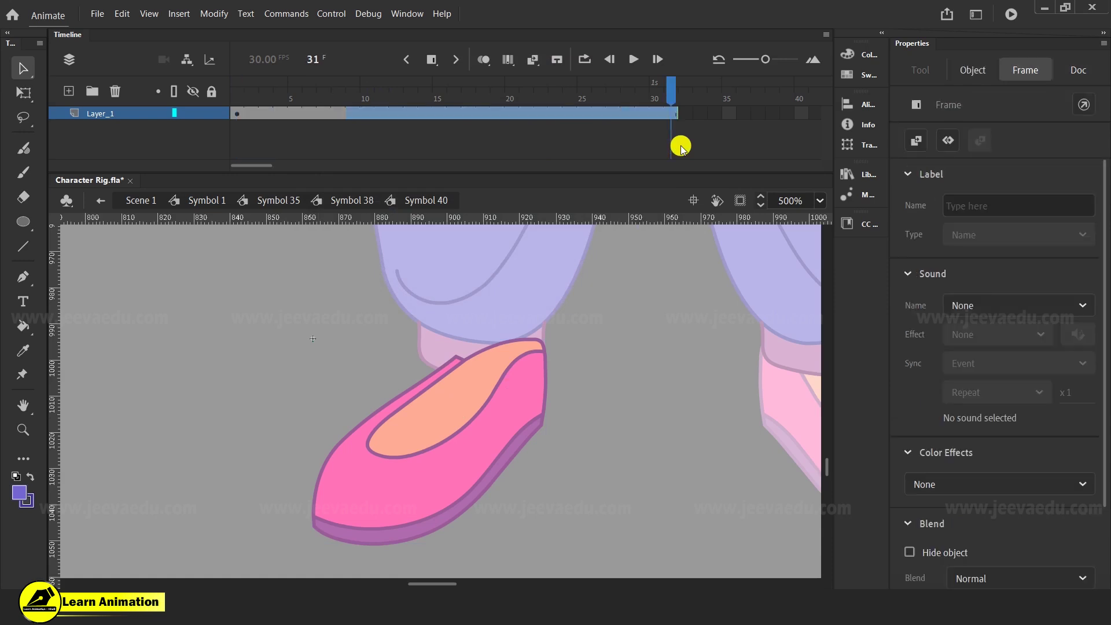
# - Exit the nested leg symbols to the whole-character symbol and return the playhead to frame 1
pyautogui.click(351, 200)
pyautogui.click(273, 198)
pyautogui.press('z')
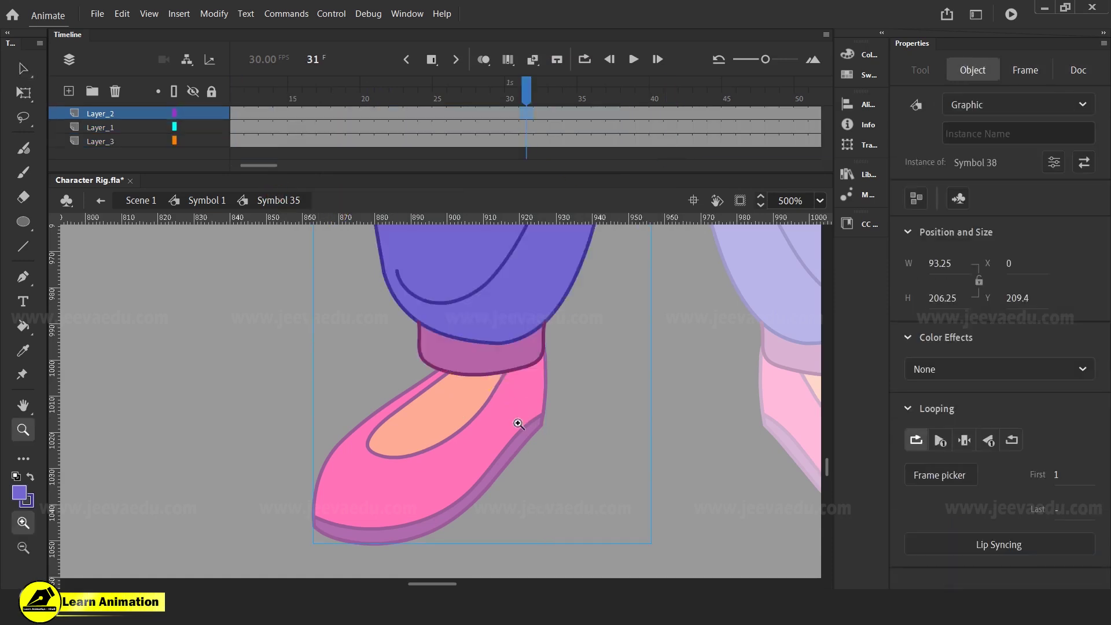
pyautogui.keyDown('alt'); pyautogui.click(512, 424); pyautogui.keyUp('alt')
pyautogui.keyDown('alt'); pyautogui.click(508, 427); pyautogui.keyUp('alt')
pyautogui.keyDown('alt'); pyautogui.click(502, 429); pyautogui.keyUp('alt')
pyautogui.moveTo(485, 375); pyautogui.dragTo(526, 437)
pyautogui.press('v')
pyautogui.doubleClick(574, 408)
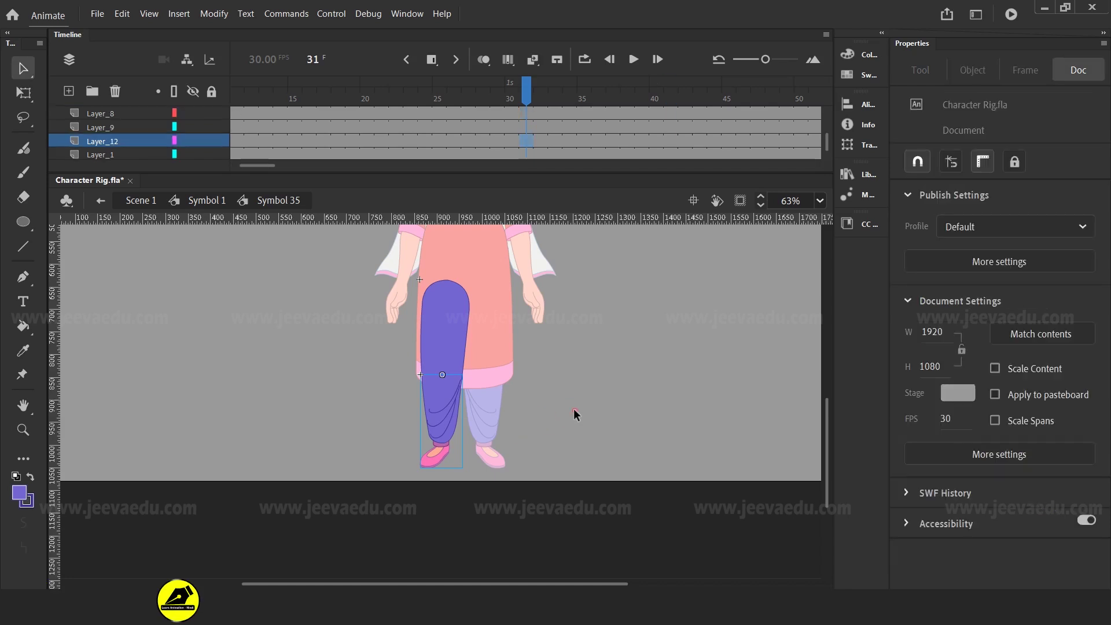
pyautogui.moveTo(525, 94); pyautogui.dragTo(237, 93)
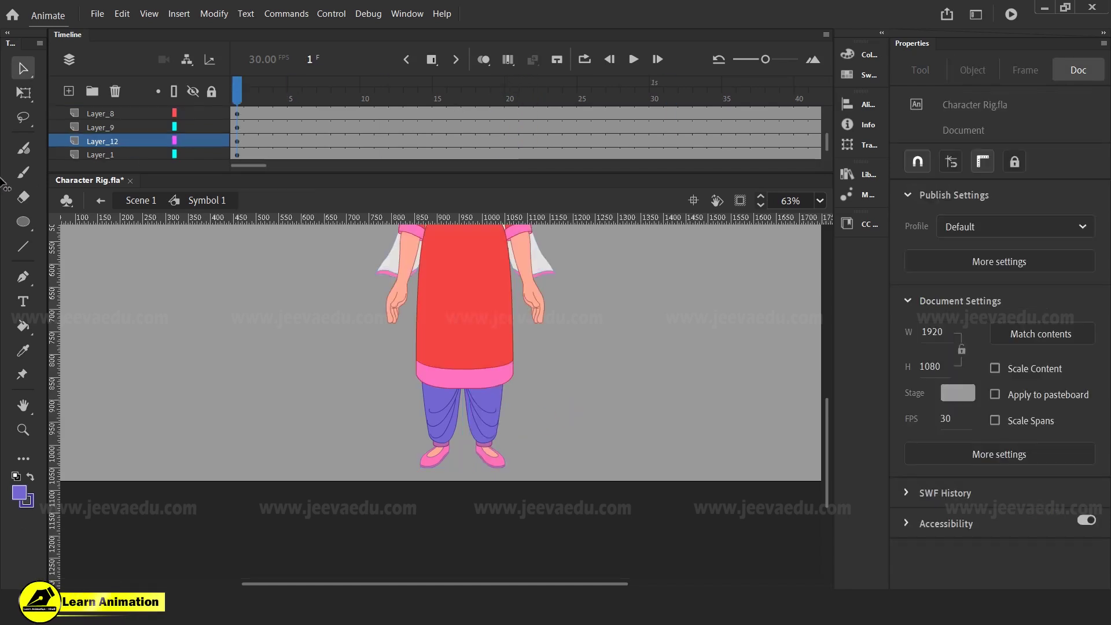
# - Reopen the leg symbol, test rotating the lower leg with its shoe about the knee pivot and undo the rotation
pyautogui.click(448, 456)
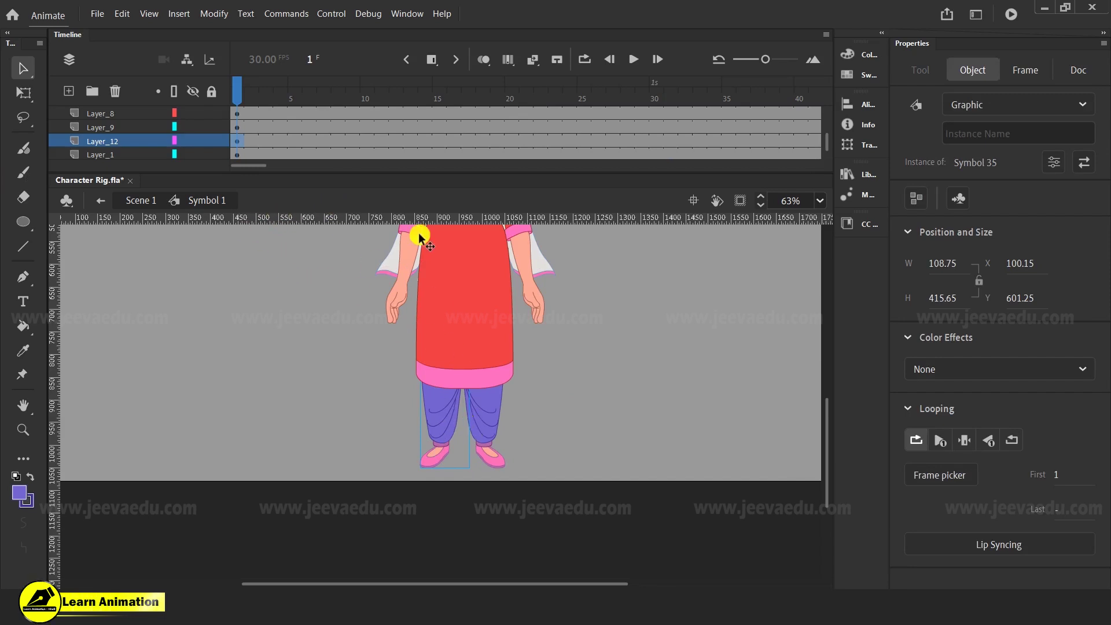
pyautogui.press('z')
pyautogui.click(466, 457)
pyautogui.press('v')
pyautogui.doubleClick(422, 442)
pyautogui.click(434, 446)
pyautogui.press('q')
pyautogui.hotkey('ctrl', 'z')
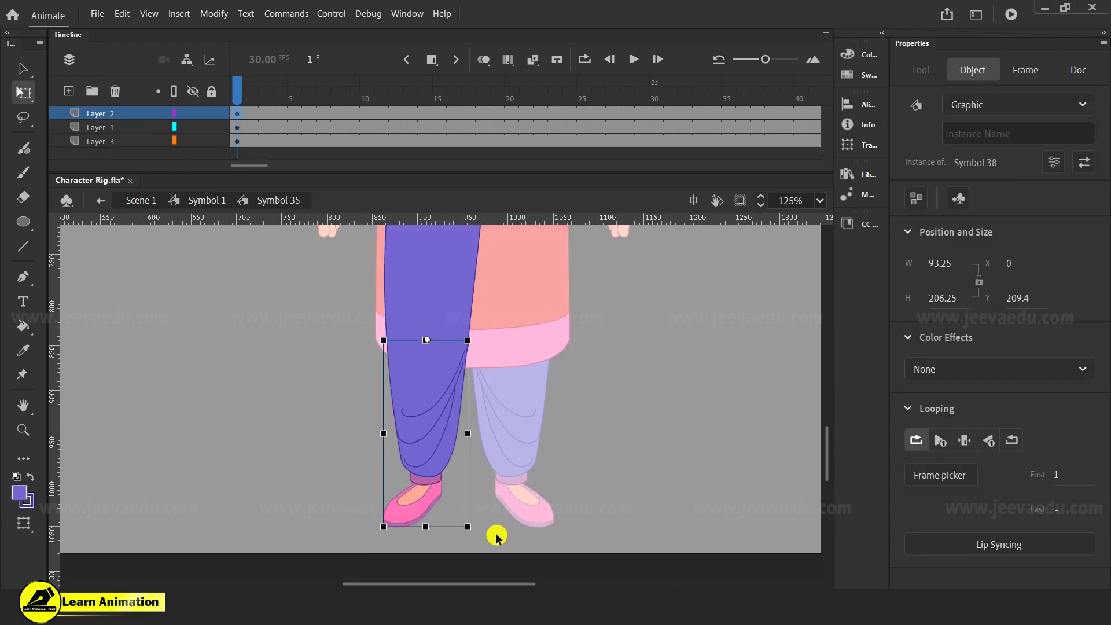
pyautogui.moveTo(476, 530); pyautogui.dragTo(566, 454)
pyautogui.hotkey('ctrl', 'z')
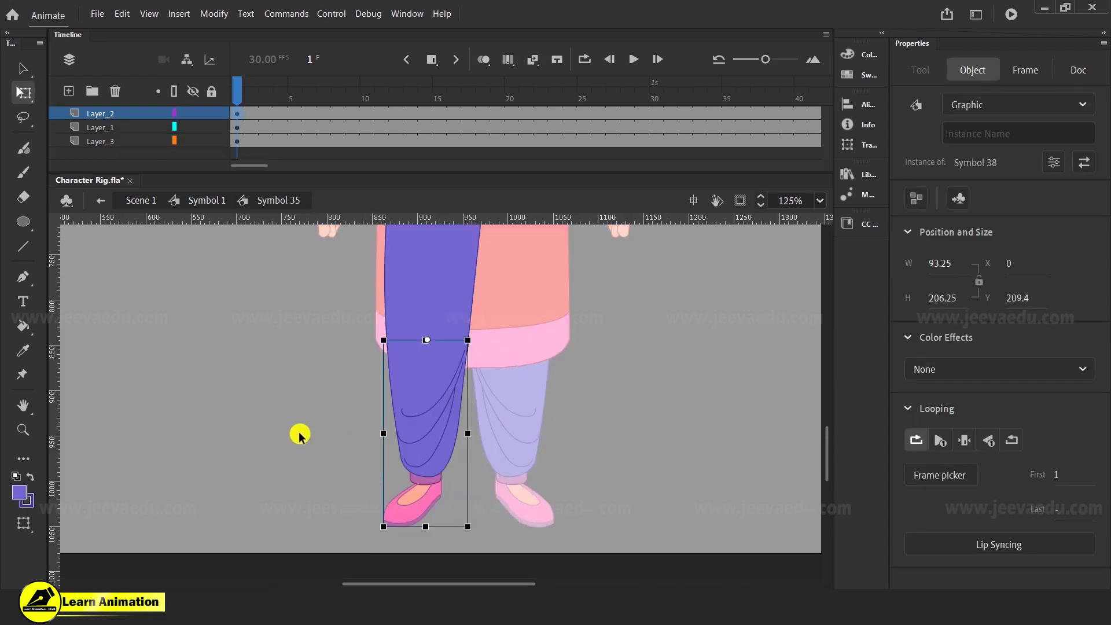
pyautogui.click(299, 434)
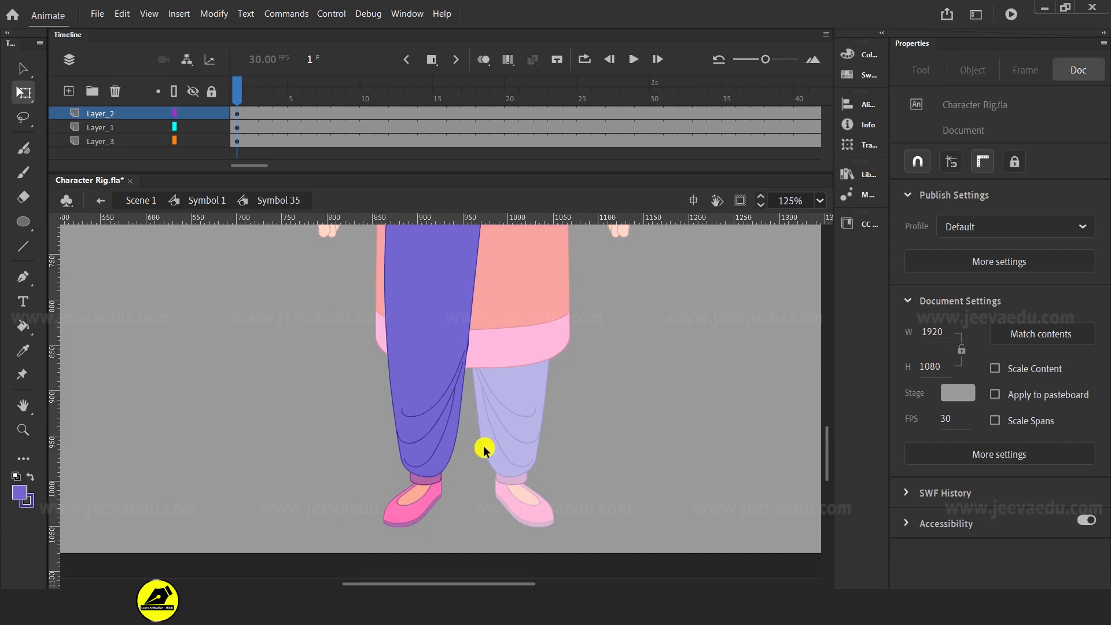
# - Return to the whole-character symbol and toggle the visibility of the right leg's layer to check what it holds
pyautogui.press('z')
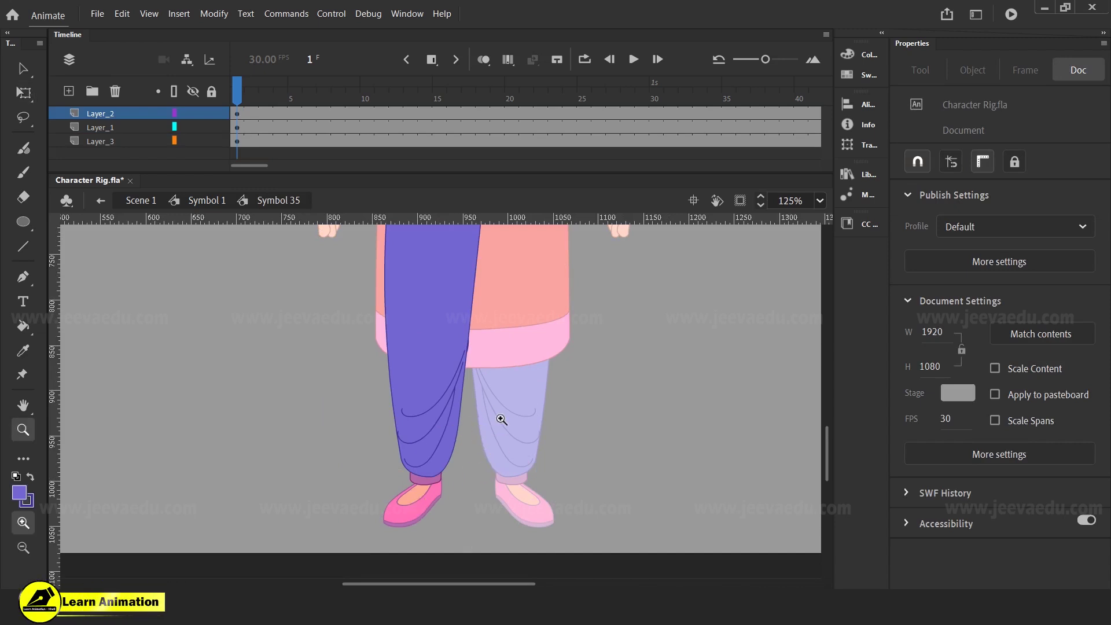
pyautogui.keyDown('alt'); pyautogui.click(501, 417); pyautogui.keyUp('alt')
pyautogui.keyDown('alt'); pyautogui.click(501, 417); pyautogui.keyUp('alt')
pyautogui.click(501, 409)
pyautogui.moveTo(471, 428); pyautogui.dragTo(485, 454)
pyautogui.press('v')
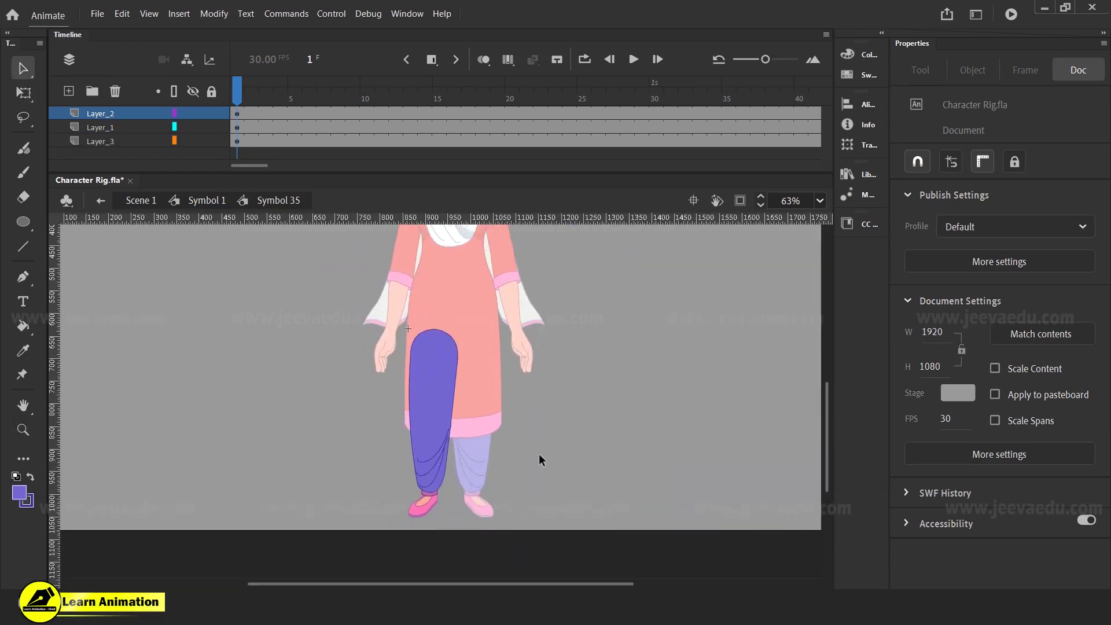
pyautogui.doubleClick(539, 454)
pyautogui.click(468, 456)
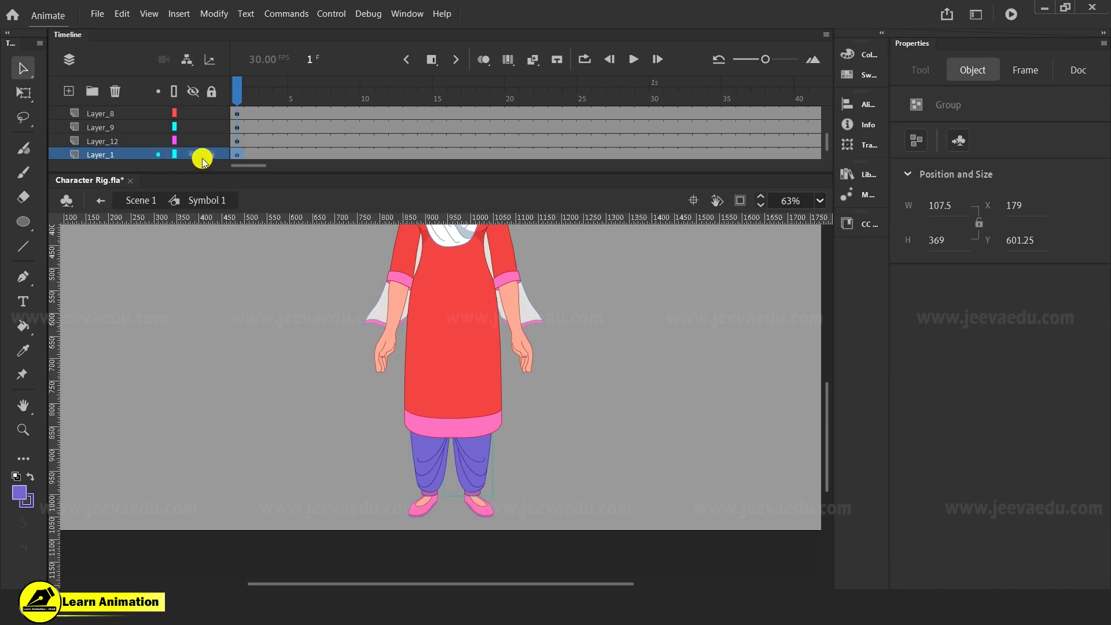
pyautogui.scroll(-2, 198, 154)
pyautogui.click(195, 126)
pyautogui.click(194, 126)
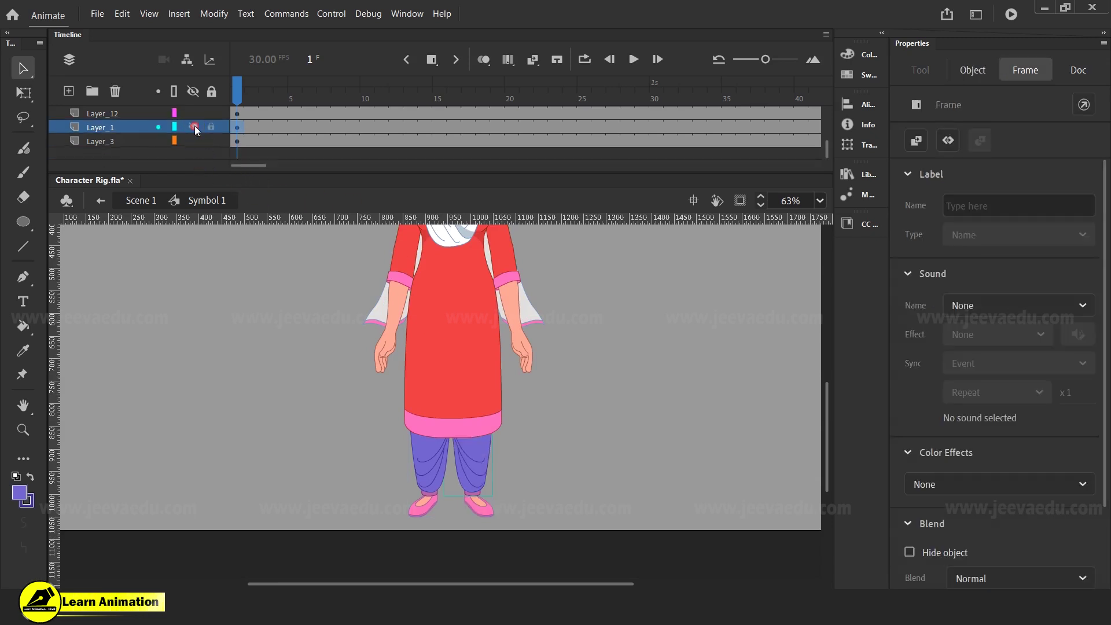
# - Select the right leg together with its shoe and convert them into one graphic symbol
pyautogui.click(377, 476)
pyautogui.click(465, 521)
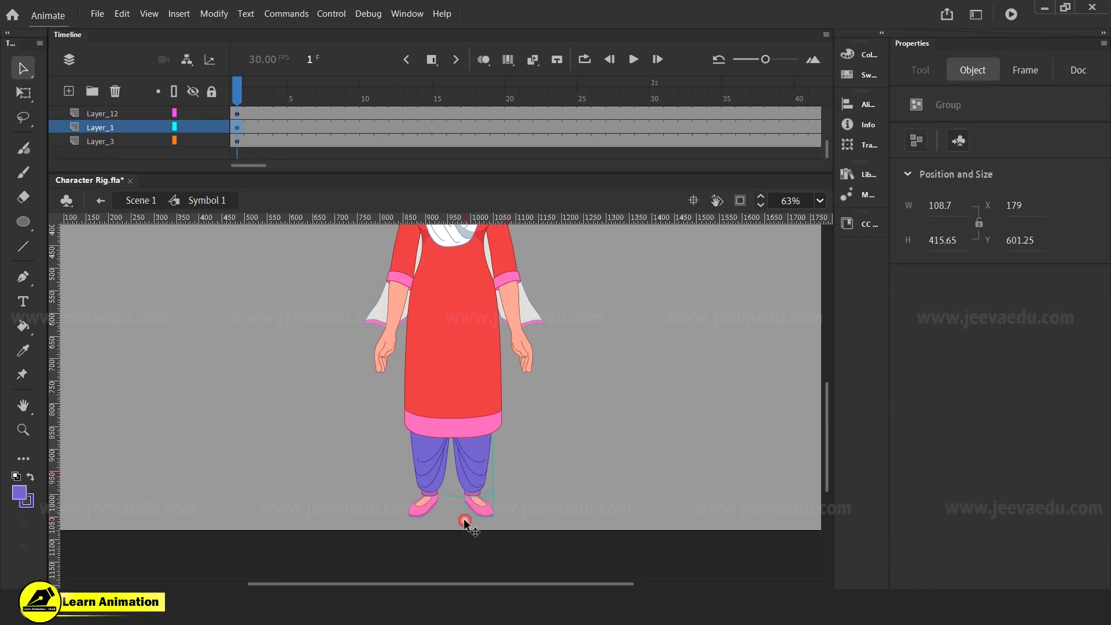
pyautogui.press('F8')
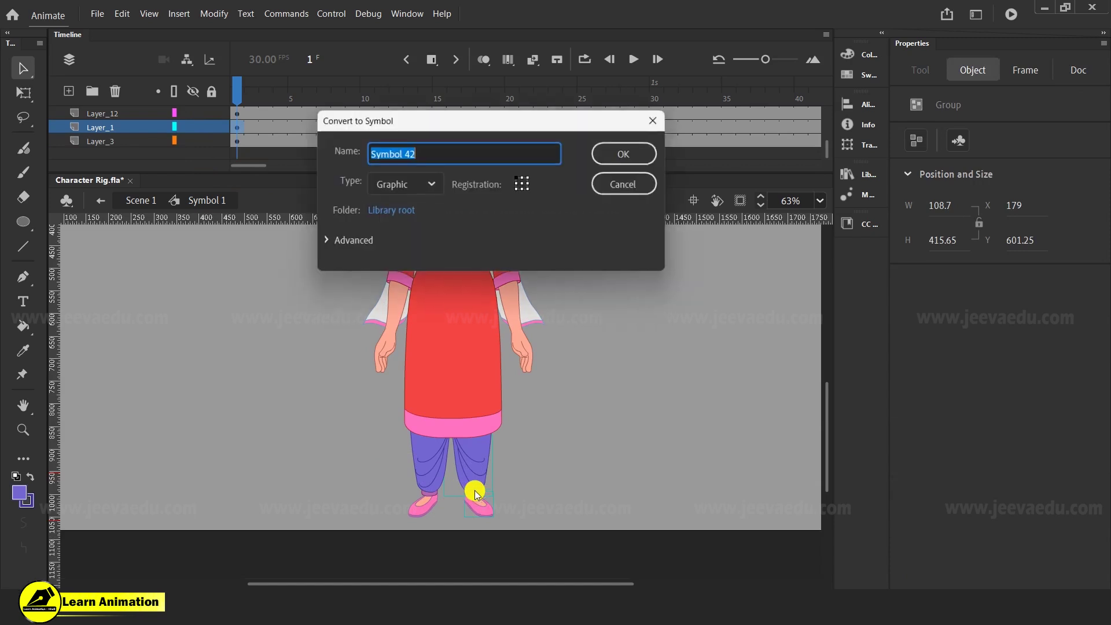
pyautogui.click(637, 152)
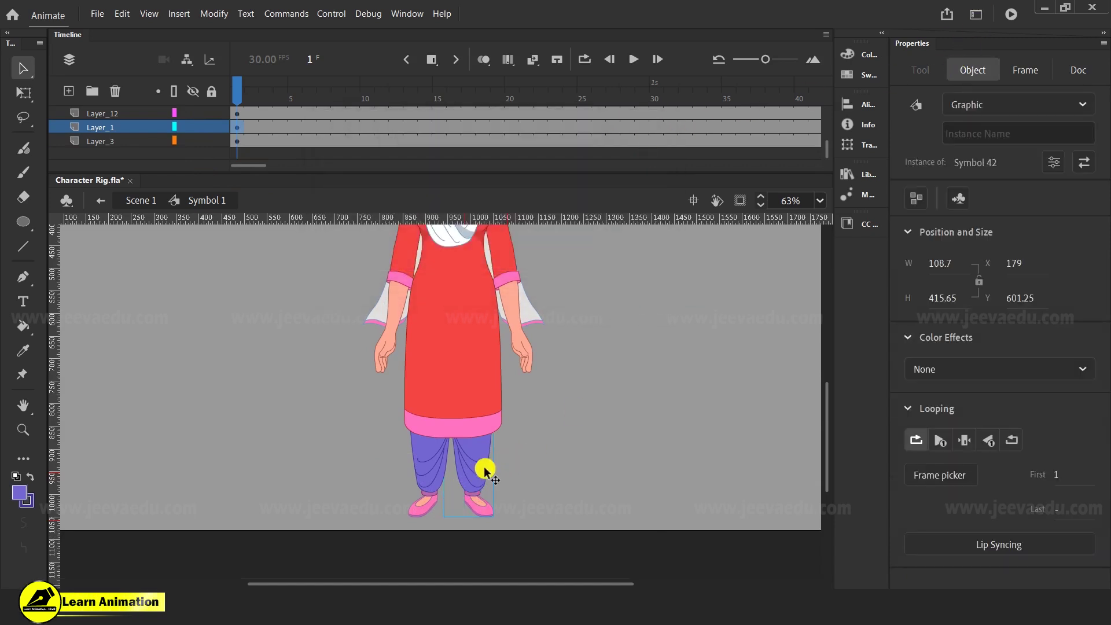
# - Copy the rigged leg with its shoe and paste it in place on the other leg's layer, Layer_1
pyautogui.click(433, 471)
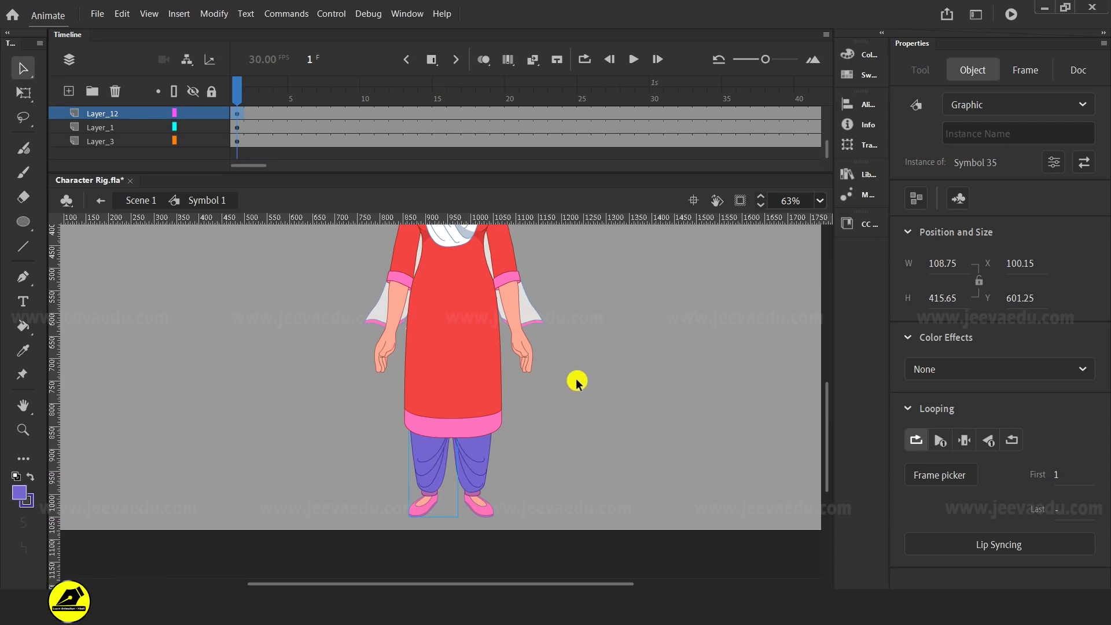
pyautogui.rightClick(428, 467)
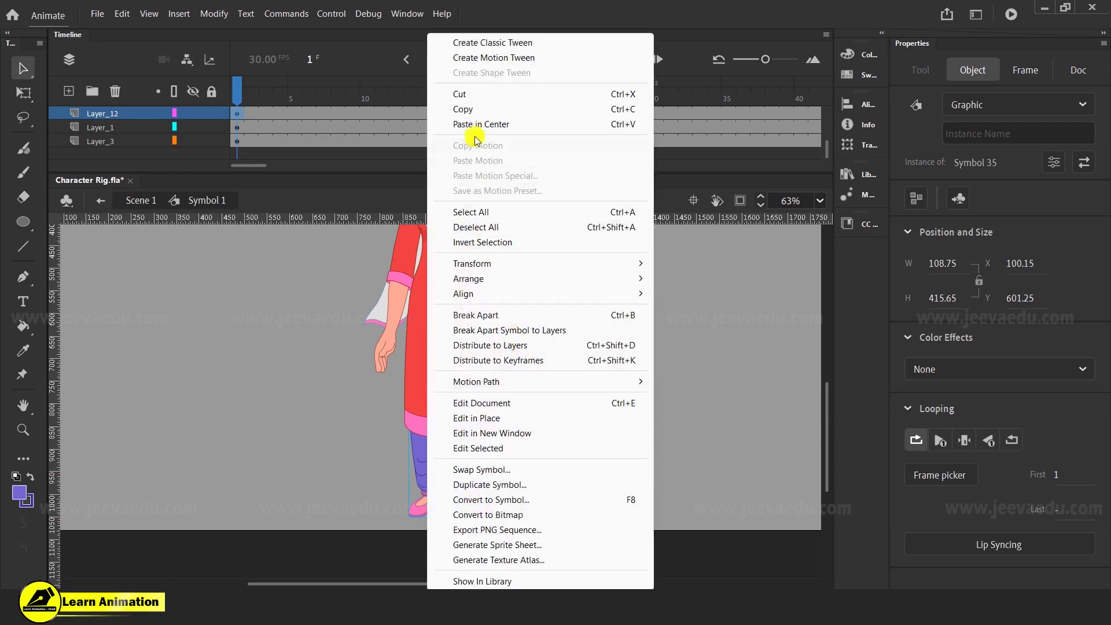
pyautogui.click(477, 110)
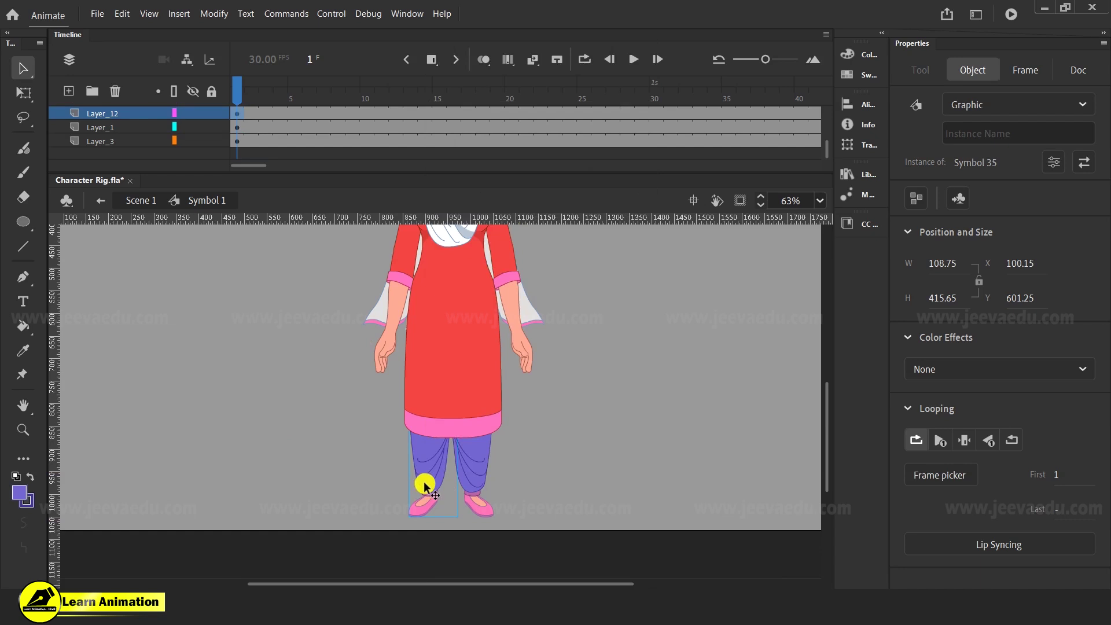
pyautogui.click(470, 466)
pyautogui.rightClick(586, 376)
pyautogui.click(638, 433)
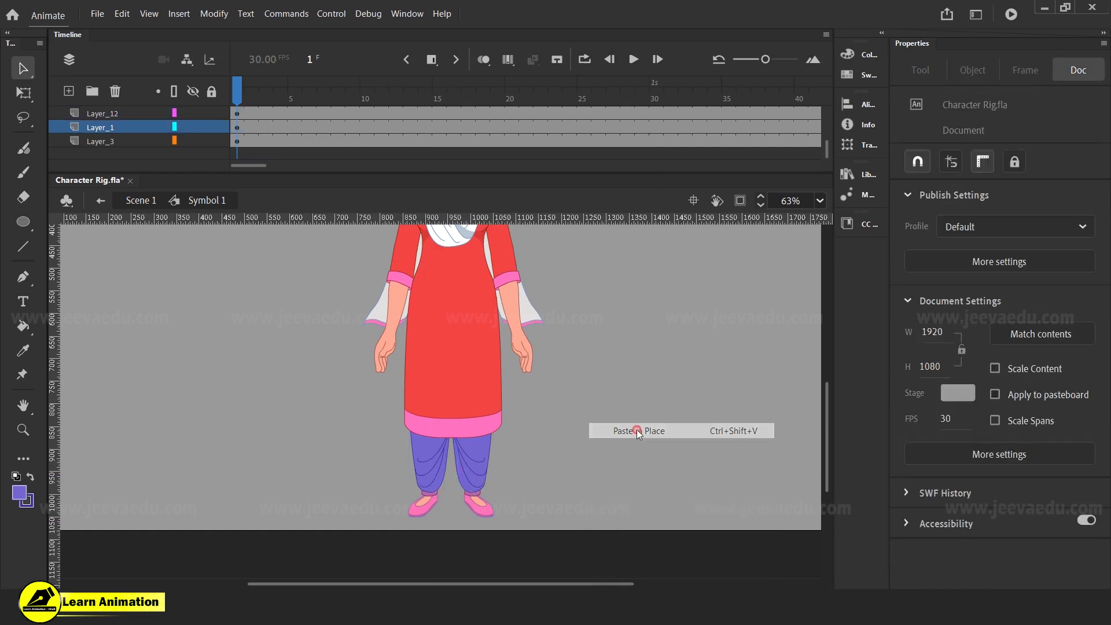
# - Move the pasted leg horizontally to the right until it overlaps the opposite leg, at about X 196
pyautogui.press('Right')
pyautogui.press('Right')
pyautogui.press('Right')
pyautogui.press('Right')
pyautogui.press('Right')
pyautogui.press('Right')
pyautogui.press('Right')
pyautogui.press('Right')
pyautogui.press('Right')
pyautogui.press('Right')
pyautogui.press('Right')
pyautogui.press('Right')
pyautogui.press('Right')
pyautogui.press('Right')
pyautogui.press('Right')
pyautogui.press('Right')
pyautogui.press('Right')
pyautogui.press('Right')
pyautogui.press('Right')
pyautogui.press('Right')
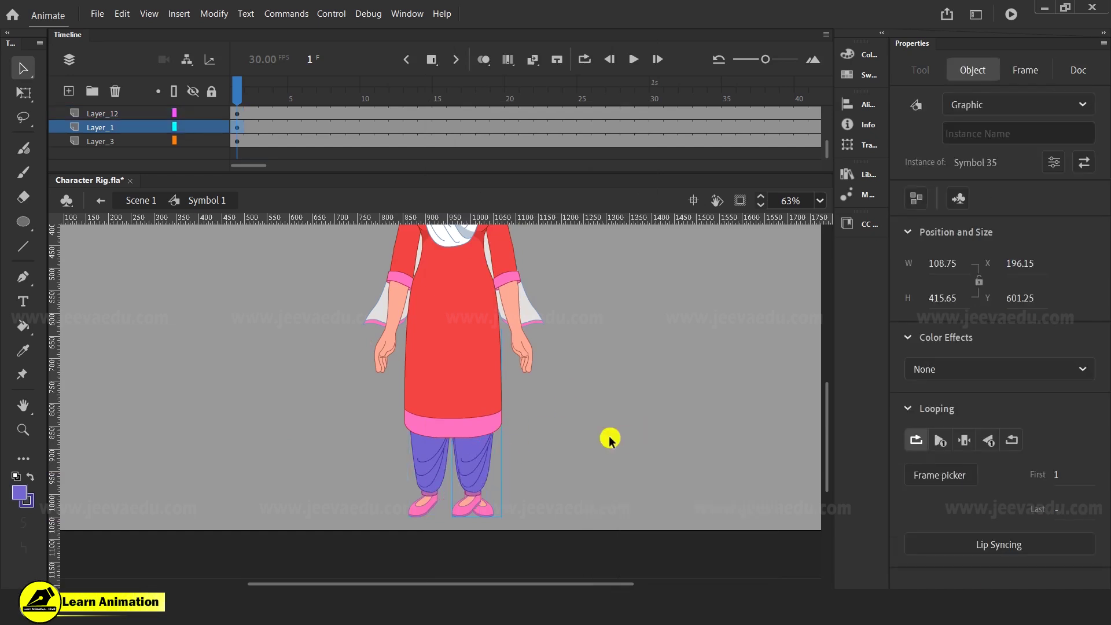
# - Flip the pasted leg horizontally and nudge it back to X 290.45 so it lines up with the old leg
pyautogui.click(214, 13)
pyautogui.moveTo(301, 208)
pyautogui.click(523, 355)
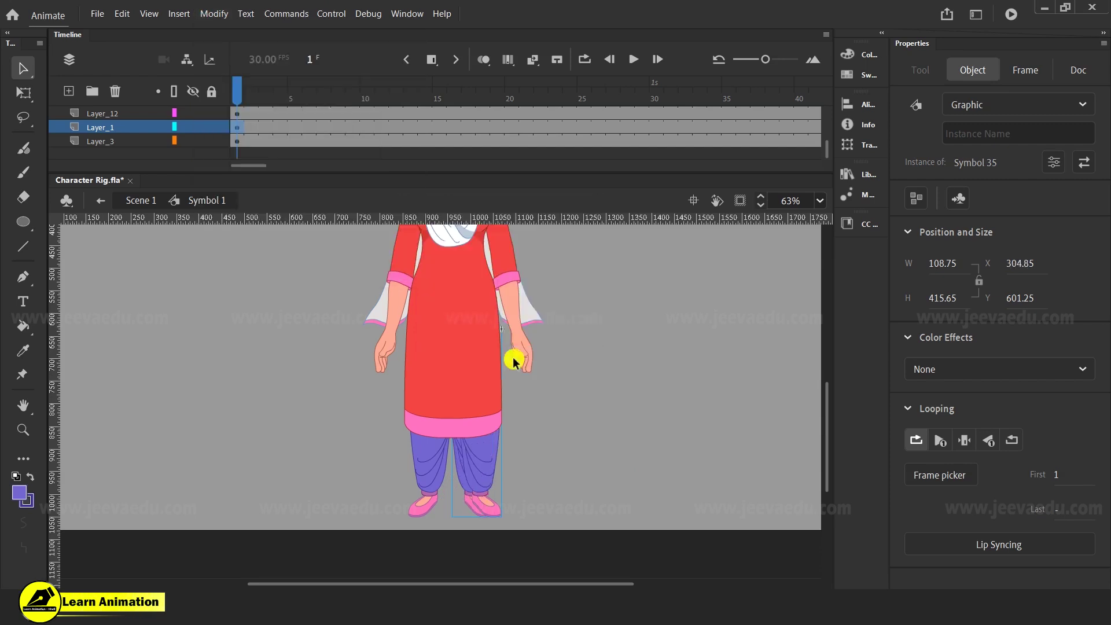
pyautogui.press('Left')
pyautogui.press('Left')
pyautogui.press('Left')
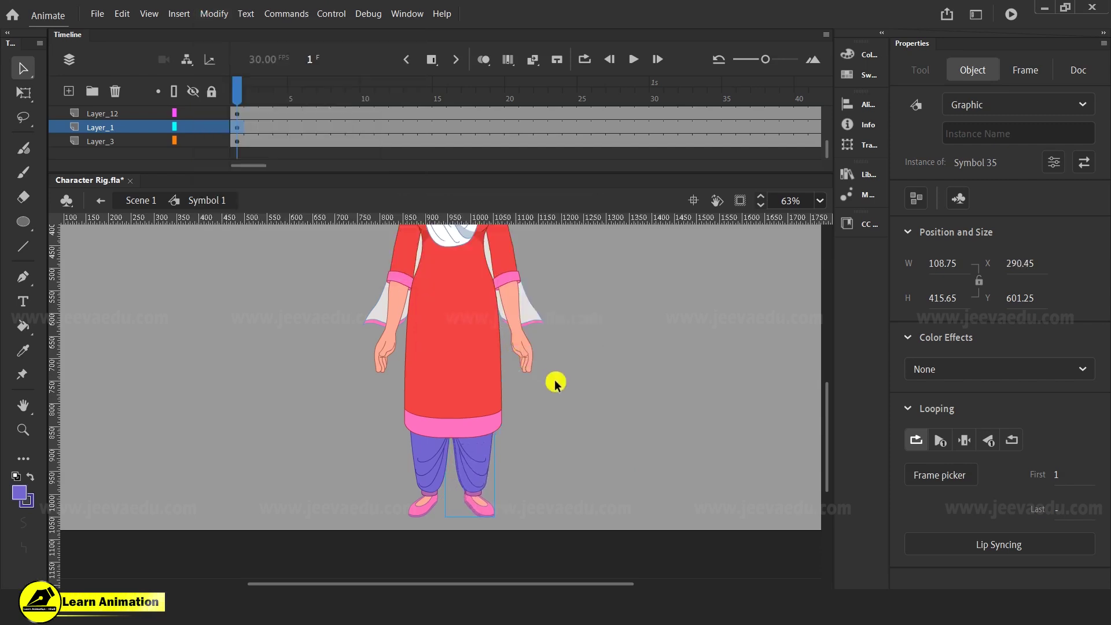
# - Select the old leg lying under the flipped copy on Layer_1 and delete it
pyautogui.click(467, 509)
pyautogui.click(471, 466)
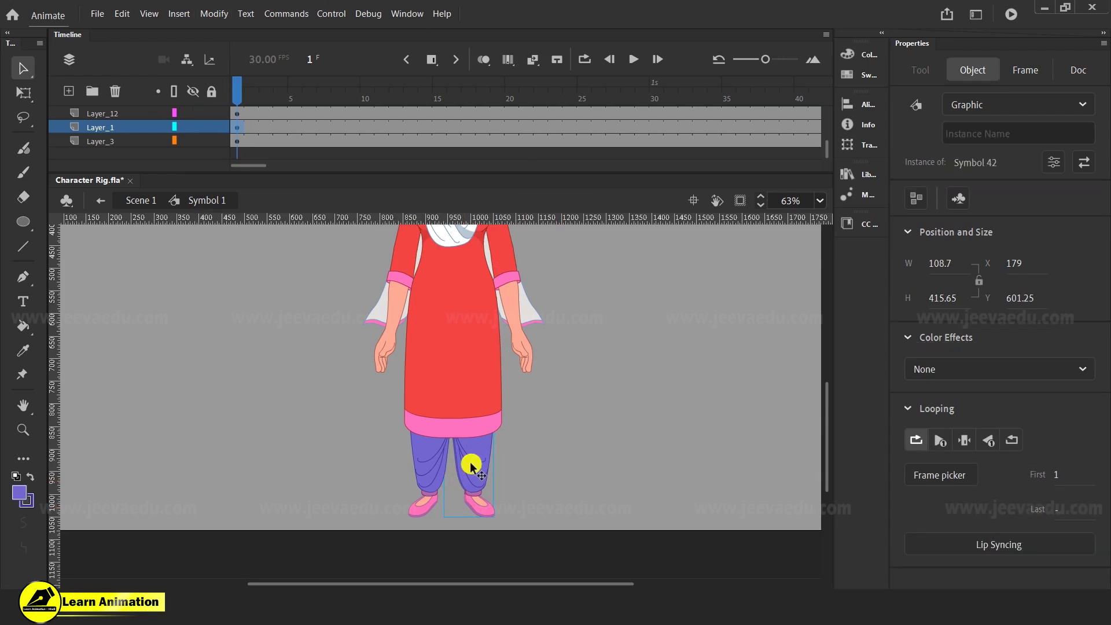
pyautogui.press('Escape')
pyautogui.click(467, 476)
# - Open the flipped leg symbol, test rotating its lower leg about the knee, undo the rotation and exit to the character symbol
pyautogui.press('z')
pyautogui.click(463, 472)
pyautogui.press('v')
pyautogui.doubleClick(464, 437)
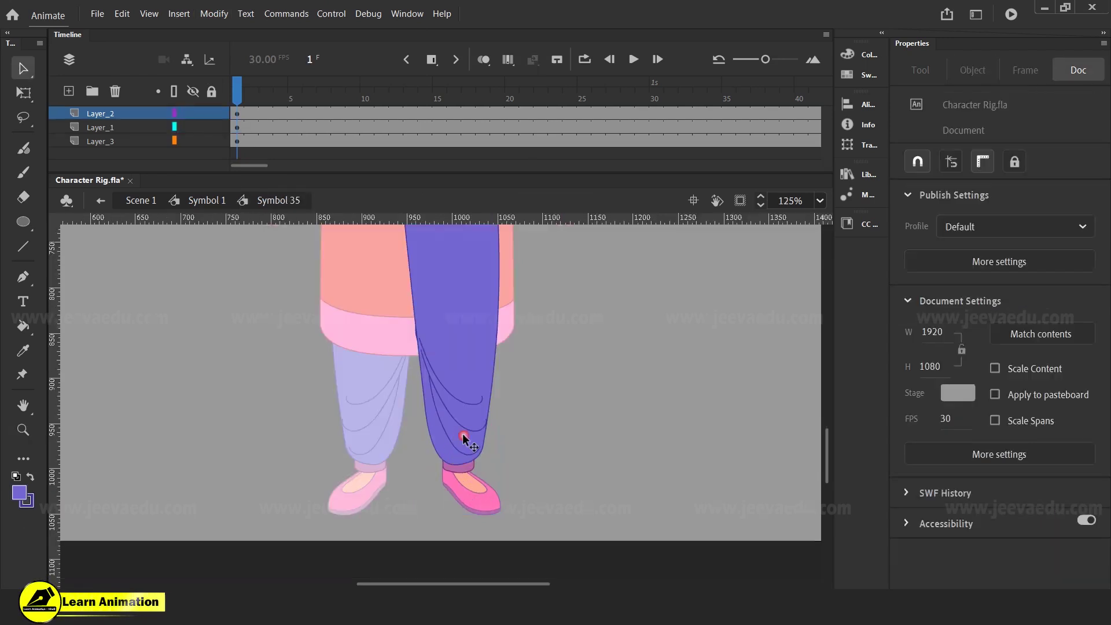
pyautogui.click(454, 386)
pyautogui.press('q')
pyautogui.moveTo(506, 521); pyautogui.dragTo(355, 462)
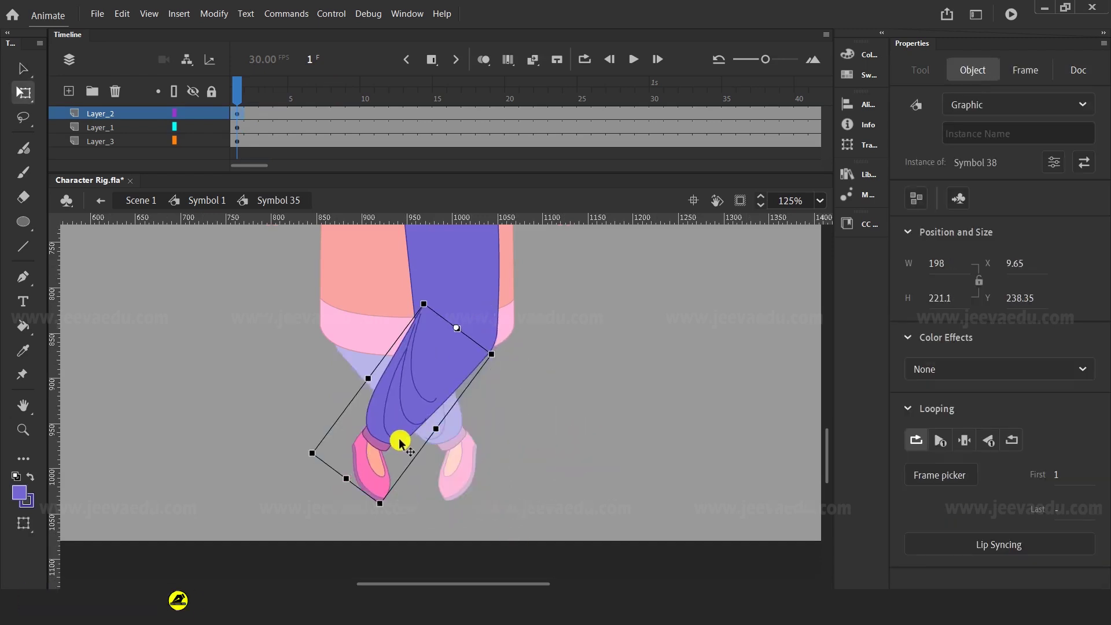
pyautogui.hotkey('ctrl', 'shift', 'z')
pyautogui.doubleClick(605, 426)
# - Duplicate the flipped leg's symbol under the new name bdfbd so it is independent of the other leg
pyautogui.rightClick(473, 400)
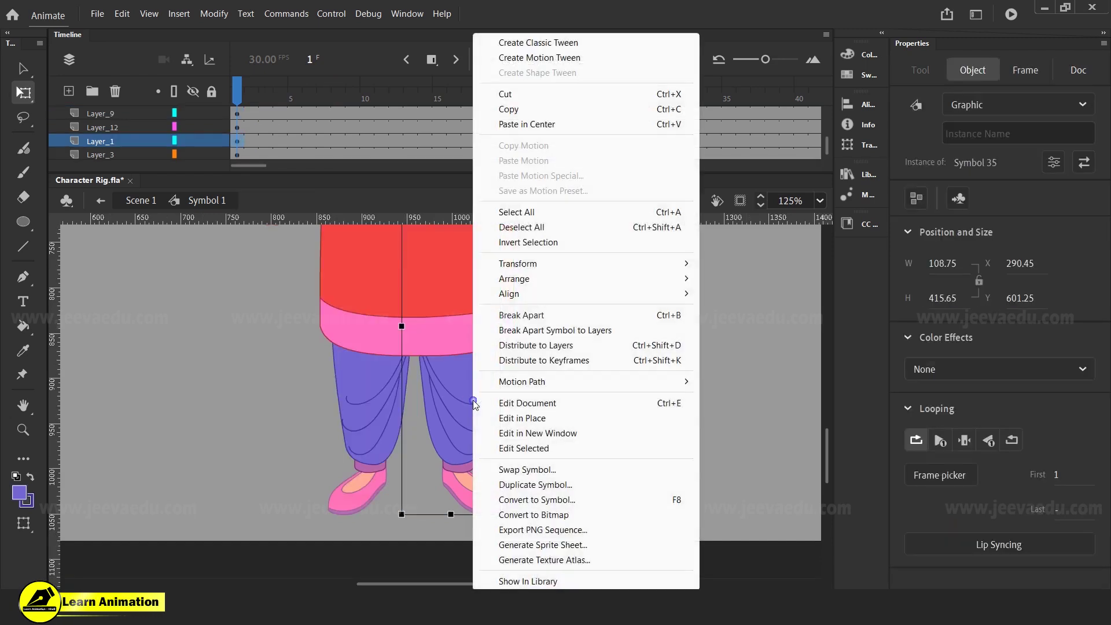
pyautogui.click(536, 486)
pyautogui.write('leftleg')
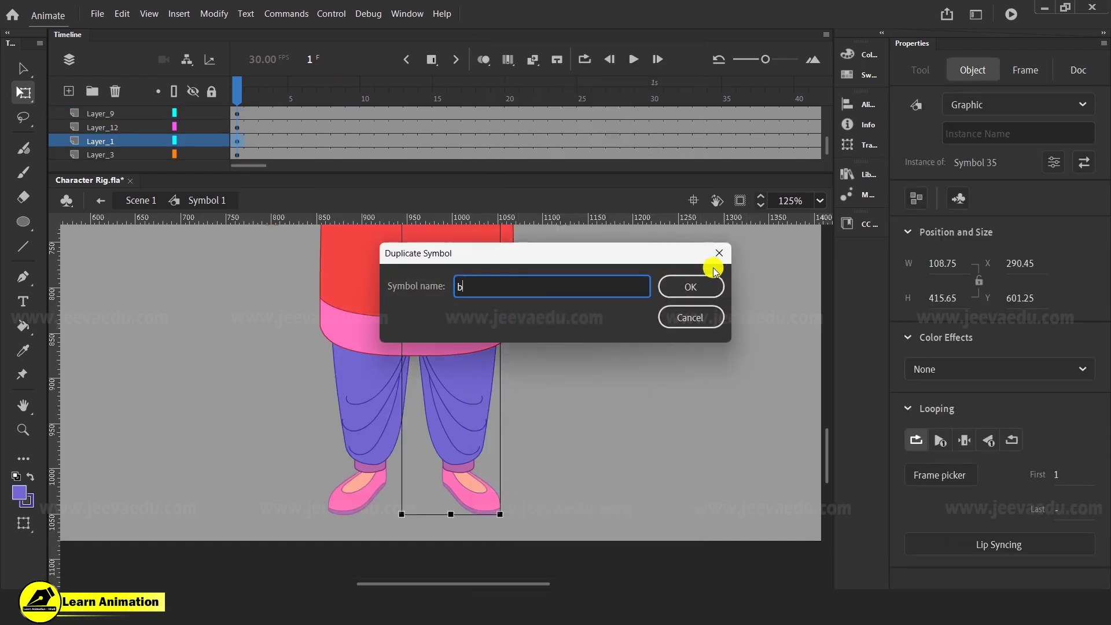
pyautogui.click(686, 287)
# - Open the duplicated leg symbol, test rotating its lower leg with the shoe, undo the rotation and return to the character symbol
pyautogui.doubleClick(446, 441)
pyautogui.click(467, 460)
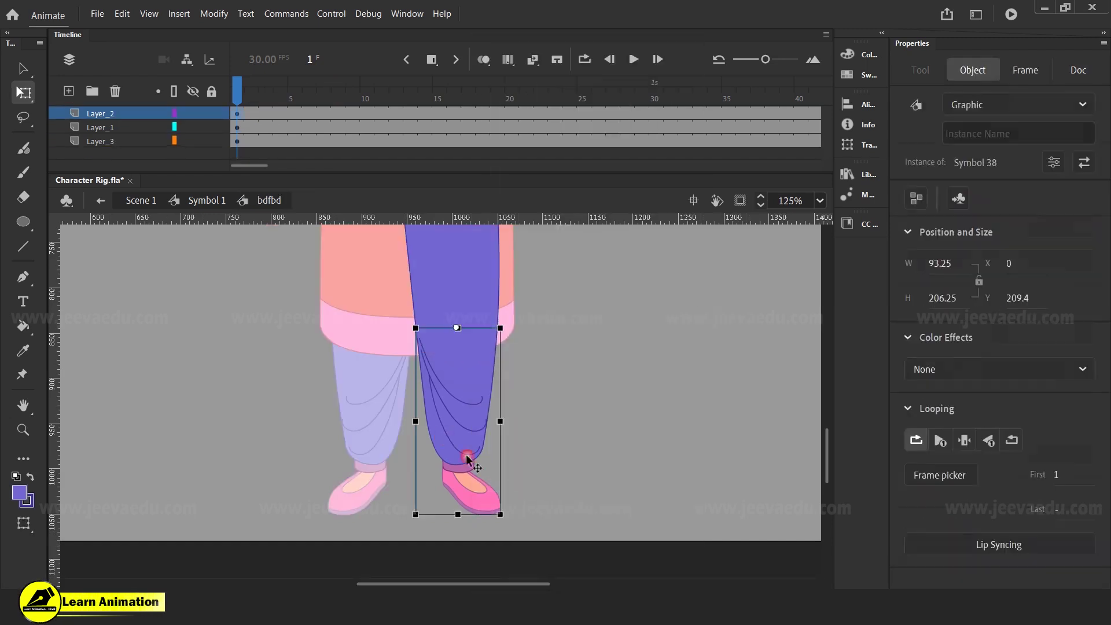
pyautogui.moveTo(507, 517); pyautogui.dragTo(367, 457)
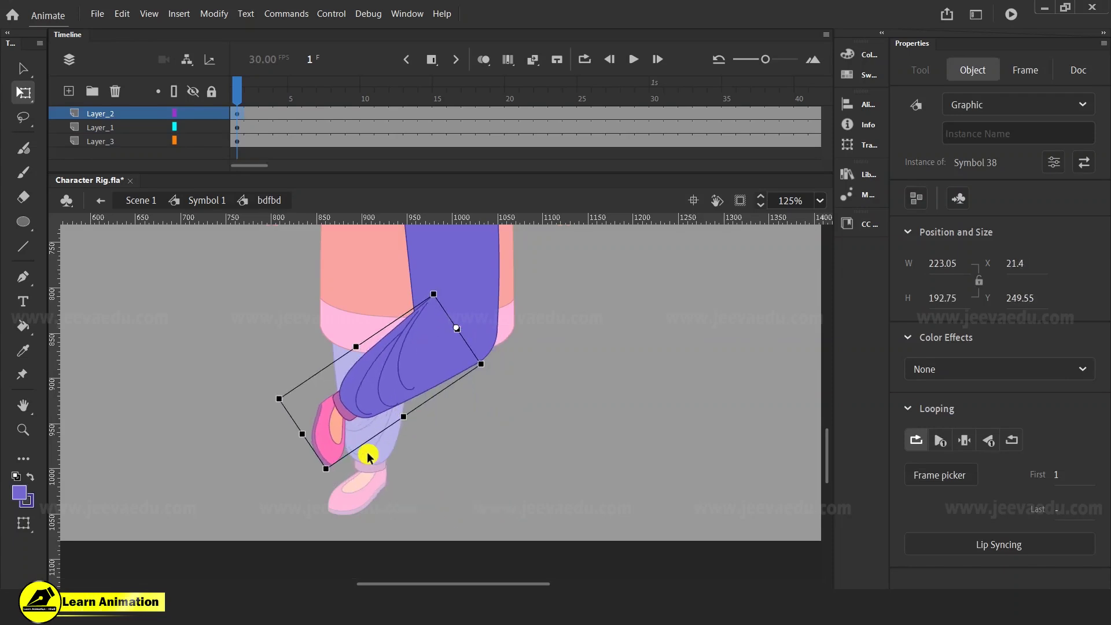
pyautogui.hotkey('ctrl', 'z')
pyautogui.click(206, 201)
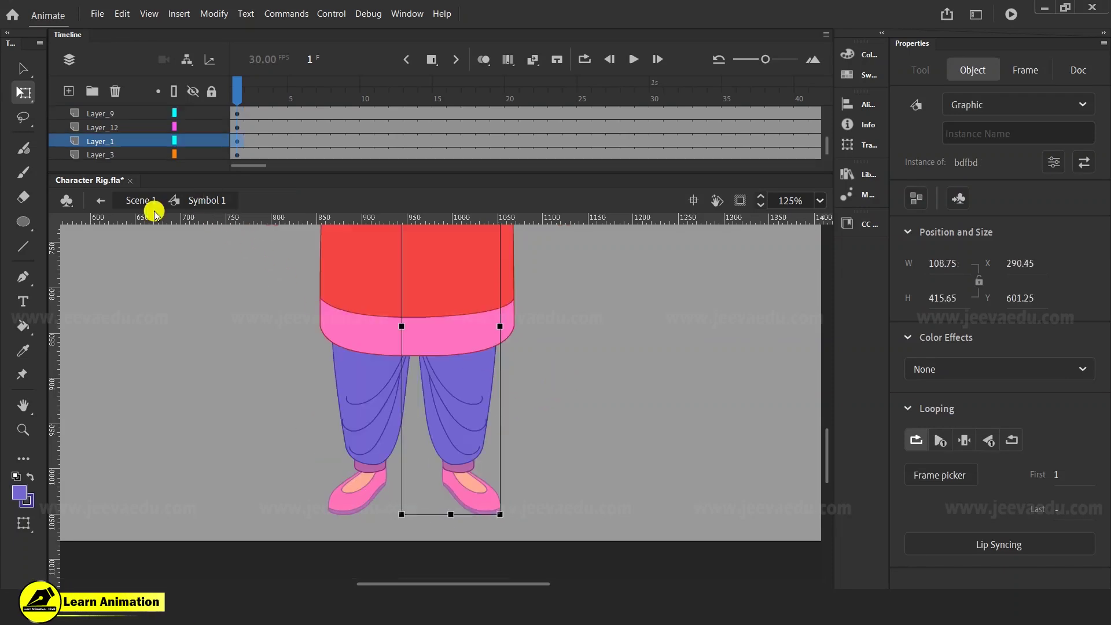
# - Return to Scene 1 and look over the complete character from head to feet
pyautogui.click(152, 201)
pyautogui.press('z')
pyautogui.keyDown('alt'); pyautogui.click(441, 360); pyautogui.keyUp('alt')
pyautogui.keyDown('alt'); pyautogui.click(428, 389); pyautogui.keyUp('alt')
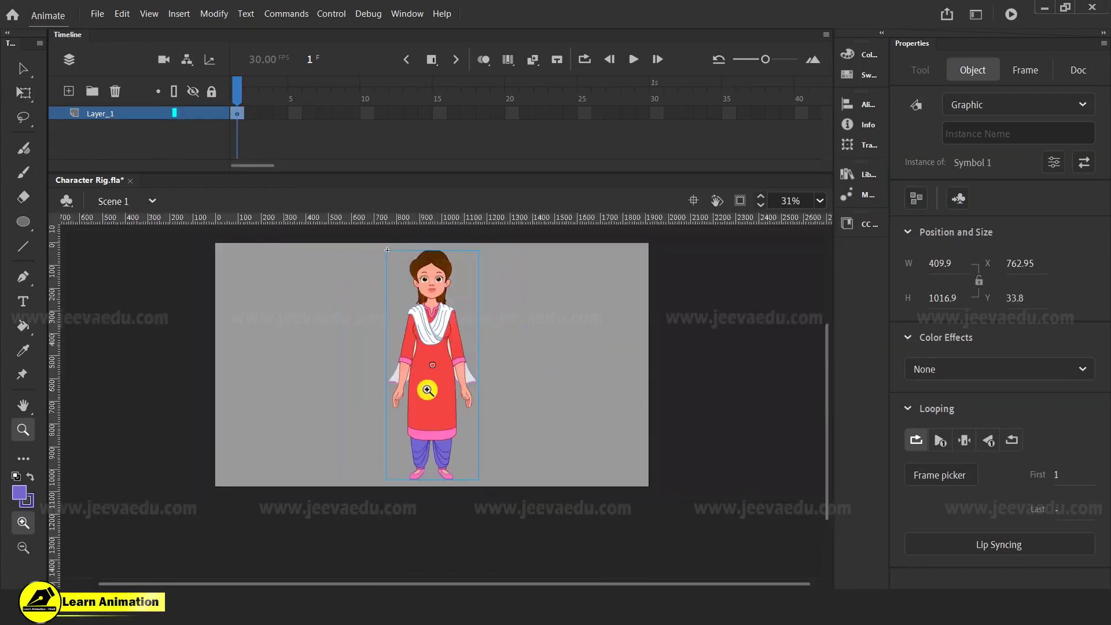
pyautogui.press('v')
pyautogui.moveTo(520, 450); pyautogui.dragTo(520, 451)
pyautogui.press('z')
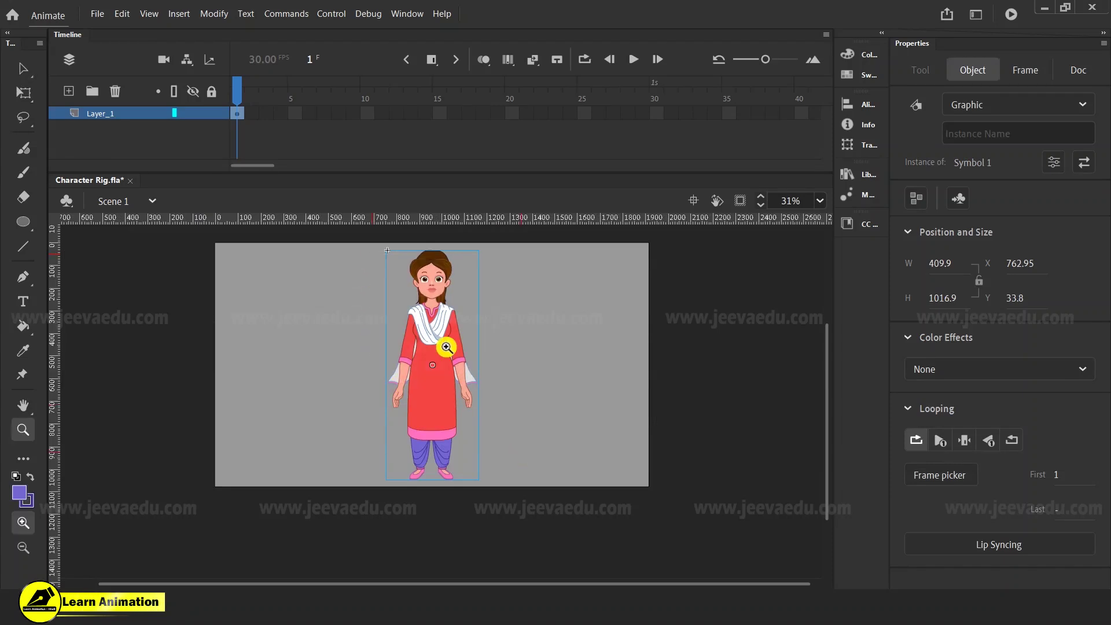
pyautogui.click(422, 358)
pyautogui.moveTo(468, 417); pyautogui.dragTo(470, 425)
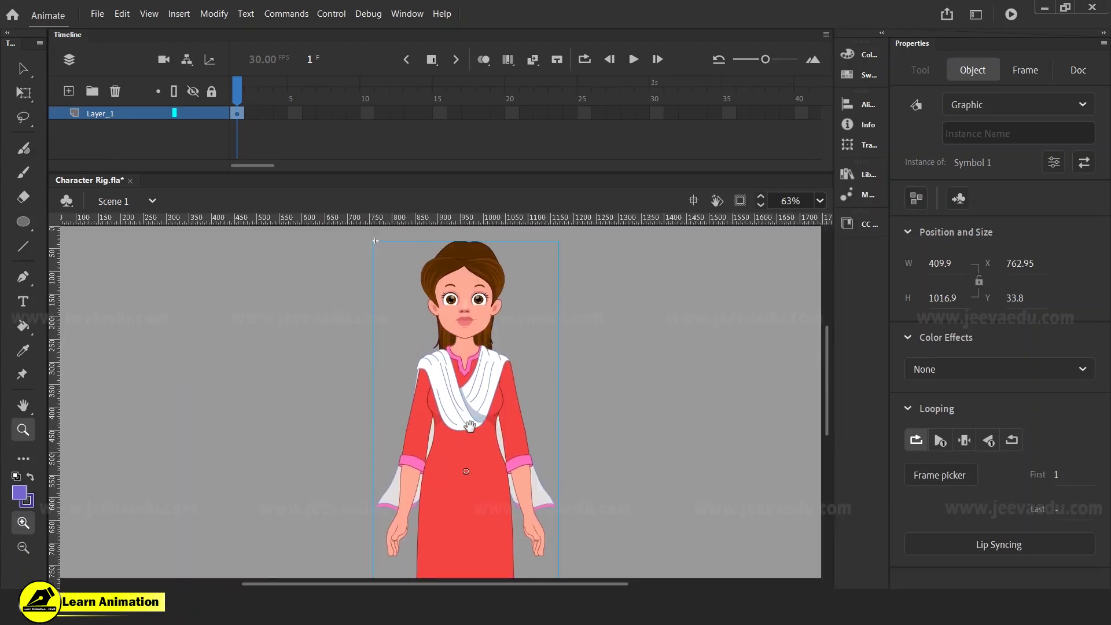
pyautogui.keyDown('alt'); pyautogui.click(436, 454); pyautogui.keyUp('alt')
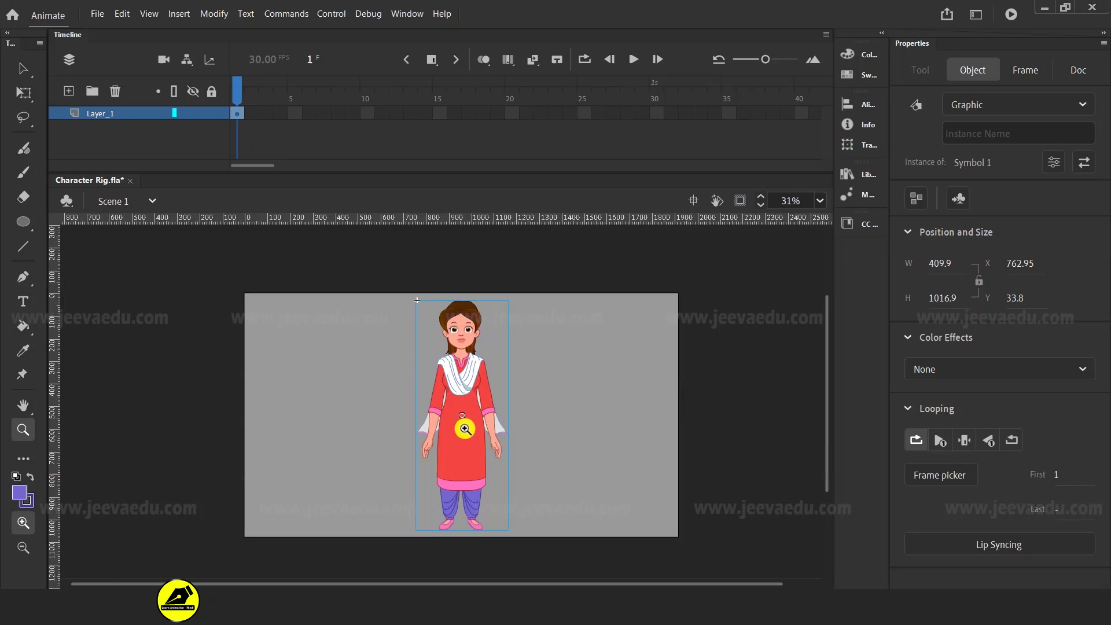
pyautogui.moveTo(244, 285); pyautogui.dragTo(674, 529)
pyautogui.press('v')
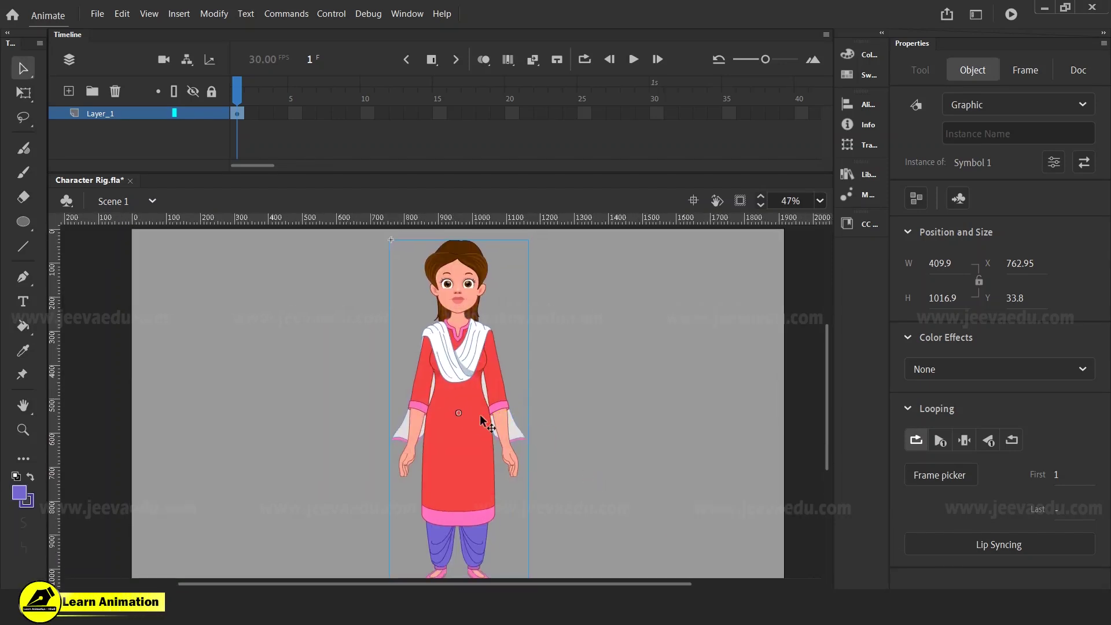
# - Open the character symbol, select all body parts to examine their pivot points from head to legs, and return to Scene 1
pyautogui.doubleClick(463, 383)
pyautogui.moveTo(354, 234); pyautogui.dragTo(570, 578)
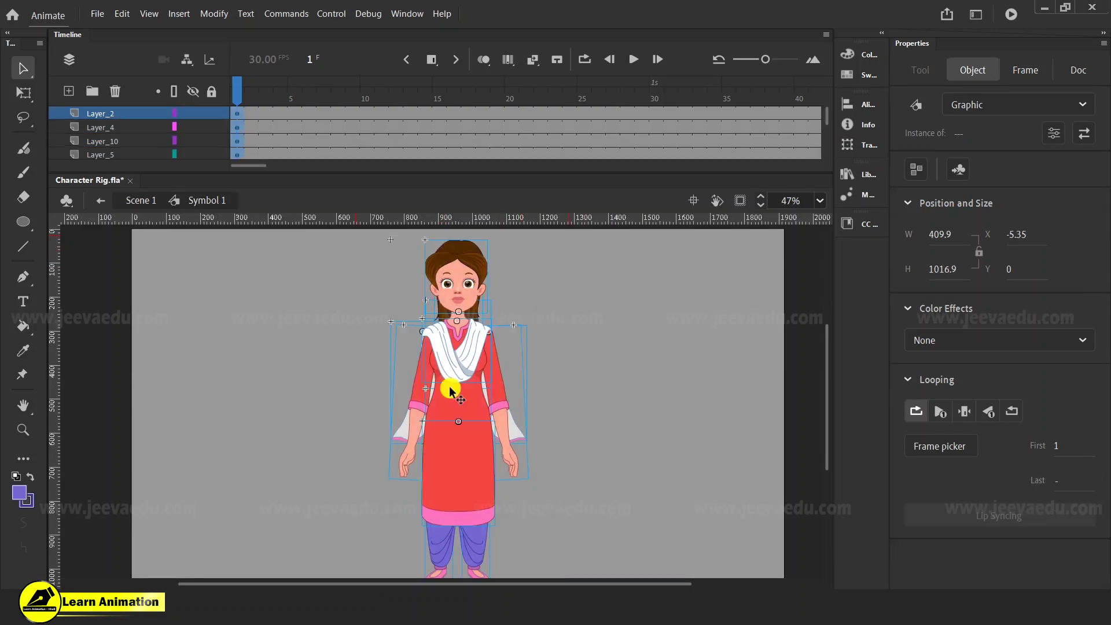
pyautogui.press('z')
pyautogui.doubleClick(464, 359)
pyautogui.moveTo(462, 376); pyautogui.dragTo(493, 463)
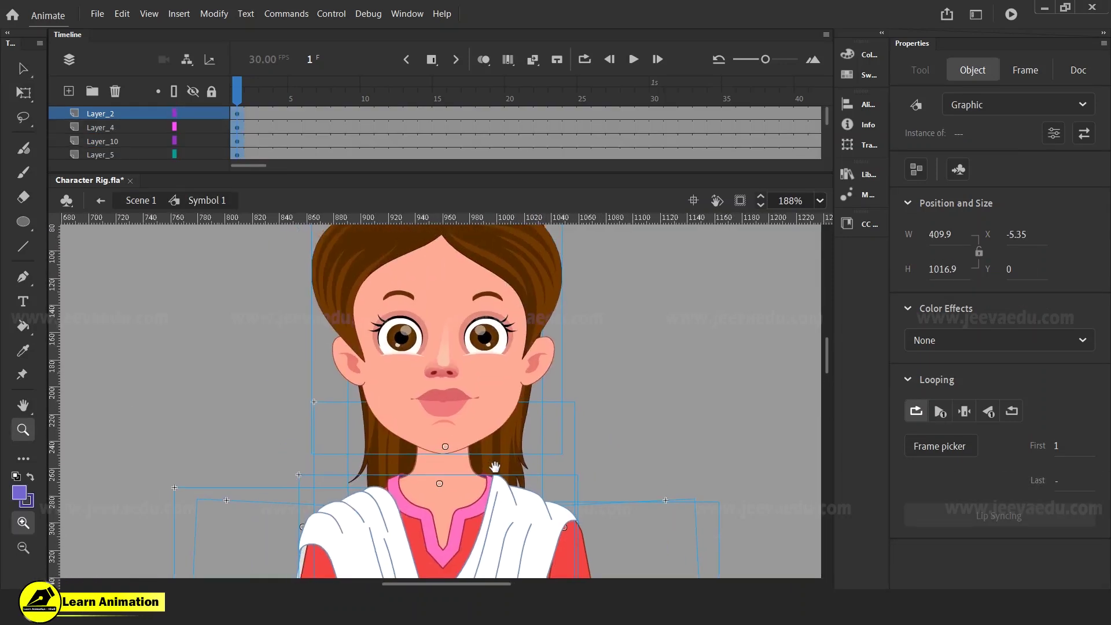
pyautogui.scroll(-10, 493, 463)
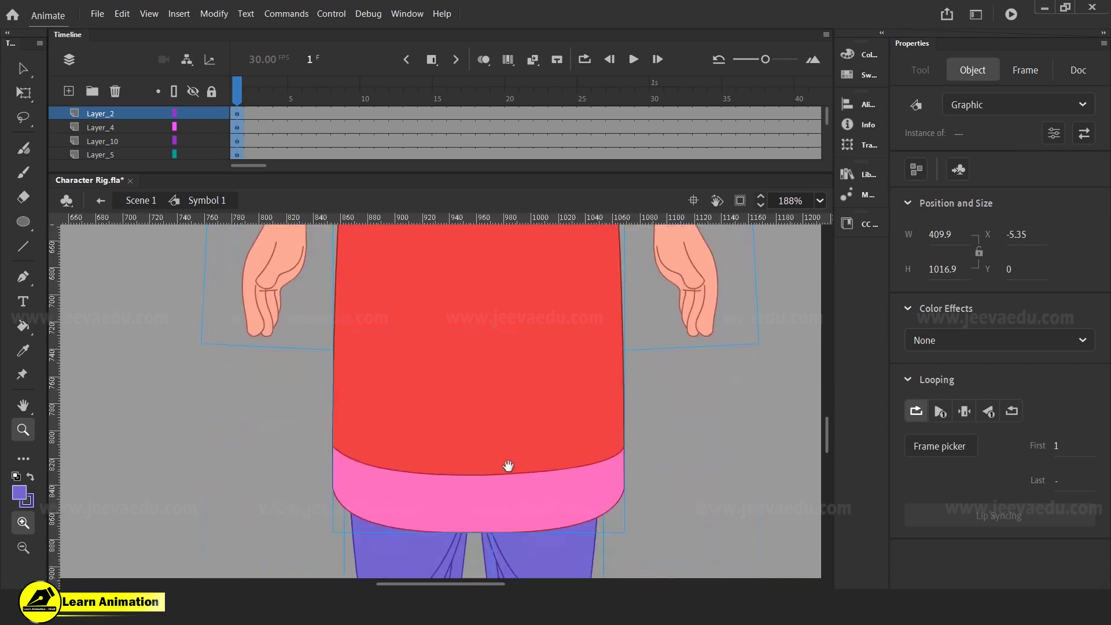
pyautogui.scroll(-6, 508, 463)
pyautogui.keyDown('alt'); pyautogui.click(470, 375); pyautogui.keyUp('alt')
pyautogui.keyDown('alt'); pyautogui.click(471, 375); pyautogui.keyUp('alt')
pyautogui.keyDown('alt'); pyautogui.click(471, 376); pyautogui.keyUp('alt')
pyautogui.click(450, 385)
pyautogui.moveTo(452, 423); pyautogui.dragTo(452, 400)
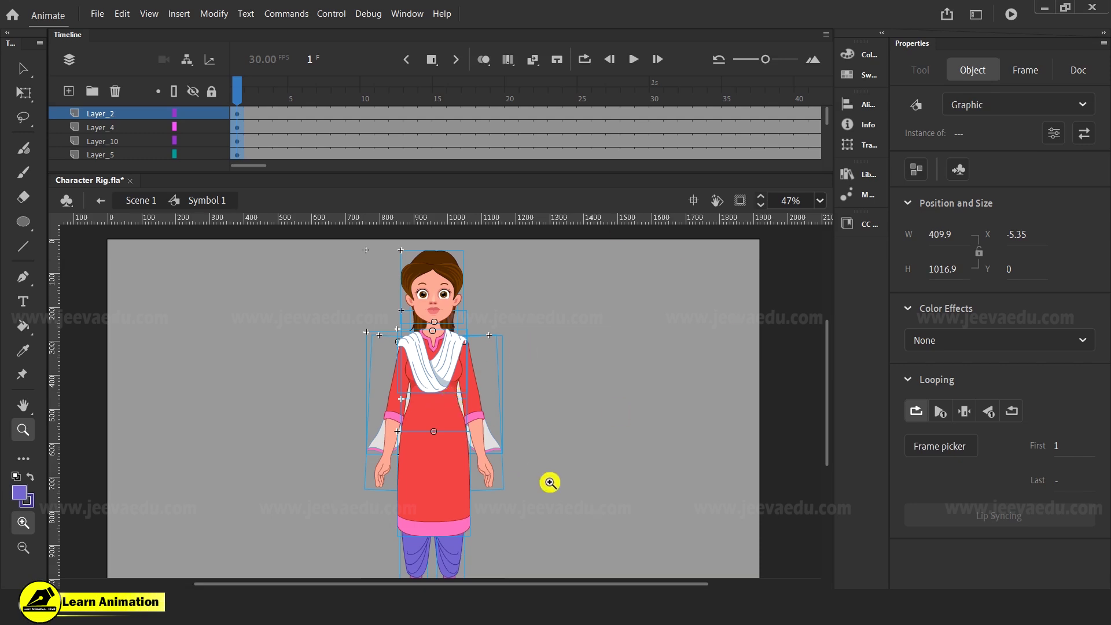
pyautogui.press('v')
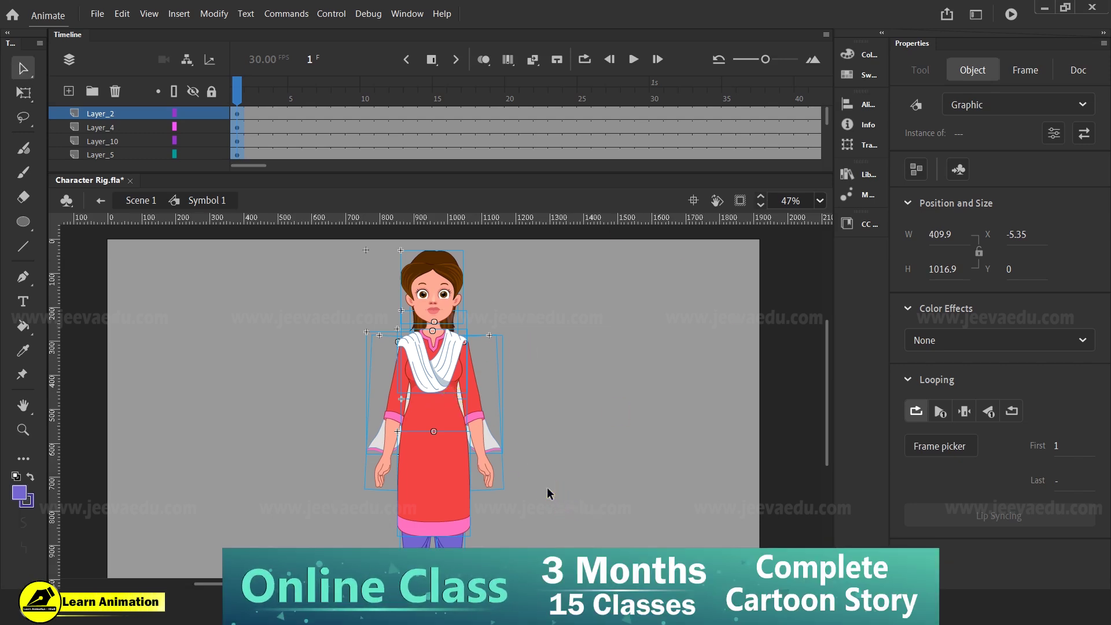
pyautogui.click(549, 493)
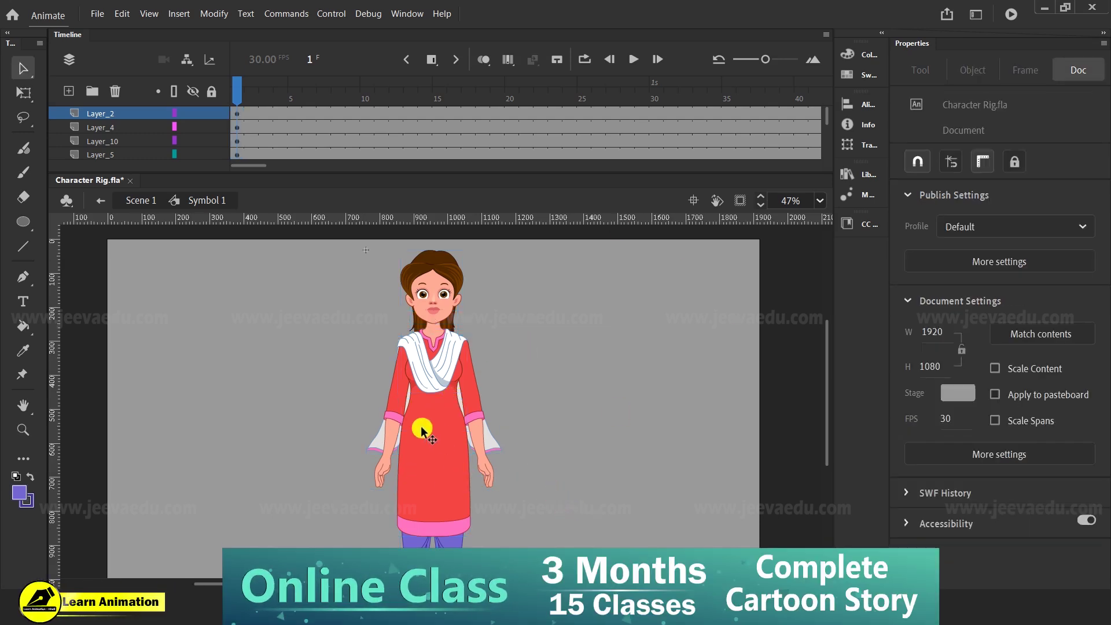
pyautogui.moveTo(330, 267); pyautogui.dragTo(525, 532)
pyautogui.click(100, 200)
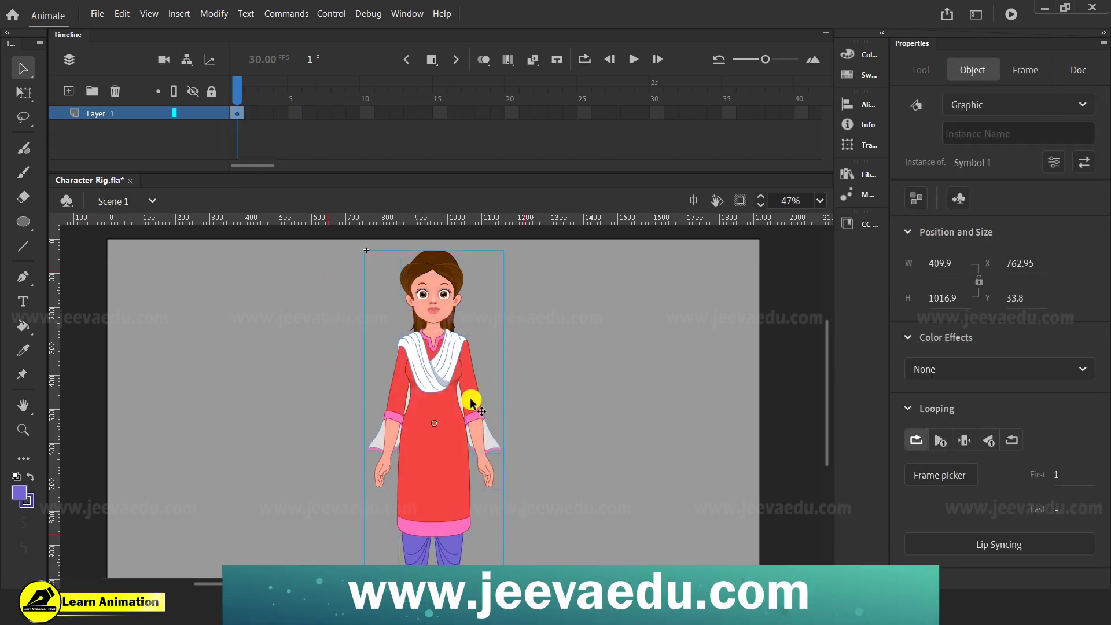
# - Extend the character's layer in Scene 1 by inserting frames over frames 9 to 27, and return the playhead to frame 1
pyautogui.moveTo(353, 112); pyautogui.dragTo(616, 137)
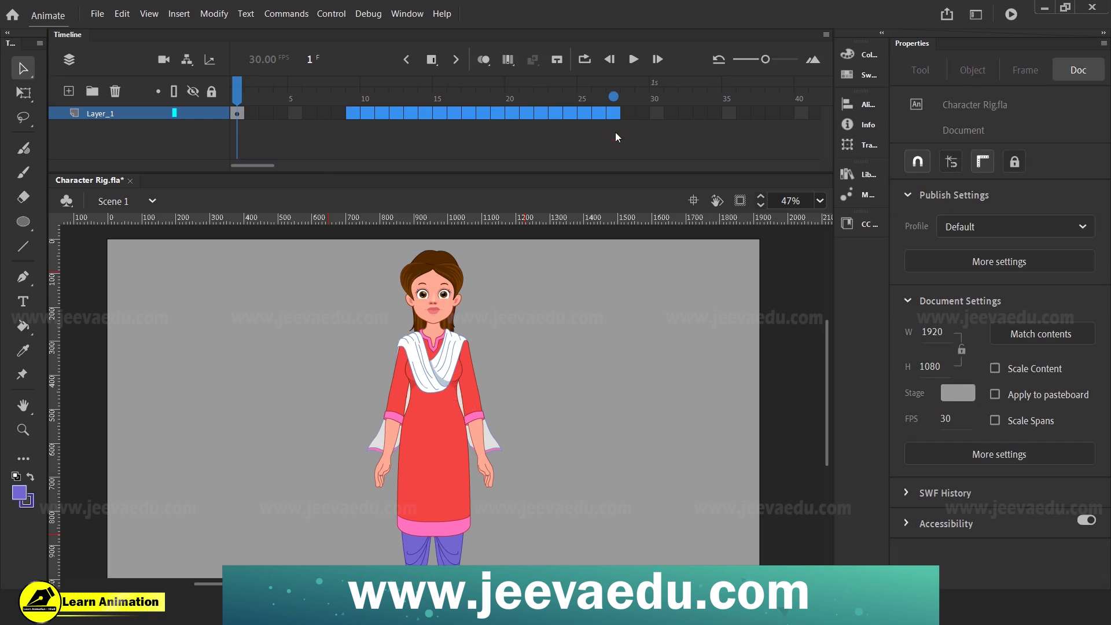
pyautogui.press('F5')
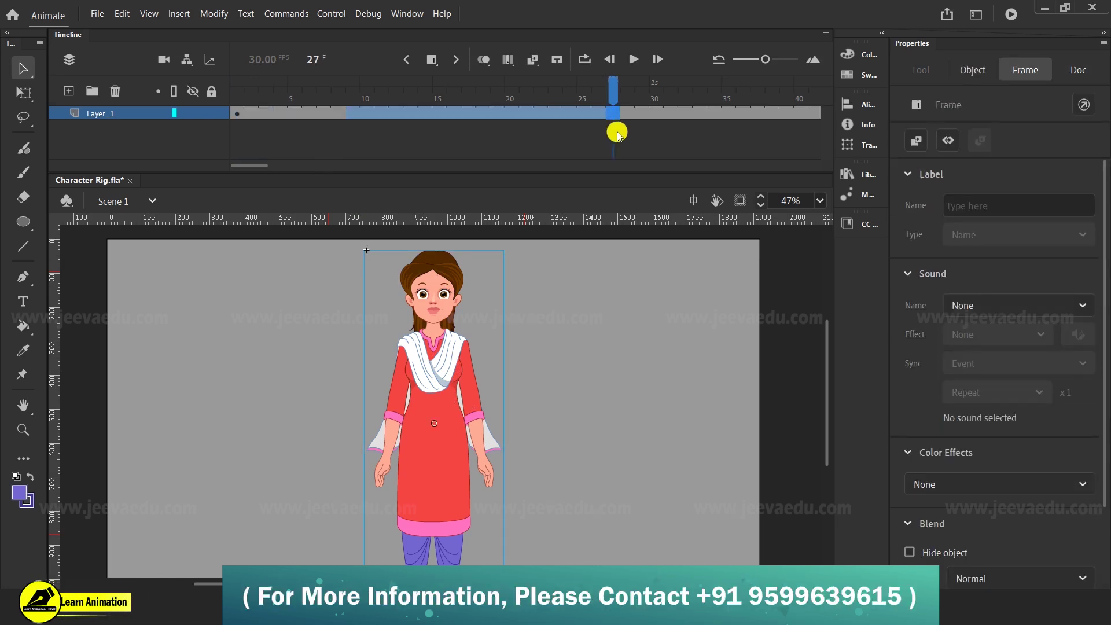
pyautogui.moveTo(614, 90); pyautogui.dragTo(1, 161)
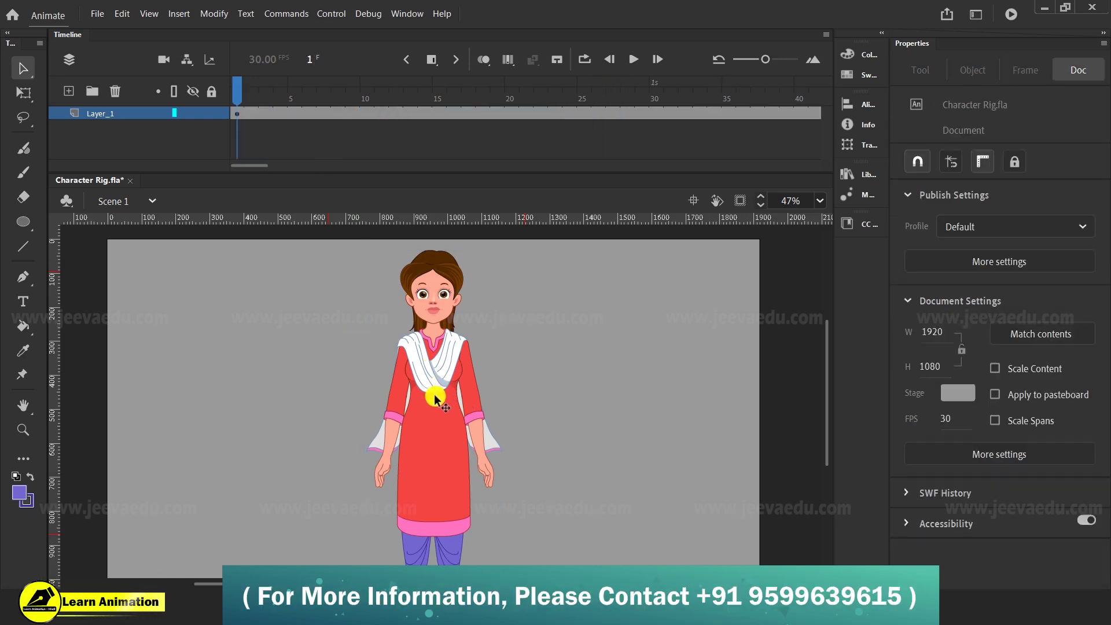
pyautogui.moveTo(481, 403)
pyautogui.mouseDown()
pyautogui.moveTo(481, 414)
pyautogui.moveTo(489, 387)
pyautogui.mouseUp()
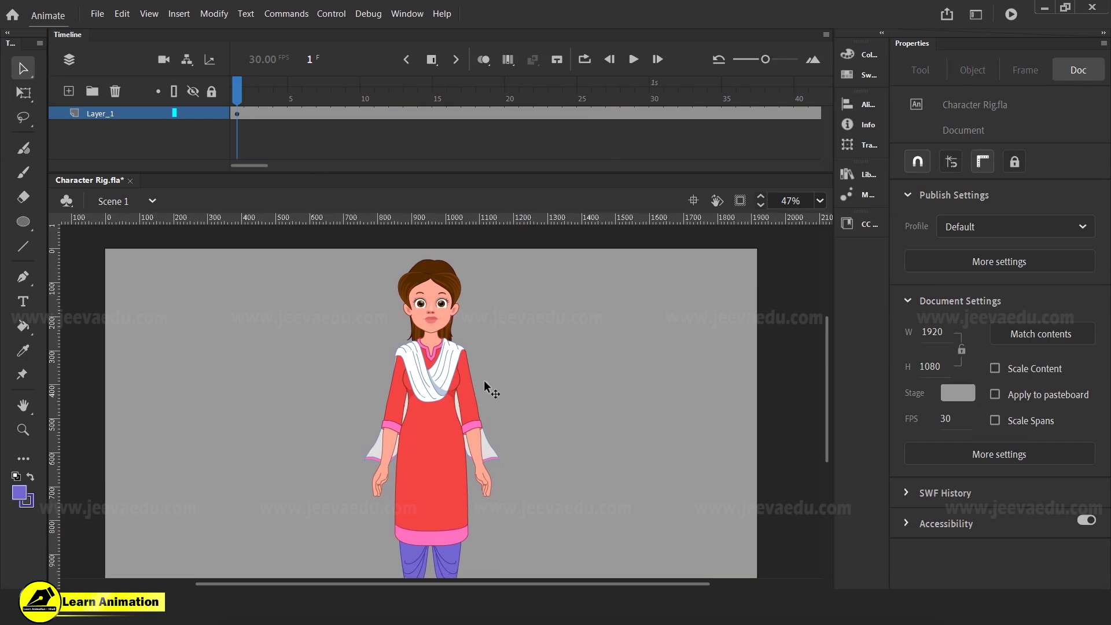
# - Open the character symbol and insert keyframes at frame 5 on all of its layers
pyautogui.doubleClick(421, 428)
pyautogui.click(249, 92)
pyautogui.moveTo(250, 94); pyautogui.dragTo(300, 113)
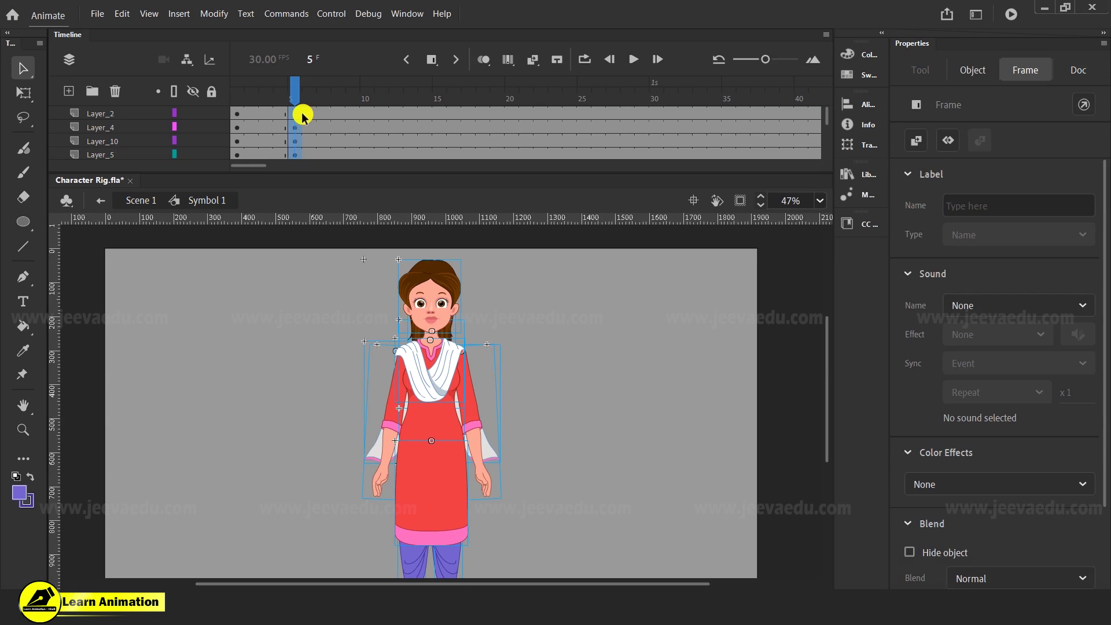
# - Insert keyframes at frame 8 on all layers of the character symbol
pyautogui.click(340, 100)
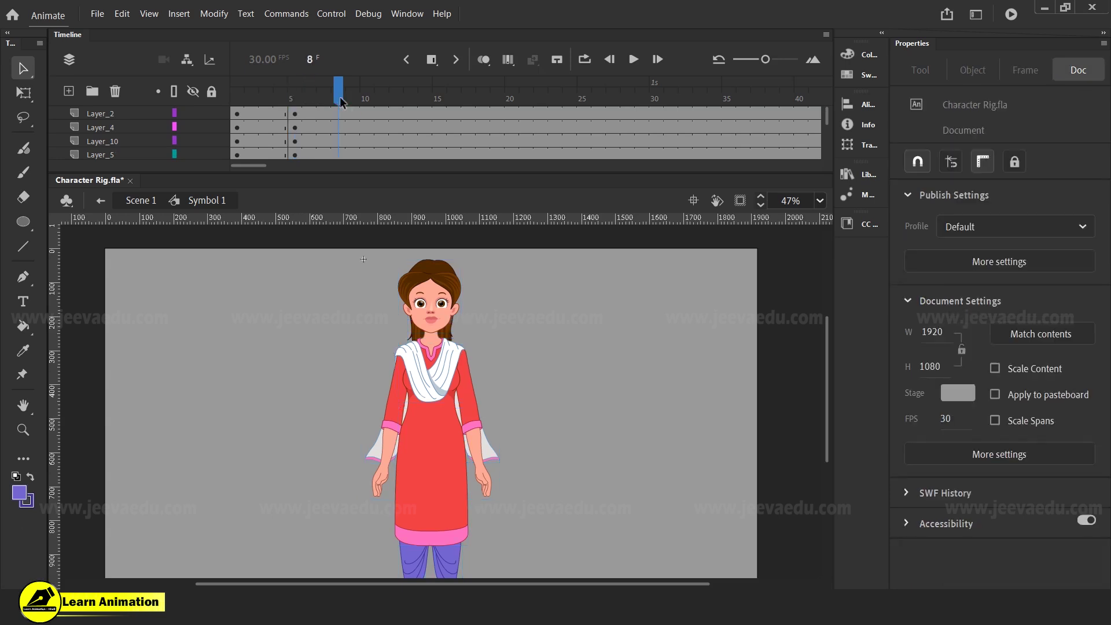
pyautogui.click(349, 114)
pyautogui.moveTo(341, 203); pyautogui.dragTo(342, 124)
pyautogui.press('F6')
# - Insert keyframes at frame 15 on all layers of the character symbol
pyautogui.click(411, 118)
pyautogui.click(434, 116)
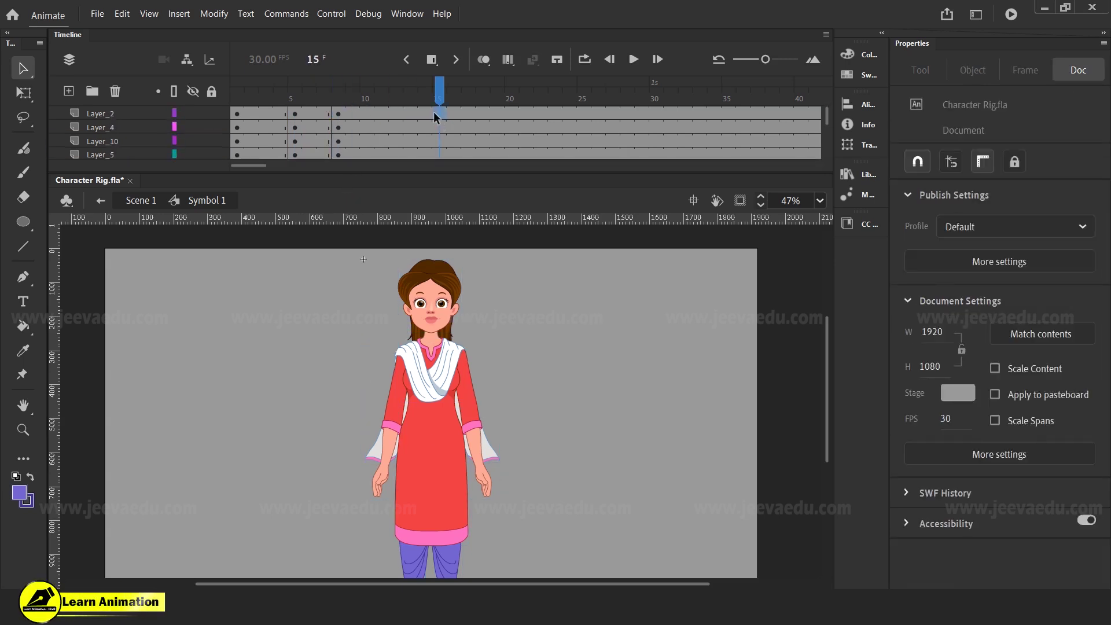
pyautogui.scroll(-2, 431, 139)
pyautogui.click(439, 144)
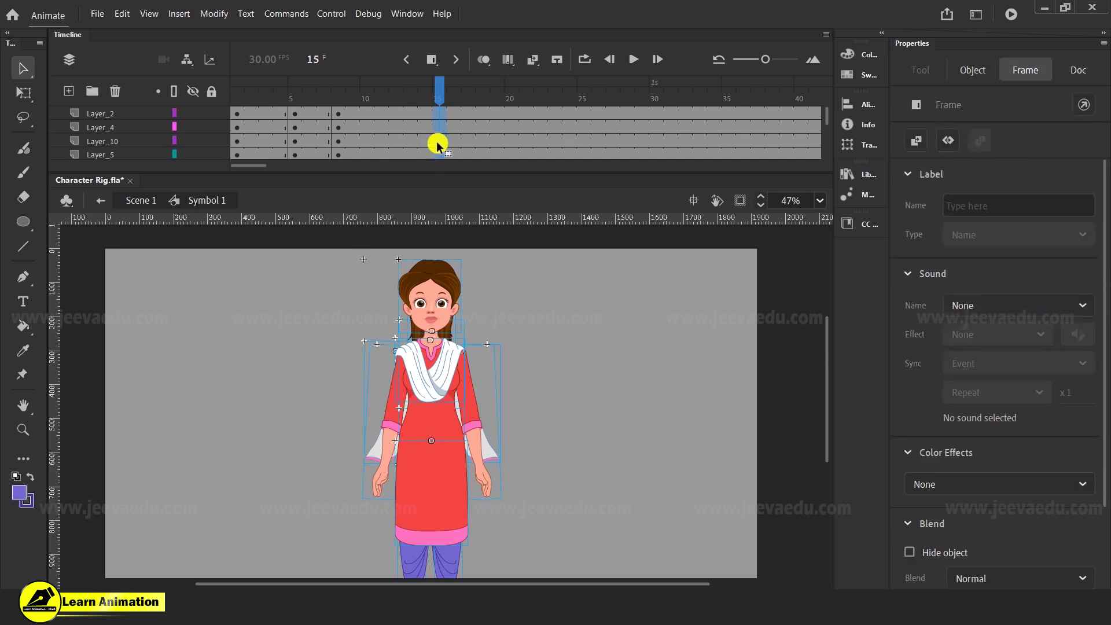
pyautogui.scroll(2, 438, 145)
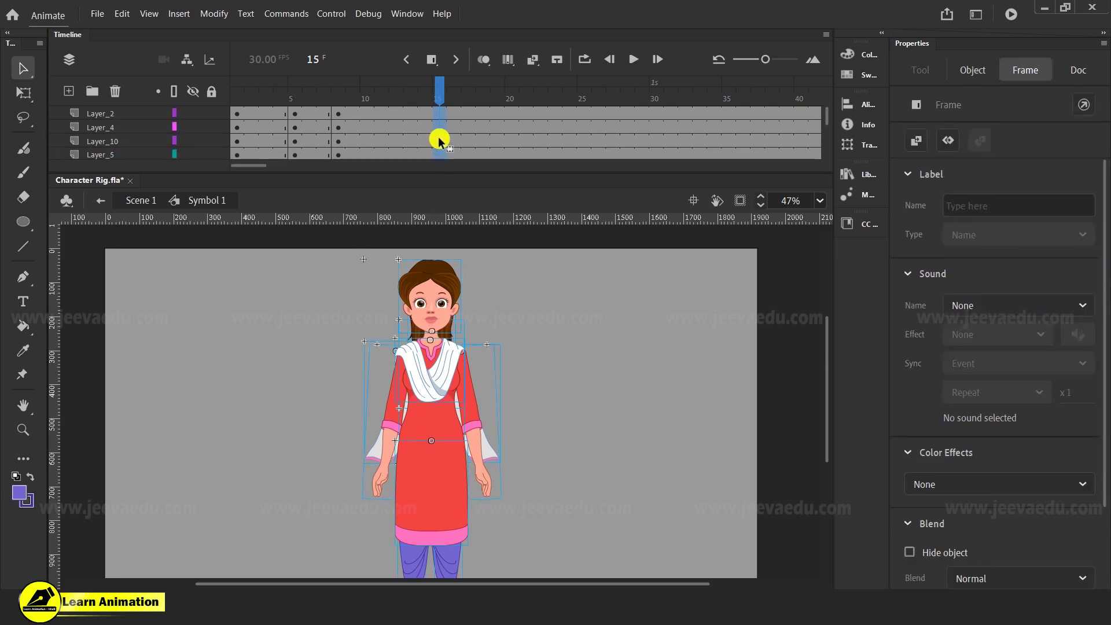
pyautogui.click(440, 97)
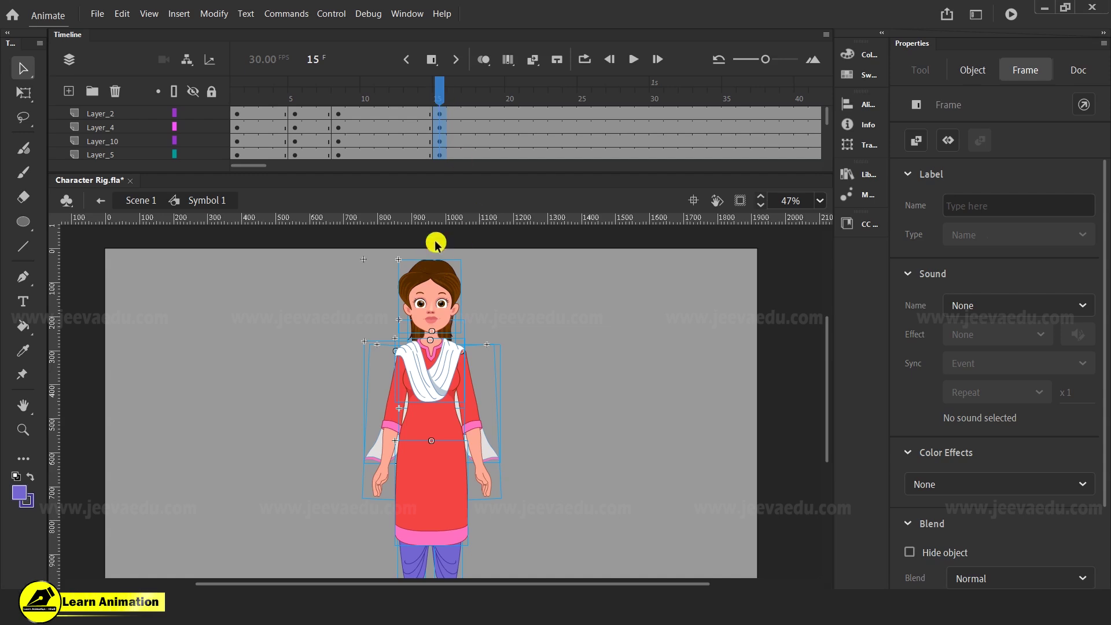
# - Insert keyframes at frame 22 on all layers and create classic tweens between the keyframes from frame 5 to frame 22
pyautogui.moveTo(441, 102); pyautogui.dragTo(547, 109)
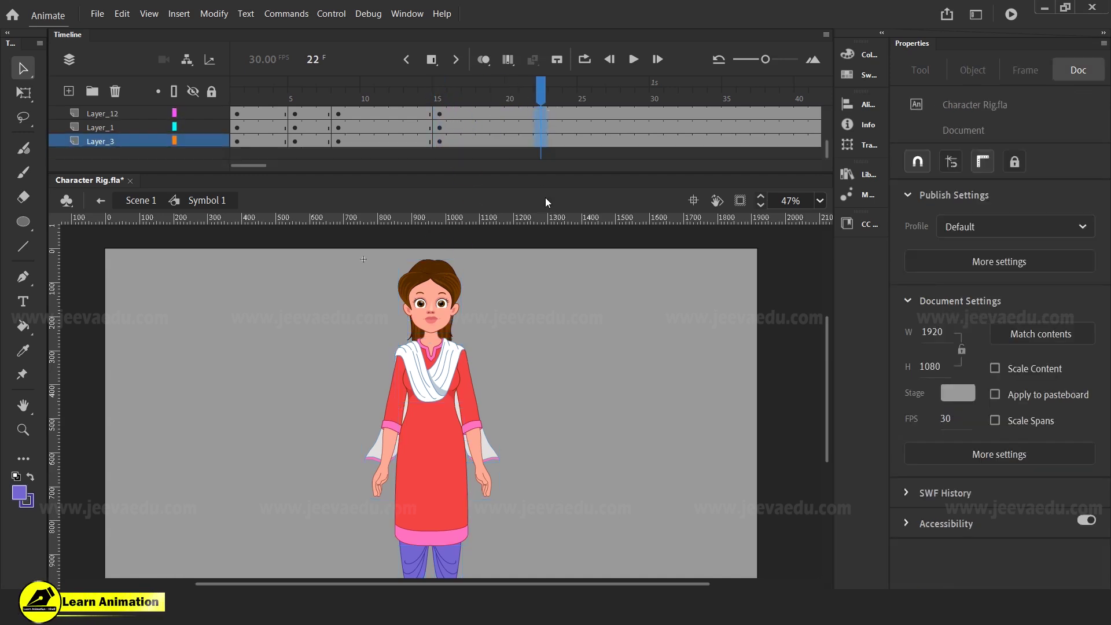
pyautogui.click(538, 126)
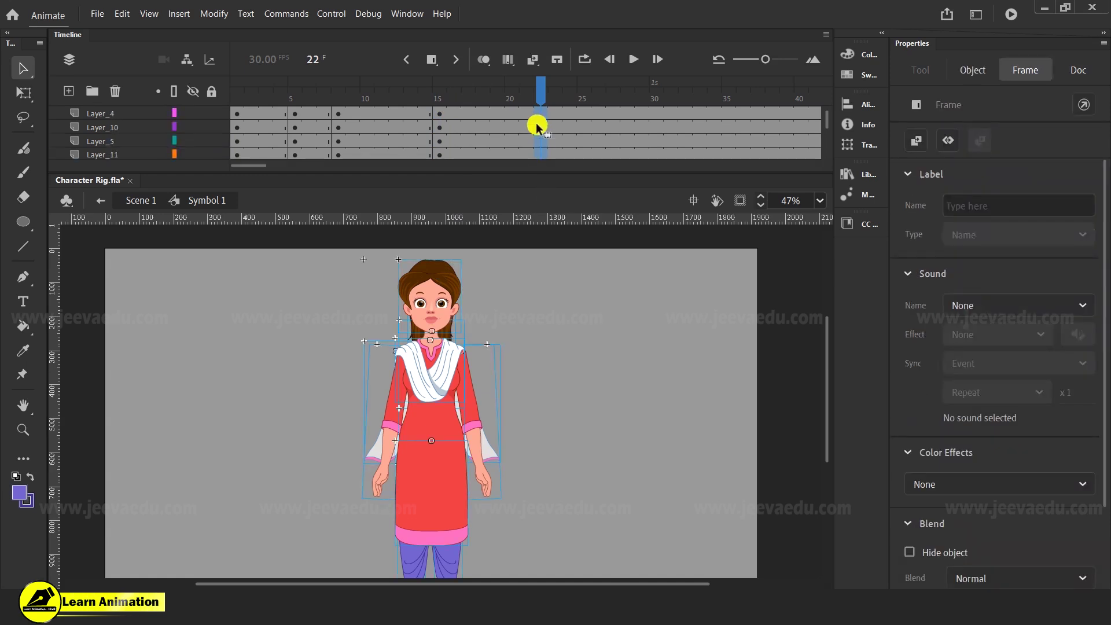
pyautogui.moveTo(322, 113); pyautogui.dragTo(488, 234)
pyautogui.rightClick(445, 144)
pyautogui.click(492, 155)
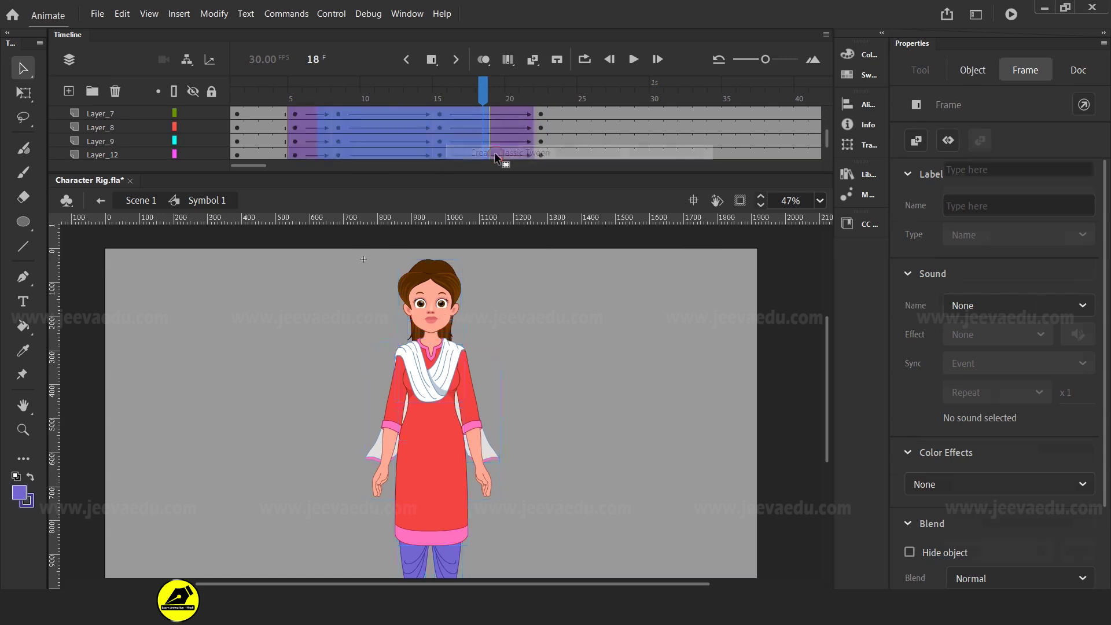
# - Set the ease of the classic tweens between frames 15 and 22 to 93 on all layers
pyautogui.click(492, 102)
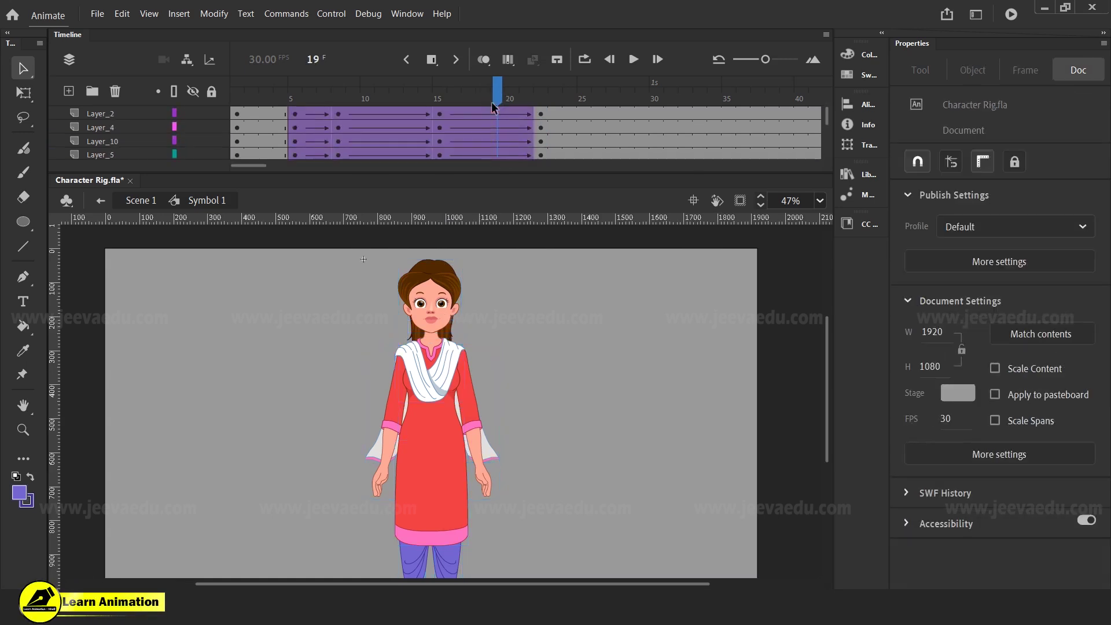
pyautogui.click(491, 243)
pyautogui.click(1079, 304)
pyautogui.write('93')
pyautogui.press('Return')
# - Set the ease of the classic tweens between frames 8 and 15 to -100 on all layers
pyautogui.scroll(3, 405, 130)
pyautogui.moveTo(399, 87); pyautogui.dragTo(388, 231)
pyautogui.click(1079, 304)
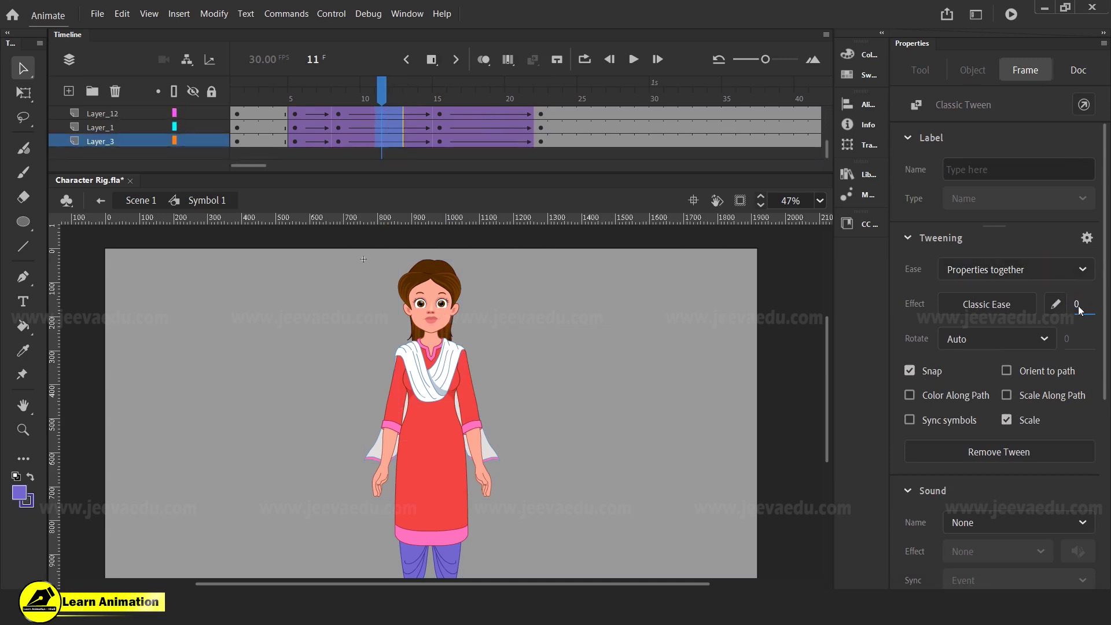
pyautogui.scroll(3, 491, 138)
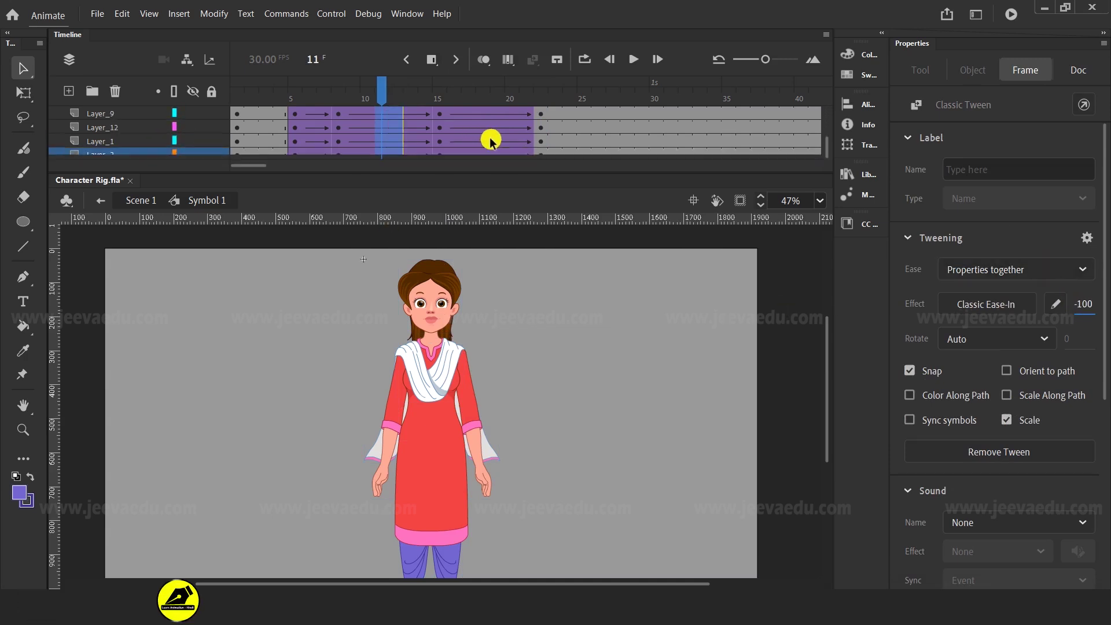
# - Set the ease of the classic tweens between frames 15 and 22 to 100 on all layers
pyautogui.moveTo(487, 112); pyautogui.dragTo(495, 211)
pyautogui.scroll(3, 493, 139)
pyautogui.click(496, 104)
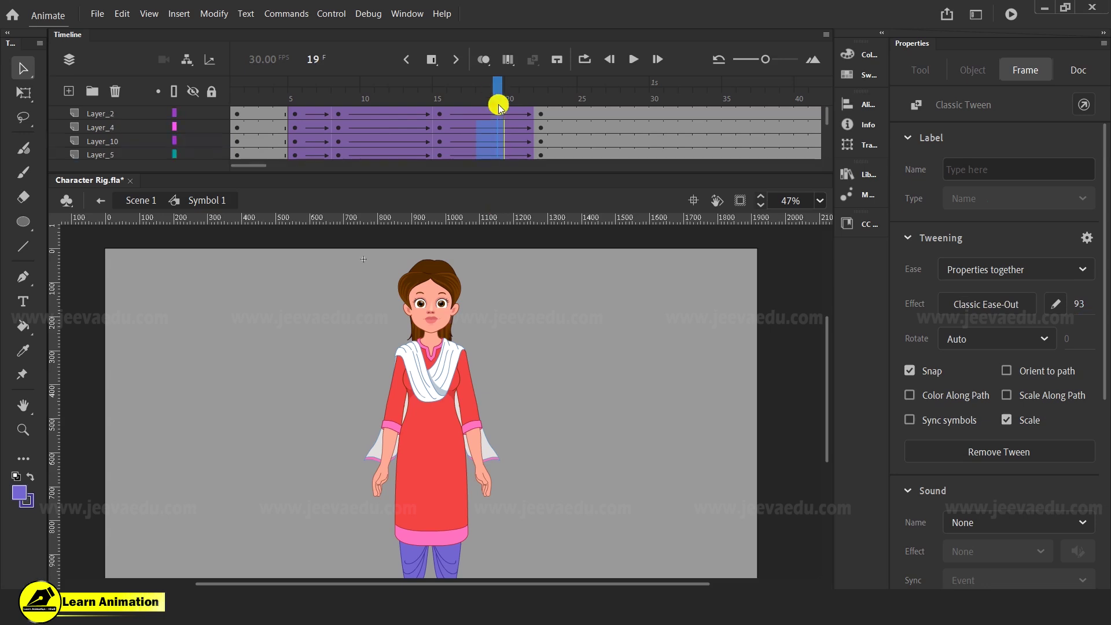
pyautogui.click(496, 234)
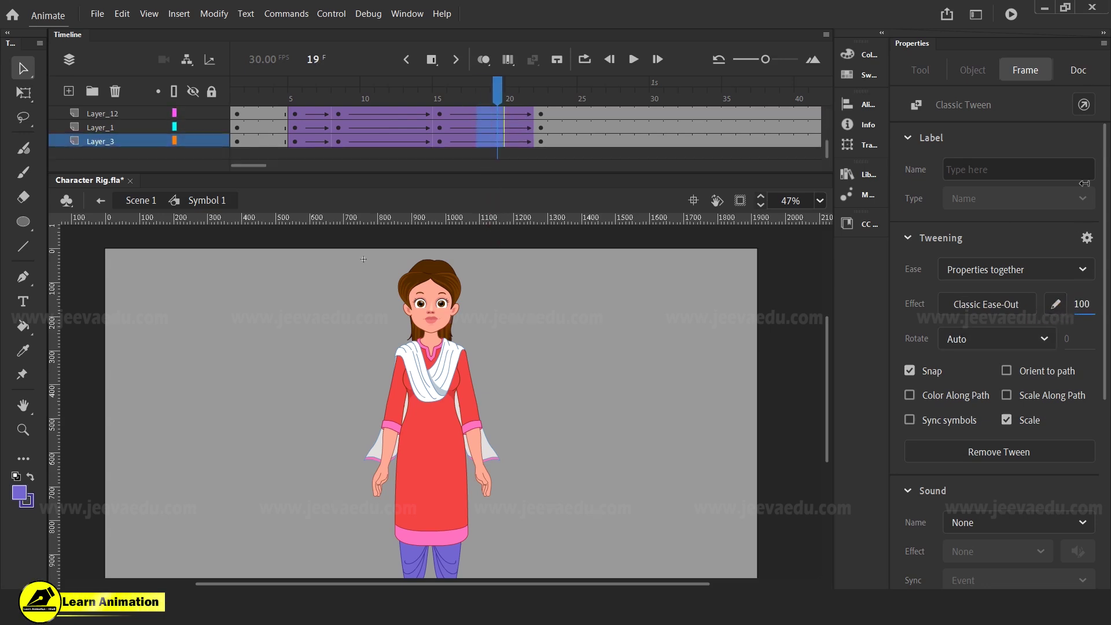
pyautogui.scroll(5, 496, 122)
pyautogui.moveTo(1082, 310)
pyautogui.mouseDown()
pyautogui.moveTo(519, 119)
pyautogui.moveTo(1097, 298)
pyautogui.mouseUp()
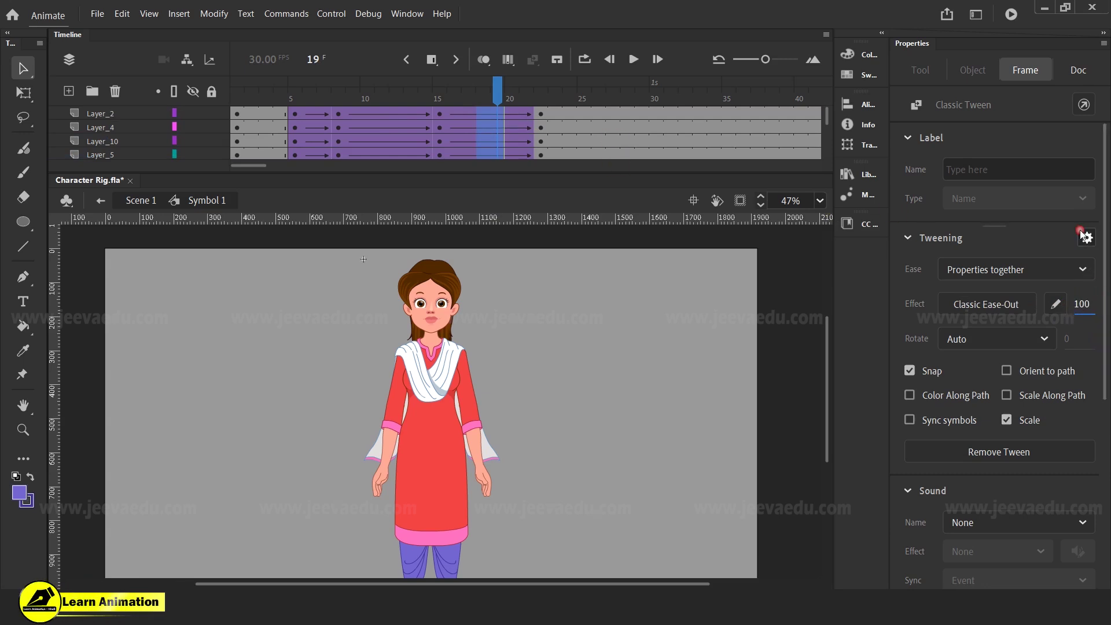
# - At frame 8, select all body parts and stretch the whole character slightly taller from its top edge with Free Transform
pyautogui.moveTo(449, 99); pyautogui.dragTo(351, 100)
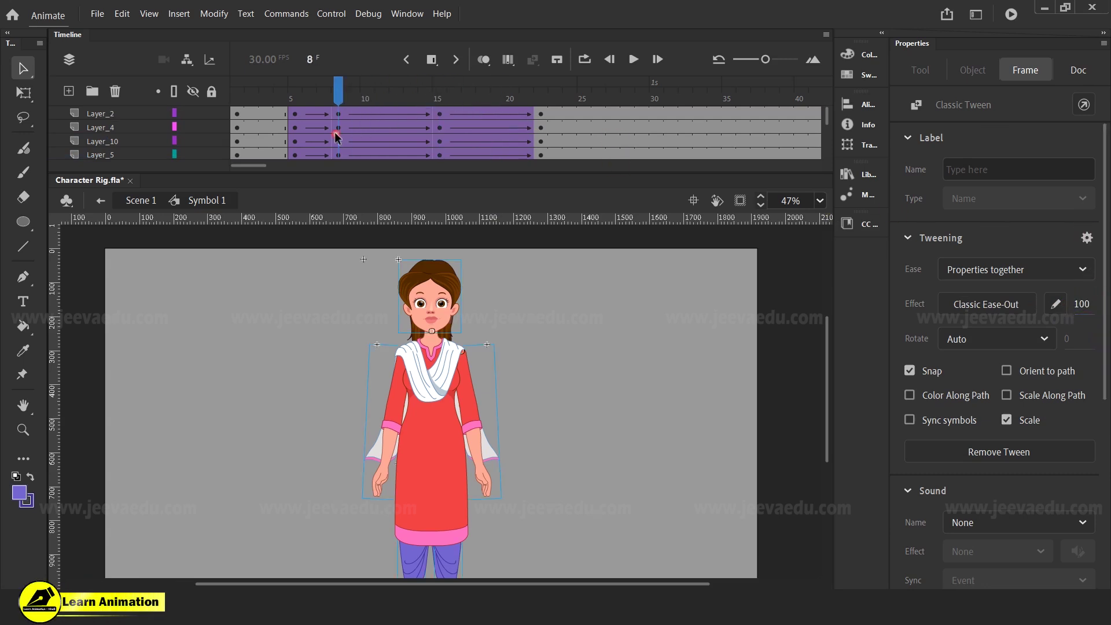
pyautogui.hotkey('ctrl', 'a')
pyautogui.press('z')
pyautogui.keyDown('alt'); pyautogui.click(435, 443); pyautogui.keyUp('alt')
pyautogui.moveTo(389, 317); pyautogui.dragTo(518, 523)
pyautogui.moveTo(516, 472); pyautogui.dragTo(517, 486)
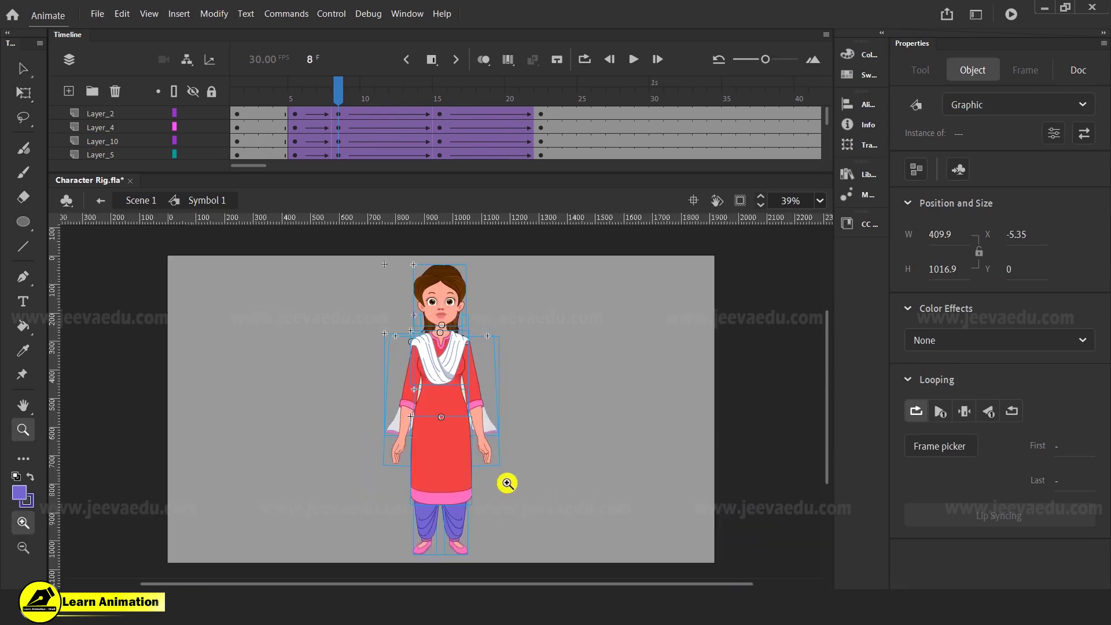
pyautogui.press('q')
pyautogui.moveTo(441, 265); pyautogui.dragTo(441, 261)
pyautogui.moveTo(299, 75); pyautogui.dragTo(338, 98)
# - At frame 8, rotate the character's right arm slightly outward and turn off object snapping for the document
pyautogui.click(351, 294)
pyautogui.click(404, 446)
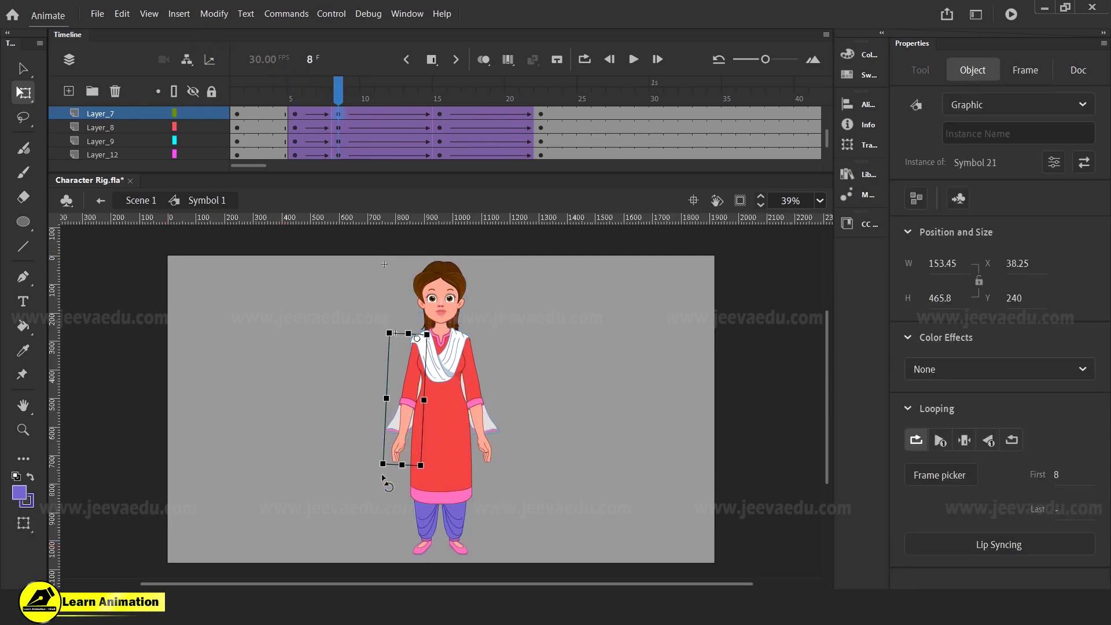
pyautogui.moveTo(379, 476); pyautogui.dragTo(373, 473)
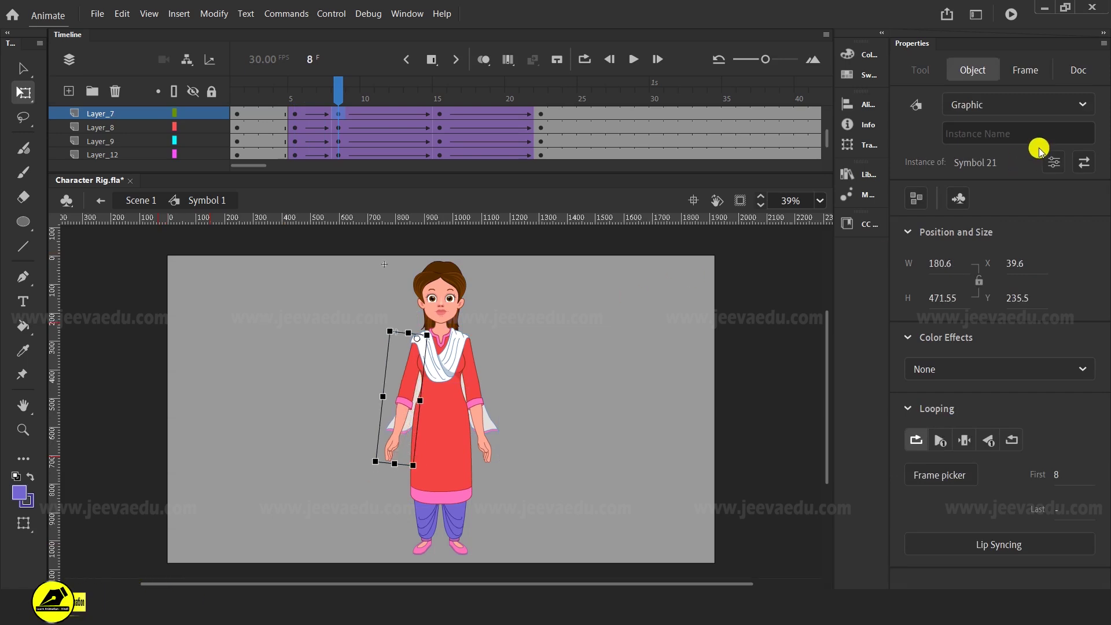
pyautogui.click(1064, 71)
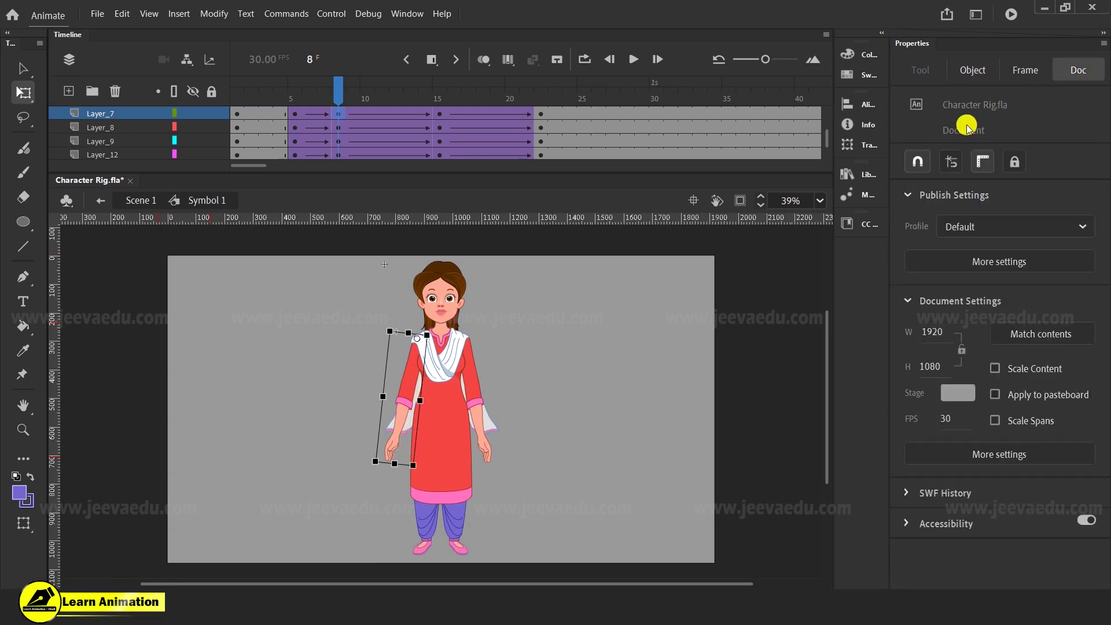
pyautogui.click(235, 449)
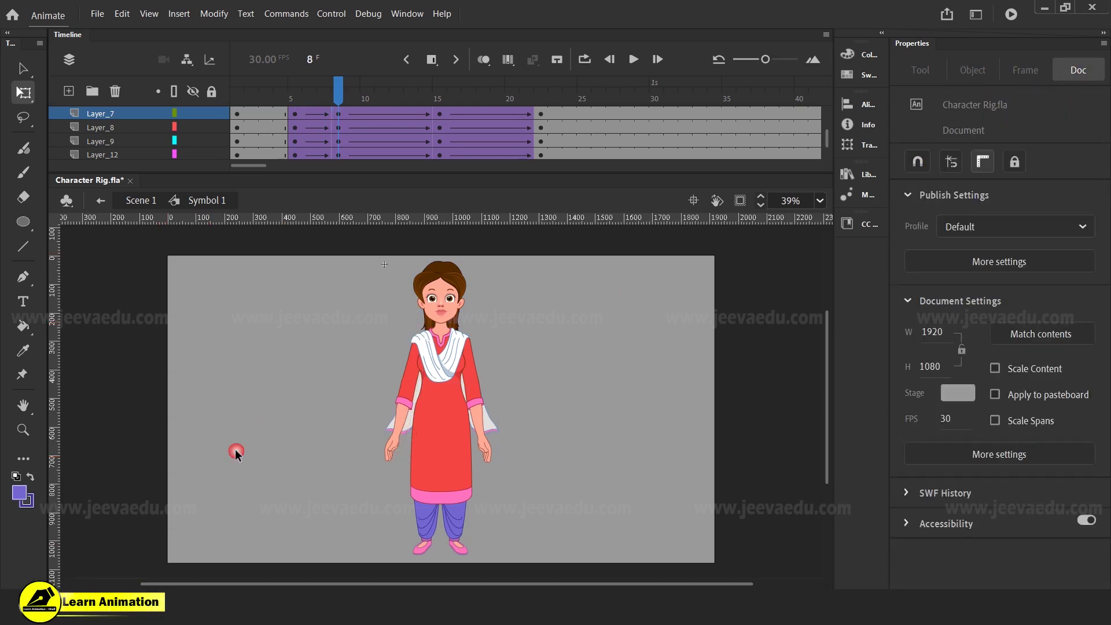
# - At frame 8, rotate both hanging scarf ends slightly inward and the character's left arm slightly outward
pyautogui.click(384, 429)
pyautogui.moveTo(377, 445); pyautogui.dragTo(383, 451)
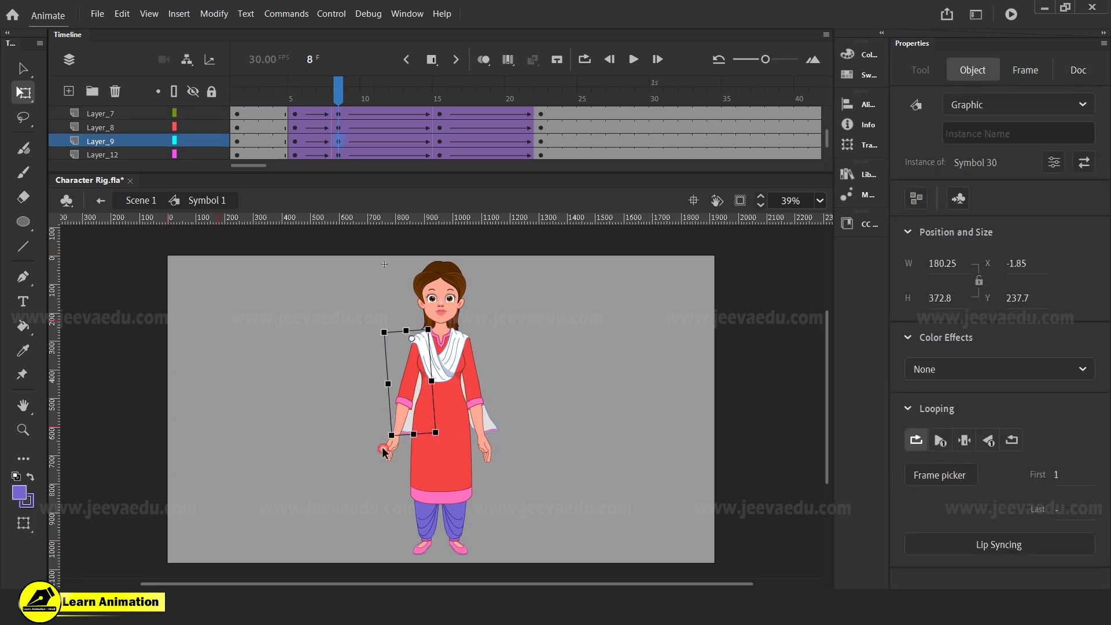
pyautogui.click(489, 465)
pyautogui.moveTo(502, 474); pyautogui.dragTo(507, 446)
pyautogui.click(494, 432)
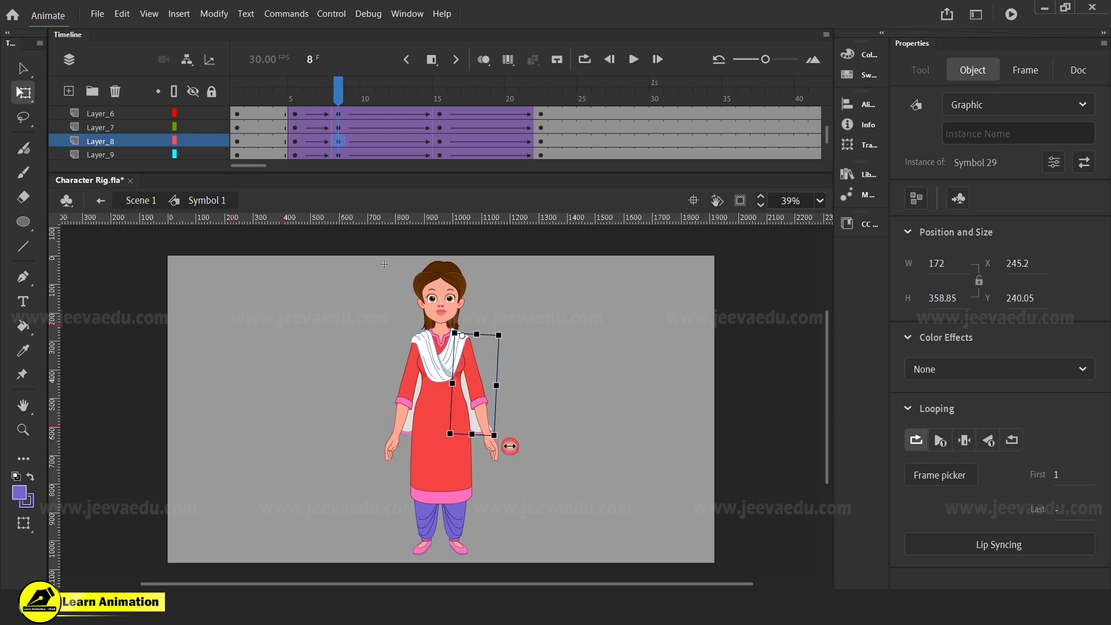
# - At frame 8, adjust the height of the scarf over the chest slightly and raise the head slightly
pyautogui.click(438, 373)
pyautogui.moveTo(442, 383); pyautogui.dragTo(446, 385)
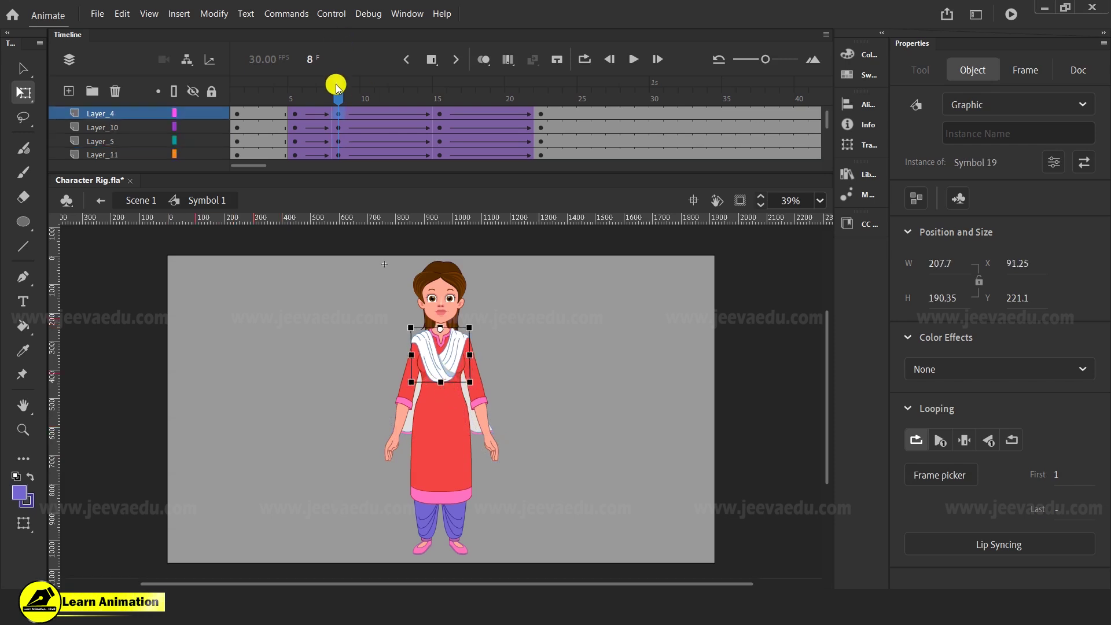
pyautogui.click(344, 116)
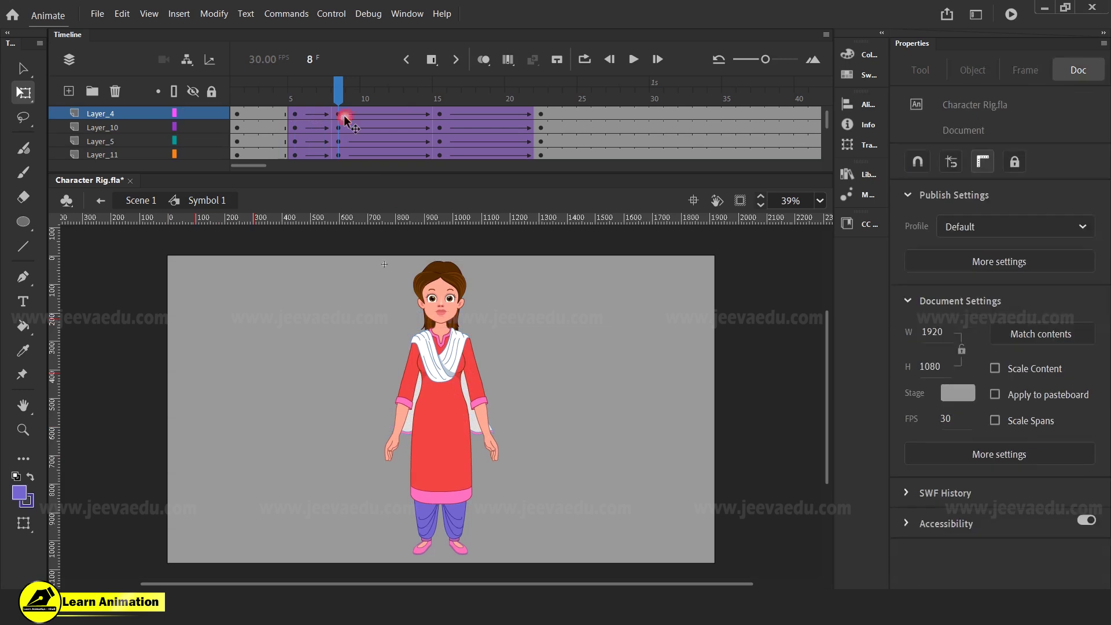
pyautogui.click(440, 315)
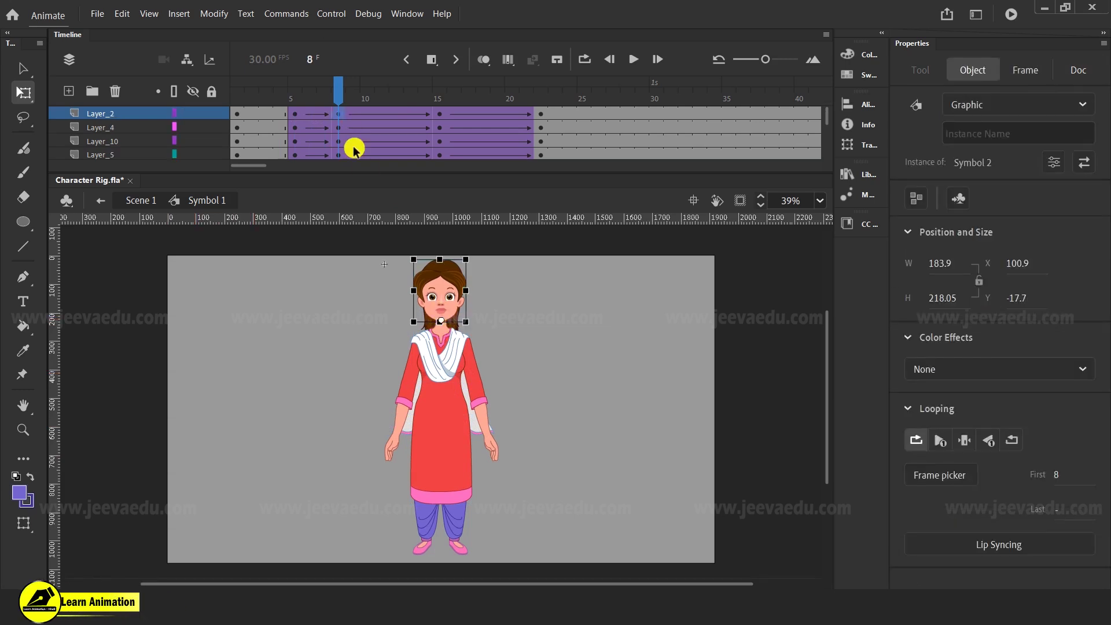
pyautogui.click(310, 114)
# - At frame 15, squash the whole character from its top edge to a height of about 997
pyautogui.moveTo(310, 114); pyautogui.dragTo(440, 138)
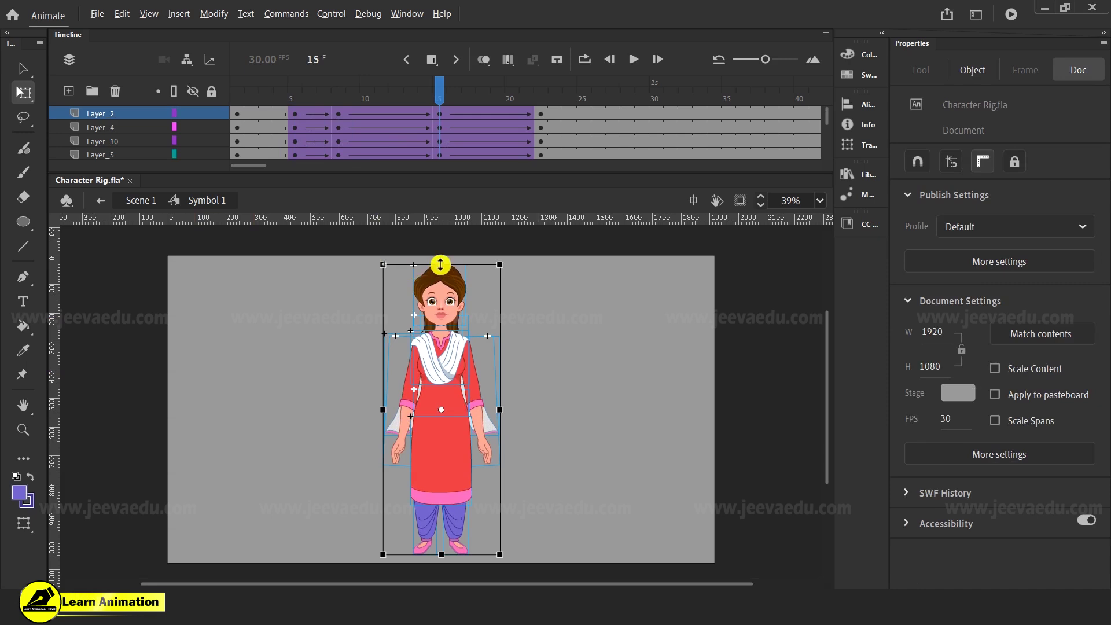
pyautogui.moveTo(322, 268); pyautogui.dragTo(544, 521)
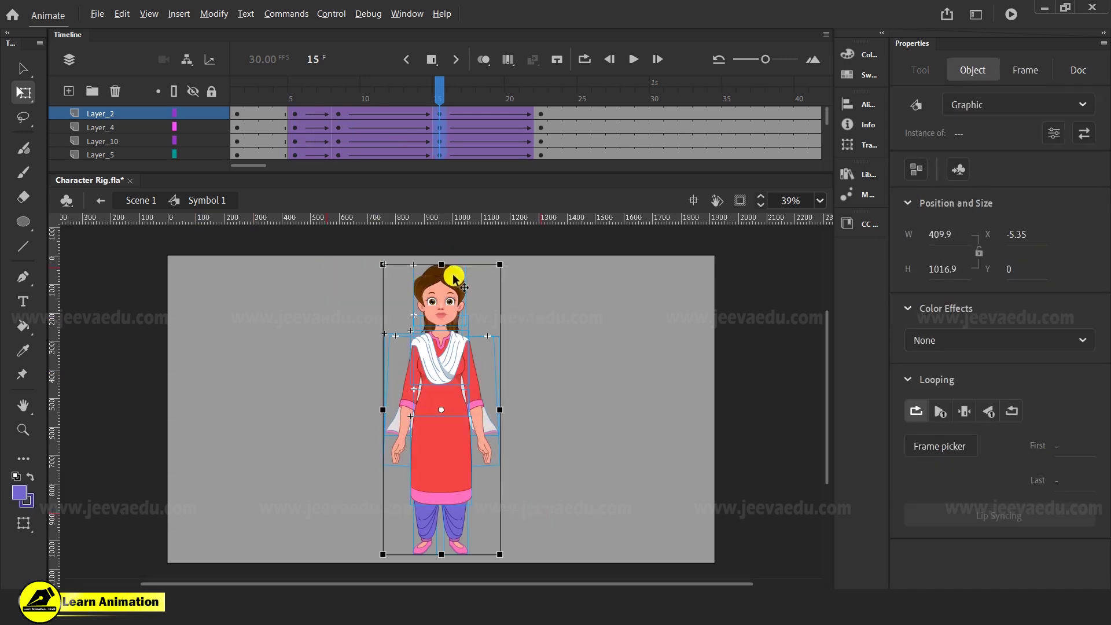
pyautogui.moveTo(342, 299); pyautogui.dragTo(550, 496)
pyautogui.moveTo(443, 264); pyautogui.dragTo(443, 270)
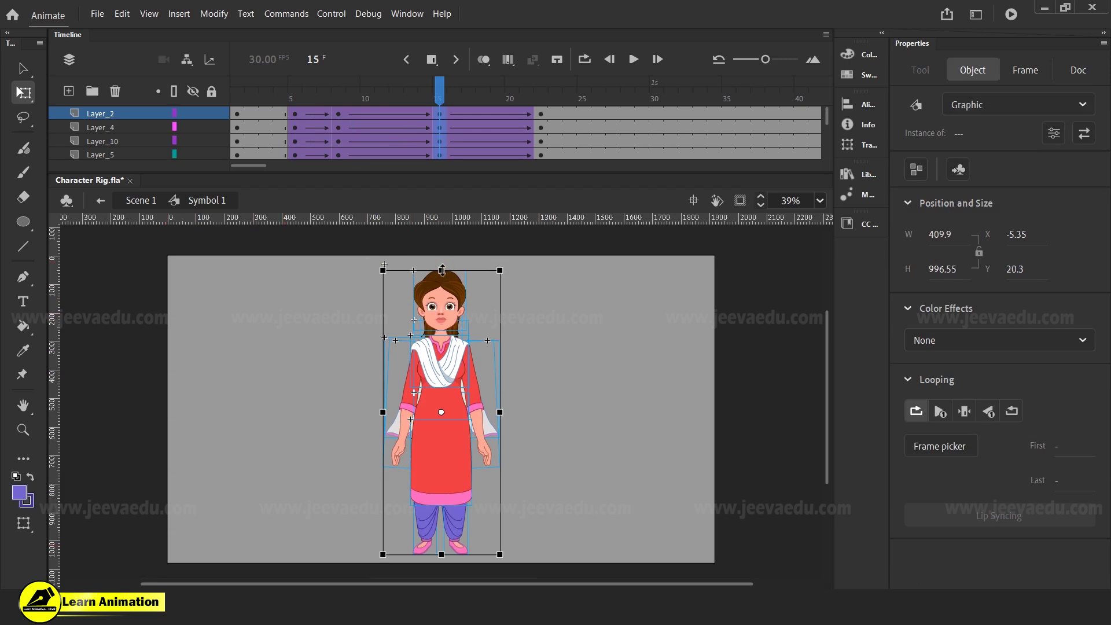
pyautogui.moveTo(337, 128); pyautogui.dragTo(438, 145)
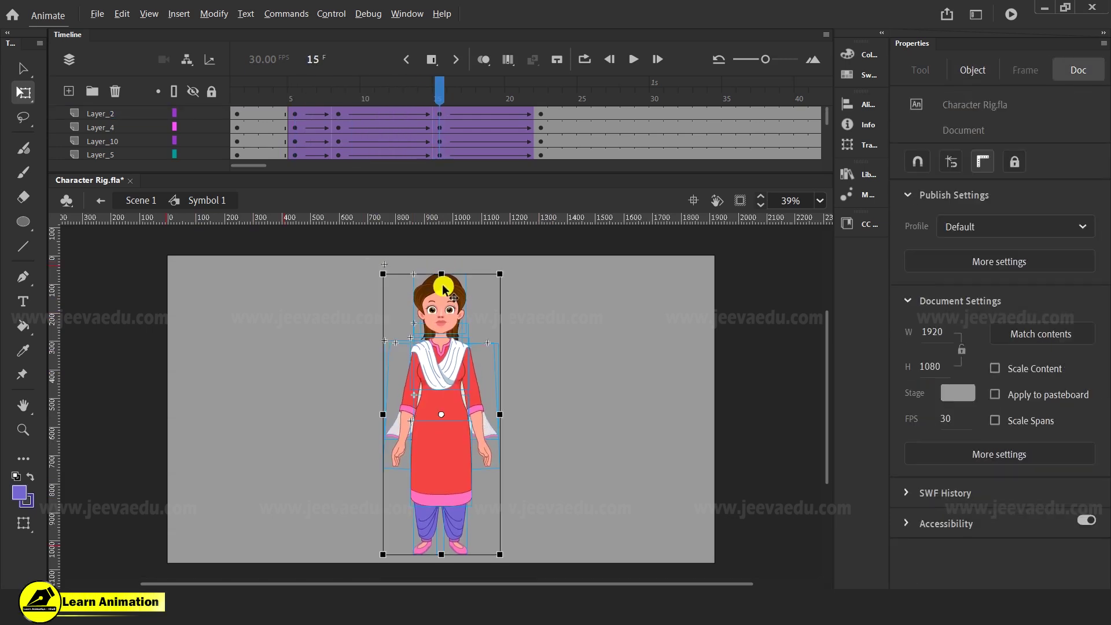
pyautogui.moveTo(441, 277); pyautogui.dragTo(441, 272)
pyautogui.moveTo(340, 98); pyautogui.dragTo(437, 145)
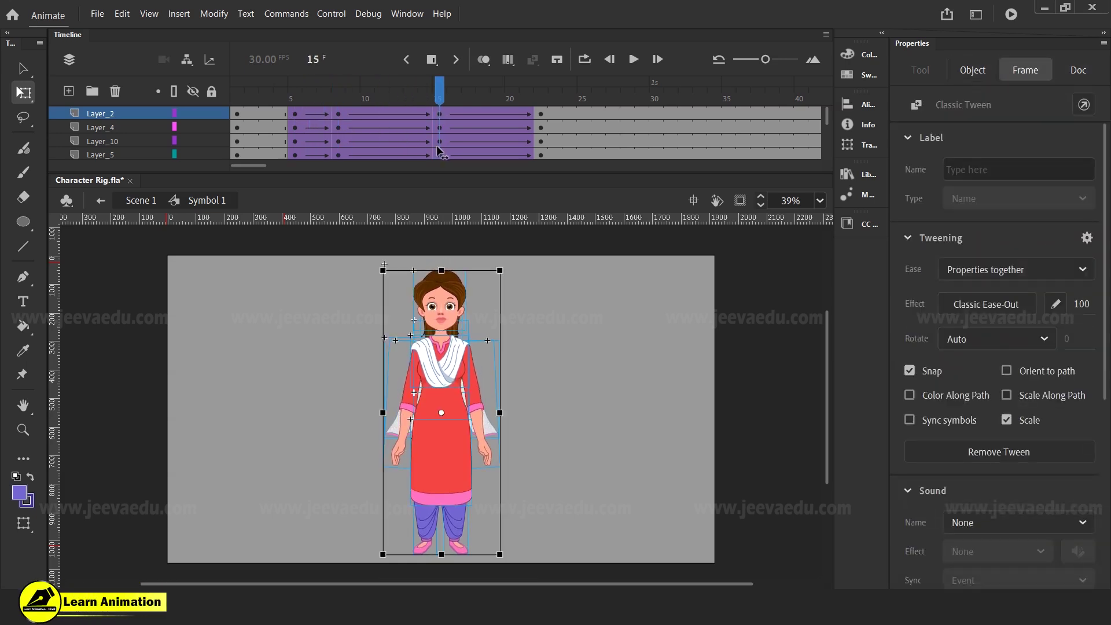
# - Rotate both arms slightly inward toward the body at frame 15
pyautogui.click(507, 470)
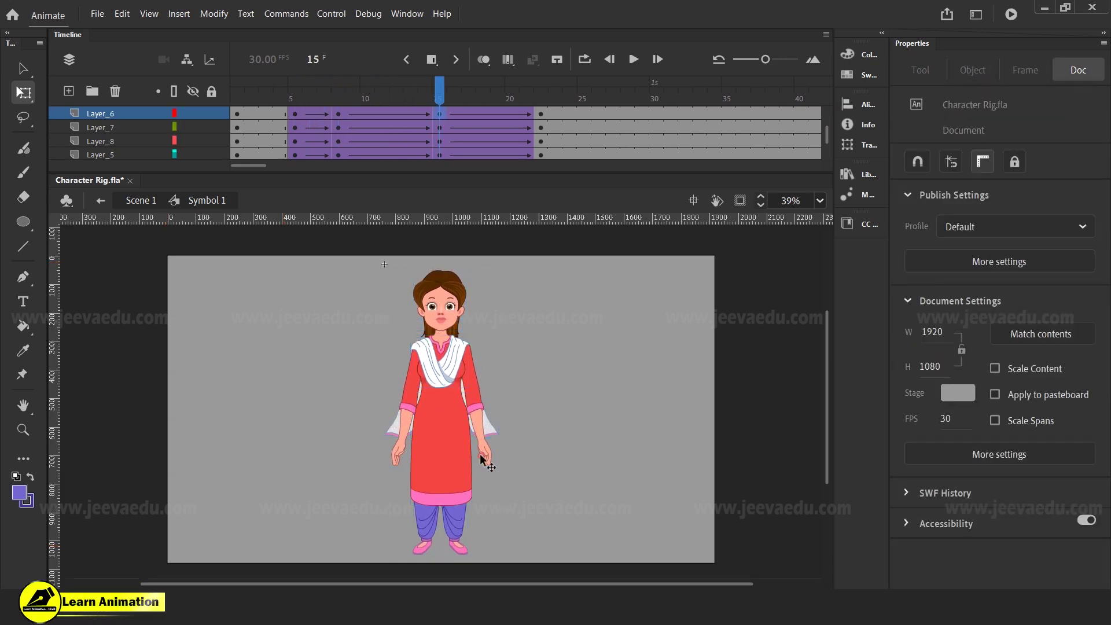
pyautogui.moveTo(508, 471); pyautogui.dragTo(504, 480)
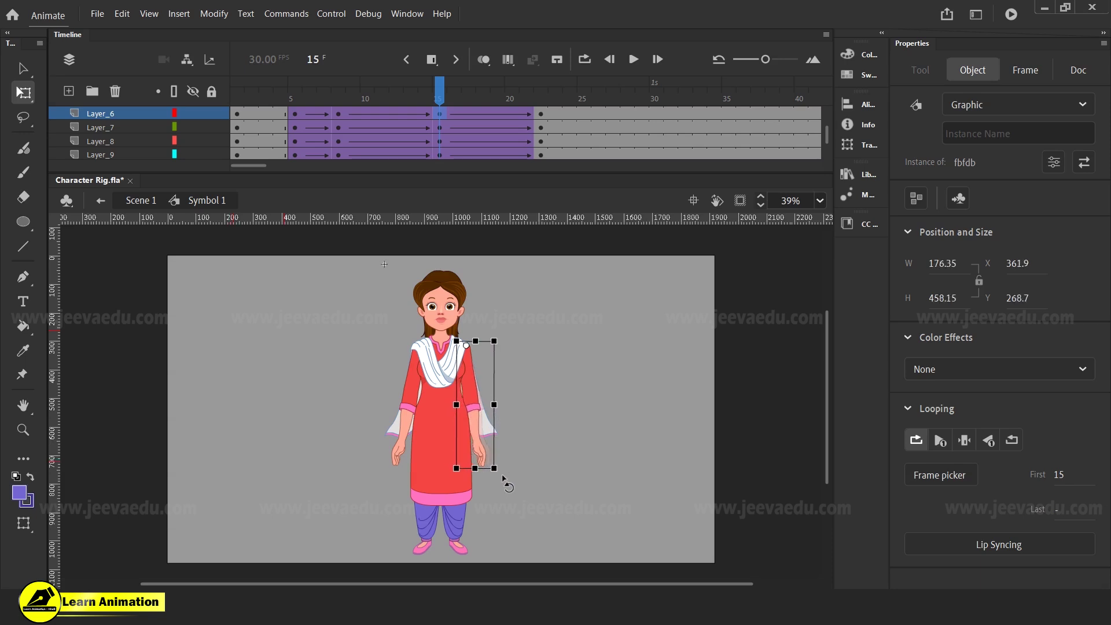
pyautogui.click(396, 458)
pyautogui.moveTo(386, 479); pyautogui.dragTo(389, 486)
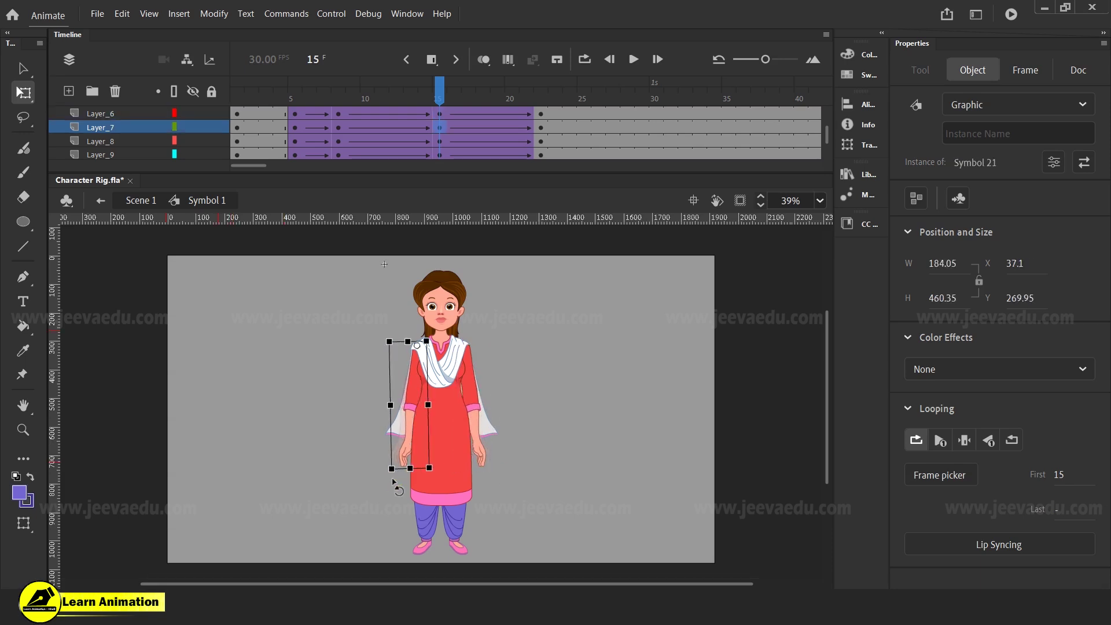
# - Rotate both hanging scarf ends slightly inward toward the body at frame 15
pyautogui.click(492, 441)
pyautogui.moveTo(508, 451); pyautogui.dragTo(502, 444)
pyautogui.click(389, 451)
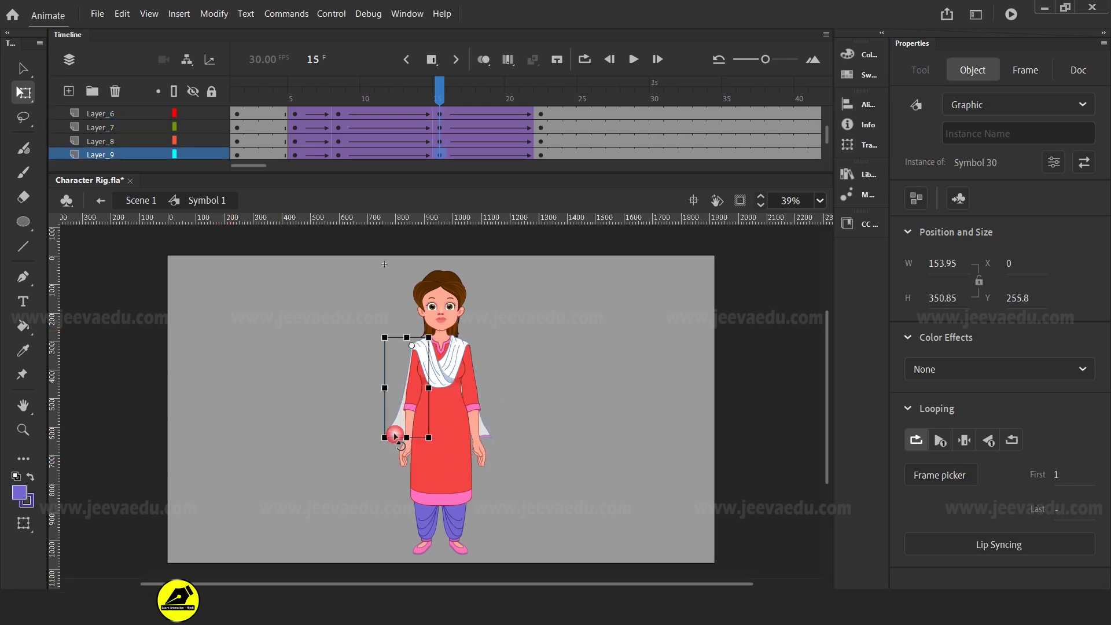
pyautogui.moveTo(419, 87); pyautogui.dragTo(436, 141)
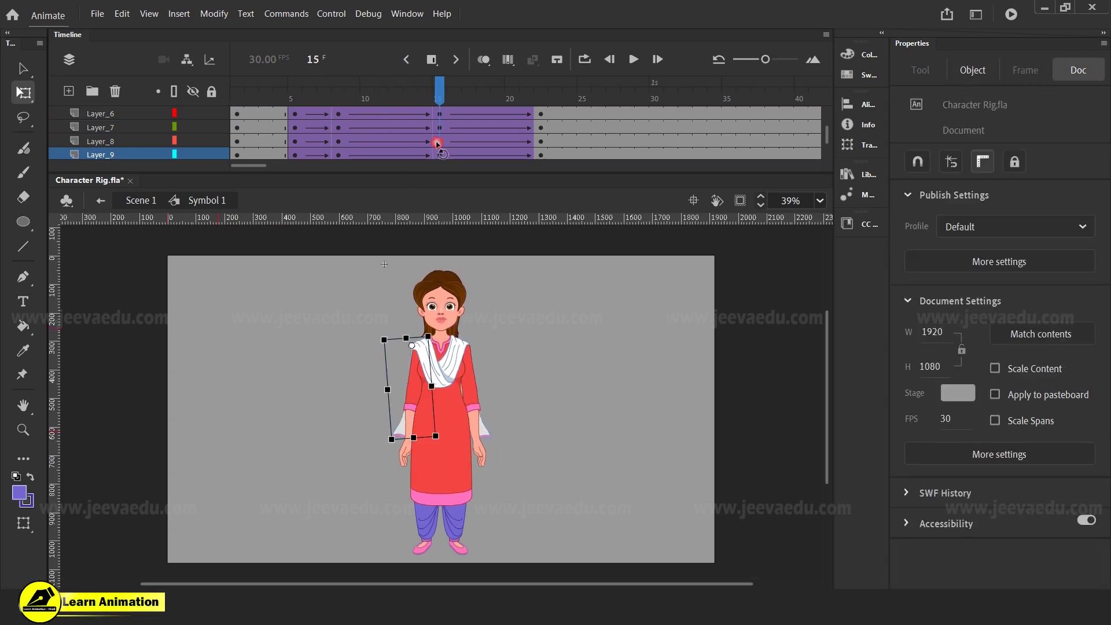
# - At frame 22, move the upper body's pivot to the waist and tilt the selected upper-body parts slightly counterclockwise
pyautogui.click(440, 302)
pyautogui.click(440, 304)
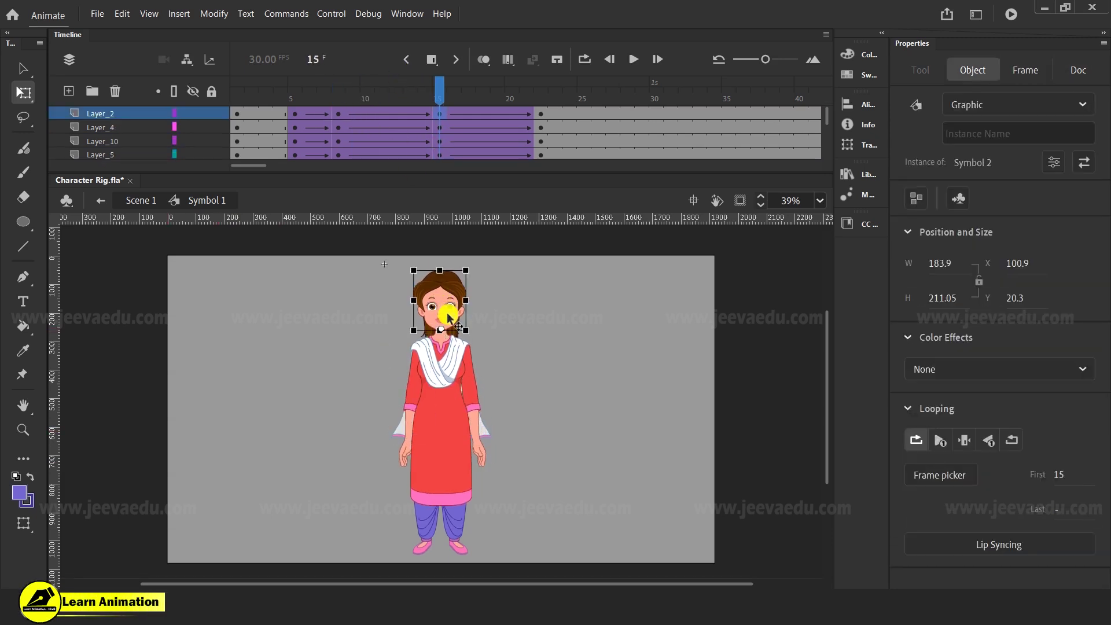
pyautogui.moveTo(425, 82); pyautogui.dragTo(541, 144)
pyautogui.moveTo(372, 264); pyautogui.dragTo(512, 386)
pyautogui.click(446, 375)
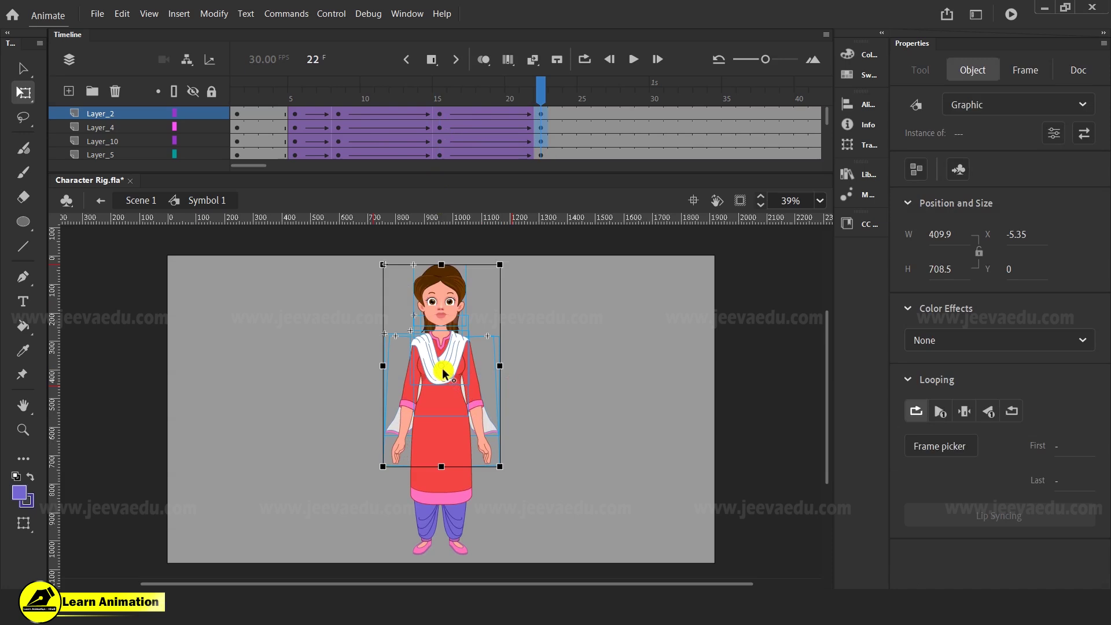
pyautogui.moveTo(442, 411); pyautogui.dragTo(436, 413)
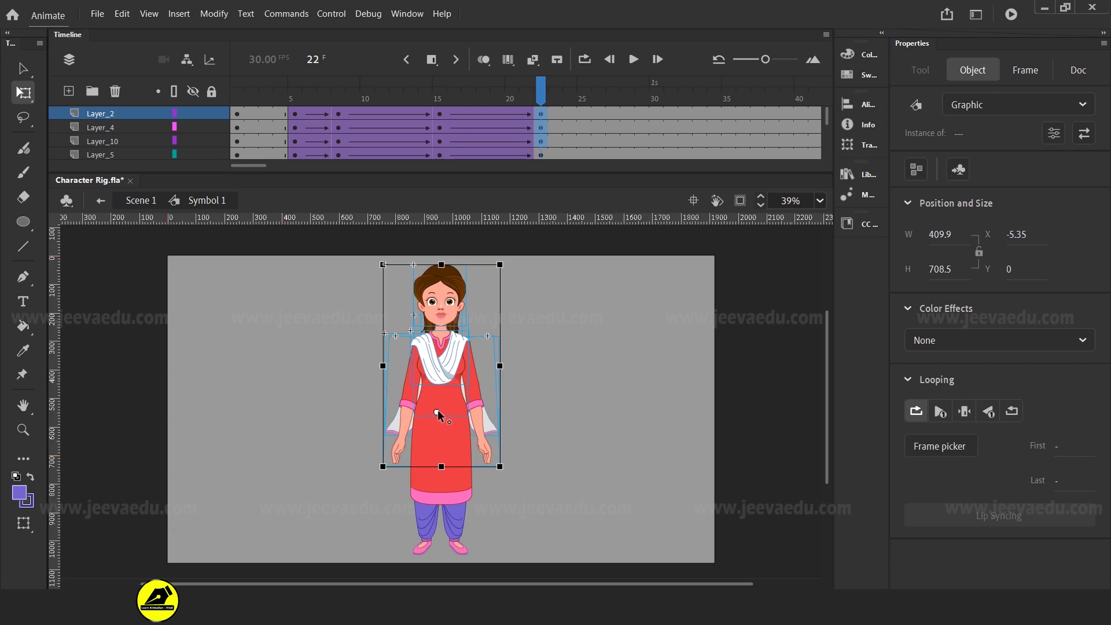
pyautogui.moveTo(505, 271); pyautogui.dragTo(428, 262)
# - Squash the tilted upper body from its top edge to a height of about 722.5 at frame 22
pyautogui.click(429, 265)
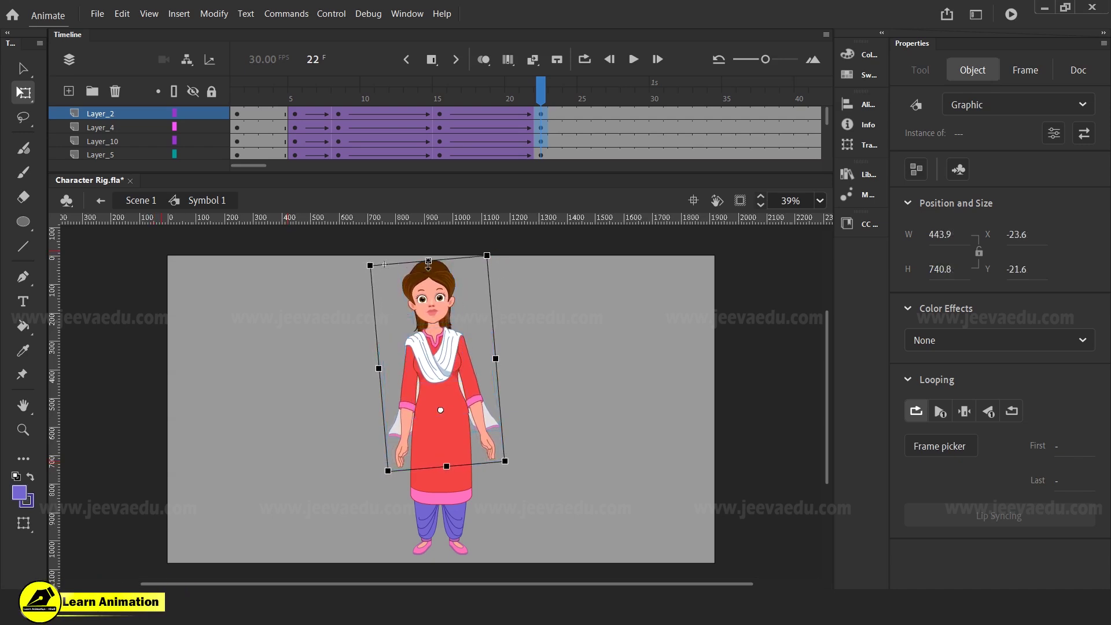
pyautogui.moveTo(526, 97); pyautogui.dragTo(536, 140)
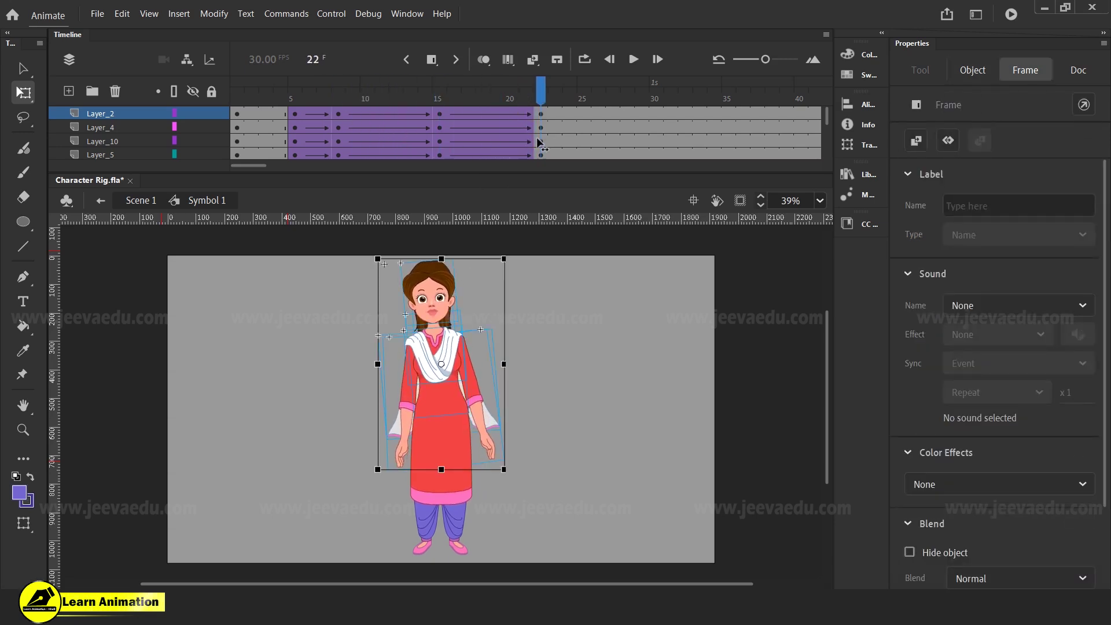
pyautogui.click(447, 257)
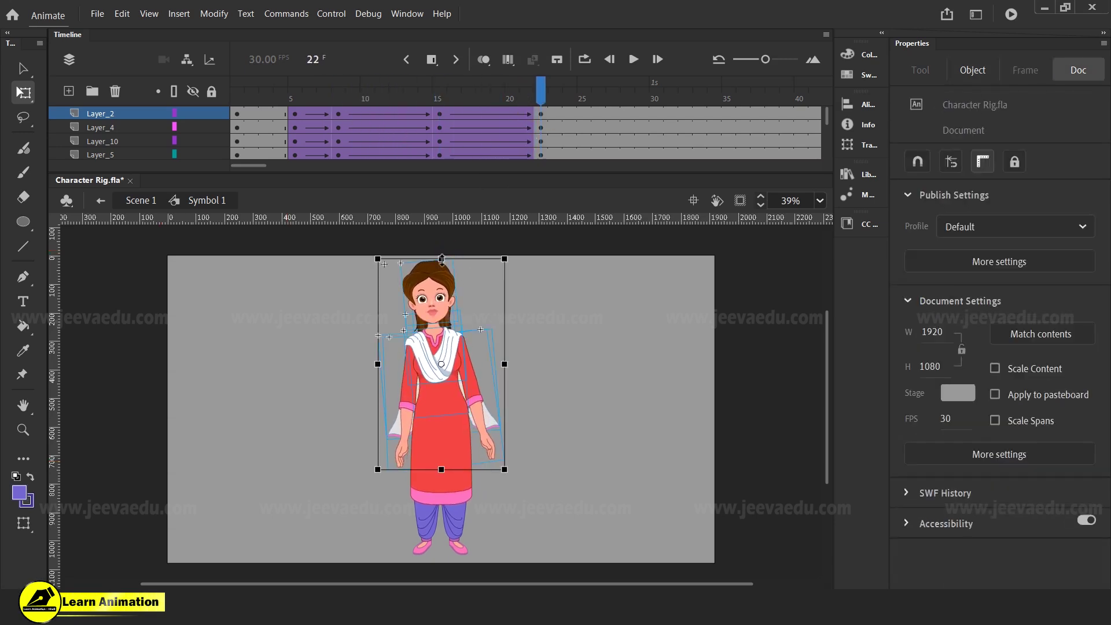
pyautogui.click(544, 376)
# - Nudge the upper-body parts sideways to X -25.5 so the waist lines up with the lower dress at frame 22
pyautogui.press('z')
pyautogui.click(456, 413)
pyautogui.click(471, 418)
pyautogui.keyDown('alt'); pyautogui.click(456, 421); pyautogui.keyUp('alt')
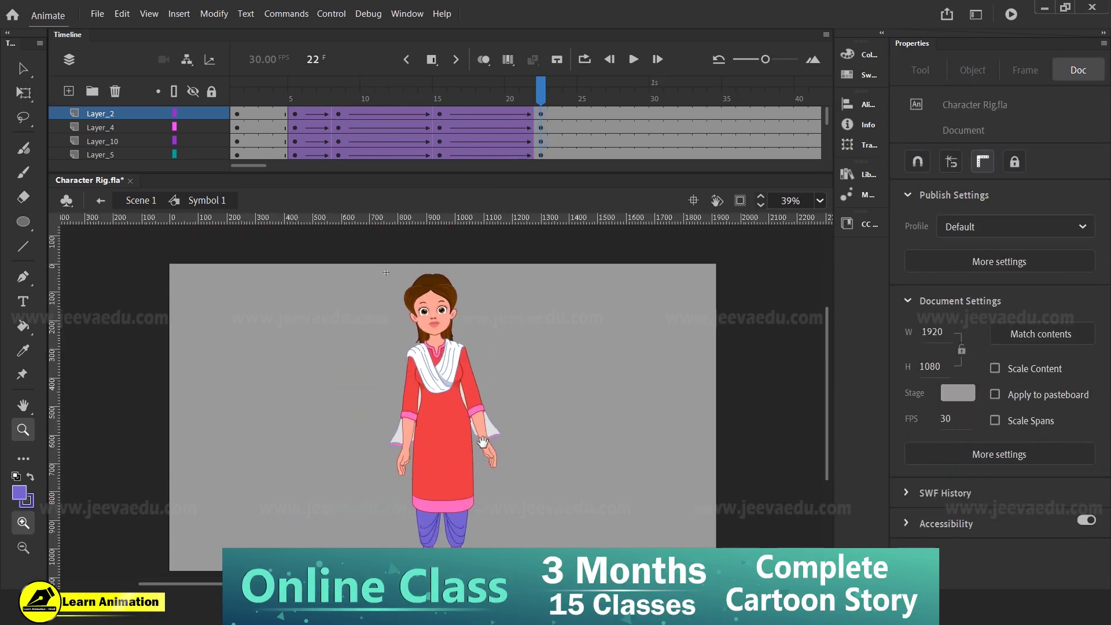
pyautogui.press('v')
pyautogui.moveTo(354, 261); pyautogui.dragTo(499, 405)
pyautogui.press('z')
pyautogui.click(460, 409)
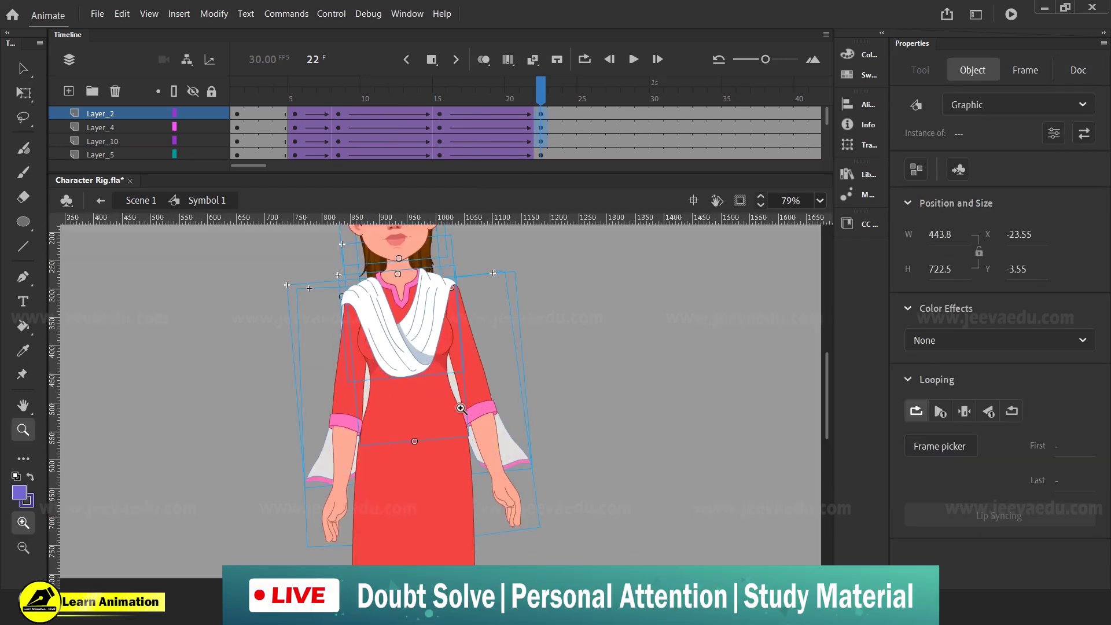
pyautogui.click(456, 430)
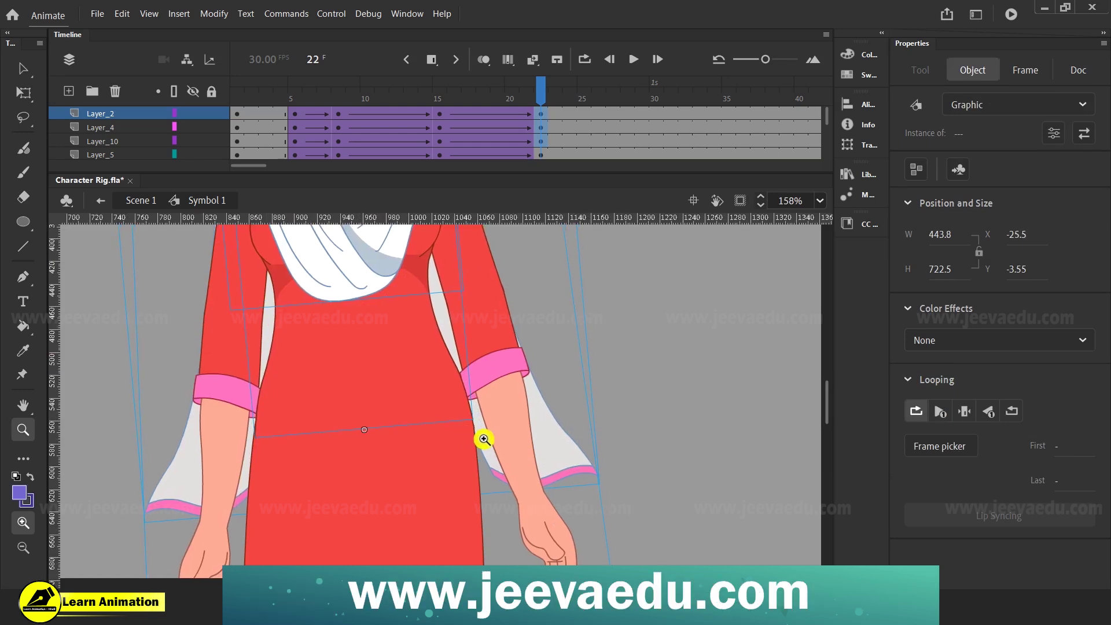
pyautogui.press('Right')
pyautogui.press('Right')
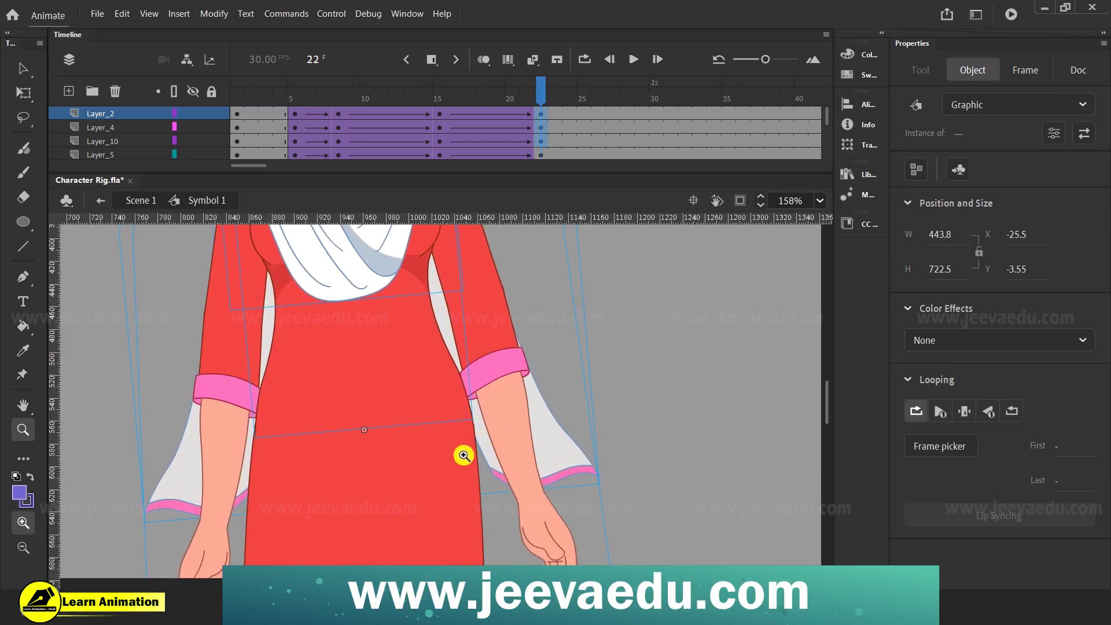
pyautogui.keyDown('alt'); pyautogui.click(397, 432); pyautogui.keyUp('alt')
pyautogui.keyDown('alt'); pyautogui.click(456, 427); pyautogui.keyUp('alt')
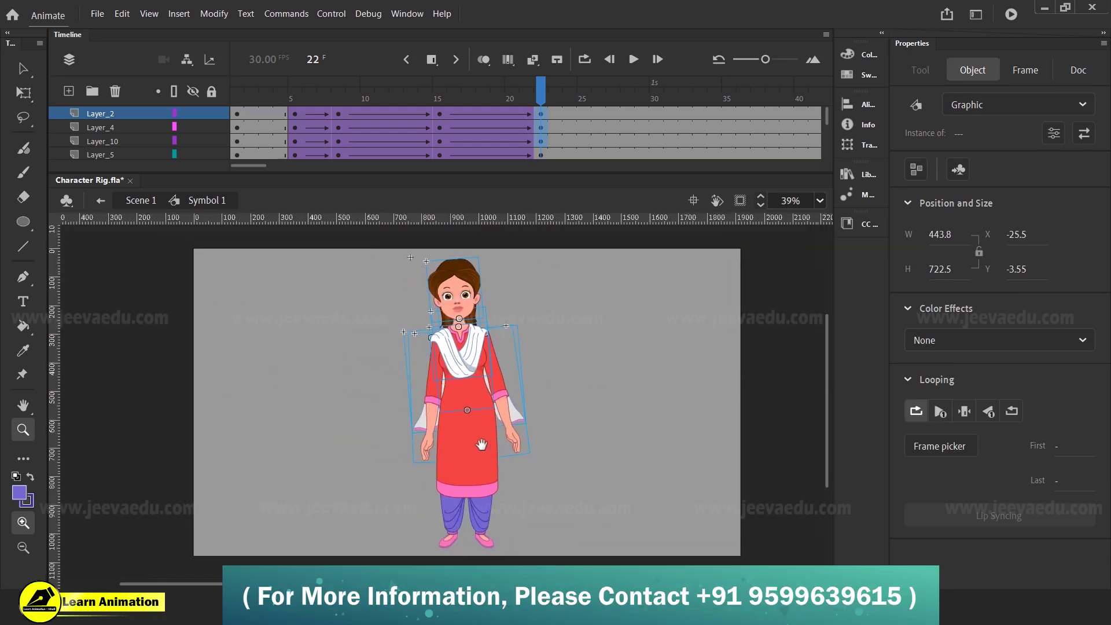
pyautogui.keyDown('ctrl'); pyautogui.click(342, 377); pyautogui.keyUp('ctrl')
# - Rotate the head and back hair together clockwise until the head is upright at frame 22
pyautogui.click(451, 305)
pyautogui.moveTo(477, 340); pyautogui.dragTo(477, 320)
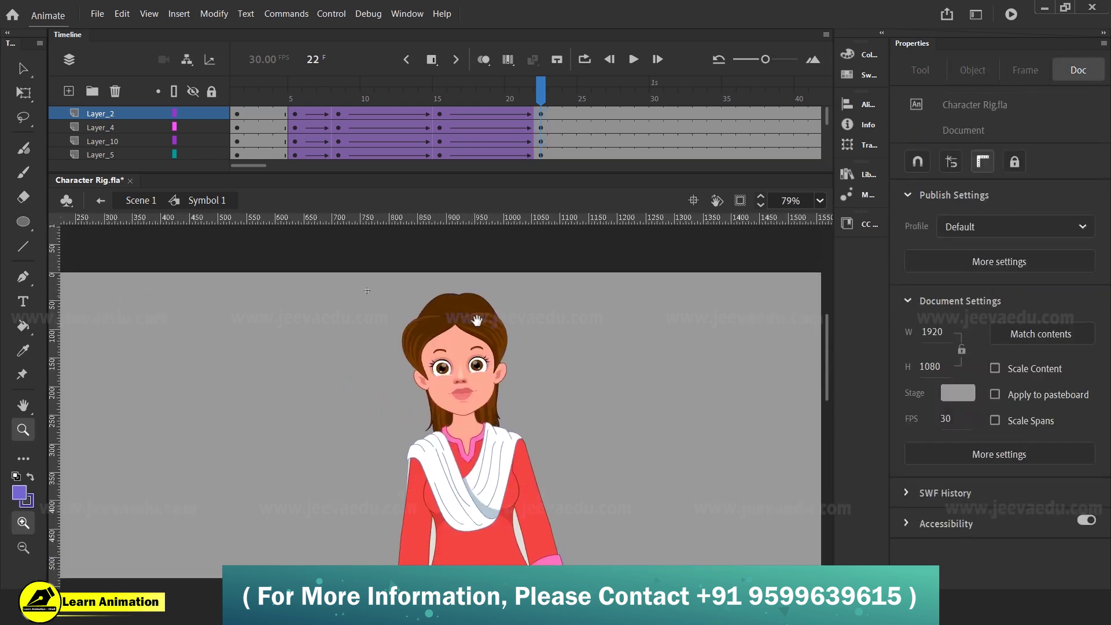
pyautogui.moveTo(531, 85); pyautogui.dragTo(540, 158)
pyautogui.press('v')
pyautogui.click(459, 357)
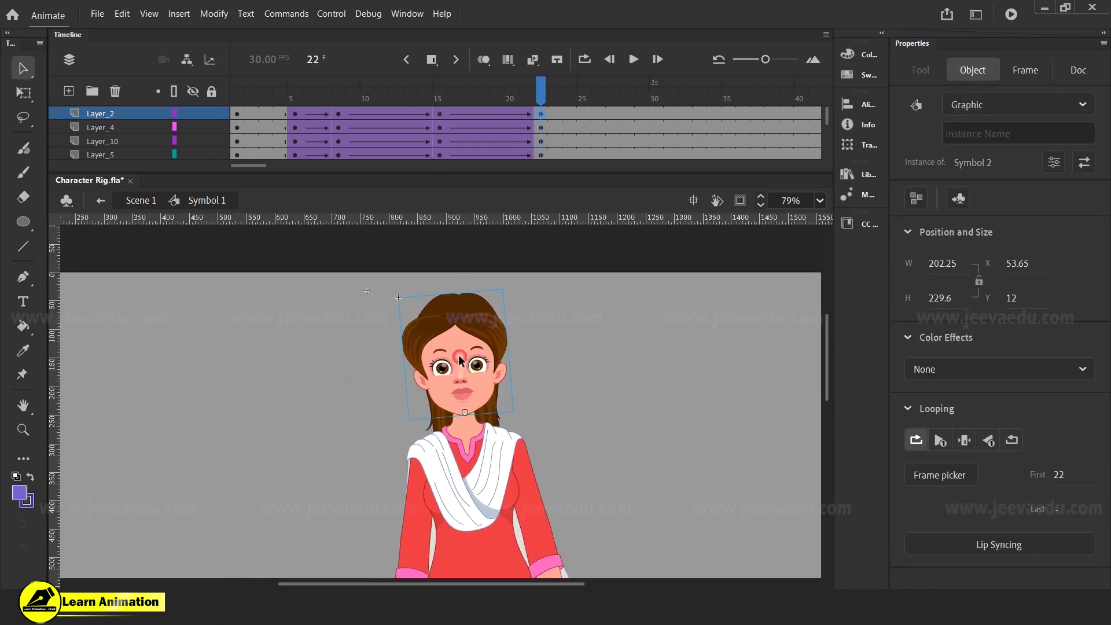
pyautogui.keyDown('shift'); pyautogui.click(454, 367); pyautogui.keyUp('shift')
pyautogui.press('q')
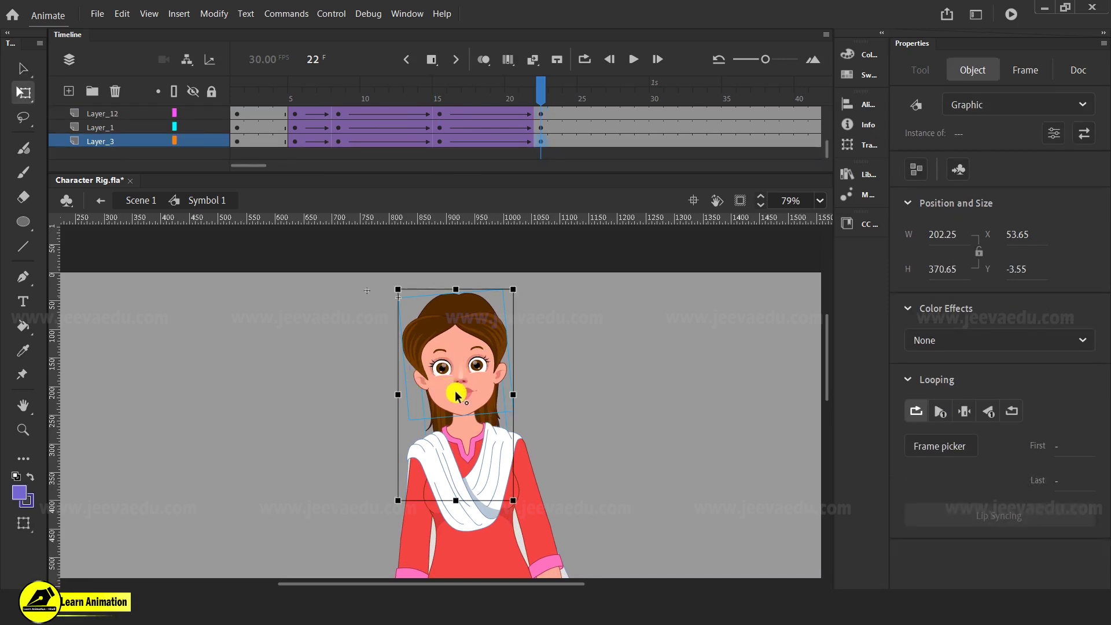
pyautogui.moveTo(535, 298)
pyautogui.mouseDown()
pyautogui.moveTo(536, 311)
pyautogui.moveTo(527, 303)
pyautogui.mouseUp()
# - Rotate the back hair slightly on its own at frame 22
pyautogui.moveTo(527, 94); pyautogui.dragTo(544, 178)
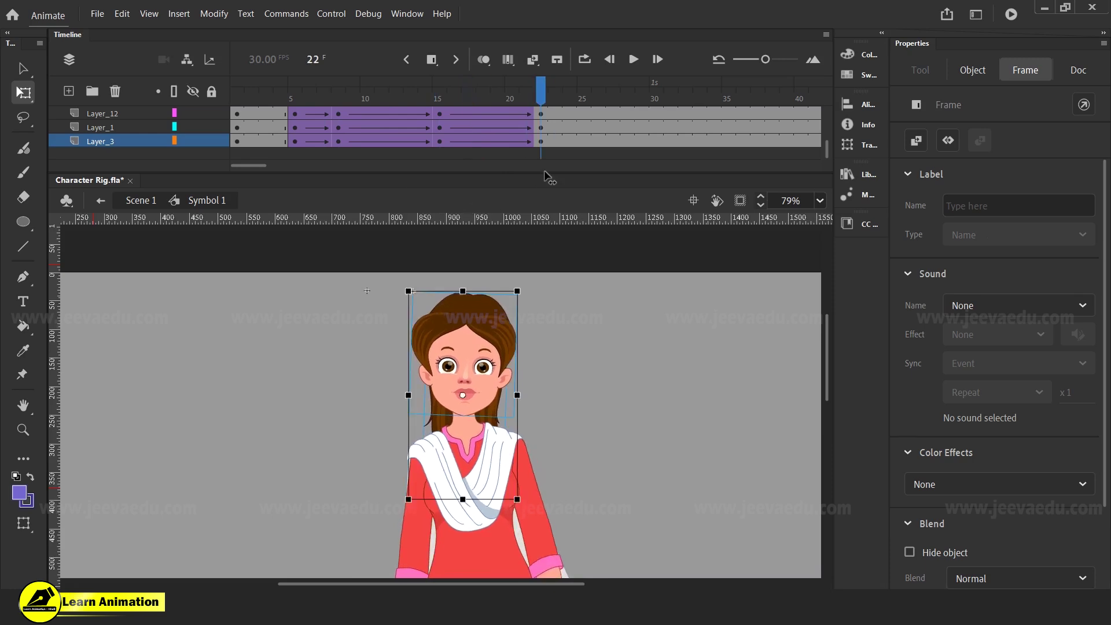
pyautogui.click(541, 166)
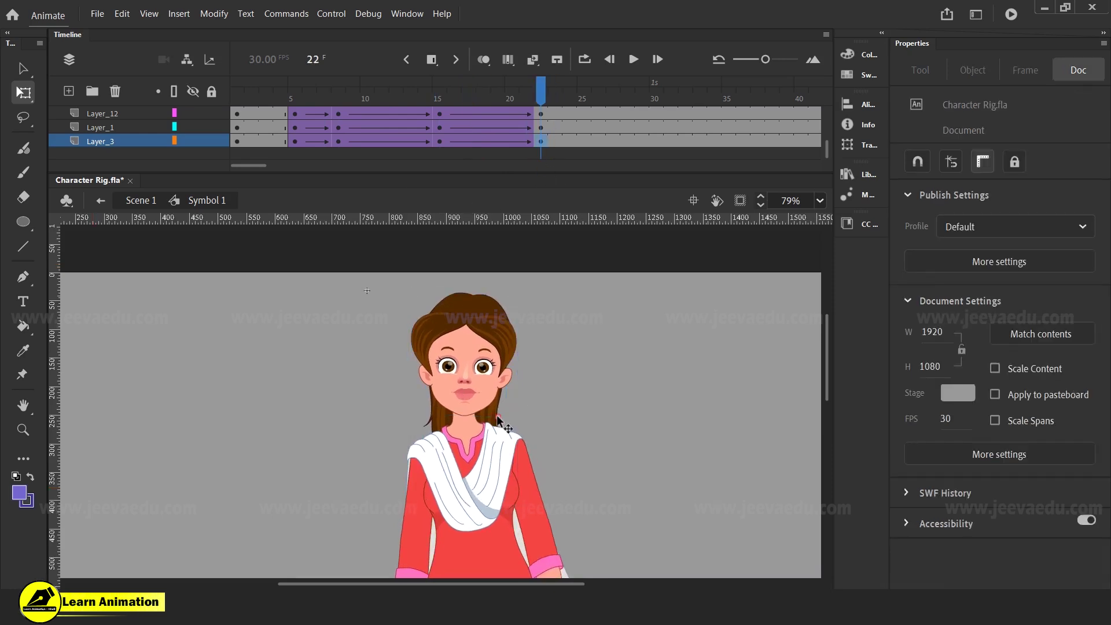
pyautogui.click(497, 419)
pyautogui.moveTo(513, 508)
pyautogui.mouseDown()
pyautogui.moveTo(539, 508)
pyautogui.moveTo(533, 501)
pyautogui.mouseUp()
# - Open the head symbol and insert keyframes on all its layers at frame 15
pyautogui.click(452, 113)
pyautogui.moveTo(450, 112); pyautogui.dragTo(535, 169)
pyautogui.click(535, 169)
pyautogui.moveTo(509, 112); pyautogui.dragTo(446, 130)
pyautogui.click(446, 129)
pyautogui.doubleClick(441, 116)
pyautogui.hotkey('ctrl', 'a')
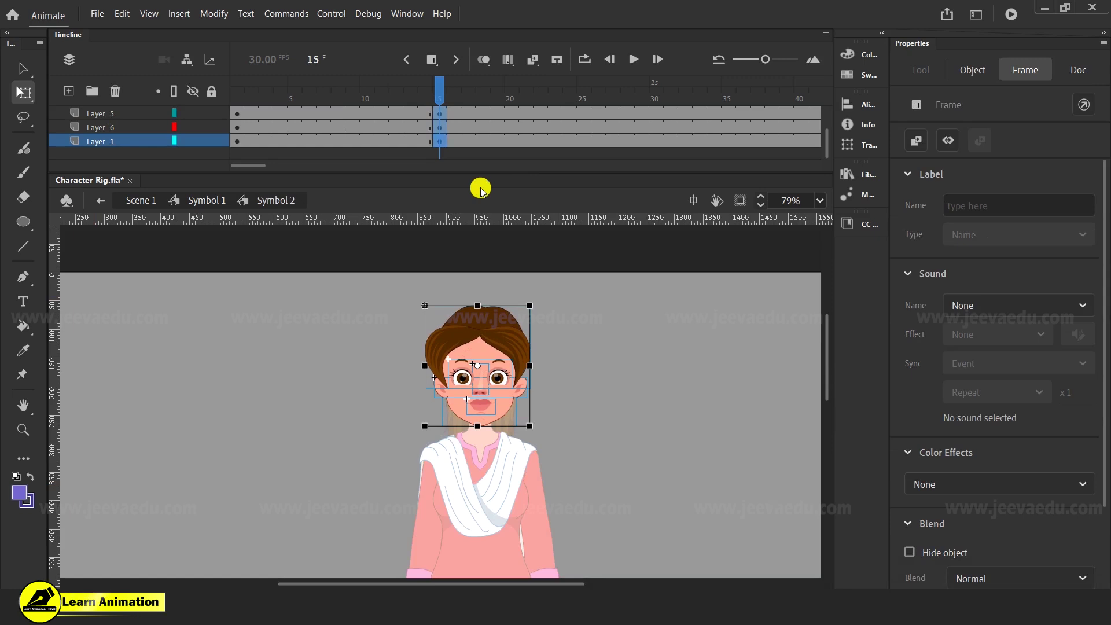
# - Check the keyframe timing in the character symbol and insert matching keyframes on all head-symbol layers at frame 8
pyautogui.scroll(2, 358, 129)
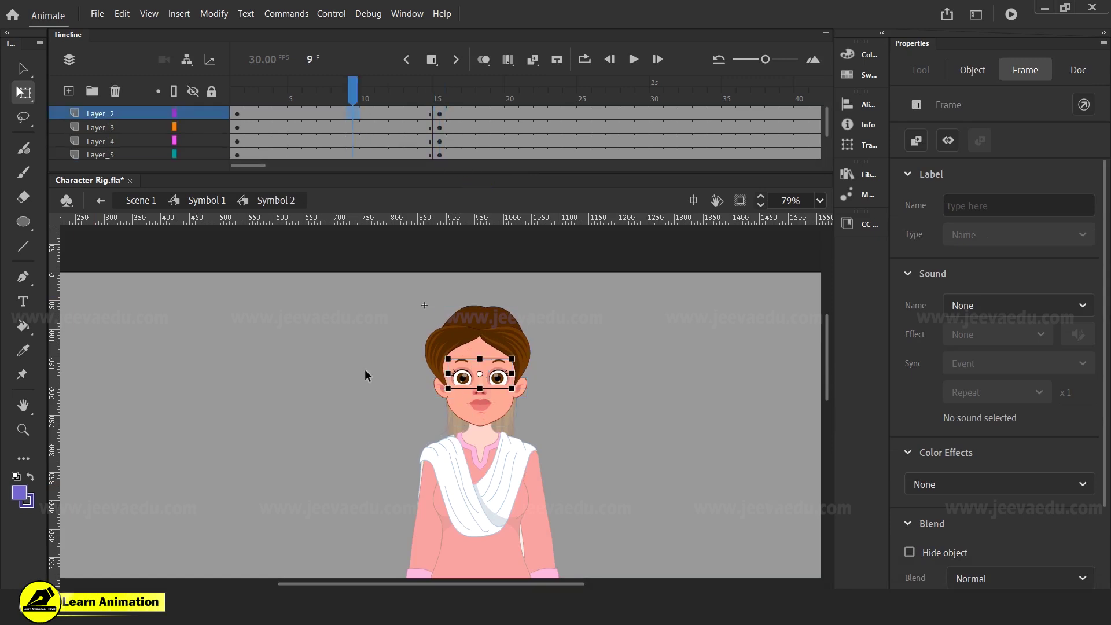
pyautogui.doubleClick(366, 372)
pyautogui.click(341, 116)
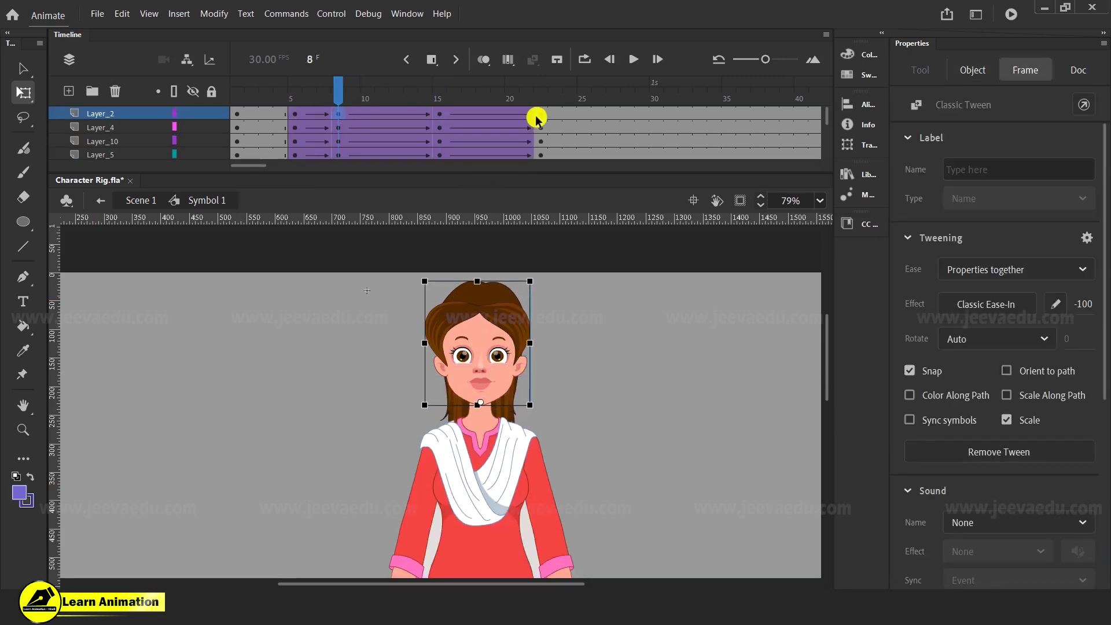
pyautogui.click(446, 116)
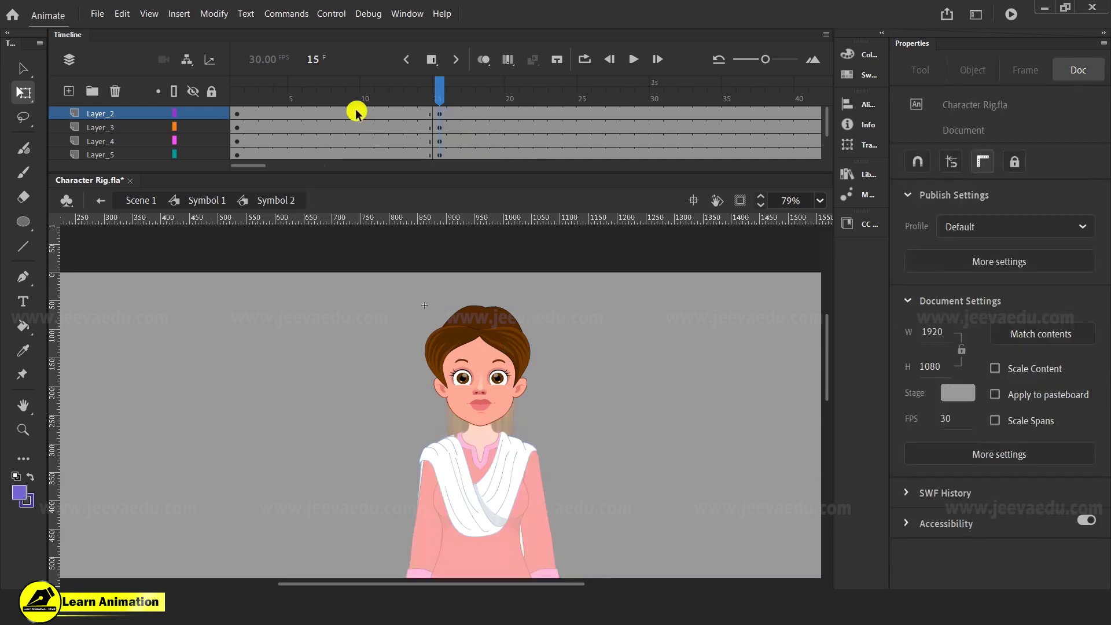
pyautogui.moveTo(356, 112); pyautogui.dragTo(339, 157)
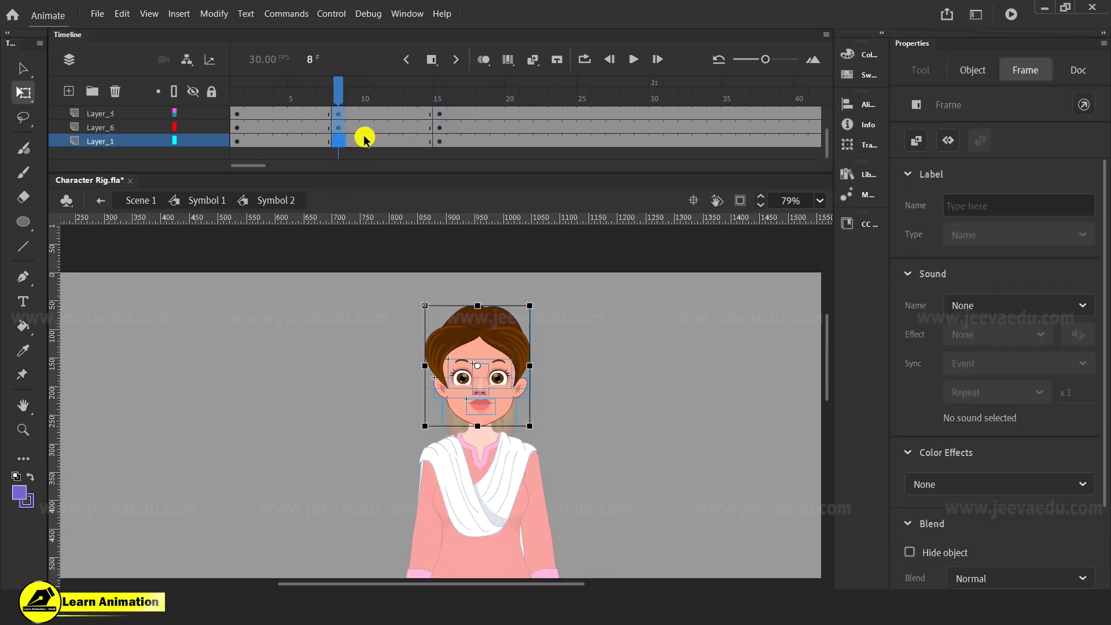
# - Insert keyframes on all head-symbol layers at frame 22 and create classic tweens from frame 8 to 22
pyautogui.scroll(3, 365, 137)
pyautogui.click(525, 111)
pyautogui.click(526, 140)
pyautogui.moveTo(535, 118)
pyautogui.mouseDown()
pyautogui.moveTo(537, 197)
pyautogui.moveTo(534, 128)
pyautogui.mouseUp()
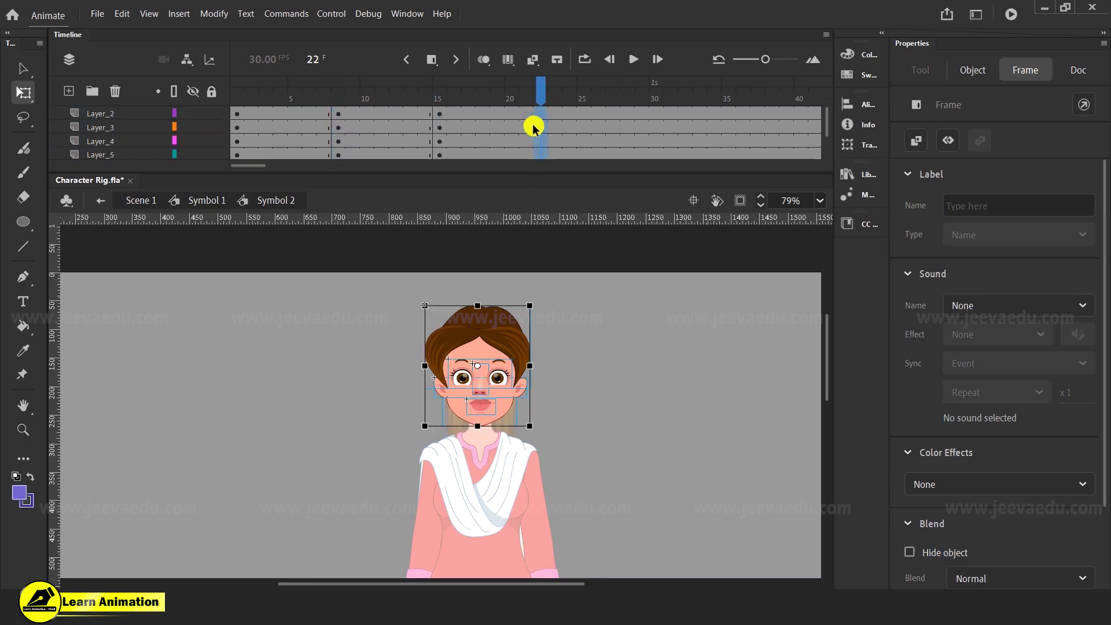
pyautogui.moveTo(427, 116); pyautogui.dragTo(461, 227)
pyautogui.rightClick(453, 137)
pyautogui.click(497, 145)
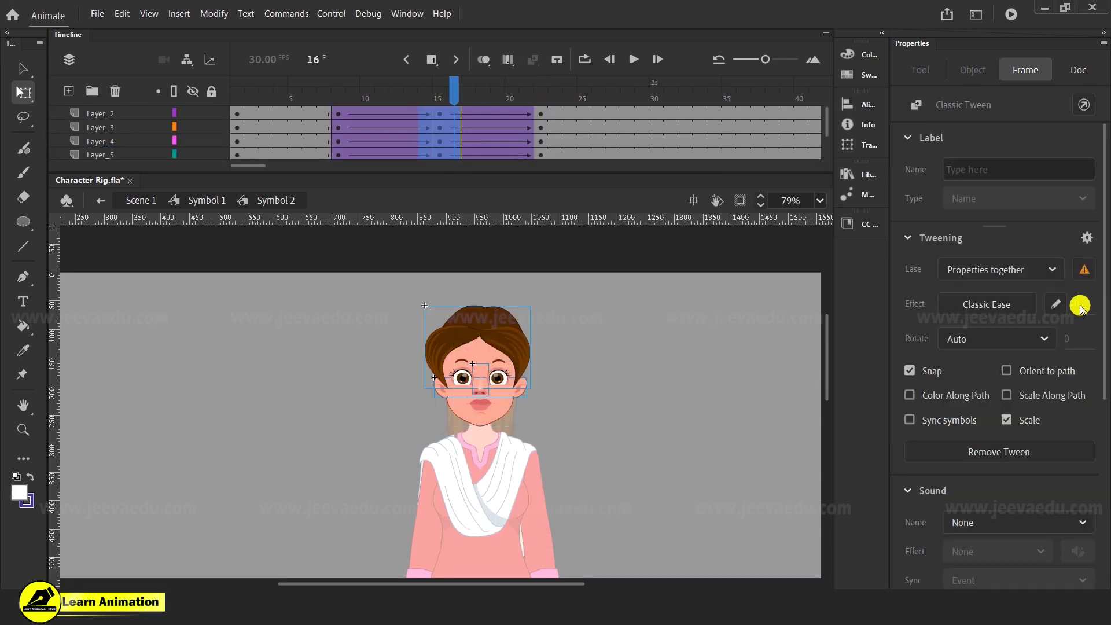
# - Set the ease of the head-symbol tweens between frames 8 and 15 to -100
pyautogui.moveTo(444, 95); pyautogui.dragTo(396, 95)
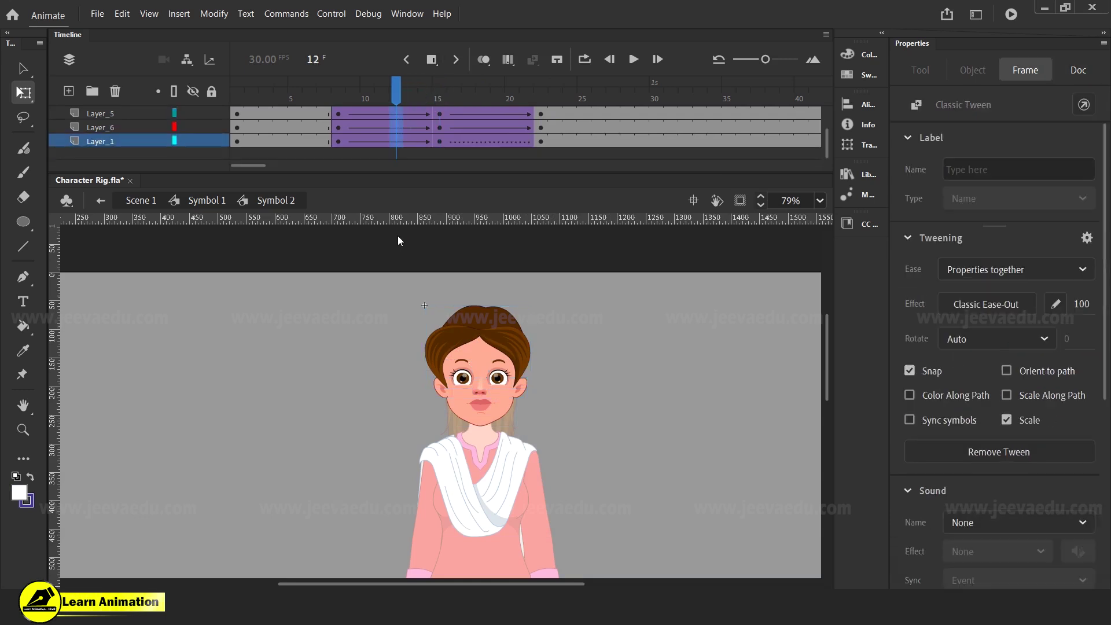
pyautogui.click(1079, 300)
pyautogui.moveTo(986, 306); pyautogui.dragTo(625, 302)
# - Remove the tweens and all keyframes after frame 1 from Layer_1, which holds the face shape
pyautogui.click(470, 142)
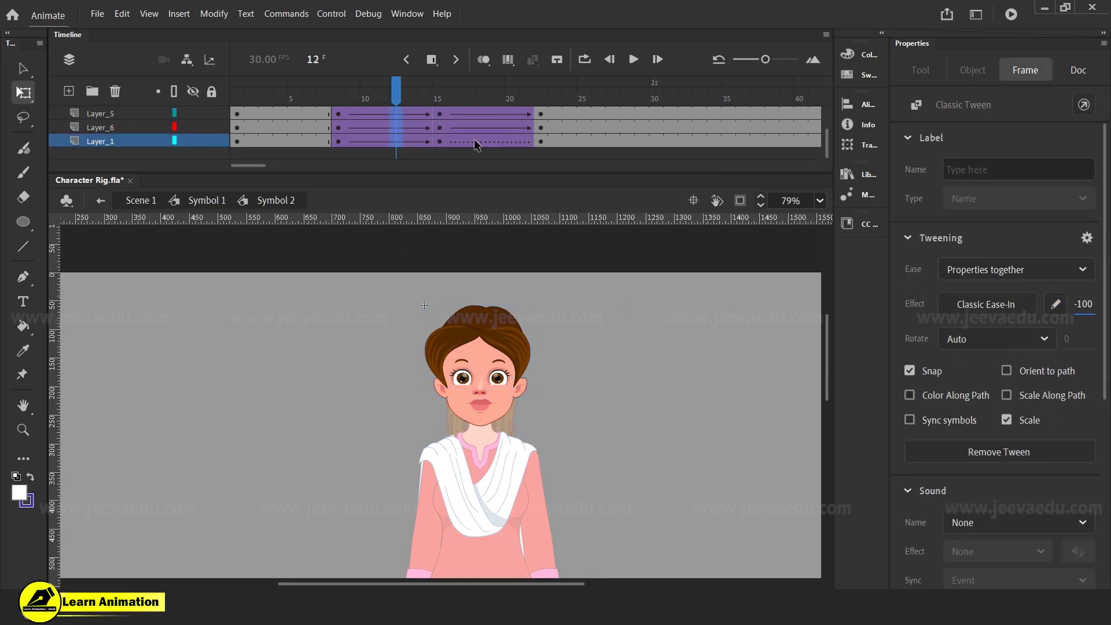
pyautogui.click(194, 141)
pyautogui.click(194, 141)
pyautogui.click(322, 142)
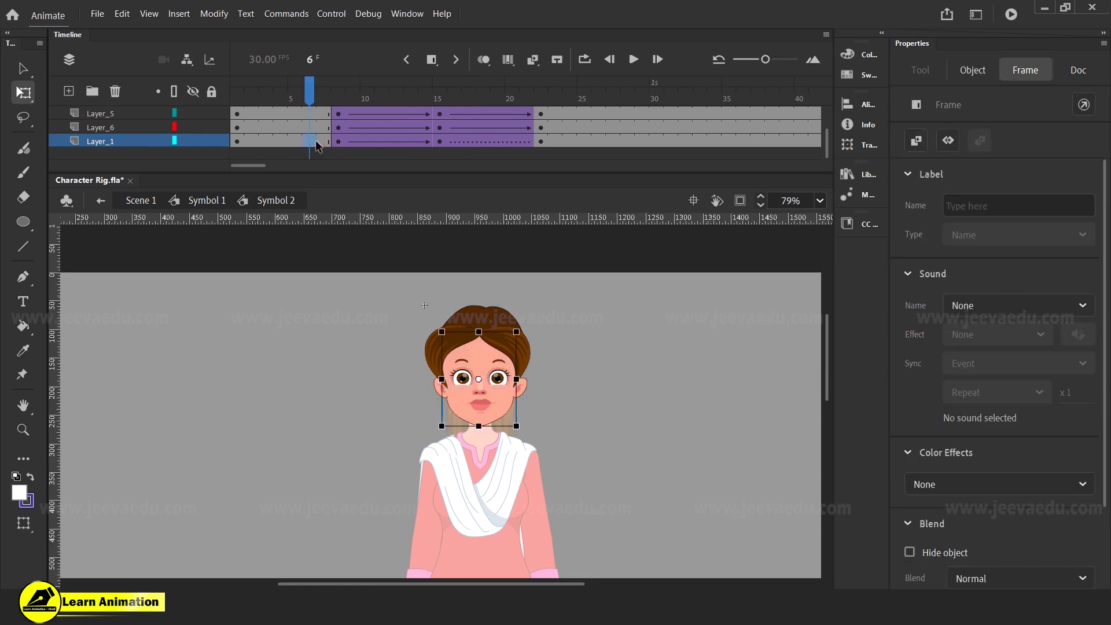
pyautogui.click(372, 409)
pyautogui.click(508, 415)
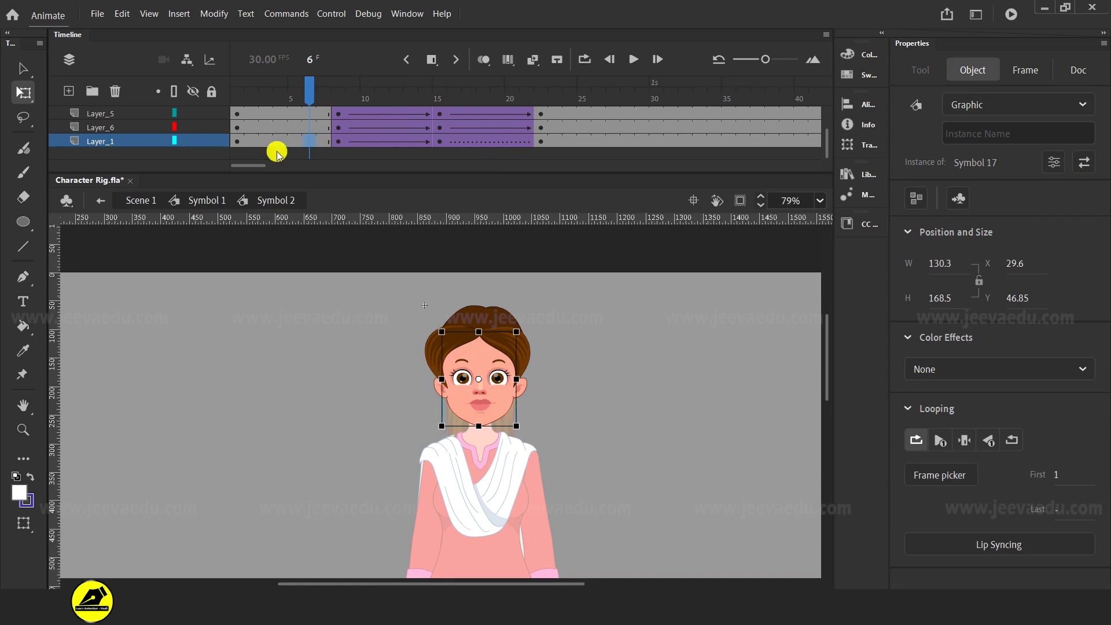
pyautogui.moveTo(323, 142); pyautogui.dragTo(556, 151)
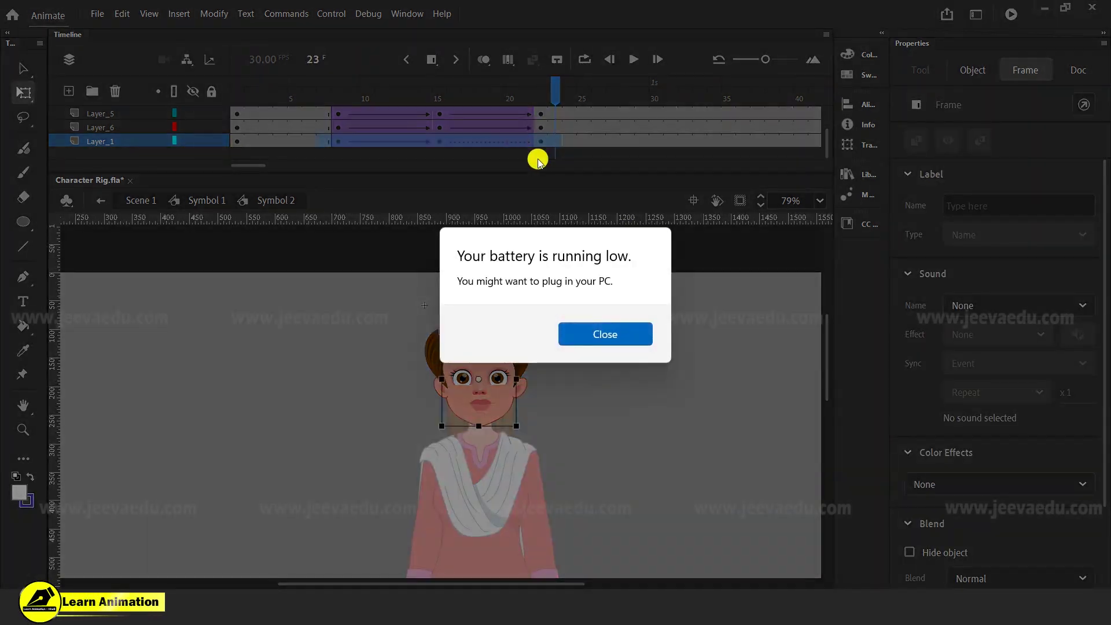
pyautogui.click(613, 335)
pyautogui.click(484, 147)
pyautogui.rightClick(441, 143)
pyautogui.click(494, 283)
# - Cut the face shape from frame 1 of Layer_1 and delete everything left in that frame
pyautogui.click(238, 141)
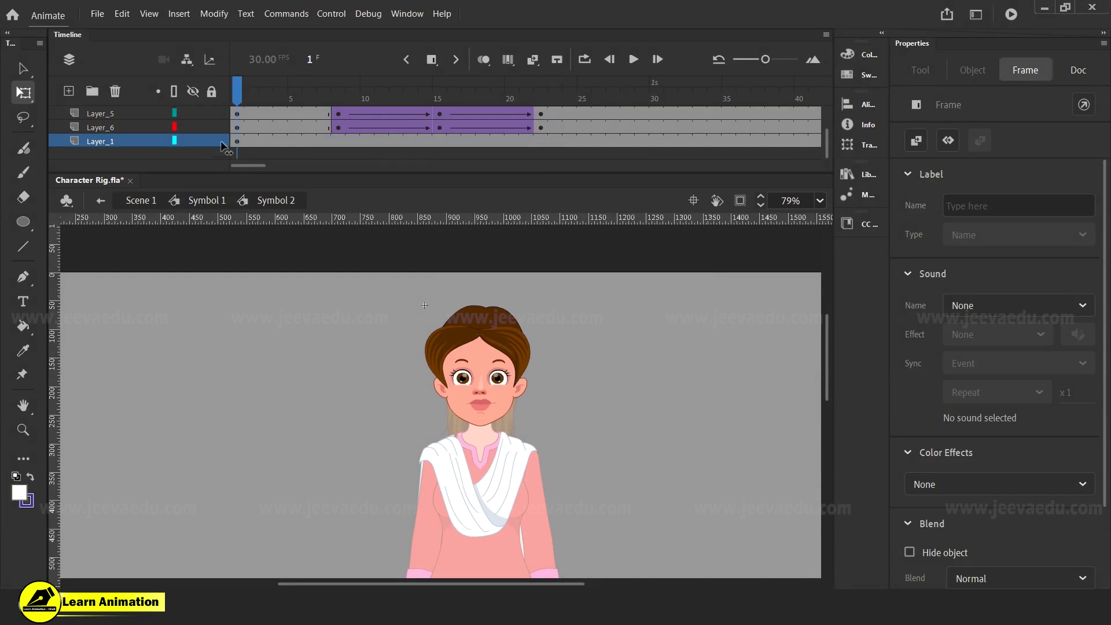
pyautogui.click(216, 153)
pyautogui.press('z')
pyautogui.click(476, 398)
pyautogui.press('v')
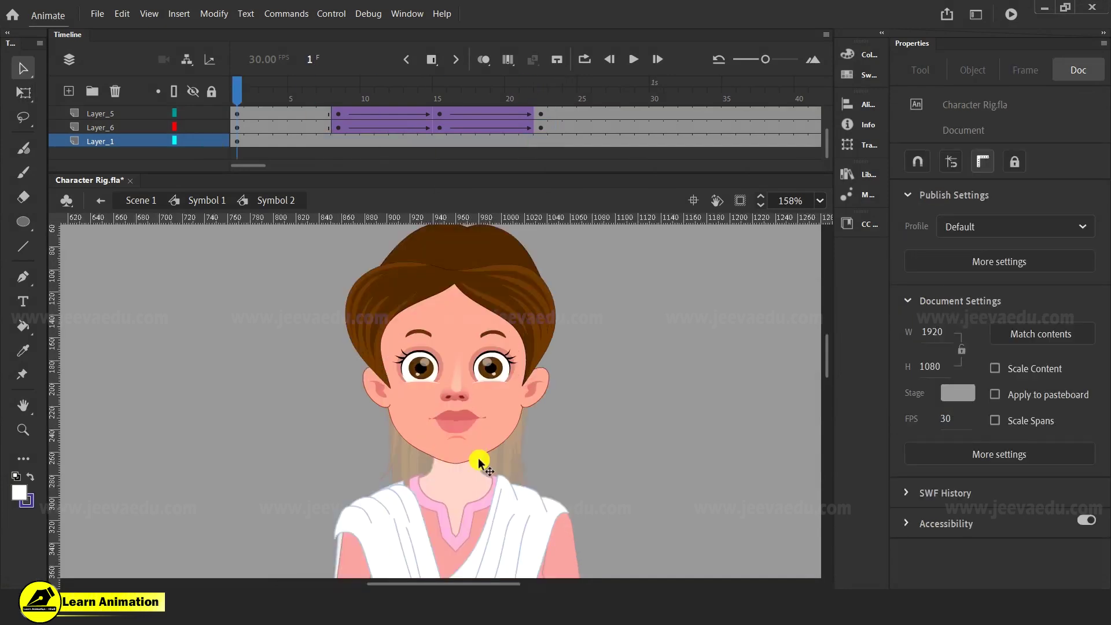
pyautogui.click(484, 451)
pyautogui.hotkey('ctrl', 'shift', 'Up')
pyautogui.click(310, 355)
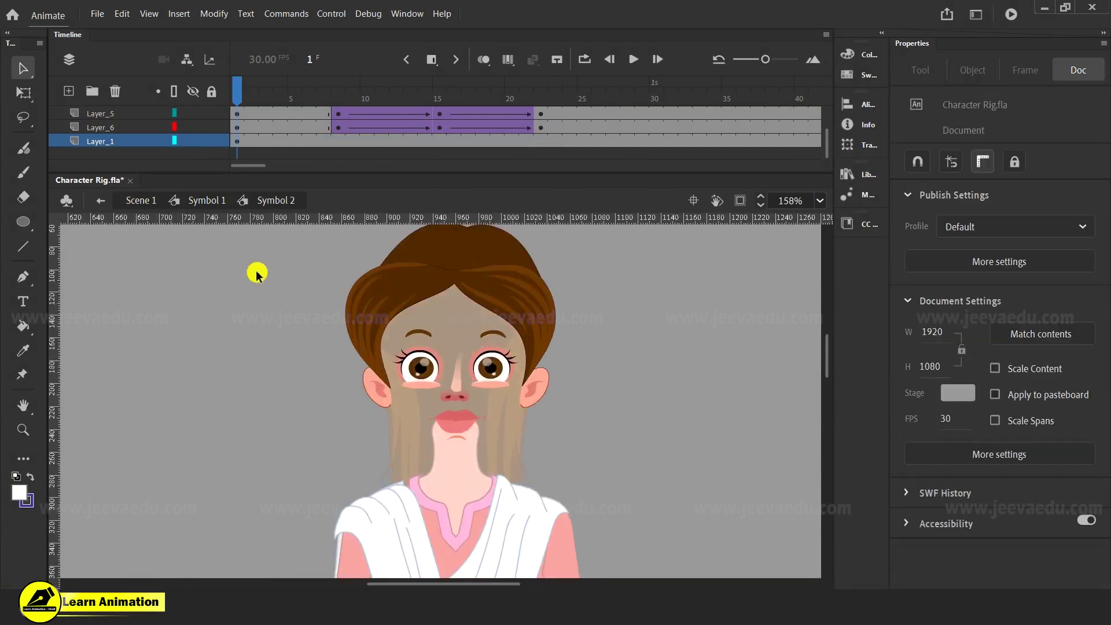
pyautogui.click(240, 142)
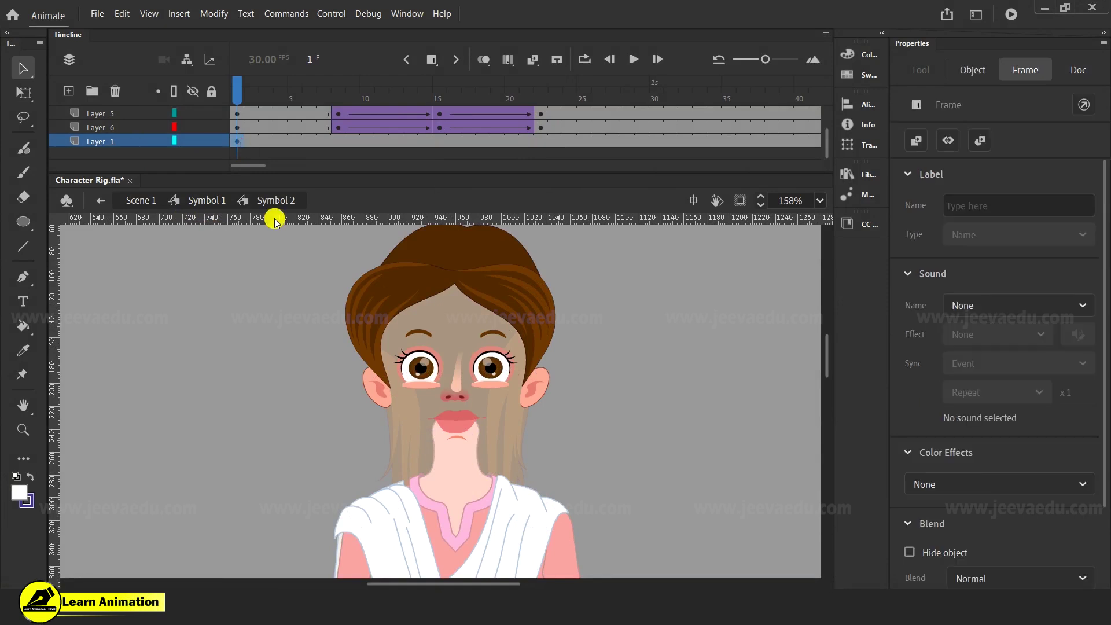
pyautogui.click(315, 289)
# - Paste the face shape back in place on Layer_1 and select frame 8 of that layer
pyautogui.rightClick(247, 328)
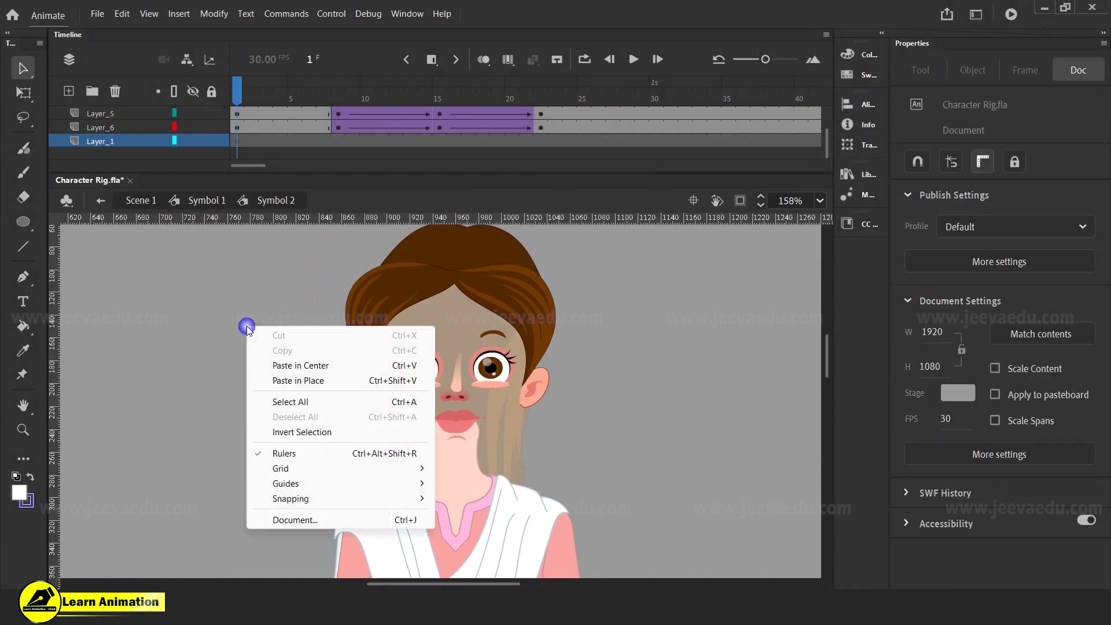
pyautogui.click(307, 381)
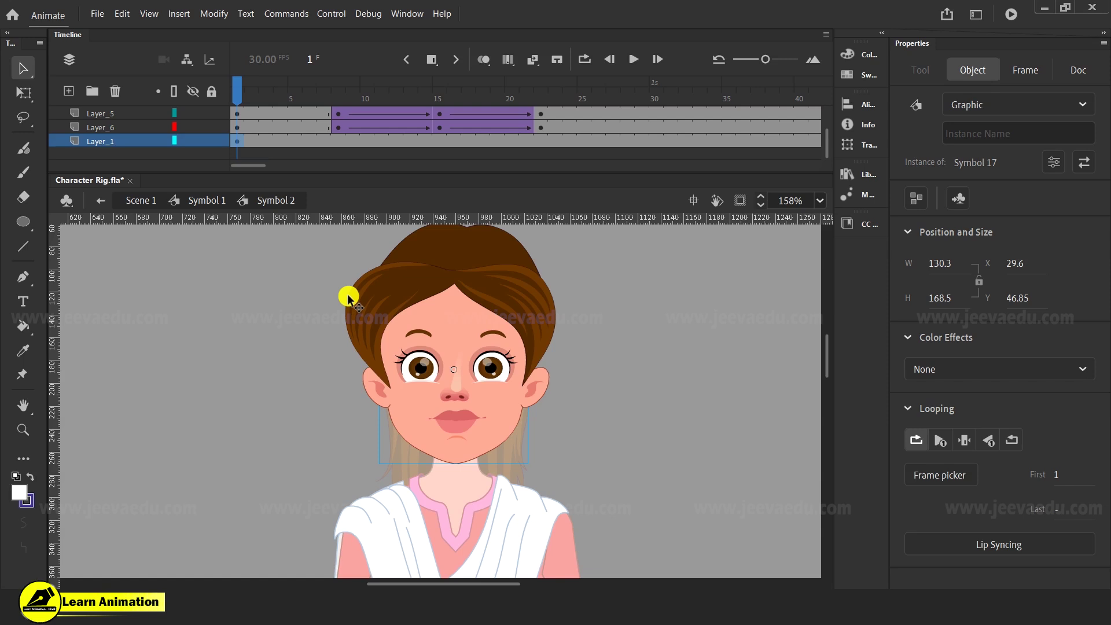
pyautogui.click(339, 141)
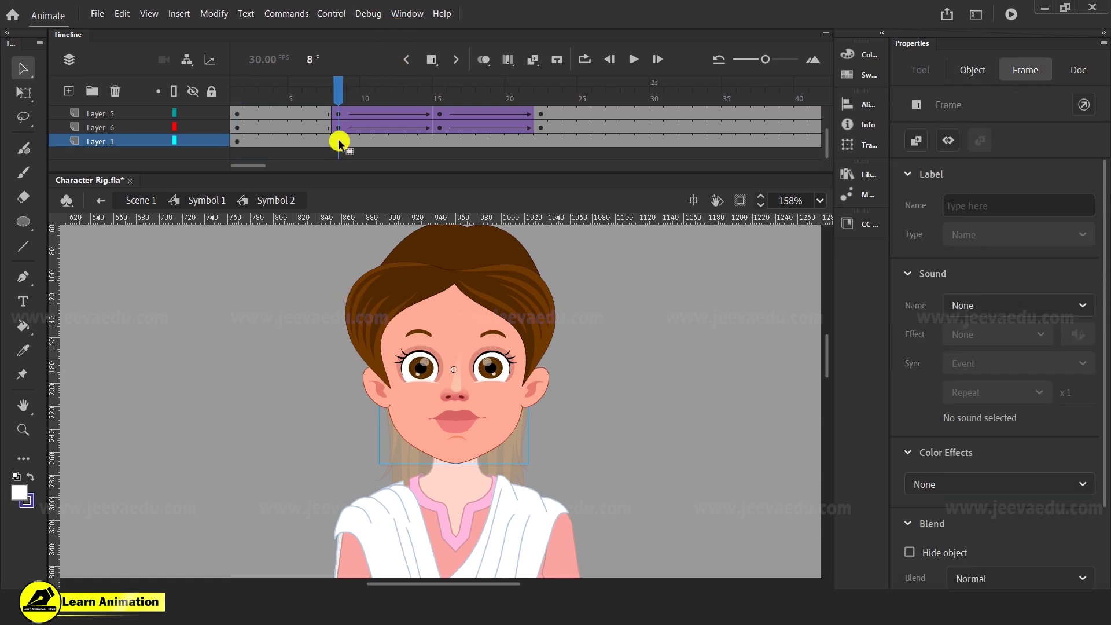
# - Insert keyframes at frames 15 and 22 of Layer_1, the face shape, and create classic tweens between its keyframes from frame 8 to 22
pyautogui.click(439, 143)
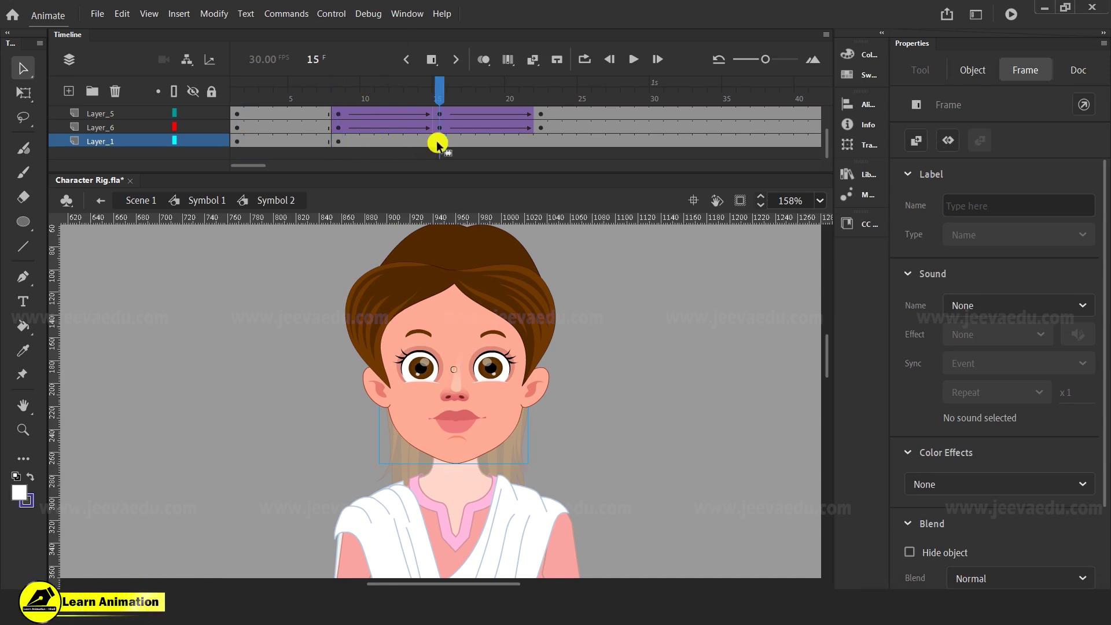
pyautogui.click(540, 141)
pyautogui.press('F6')
pyautogui.moveTo(415, 141); pyautogui.dragTo(484, 142)
pyautogui.rightClick(452, 139)
pyautogui.click(499, 145)
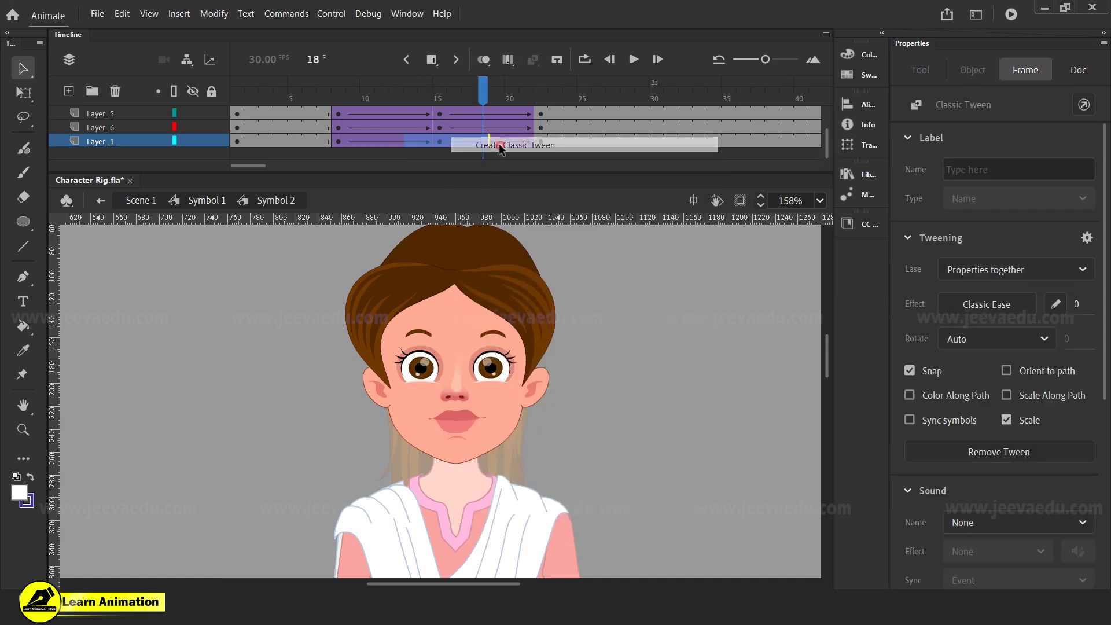
# - Set the ease of Layer_1's frame 15–22 tween to 100 and lower the ease of its frame 8–15 tween
pyautogui.click(446, 142)
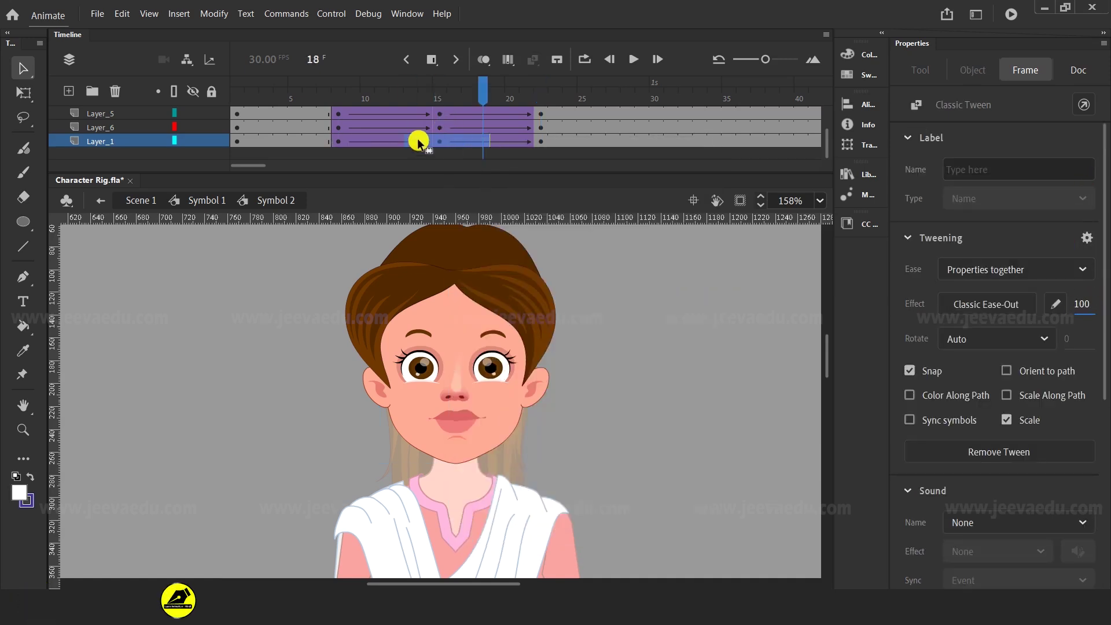
pyautogui.click(396, 141)
pyautogui.moveTo(1082, 305); pyautogui.dragTo(699, 277)
# - In frame 15, select the eyes, nose and lips together and nudge them downward on the face
pyautogui.moveTo(416, 81); pyautogui.dragTo(439, 83)
pyautogui.click(431, 363)
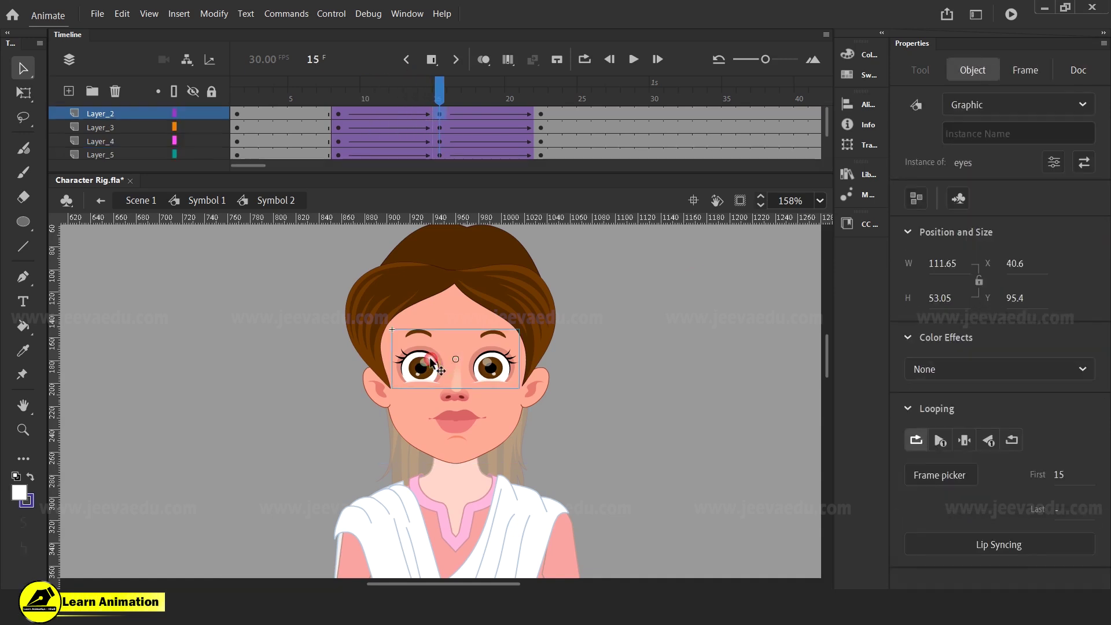
pyautogui.keyDown('shift'); pyautogui.click(466, 403); pyautogui.keyUp('shift')
pyautogui.keyDown('shift'); pyautogui.click(465, 418); pyautogui.keyUp('shift')
pyautogui.press('Down')
pyautogui.press('Down')
pyautogui.press('Down')
pyautogui.press('Down')
pyautogui.press('Down')
pyautogui.press('Down')
pyautogui.press('Down')
pyautogui.press('Down')
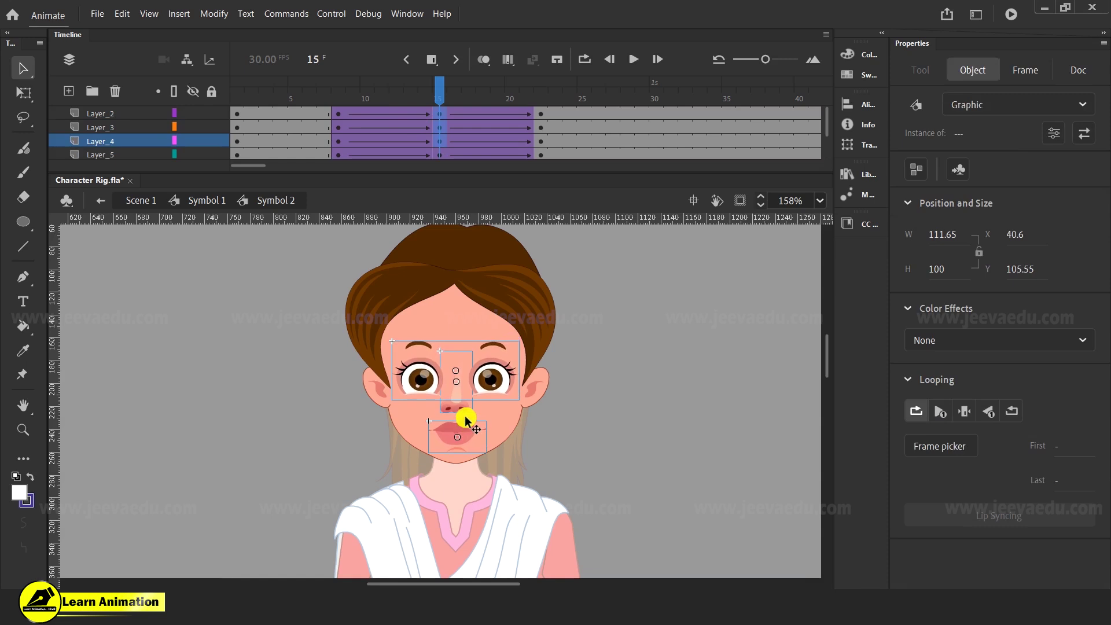
# - Nudge the ear up slightly in frame 15 and return to Symbol 1
pyautogui.click(547, 389)
pyautogui.press('Up')
pyautogui.press('Up')
pyautogui.doubleClick(254, 340)
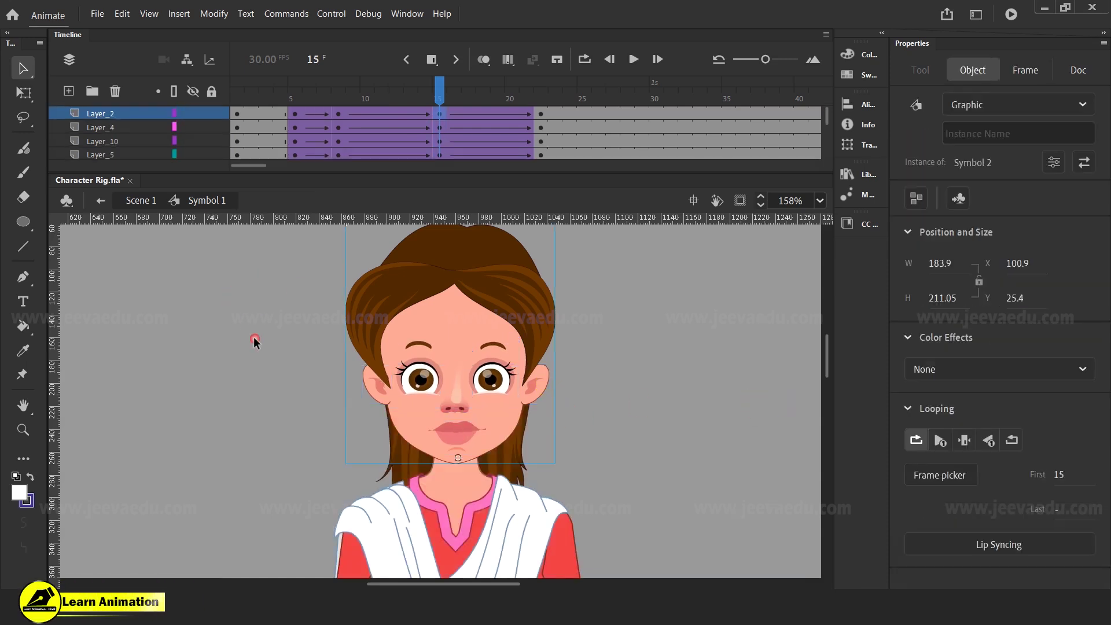
# - In frame 22 of Symbol 1, tilt the head and back-hair symbols together slightly clockwise
pyautogui.moveTo(379, 164); pyautogui.dragTo(540, 176)
pyautogui.press('z')
pyautogui.keyDown('alt'); pyautogui.click(532, 373); pyautogui.keyUp('alt')
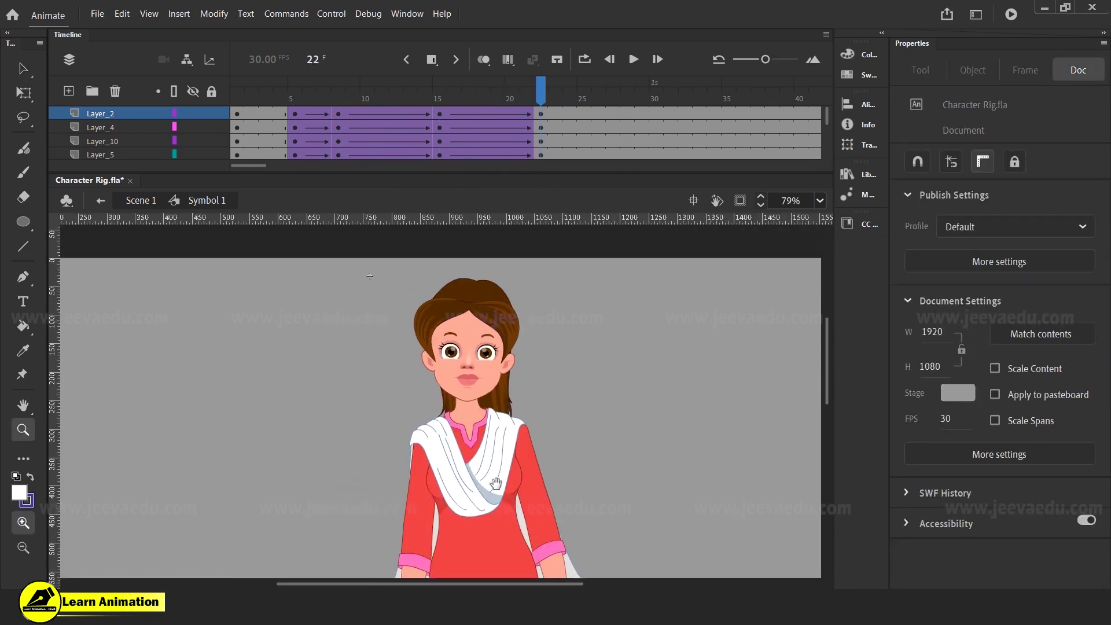
pyautogui.press('v')
pyautogui.click(480, 360)
pyautogui.press('q')
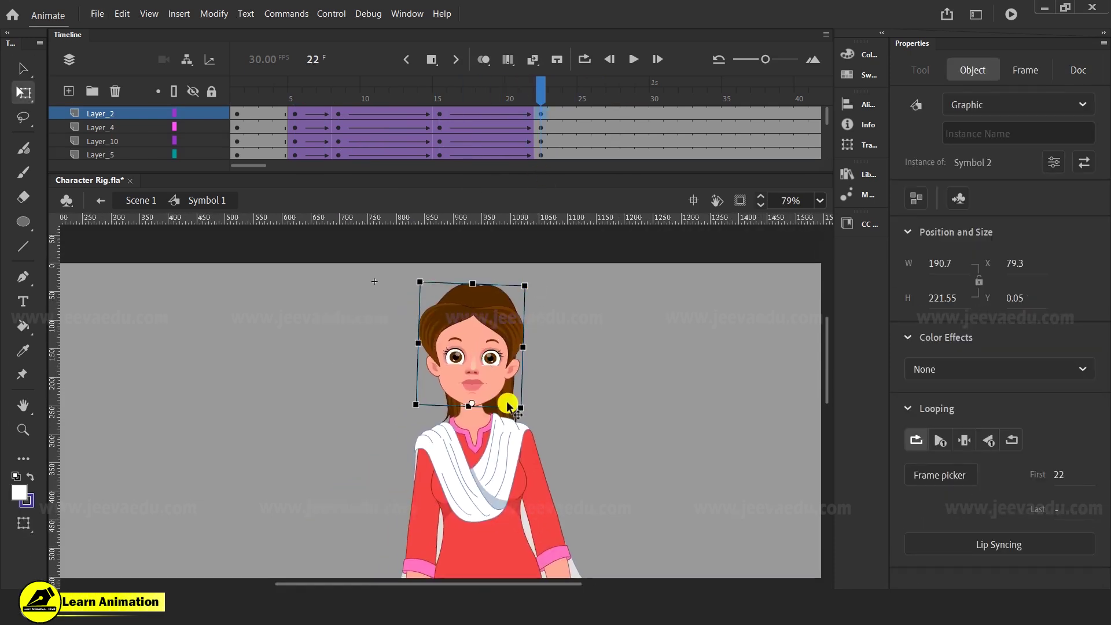
pyautogui.keyDown('shift'); pyautogui.click(490, 388); pyautogui.keyUp('shift')
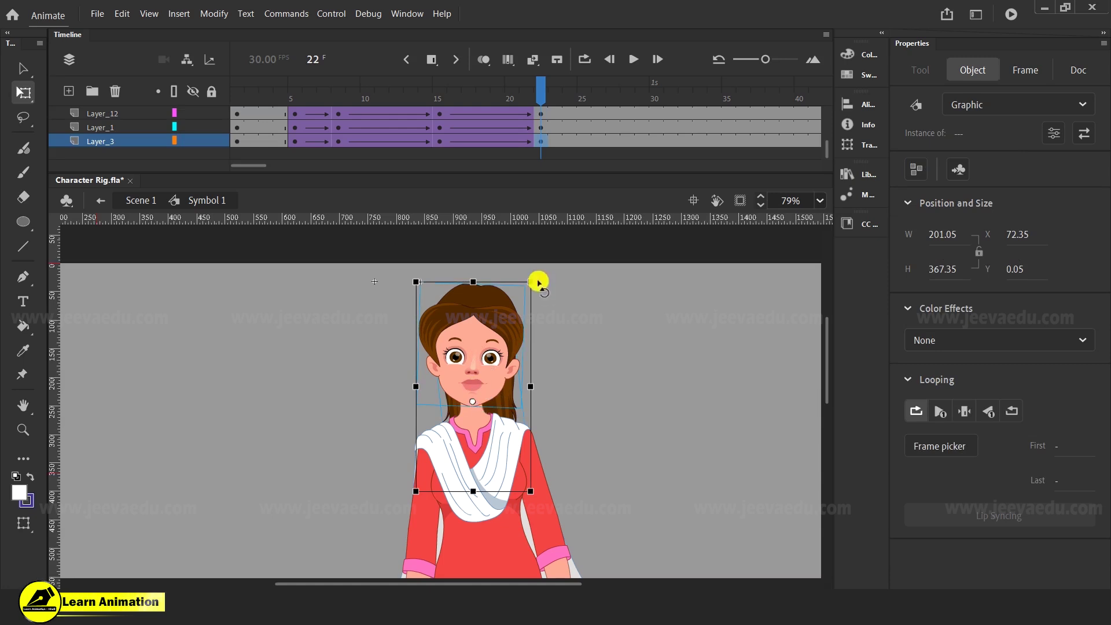
pyautogui.click(573, 333)
# - Rotate the back-hair symbol on Layer_3 separately in frame 22 to fit behind the tilted head
pyautogui.click(535, 472)
pyautogui.moveTo(535, 472); pyautogui.dragTo(545, 493)
pyautogui.moveTo(540, 89); pyautogui.dragTo(537, 148)
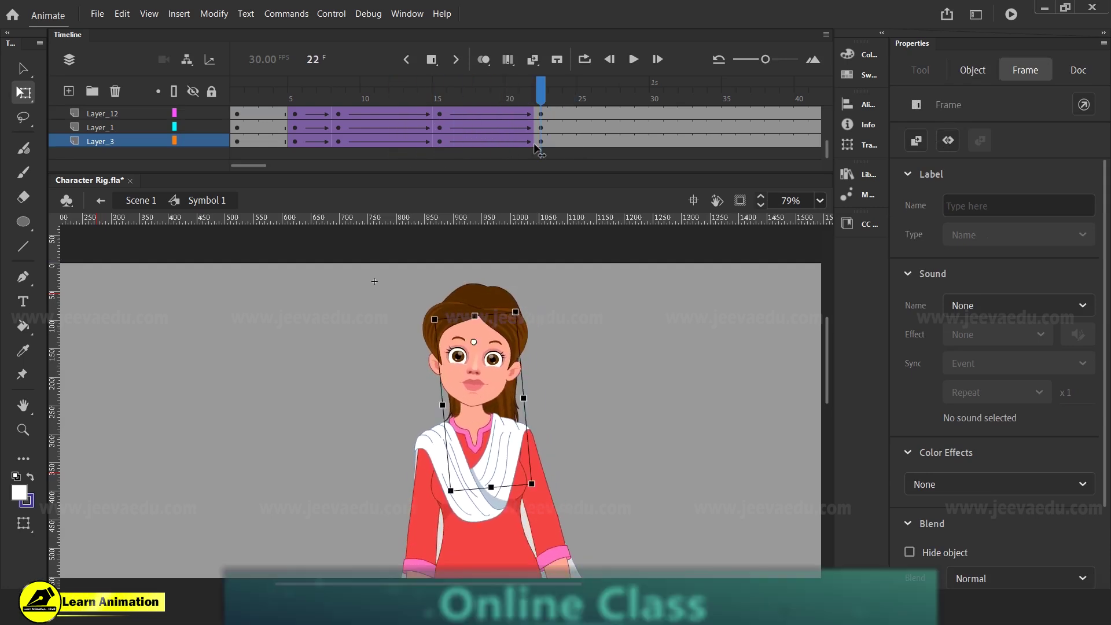
# - Rotate the arm symbol on Layer_7 outward from the body in frame 22
pyautogui.click(471, 488)
pyautogui.press('z')
pyautogui.keyDown('alt'); pyautogui.click(475, 485); pyautogui.keyUp('alt')
pyautogui.moveTo(476, 485); pyautogui.dragTo(483, 487)
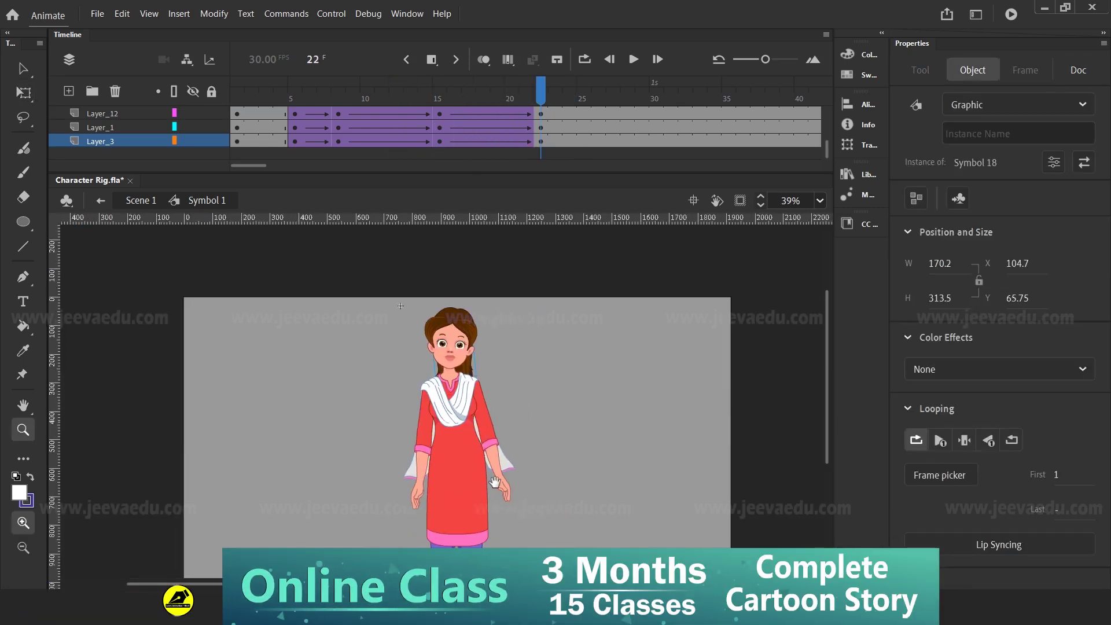
pyautogui.click(524, 102)
pyautogui.moveTo(525, 137)
pyautogui.mouseDown()
pyautogui.moveTo(453, 128)
pyautogui.moveTo(539, 119)
pyautogui.mouseUp()
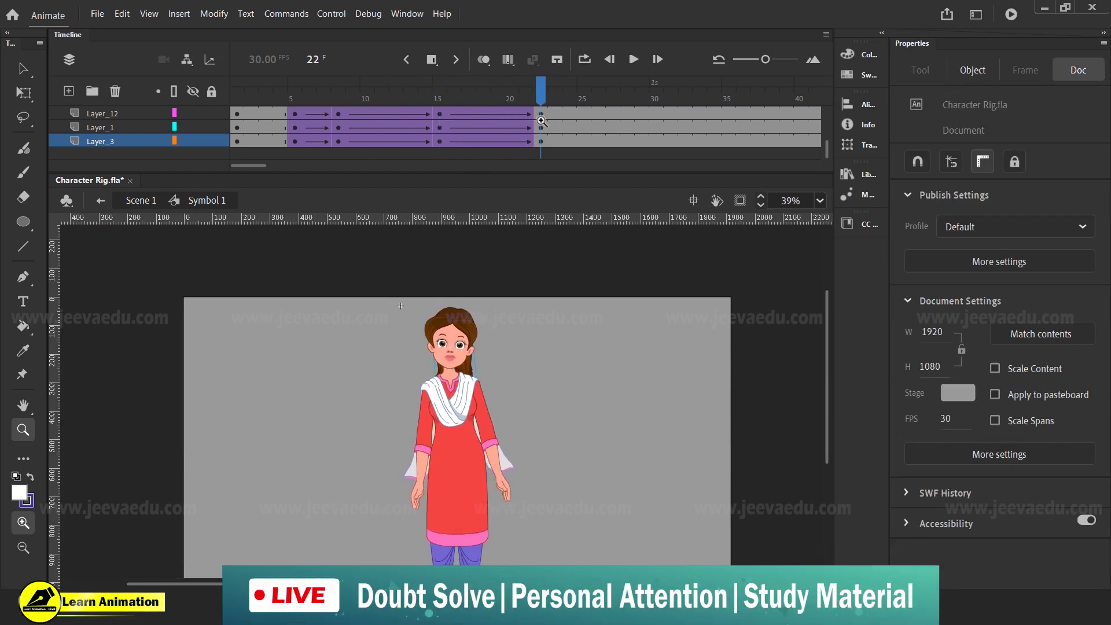
pyautogui.press('v')
pyautogui.click(417, 466)
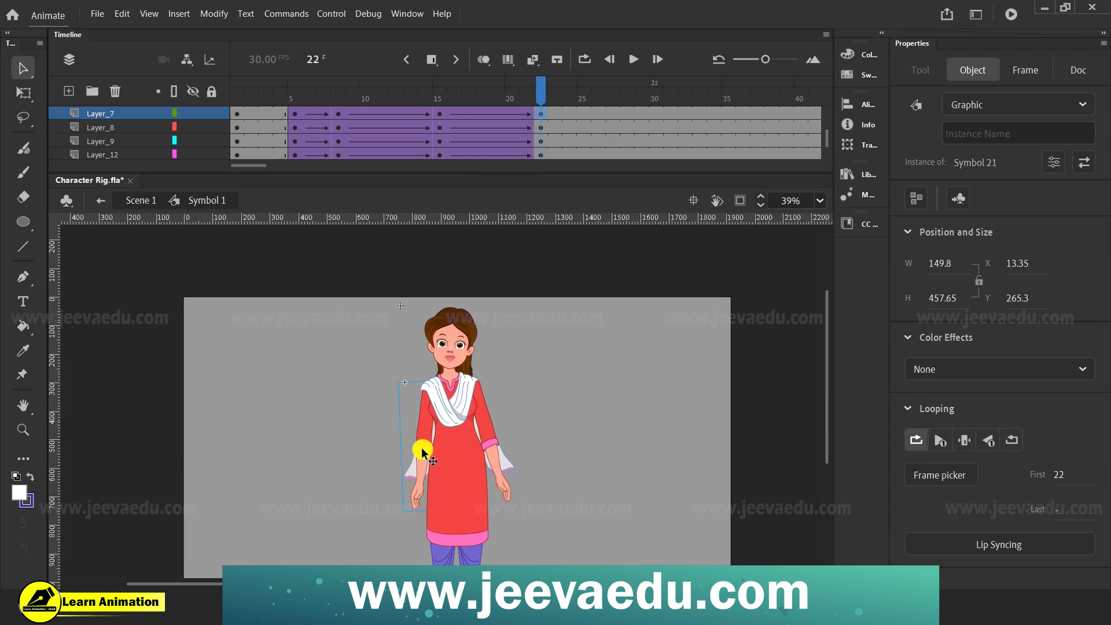
pyautogui.press('q')
pyautogui.moveTo(408, 521); pyautogui.dragTo(366, 510)
# - Open the Layer_7 arm symbol and insert keyframes at frames 22 and 15 of its forearm layer, Layer_2
pyautogui.doubleClick(405, 467)
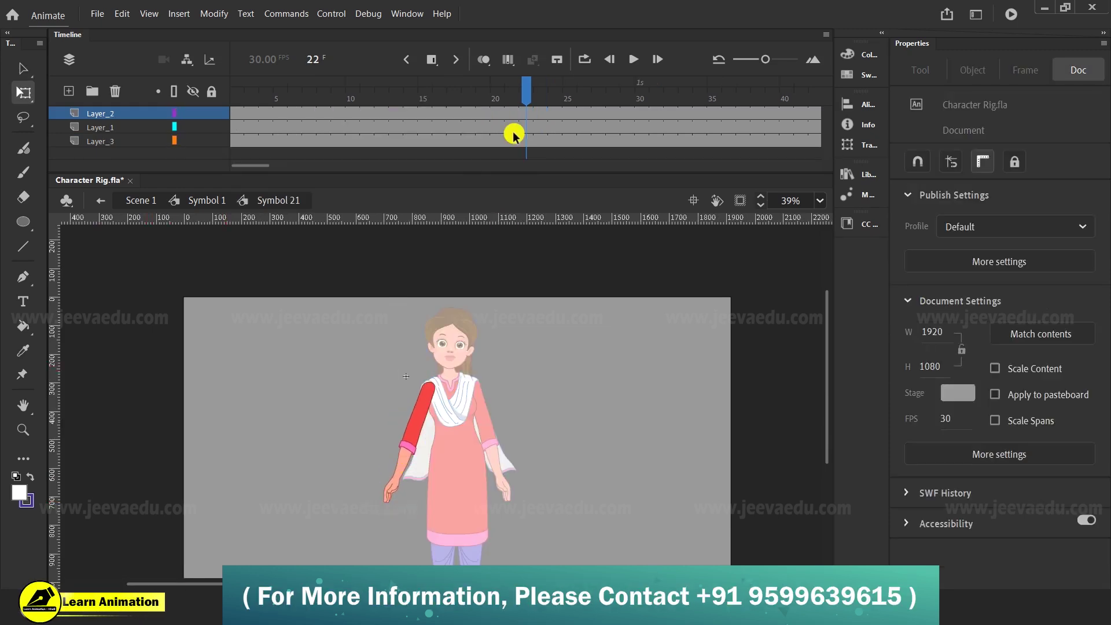
pyautogui.click(529, 114)
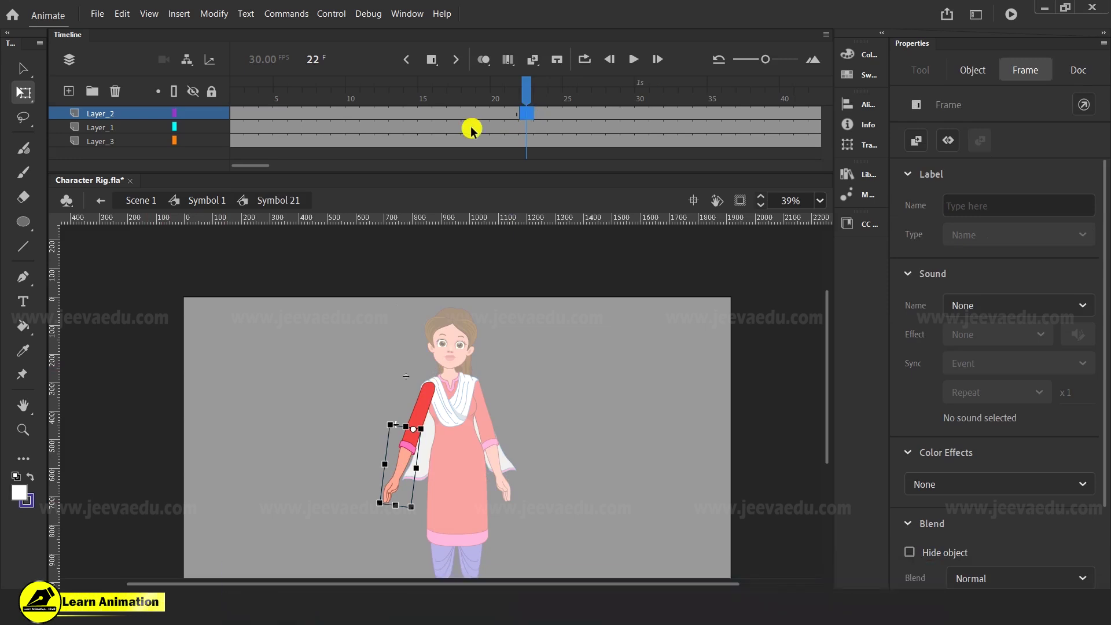
pyautogui.press('F5')
pyautogui.hotkey('shift', 'F5')
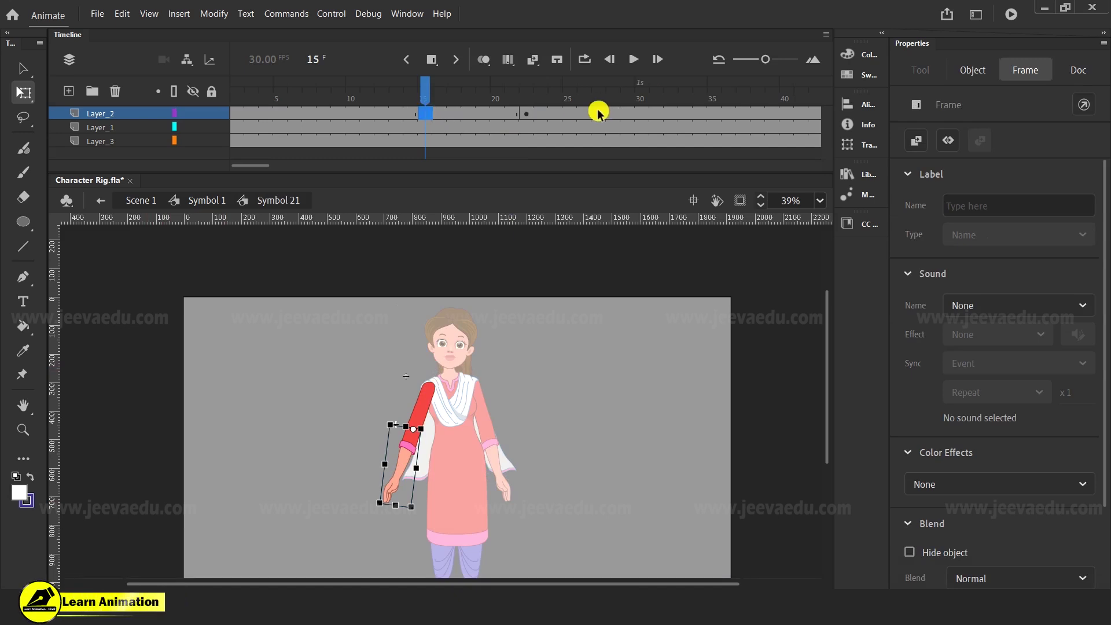
pyautogui.click(526, 113)
# - Create a classic tween between frames 15 and 22 of the forearm layer inside the arm symbol and set its ease to 100
pyautogui.doubleClick(316, 384)
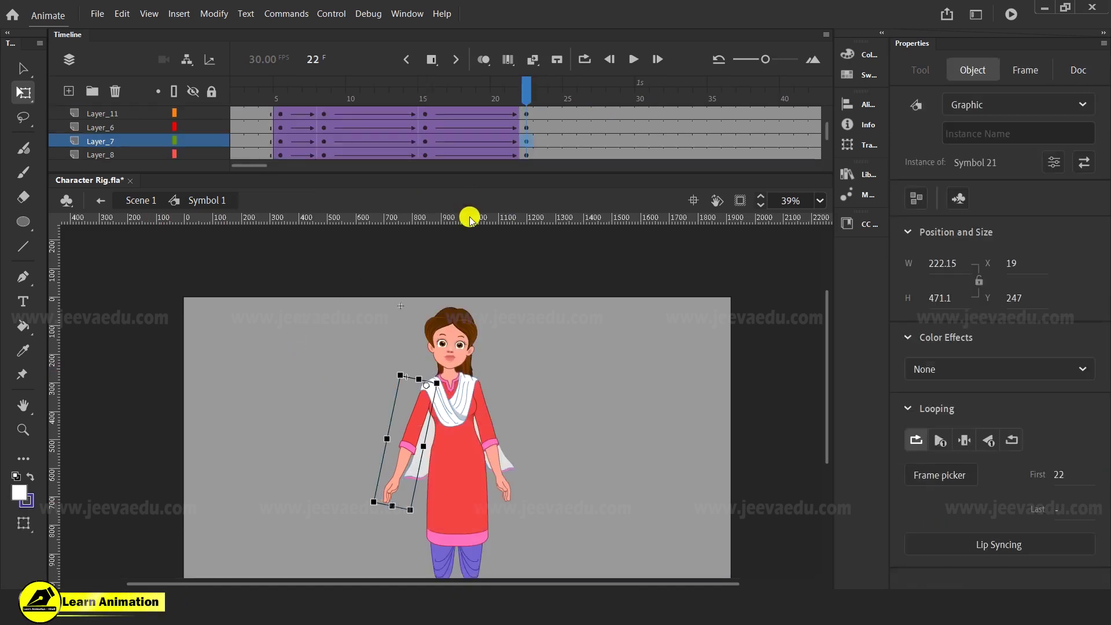
pyautogui.doubleClick(417, 451)
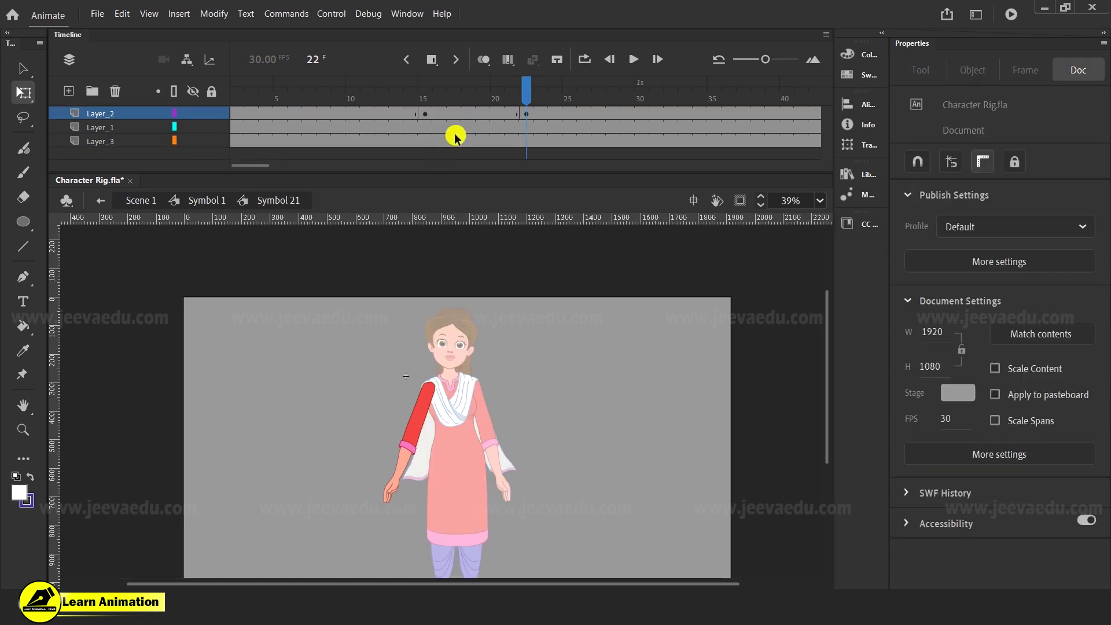
pyautogui.rightClick(456, 115)
pyautogui.click(511, 128)
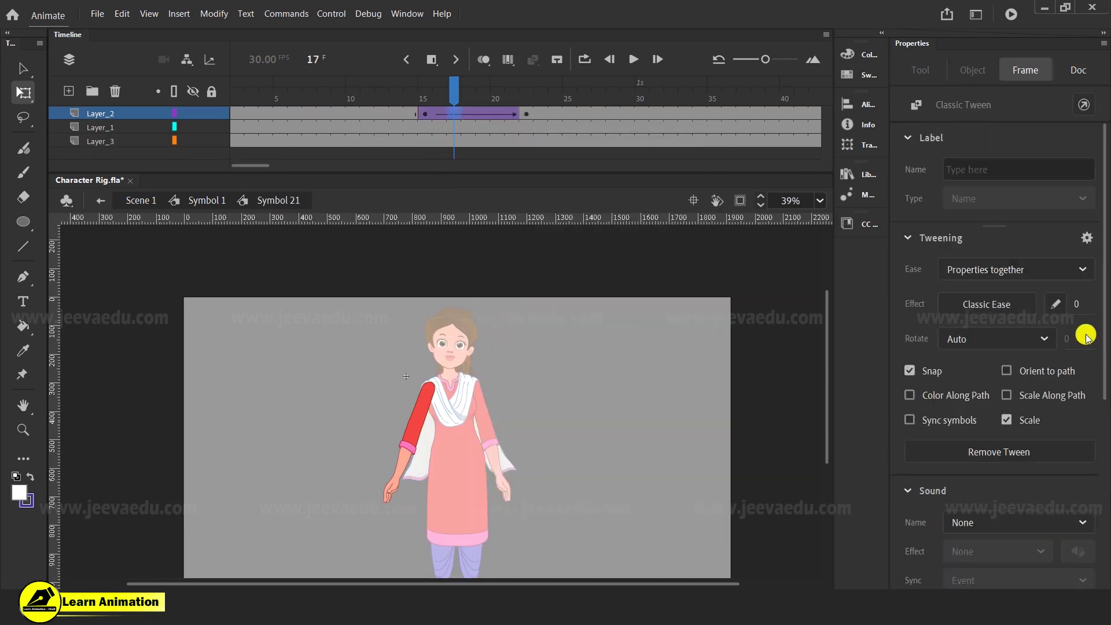
pyautogui.click(1077, 304)
pyautogui.write('100')
pyautogui.press('Return')
# - In frame 22, rotate the forearm upward at the elbow until it extends sideways, almost horizontal
pyautogui.click(527, 114)
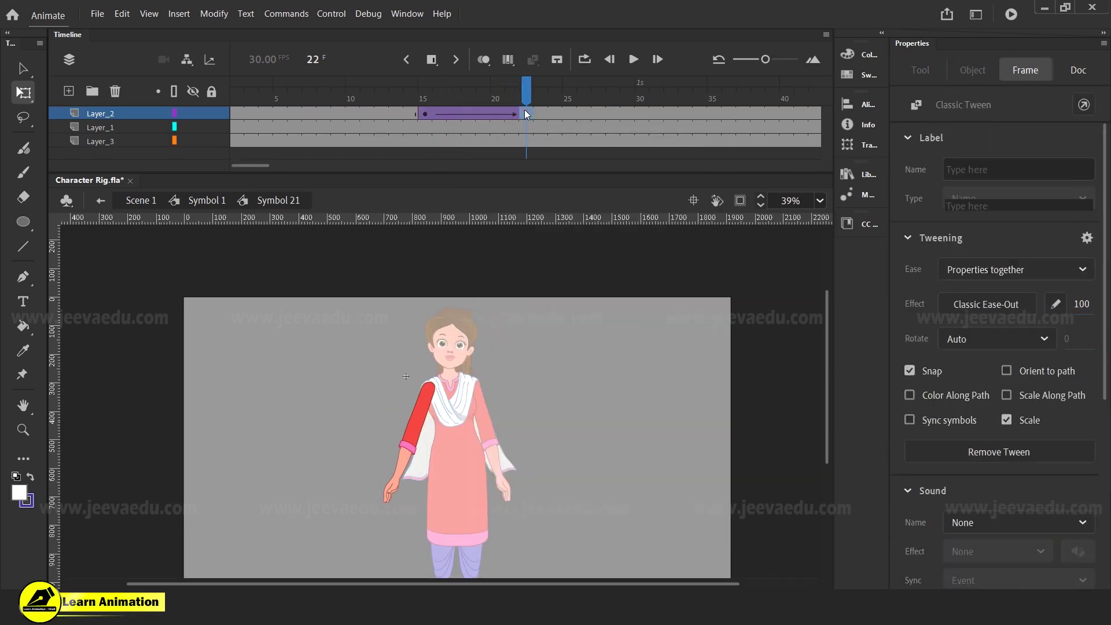
pyautogui.click(387, 497)
pyautogui.moveTo(386, 516); pyautogui.dragTo(356, 412)
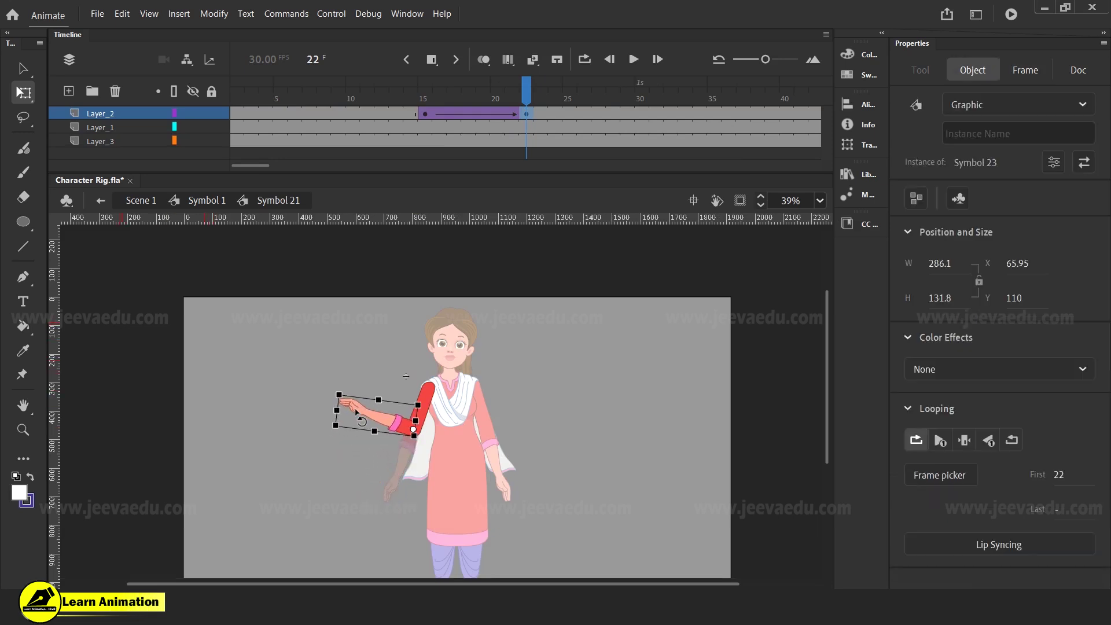
pyautogui.click(360, 415)
# - Open the forearm symbol, insert keyframes at frames 22 and 15 of the hand layer, and create a classic tween between them
pyautogui.click(414, 427)
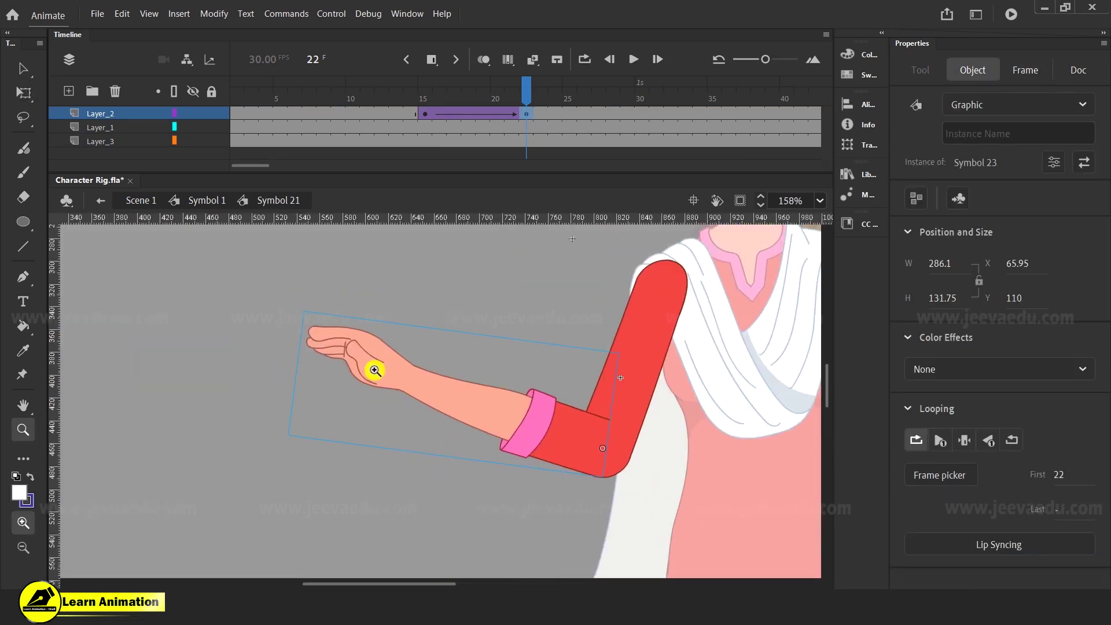
pyautogui.press('v')
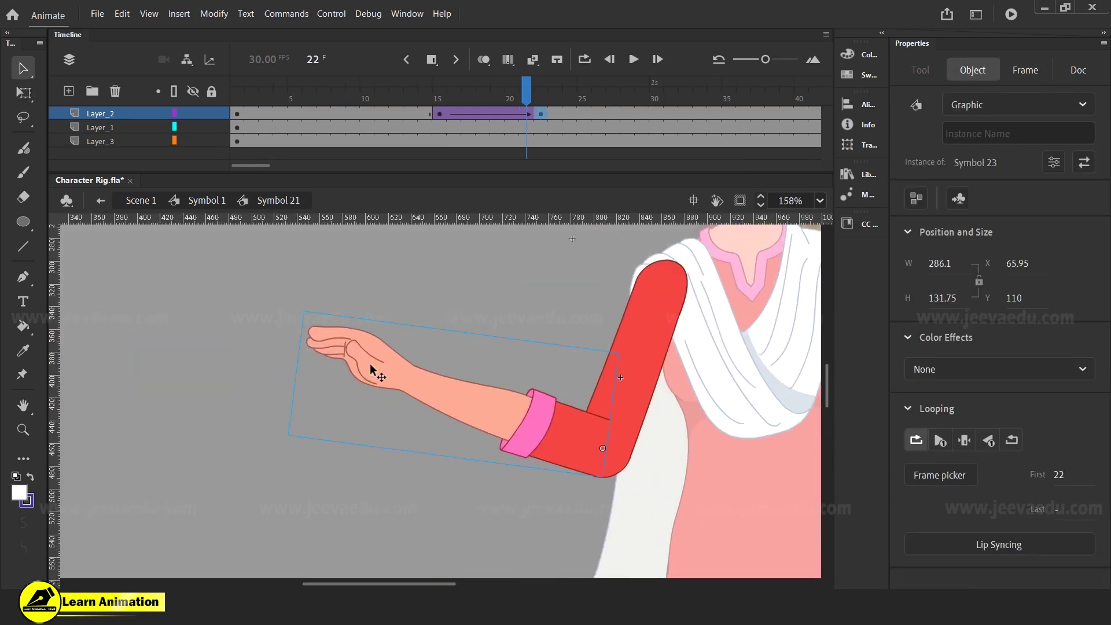
pyautogui.doubleClick(370, 363)
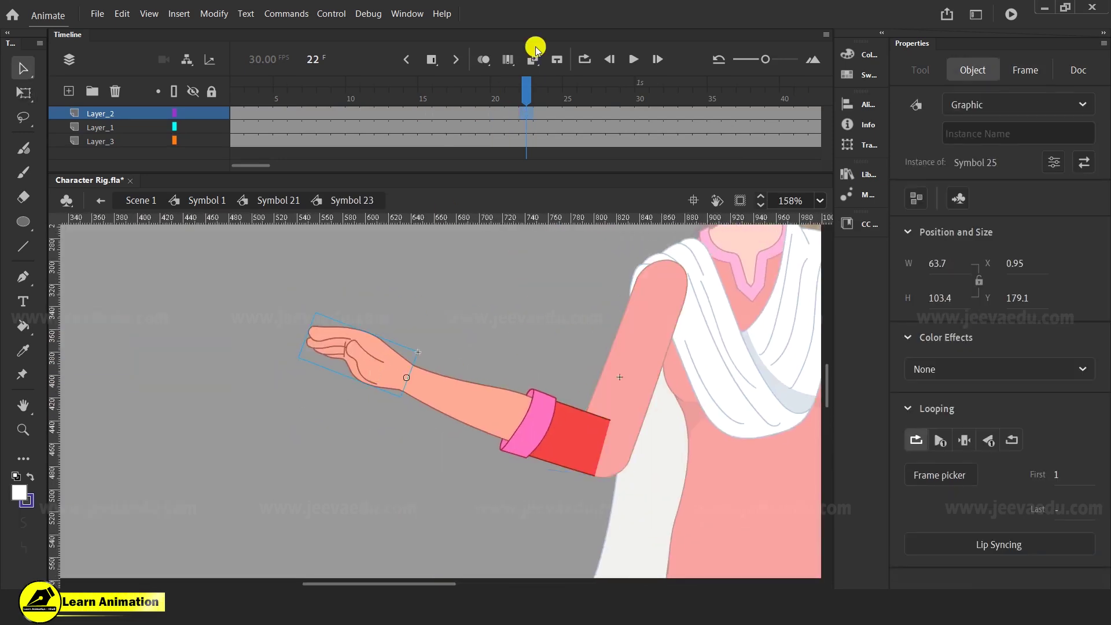
pyautogui.click(521, 114)
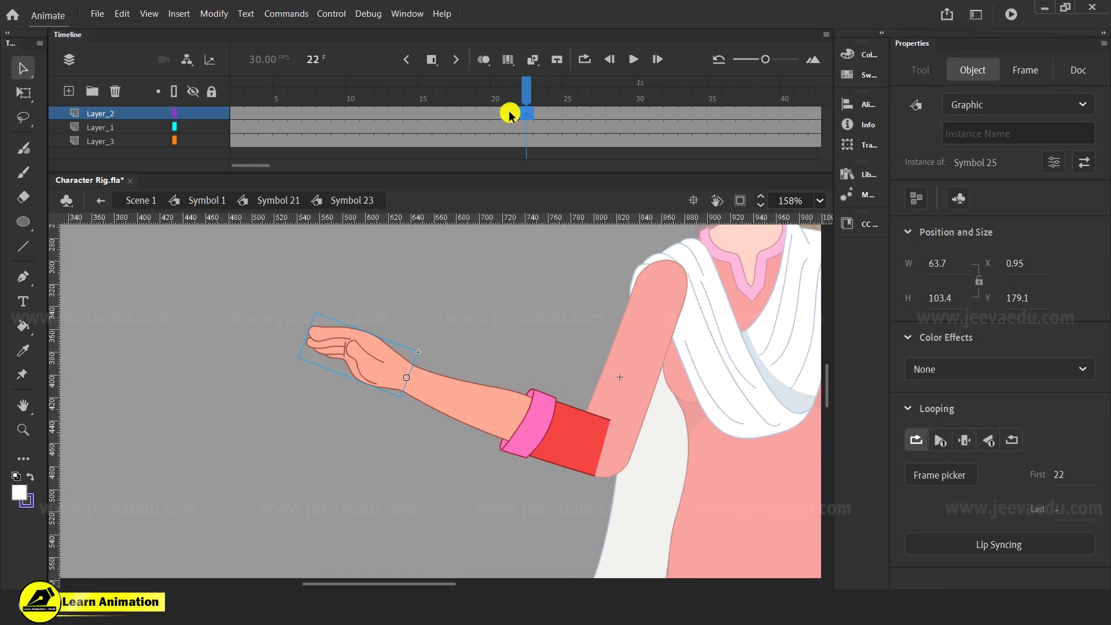
pyautogui.click(426, 114)
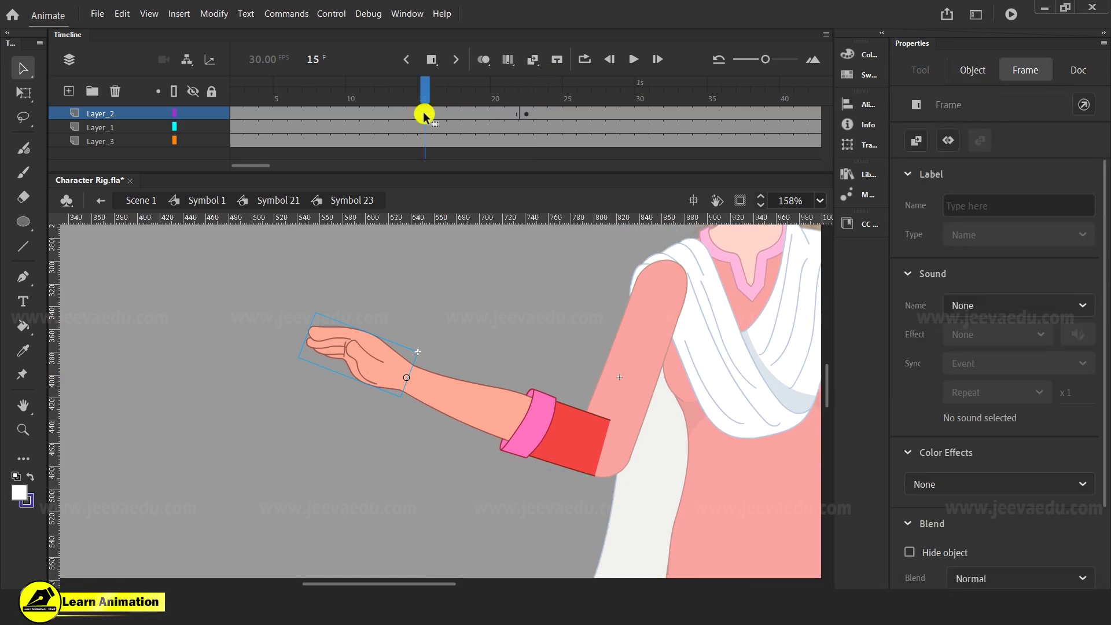
pyautogui.rightClick(452, 117)
pyautogui.click(498, 122)
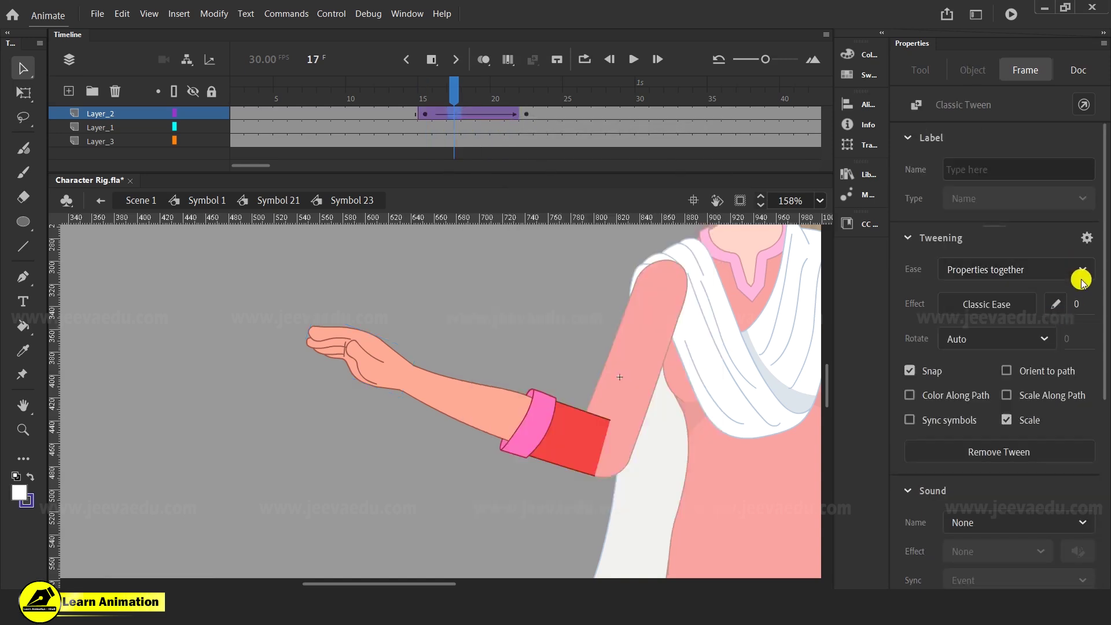
# - In frame 22, rotate the hand symbol at the wrist so the palm lies nearly horizontal
pyautogui.click(526, 114)
pyautogui.press('q')
pyautogui.click(336, 333)
pyautogui.moveTo(326, 310); pyautogui.dragTo(325, 345)
# - Open the hand symbol, check its available hand poses in the Frame Picker, and return to Symbol 1
pyautogui.doubleClick(350, 375)
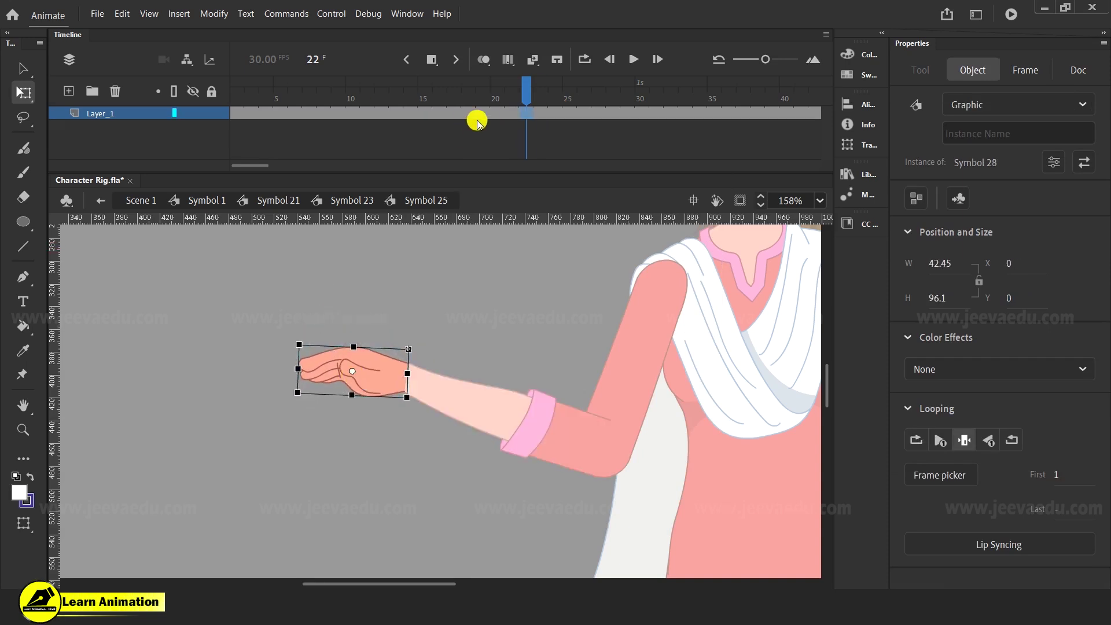
pyautogui.click(941, 472)
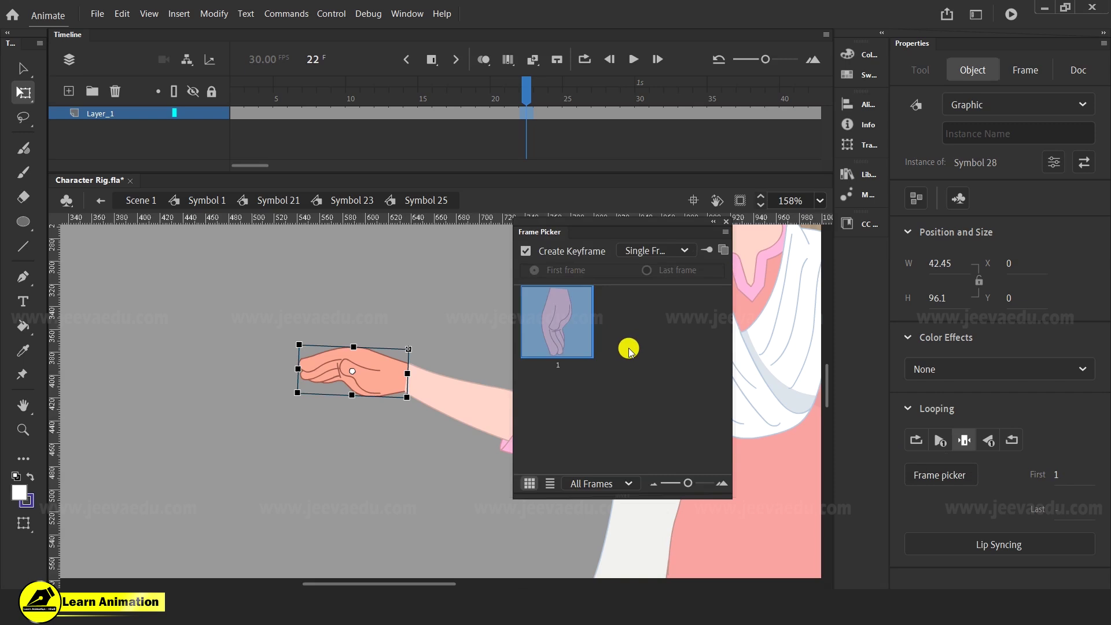
pyautogui.click(728, 229)
pyautogui.click(205, 205)
# - Review the animation between frames 1 and 22 with the whole character in view
pyautogui.press('z')
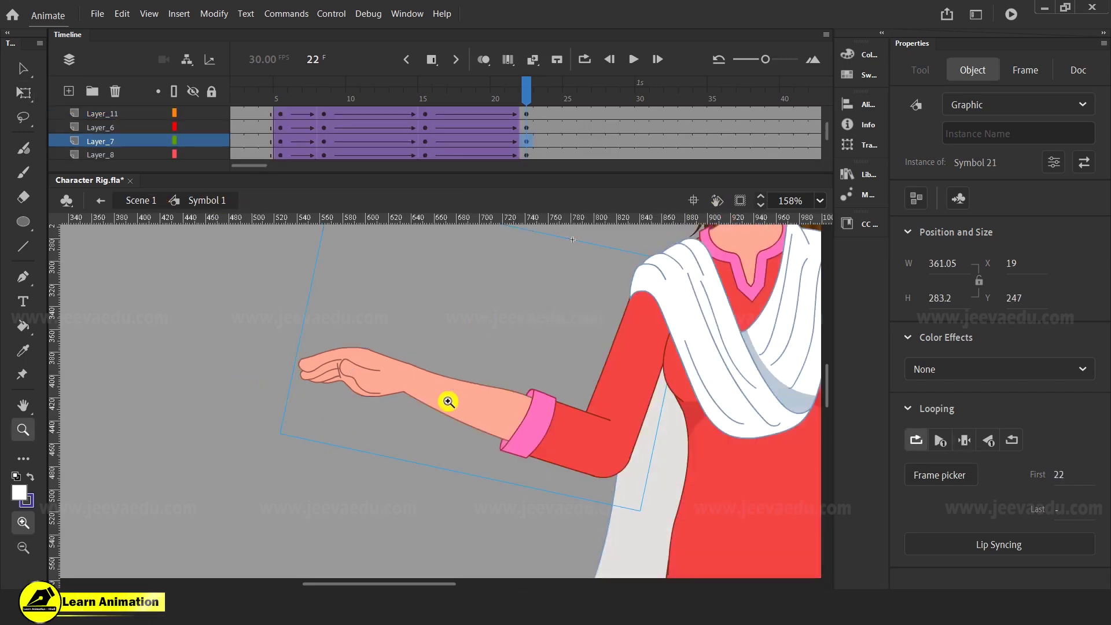
pyautogui.keyDown('alt'); pyautogui.click(442, 390); pyautogui.keyUp('alt')
pyautogui.keyDown('alt'); pyautogui.click(442, 390); pyautogui.keyUp('alt')
pyautogui.moveTo(526, 88); pyautogui.dragTo(201, 134)
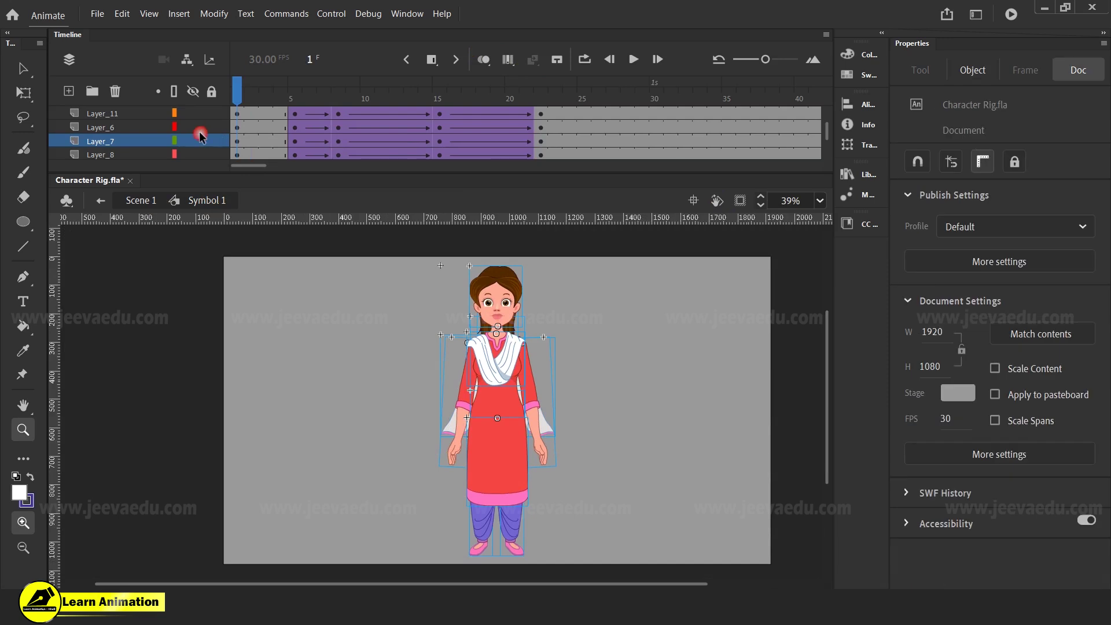
pyautogui.moveTo(655, 302); pyautogui.dragTo(669, 305)
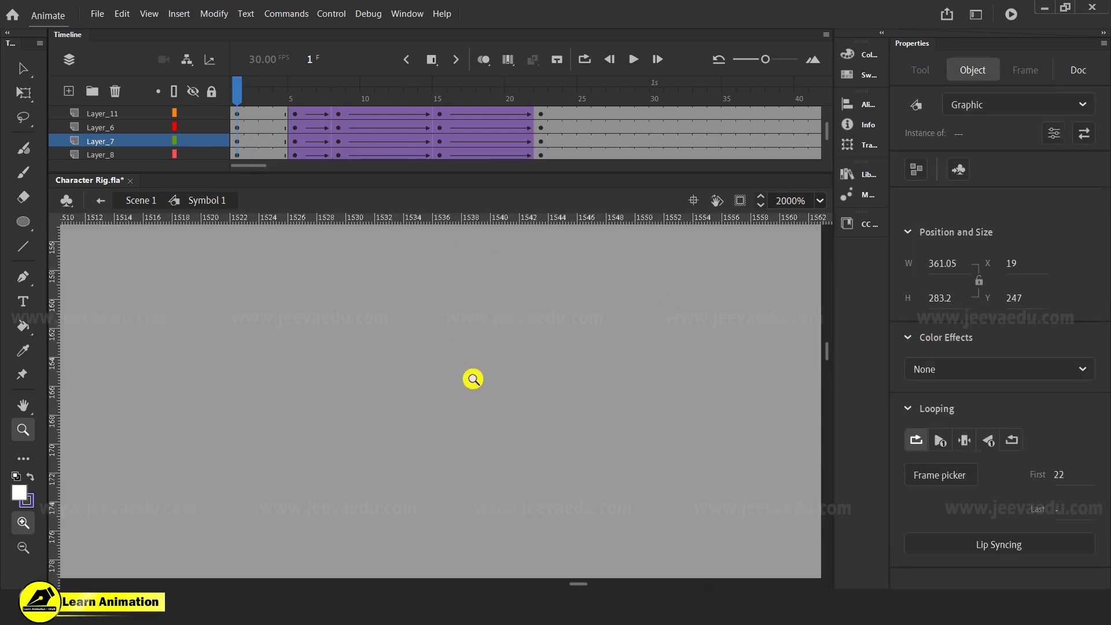
pyautogui.click(821, 200)
pyautogui.click(828, 225)
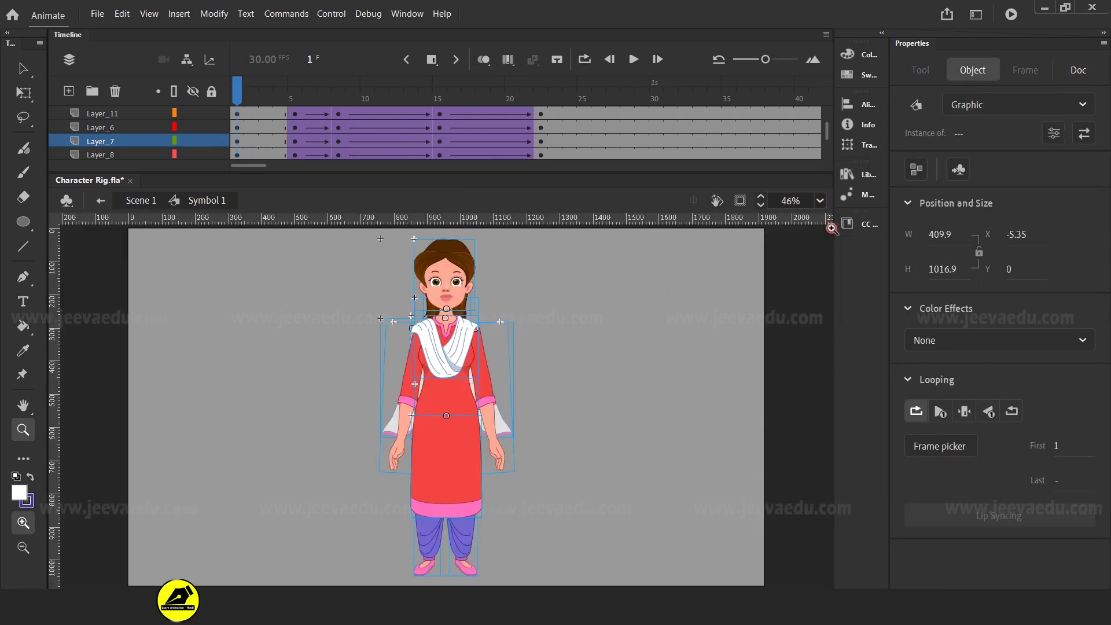
pyautogui.click(551, 412)
pyautogui.moveTo(406, 95); pyautogui.dragTo(548, 170)
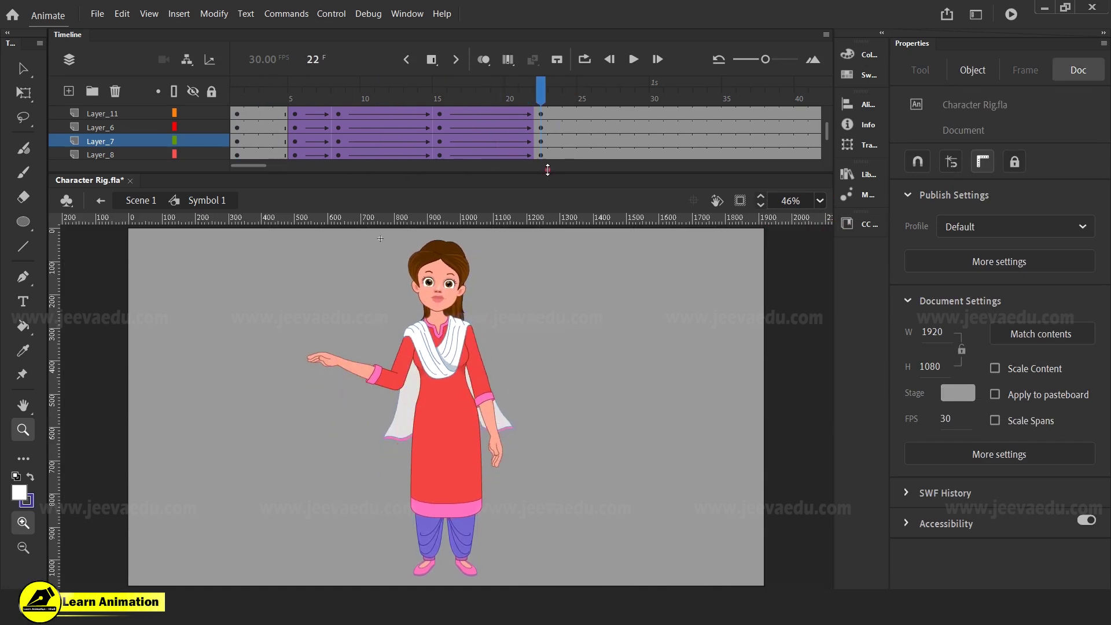
# - In the frame 22 pose, rotate the lowered arm slightly outward from the body at the shoulder
pyautogui.press('v')
pyautogui.click(493, 441)
pyautogui.press('q')
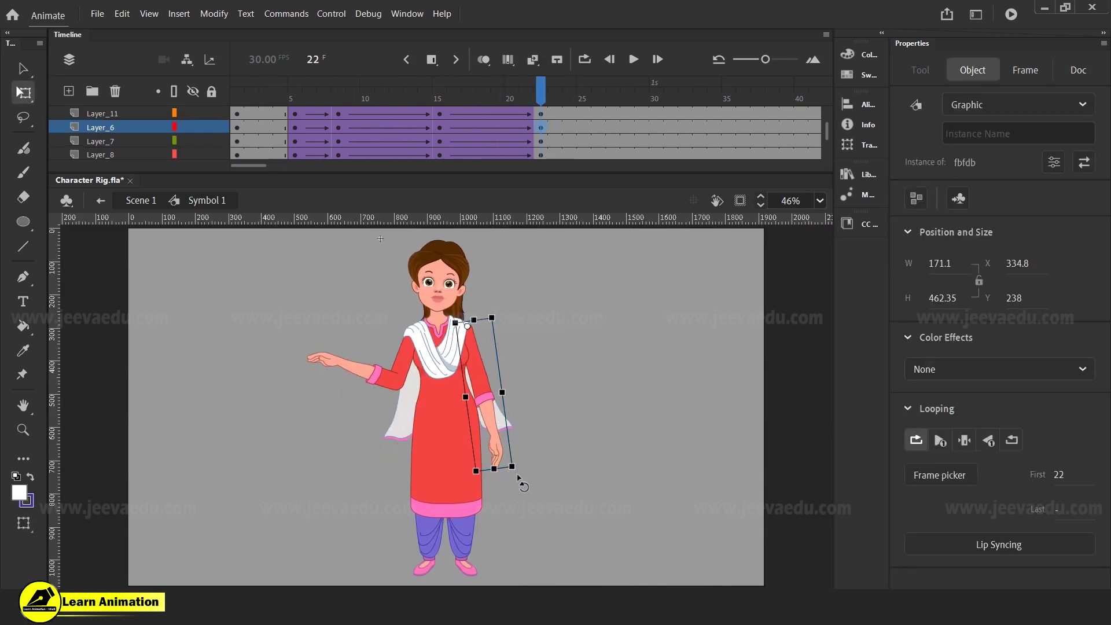
pyautogui.moveTo(519, 81); pyautogui.dragTo(404, 174)
pyautogui.click(586, 138)
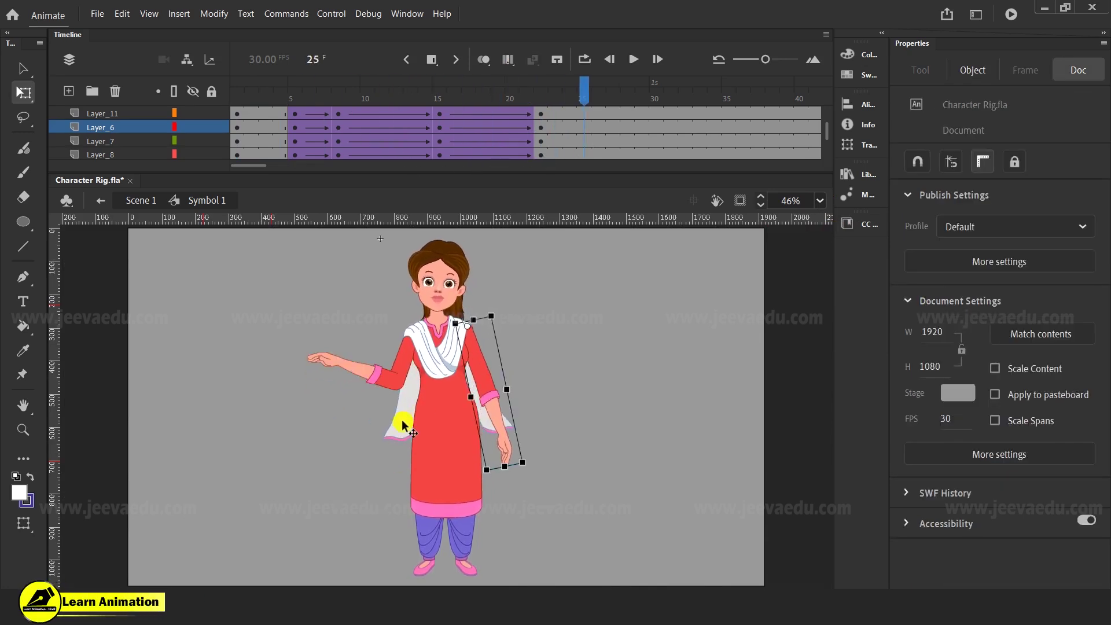
# - Rotate the scarf tail behind the raised arm slightly outward in the final pose and check the motion
pyautogui.click(392, 451)
pyautogui.moveTo(380, 457); pyautogui.dragTo(376, 459)
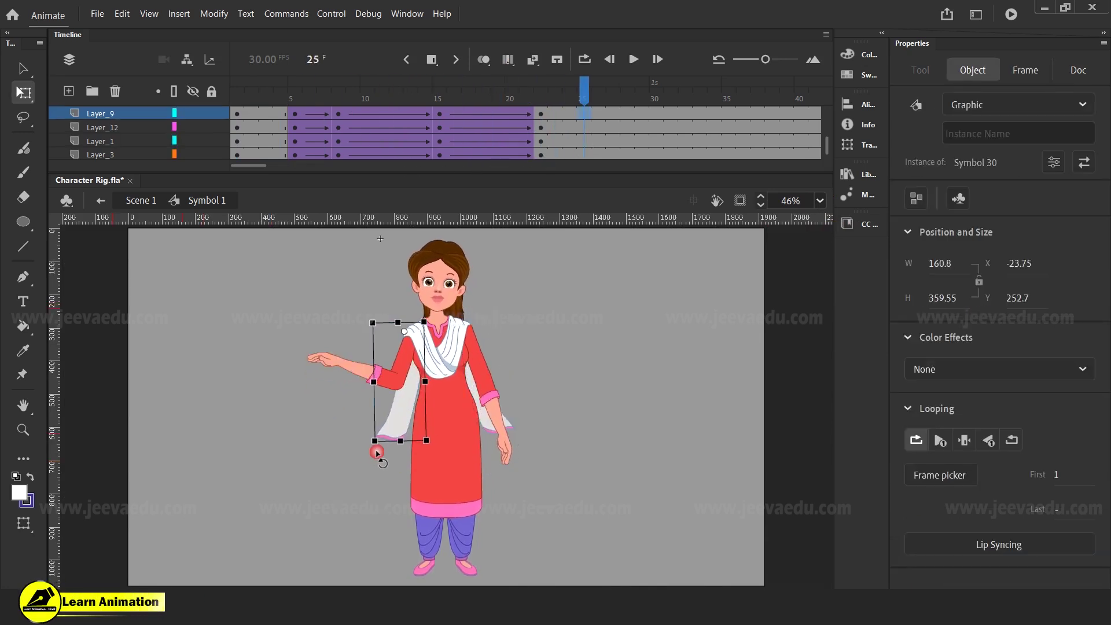
pyautogui.moveTo(516, 91); pyautogui.dragTo(557, 145)
# - Adjust the rotation of the scarf tail behind the lowered arm so its tip extends past the forearm
pyautogui.click(509, 421)
pyautogui.moveTo(527, 435); pyautogui.dragTo(522, 443)
pyautogui.moveTo(537, 91); pyautogui.dragTo(576, 164)
pyautogui.click(498, 415)
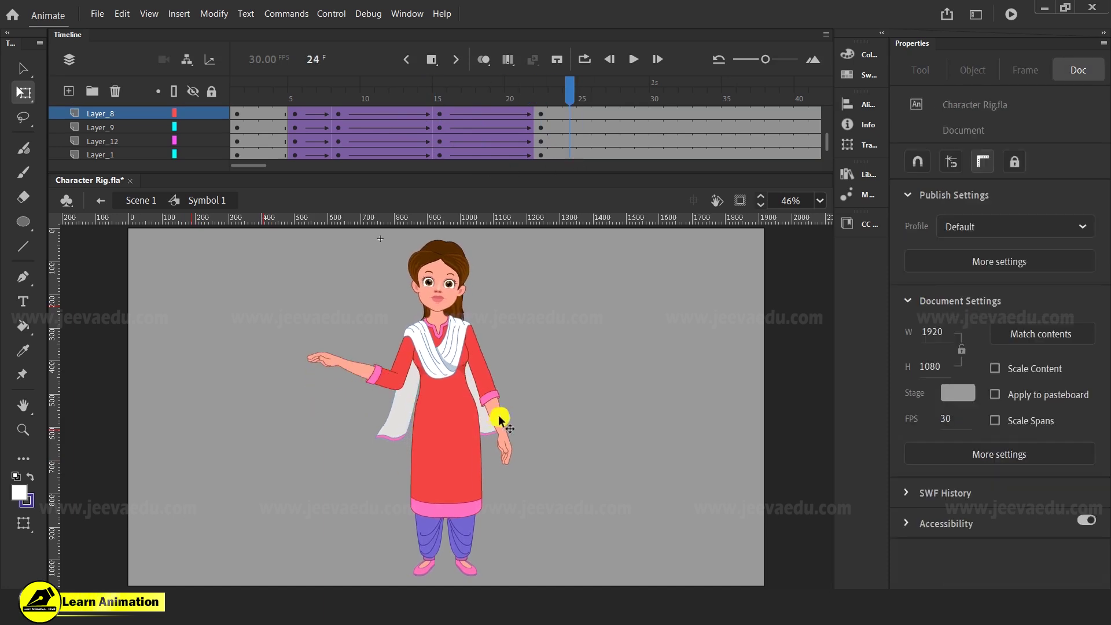
pyautogui.moveTo(496, 429); pyautogui.dragTo(524, 454)
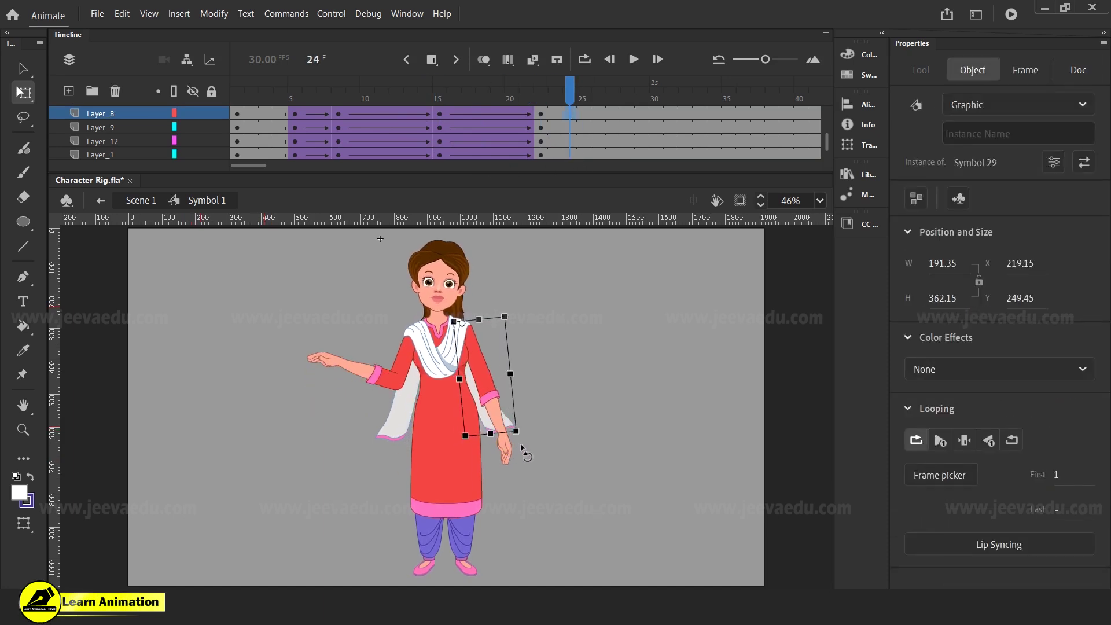
pyautogui.click(499, 98)
pyautogui.click(578, 108)
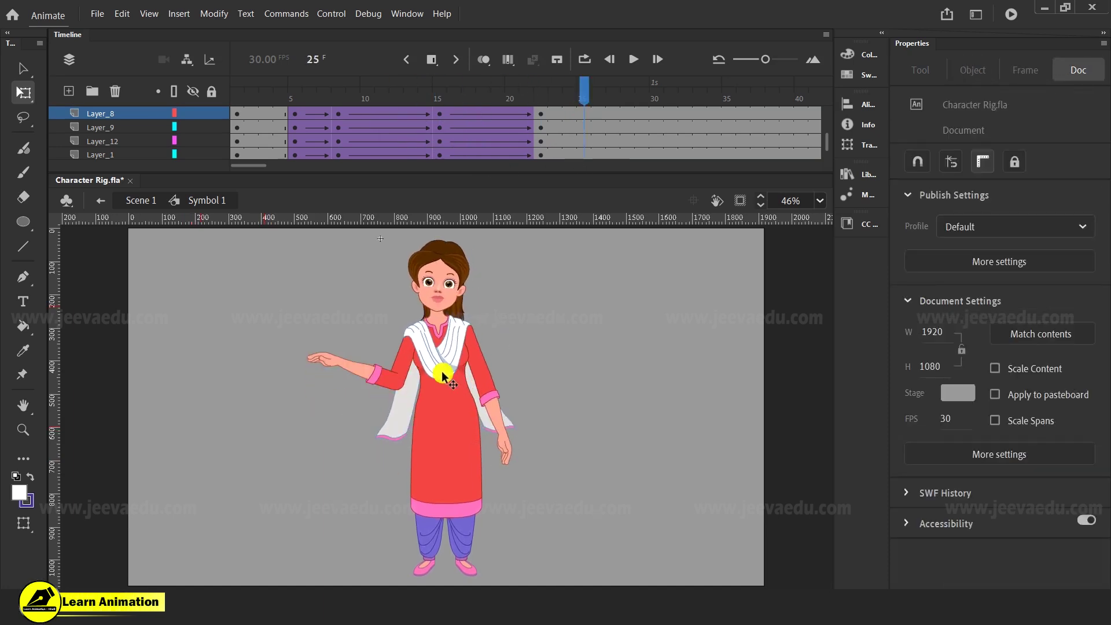
# - Skew the lower edge of the front scarf drape slightly toward the raised arm in the final pose
pyautogui.click(440, 374)
pyautogui.click(446, 399)
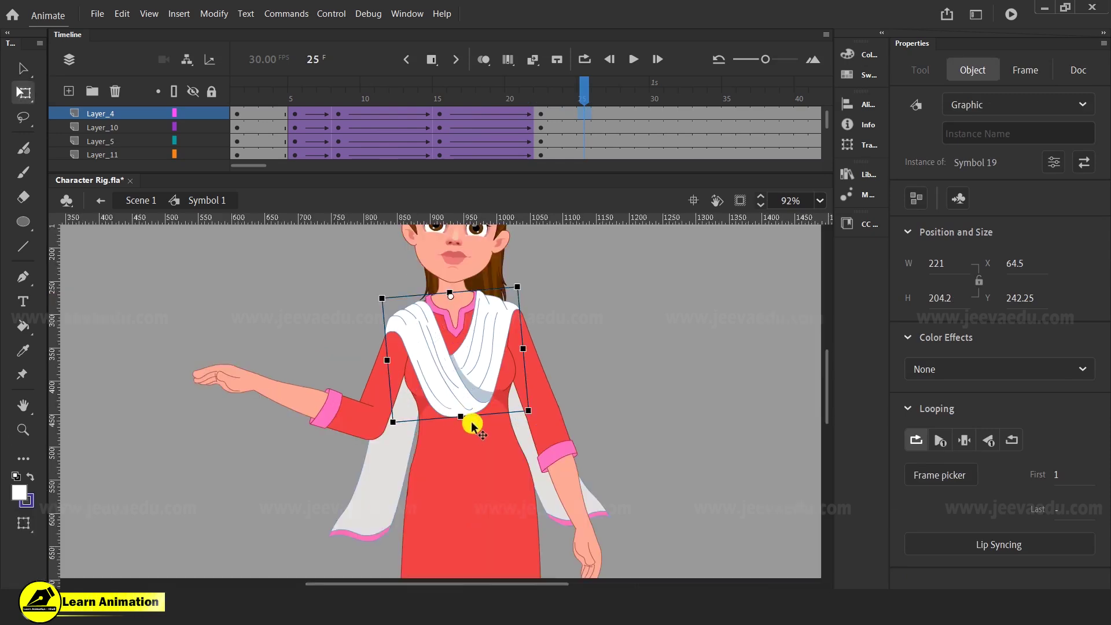
pyautogui.moveTo(477, 416); pyautogui.dragTo(469, 417)
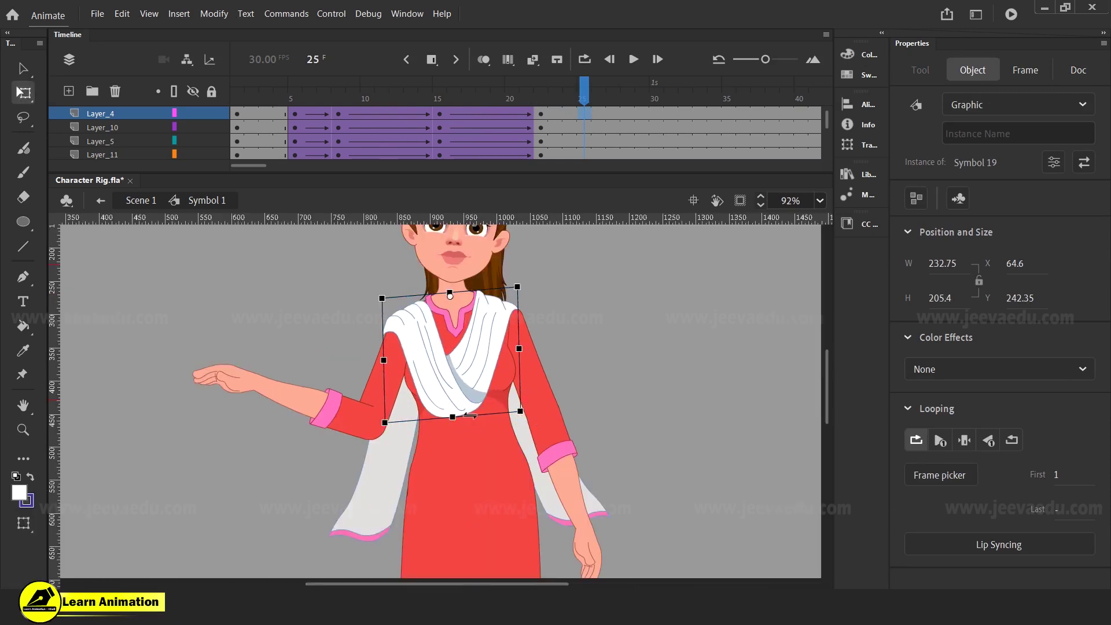
pyautogui.moveTo(580, 99); pyautogui.dragTo(567, 147)
# - Review the scarf and arm motion across the tweened frames, with the whole character and the upper body in view
pyautogui.press('z')
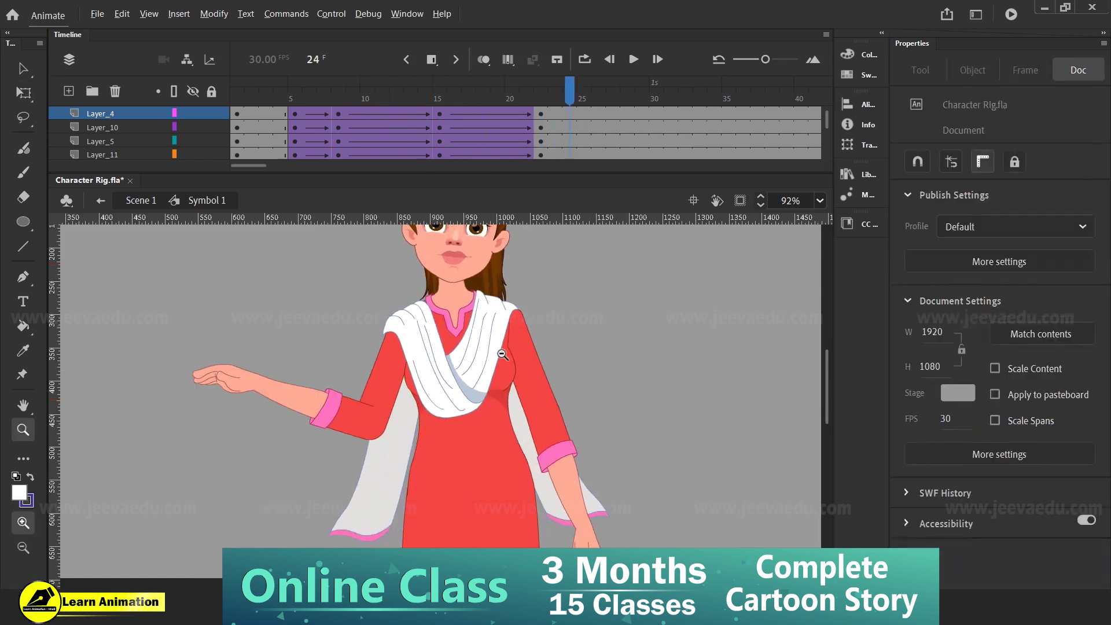
pyautogui.keyDown('alt'); pyautogui.click(533, 347); pyautogui.keyUp('alt')
pyautogui.click(526, 87)
pyautogui.moveTo(507, 88); pyautogui.dragTo(520, 173)
pyautogui.moveTo(337, 273); pyautogui.dragTo(366, 287)
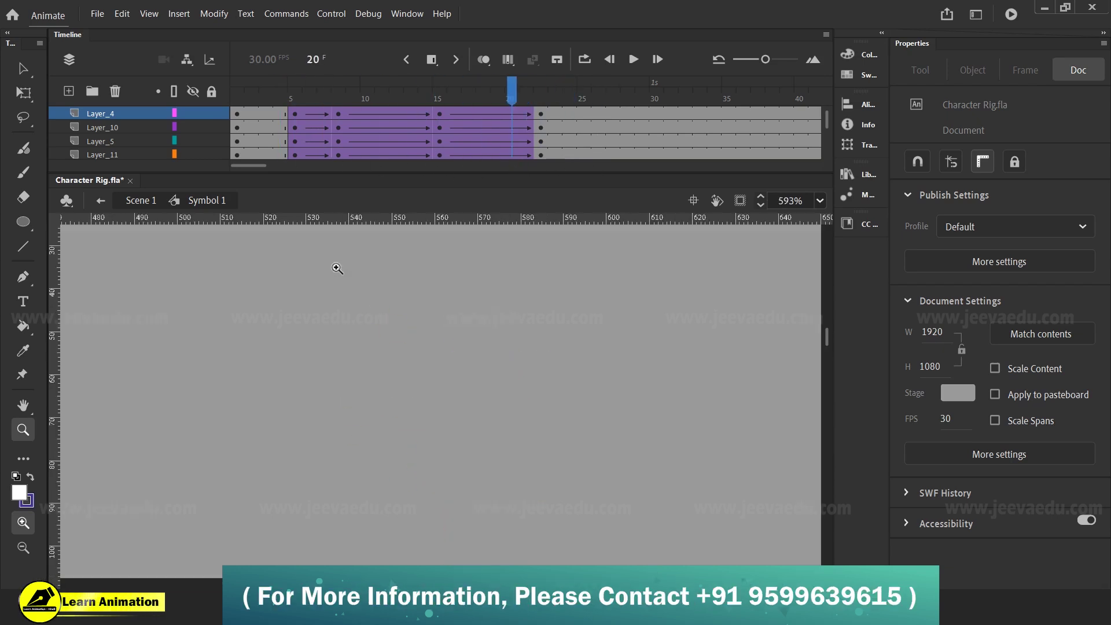
pyautogui.click(820, 200)
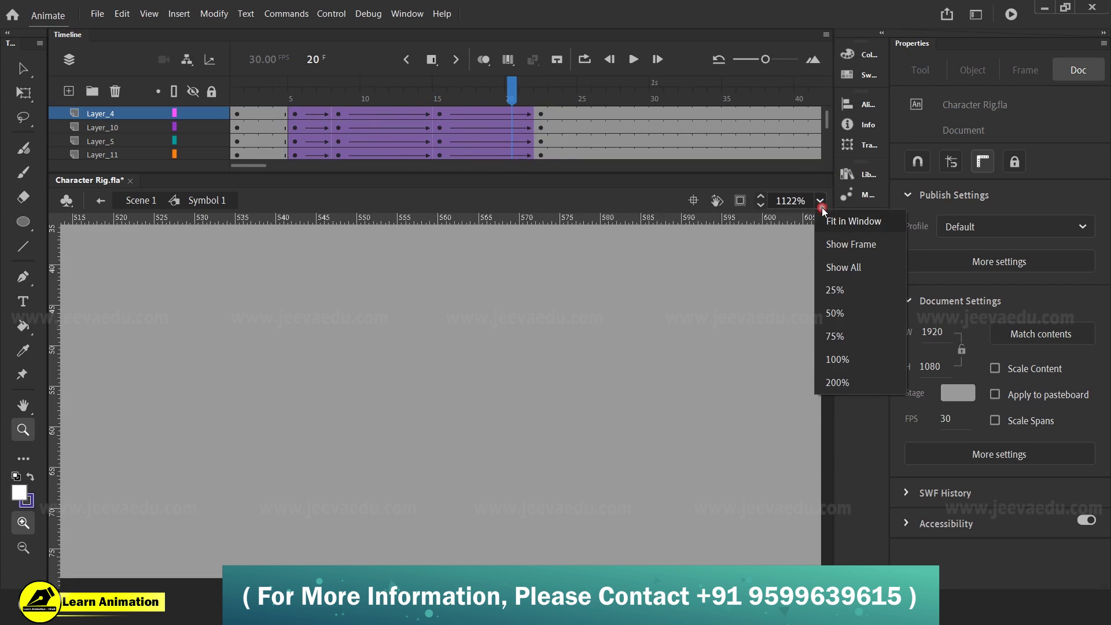
pyautogui.click(830, 222)
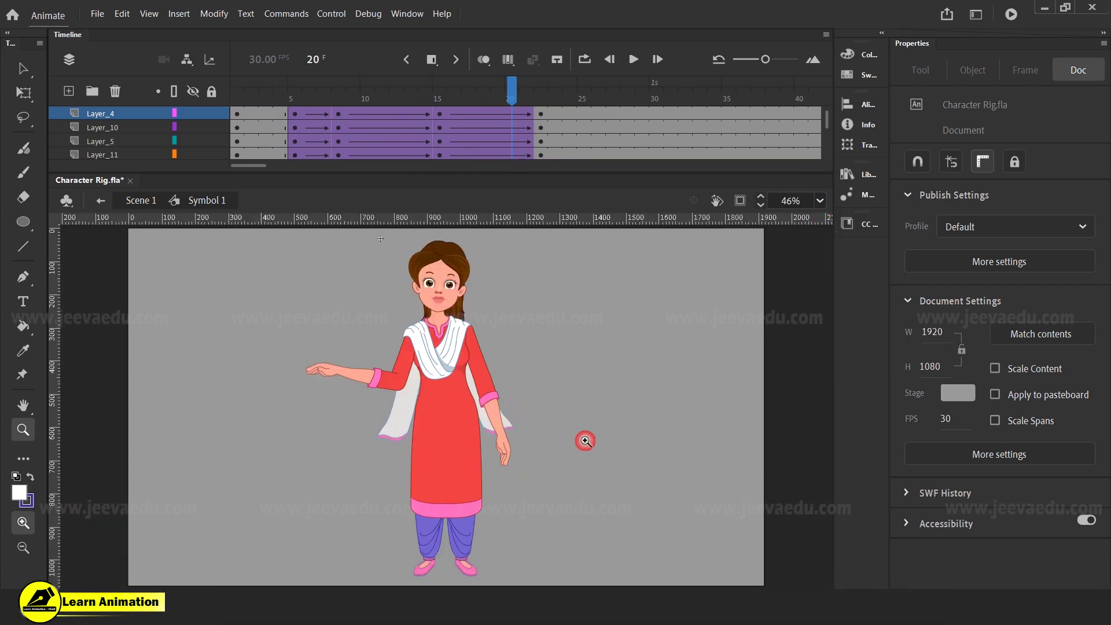
pyautogui.moveTo(281, 239); pyautogui.dragTo(512, 444)
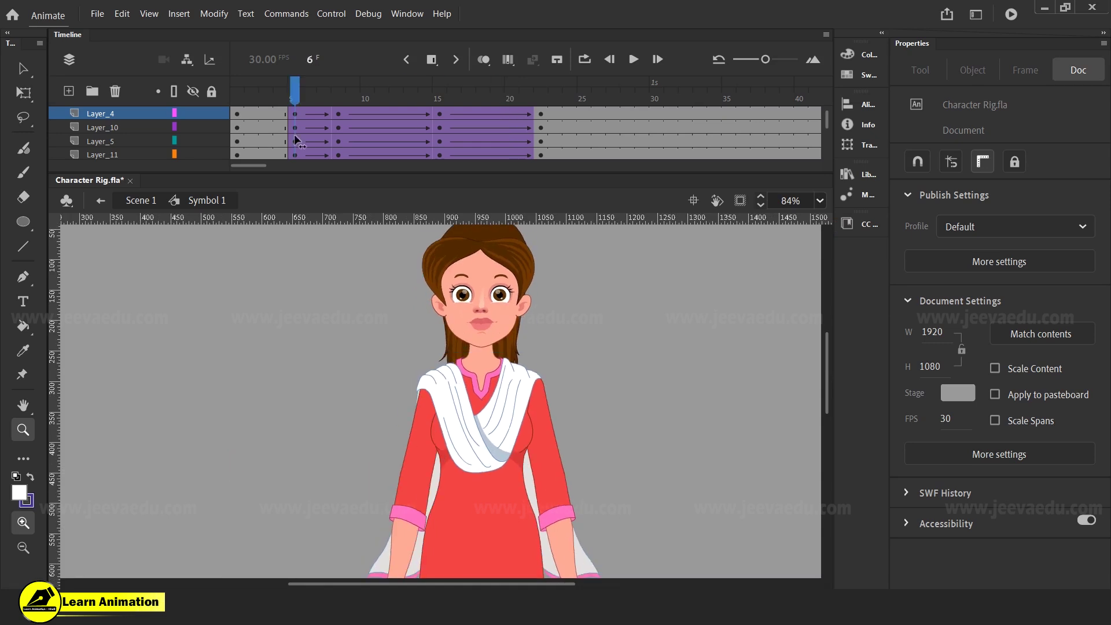